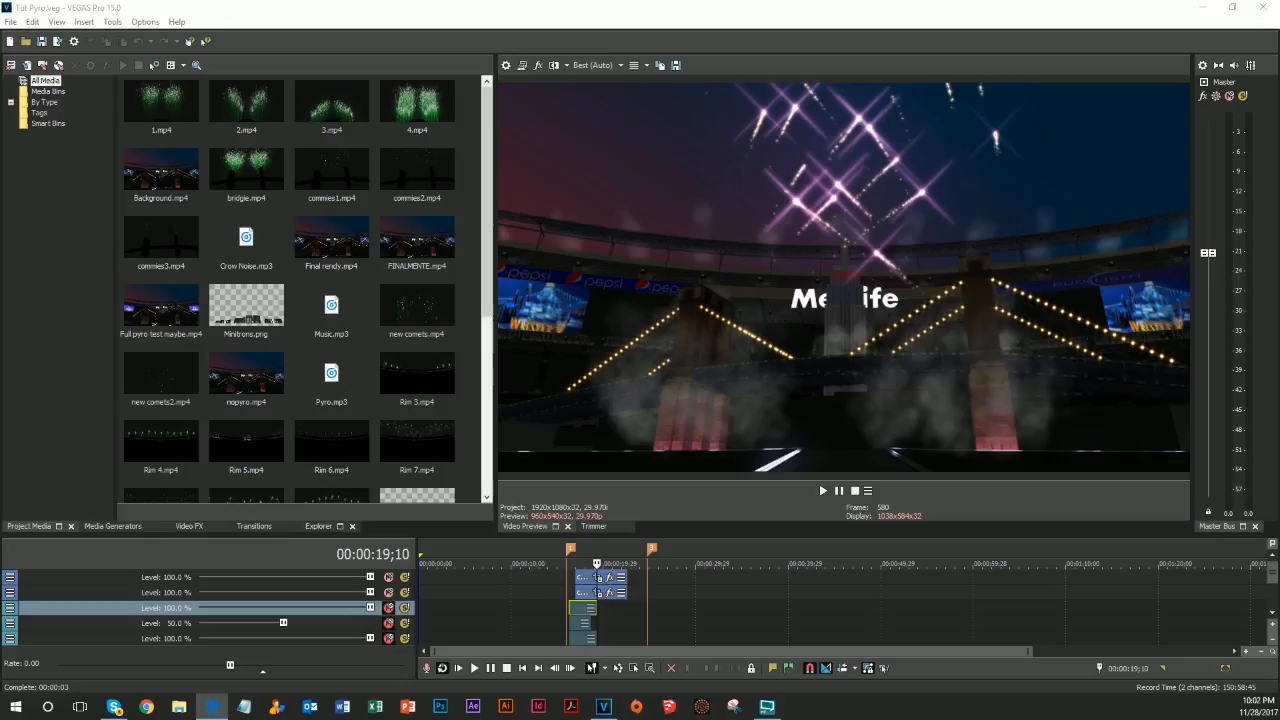
Compare the preview with the two top comet tracks muted and unmuted
{"action": "left_click", "coordinate": [388, 577]}
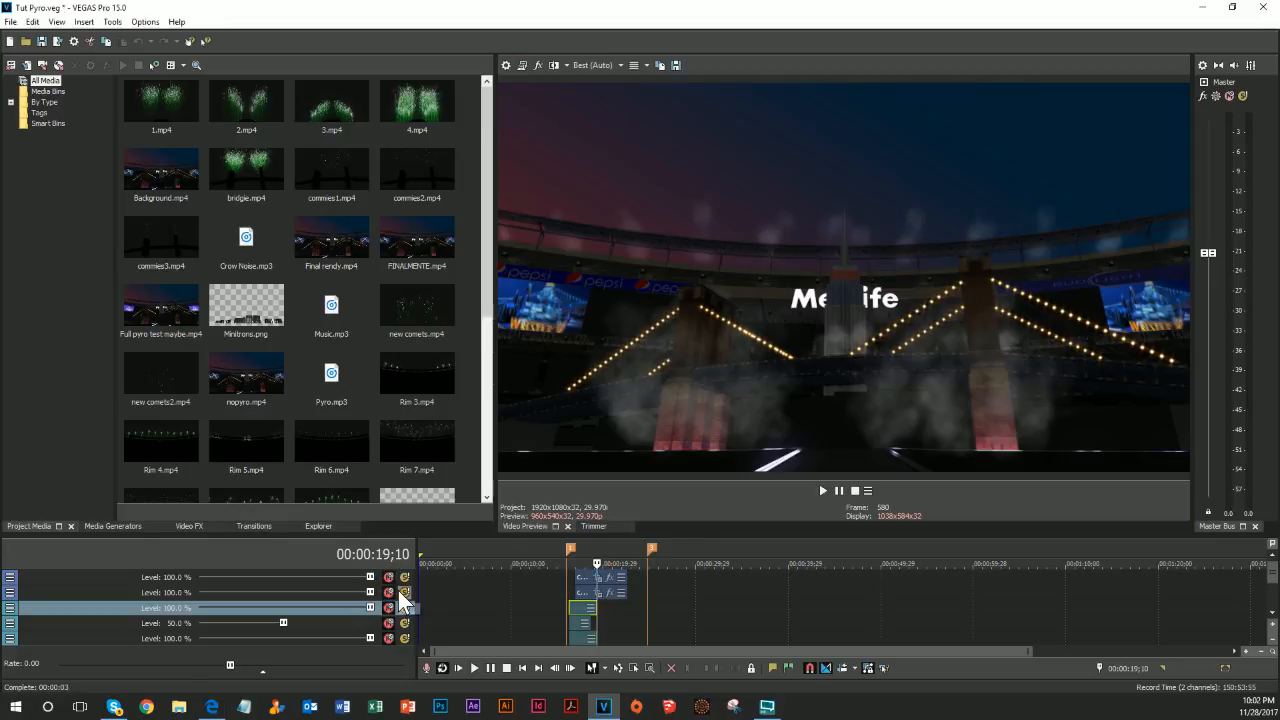
{"action": "scroll", "coordinate": [634, 600], "scroll_direction": "up", "scroll_amount": 2}
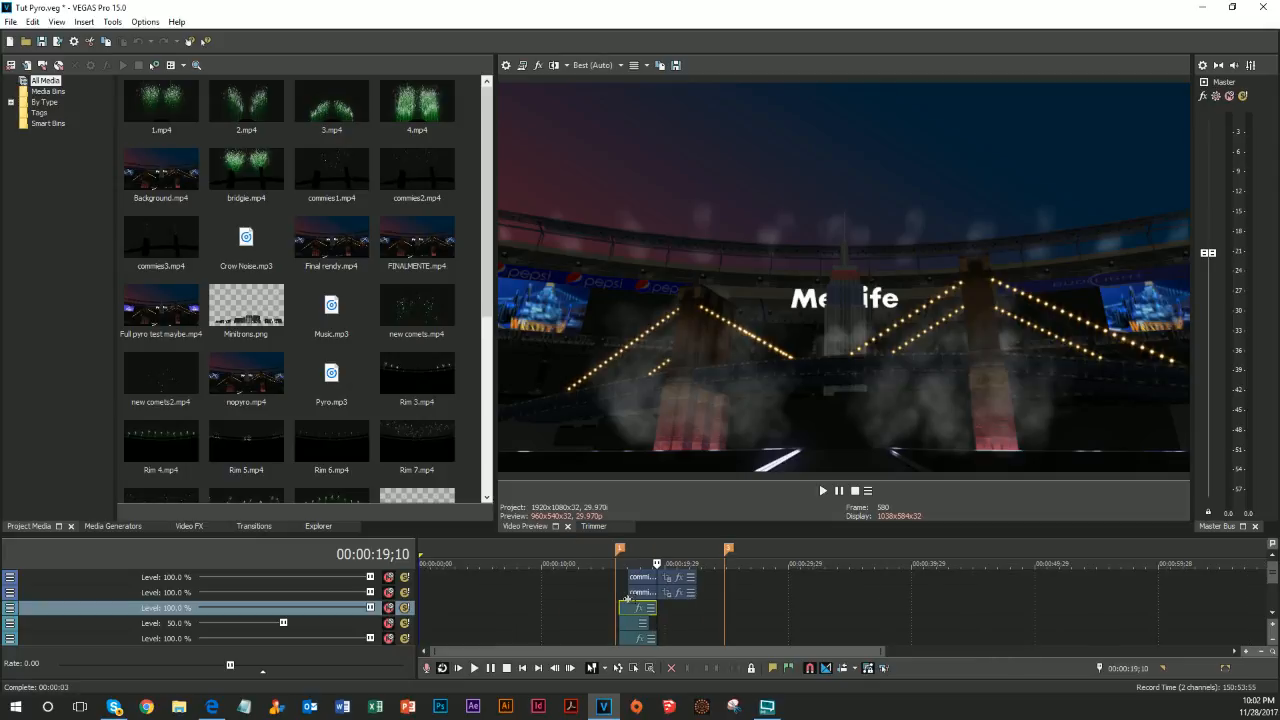
{"action": "left_click", "coordinate": [382, 580]}
{"action": "left_click", "coordinate": [388, 592]}
{"action": "left_click", "coordinate": [388, 577]}
Unmute the pyro tracks located between the two comet tracks and the Background track
{"action": "left_click", "coordinate": [388, 607]}
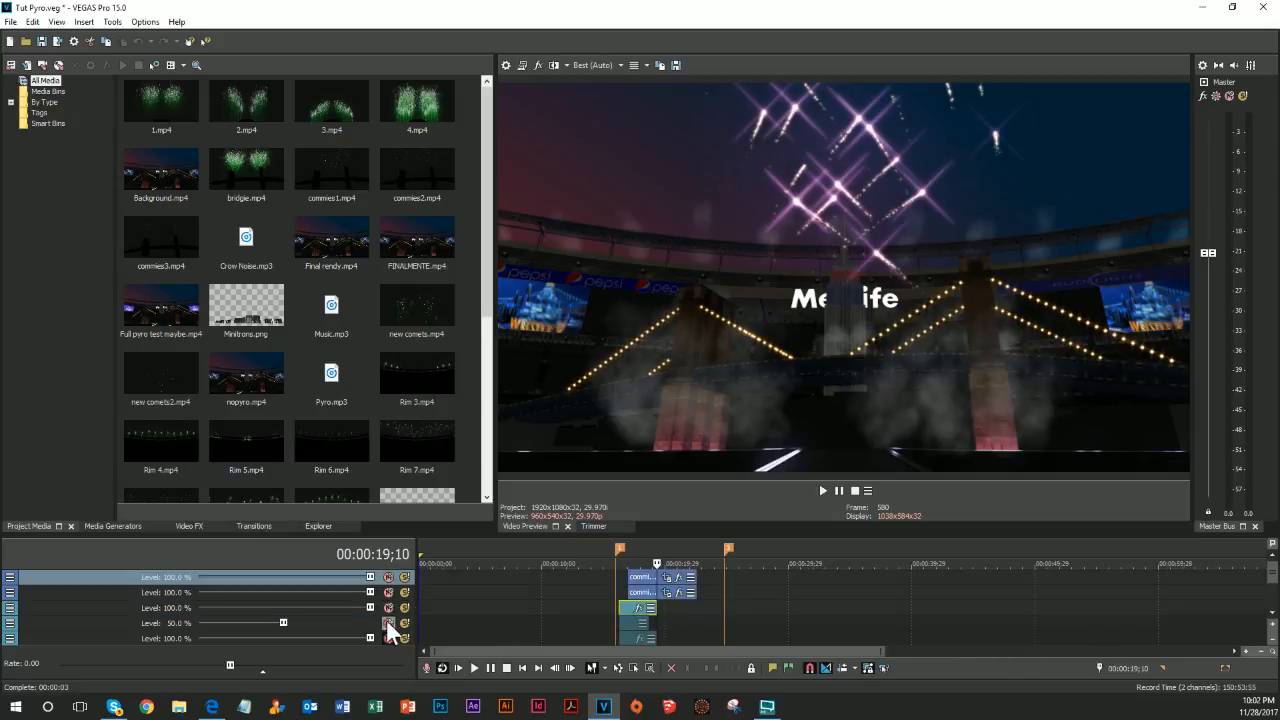
{"action": "left_click", "coordinate": [388, 622]}
{"action": "key", "text": "Delete"}
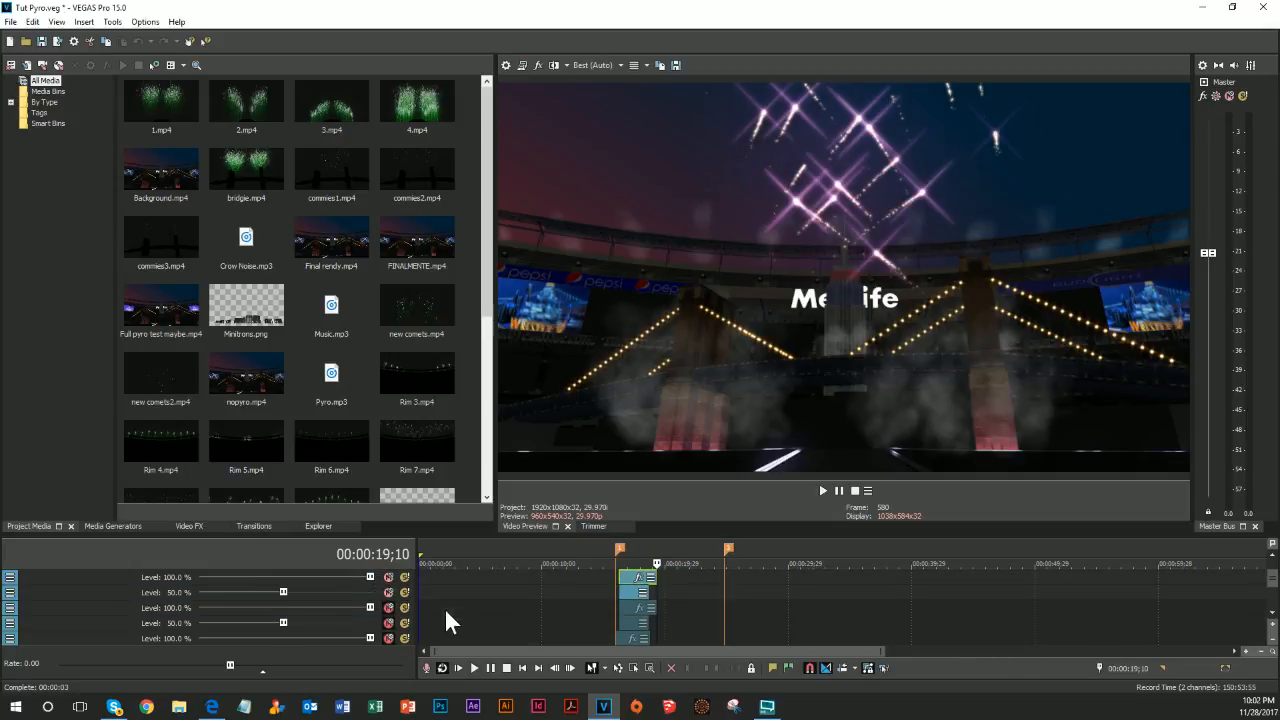
{"action": "left_click", "coordinate": [388, 609]}
{"action": "left_click", "coordinate": [388, 622]}
{"action": "left_click", "coordinate": [389, 637]}
{"action": "scroll", "coordinate": [446, 613], "scroll_direction": "down", "scroll_amount": 2}
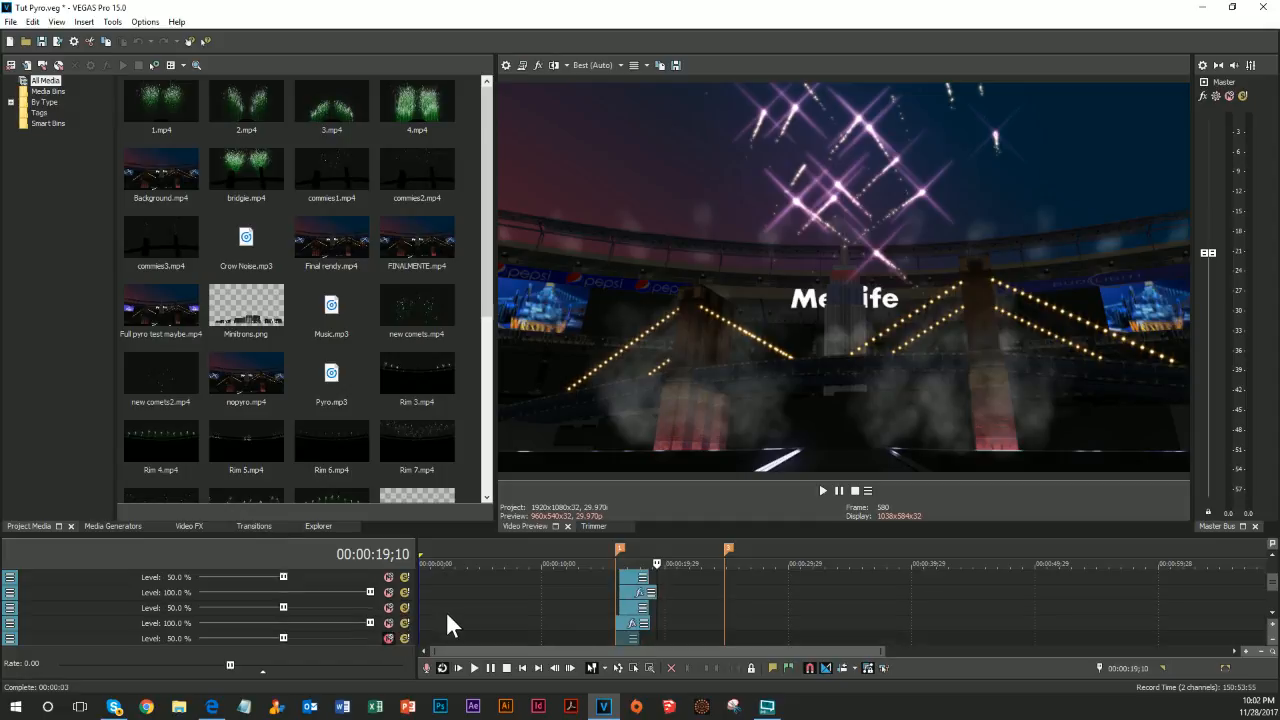
{"action": "left_click", "coordinate": [389, 623]}
{"action": "scroll", "coordinate": [745, 612], "scroll_direction": "up", "scroll_amount": 2}
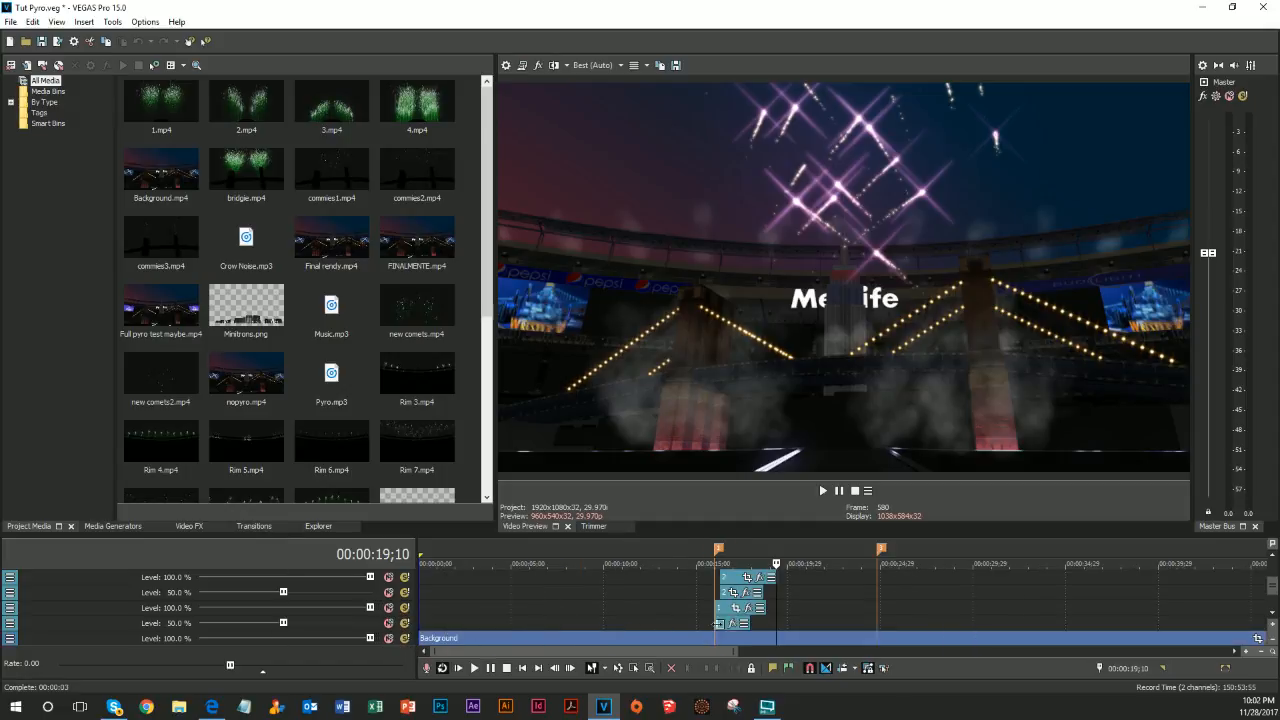
{"action": "scroll", "coordinate": [811, 622], "scroll_direction": "up", "scroll_amount": 2}
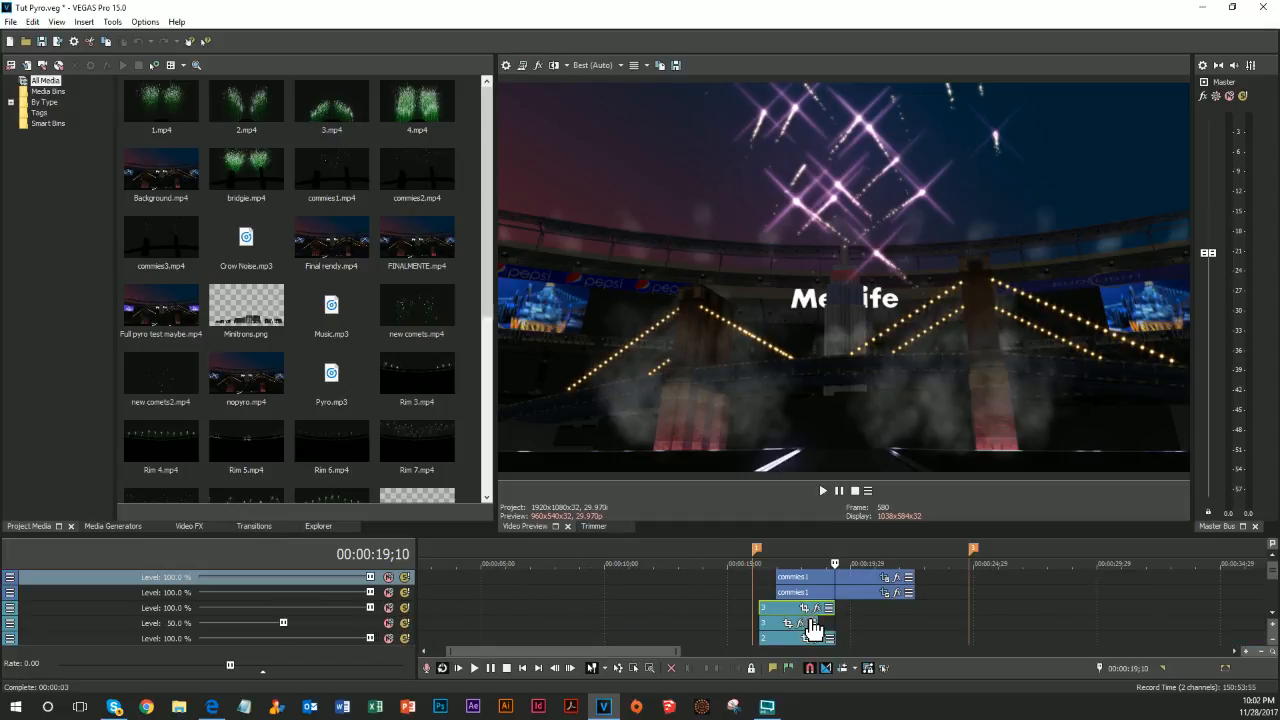
Play the pyro sequence from the first marker, stop, and step frame by frame to 00:00:18;05 to find where the next comets belong
{"action": "left_click", "coordinate": [755, 594]}
{"action": "key", "text": "space"}
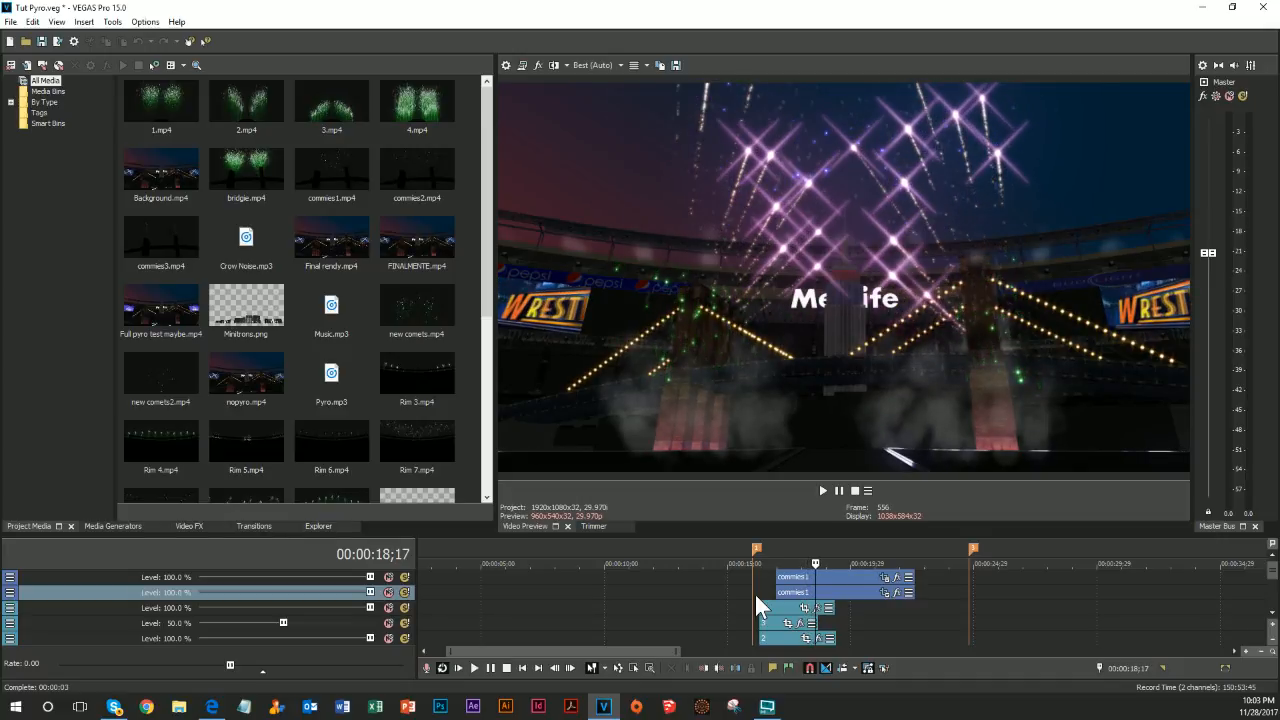
{"action": "key", "text": "Left"}
{"action": "key", "text": "Left"}
{"action": "key", "text": "Left"}
{"action": "key", "text": "Left"}
{"action": "key", "text": "Left"}
{"action": "key", "text": "Left"}
{"action": "key", "text": "Left"}
{"action": "key", "text": "Left"}
{"action": "key", "text": "Left"}
{"action": "key", "text": "Left"}
{"action": "key", "text": "Left"}
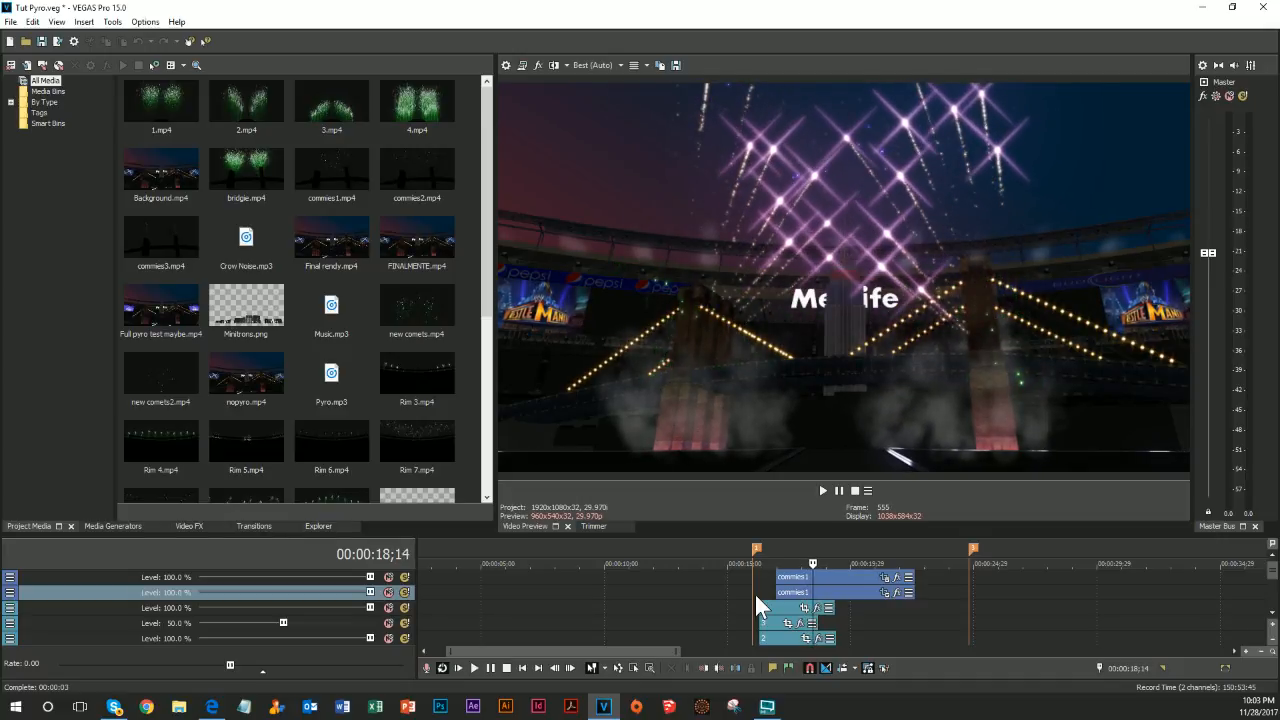
{"action": "key", "text": "Left"}
{"action": "key", "text": "Left"}
{"action": "key", "text": "Left"}
{"action": "key", "text": "Left"}
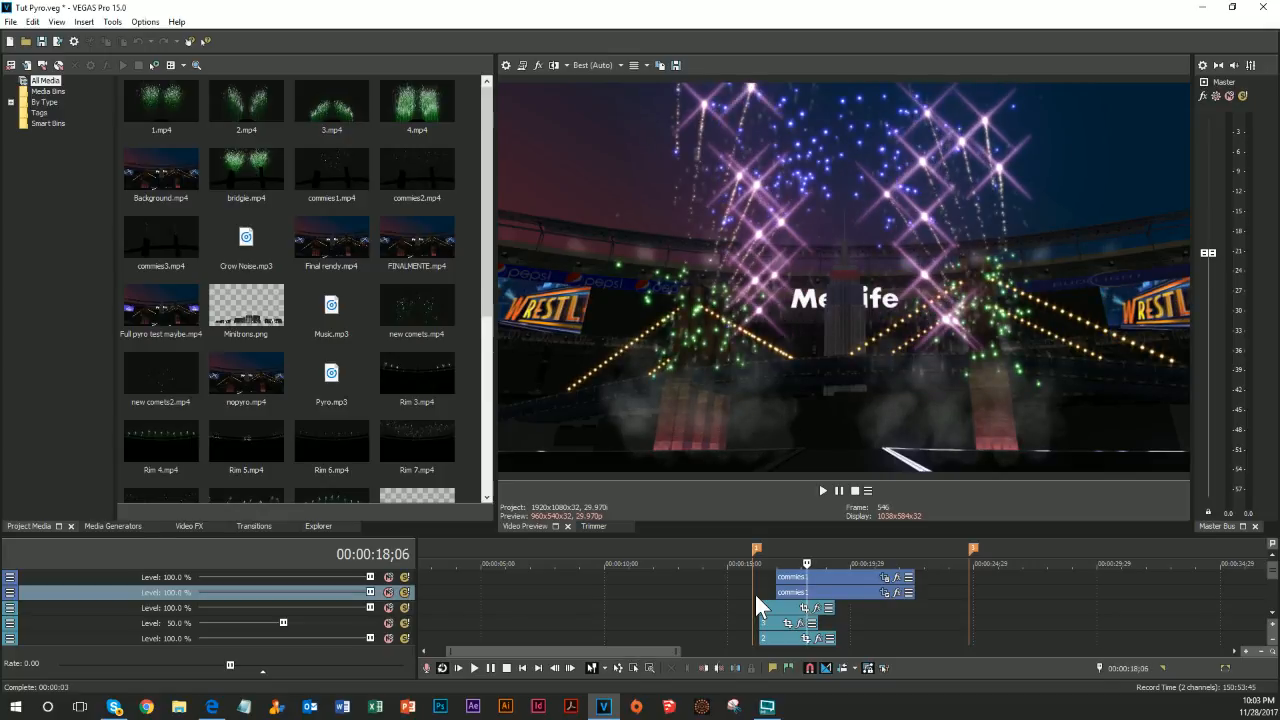
{"action": "key", "text": "Left"}
{"action": "key", "text": "Left"}
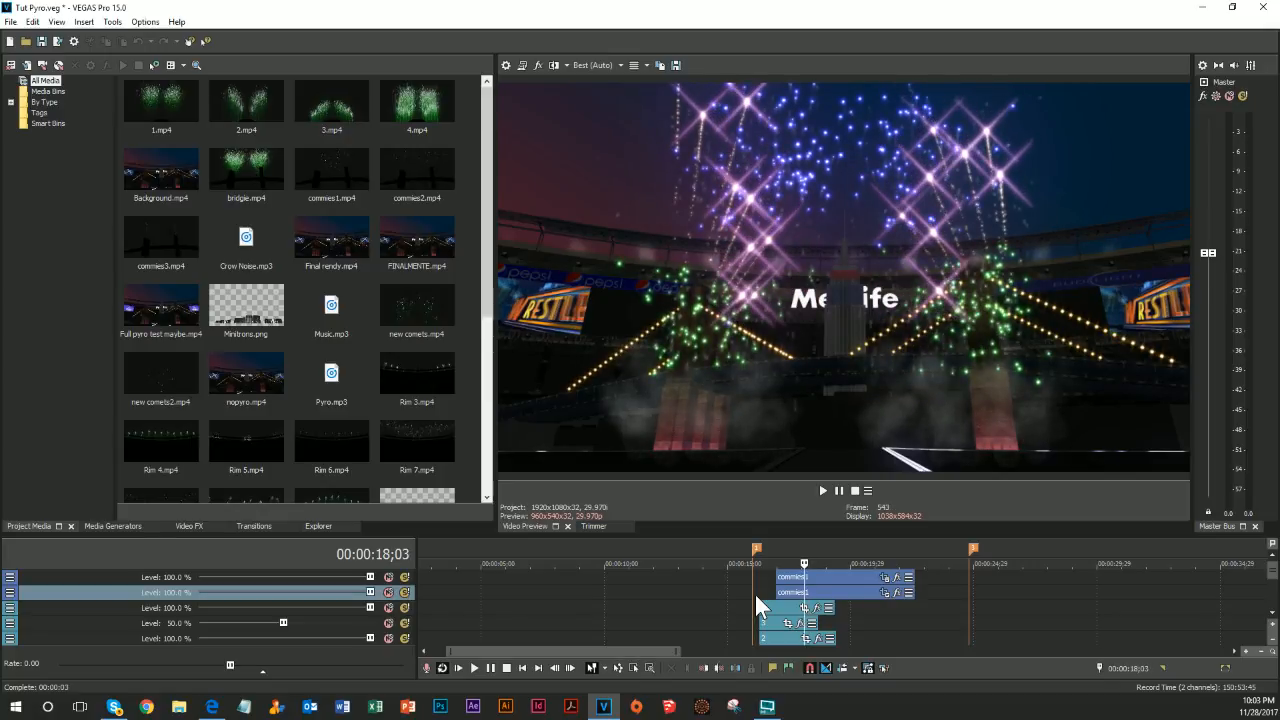
{"action": "key", "text": "Right"}
{"action": "key", "text": "Right"}
{"action": "key", "text": "Right"}
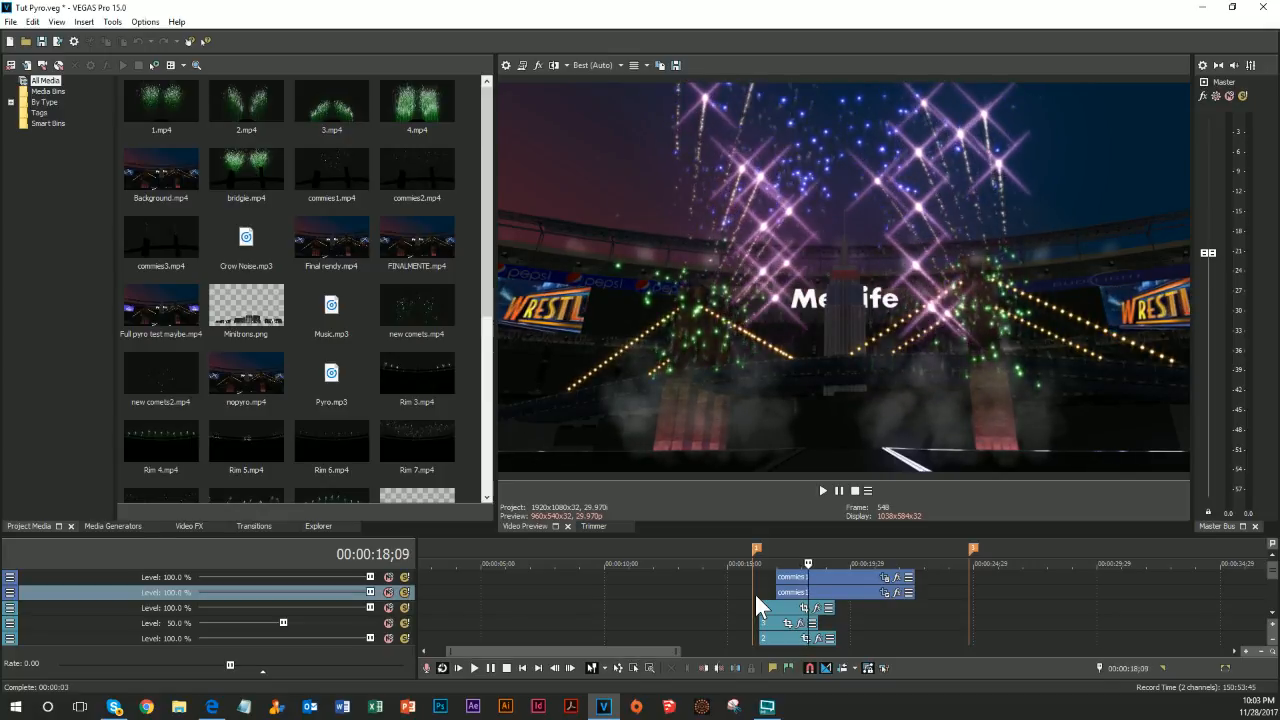
{"action": "key", "text": "Left"}
{"action": "key", "text": "Left"}
{"action": "key", "text": "Right"}
{"action": "key", "text": "Right"}
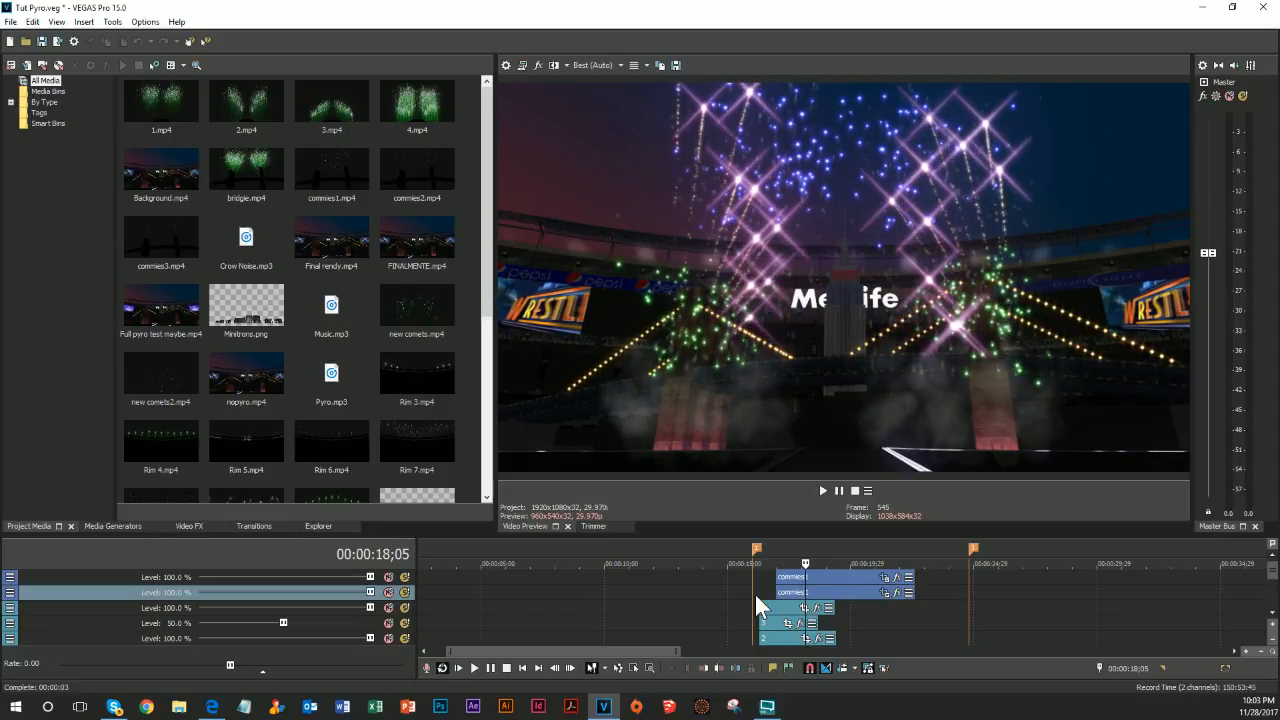
Duplicate the two comet tracks and delete the commies1 clips from the upper pair, with the playhead at 00:00:18;04
{"action": "right_click", "coordinate": [98, 575]}
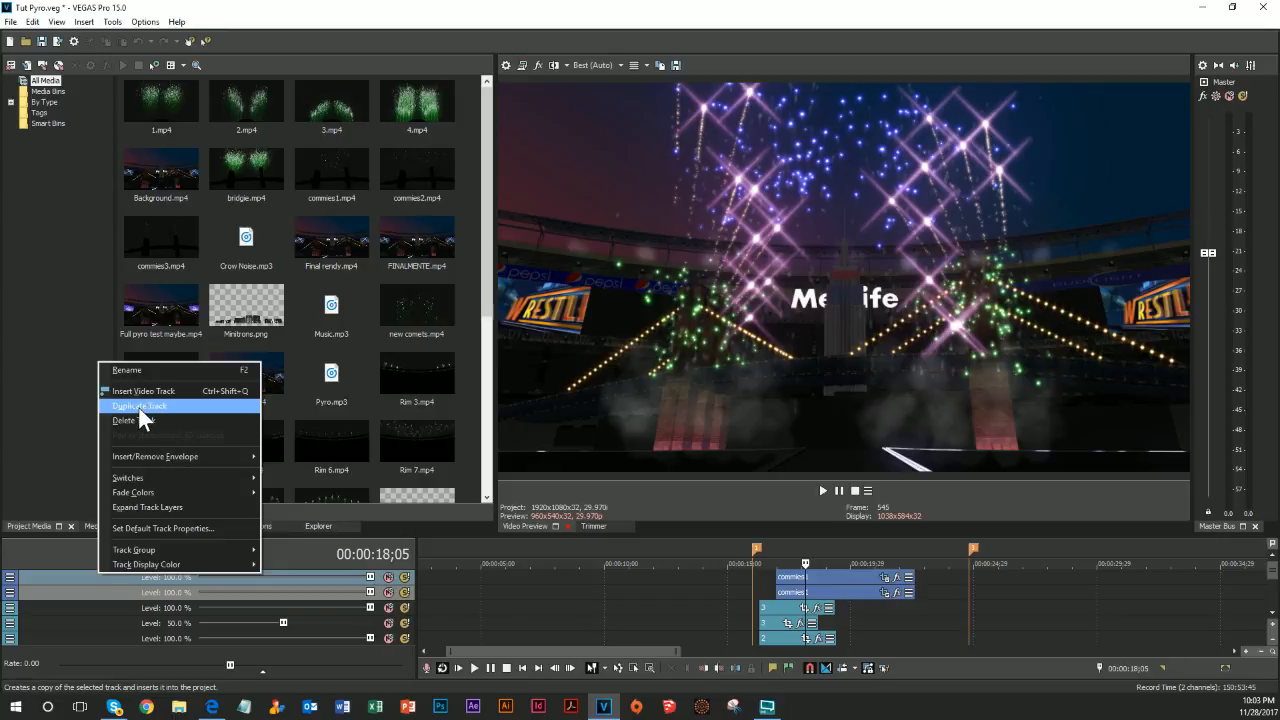
{"action": "left_click", "coordinate": [144, 406]}
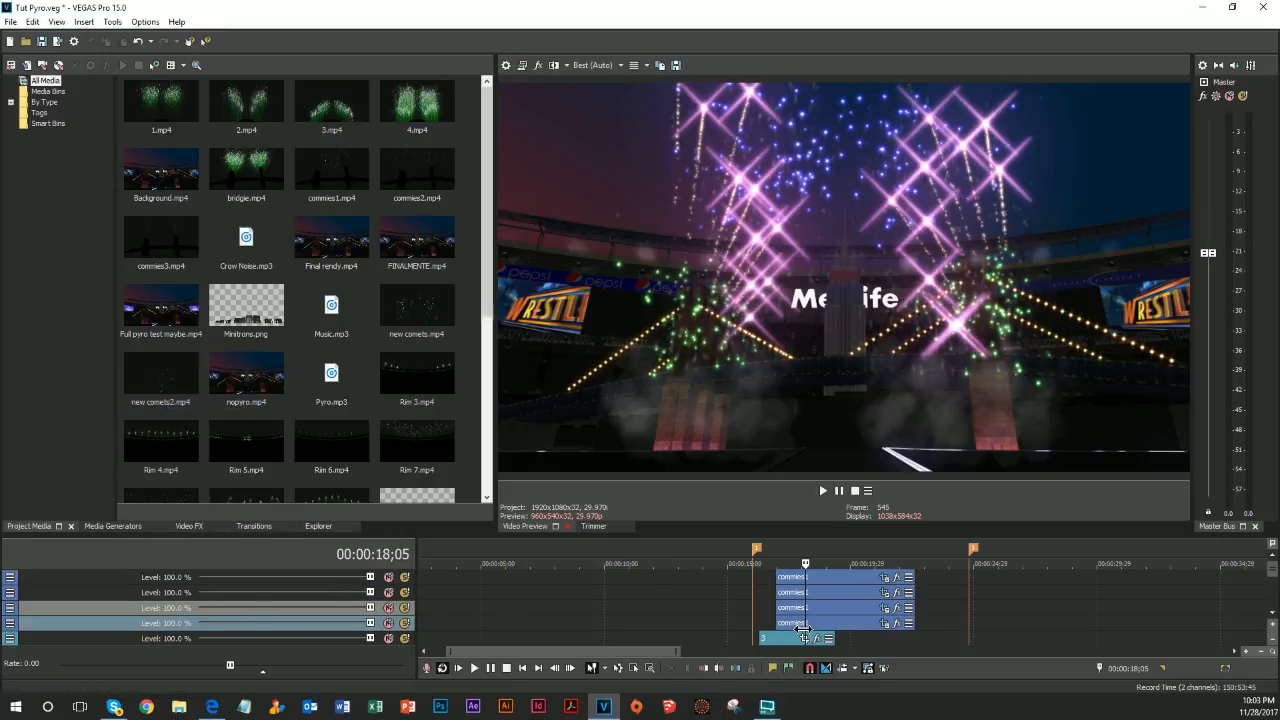
{"action": "left_click", "coordinate": [805, 578]}
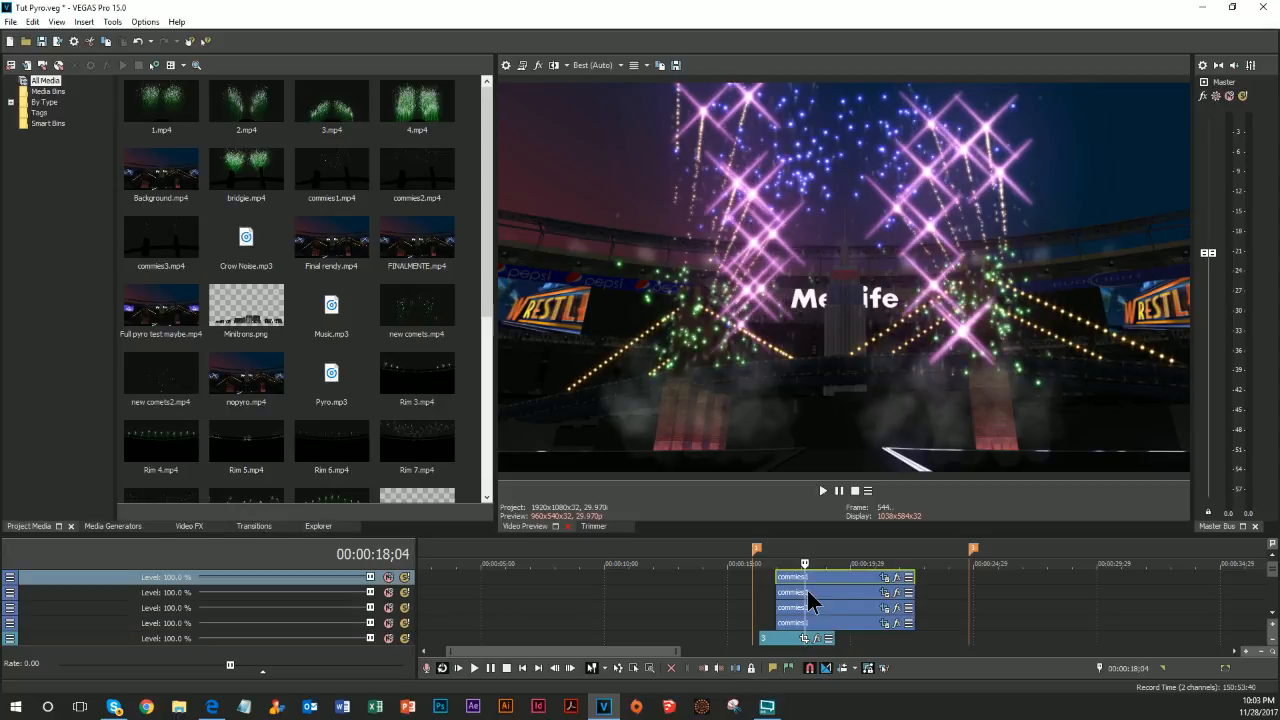
{"action": "key", "text": "Delete"}
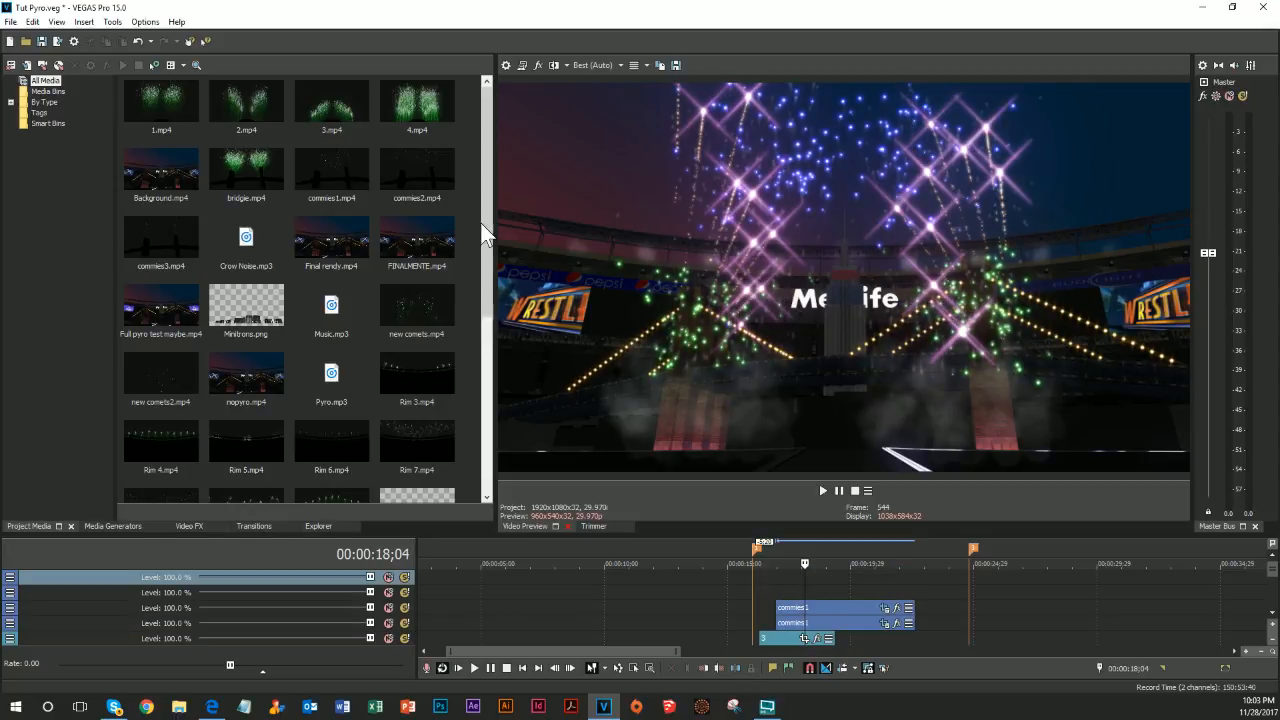
Place commies2.mp4 at 00:00:18;04 on the two empty top tracks and delete its audio track
{"action": "left_click", "coordinate": [349, 170]}
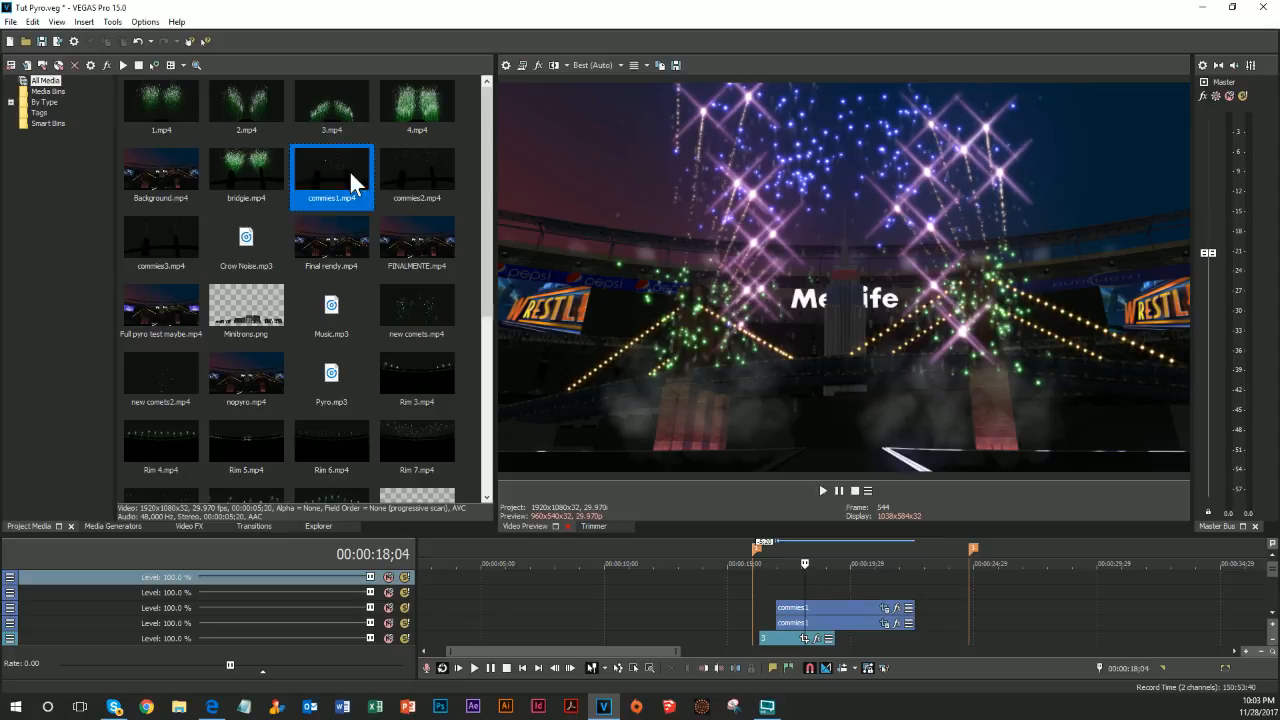
{"action": "left_click", "coordinate": [405, 180]}
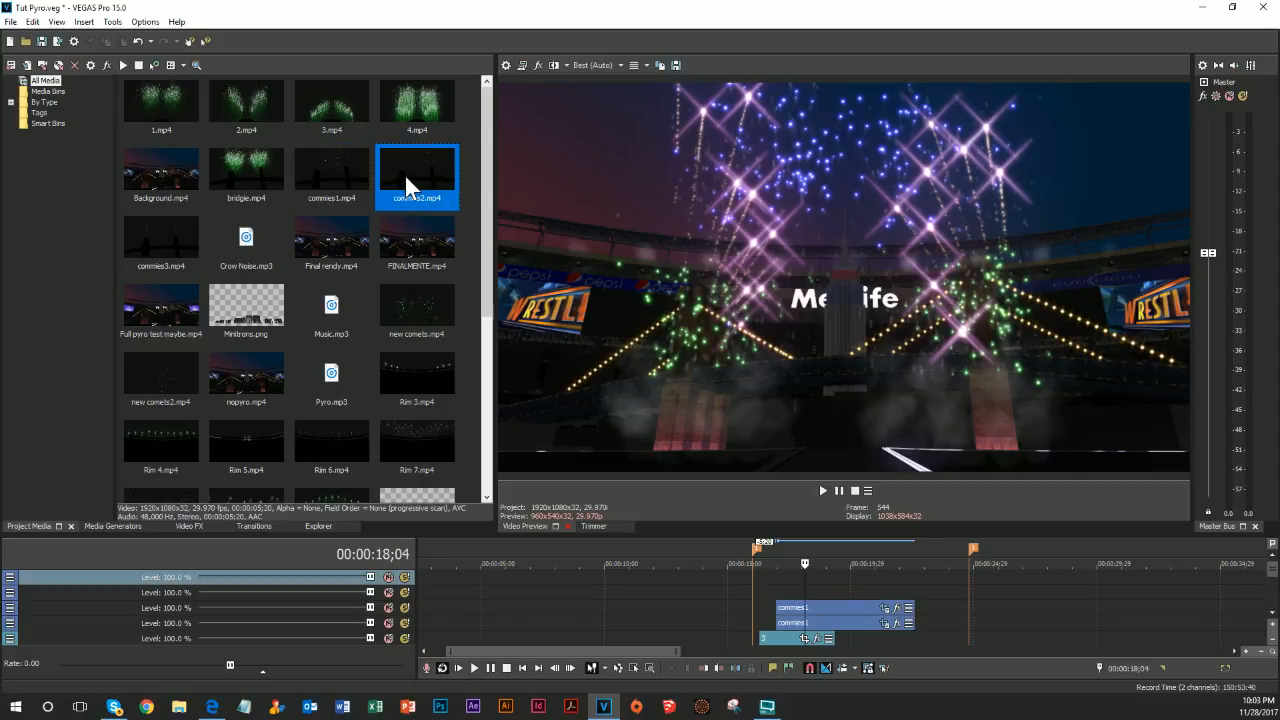
{"action": "left_click_drag", "start_coordinate": [437, 213], "coordinate": [815, 586]}
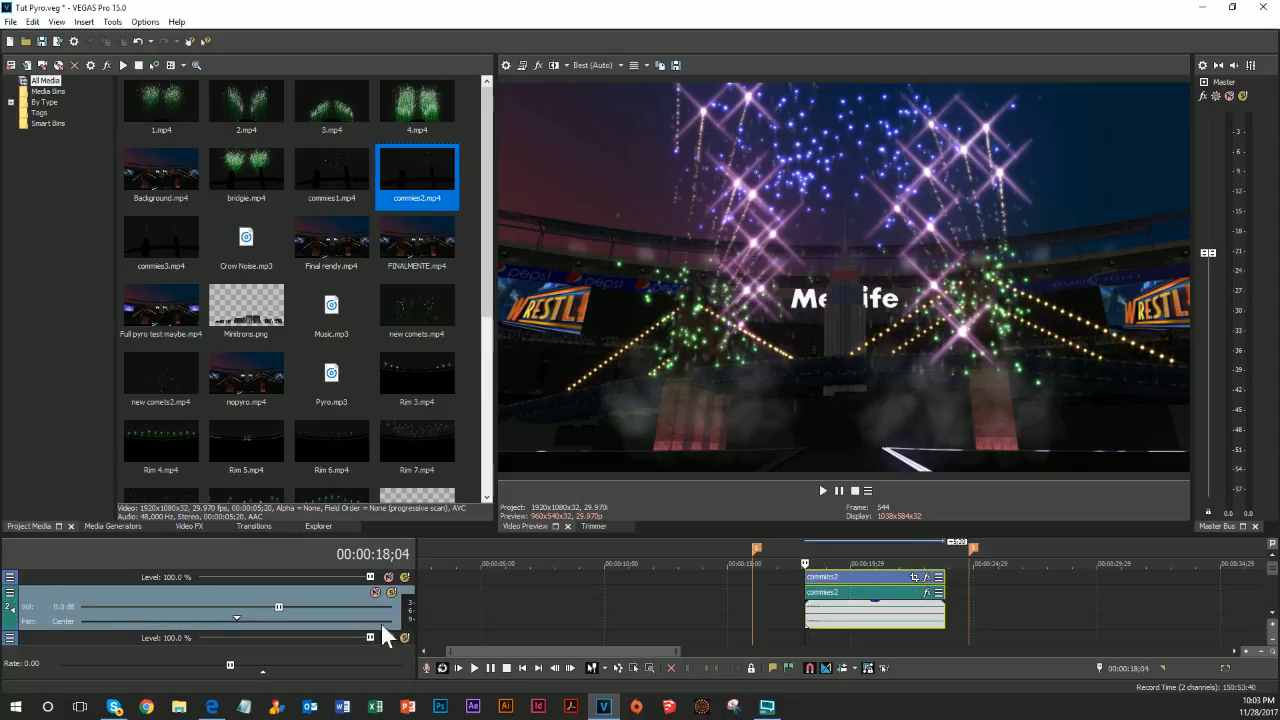
{"action": "right_click", "coordinate": [55, 612]}
{"action": "left_click", "coordinate": [96, 367]}
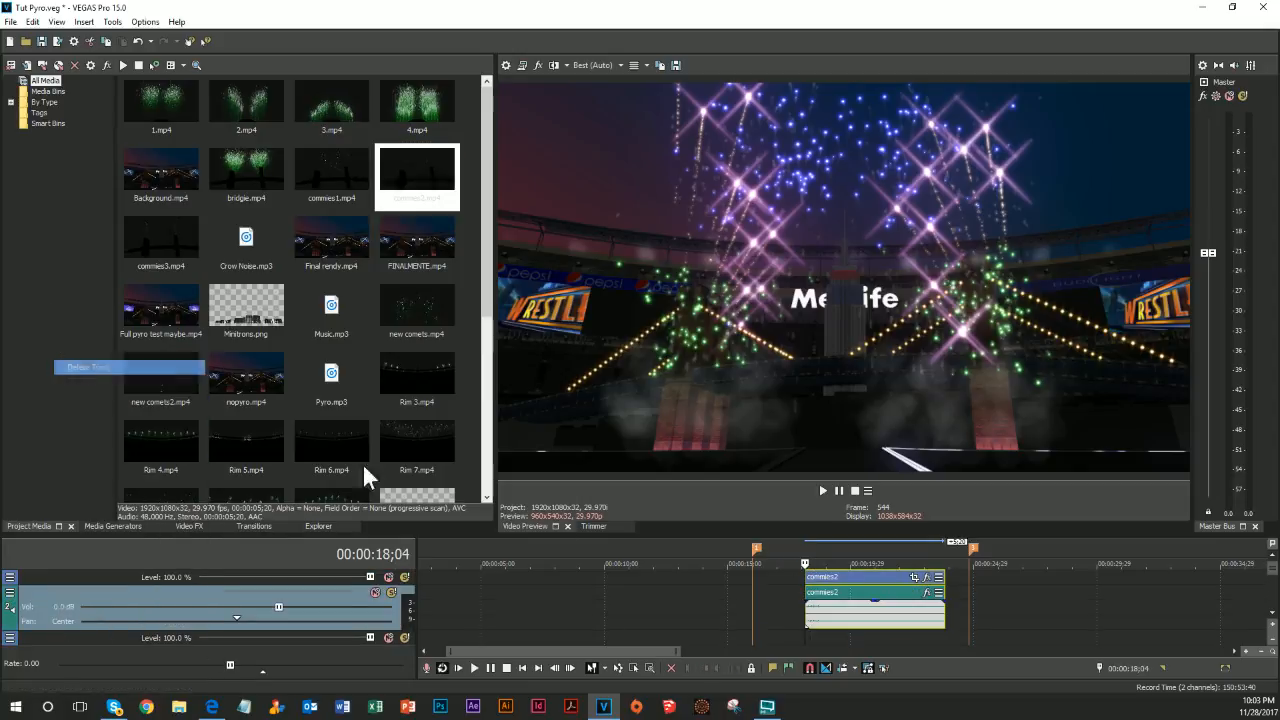
{"action": "left_click", "coordinate": [808, 578]}
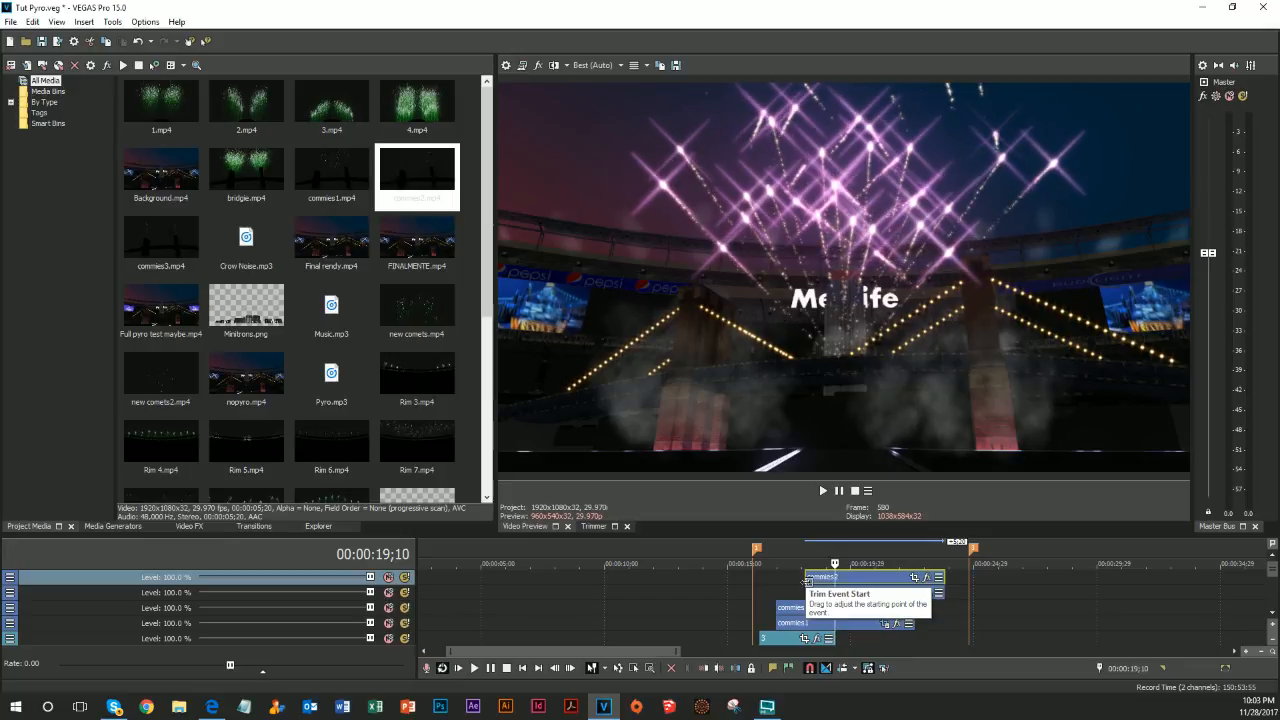
Show the Track Motion, Track FX and Activate Automation Controls buttons in all video track headers
{"action": "left_click", "coordinate": [10, 577]}
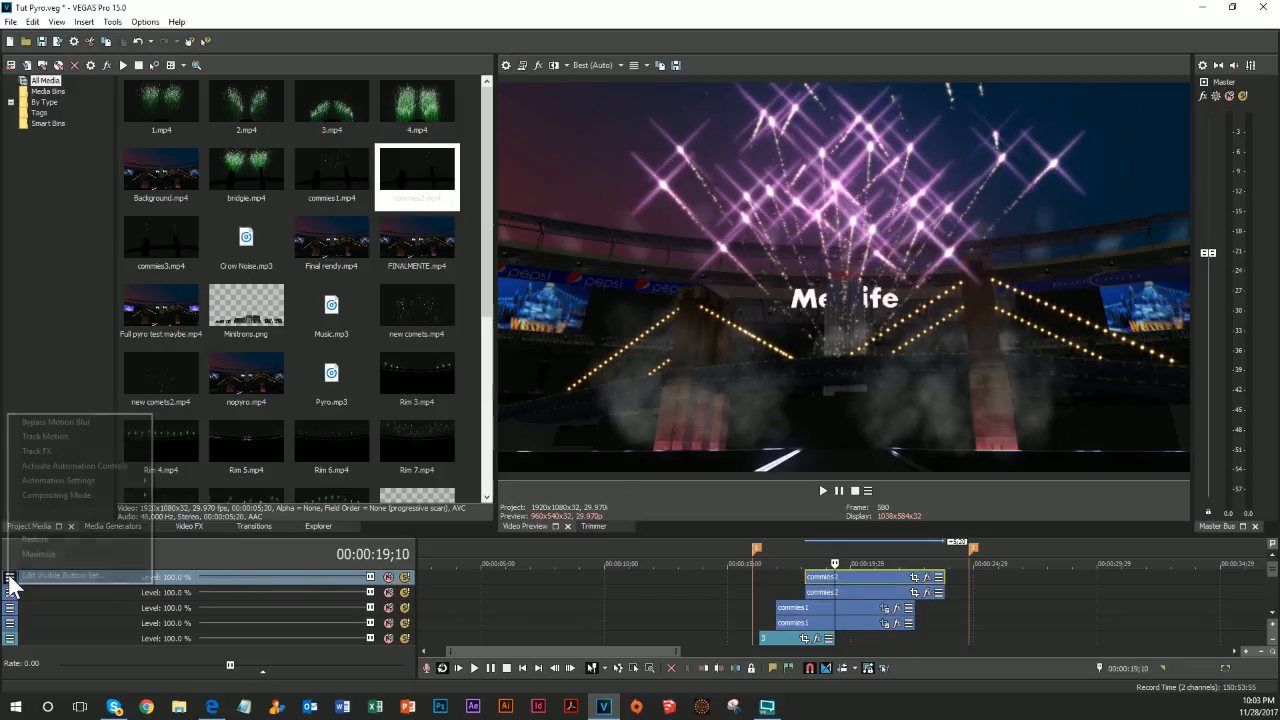
{"action": "left_click", "coordinate": [70, 576]}
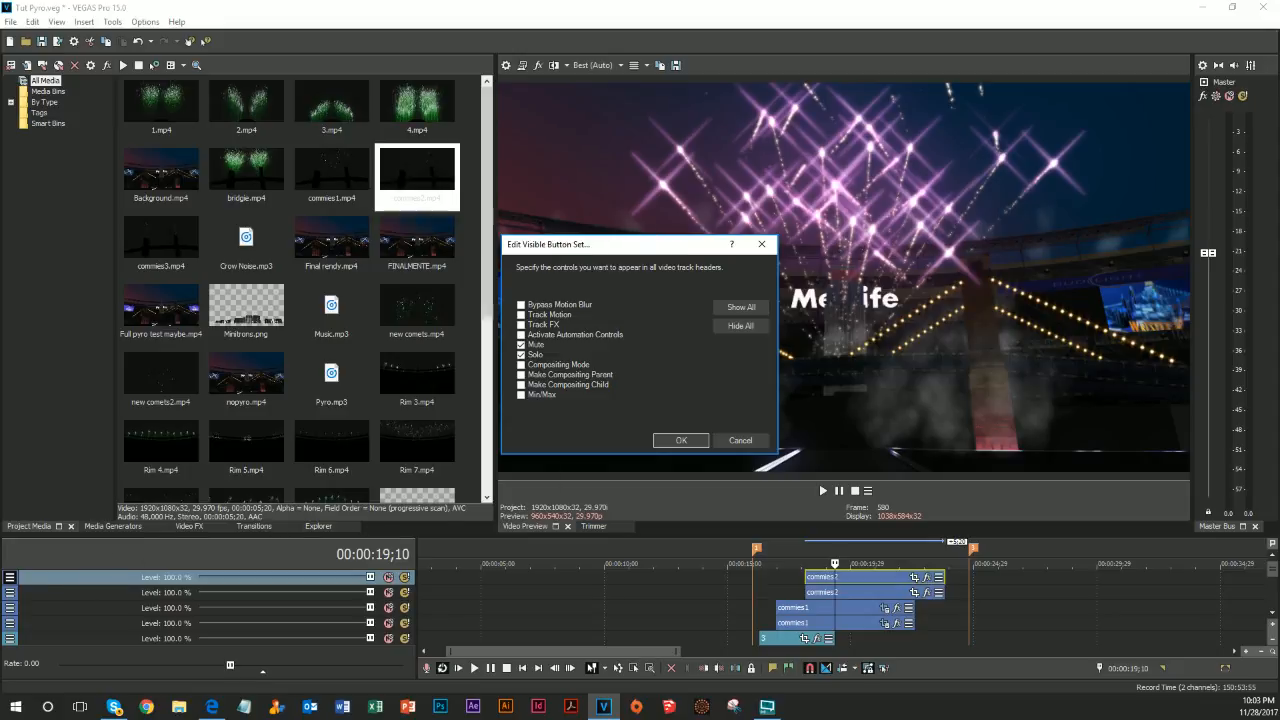
{"action": "left_click", "coordinate": [527, 334]}
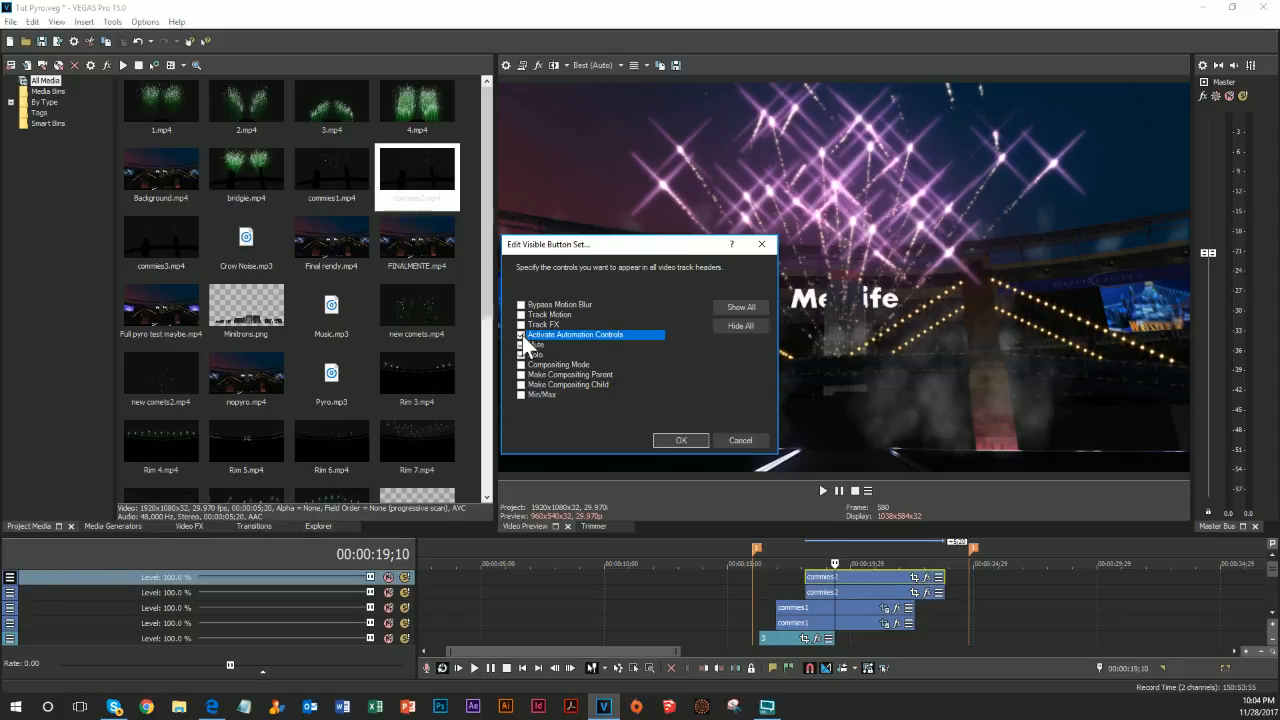
{"action": "left_click", "coordinate": [521, 325]}
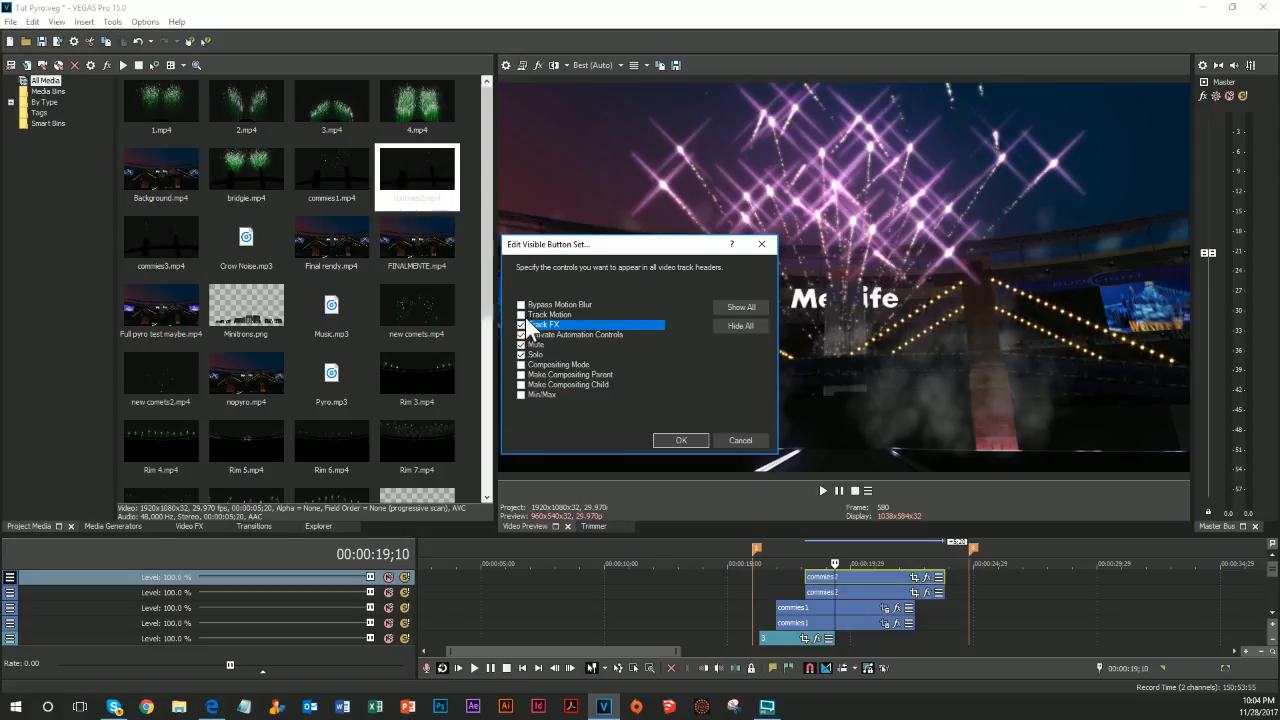
{"action": "left_click", "coordinate": [521, 314]}
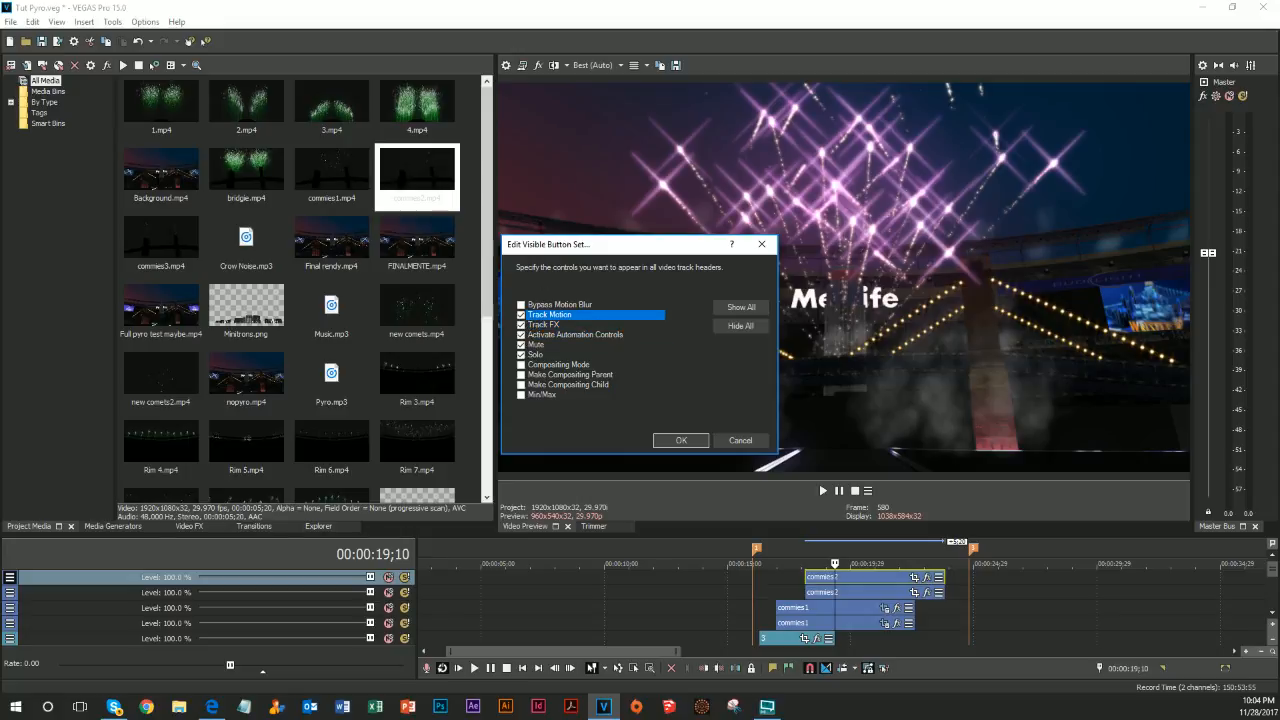
{"action": "left_click", "coordinate": [679, 442]}
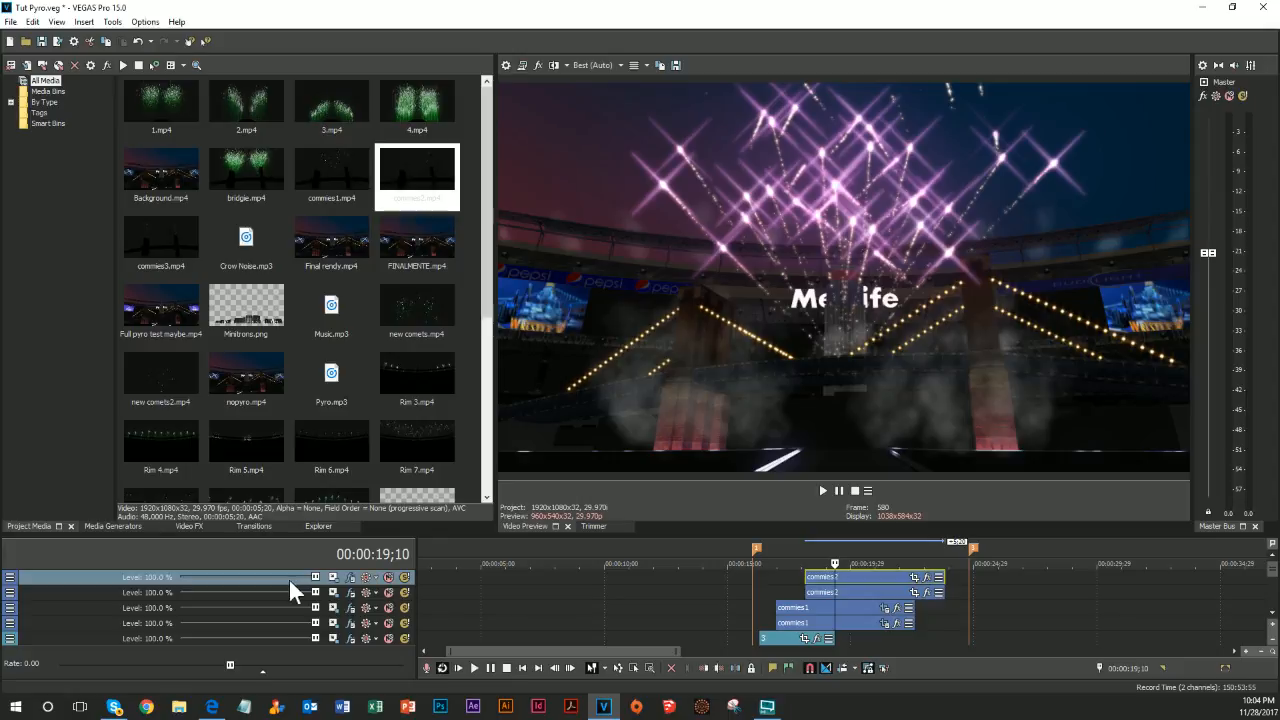
Hide the Activate Automation Controls button in the video track headers
{"action": "left_click", "coordinate": [10, 577]}
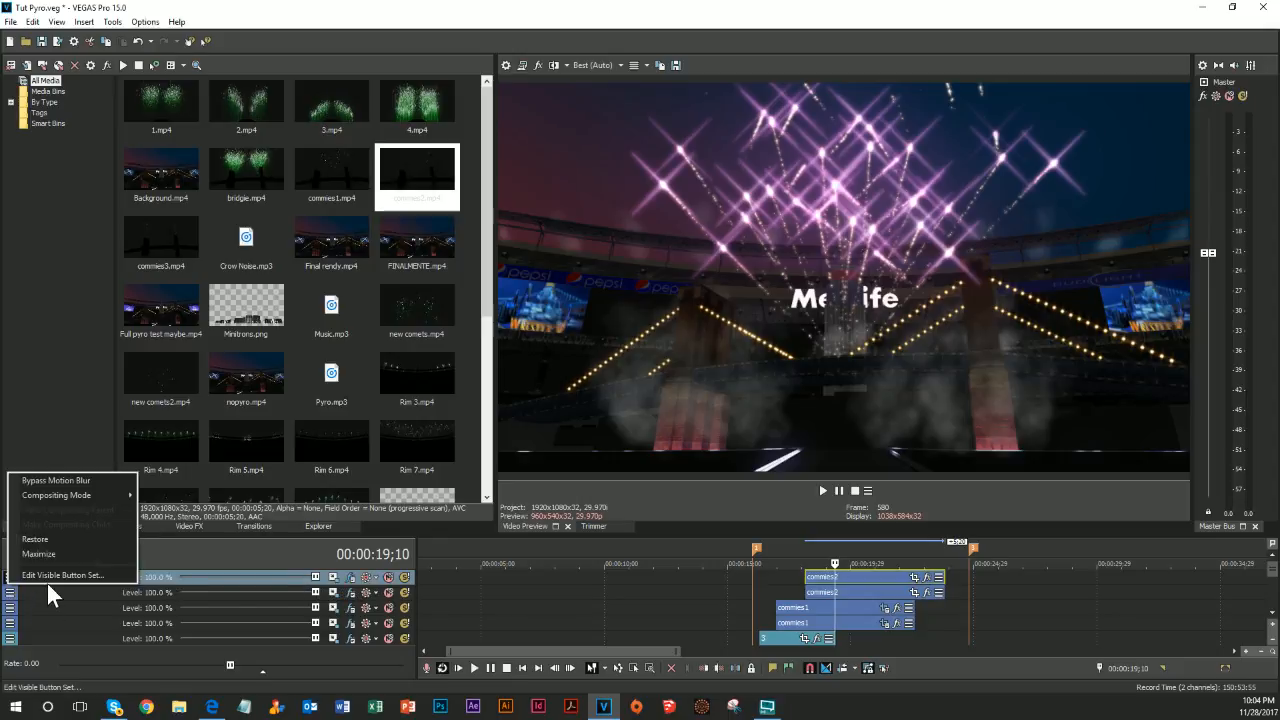
{"action": "left_click", "coordinate": [46, 576]}
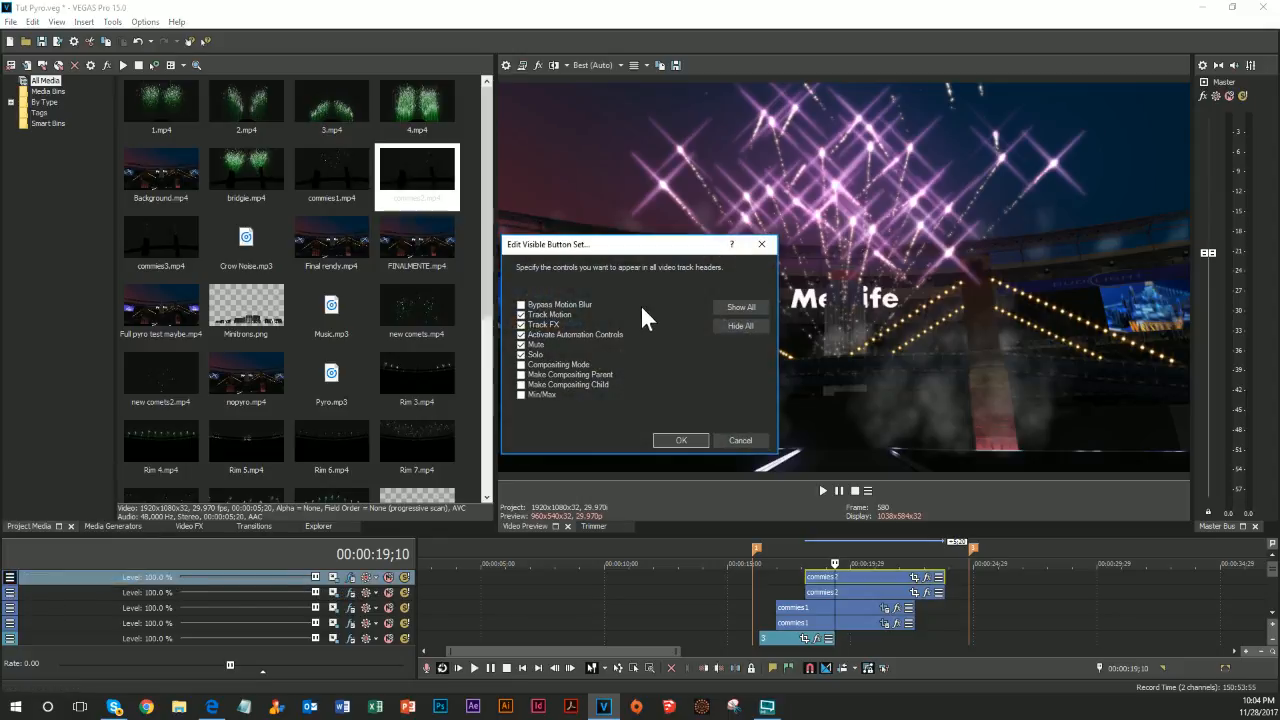
{"action": "left_click", "coordinate": [534, 335]}
{"action": "left_click", "coordinate": [670, 441]}
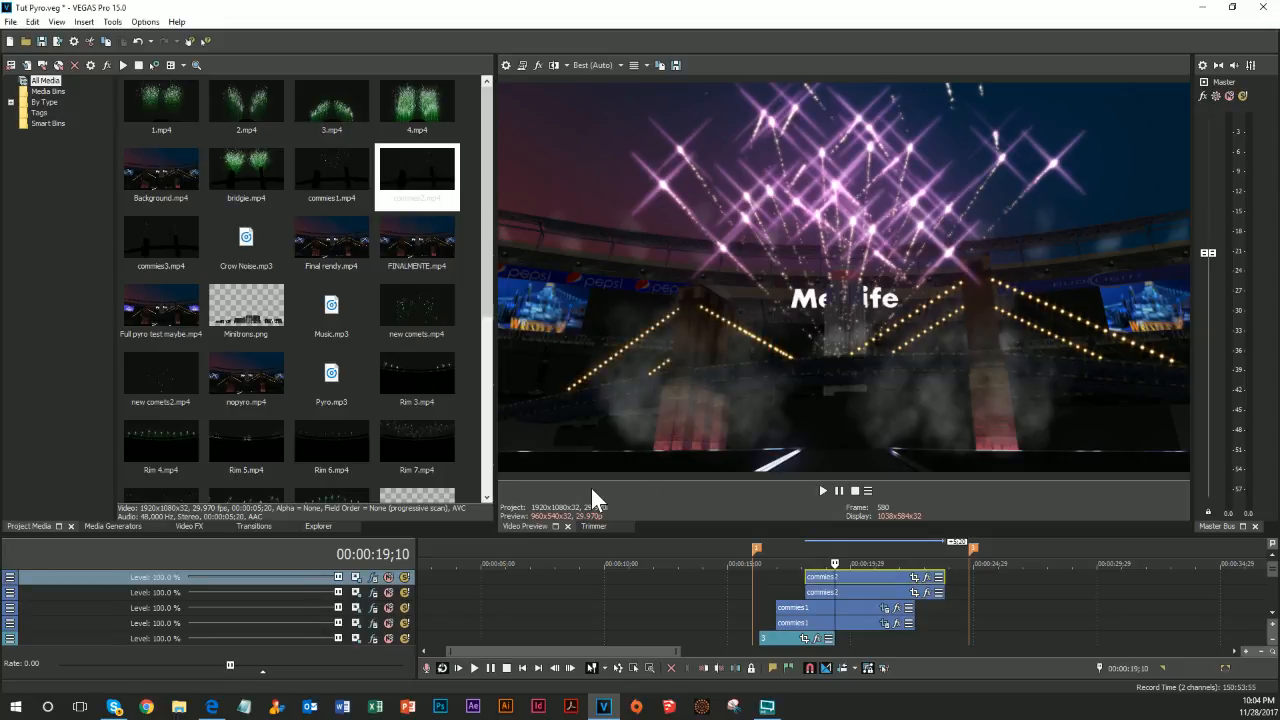
In the top commies2 track's effects, reset the Color Balance green midtones to 0.000
{"action": "left_click", "coordinate": [372, 579]}
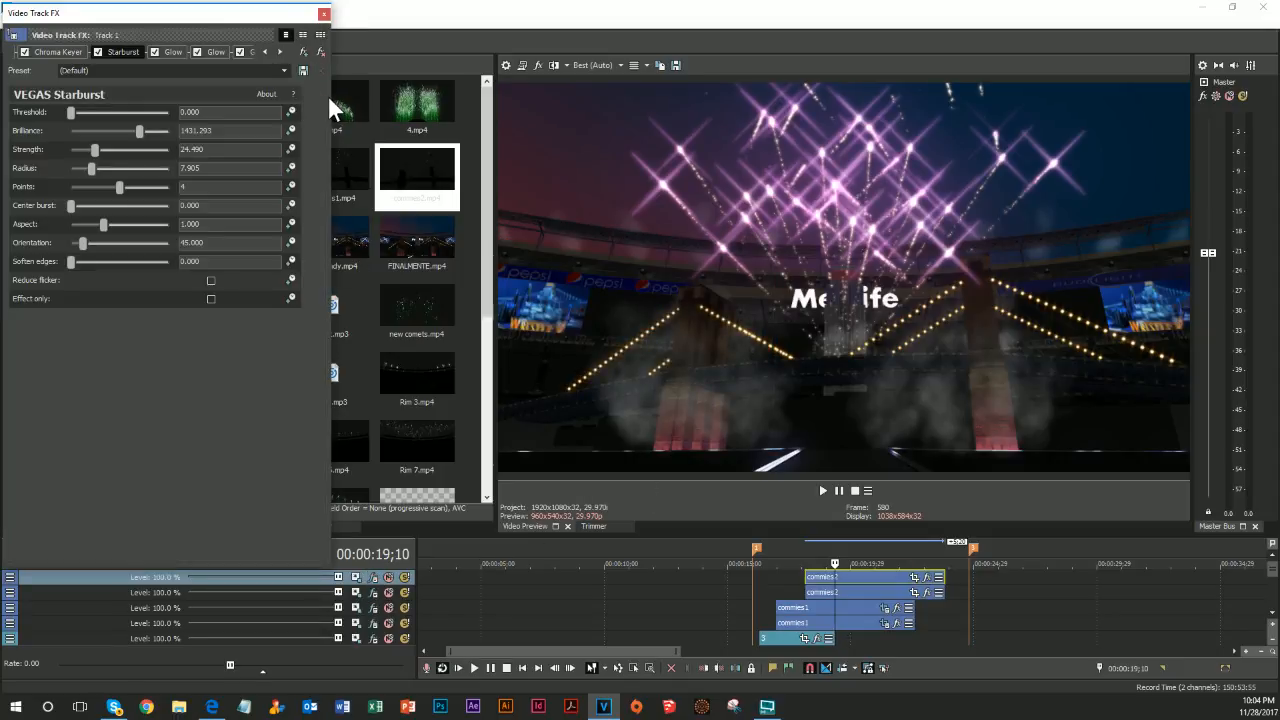
{"action": "left_click_drag", "start_coordinate": [330, 97], "coordinate": [494, 122]}
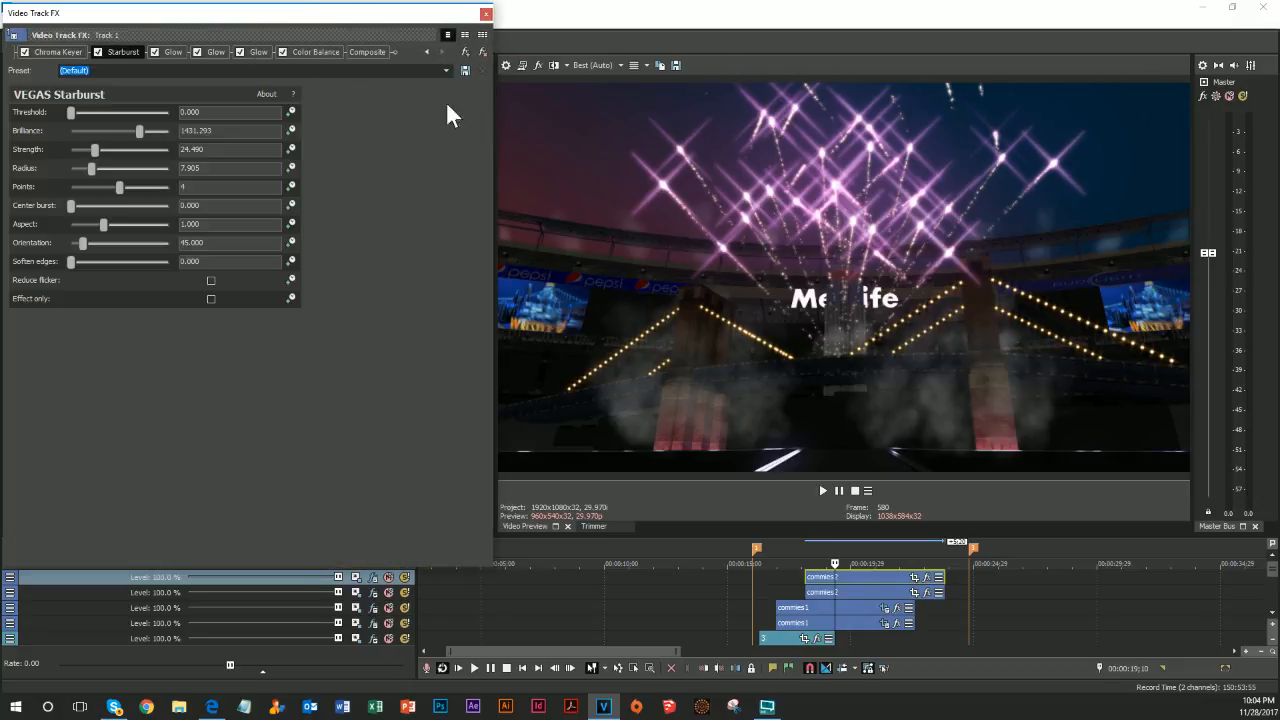
{"action": "left_click", "coordinate": [318, 51]}
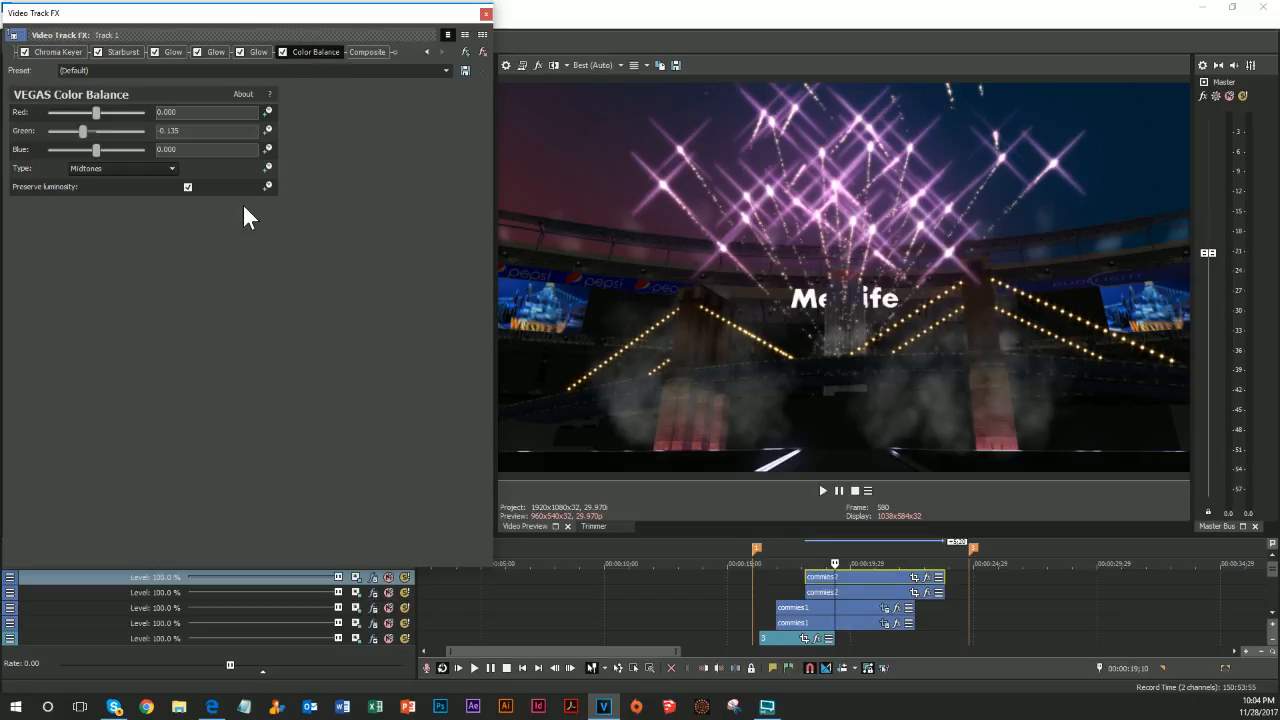
{"action": "double_click", "coordinate": [82, 131]}
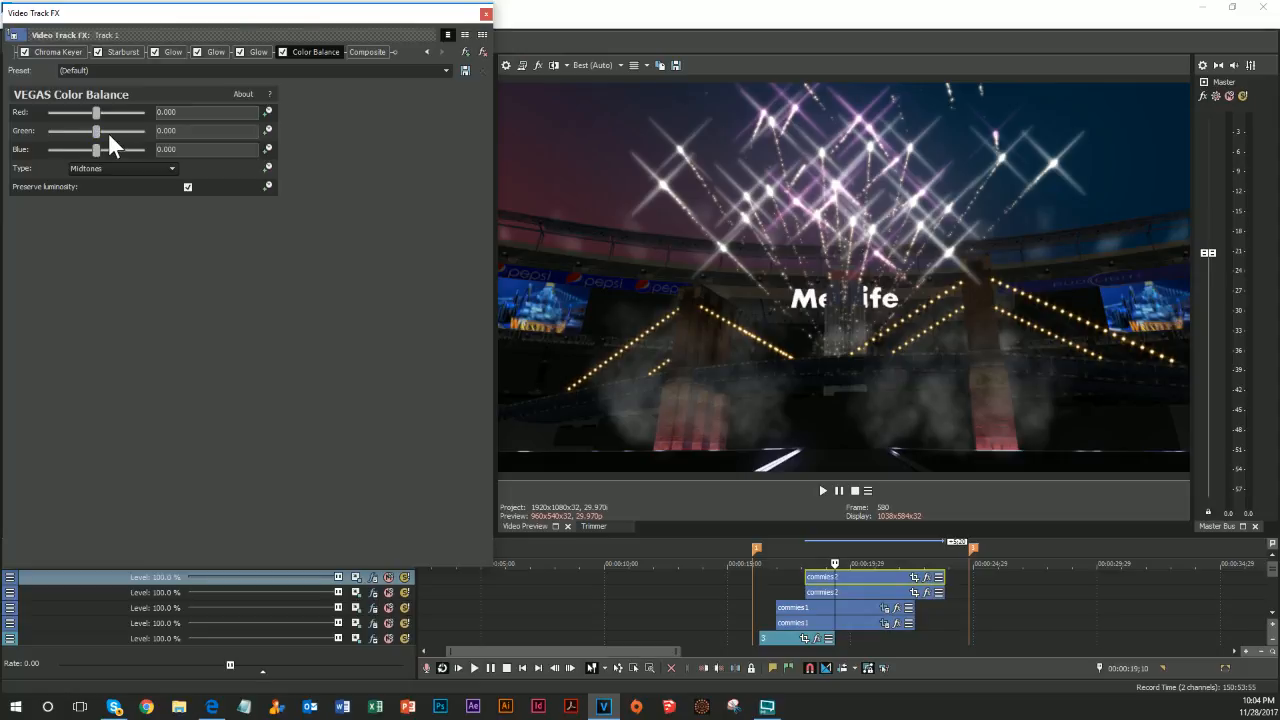
Set the Color Balance green midtones to 0.180 on the top commies2 track and close the track effects window
{"action": "double_click", "coordinate": [128, 151]}
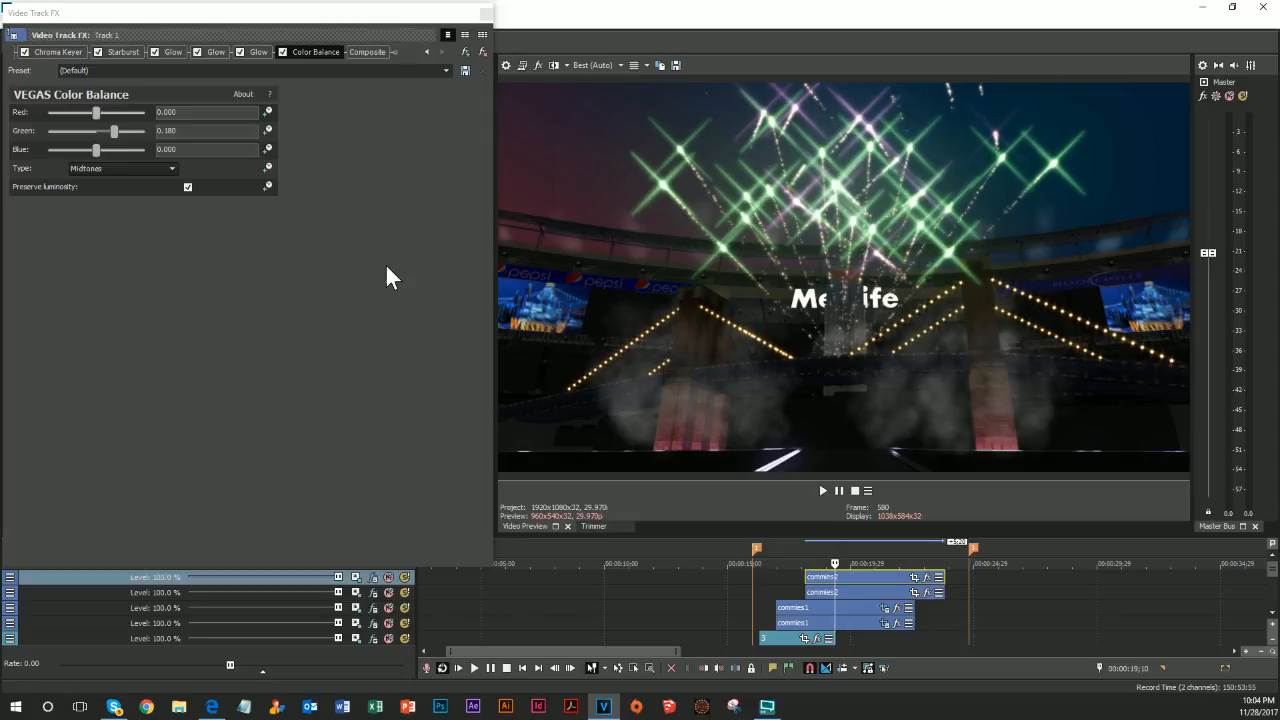
{"action": "left_click", "coordinate": [485, 16]}
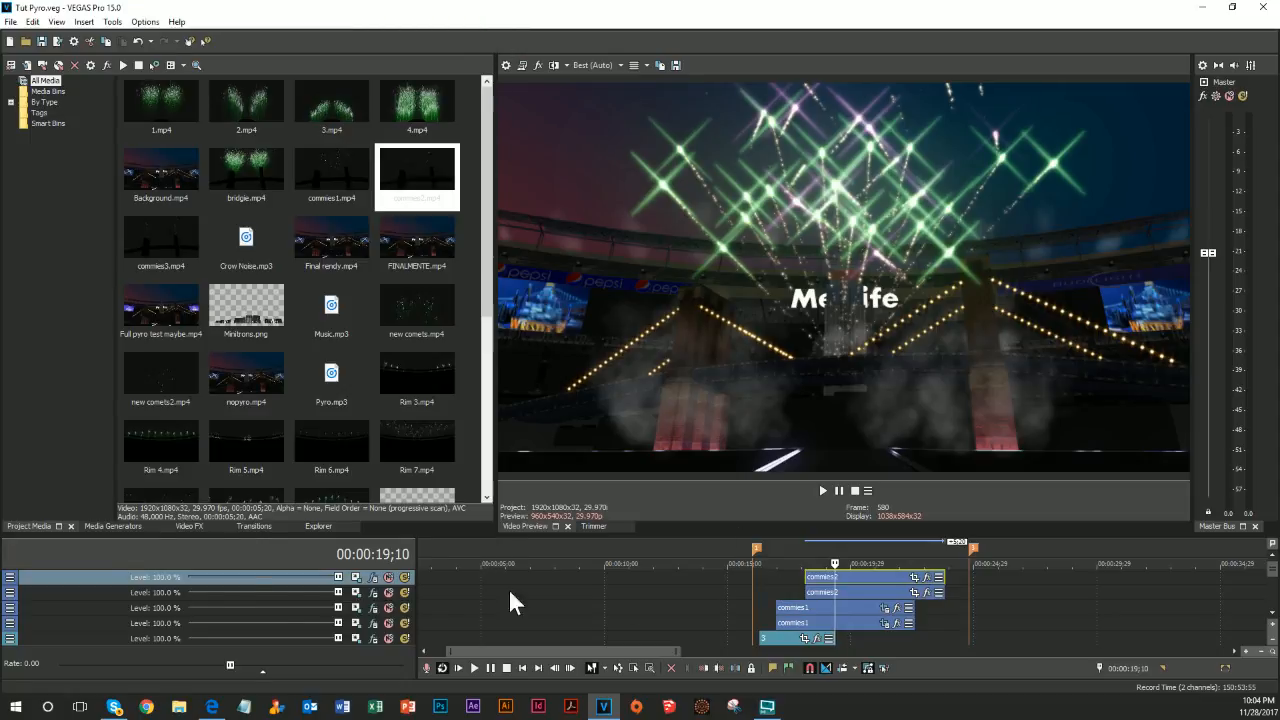
Duplicate the second commies2 track and the lower commies1 track
{"action": "left_click", "coordinate": [155, 591]}
{"action": "right_click", "coordinate": [155, 592]}
{"action": "left_click", "coordinate": [220, 423]}
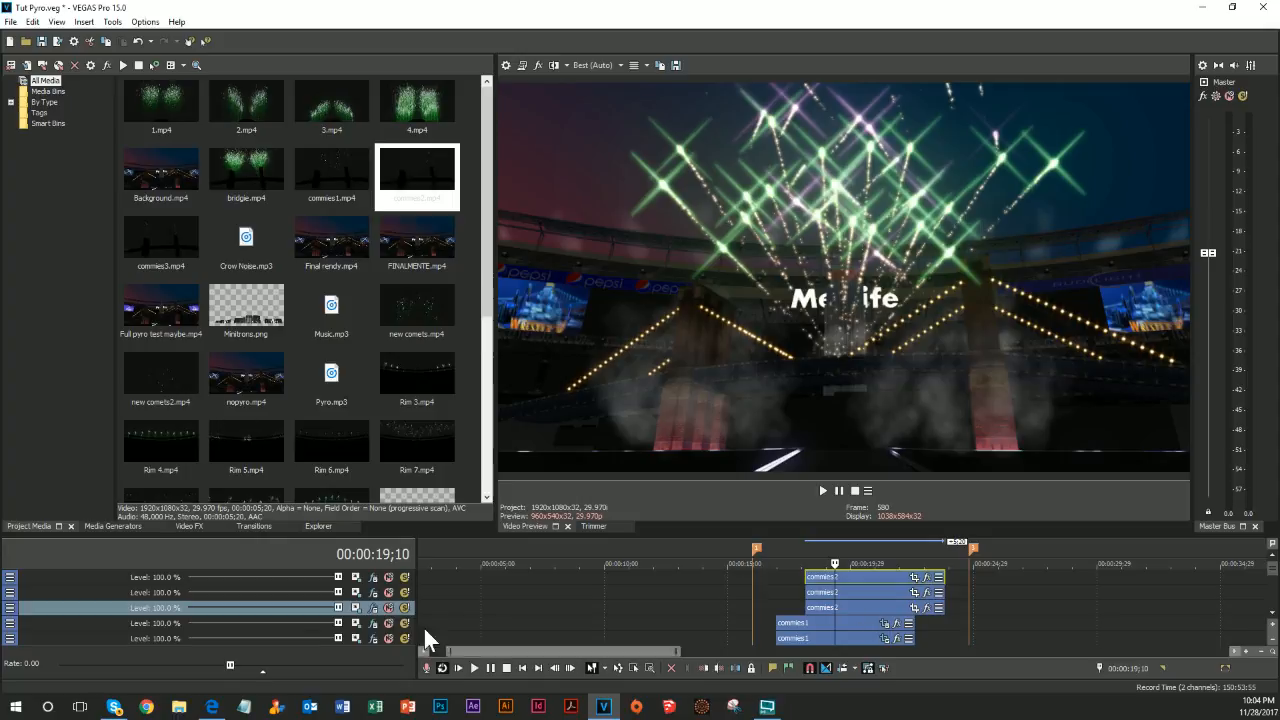
{"action": "key", "text": "ctrl+z"}
{"action": "left_click", "coordinate": [116, 617]}
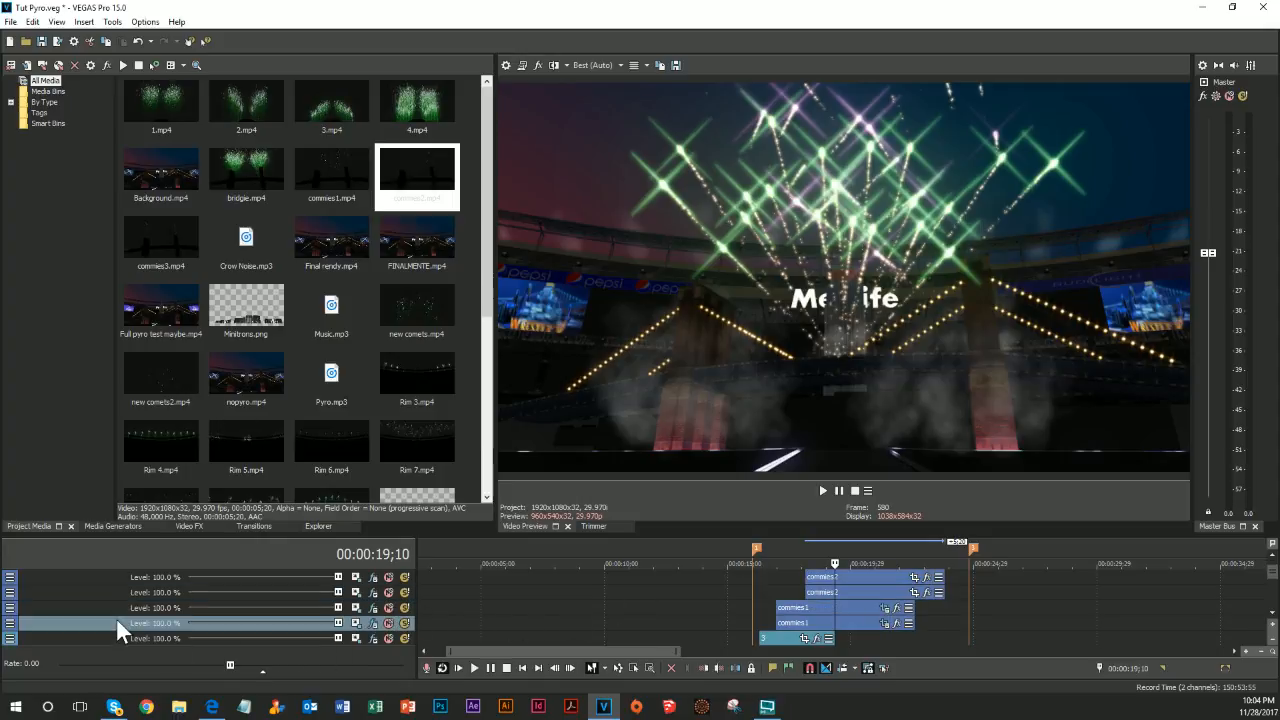
{"action": "right_click", "coordinate": [119, 617]}
{"action": "left_click", "coordinate": [183, 445]}
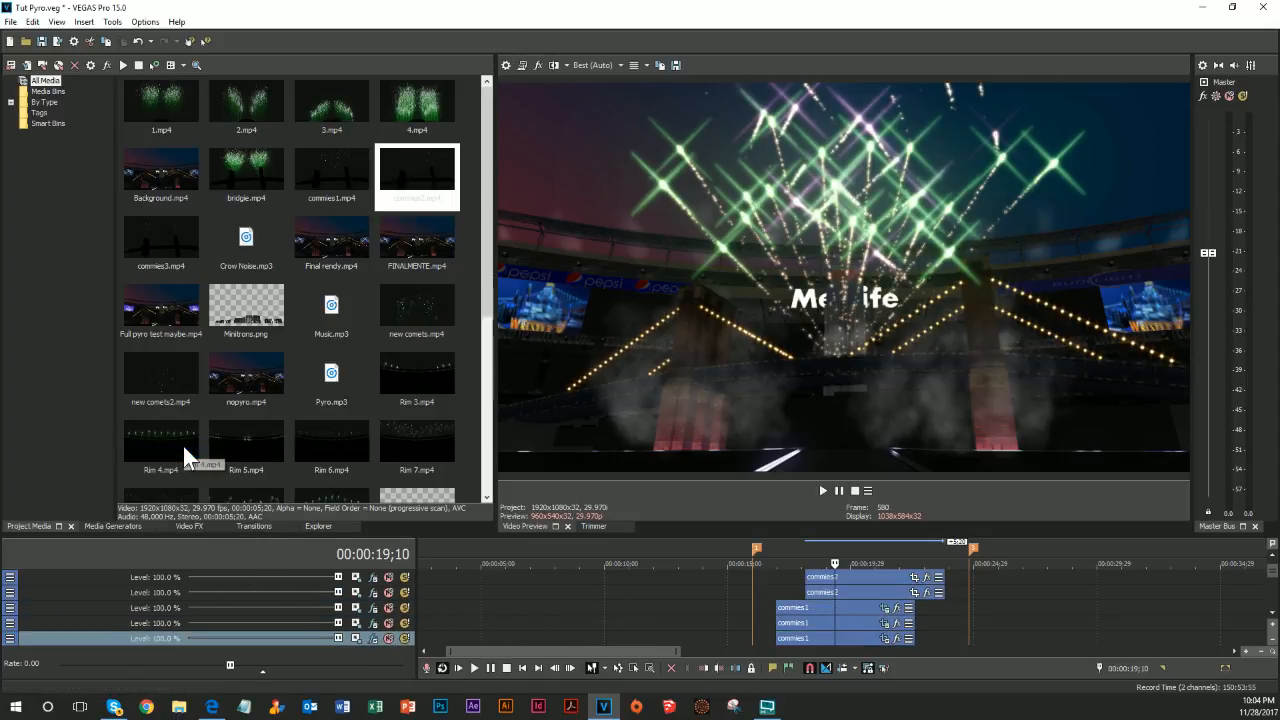
Move all three commies2 clips six frames earlier to start at 00:00:17;28
{"action": "left_click", "coordinate": [807, 608]}
{"action": "left_click", "coordinate": [806, 607]}
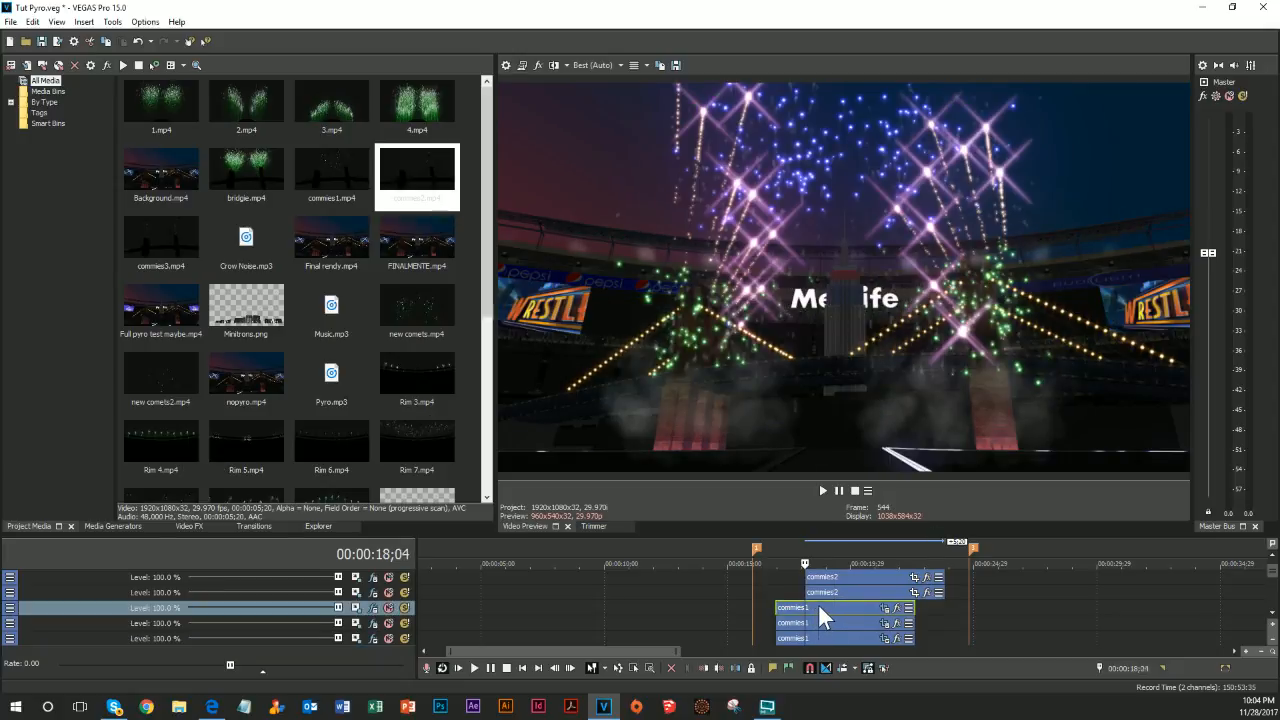
{"action": "left_click", "coordinate": [818, 607]}
{"action": "scroll", "coordinate": [822, 612], "scroll_direction": "up", "scroll_amount": 1}
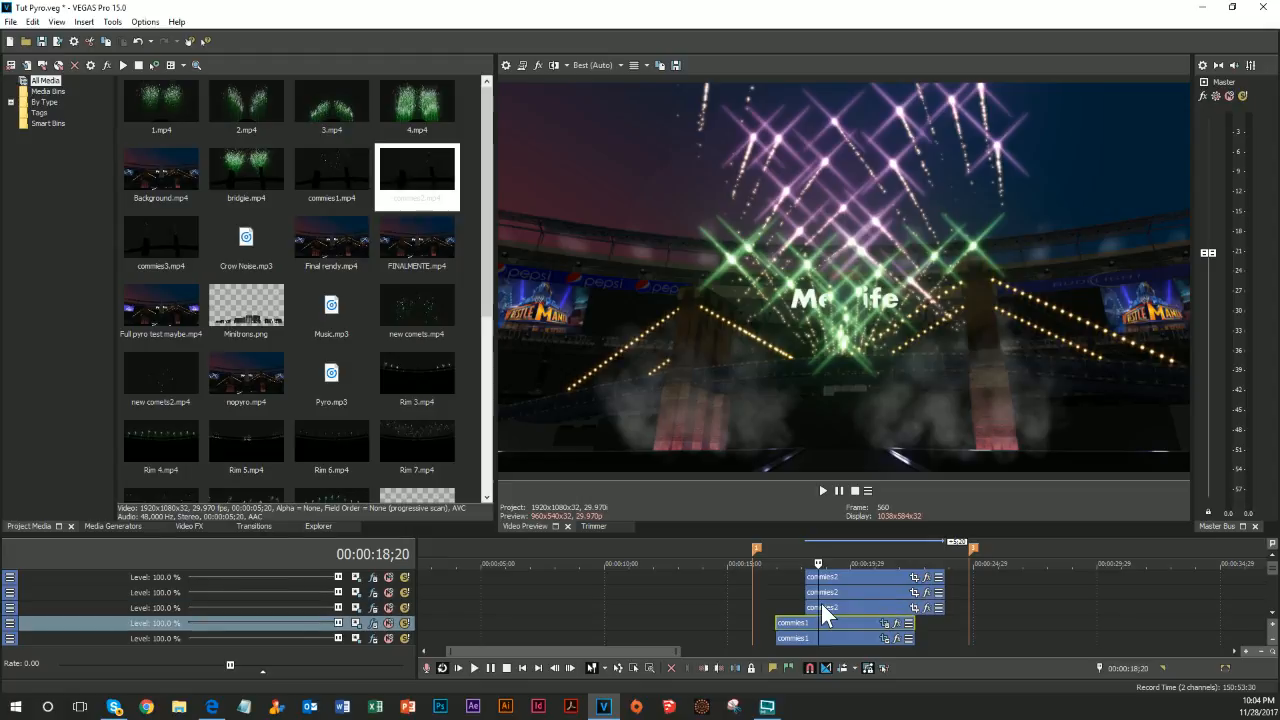
{"action": "scroll", "coordinate": [822, 612], "scroll_direction": "down", "scroll_amount": 1}
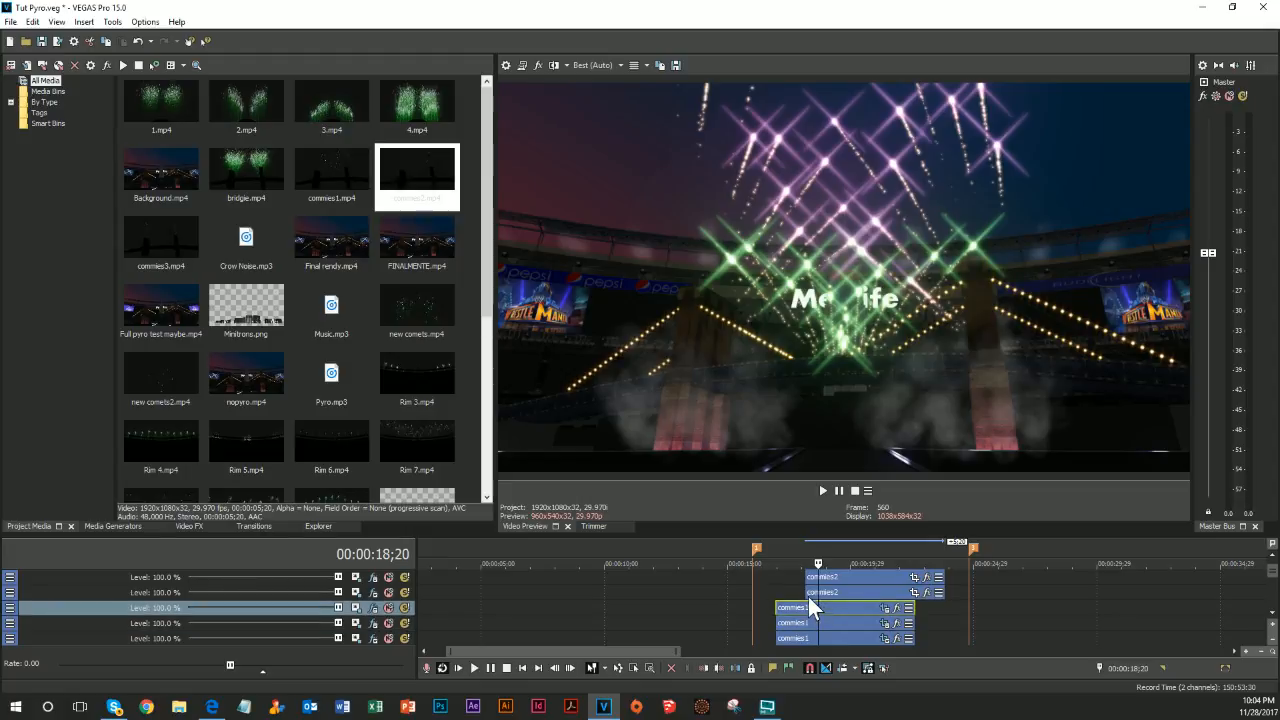
{"action": "left_click", "coordinate": [796, 591]}
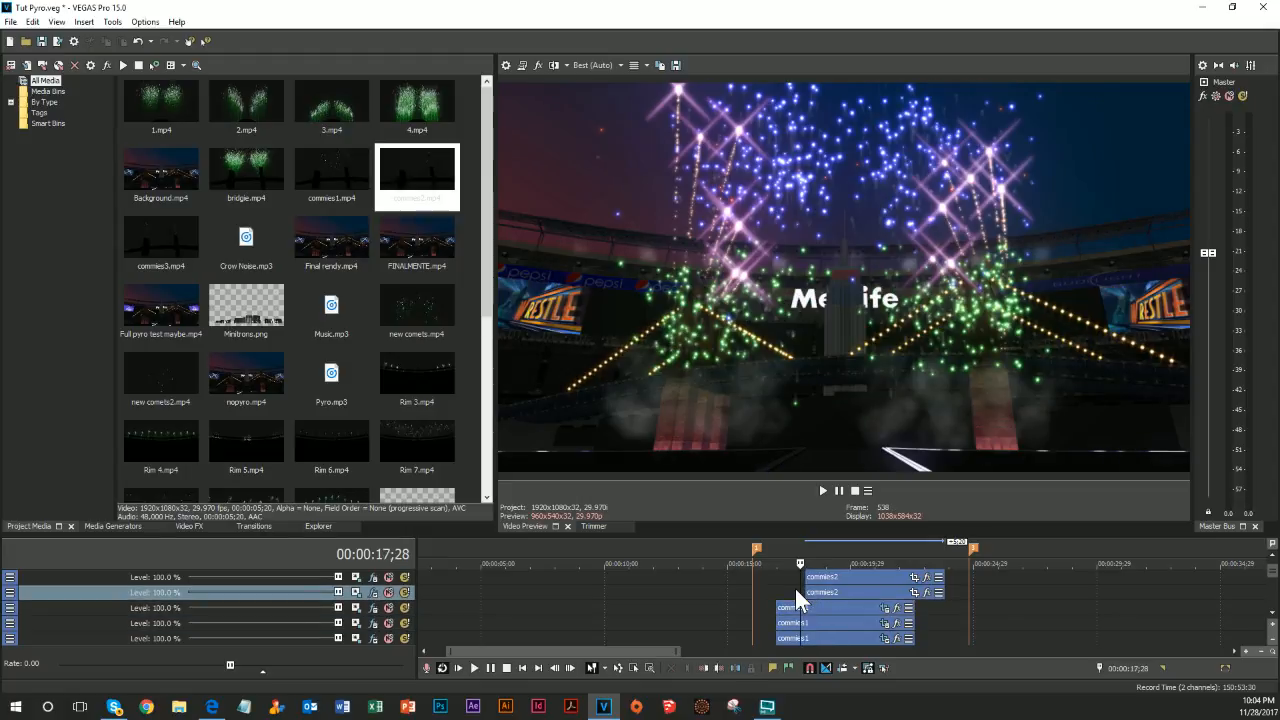
{"action": "left_click", "coordinate": [816, 590]}
{"action": "left_click_drag", "start_coordinate": [820, 579], "coordinate": [815, 579]}
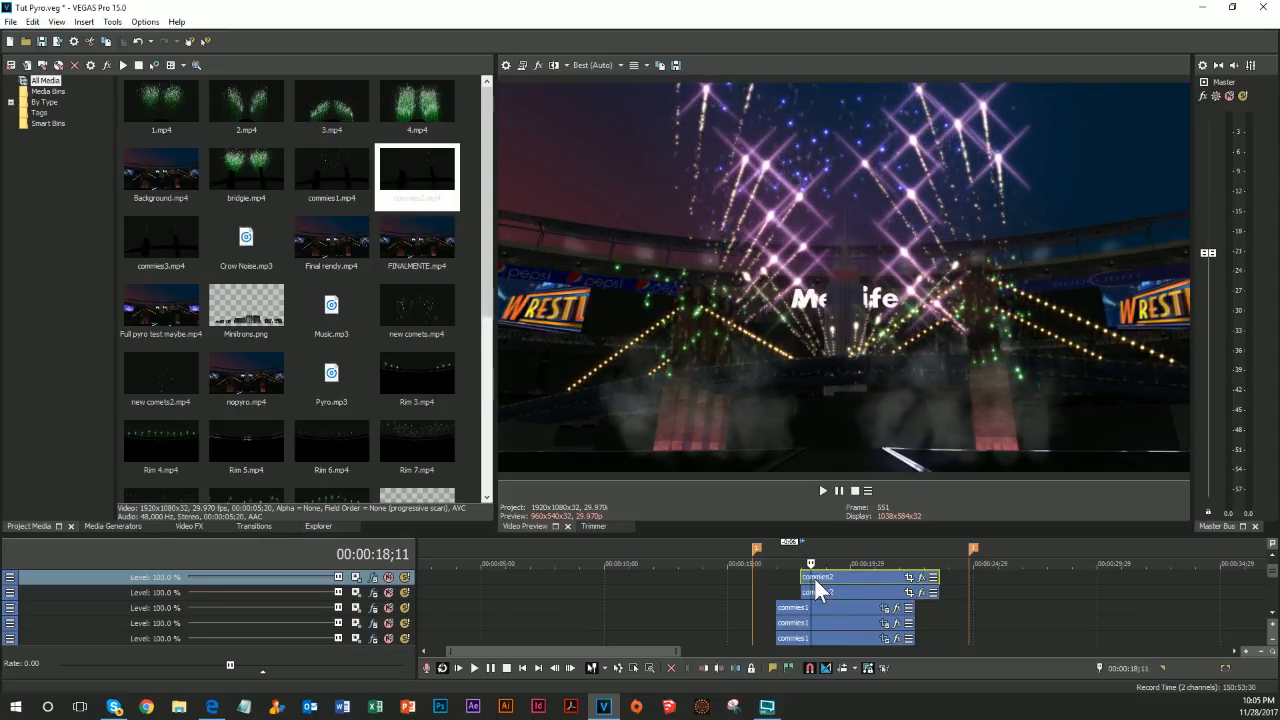
{"action": "left_click", "coordinate": [829, 608]}
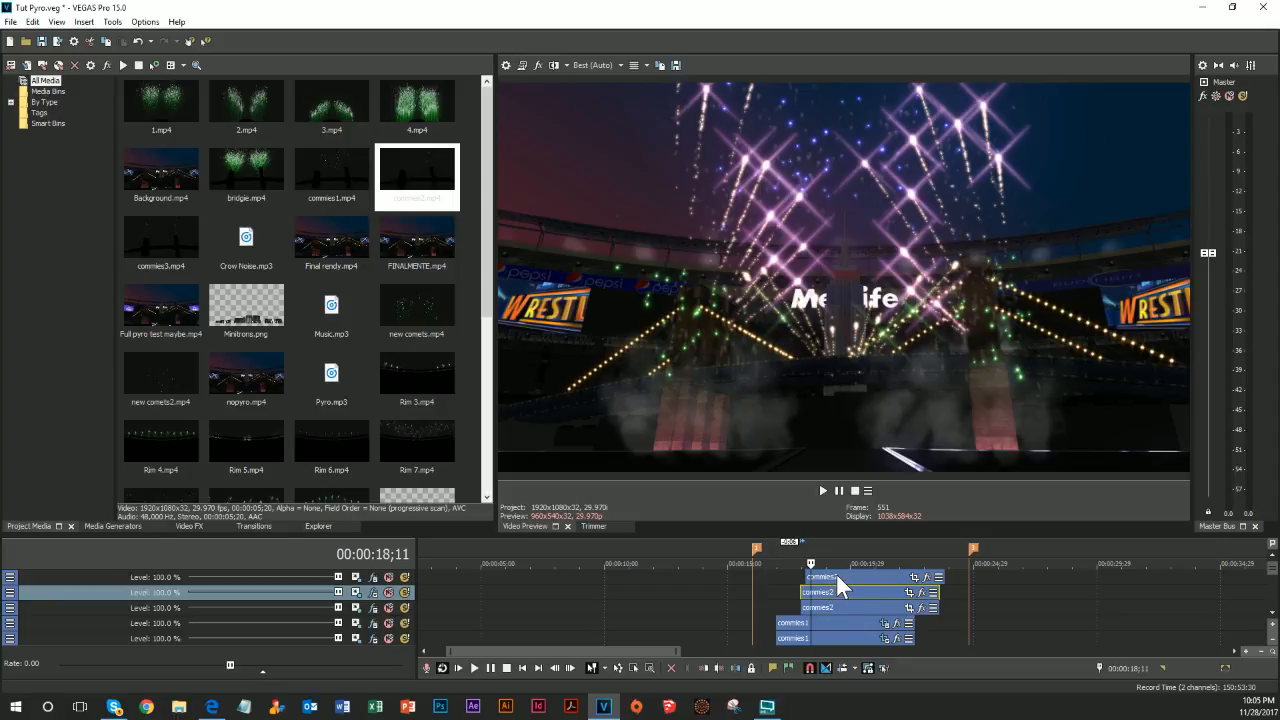
{"action": "left_click_drag", "start_coordinate": [838, 577], "coordinate": [833, 579]}
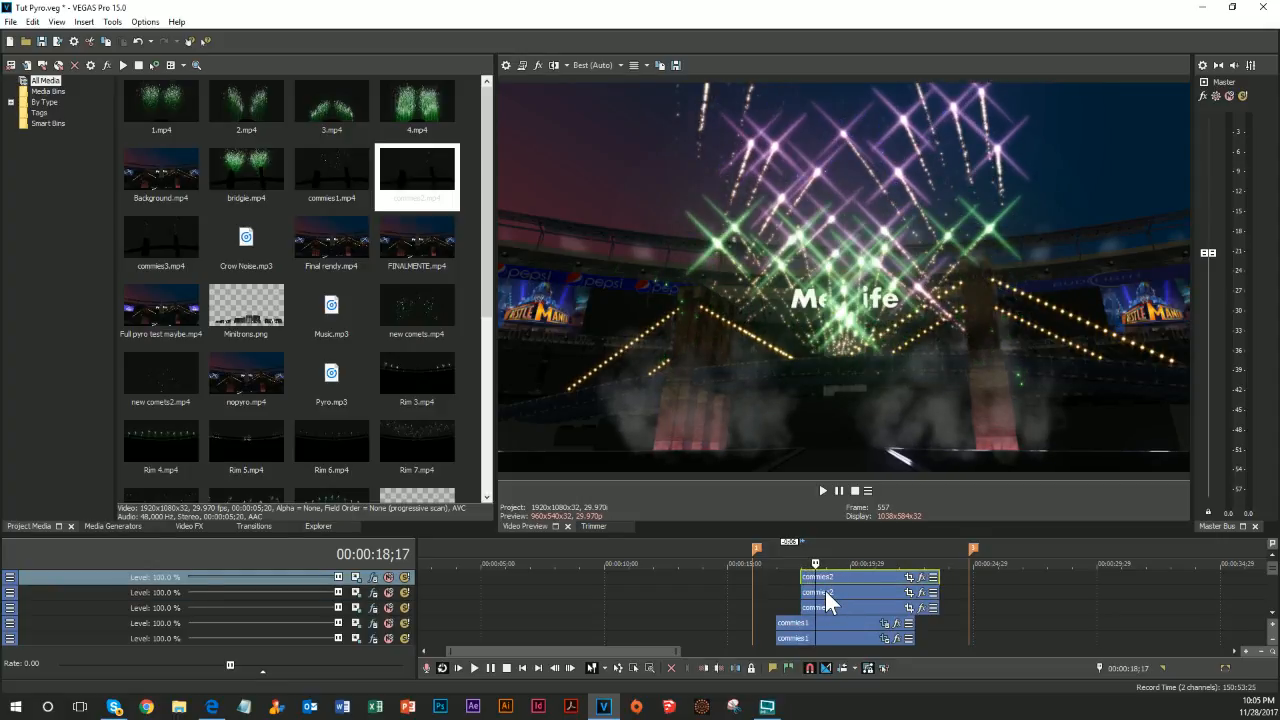
Step back and forth through the frames between about 00:00:17;13 and 00:00:19;13 to examine the comet bursts' timing and overlap
{"action": "key", "text": "Left"}
{"action": "key", "text": "Left"}
{"action": "key", "text": "Left"}
{"action": "key", "text": "Left"}
{"action": "key", "text": "Left"}
{"action": "key", "text": "Left"}
{"action": "key", "text": "Left"}
{"action": "key", "text": "Left"}
{"action": "key", "text": "Left"}
{"action": "key", "text": "Left"}
{"action": "key", "text": "Left"}
{"action": "key", "text": "Left"}
{"action": "key", "text": "Left"}
{"action": "key", "text": "Left"}
{"action": "key", "text": "Left"}
{"action": "key", "text": "Left"}
{"action": "key", "text": "Left"}
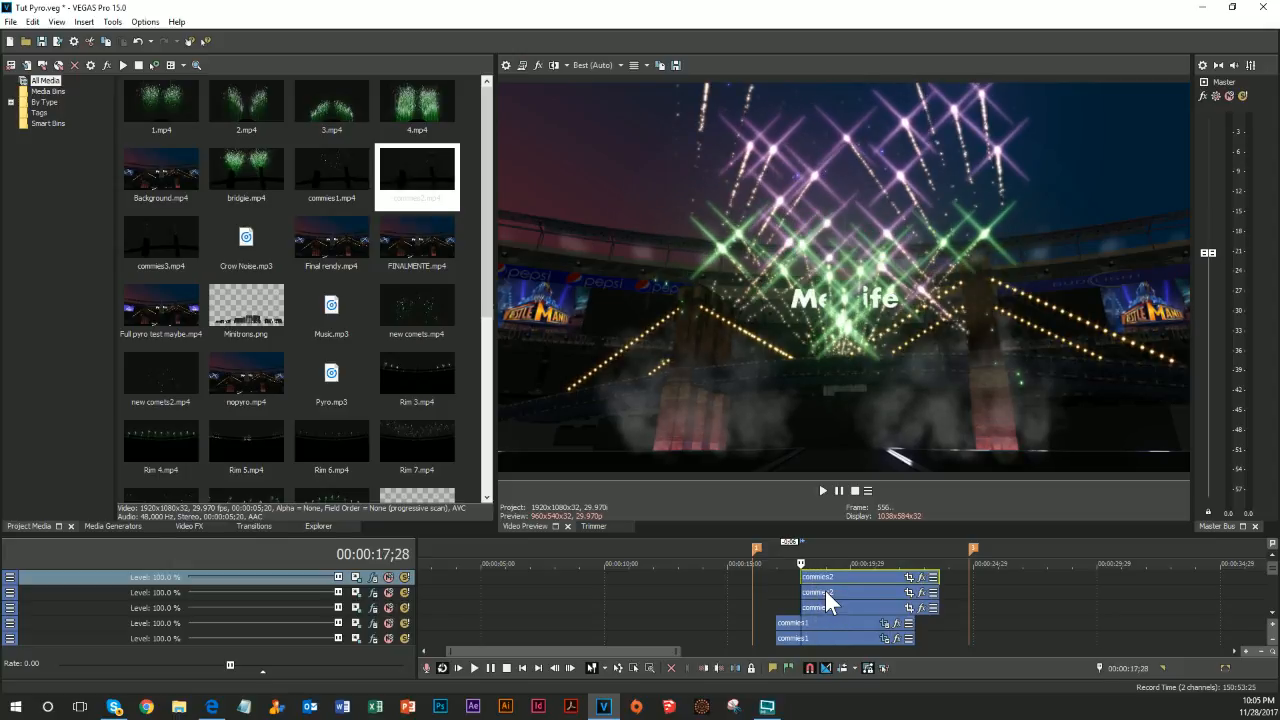
{"action": "key", "text": "Left"}
{"action": "key", "text": "Left"}
{"action": "key", "text": "Left"}
{"action": "key", "text": "Left"}
{"action": "key", "text": "Left"}
{"action": "key", "text": "Left"}
{"action": "key", "text": "Left"}
{"action": "key", "text": "Left"}
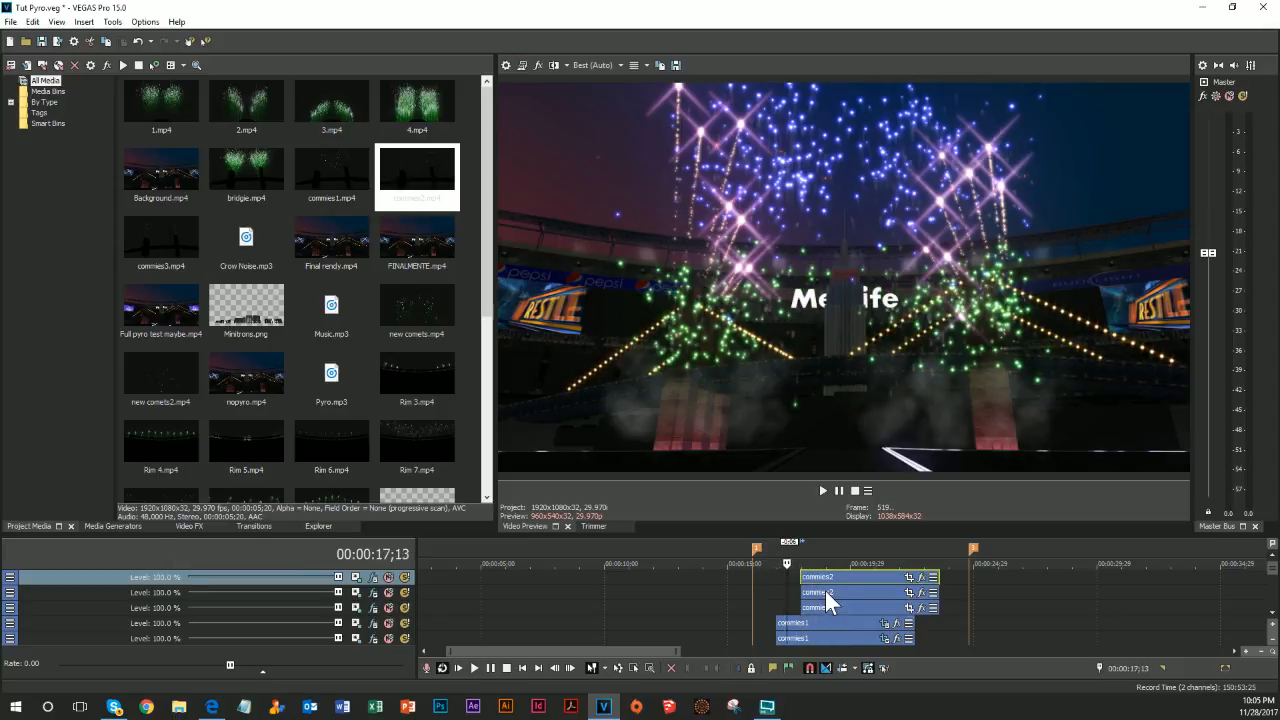
{"action": "key", "text": "Right"}
{"action": "key", "text": "Right"}
{"action": "key", "text": "Right"}
{"action": "key", "text": "Right"}
{"action": "key", "text": "Right"}
{"action": "key", "text": "Right"}
{"action": "key", "text": "Right"}
{"action": "key", "text": "Right"}
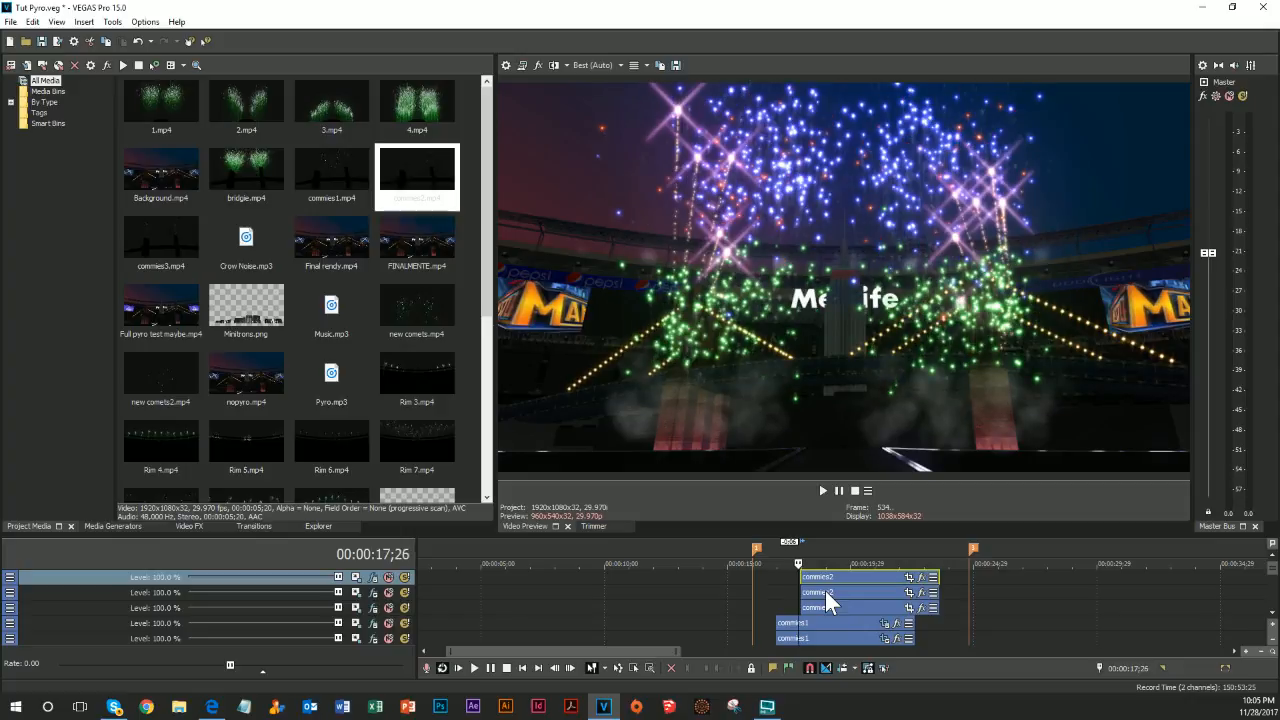
{"action": "key", "text": "Right"}
{"action": "key", "text": "Right"}
{"action": "key", "text": "Right"}
{"action": "key", "text": "Right"}
{"action": "key", "text": "Right"}
{"action": "key", "text": "Right"}
{"action": "key", "text": "Right"}
{"action": "key", "text": "Right"}
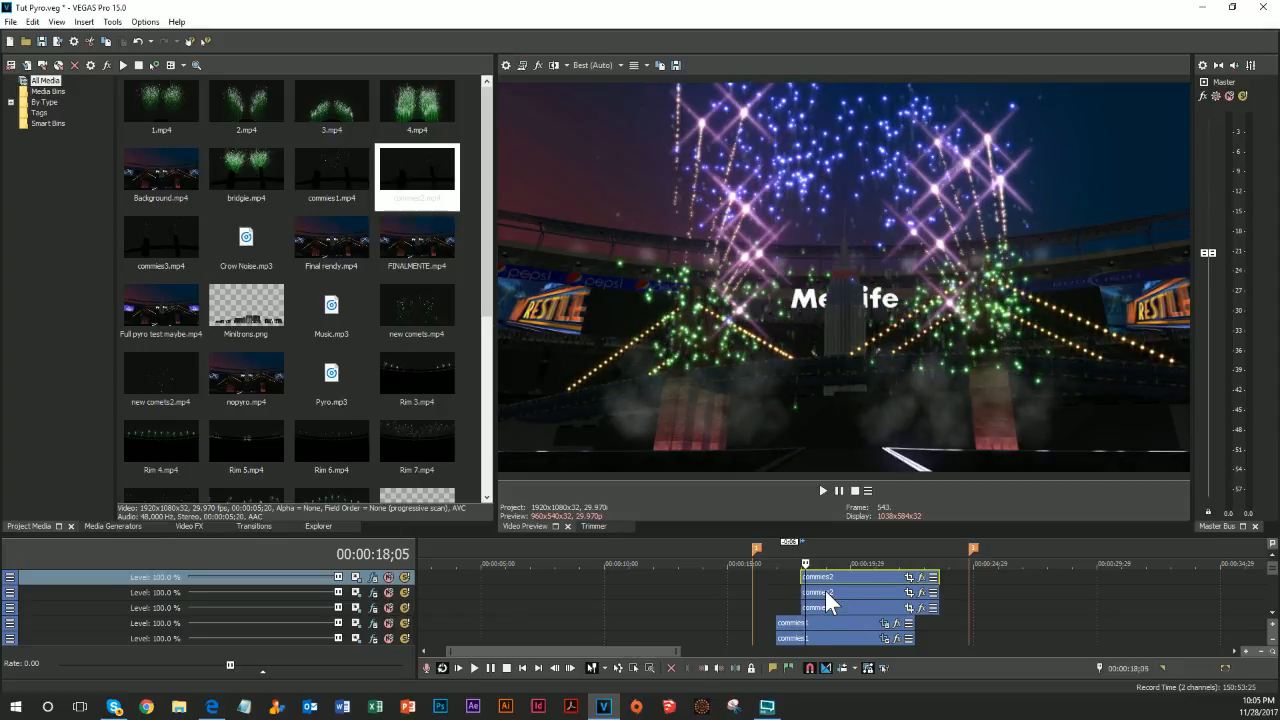
{"action": "key", "text": "Right"}
{"action": "key", "text": "Right"}
{"action": "key", "text": "Right"}
{"action": "key", "text": "Right"}
{"action": "key", "text": "Right"}
{"action": "key", "text": "Right"}
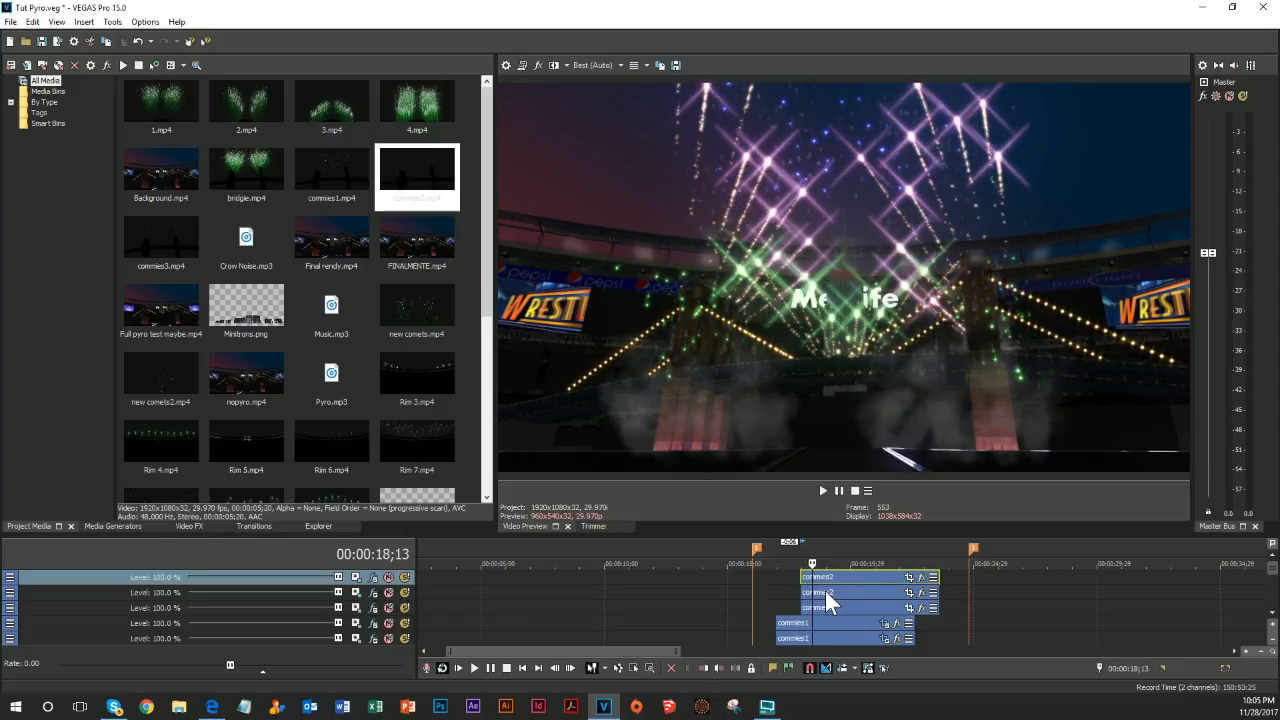
{"action": "key", "text": "Right"}
{"action": "key", "text": "Right"}
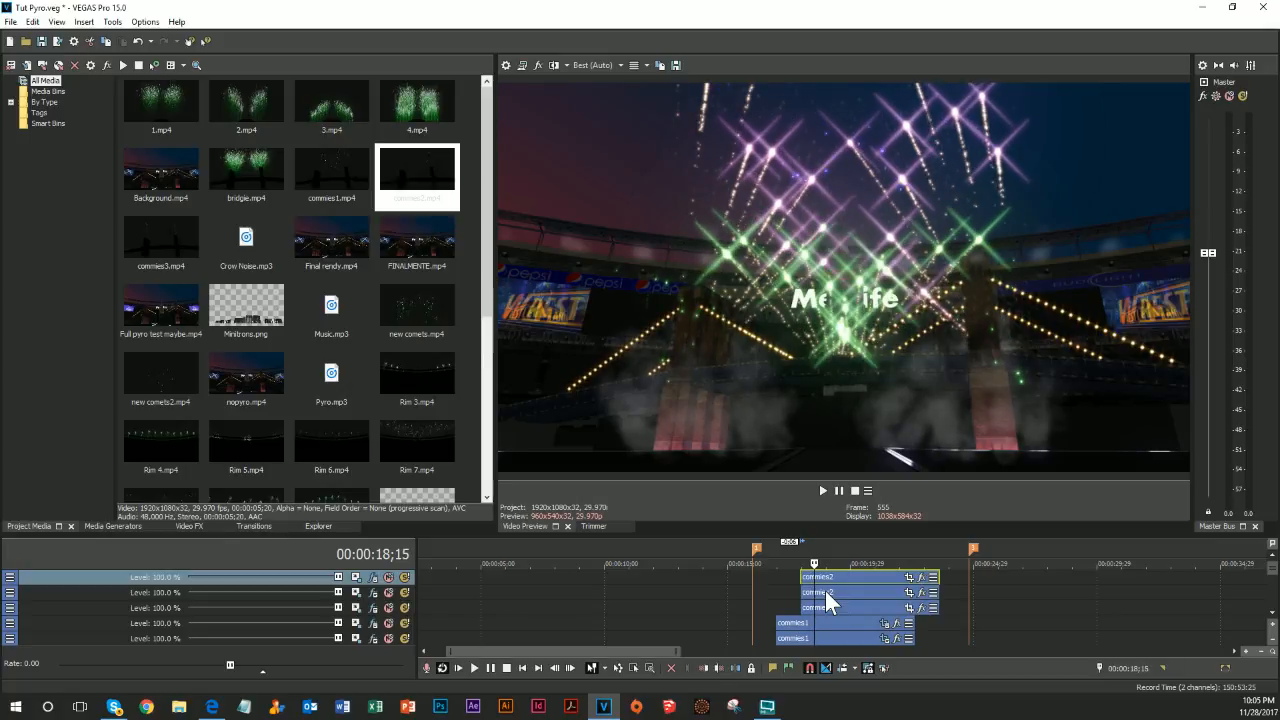
{"action": "key", "text": "Left"}
{"action": "key", "text": "Left"}
{"action": "key", "text": "Left"}
{"action": "key", "text": "Right"}
{"action": "key", "text": "Right"}
{"action": "key", "text": "Right"}
{"action": "key", "text": "Right"}
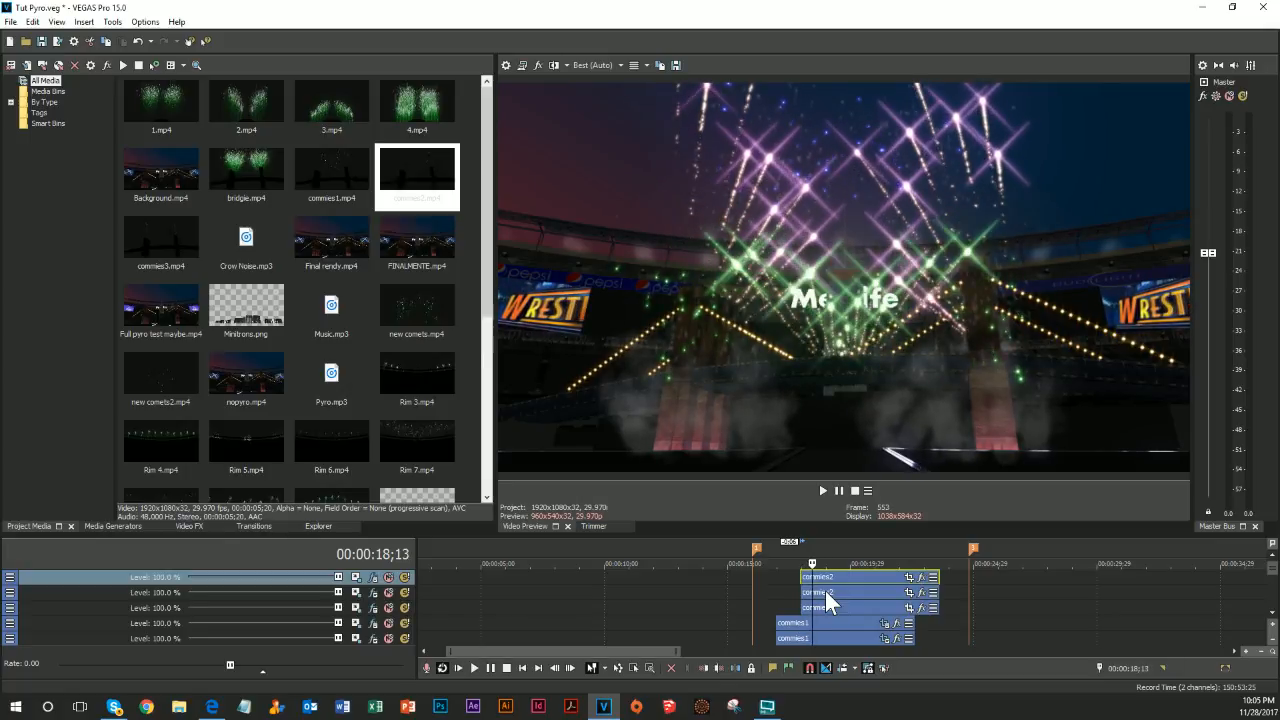
{"action": "key", "text": "Right"}
{"action": "key", "text": "Right"}
{"action": "key", "text": "Right"}
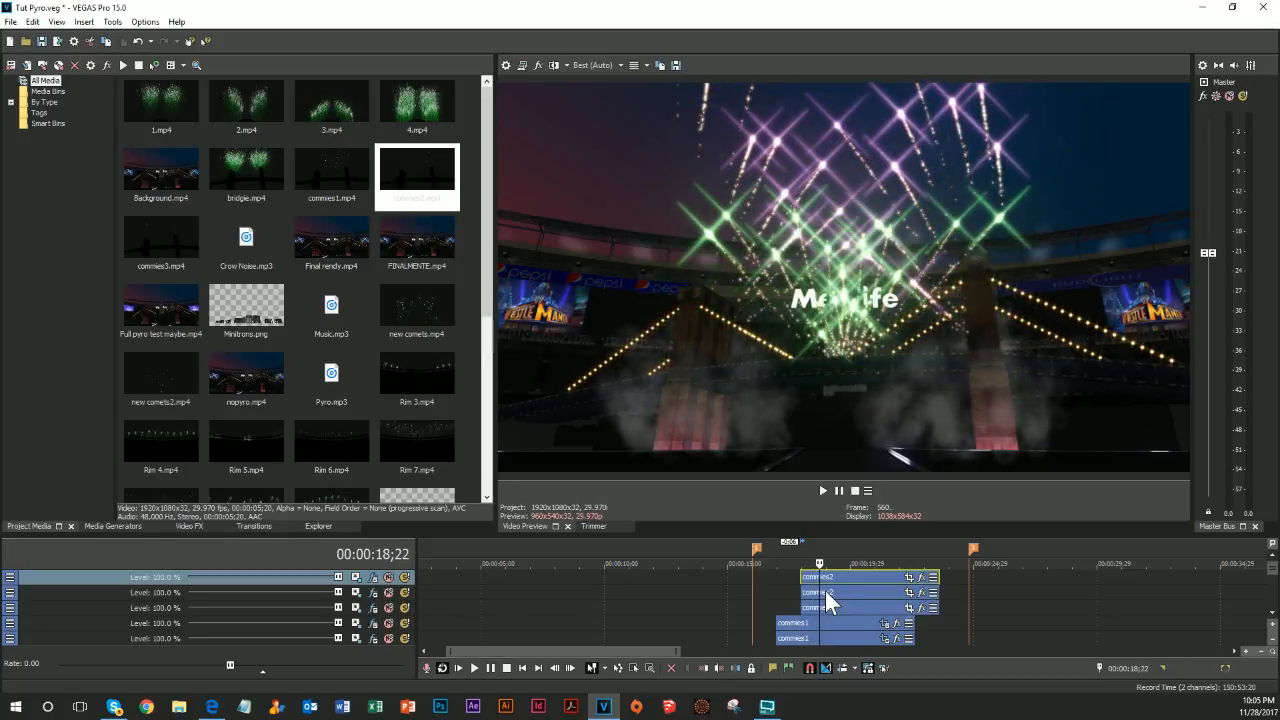
{"action": "key", "text": "Right"}
{"action": "key", "text": "Right"}
{"action": "key", "text": "Right"}
{"action": "key", "text": "Right"}
{"action": "key", "text": "Right"}
{"action": "key", "text": "Right"}
{"action": "key", "text": "Right"}
{"action": "key", "text": "Right"}
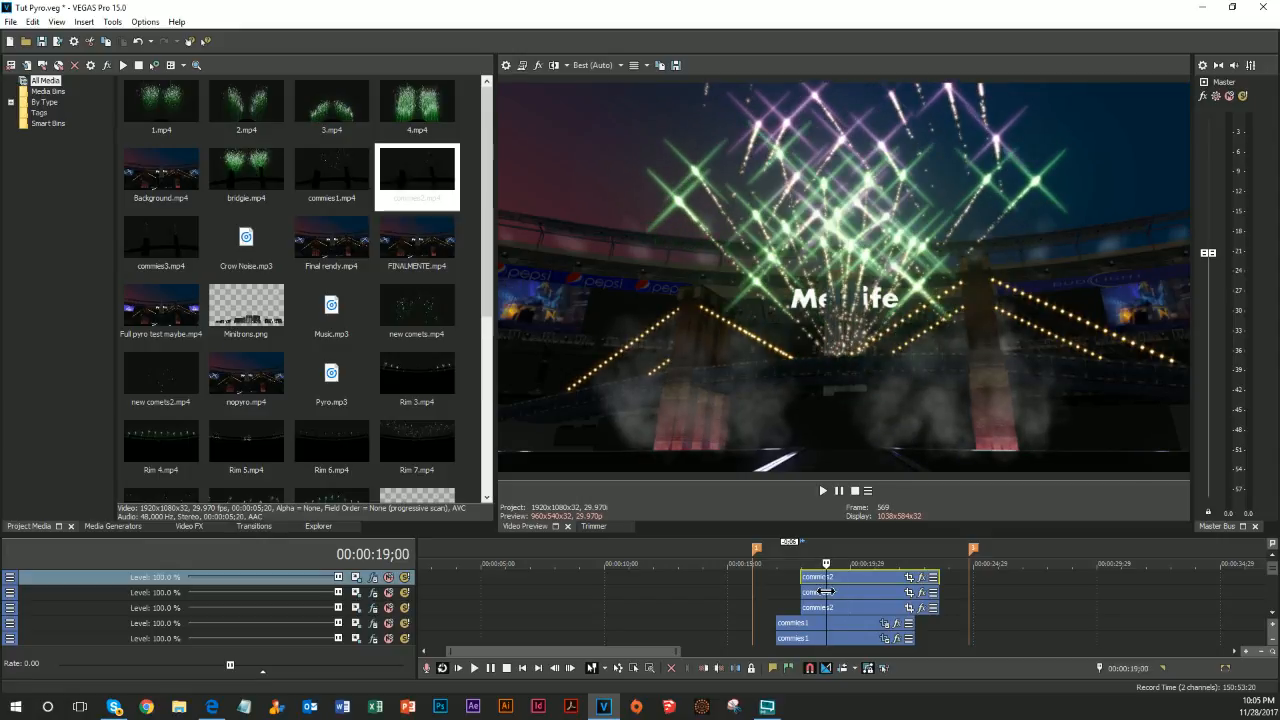
{"action": "key", "text": "Right"}
{"action": "key", "text": "Right"}
{"action": "key", "text": "Right"}
{"action": "key", "text": "Right"}
{"action": "key", "text": "Right"}
{"action": "key", "text": "Right"}
{"action": "key", "text": "Right"}
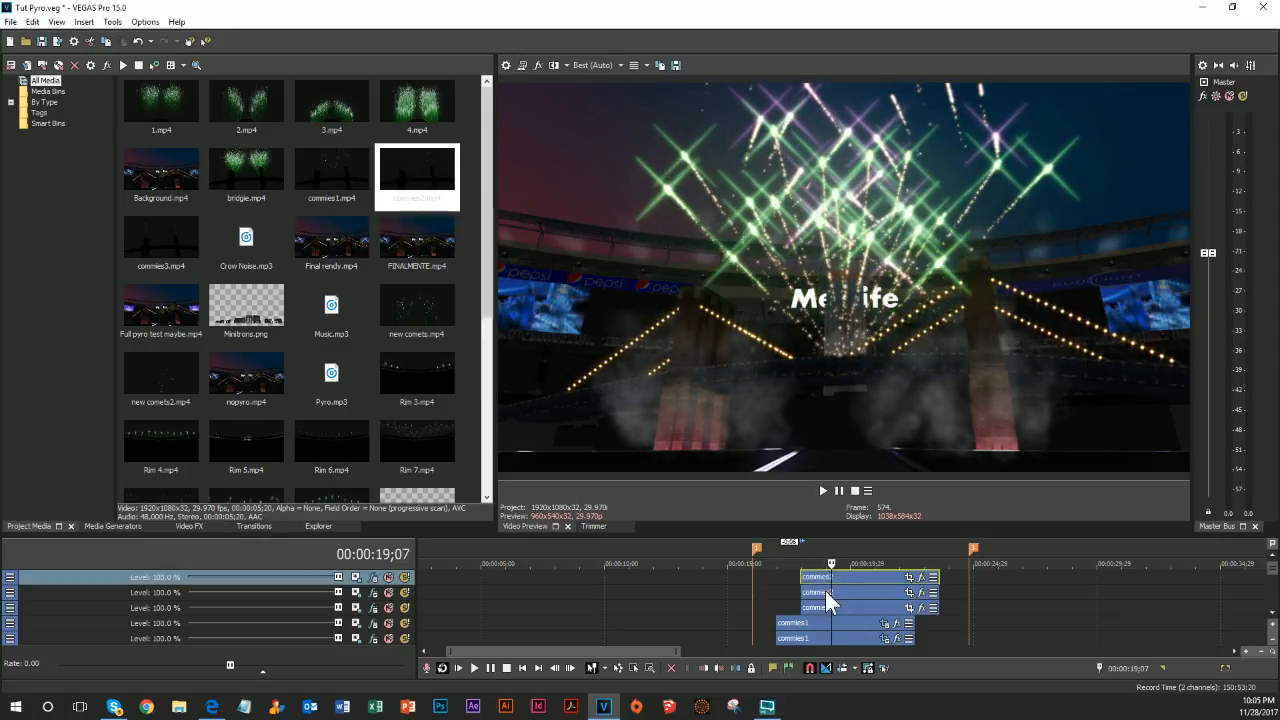
{"action": "key", "text": "Right"}
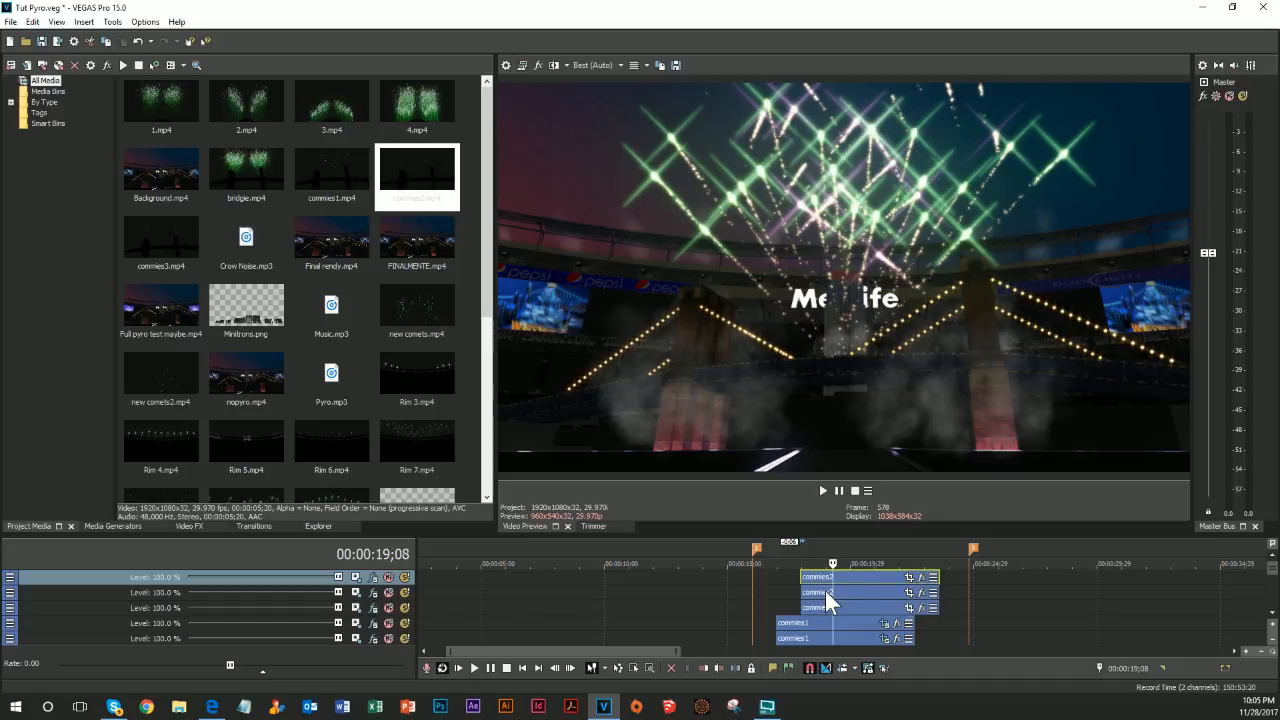
{"action": "key", "text": "Right"}
{"action": "key", "text": "Right"}
{"action": "key", "text": "Right"}
{"action": "key", "text": "Right"}
{"action": "key", "text": "Right"}
{"action": "key", "text": "Right"}
{"action": "key", "text": "Right"}
{"action": "key", "text": "Right"}
{"action": "key", "text": "Right"}
{"action": "key", "text": "Right"}
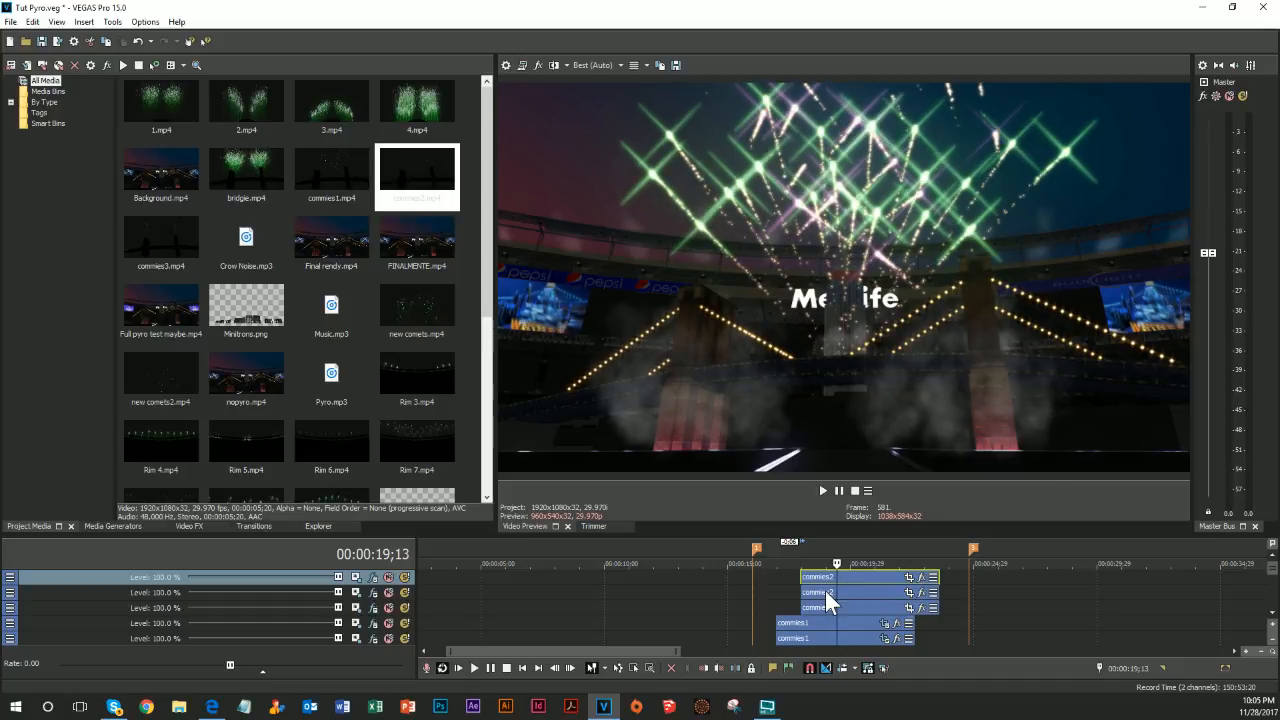
{"action": "key", "text": "Left"}
{"action": "key", "text": "Left"}
{"action": "key", "text": "Left"}
{"action": "key", "text": "Left"}
{"action": "key", "text": "Left"}
{"action": "key", "text": "Left"}
{"action": "key", "text": "Left"}
{"action": "key", "text": "Left"}
{"action": "key", "text": "Left"}
{"action": "key", "text": "Left"}
{"action": "key", "text": "Left"}
{"action": "key", "text": "Left"}
{"action": "key", "text": "Left"}
{"action": "key", "text": "Left"}
{"action": "key", "text": "Left"}
{"action": "key", "text": "Left"}
{"action": "key", "text": "Left"}
{"action": "key", "text": "Left"}
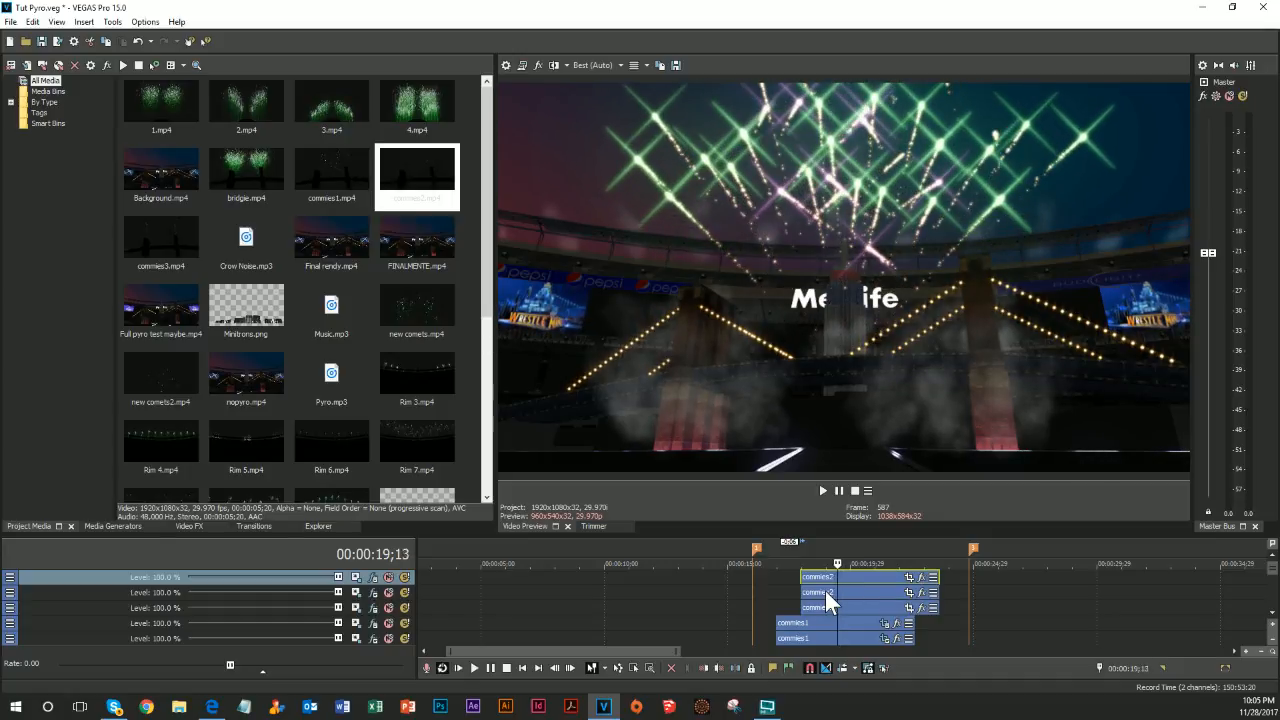
{"action": "key", "text": "Left"}
{"action": "key", "text": "Left"}
{"action": "key", "text": "Left"}
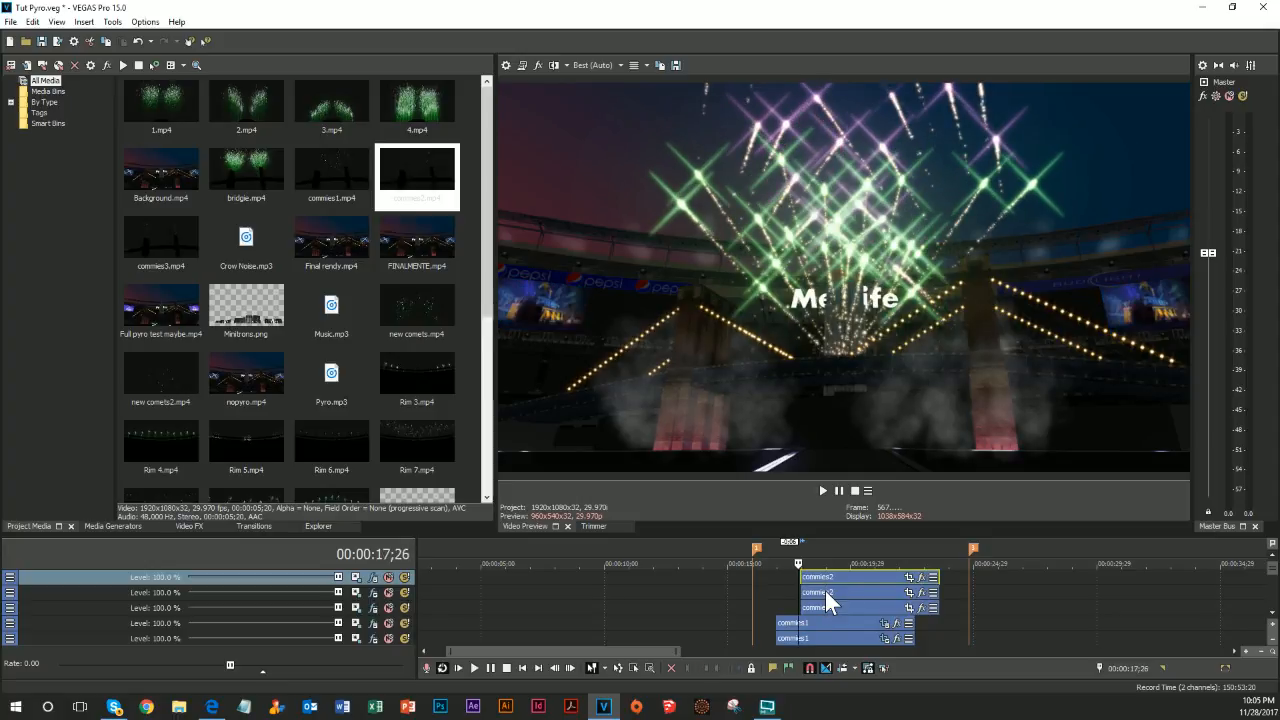
{"action": "key", "text": "Right"}
{"action": "key", "text": "Right"}
{"action": "key", "text": "Right"}
{"action": "key", "text": "Right"}
{"action": "key", "text": "Right"}
{"action": "key", "text": "Right"}
{"action": "key", "text": "Right"}
{"action": "key", "text": "Right"}
{"action": "key", "text": "Right"}
{"action": "key", "text": "Right"}
{"action": "key", "text": "Right"}
{"action": "key", "text": "Right"}
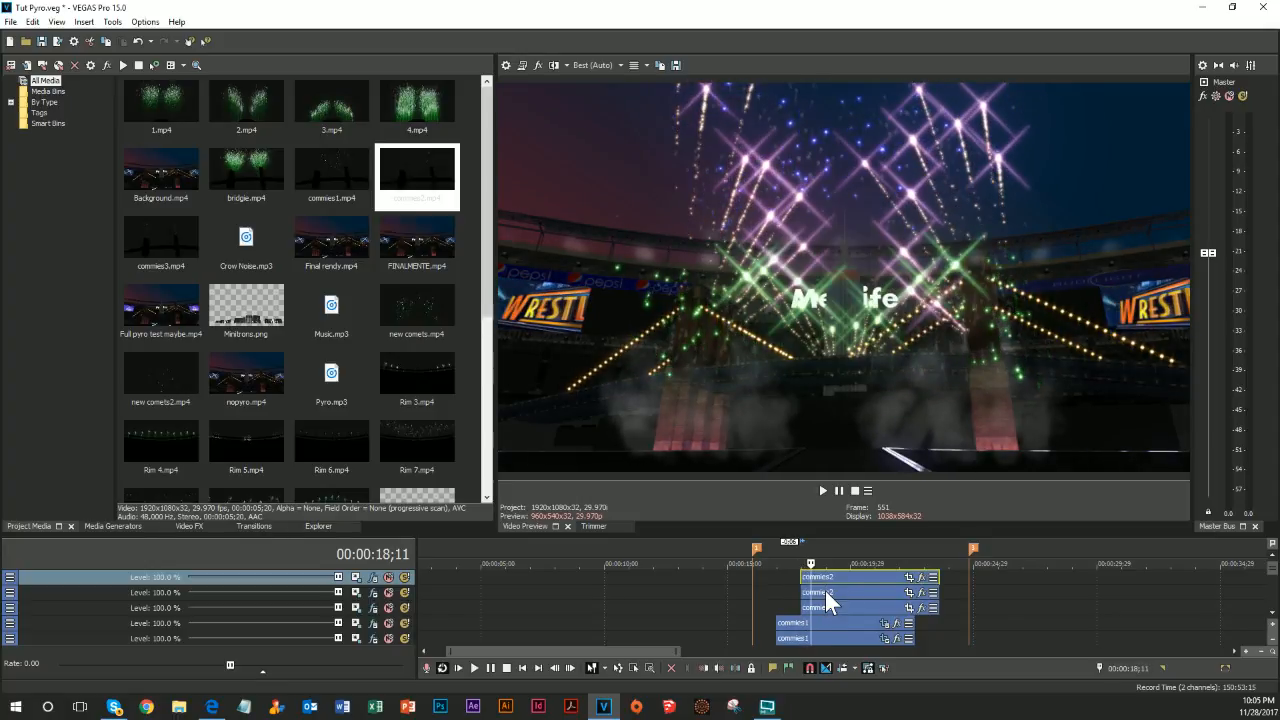
{"action": "key", "text": "Right"}
{"action": "key", "text": "Right"}
{"action": "key", "text": "Right"}
{"action": "key", "text": "Right"}
{"action": "key", "text": "Right"}
{"action": "key", "text": "Right"}
{"action": "key", "text": "Right"}
{"action": "key", "text": "Right"}
{"action": "key", "text": "Right"}
{"action": "key", "text": "Right"}
{"action": "key", "text": "Right"}
{"action": "key", "text": "Right"}
{"action": "key", "text": "Right"}
{"action": "key", "text": "Right"}
{"action": "key", "text": "Right"}
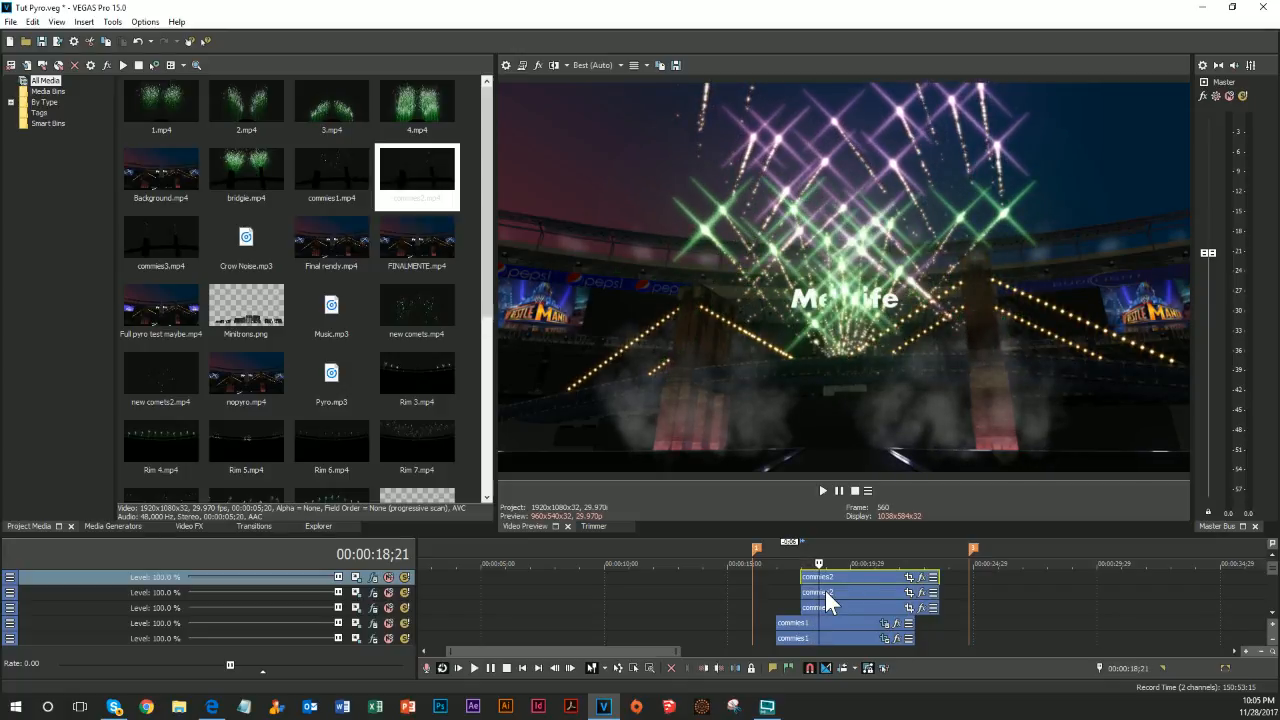
{"action": "key", "text": "Right"}
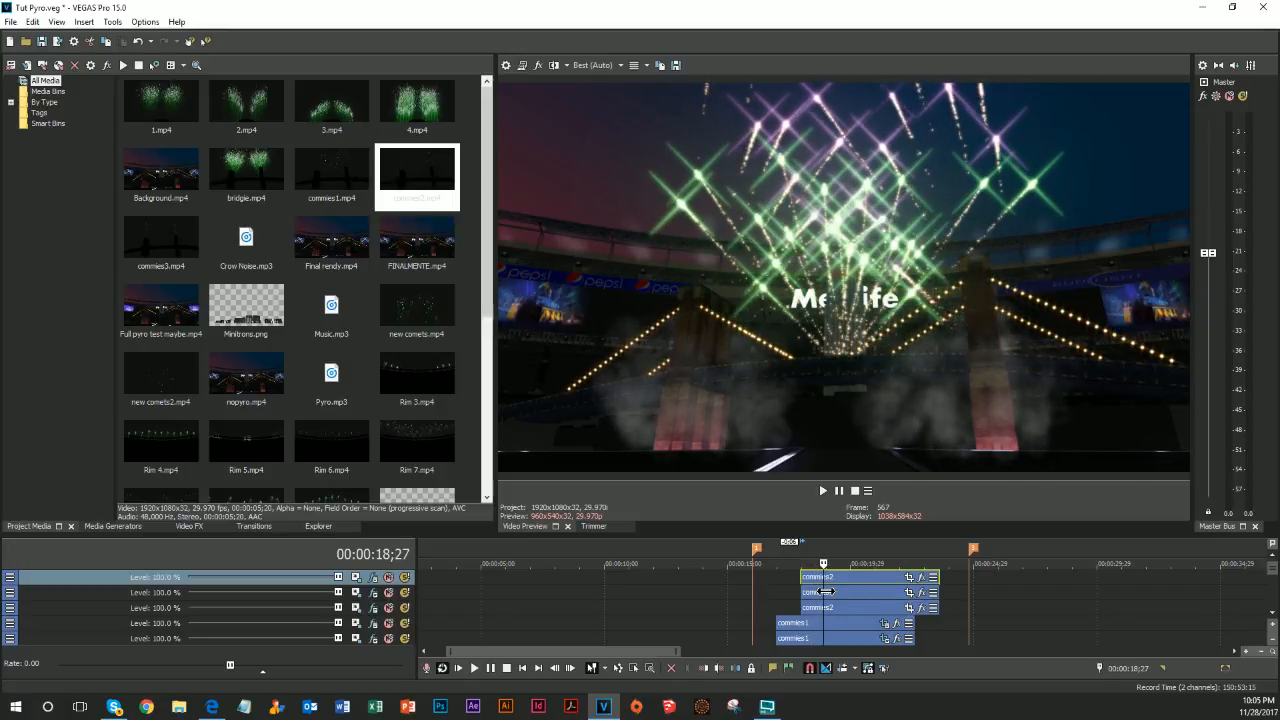
Step back and forth through the comet burst frames to find the next cue and place a marker at 00:00:18;24
{"action": "key", "text": "Left"}
{"action": "key", "text": "Left"}
{"action": "key", "text": "Left"}
{"action": "key", "text": "Left"}
{"action": "key", "text": "Left"}
{"action": "key", "text": "Left"}
{"action": "key", "text": "Left"}
{"action": "key", "text": "Left"}
{"action": "key", "text": "Left"}
{"action": "key", "text": "Left"}
{"action": "key", "text": "Left"}
{"action": "key", "text": "Left"}
{"action": "key", "text": "Left"}
{"action": "key", "text": "Left"}
{"action": "key", "text": "Left"}
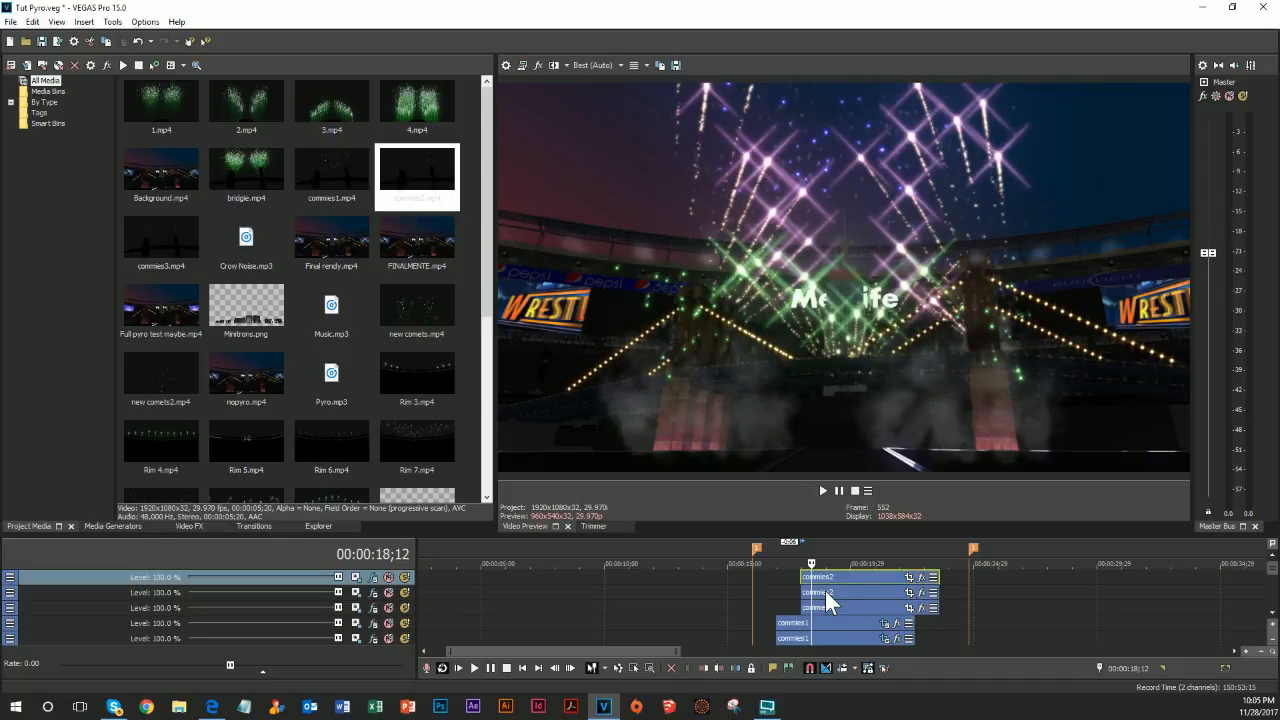
{"action": "key", "text": "Right"}
{"action": "key", "text": "Right"}
{"action": "key", "text": "Right"}
{"action": "key", "text": "Right"}
{"action": "key", "text": "Right"}
{"action": "key", "text": "Right"}
{"action": "key", "text": "Right"}
{"action": "key", "text": "Right"}
{"action": "key", "text": "Right"}
{"action": "key", "text": "Right"}
{"action": "key", "text": "Right"}
{"action": "key", "text": "Right"}
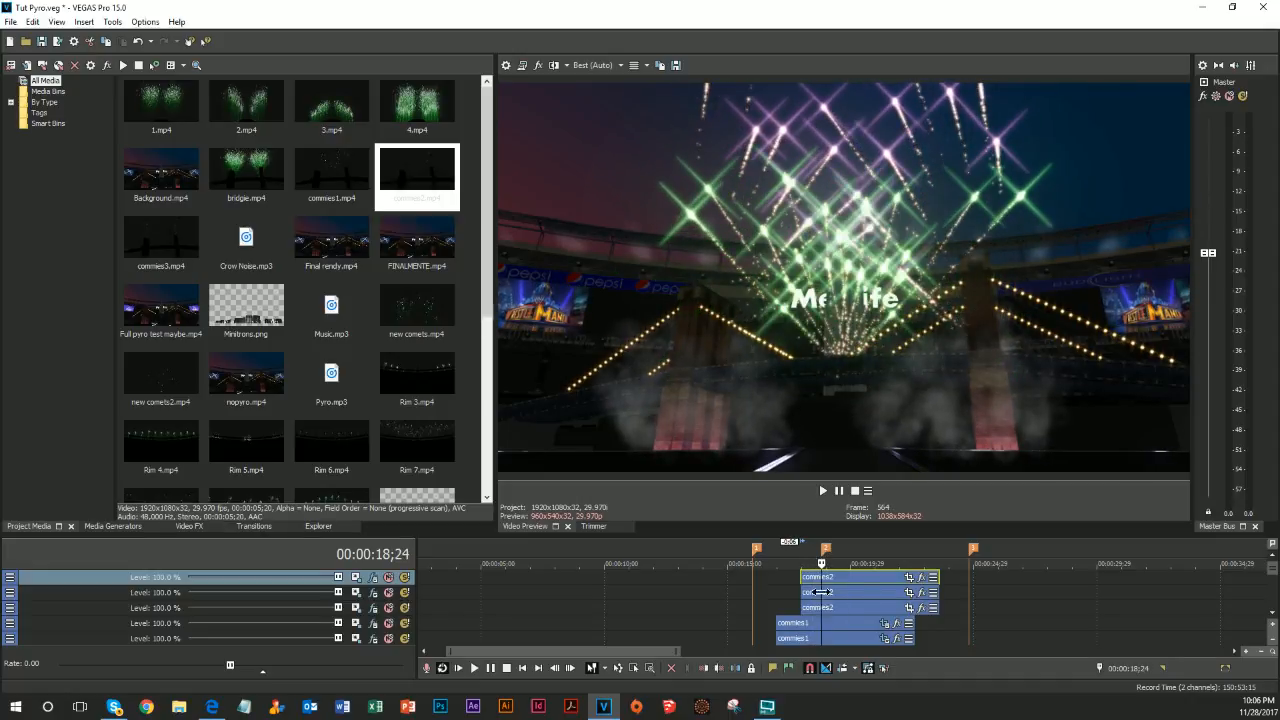
Duplicate the two tracks holding the 3 clips and move the copies to the top of the track stack
{"action": "scroll", "coordinate": [792, 588], "scroll_direction": "down", "scroll_amount": 5}
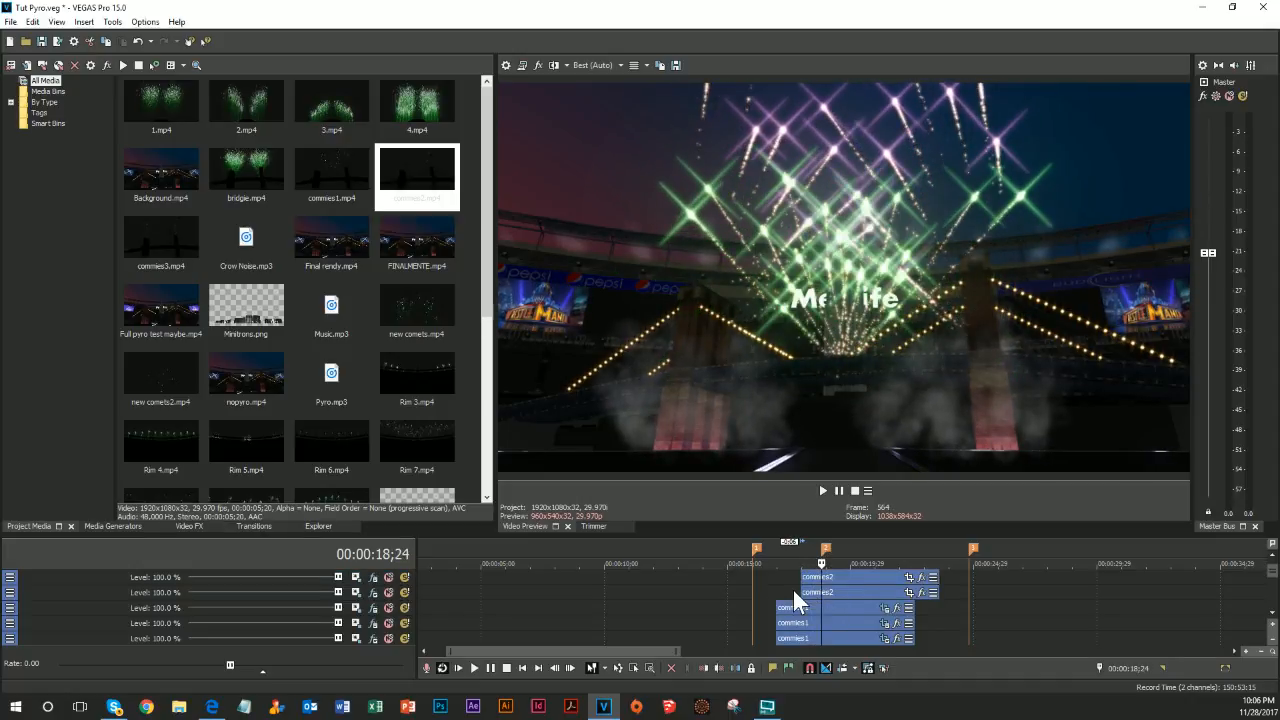
{"action": "left_click", "coordinate": [143, 595]}
{"action": "left_click", "coordinate": [114, 607], "text": "ctrl"}
{"action": "right_click", "coordinate": [116, 608]}
{"action": "right_click", "coordinate": [158, 607]}
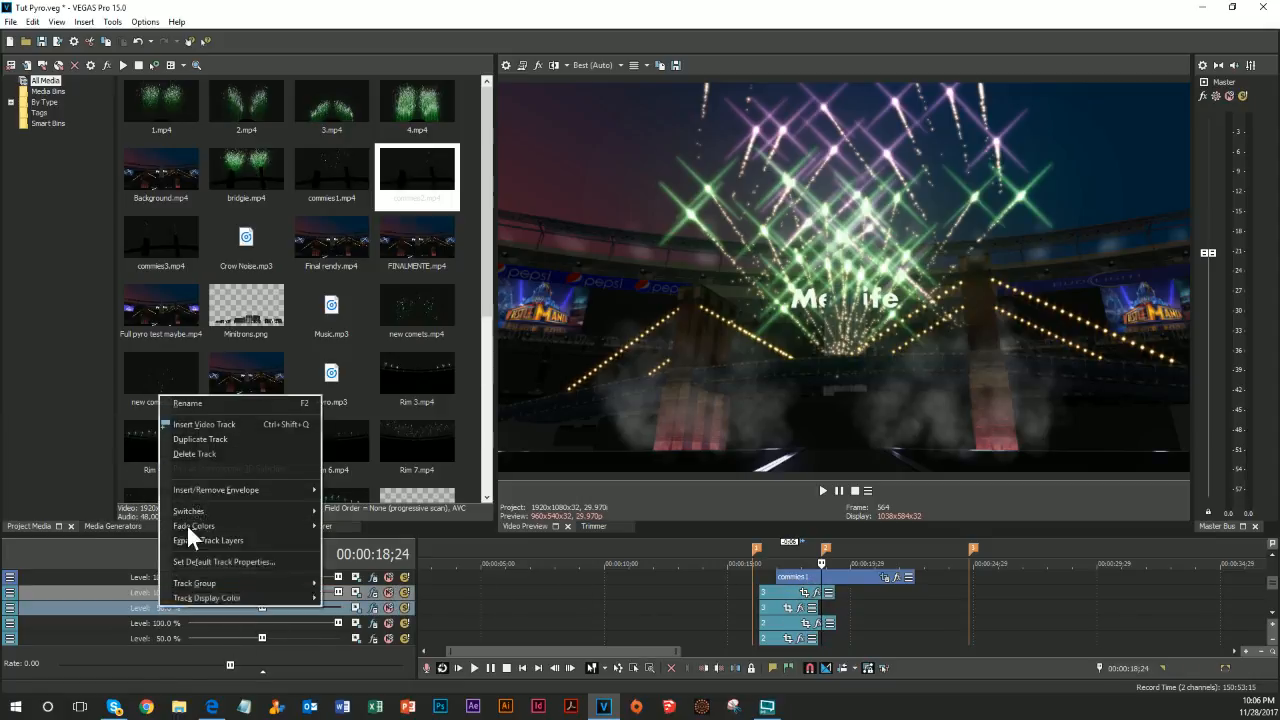
{"action": "left_click", "coordinate": [197, 438]}
{"action": "left_click_drag", "start_coordinate": [142, 620], "coordinate": [191, 570]}
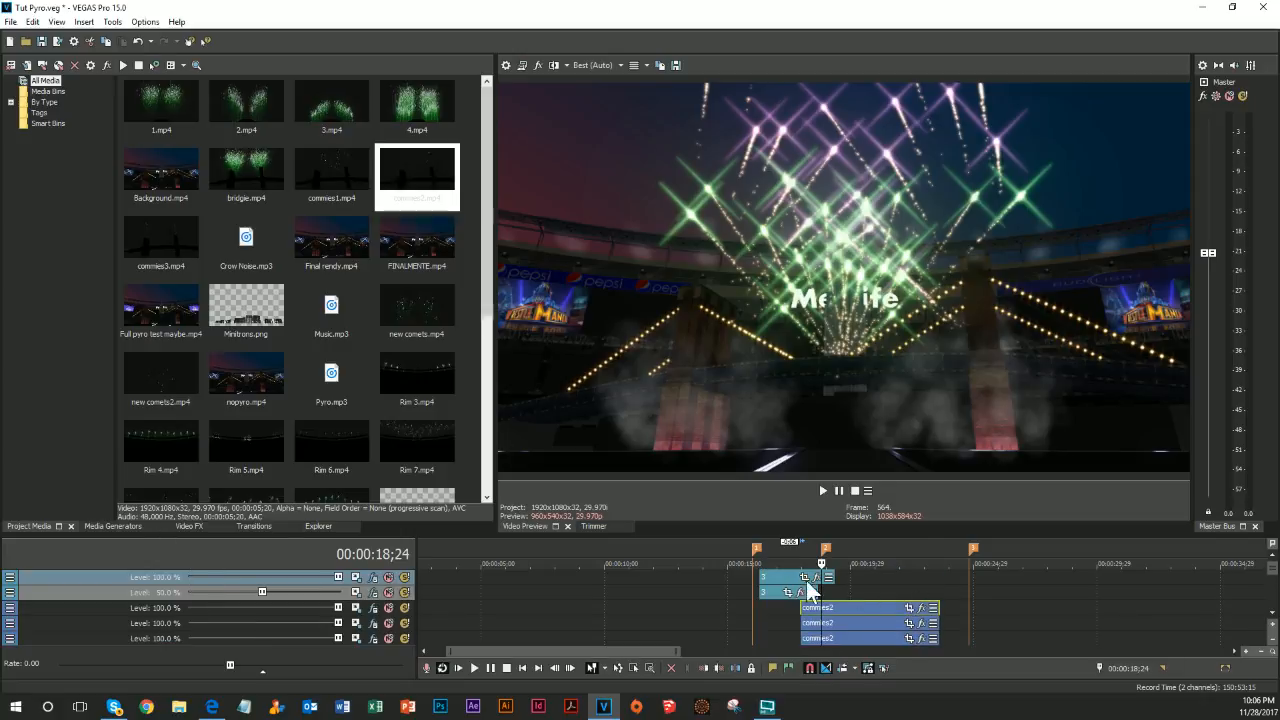
Replace the two 3 clips on the duplicated top tracks with bridgie.mp4, placed at marker 2 on the first track
{"action": "left_click", "coordinate": [766, 577]}
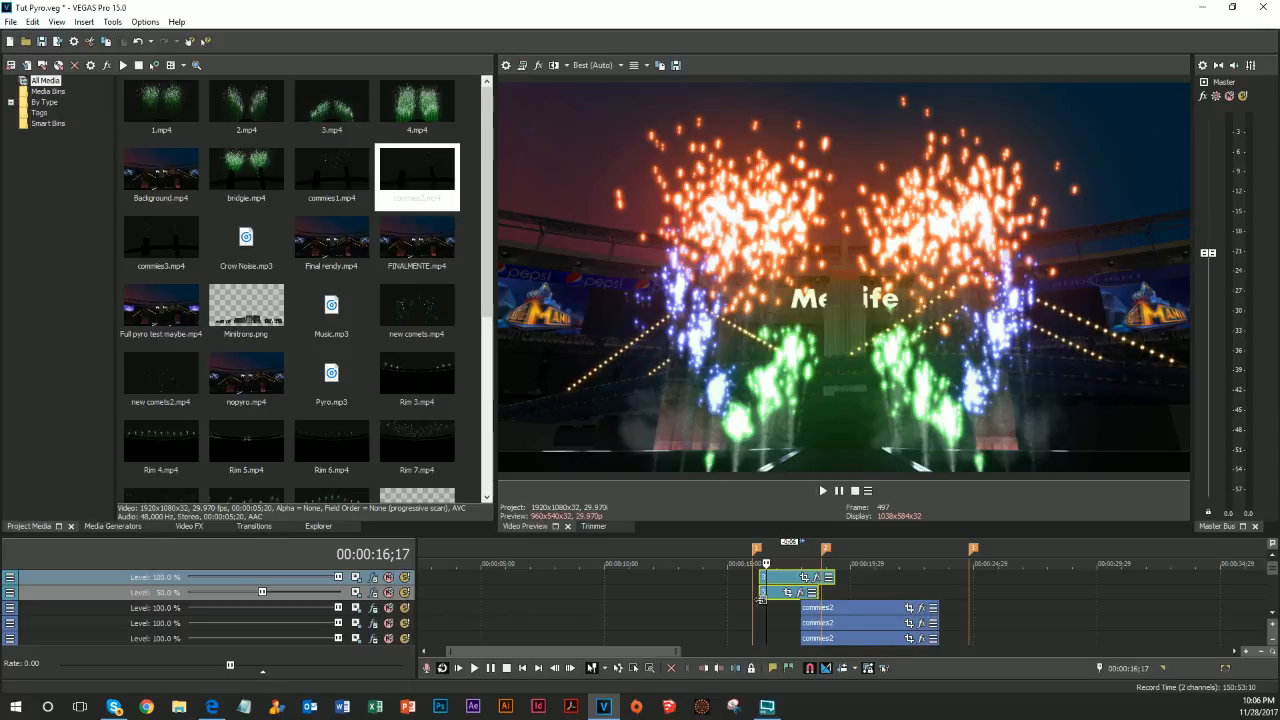
{"action": "key", "text": "Delete"}
{"action": "left_click", "coordinate": [250, 175]}
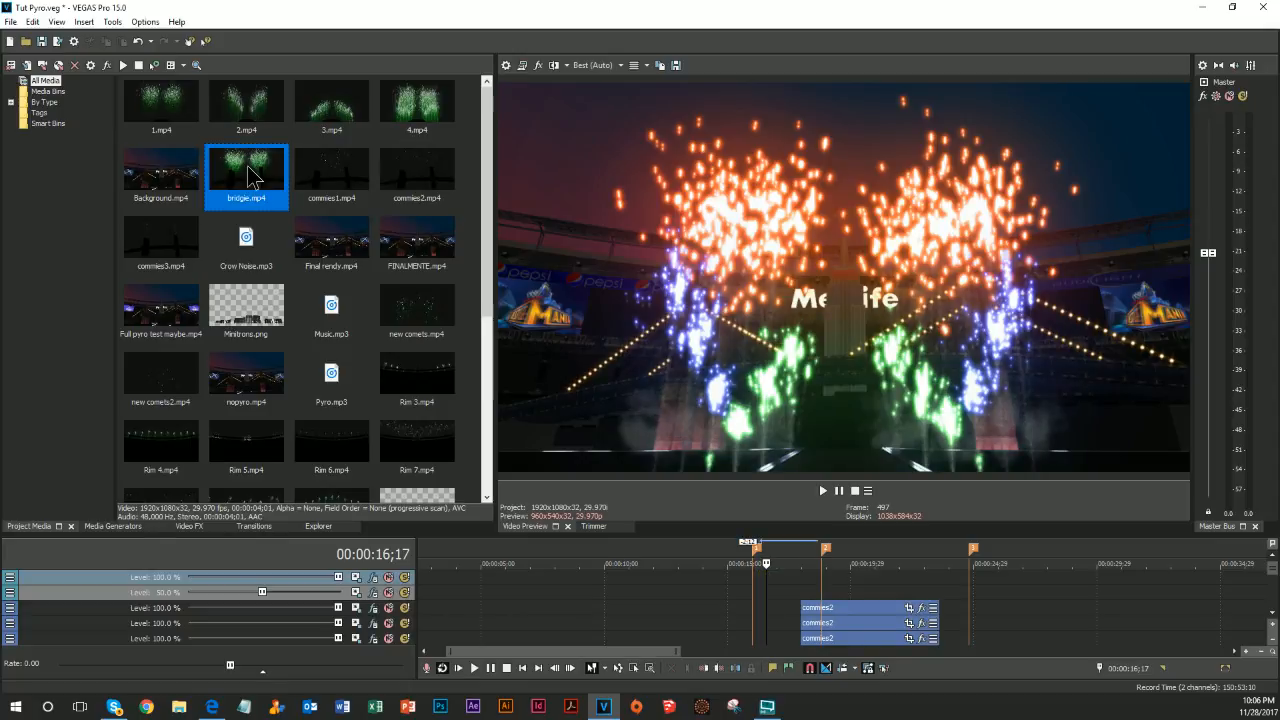
{"action": "left_click_drag", "start_coordinate": [250, 175], "coordinate": [818, 578]}
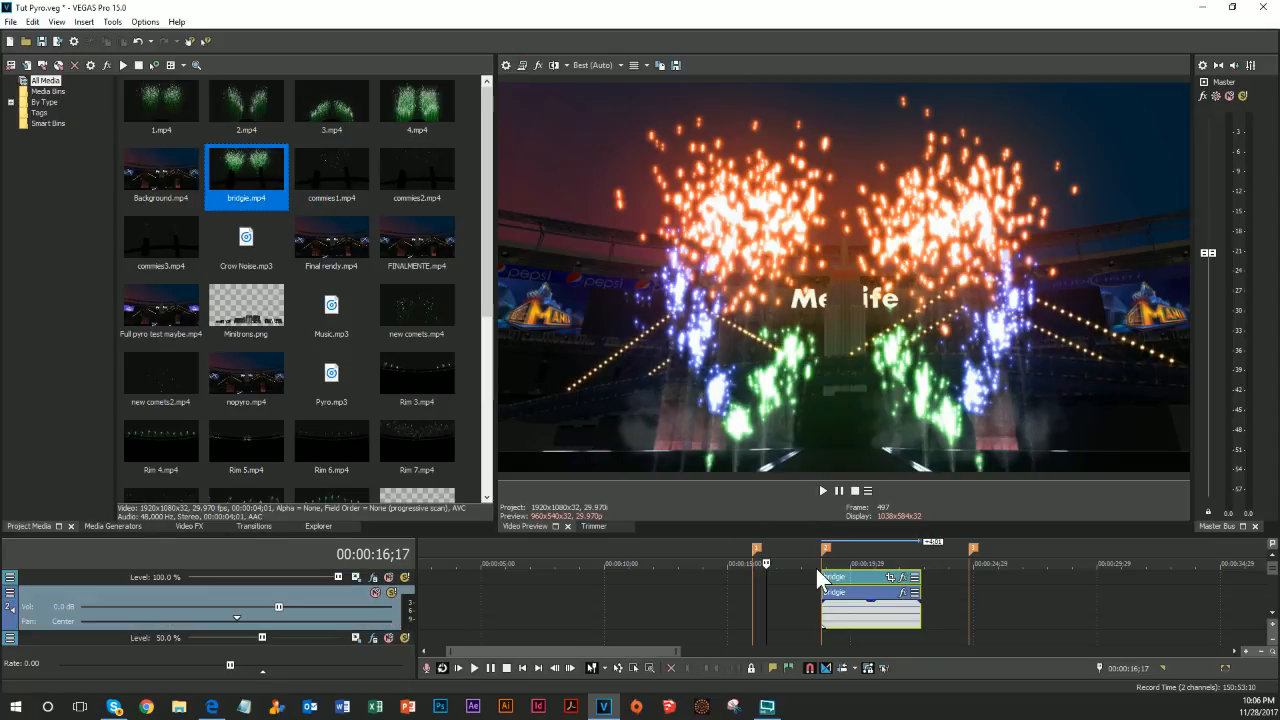
Delete the audio track added with bridgie.mp4 and copy the video clip to the second track at the same start
{"action": "right_click", "coordinate": [62, 605]}
{"action": "left_click", "coordinate": [120, 372]}
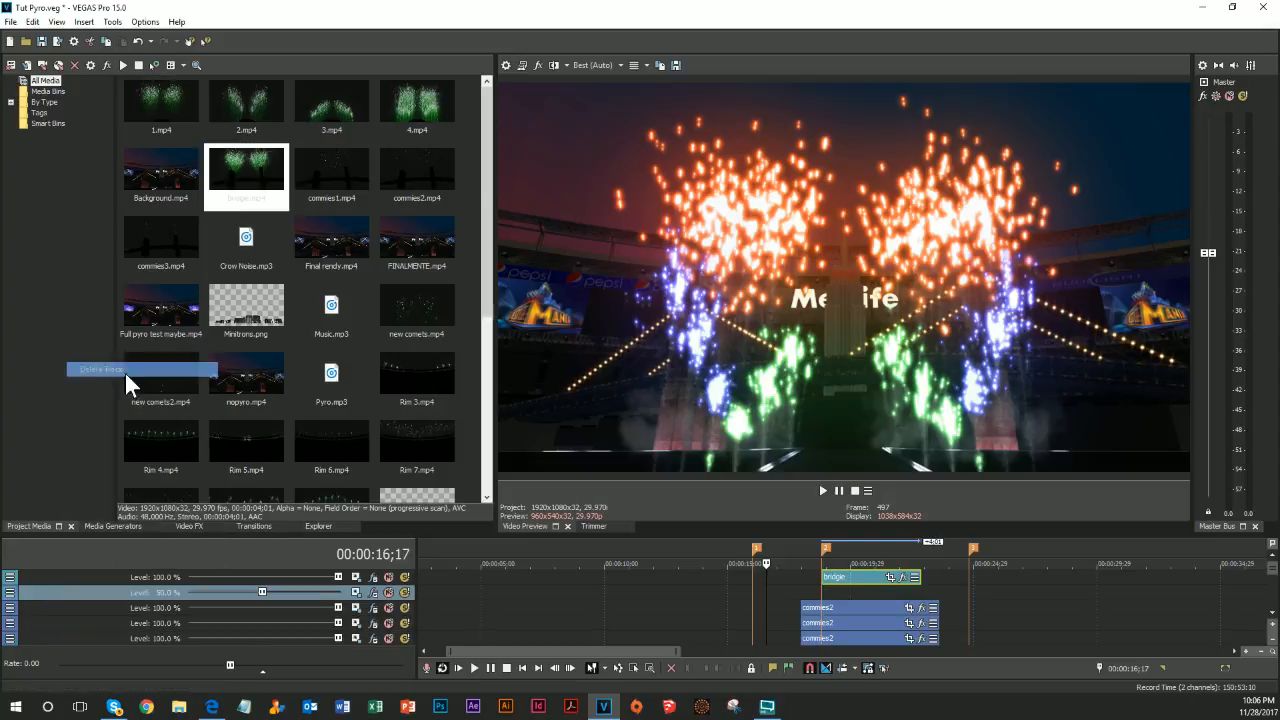
{"action": "left_click_drag", "start_coordinate": [832, 590], "coordinate": [824, 593]}
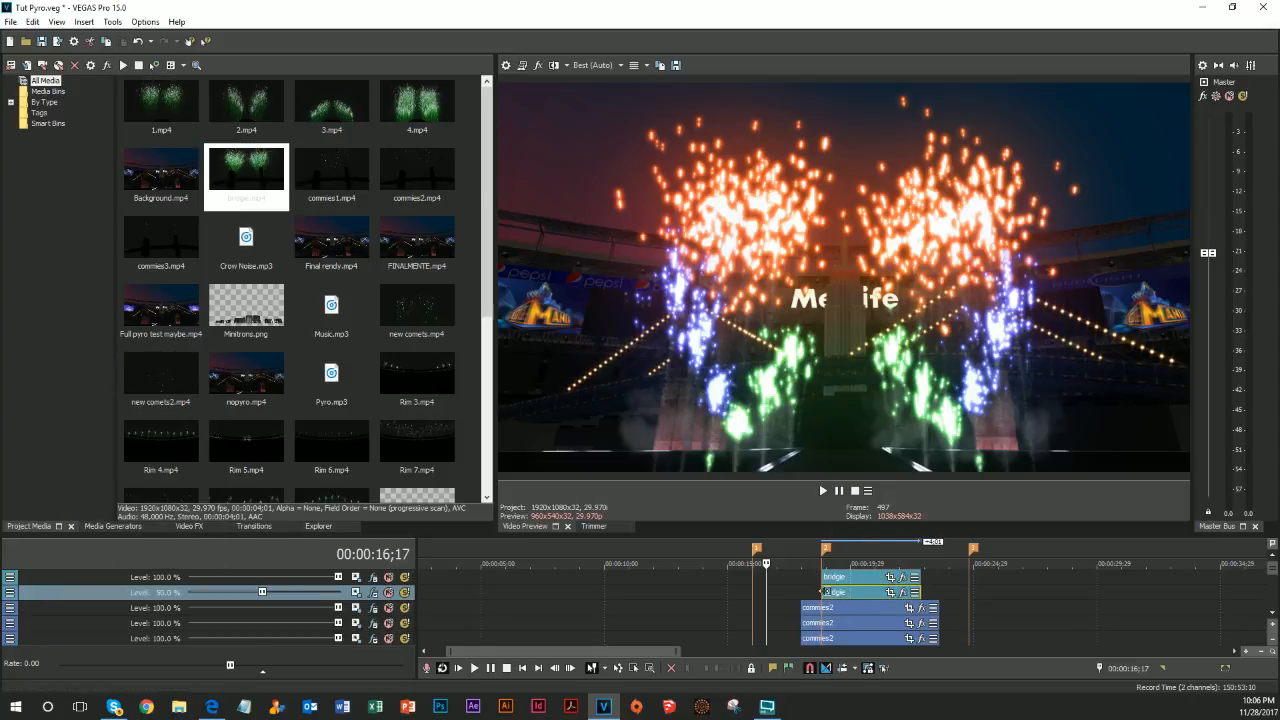
Step forward through the frames from marker 2 to 00:00:19;19 to examine how the bridgie burst develops
{"action": "key", "text": "Right"}
{"action": "key", "text": "Right"}
{"action": "key", "text": "Right"}
{"action": "key", "text": "Right"}
{"action": "key", "text": "Right"}
{"action": "key", "text": "Right"}
{"action": "key", "text": "Right"}
{"action": "key", "text": "Right"}
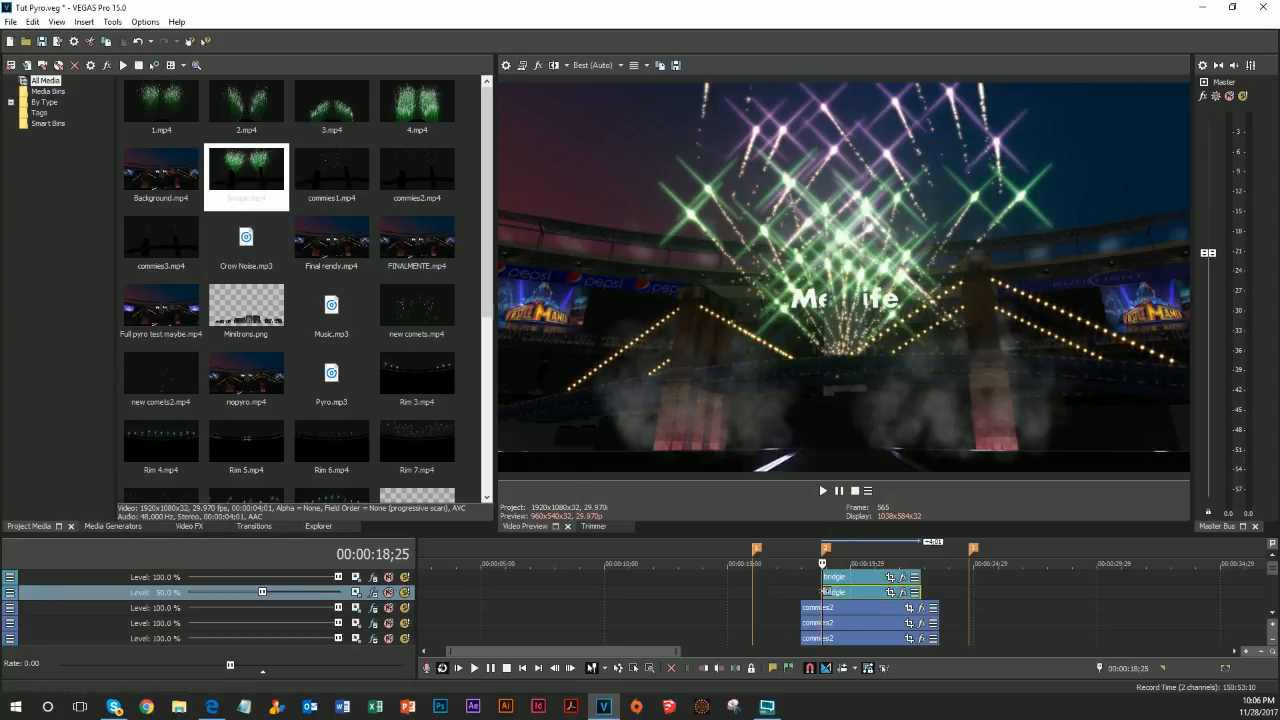
{"action": "key", "text": "Right"}
{"action": "key", "text": "Right"}
{"action": "key", "text": "Right"}
{"action": "key", "text": "Right"}
{"action": "key", "text": "Right"}
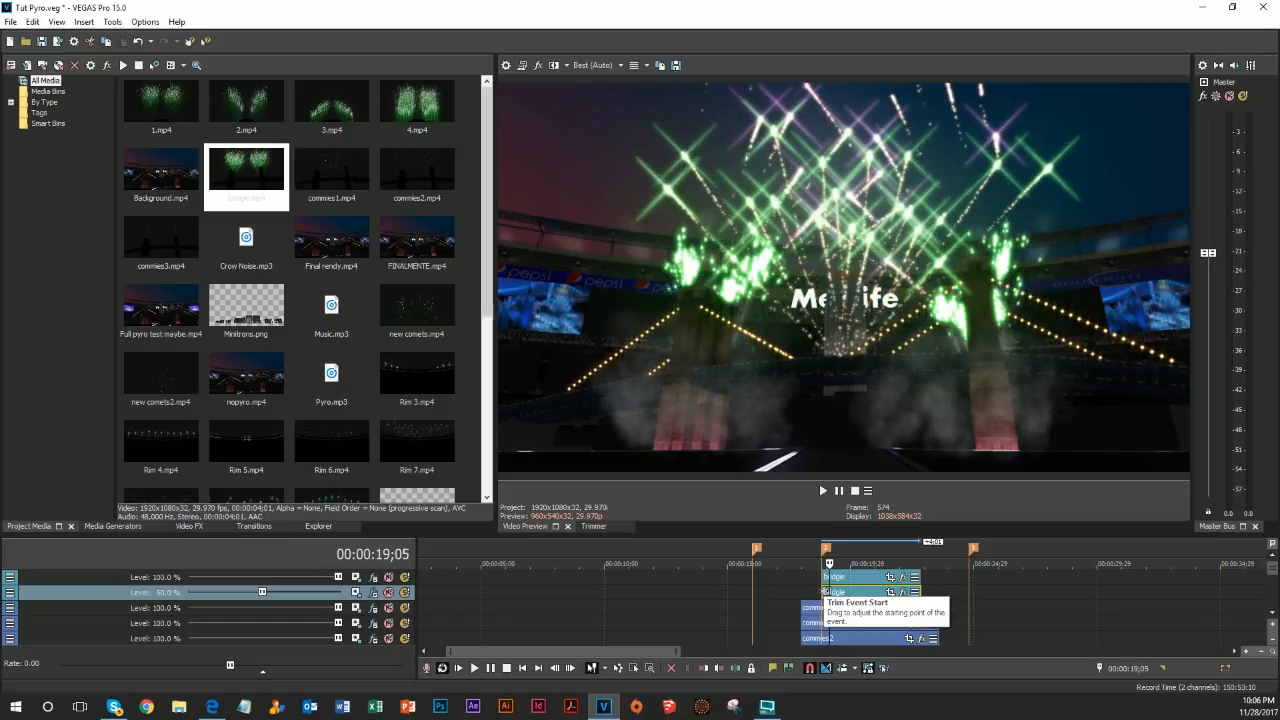
{"action": "key", "text": "Right"}
{"action": "key", "text": "Right"}
{"action": "key", "text": "Right"}
{"action": "key", "text": "Right"}
{"action": "key", "text": "Right"}
{"action": "key", "text": "Right"}
{"action": "key", "text": "Right"}
{"action": "key", "text": "Right"}
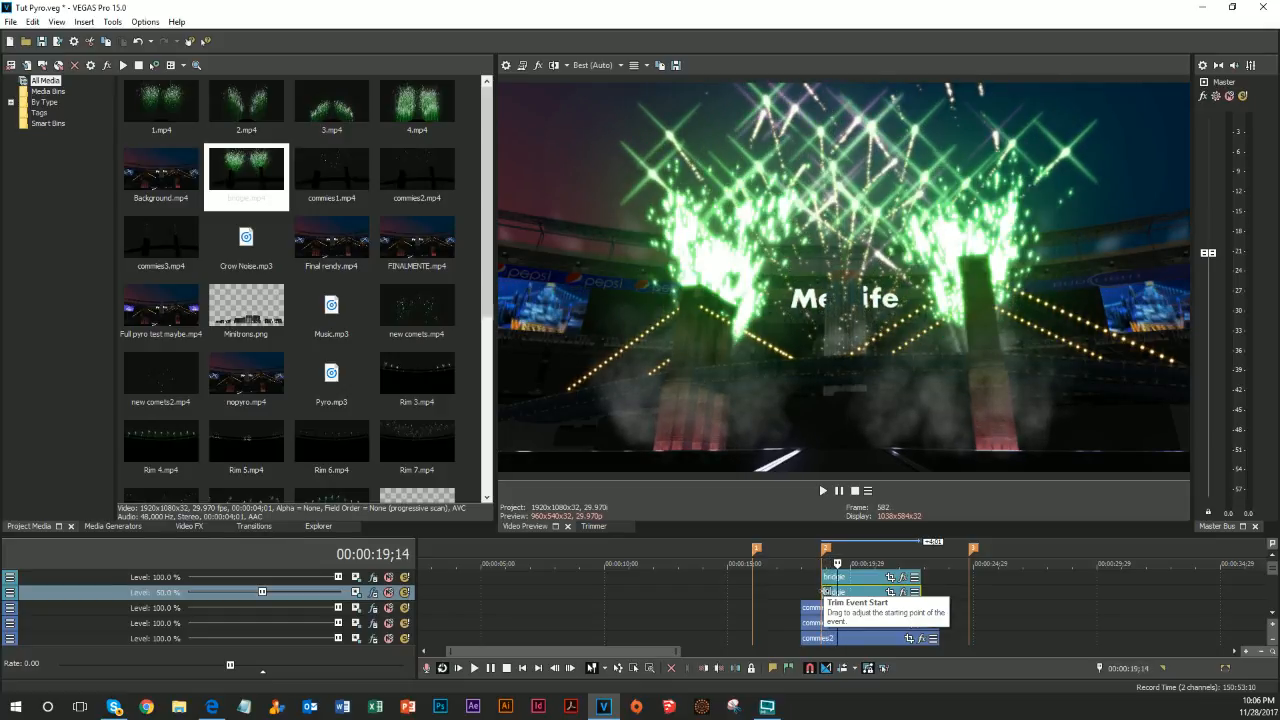
{"action": "key", "text": "Right"}
{"action": "key", "text": "Right"}
{"action": "key", "text": "Right"}
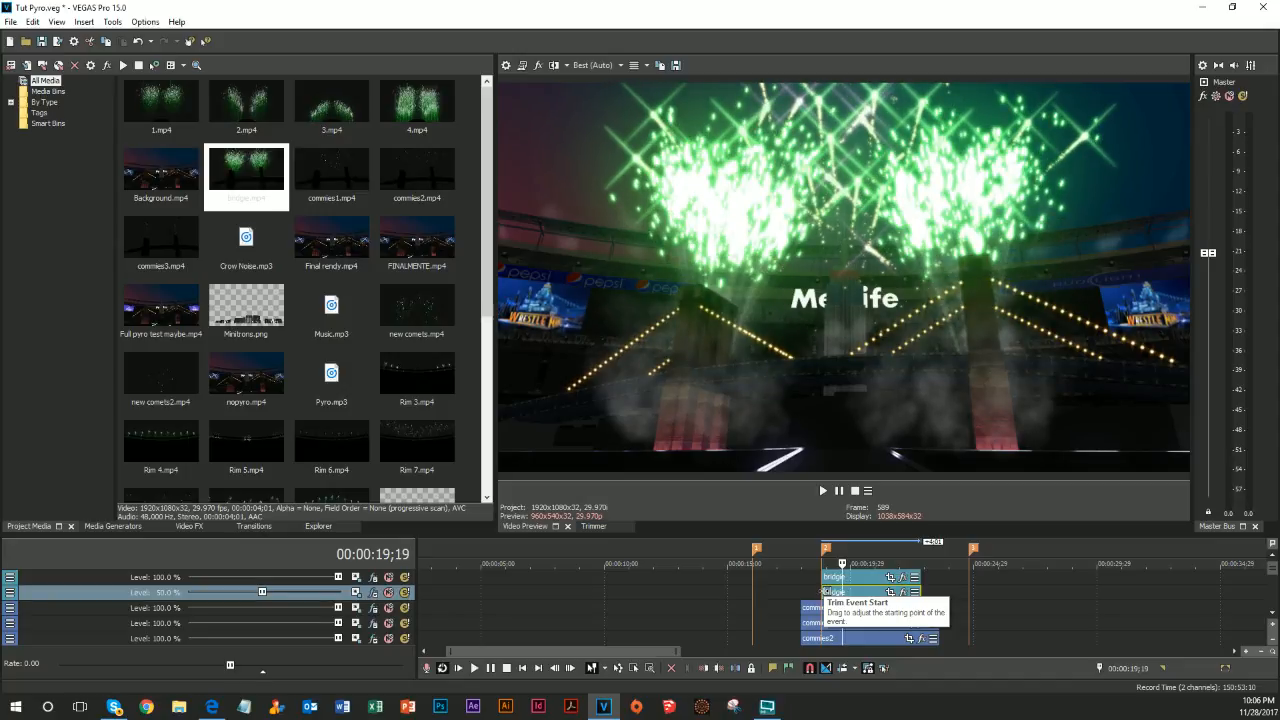
Set the Color Balance red midtones to 0.378 on the top bridgie track and close the track effects window
{"action": "left_click", "coordinate": [355, 577]}
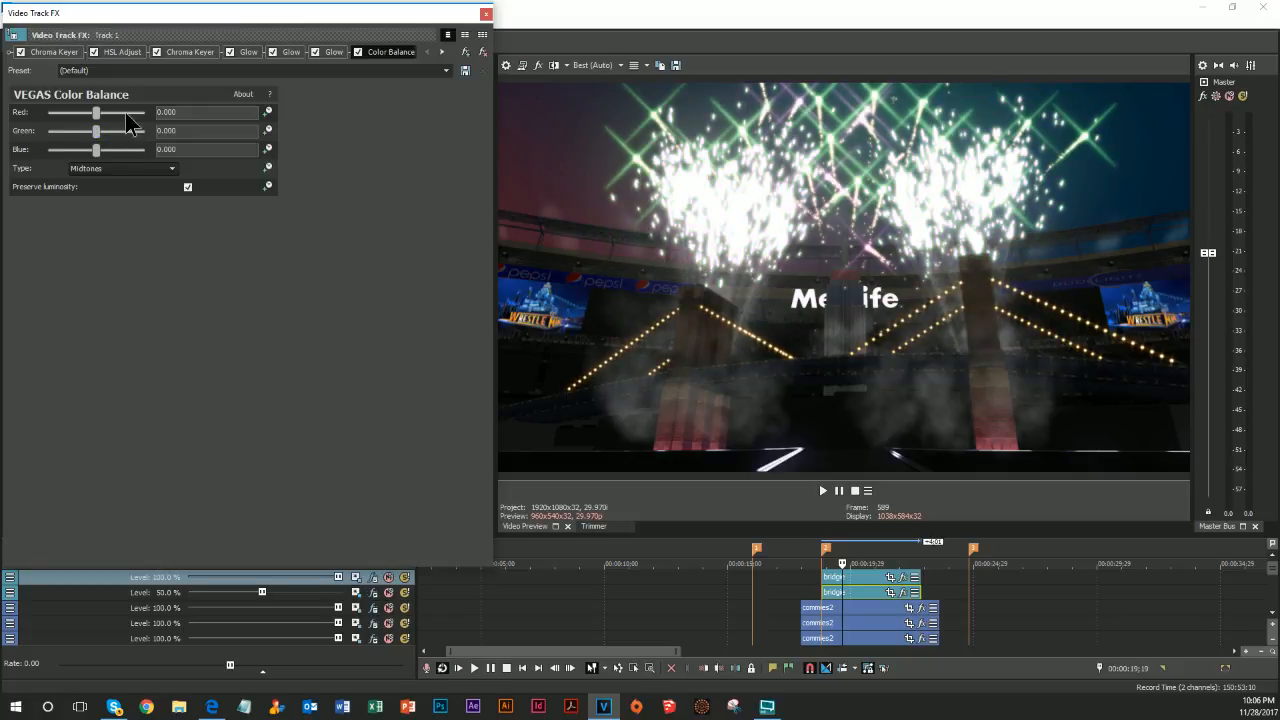
{"action": "left_click", "coordinate": [126, 113]}
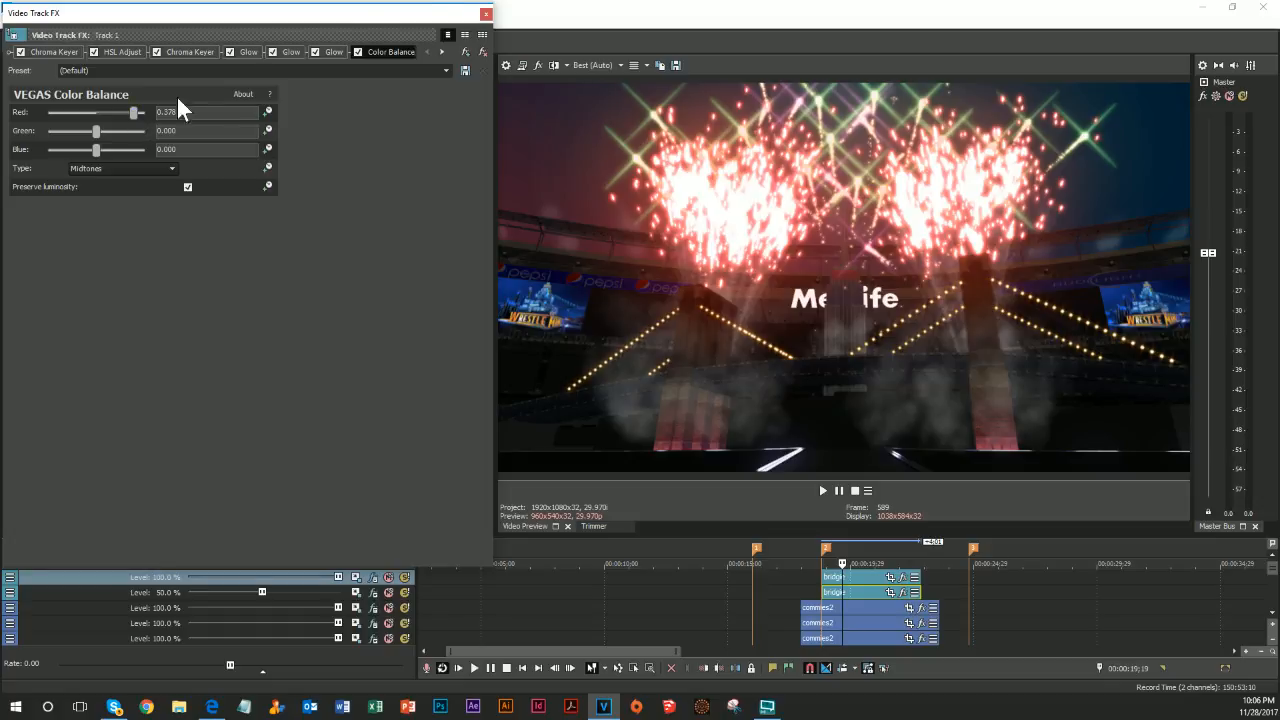
{"action": "left_click", "coordinate": [486, 14]}
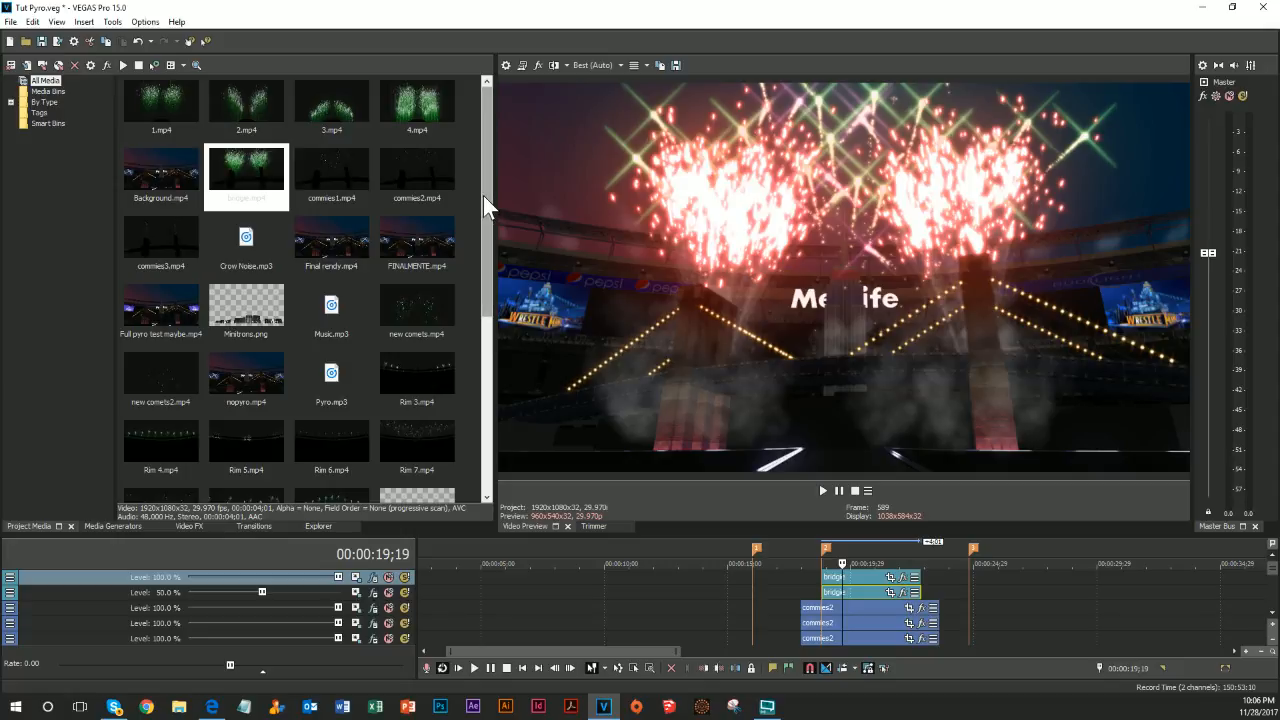
Return to the start of the bridgie clips and duplicate both bridgie tracks
{"action": "left_click", "coordinate": [824, 578]}
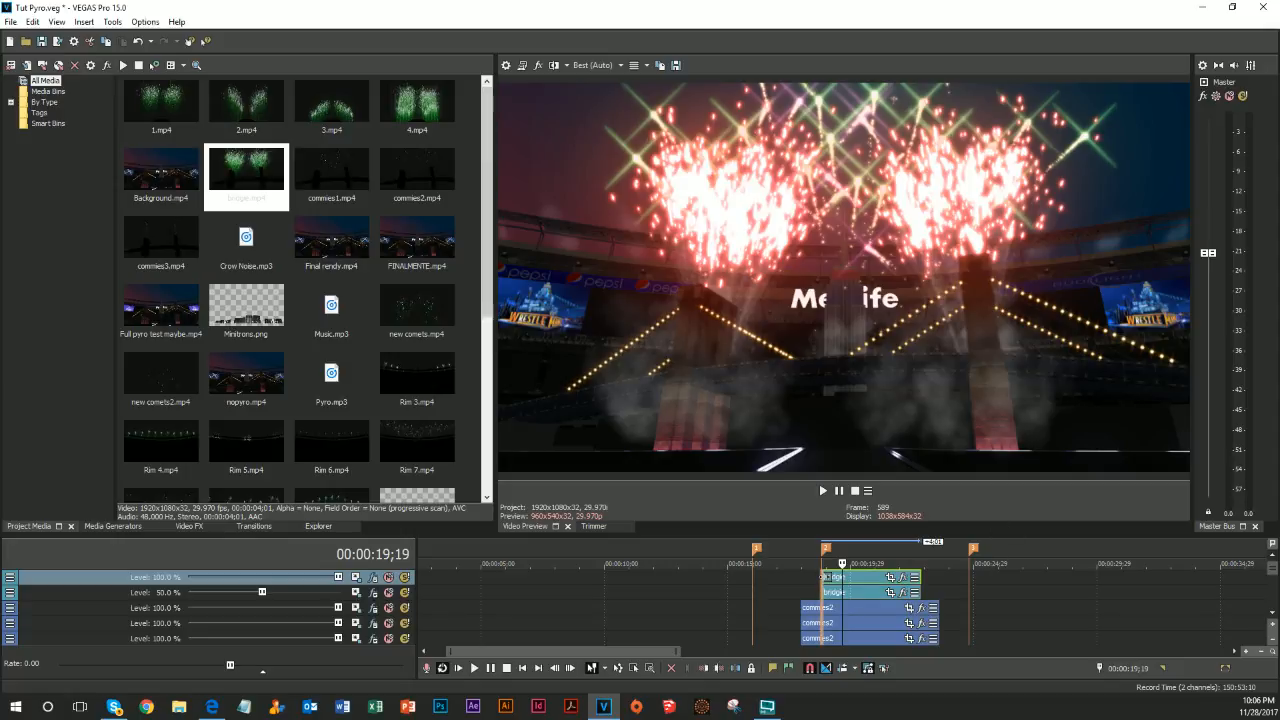
{"action": "left_click", "coordinate": [822, 578]}
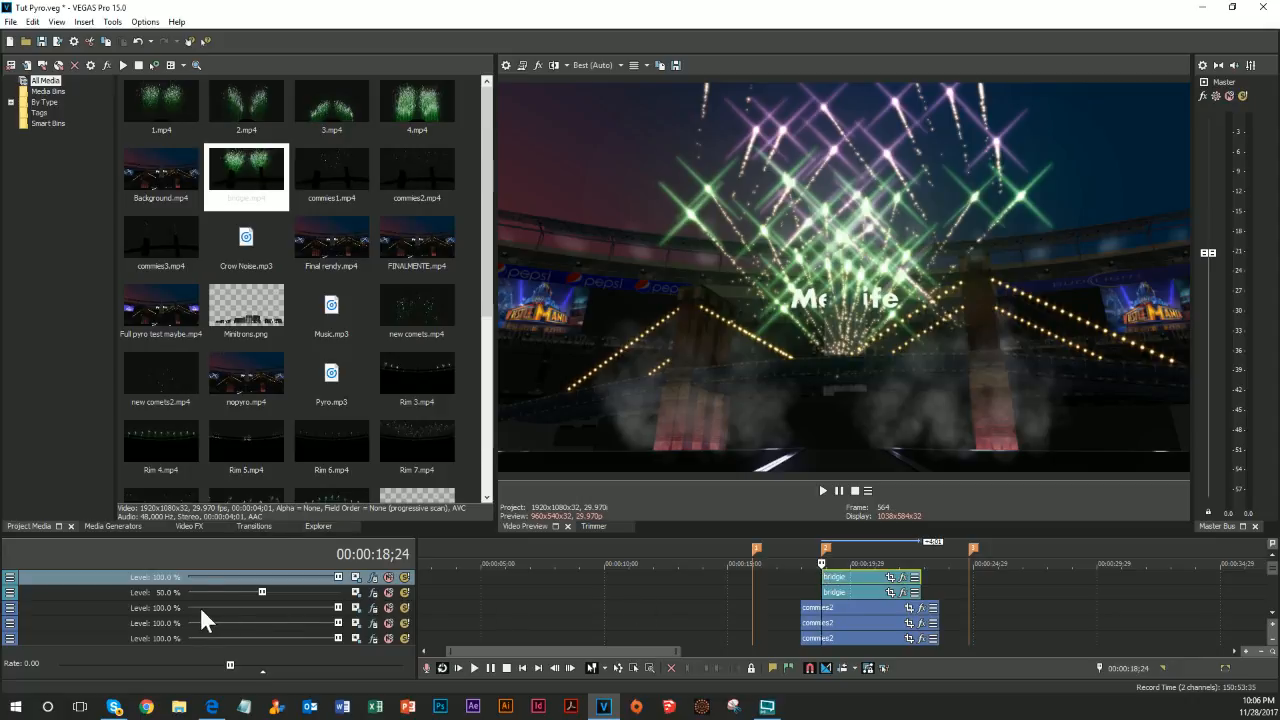
{"action": "left_click", "coordinate": [108, 588], "text": "ctrl"}
{"action": "right_click", "coordinate": [108, 588]}
{"action": "left_click", "coordinate": [164, 434]}
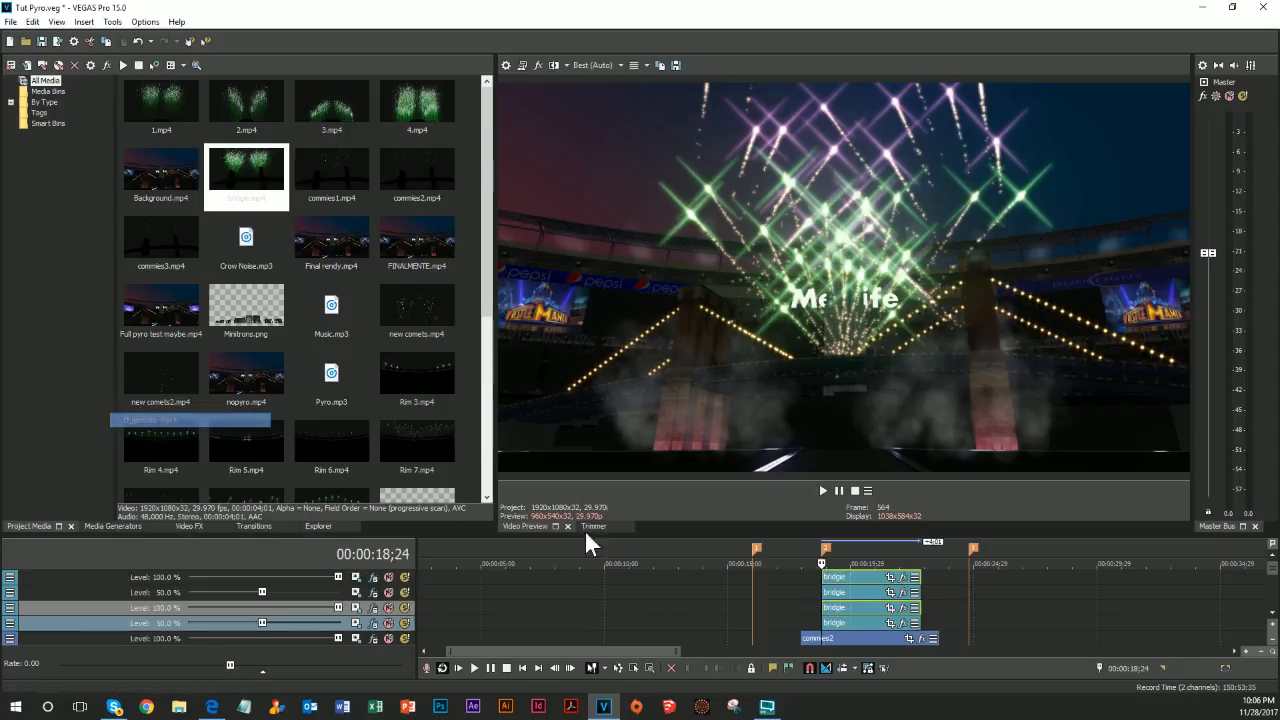
Replace the bridgie clips on the two top tracks with 1.mp4, placed at marker 2 on the first track
{"action": "left_click", "coordinate": [825, 578]}
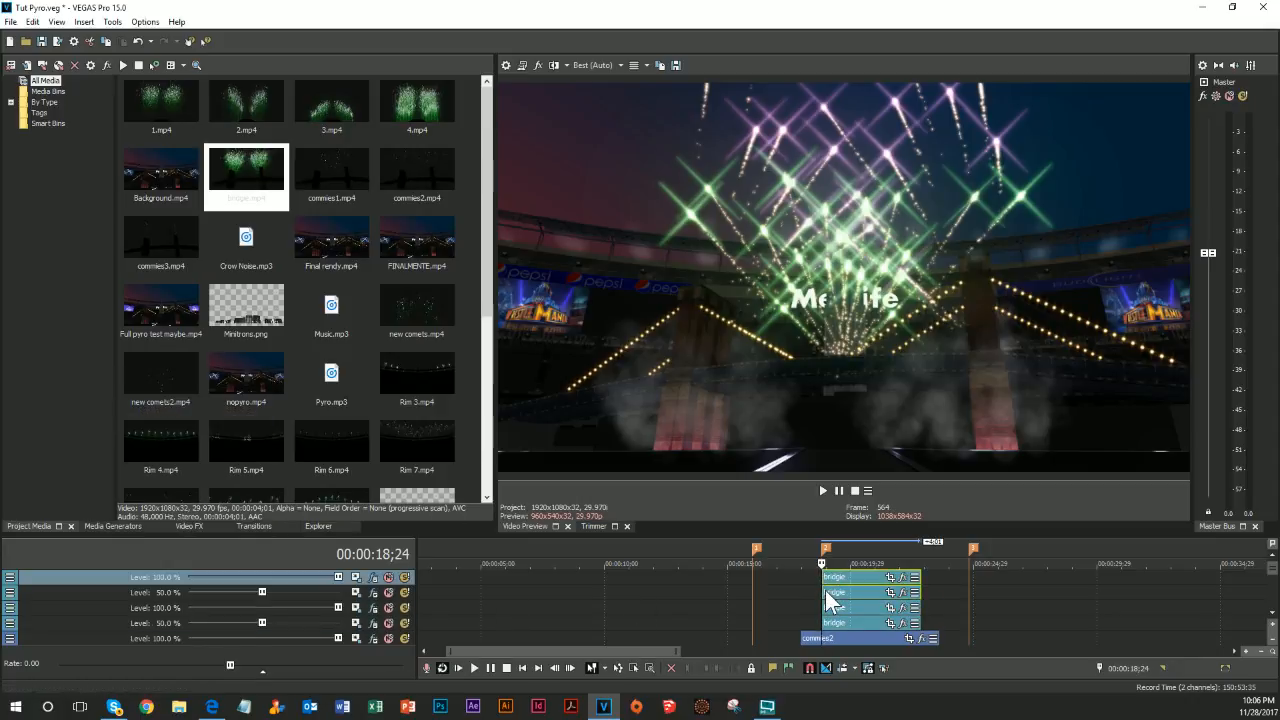
{"action": "key", "text": "Delete"}
{"action": "left_click", "coordinate": [175, 118]}
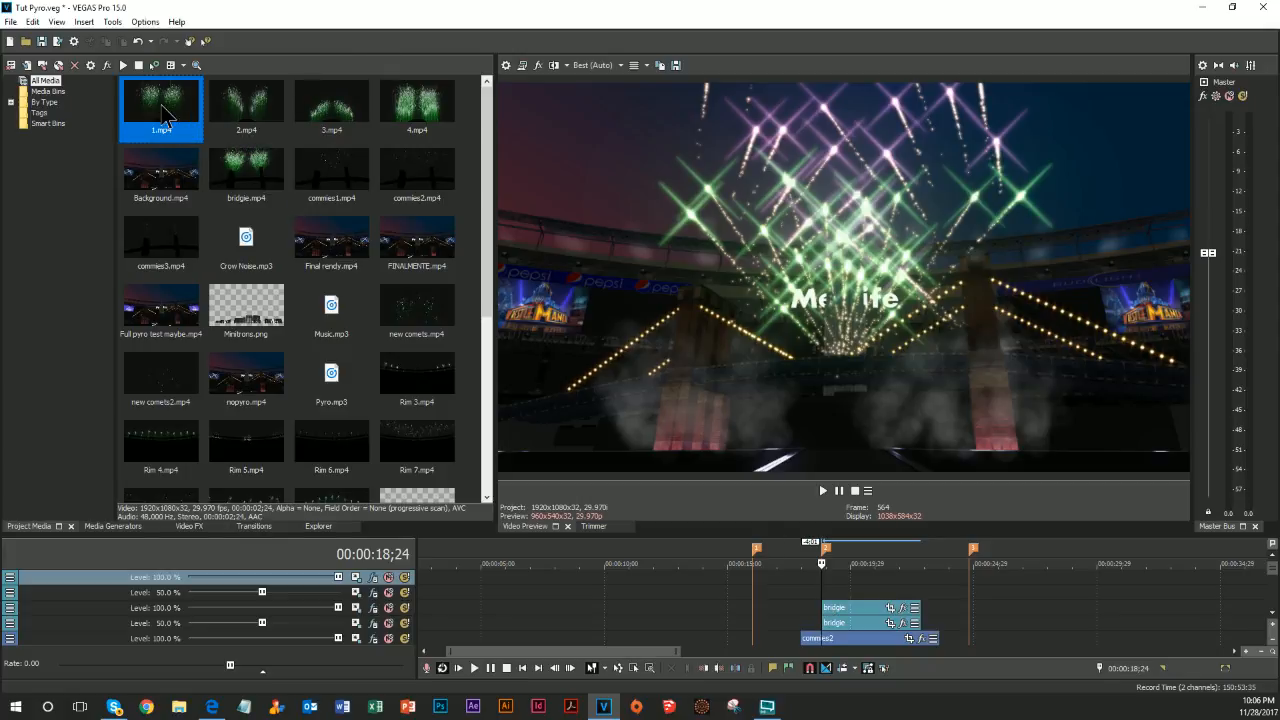
{"action": "left_click_drag", "start_coordinate": [163, 115], "coordinate": [826, 582]}
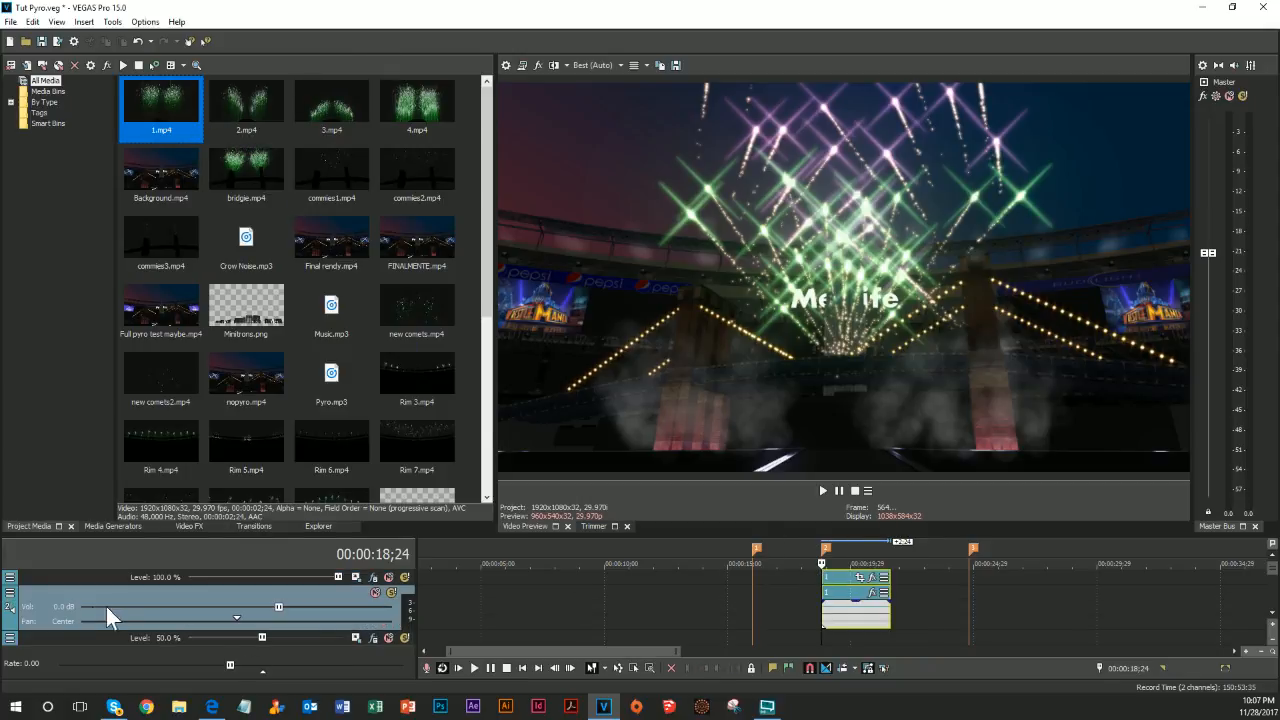
Delete the audio track added with 1.mp4 and copy the video clip to the second track at the same start
{"action": "right_click", "coordinate": [57, 609]}
{"action": "left_click", "coordinate": [129, 358]}
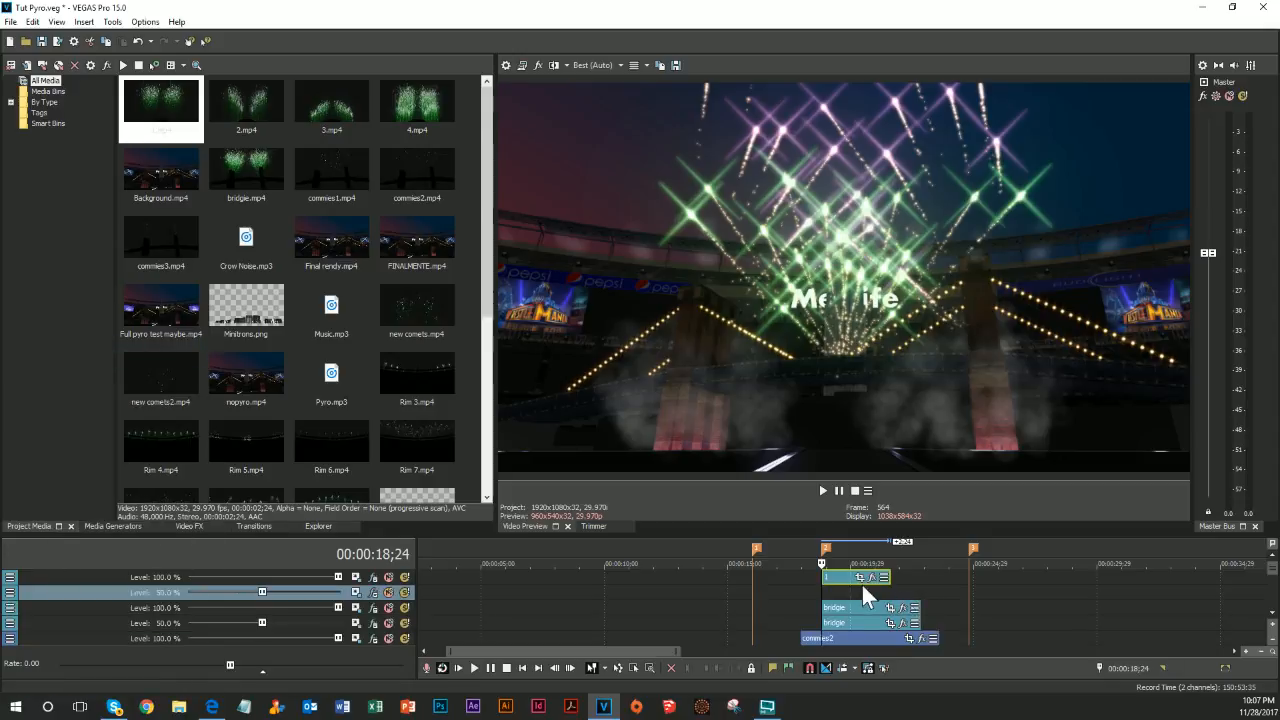
{"action": "left_click_drag", "start_coordinate": [834, 579], "coordinate": [833, 593]}
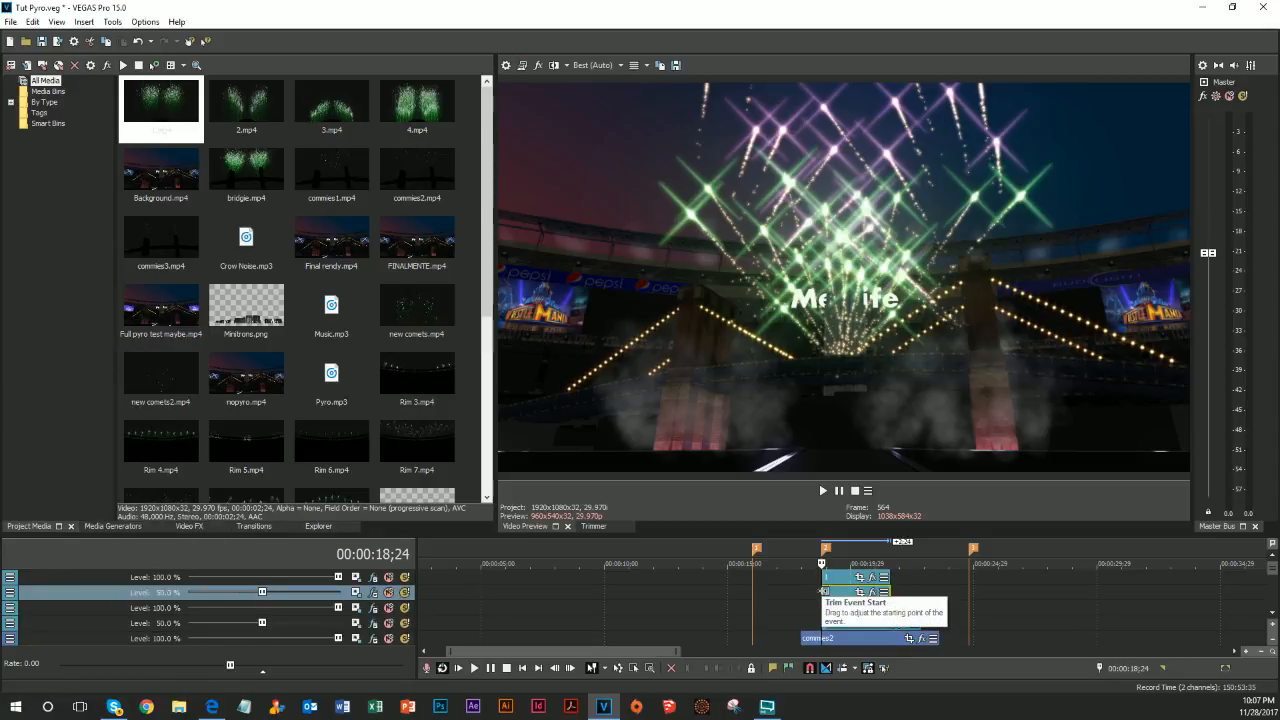
Step through the frames between 00:00:18;24 and 00:00:19;00 to examine the start of the new 1.mp4 burst
{"action": "key", "text": "Right"}
{"action": "key", "text": "Right"}
{"action": "key", "text": "Right"}
{"action": "key", "text": "Right"}
{"action": "key", "text": "Right"}
{"action": "key", "text": "Right"}
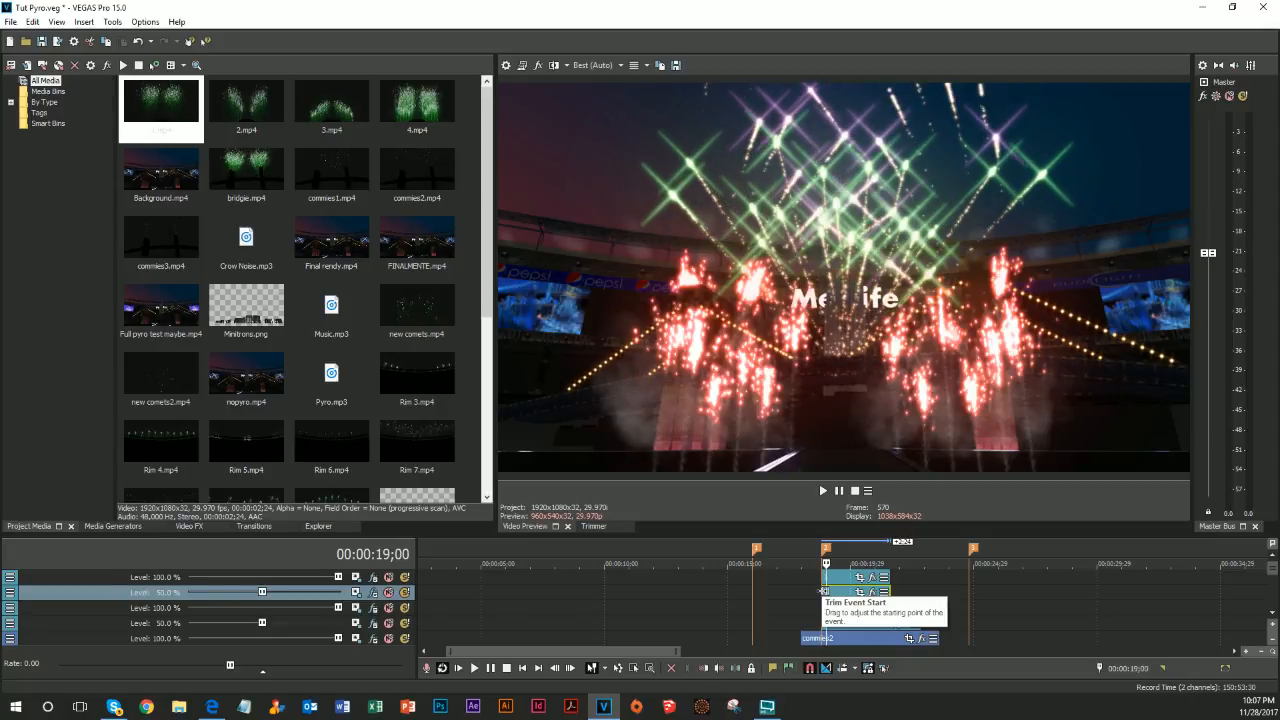
{"action": "key", "text": "Left"}
{"action": "key", "text": "Left"}
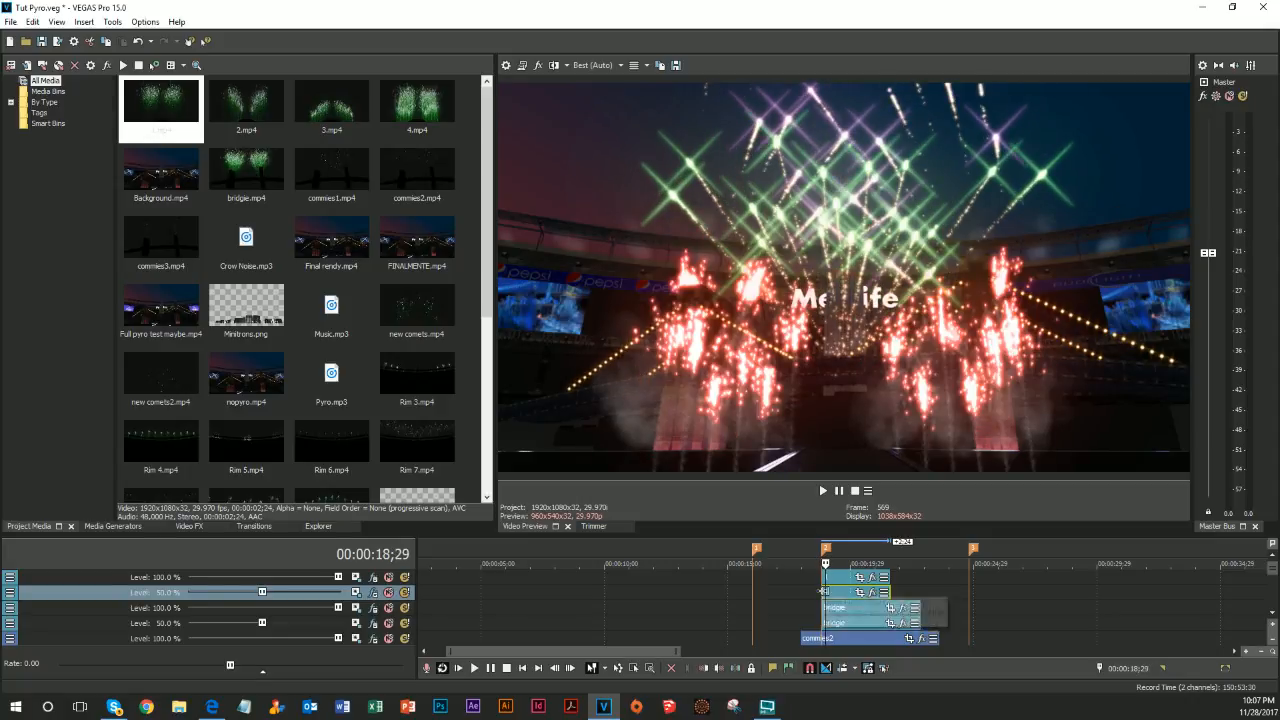
{"action": "key", "text": "ctrl+v"}
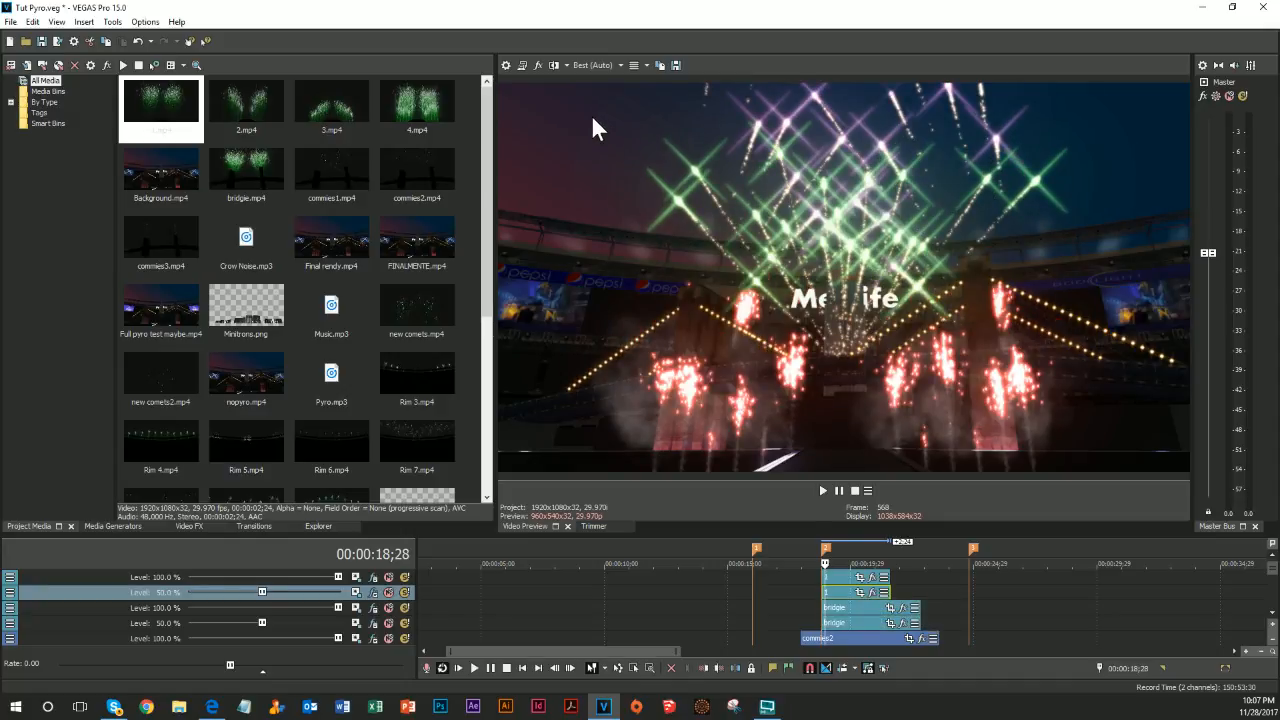
Compare the star glows at Best (Full) preview quality, and return the preview to Best (Auto)
{"action": "left_click", "coordinate": [601, 66]}
{"action": "mouse_move", "coordinate": [610, 121]}
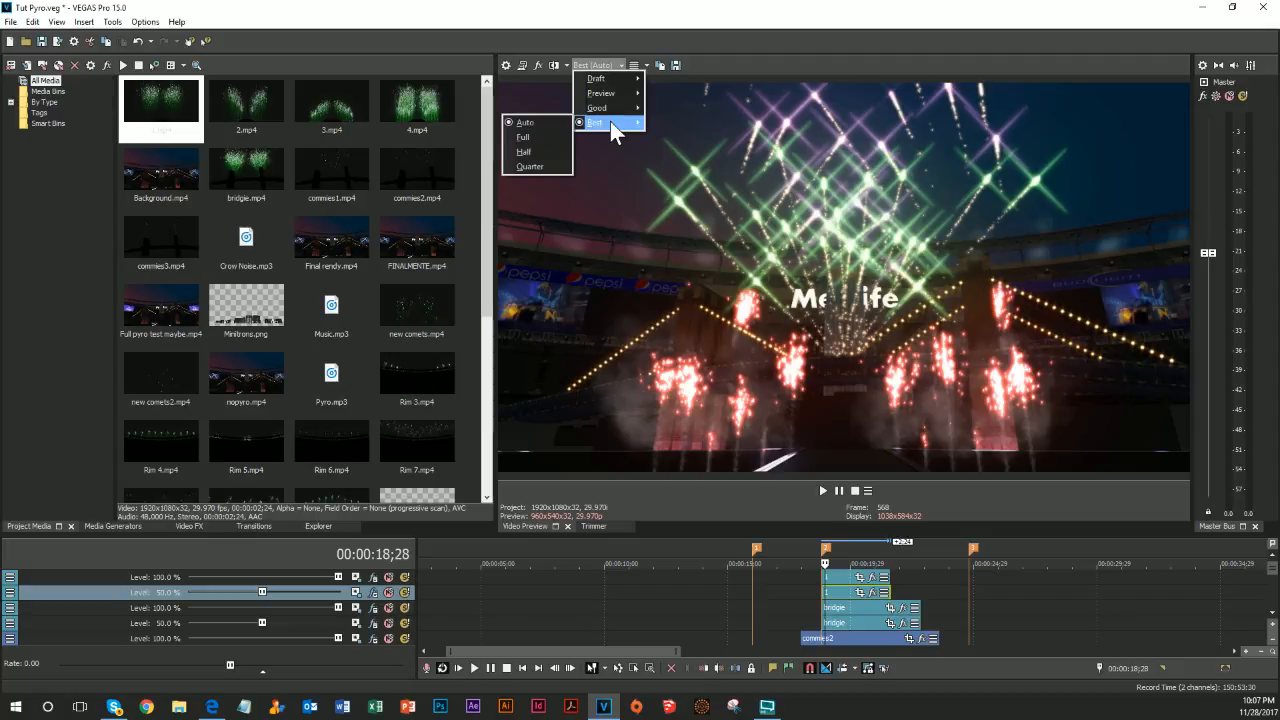
{"action": "left_click", "coordinate": [554, 137]}
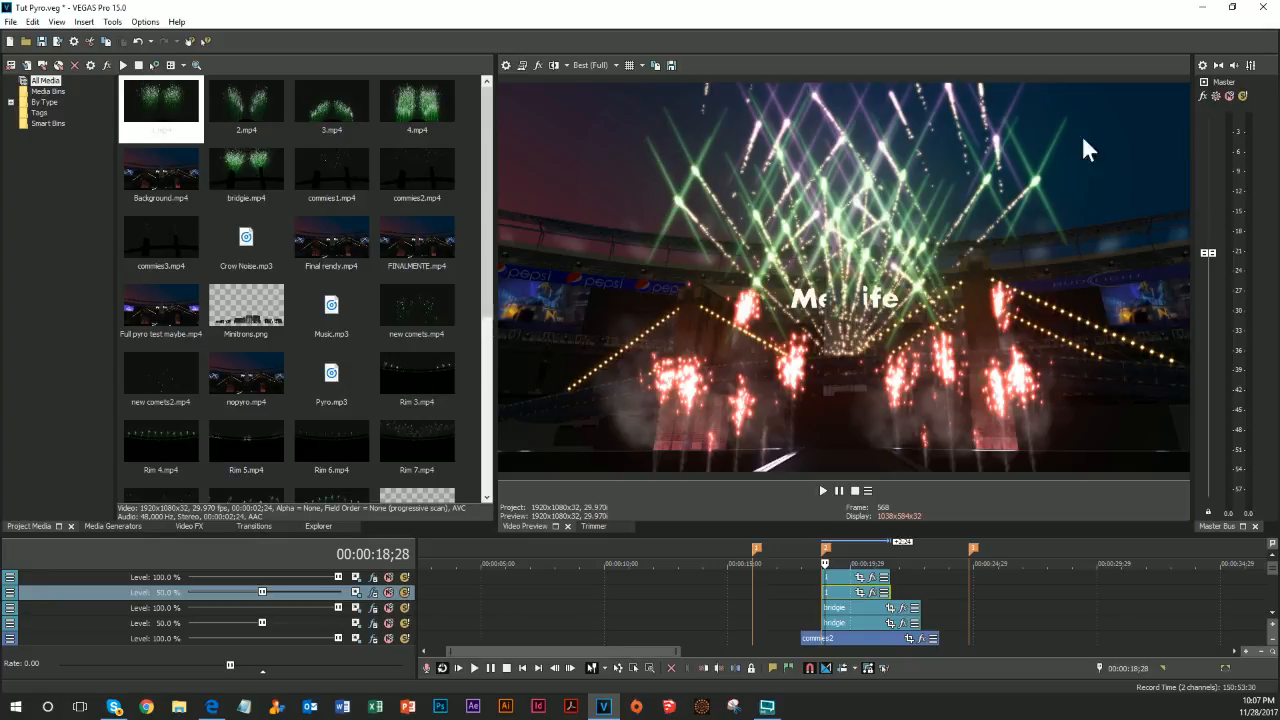
{"action": "left_click", "coordinate": [602, 63]}
{"action": "mouse_move", "coordinate": [600, 120]}
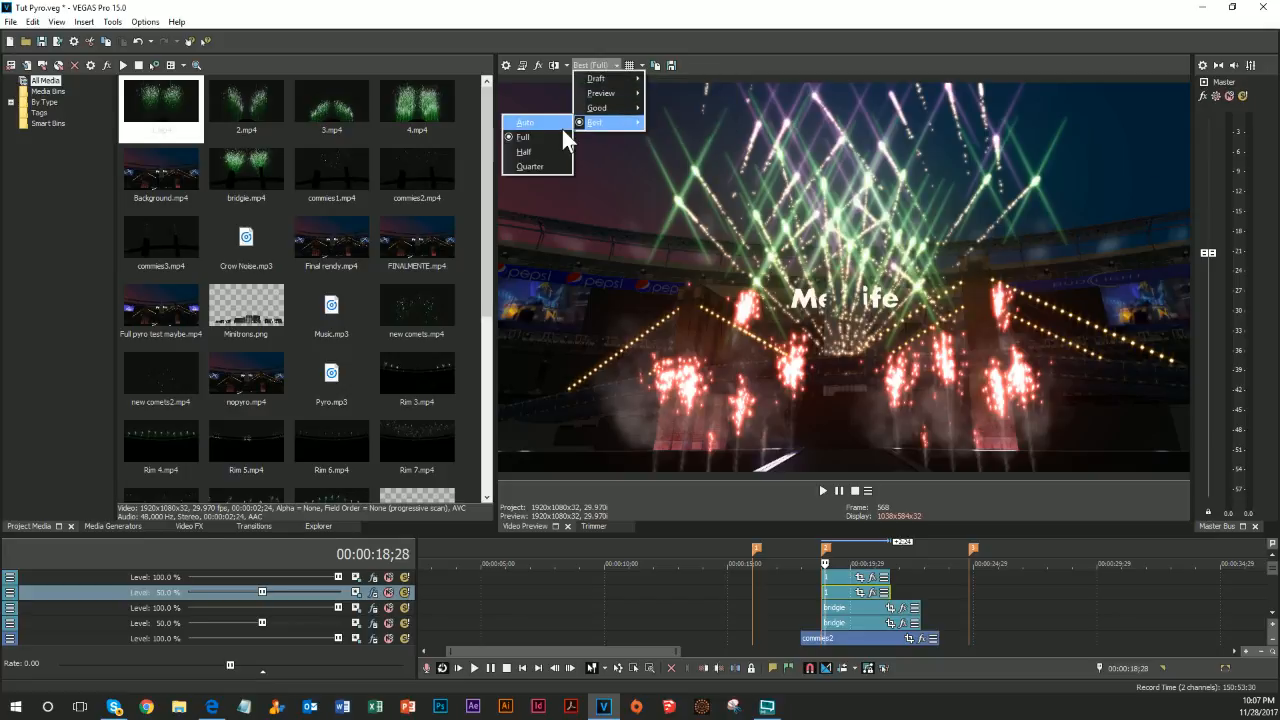
{"action": "left_click", "coordinate": [554, 125]}
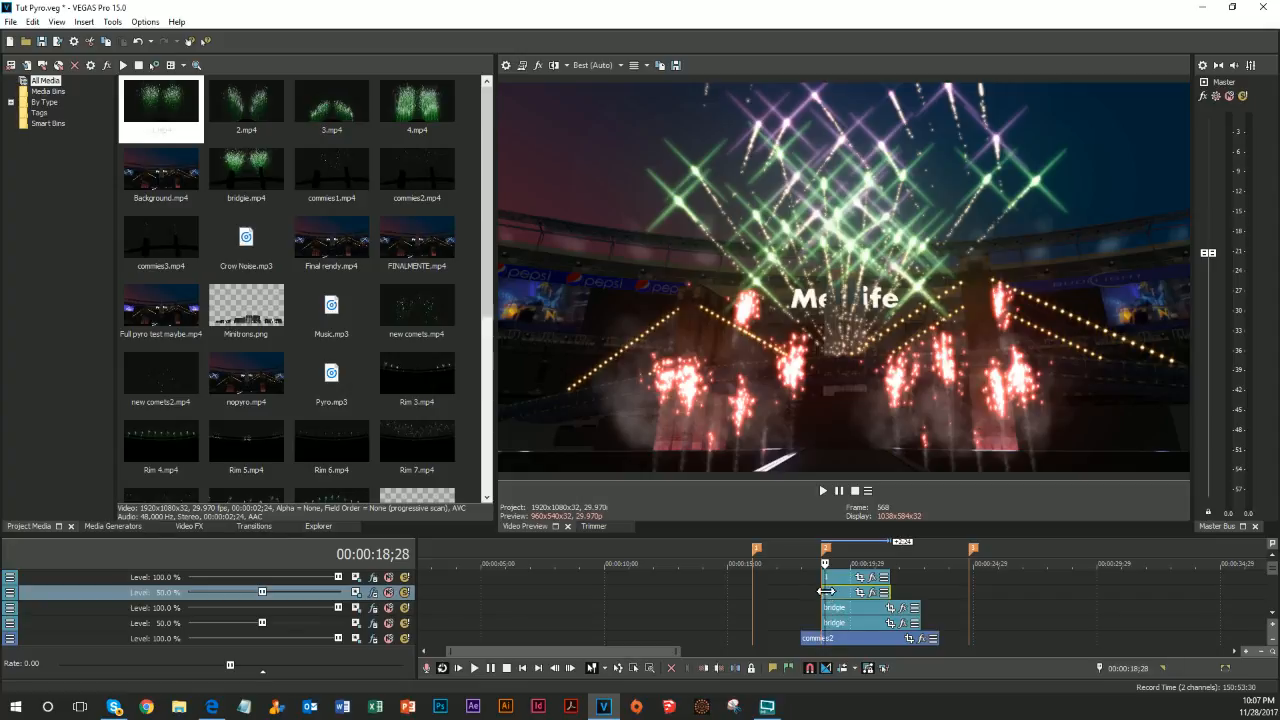
Tint the 1.mp4 burst pink in the first track's Color Balance by resetting red to 0 and lowering green to about -0.146
{"action": "left_click", "coordinate": [826, 596]}
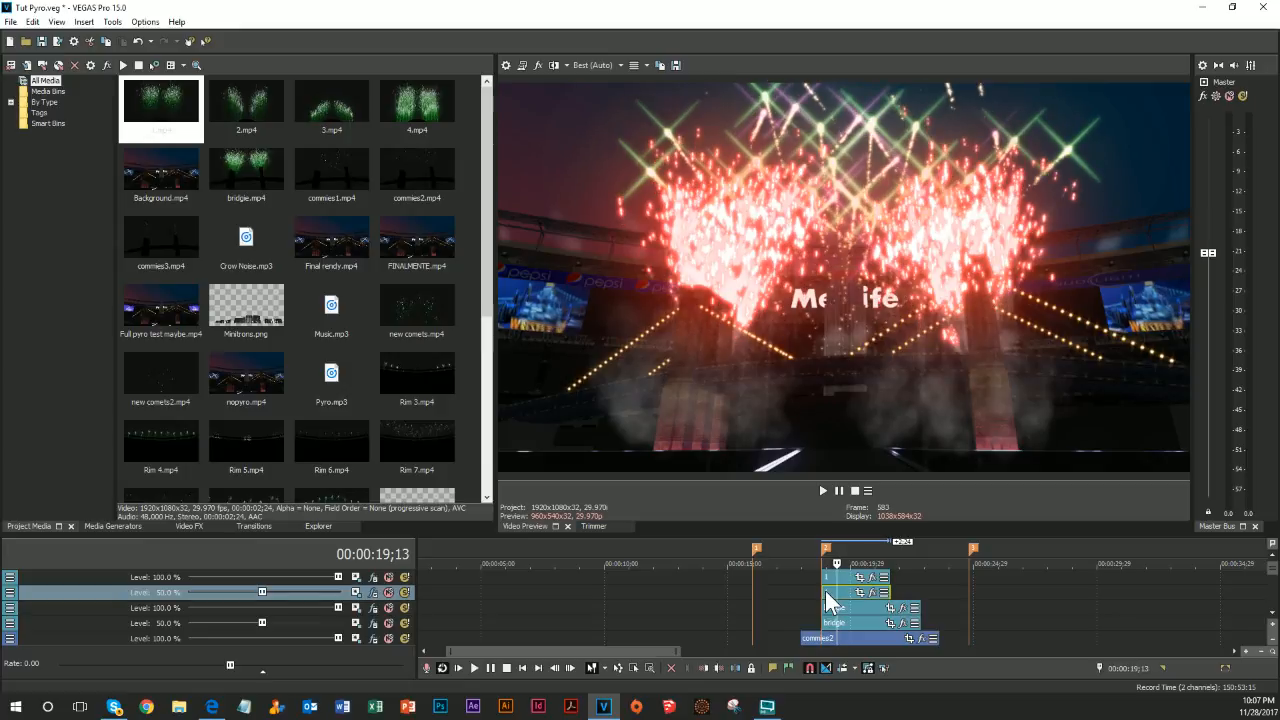
{"action": "left_click", "coordinate": [374, 578]}
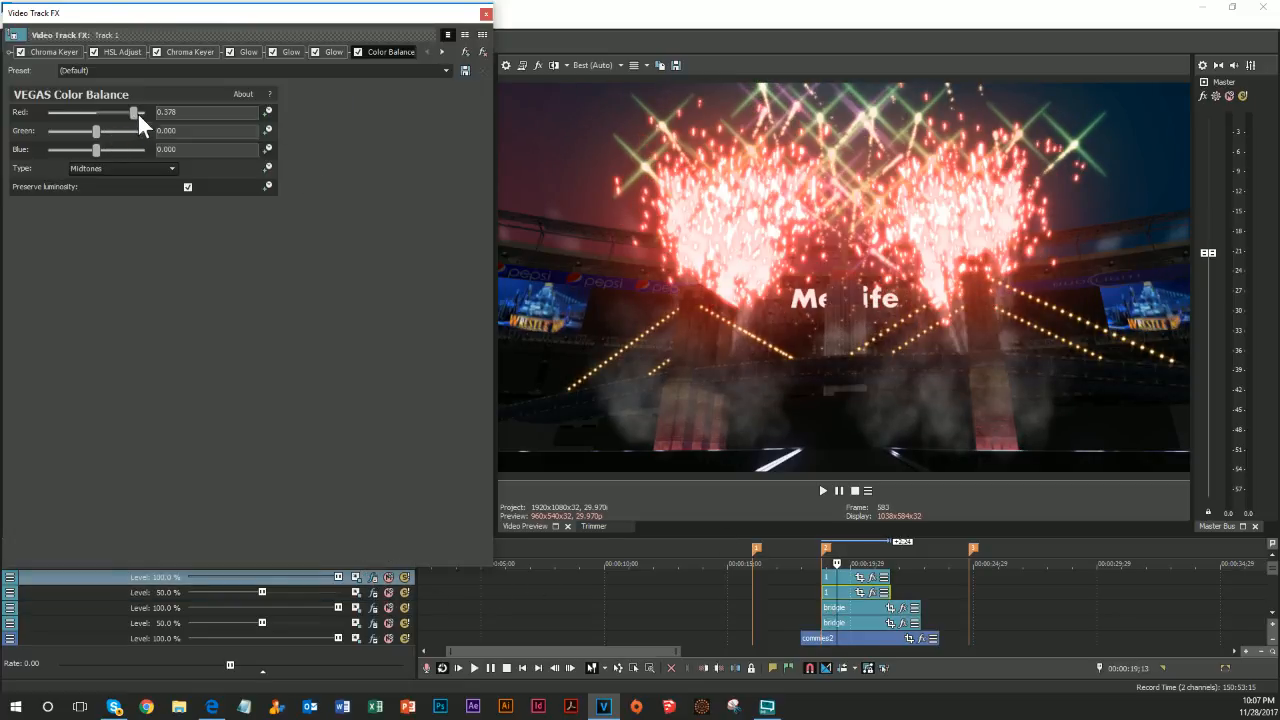
{"action": "left_click_drag", "start_coordinate": [95, 131], "coordinate": [82, 132]}
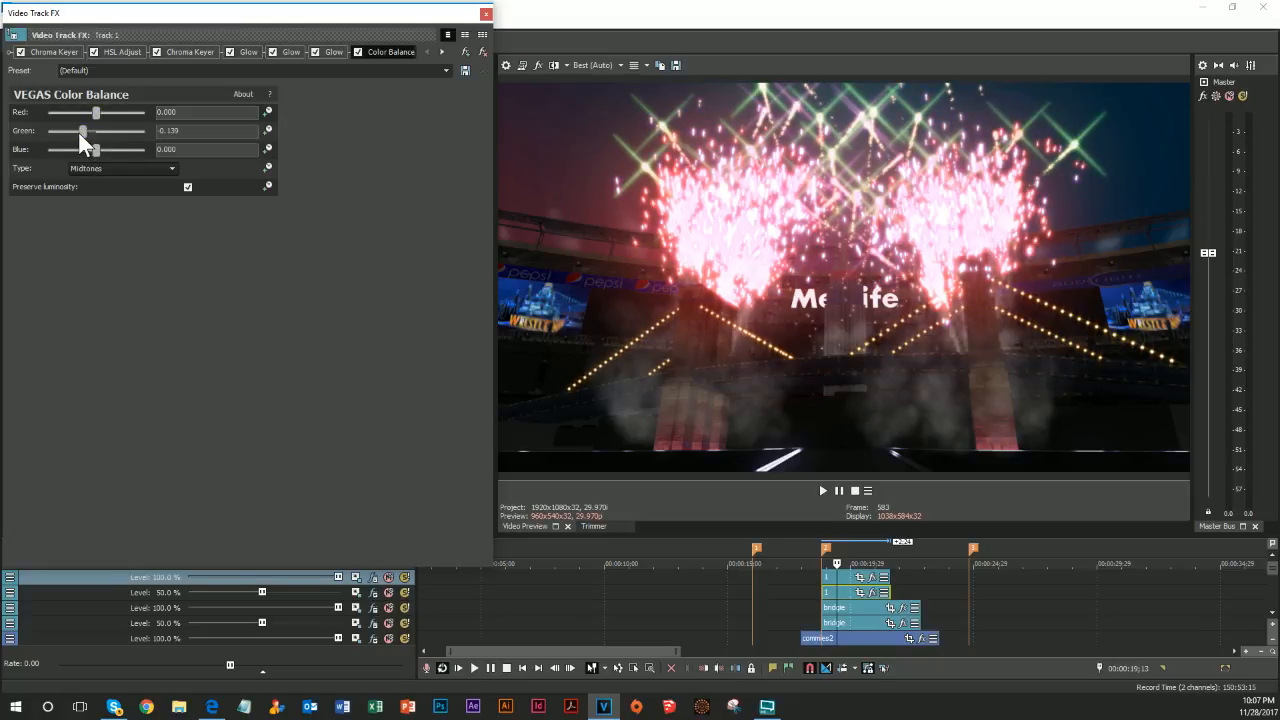
{"action": "left_click_drag", "start_coordinate": [83, 133], "coordinate": [82, 132]}
{"action": "left_click", "coordinate": [485, 13]}
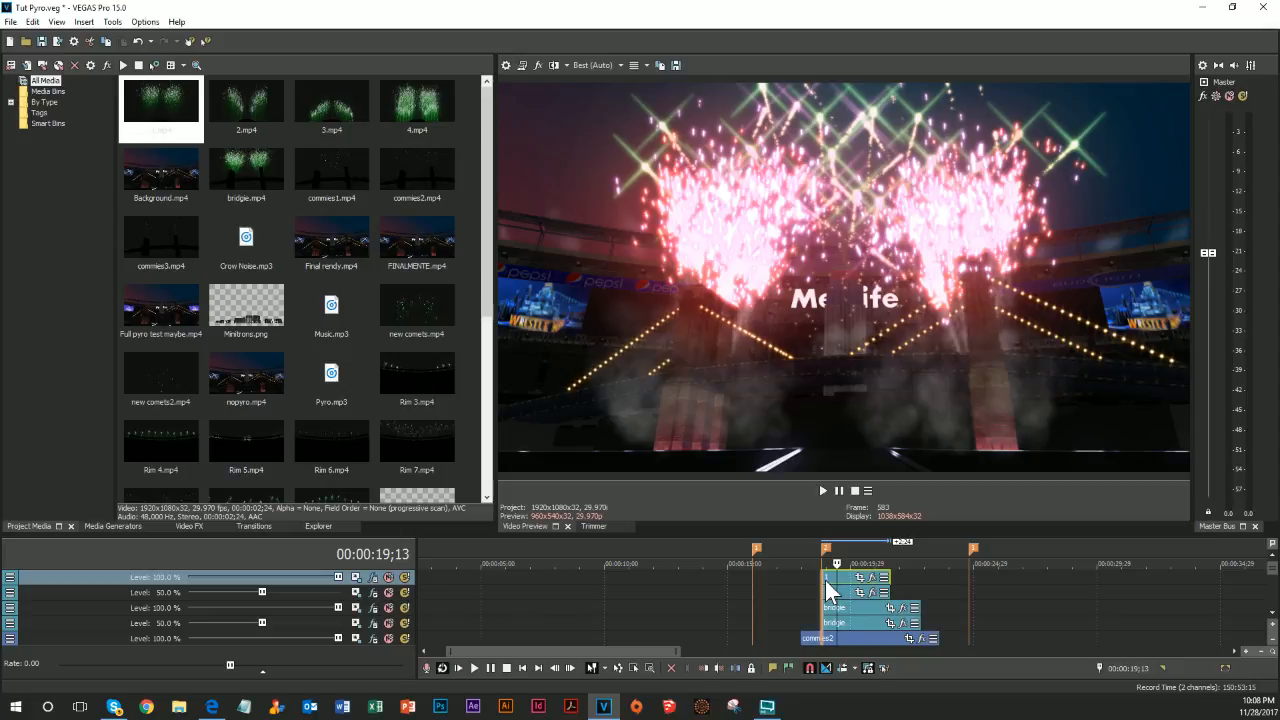
Reset green to 0 in the first track's Color Balance and raise blue to about 0.33 for a blue tint
{"action": "left_click", "coordinate": [822, 579]}
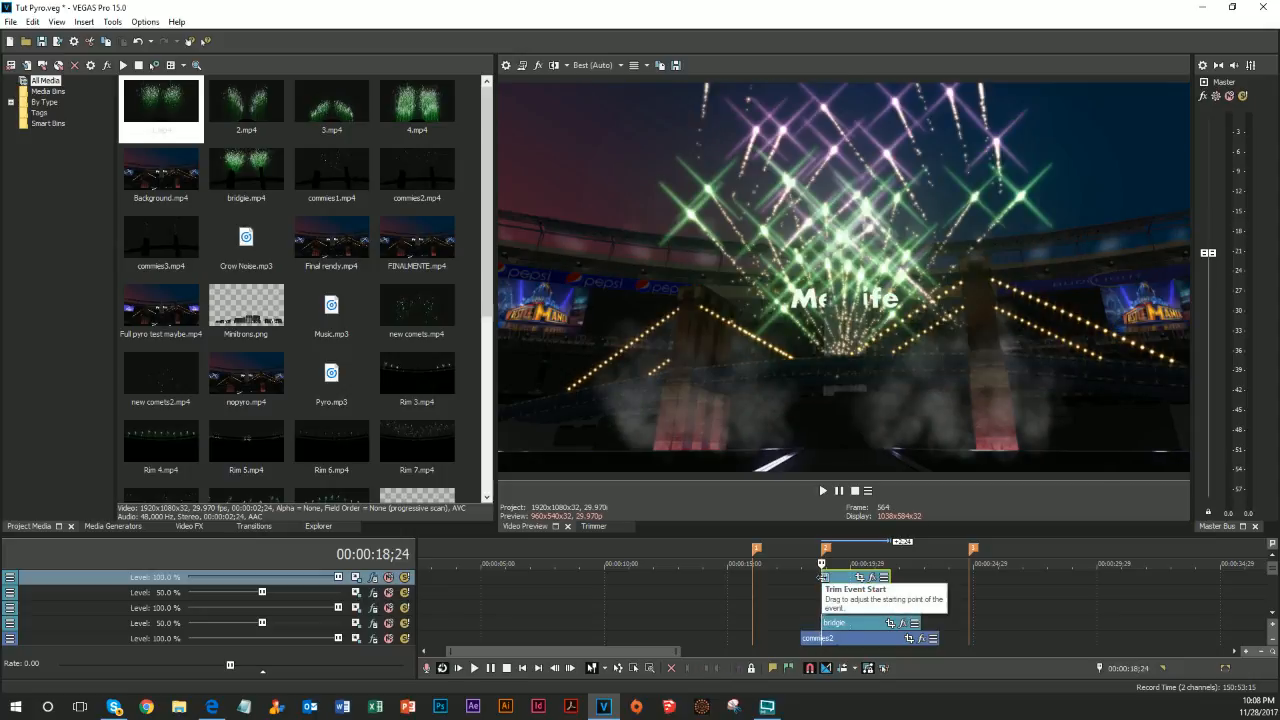
{"action": "left_click", "coordinate": [840, 575]}
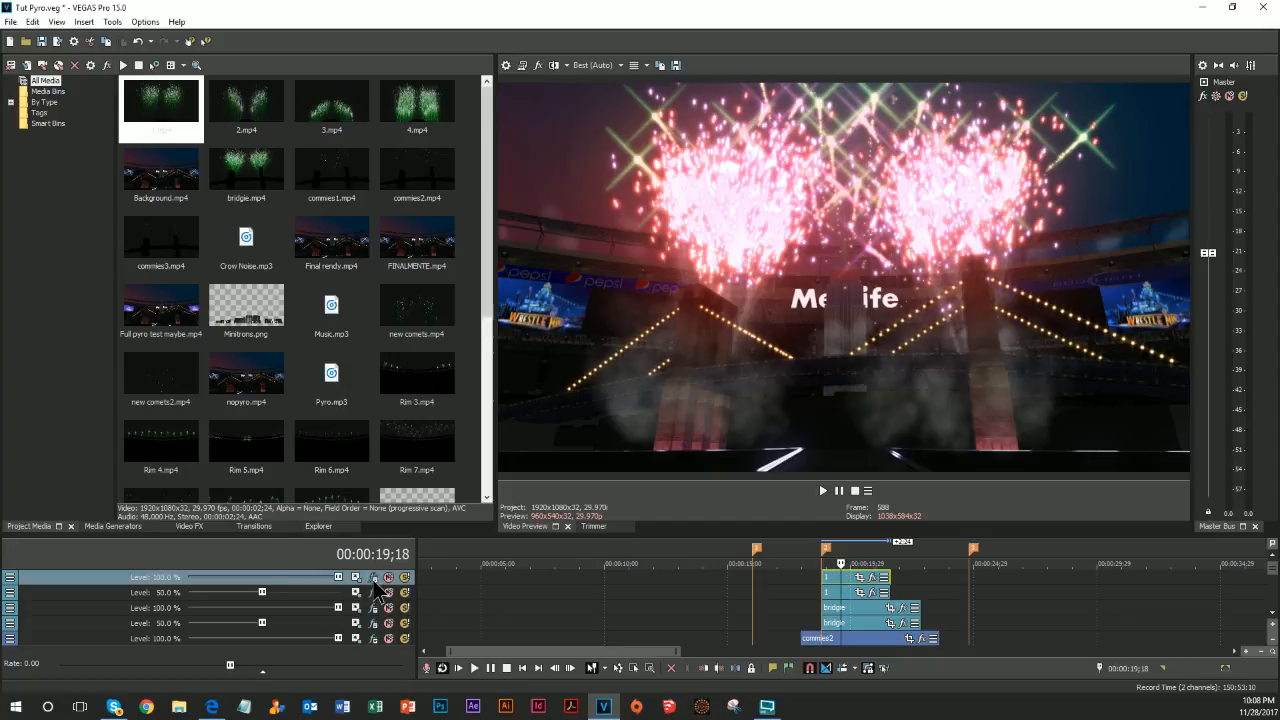
{"action": "left_click", "coordinate": [373, 578]}
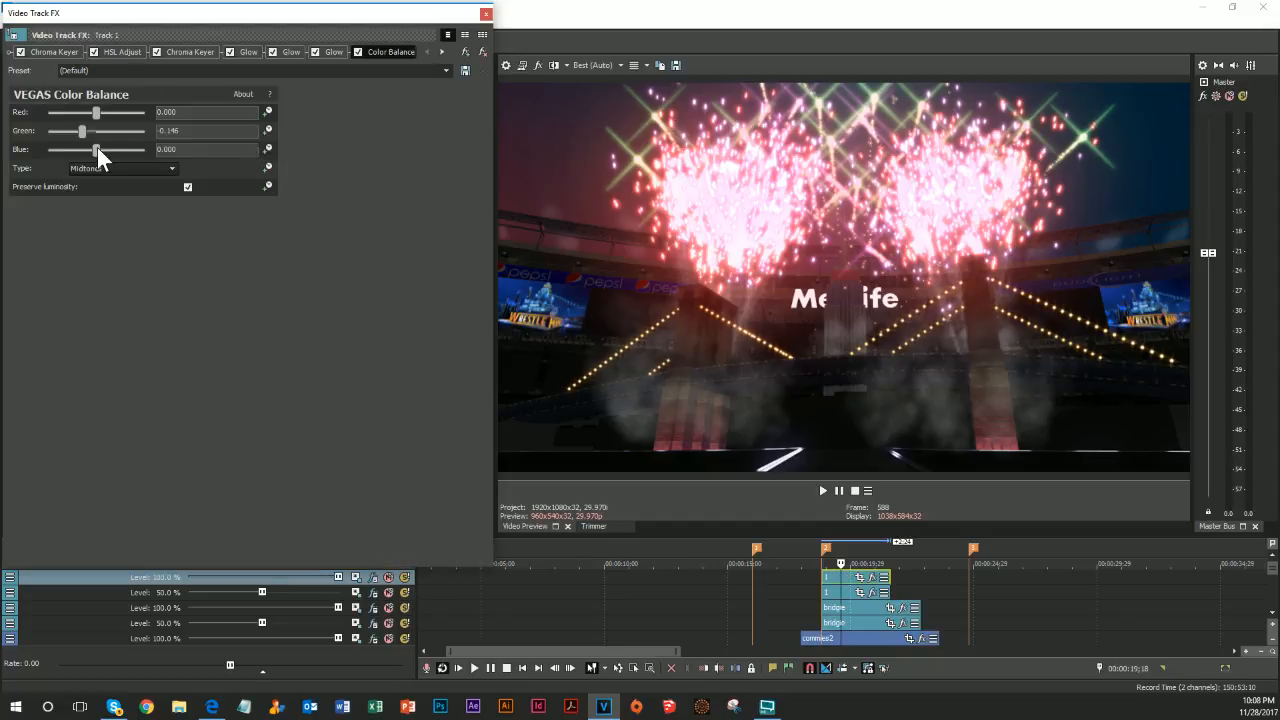
{"action": "double_click", "coordinate": [82, 133]}
{"action": "left_click_drag", "start_coordinate": [96, 149], "coordinate": [135, 149]}
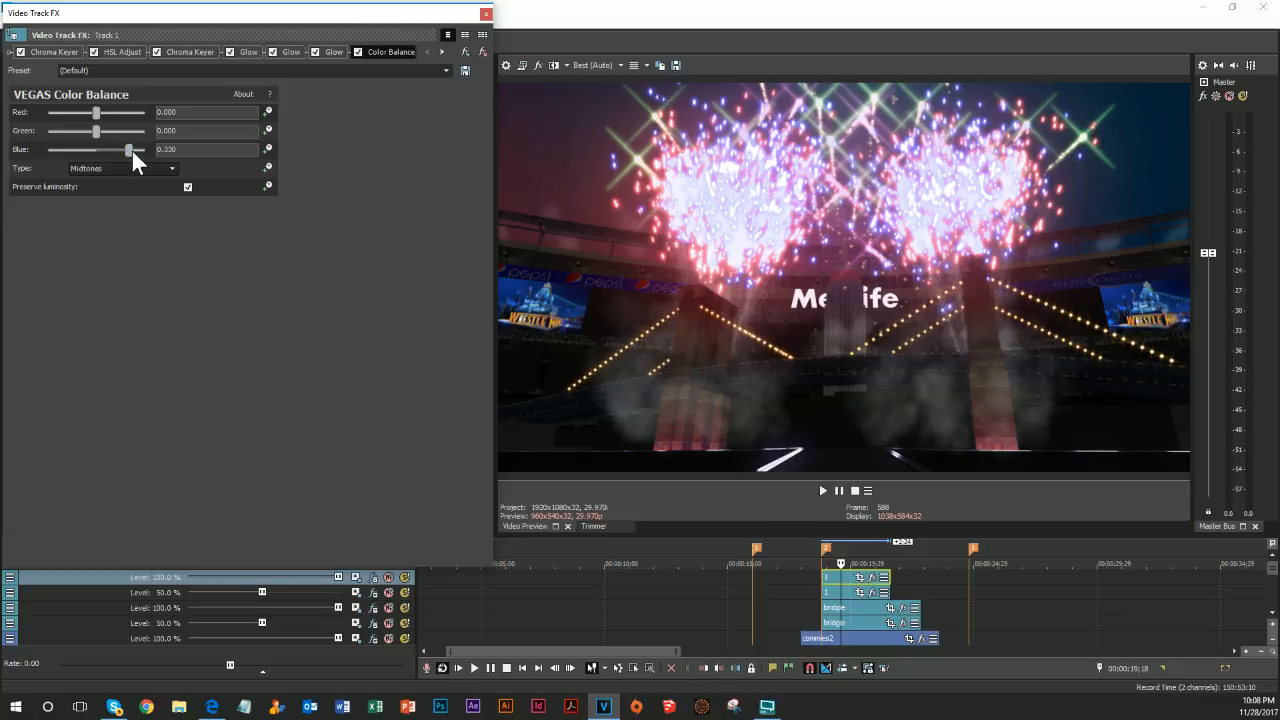
{"action": "mouse_move", "coordinate": [132, 151]}
{"action": "left_mouse_down"}
{"action": "mouse_move", "coordinate": [110, 150]}
{"action": "mouse_move", "coordinate": [126, 151]}
{"action": "left_mouse_up"}
{"action": "left_click", "coordinate": [485, 13]}
Replace the 1.mp4 clips on the two top tracks with 4.mp4, added to the first track
{"action": "left_click", "coordinate": [836, 590]}
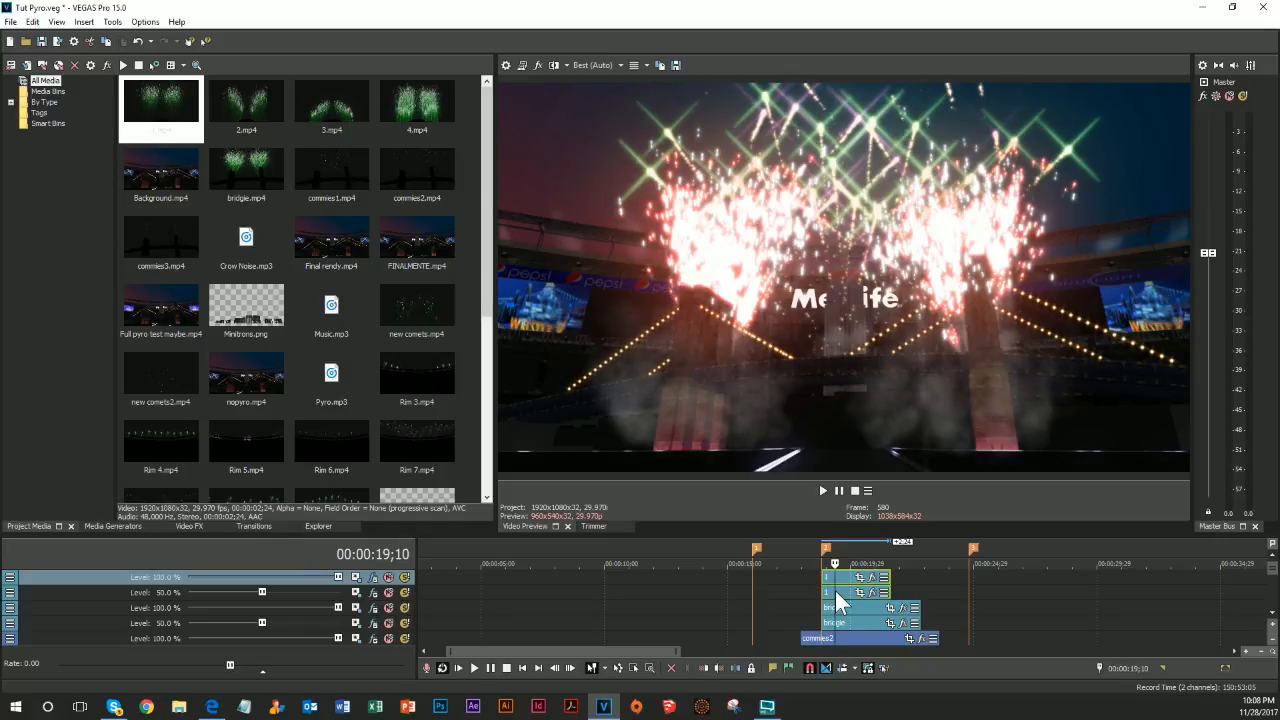
{"action": "key", "text": "Delete"}
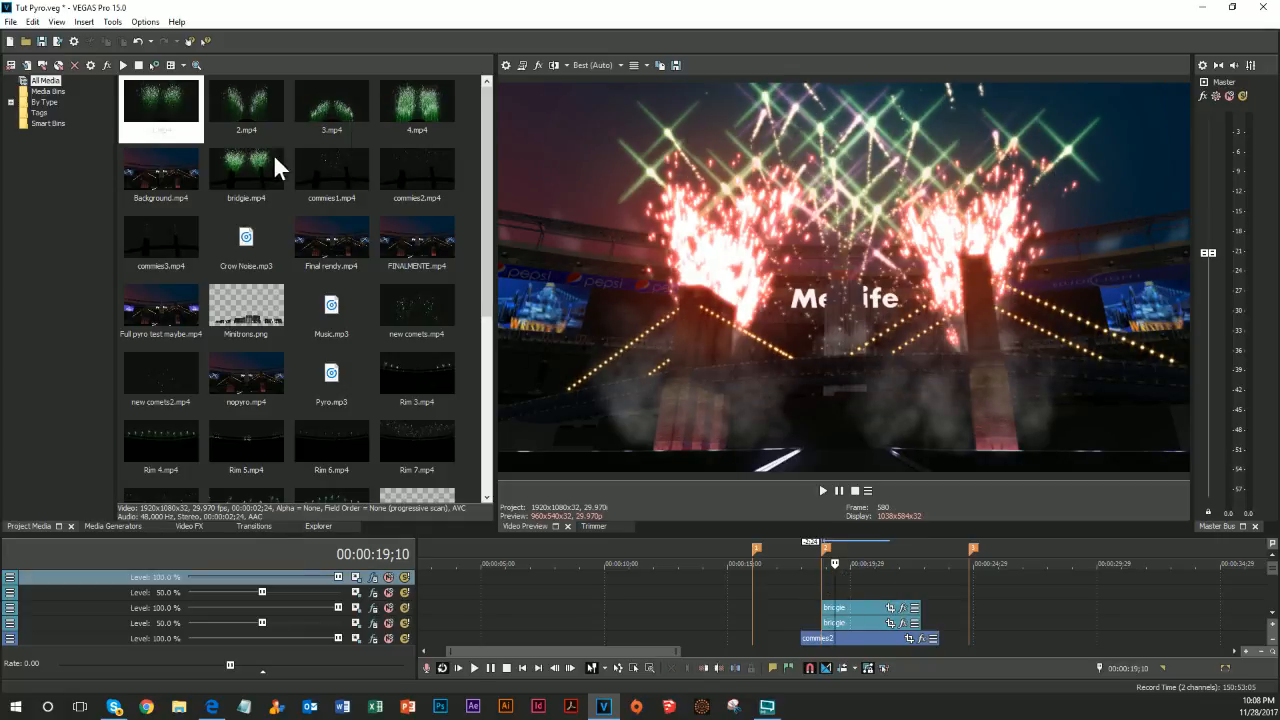
{"action": "left_click_drag", "start_coordinate": [415, 105], "coordinate": [851, 608]}
Delete the audio track added with 4.mp4 and copy the video clip to the second track, both starting at marker 2
{"action": "right_click", "coordinate": [58, 606]}
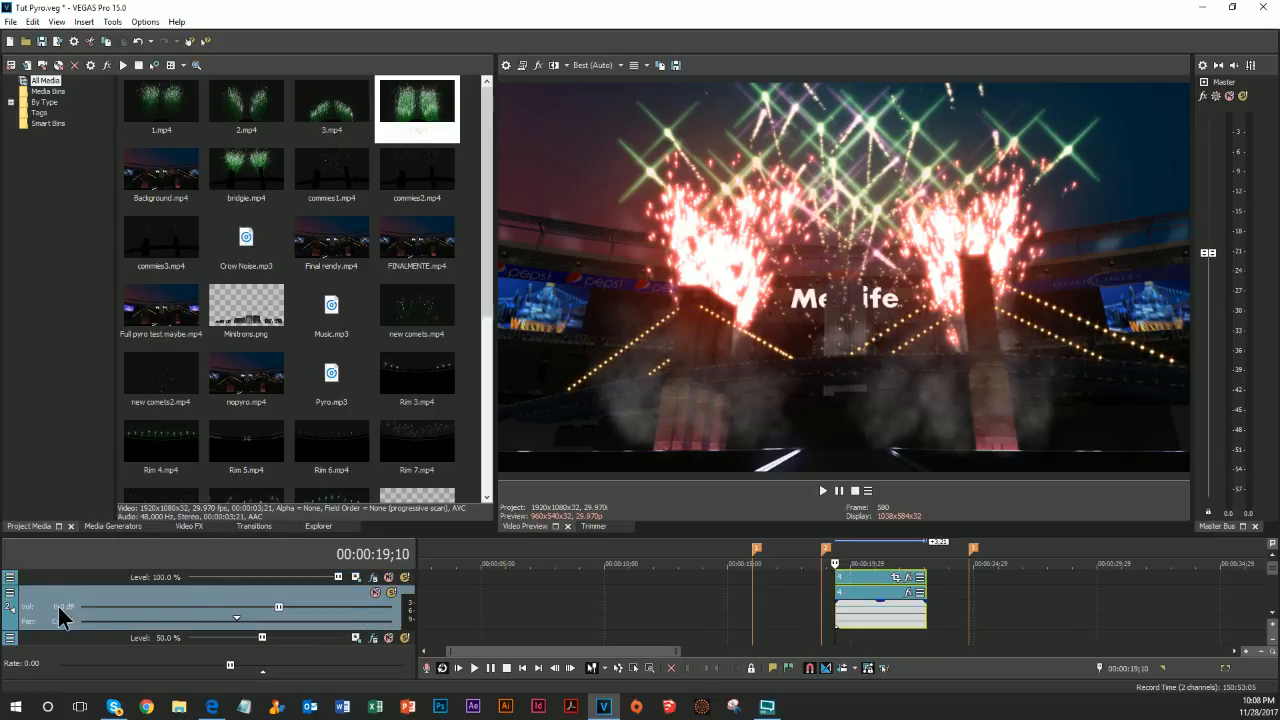
{"action": "left_click", "coordinate": [115, 368]}
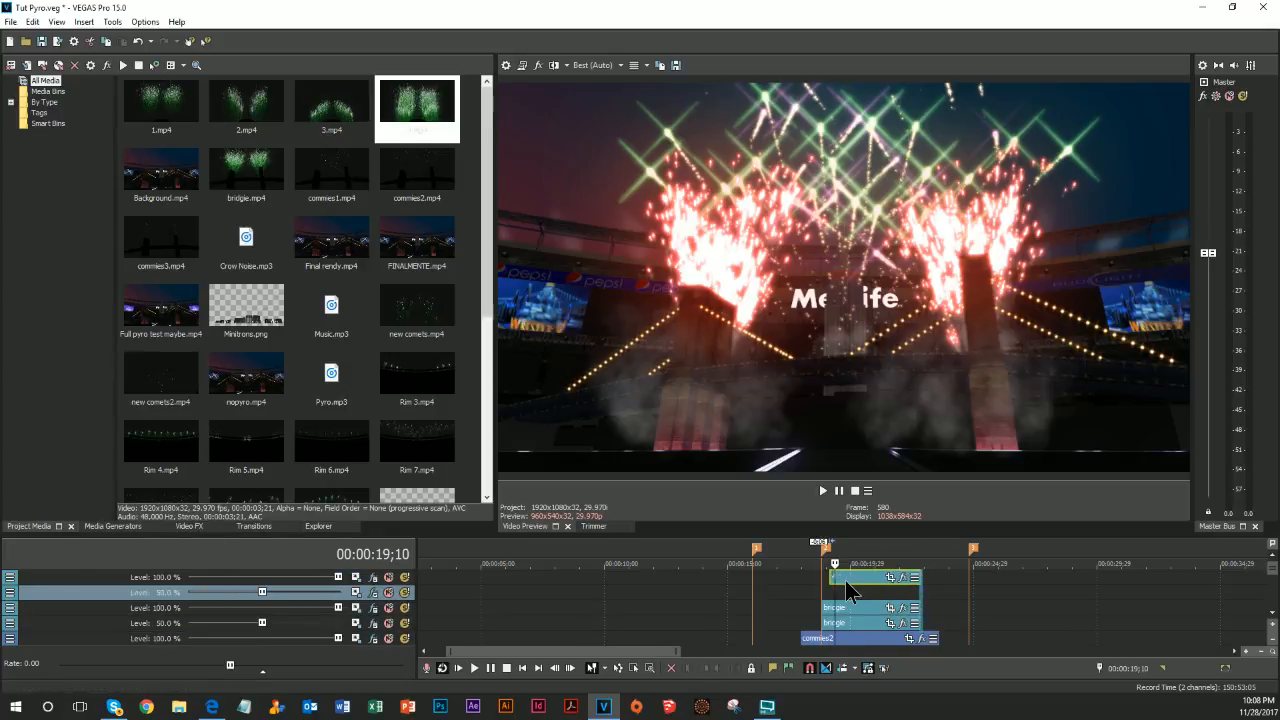
{"action": "mouse_move", "coordinate": [851, 579]}
{"action": "left_mouse_down"}
{"action": "mouse_move", "coordinate": [840, 576]}
{"action": "mouse_move", "coordinate": [847, 590]}
{"action": "left_mouse_up"}
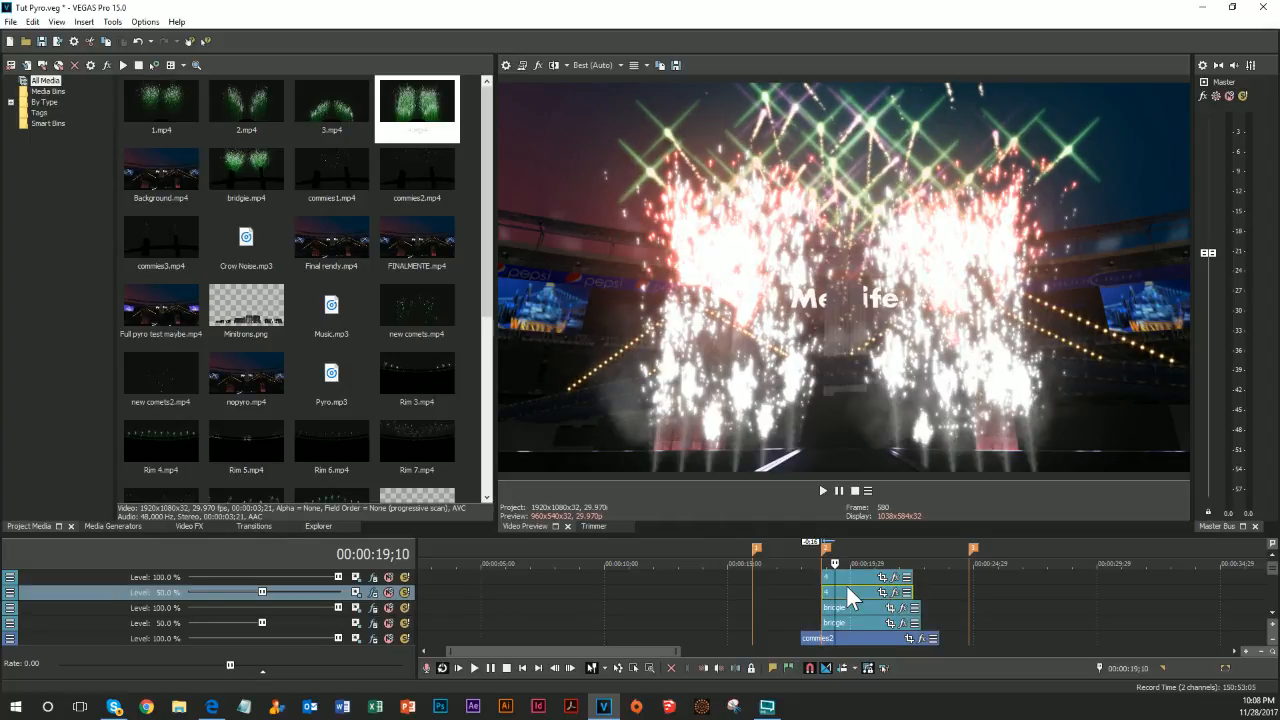
Set blue to 0.221 in the first track's Color Balance, judging the 4.mp4 burst at 00:00:19;14
{"action": "key", "text": "Right"}
{"action": "key", "text": "Right"}
{"action": "key", "text": "Right"}
{"action": "key", "text": "Right"}
{"action": "left_click", "coordinate": [372, 578]}
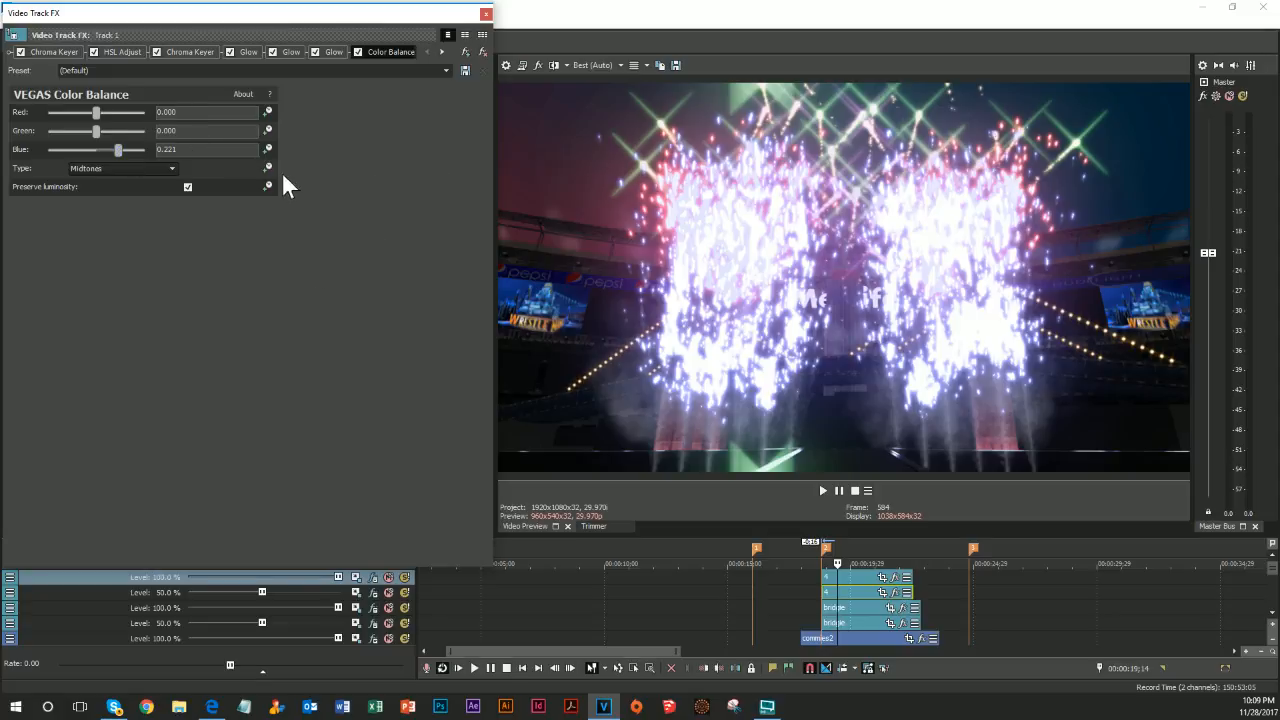
{"action": "left_click", "coordinate": [485, 13]}
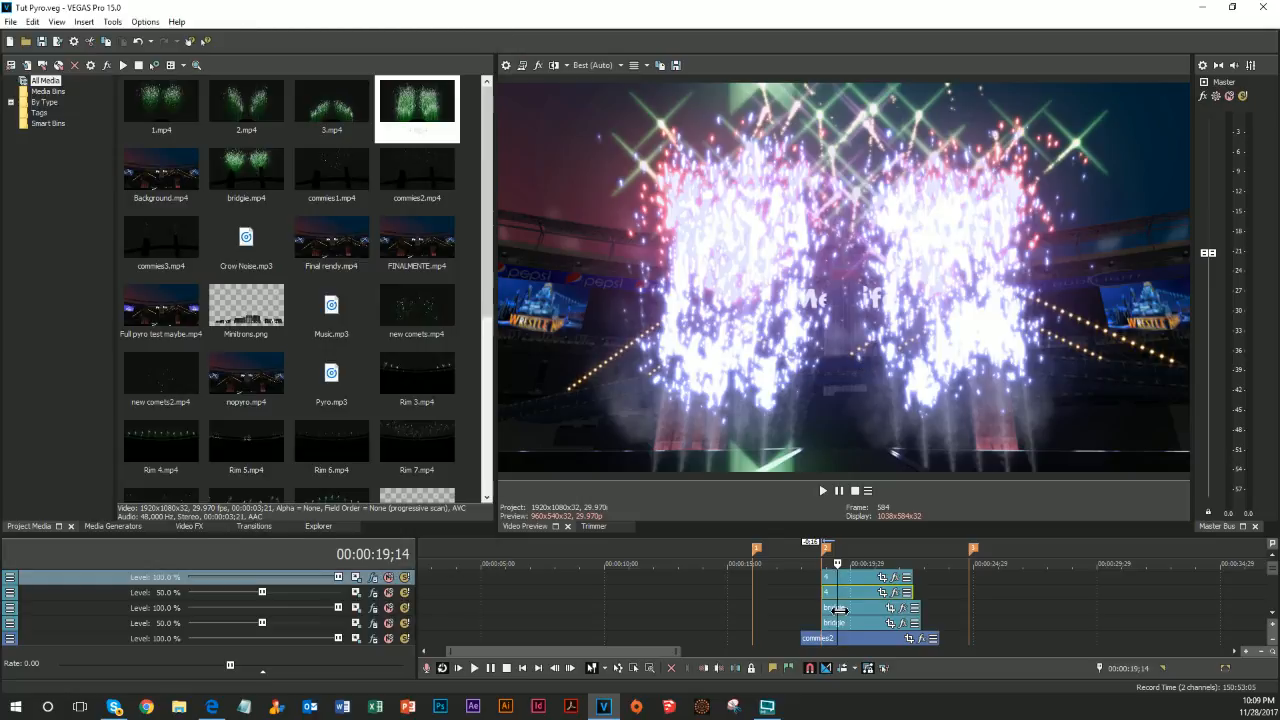
Mask the uppermost commies2 clip from its first frame with a thin full-width rectangle just above the picture, centred at about X 988, Y -59
{"action": "scroll", "coordinate": [846, 599], "scroll_direction": "down", "scroll_amount": 1}
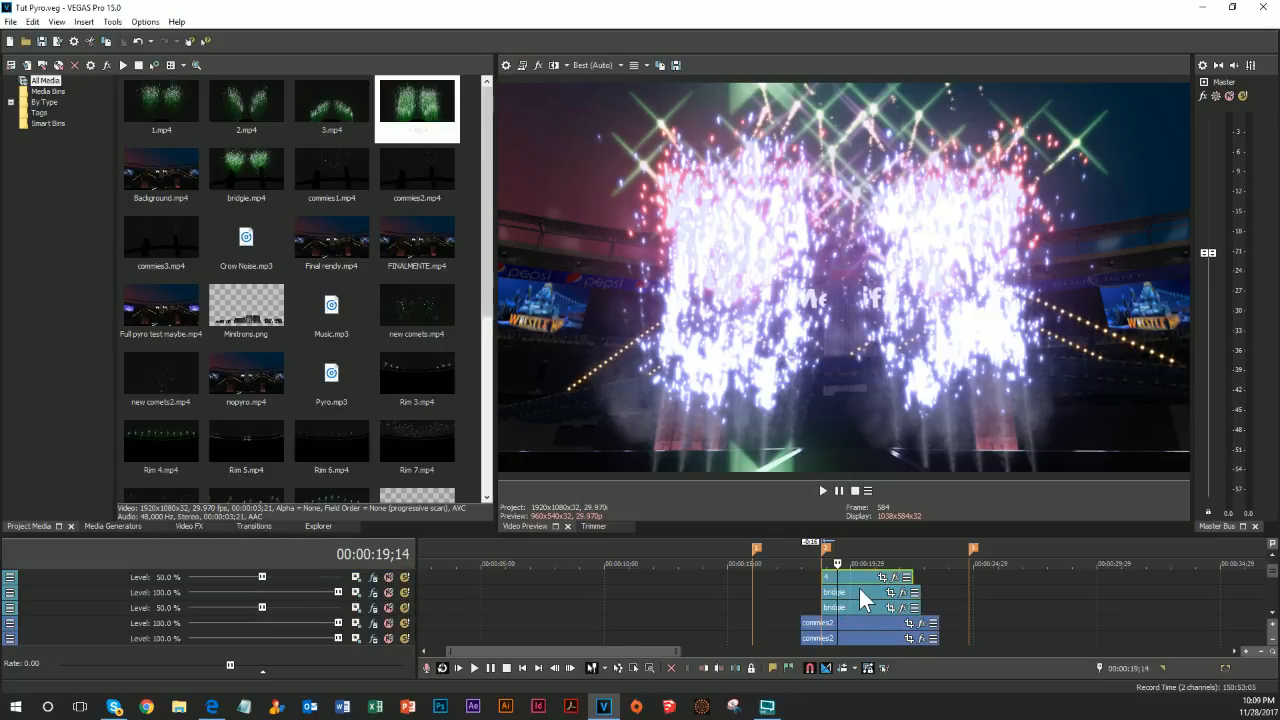
{"action": "scroll", "coordinate": [860, 589], "scroll_direction": "down", "scroll_amount": 1}
{"action": "scroll", "coordinate": [886, 601], "scroll_direction": "down", "scroll_amount": 1}
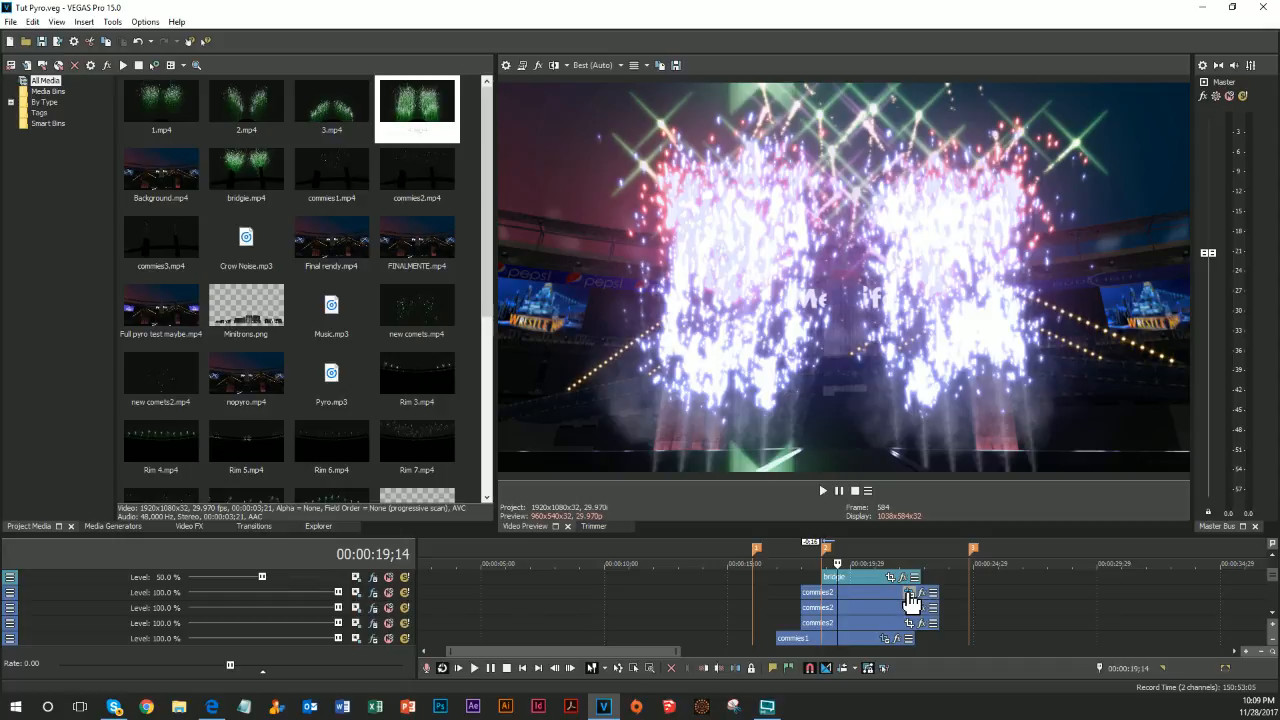
{"action": "left_click", "coordinate": [918, 593]}
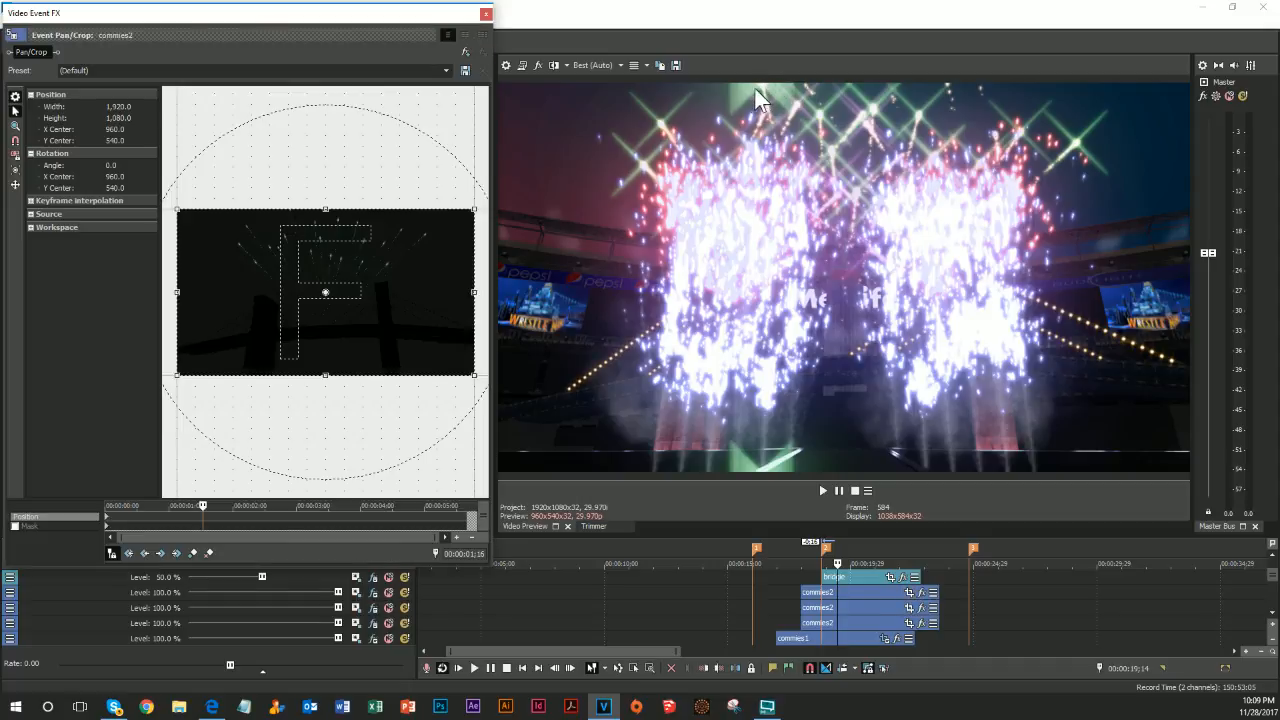
{"action": "left_click", "coordinate": [106, 527]}
{"action": "left_click", "coordinate": [43, 527]}
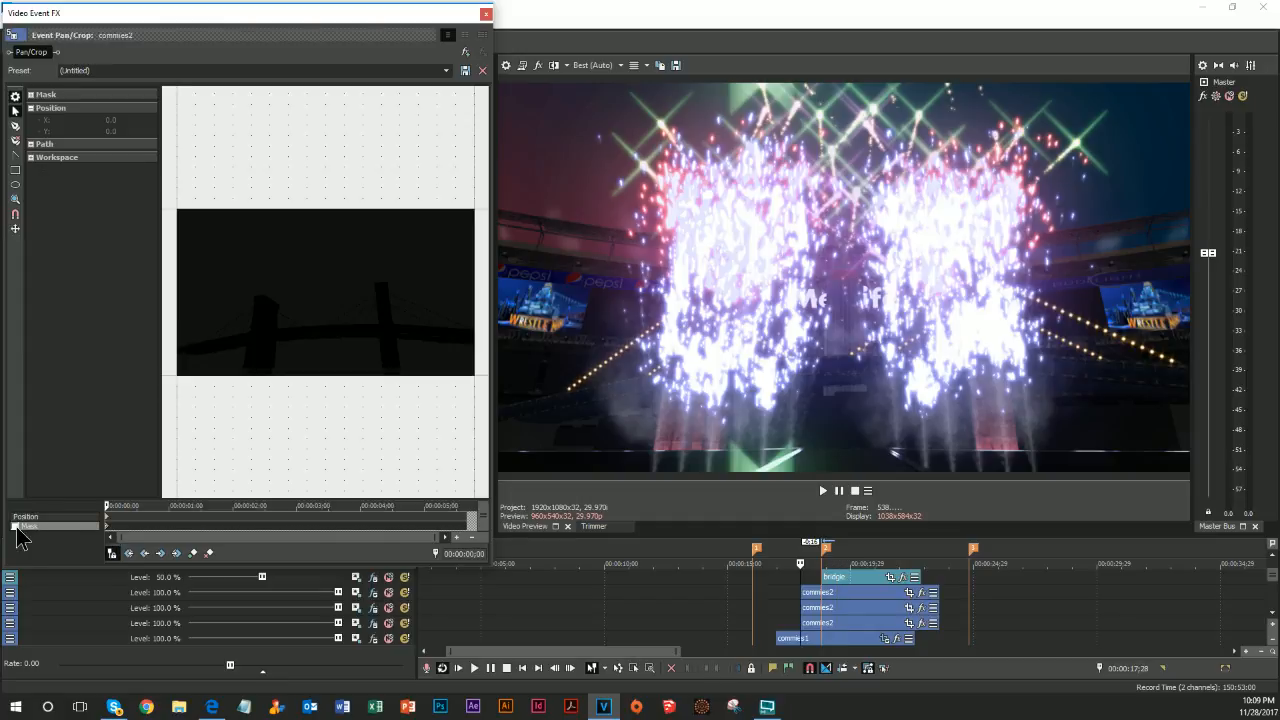
{"action": "left_click", "coordinate": [15, 170]}
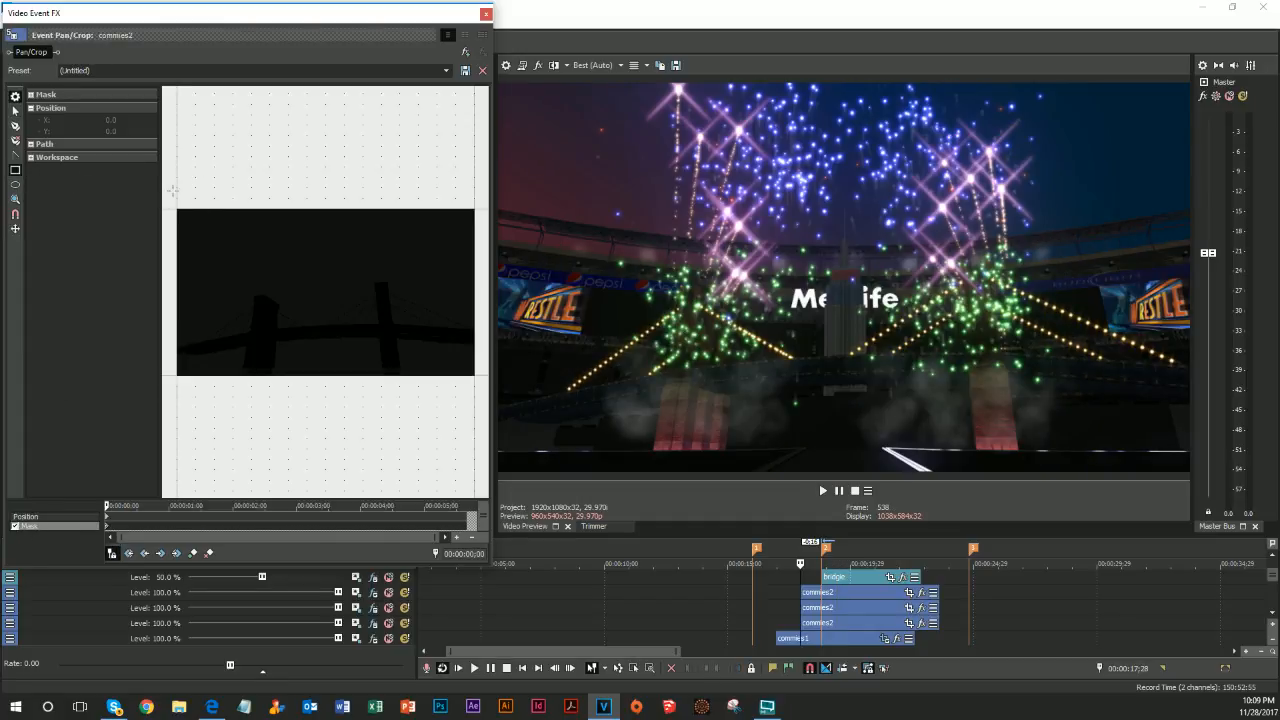
{"action": "left_click_drag", "start_coordinate": [172, 190], "coordinate": [488, 210]}
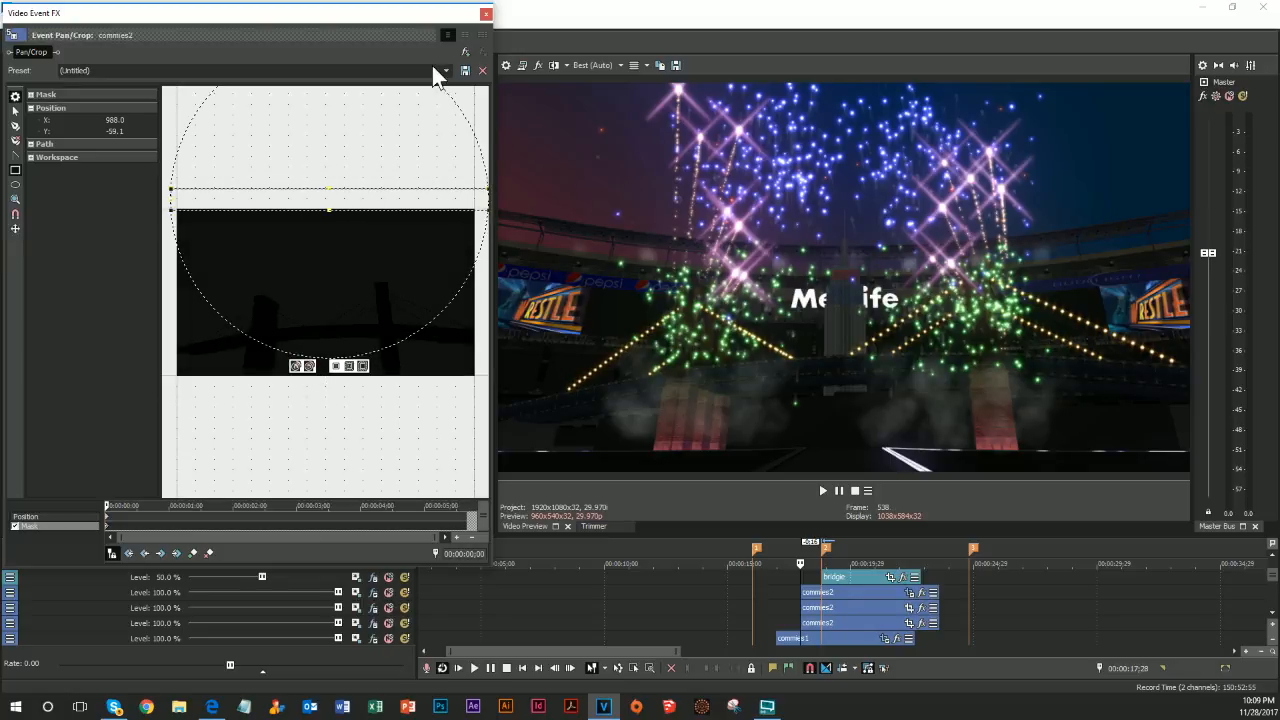
{"action": "left_click", "coordinate": [486, 16]}
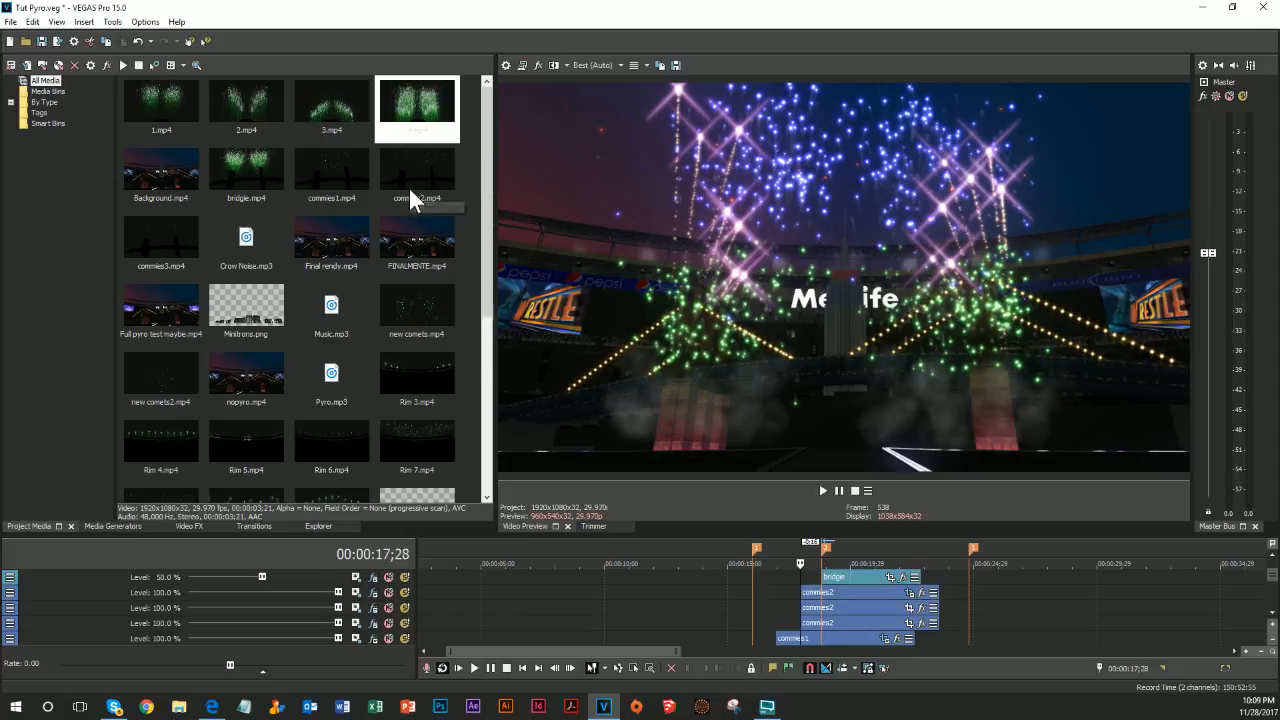
Step back and forth through the frames between 00:00:19;10 and 00:00:19;27 to examine the layered 4.mp4 and comet bursts
{"action": "left_click", "coordinate": [834, 578]}
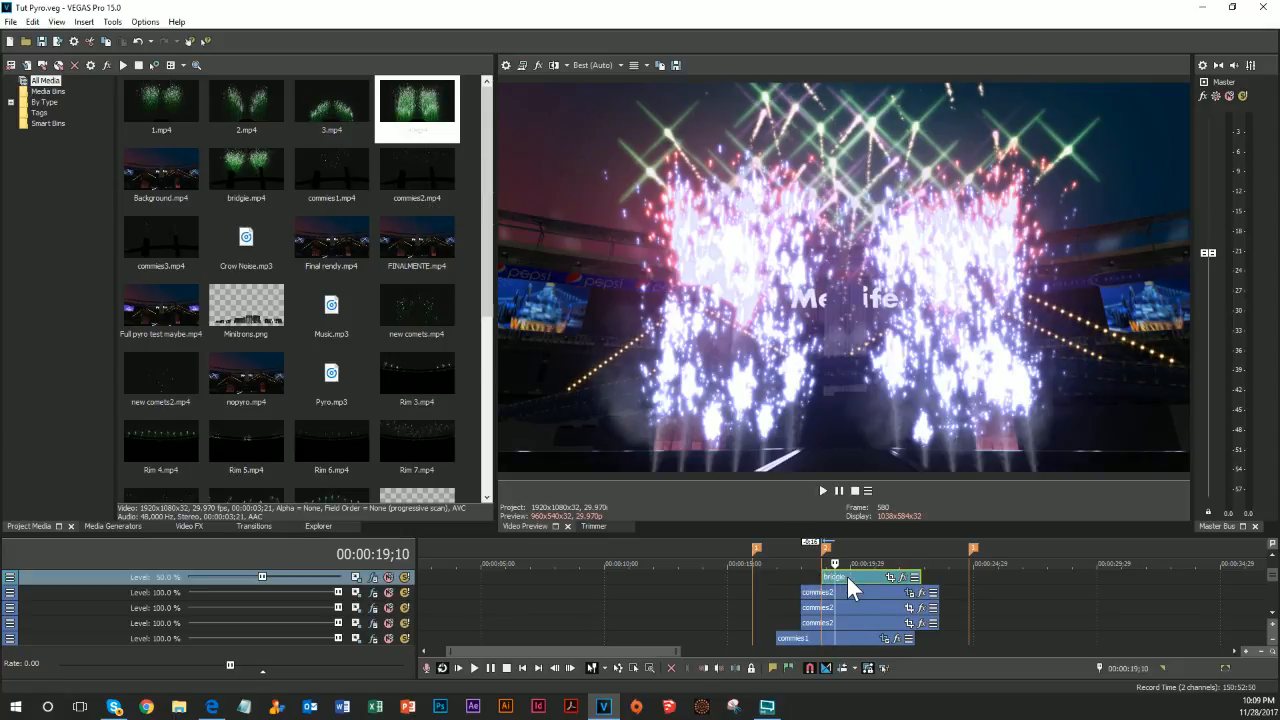
{"action": "left_click", "coordinate": [847, 577]}
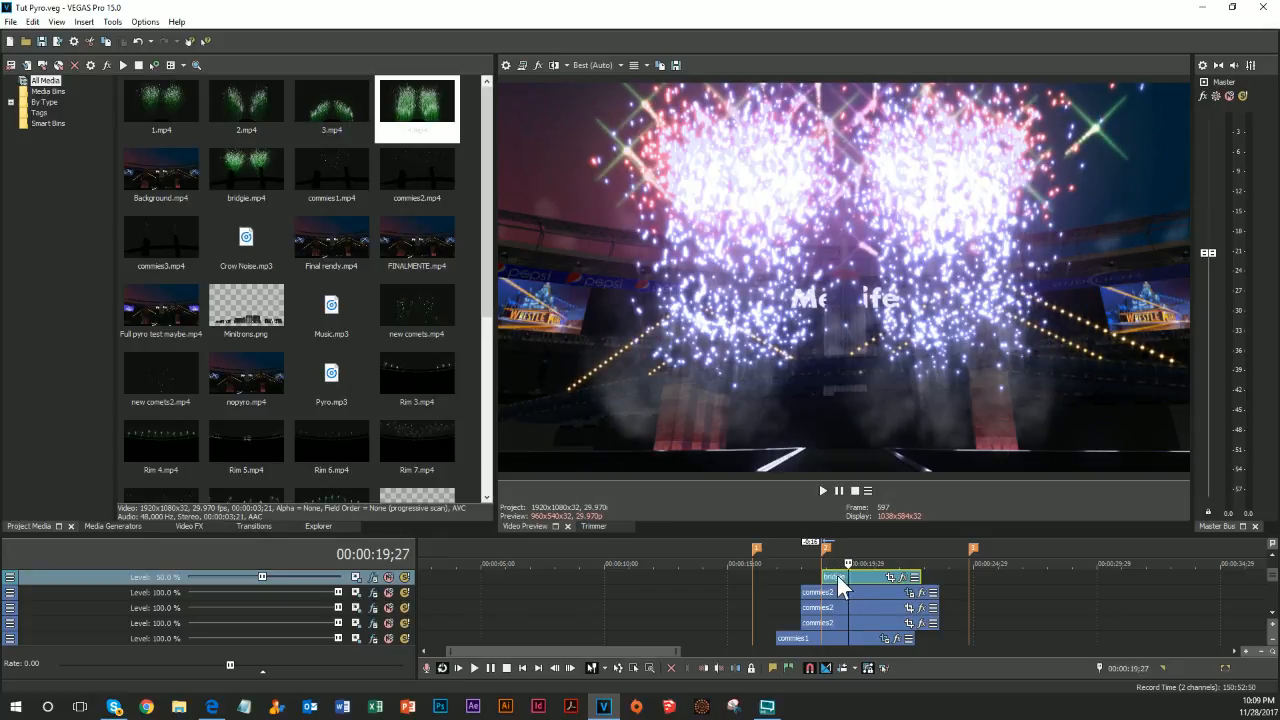
{"action": "key", "text": "Left"}
{"action": "key", "text": "Left"}
{"action": "key", "text": "Left"}
{"action": "key", "text": "Left"}
{"action": "key", "text": "Left"}
{"action": "key", "text": "Left"}
{"action": "key", "text": "Left"}
{"action": "key", "text": "Left"}
{"action": "key", "text": "Left"}
{"action": "key", "text": "Left"}
{"action": "key", "text": "Left"}
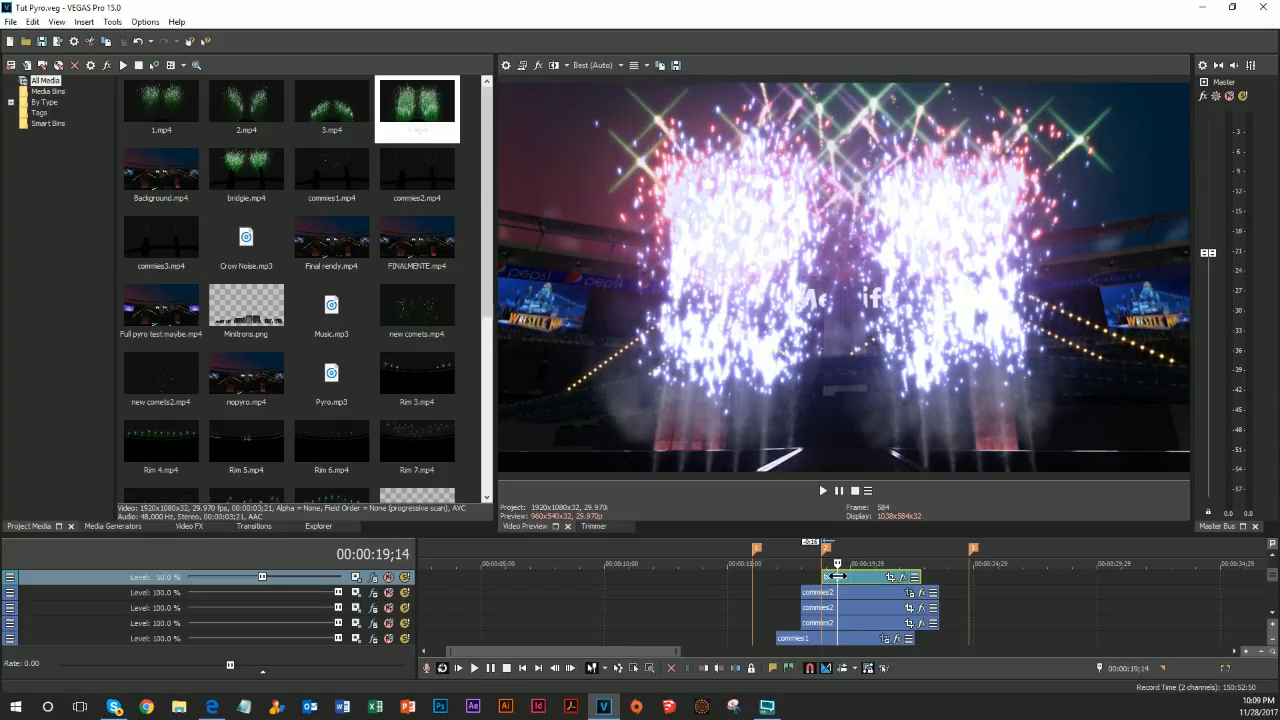
{"action": "key", "text": "Right"}
{"action": "key", "text": "Right"}
{"action": "key", "text": "Right"}
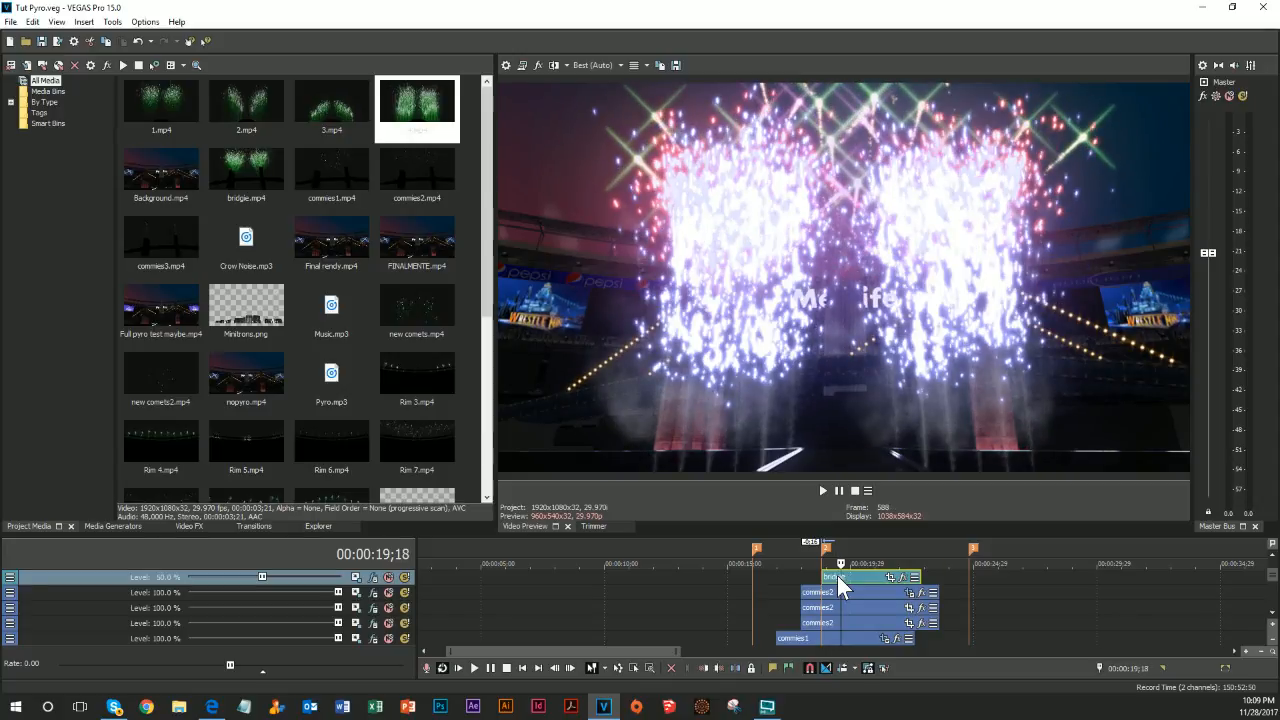
{"action": "key", "text": "Right"}
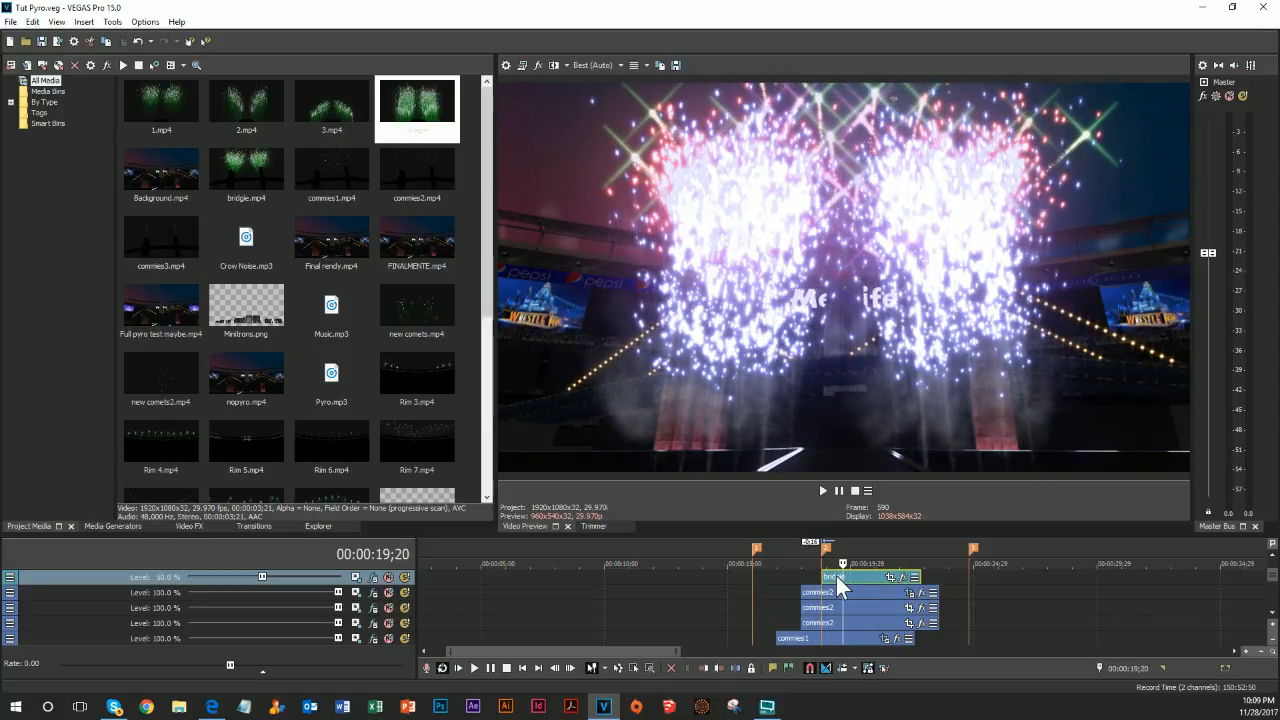
{"action": "key", "text": "Left"}
{"action": "key", "text": "Left"}
{"action": "key", "text": "Left"}
{"action": "key", "text": "Left"}
{"action": "key", "text": "Left"}
{"action": "key", "text": "Left"}
{"action": "key", "text": "Left"}
{"action": "key", "text": "Left"}
{"action": "key", "text": "Right"}
{"action": "key", "text": "Right"}
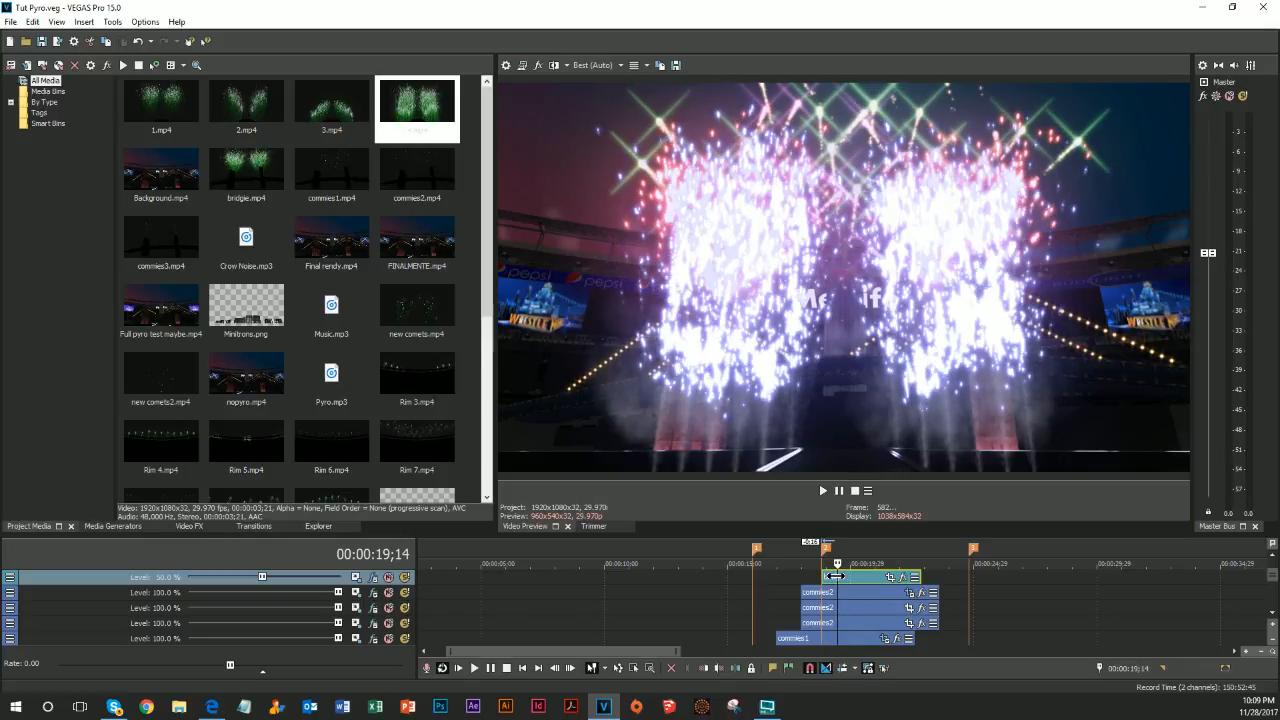
{"action": "key", "text": "Right"}
{"action": "key", "text": "Right"}
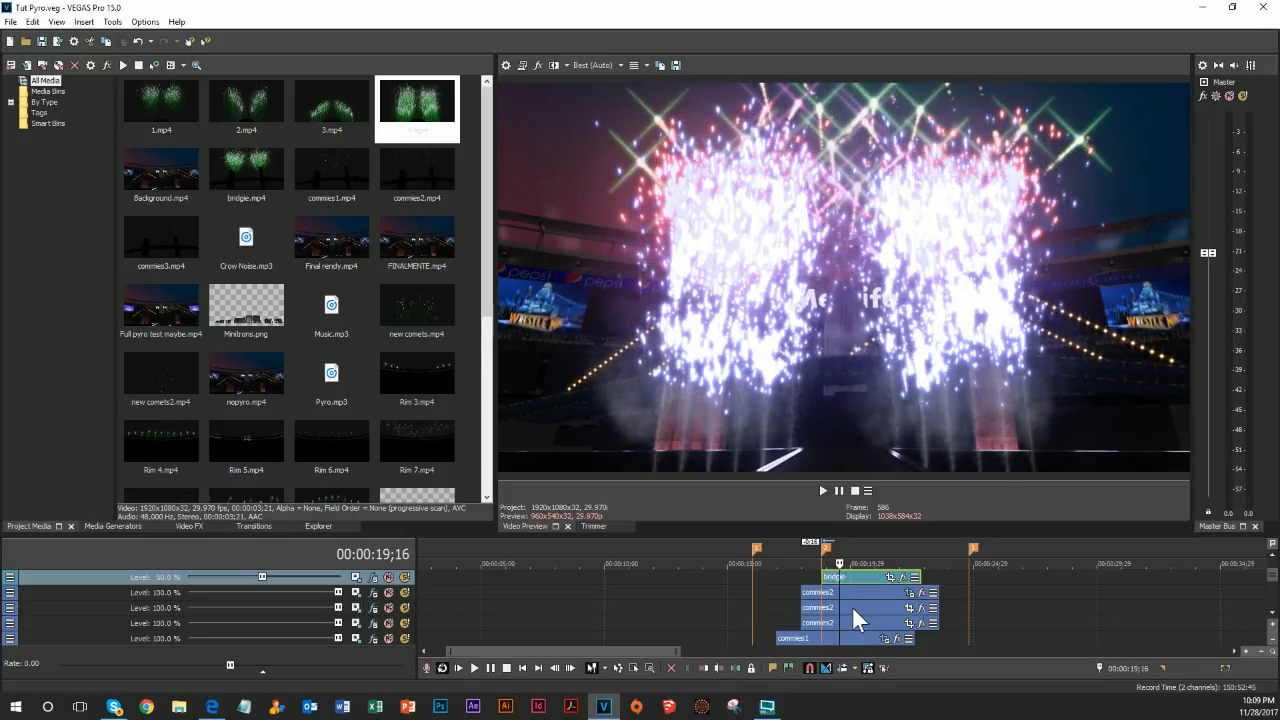
Insert a new video track above the two 4.mp4 tracks
{"action": "scroll", "coordinate": [830, 606], "scroll_direction": "up", "scroll_amount": 3}
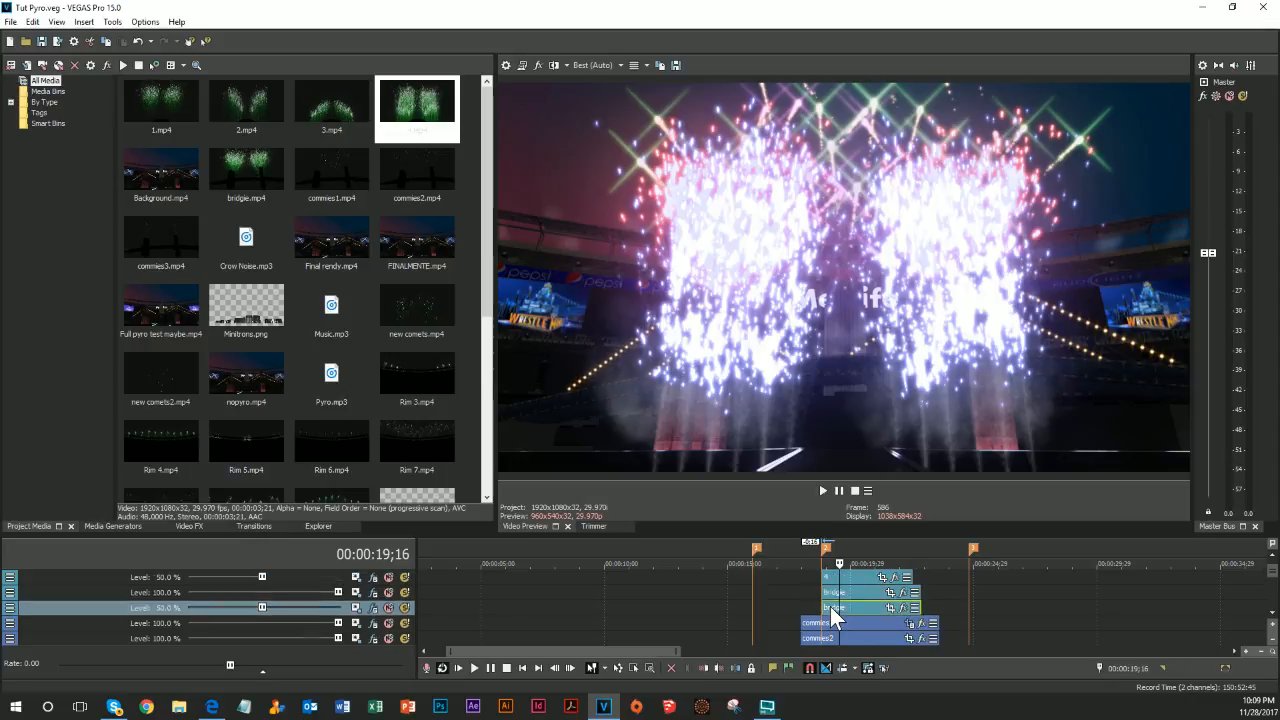
{"action": "right_click", "coordinate": [152, 577]}
{"action": "left_click", "coordinate": [206, 394]}
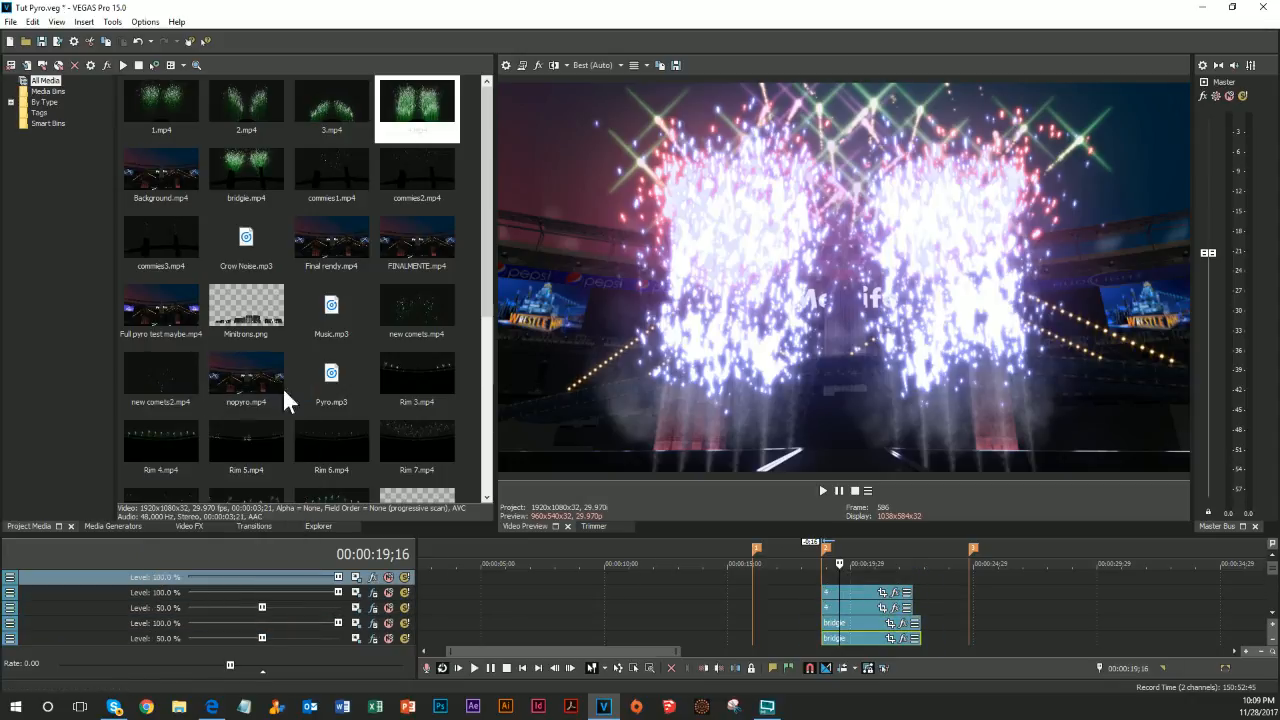
Place 1.mp4 on the new top track at 00:00:19;16 and delete the audio track added with it
{"action": "left_click_drag", "start_coordinate": [186, 108], "coordinate": [850, 578]}
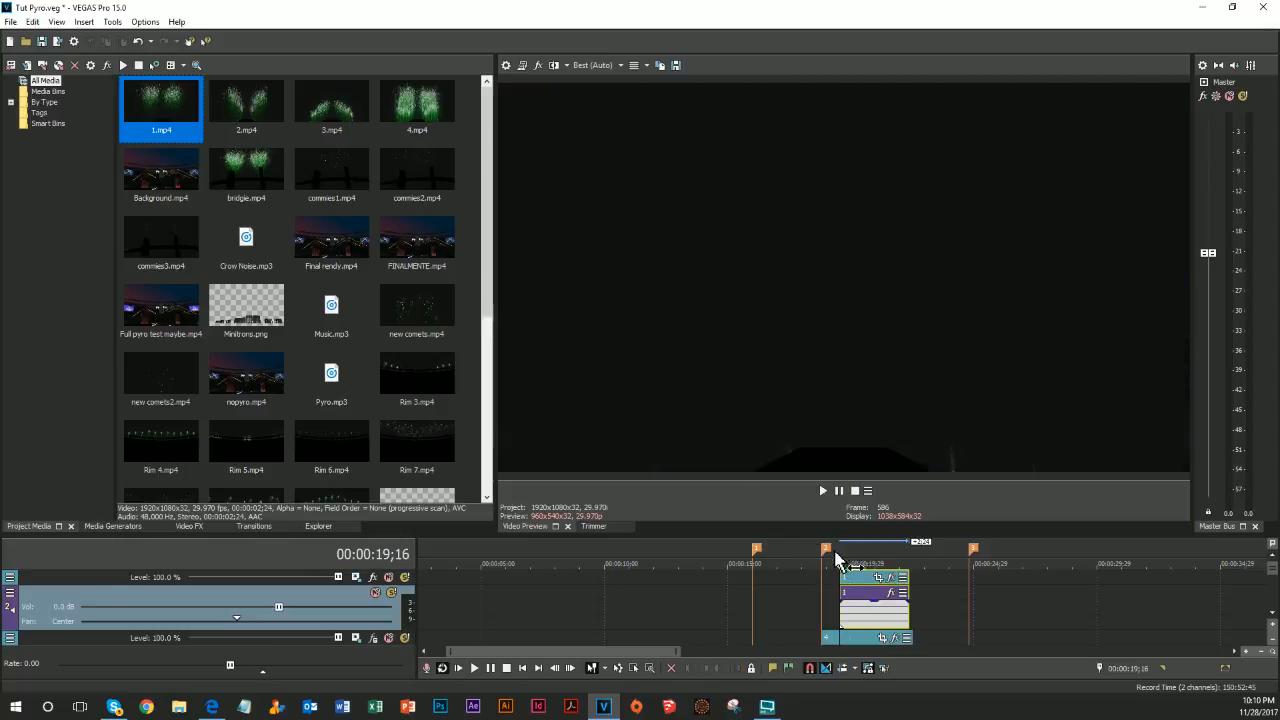
{"action": "right_click", "coordinate": [60, 603]}
{"action": "left_click", "coordinate": [127, 364]}
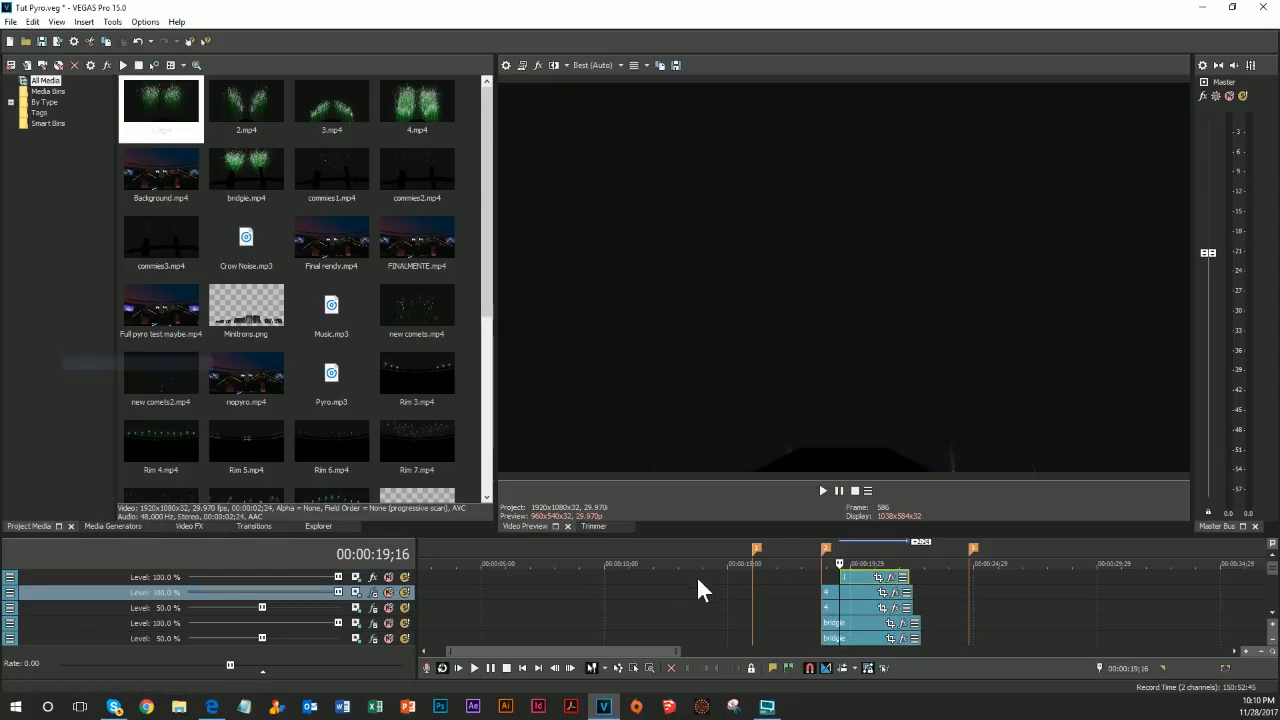
Add the VEGAS Chroma Keyer effect to the 1.mp4 track, with the playhead at 00:00:20;01 during the burst
{"action": "left_click", "coordinate": [852, 579]}
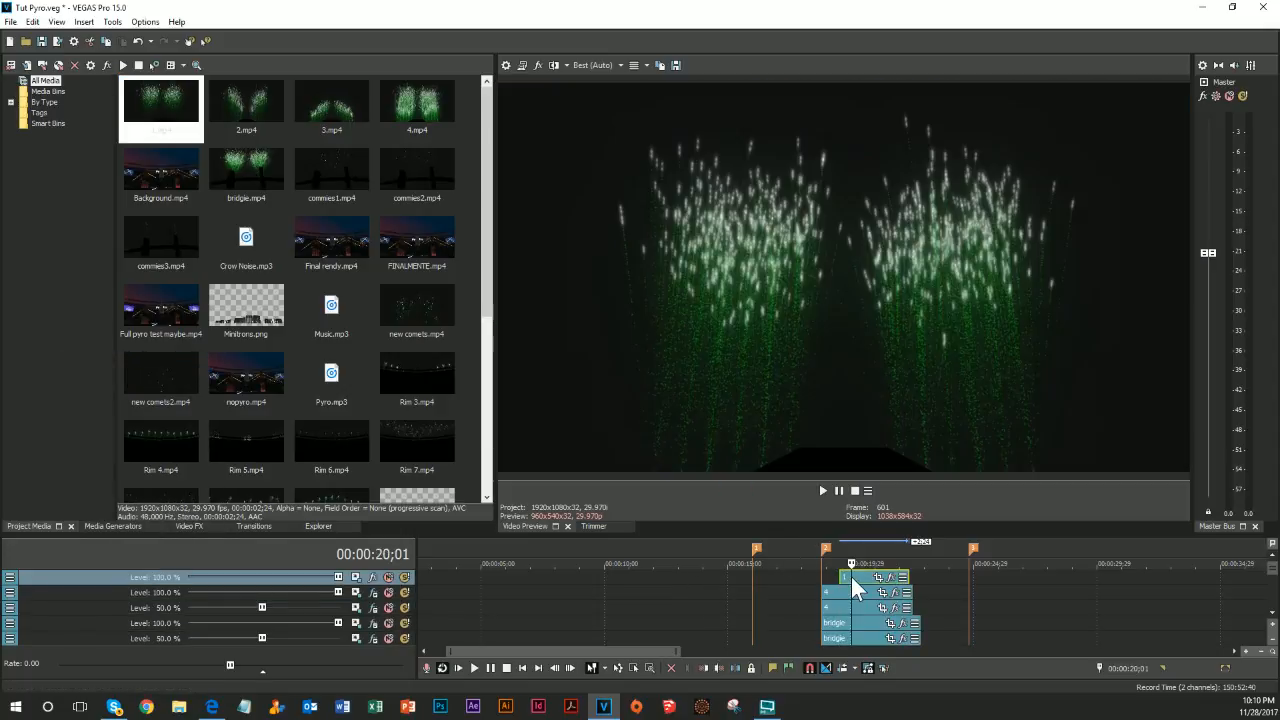
{"action": "left_click", "coordinate": [377, 576]}
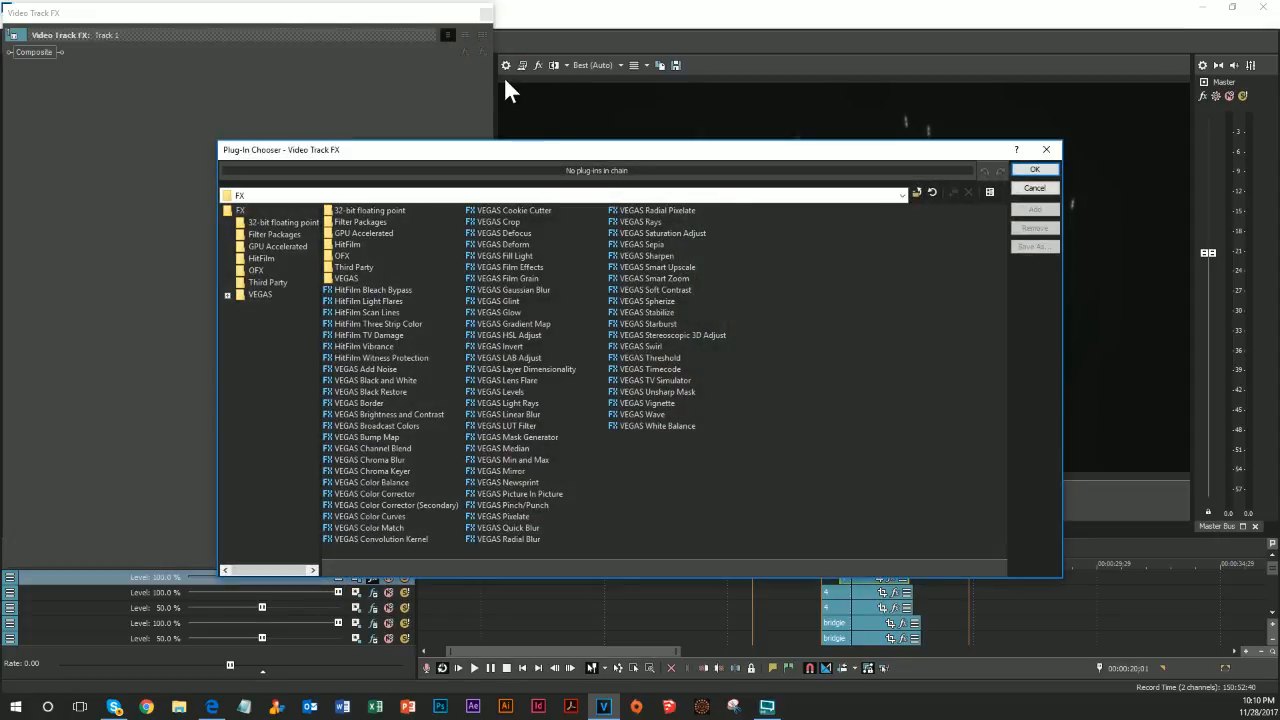
{"action": "left_click", "coordinate": [394, 472]}
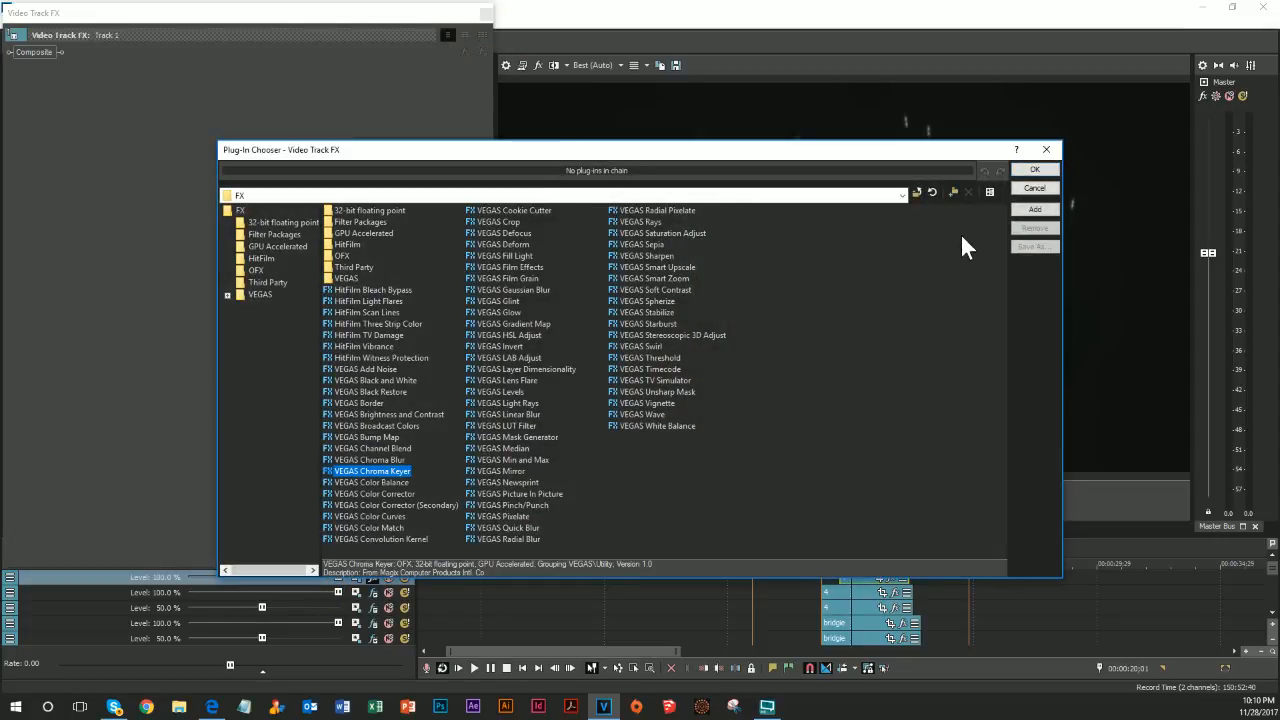
{"action": "left_click", "coordinate": [1034, 209]}
{"action": "left_click", "coordinate": [1034, 169]}
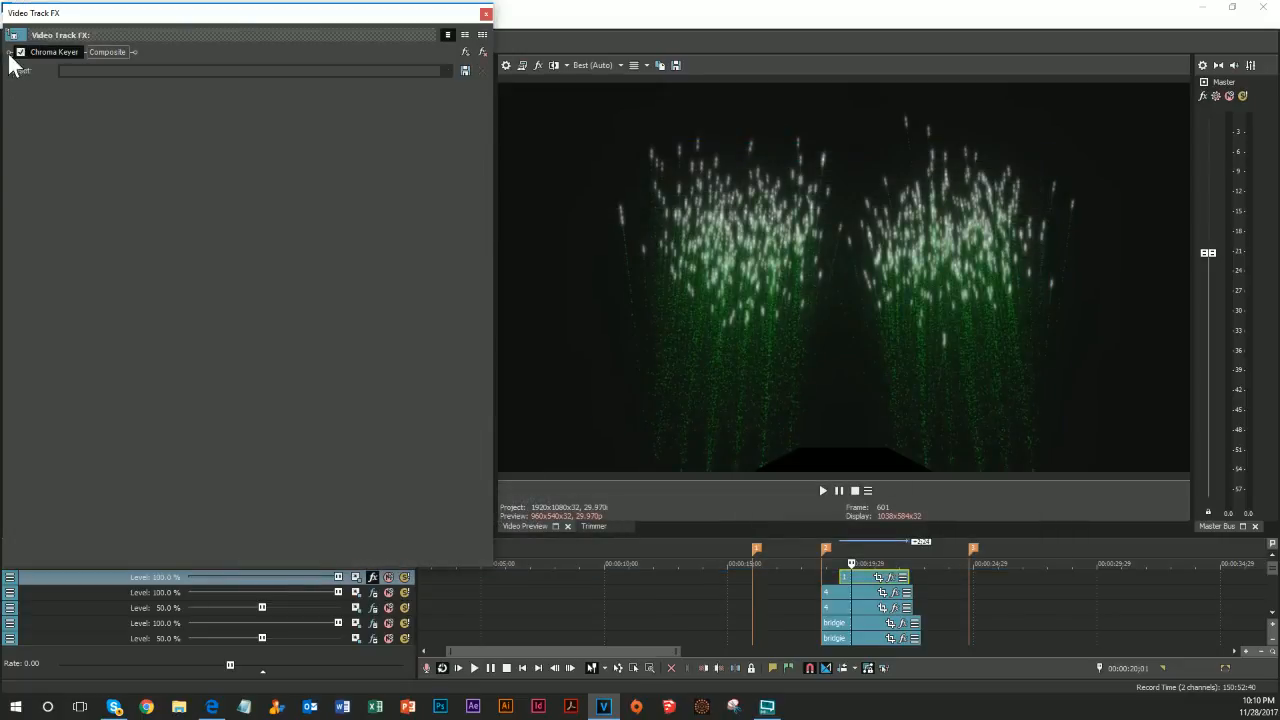
Sample the dark background of the 1.mp4 preview as the Chroma Keyer color with the key bypassed, and re-enable the effect
{"action": "left_click", "coordinate": [16, 112]}
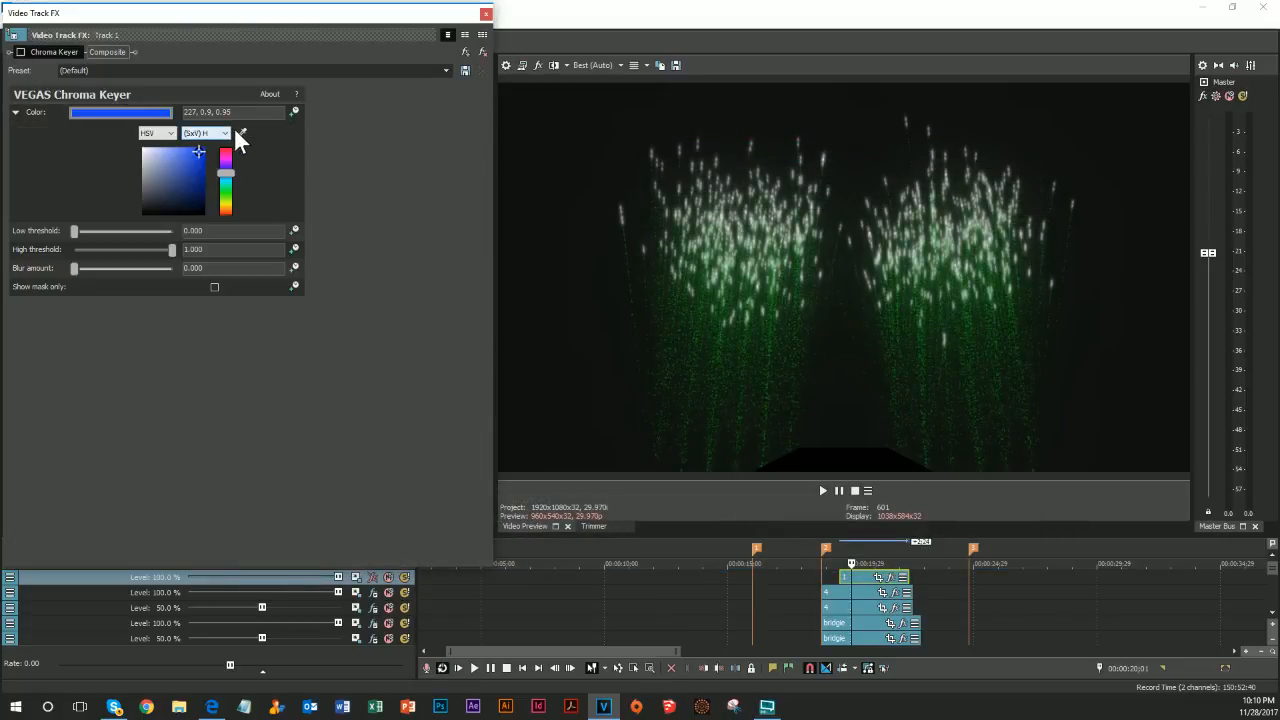
{"action": "left_click", "coordinate": [239, 131]}
{"action": "left_click", "coordinate": [511, 89]}
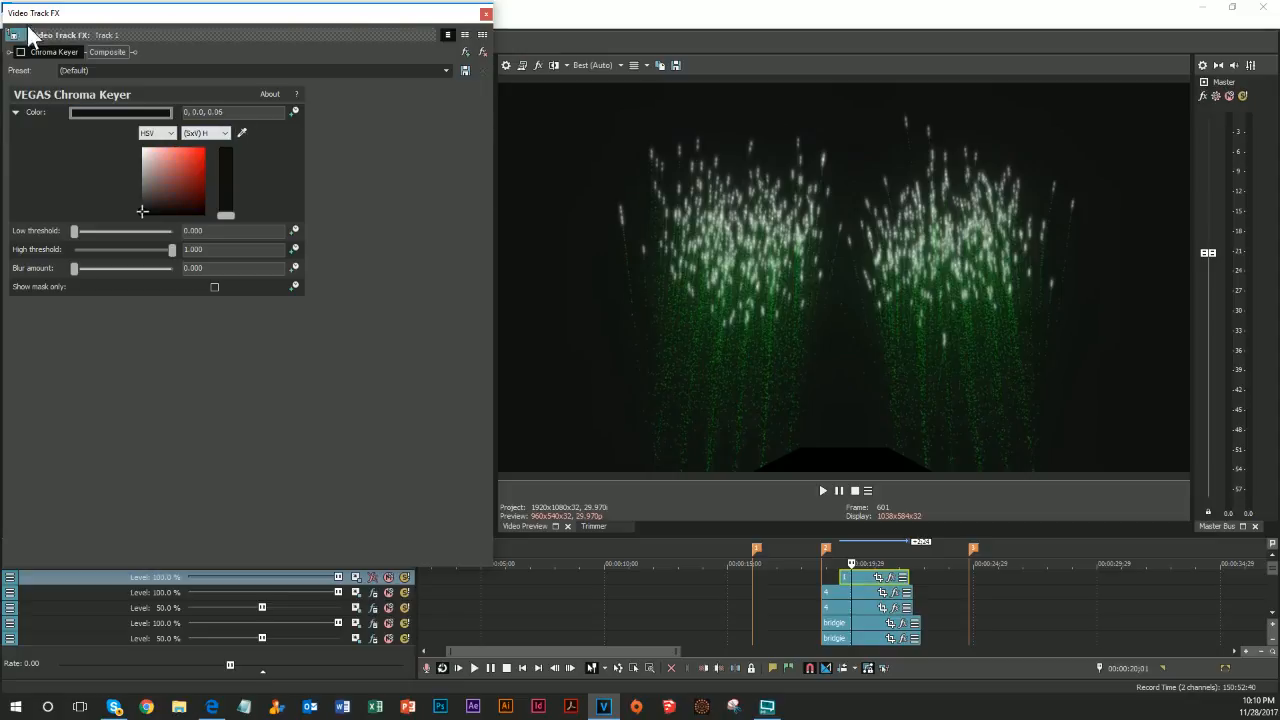
{"action": "left_click", "coordinate": [20, 52]}
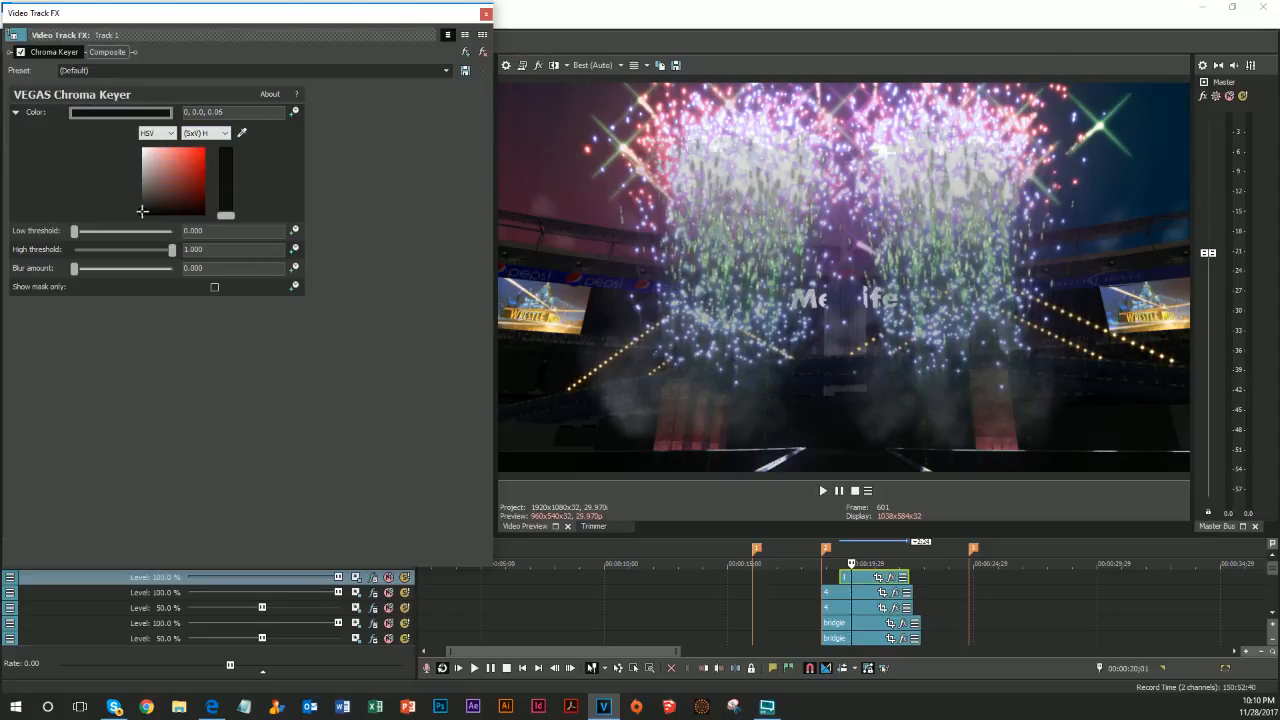
Show only the Chroma Keyer mask, solo the 1.mp4 track, and raise the low threshold to about 0.238
{"action": "left_click", "coordinate": [214, 287]}
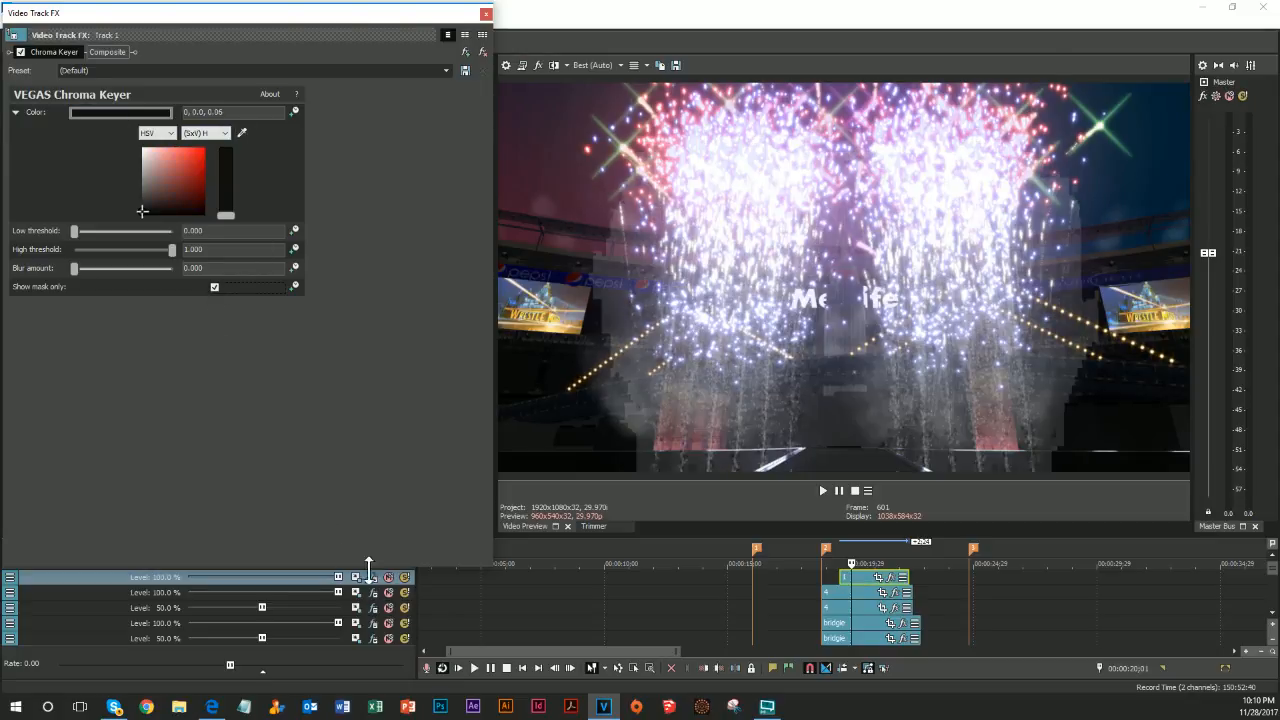
{"action": "left_click", "coordinate": [404, 577]}
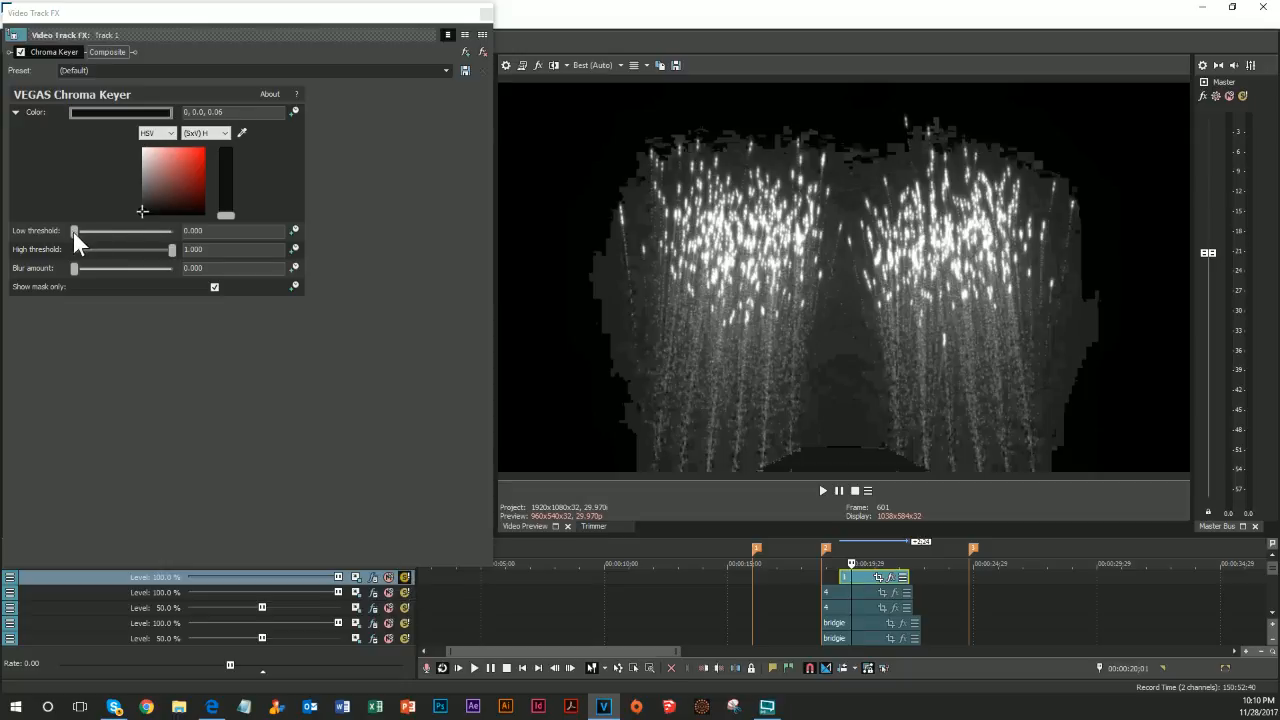
{"action": "left_click_drag", "start_coordinate": [73, 232], "coordinate": [100, 246]}
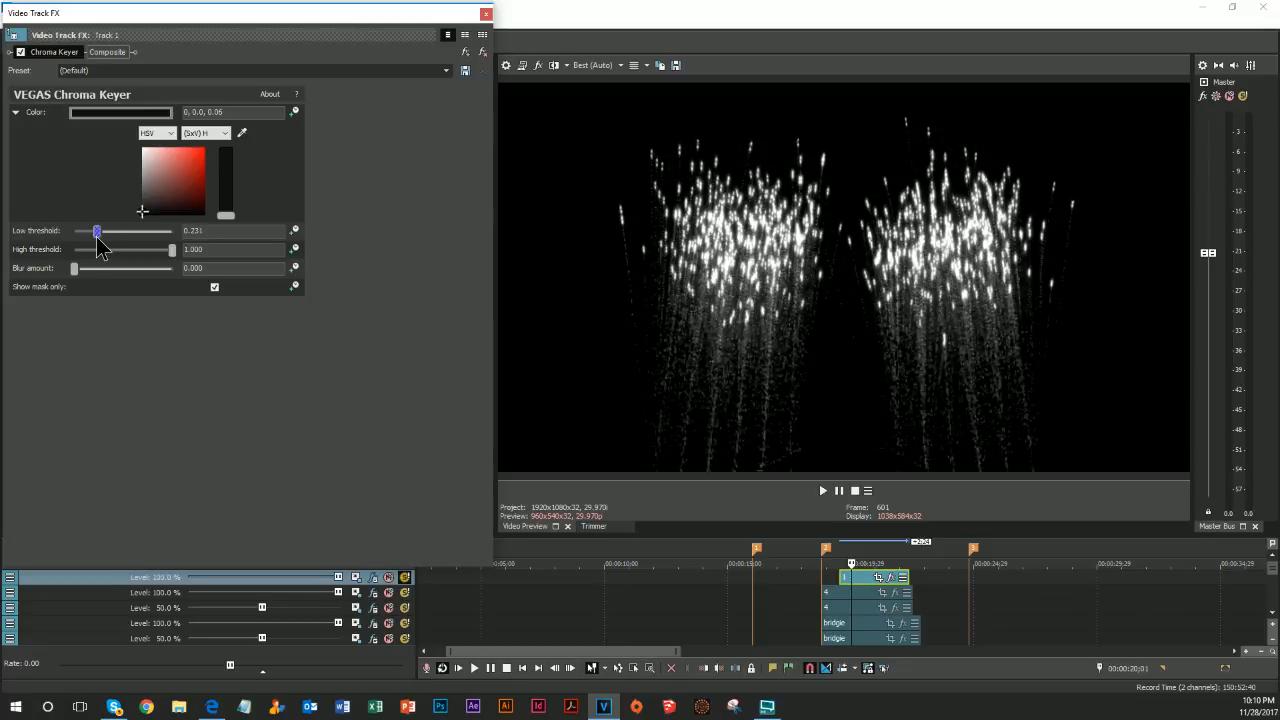
Add a white VEGAS Glow to the 1.mp4 track with intensity about 1.361 and glow percent about 0.013
{"action": "left_click", "coordinate": [465, 52]}
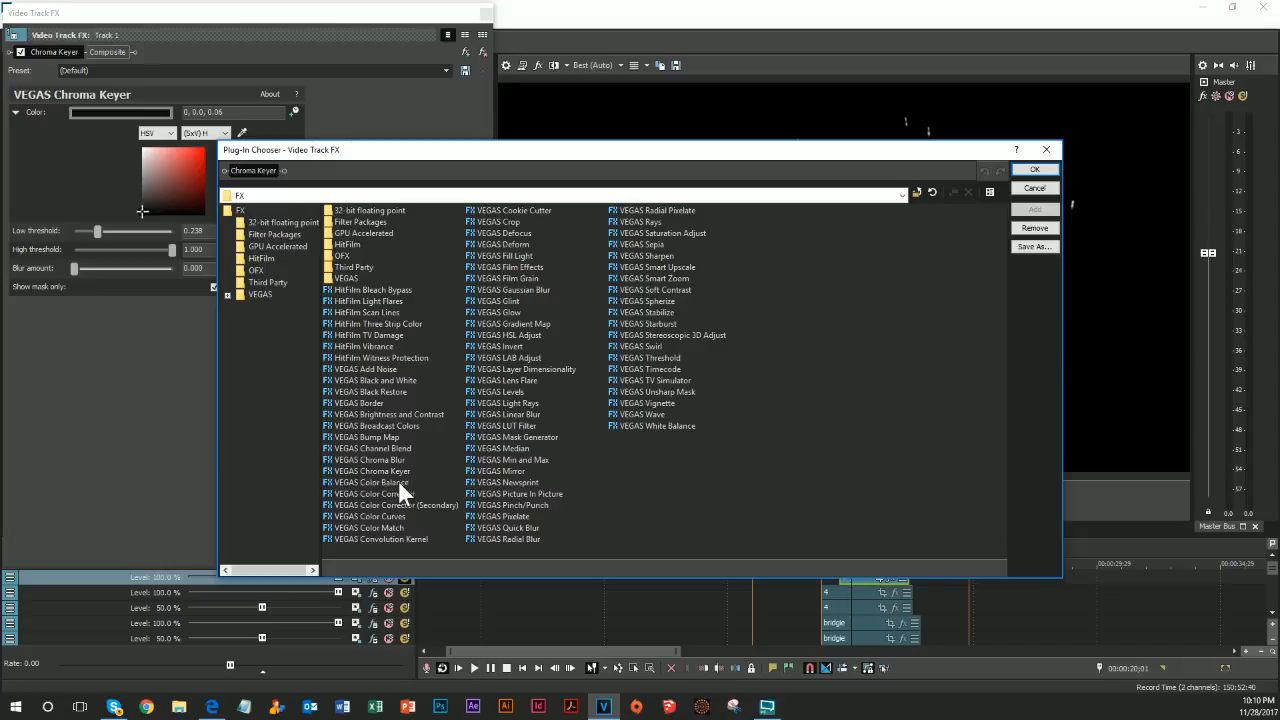
{"action": "left_click", "coordinate": [510, 313]}
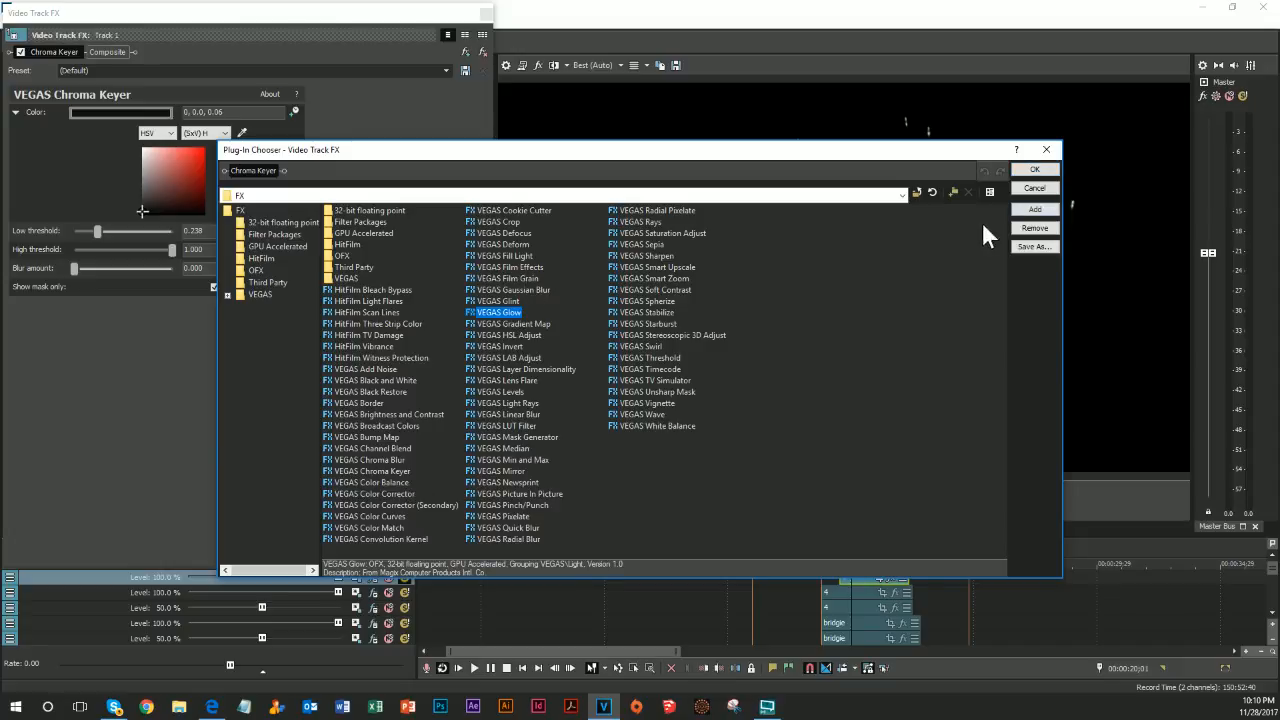
{"action": "left_click", "coordinate": [1017, 210]}
{"action": "left_click", "coordinate": [1029, 172]}
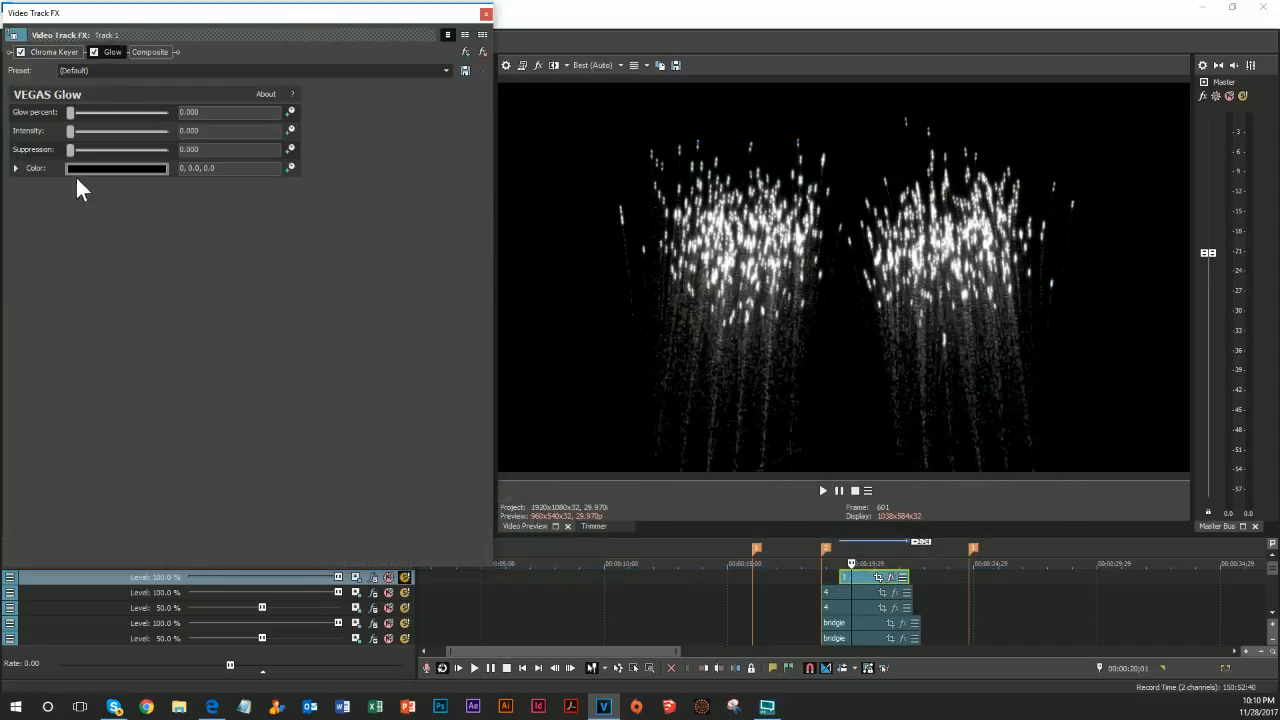
{"action": "left_click", "coordinate": [17, 169]}
{"action": "left_click_drag", "start_coordinate": [179, 238], "coordinate": [130, 192]}
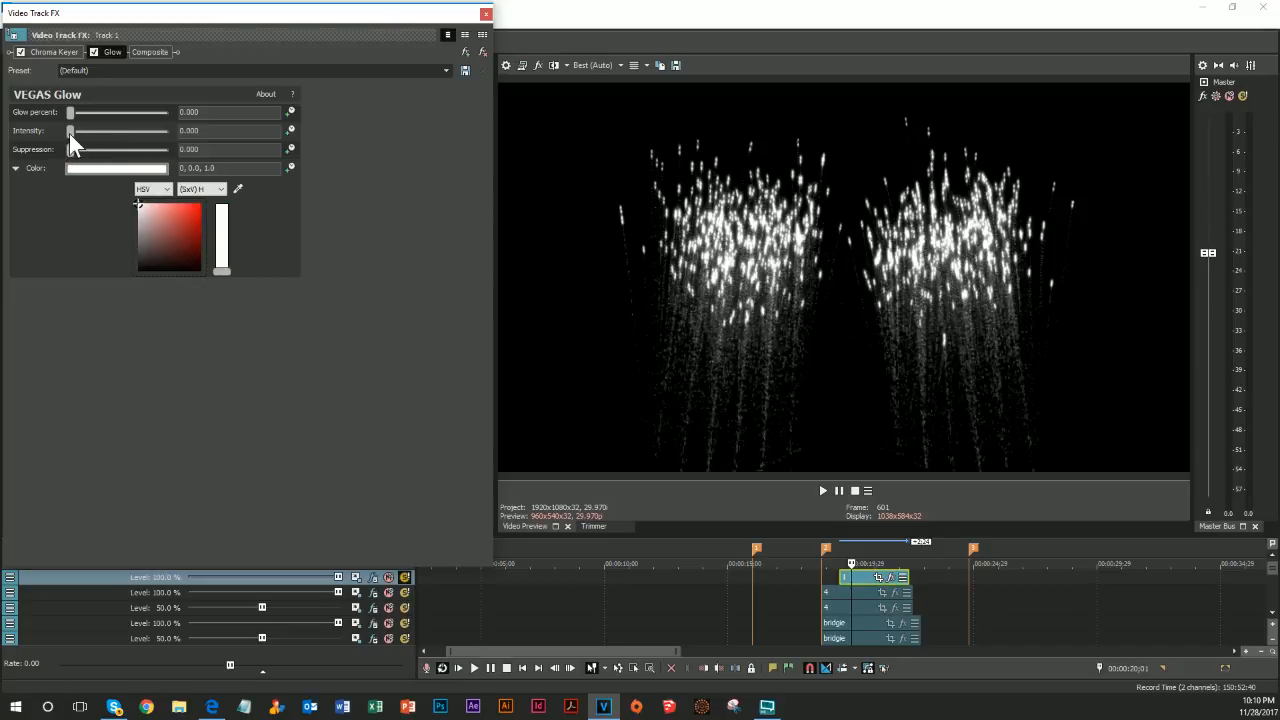
{"action": "left_click_drag", "start_coordinate": [69, 134], "coordinate": [73, 125]}
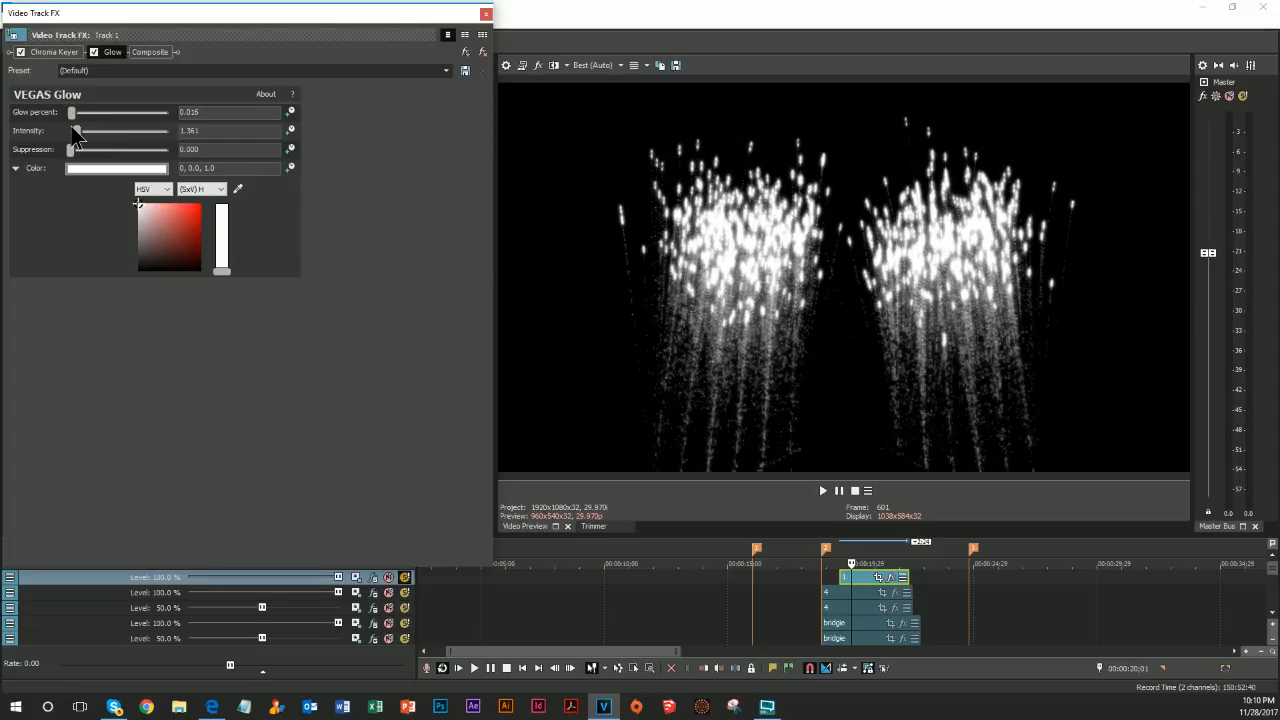
Add a second white VEGAS Glow to the 1.mp4 track with intensity about 0.816 and glow percent about 0.966
{"action": "left_click", "coordinate": [465, 52]}
{"action": "left_click", "coordinate": [515, 313]}
{"action": "left_click", "coordinate": [1034, 209]}
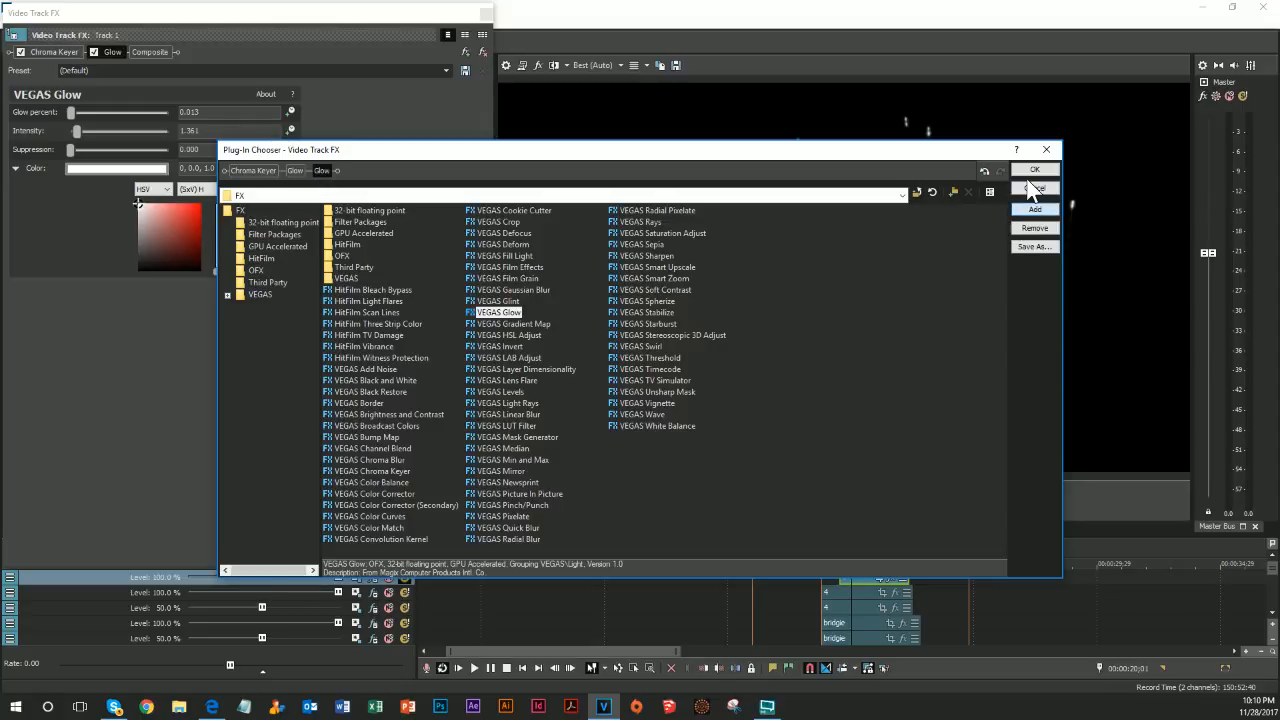
{"action": "left_click", "coordinate": [1034, 170]}
{"action": "left_click", "coordinate": [16, 169]}
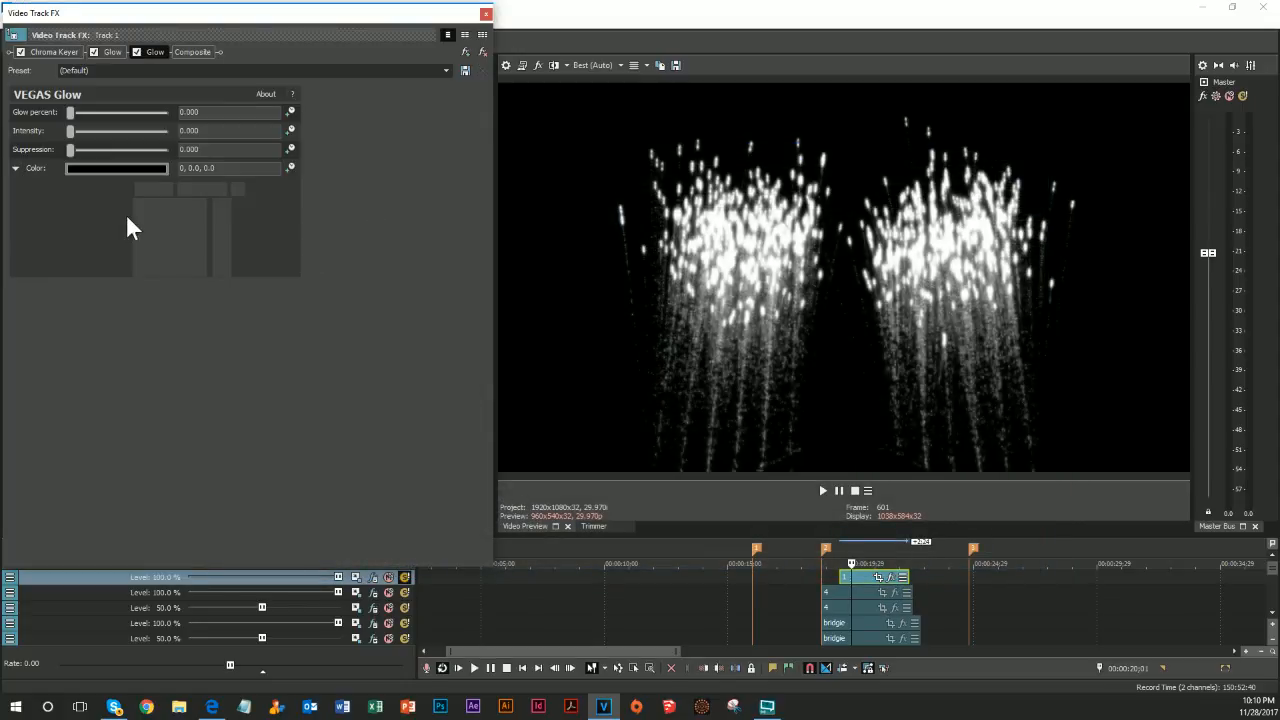
{"action": "left_click", "coordinate": [138, 204]}
{"action": "left_click_drag", "start_coordinate": [72, 134], "coordinate": [165, 122]}
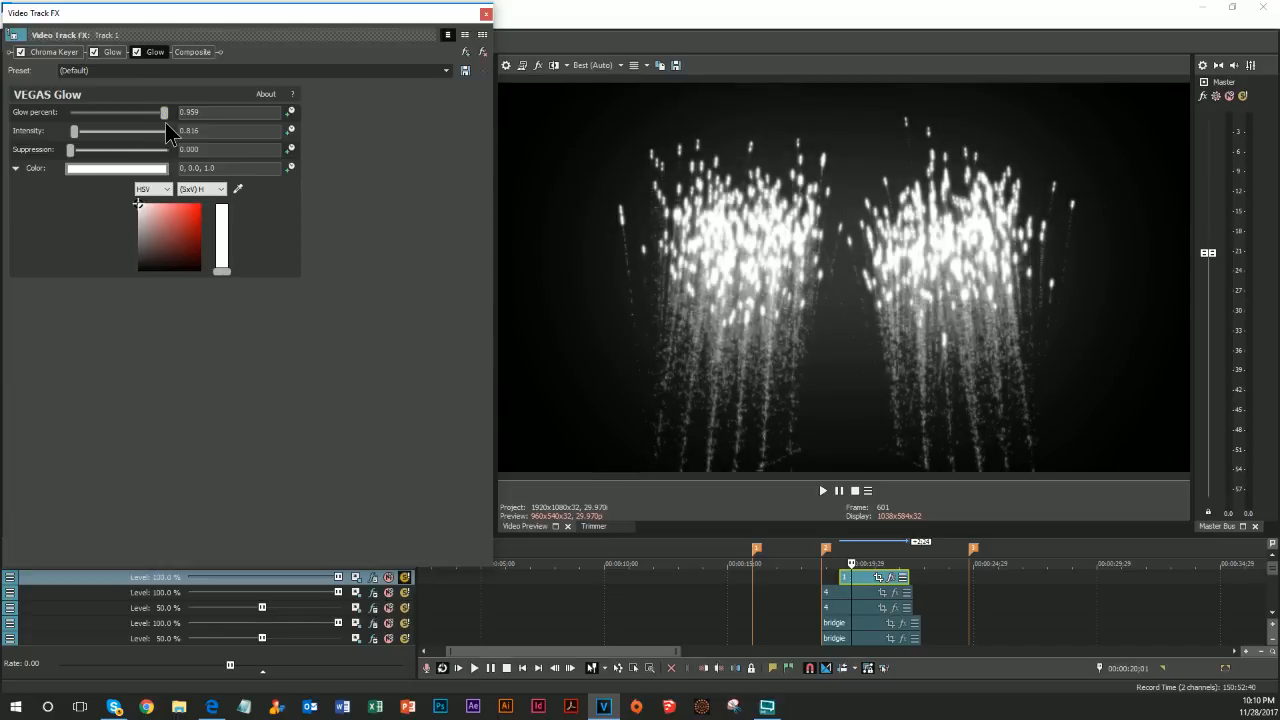
Add VEGAS Color Balance after the glows on the 1.mp4 track, slightly adjust its blue and red, and close the track effects
{"action": "left_click", "coordinate": [464, 51]}
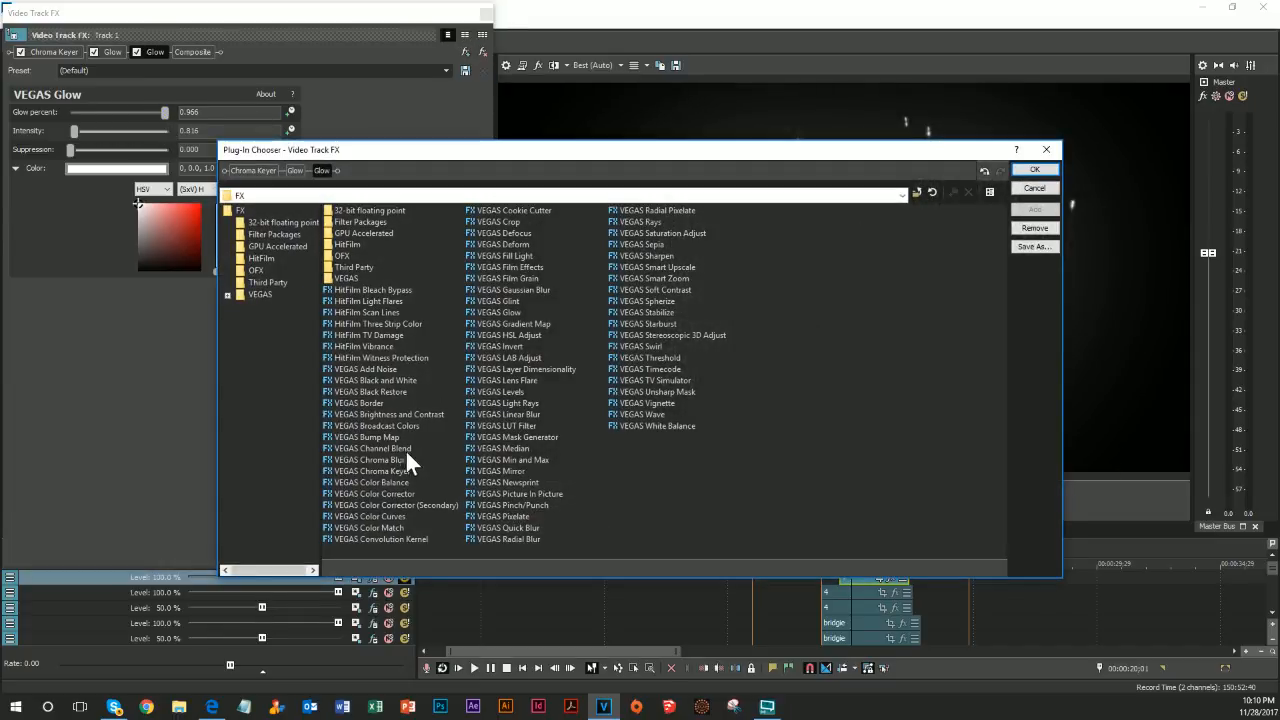
{"action": "left_click", "coordinate": [402, 485]}
{"action": "left_click", "coordinate": [1034, 209]}
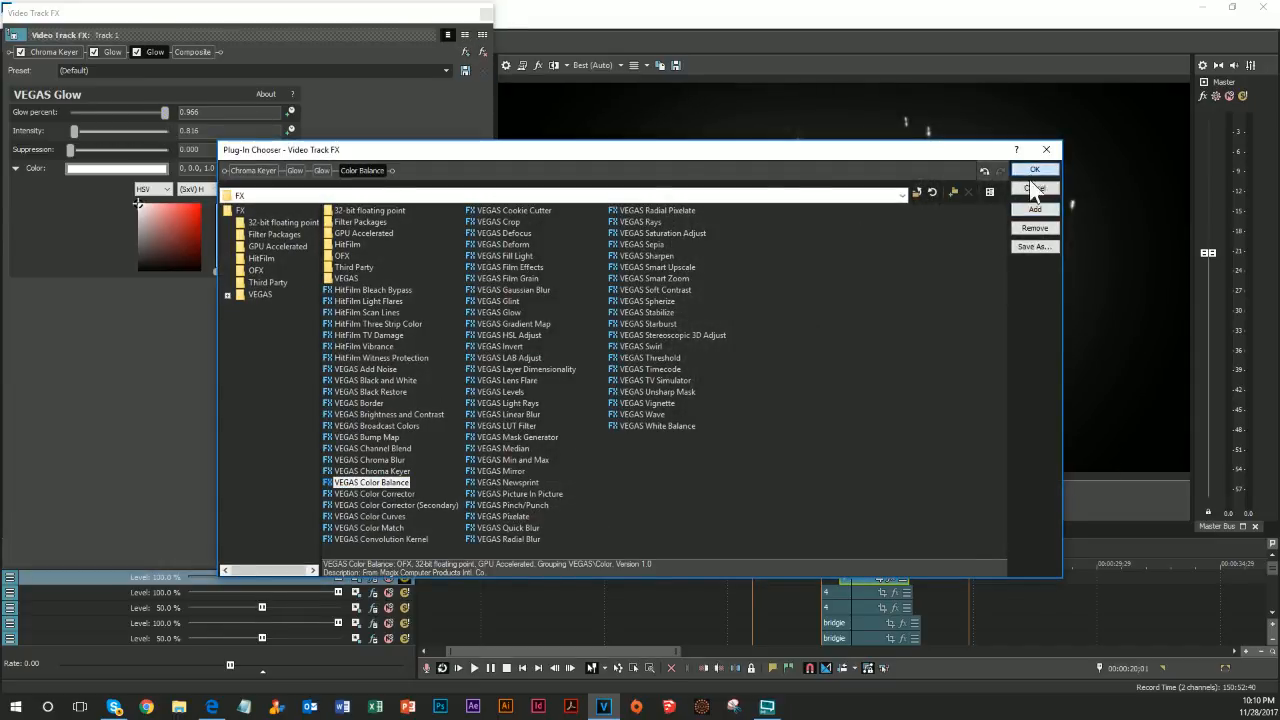
{"action": "left_click", "coordinate": [1034, 169]}
{"action": "left_click", "coordinate": [94, 149]}
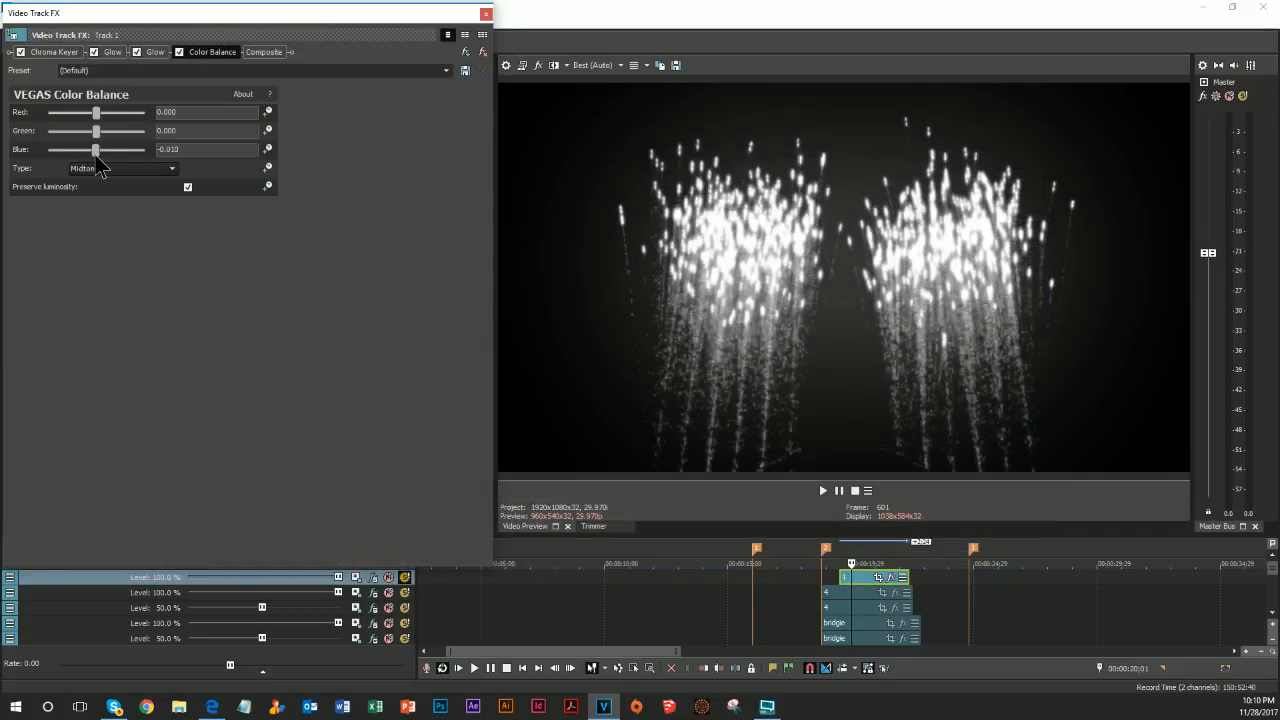
{"action": "left_click_drag", "start_coordinate": [97, 112], "coordinate": [98, 114]}
{"action": "left_click", "coordinate": [486, 14]}
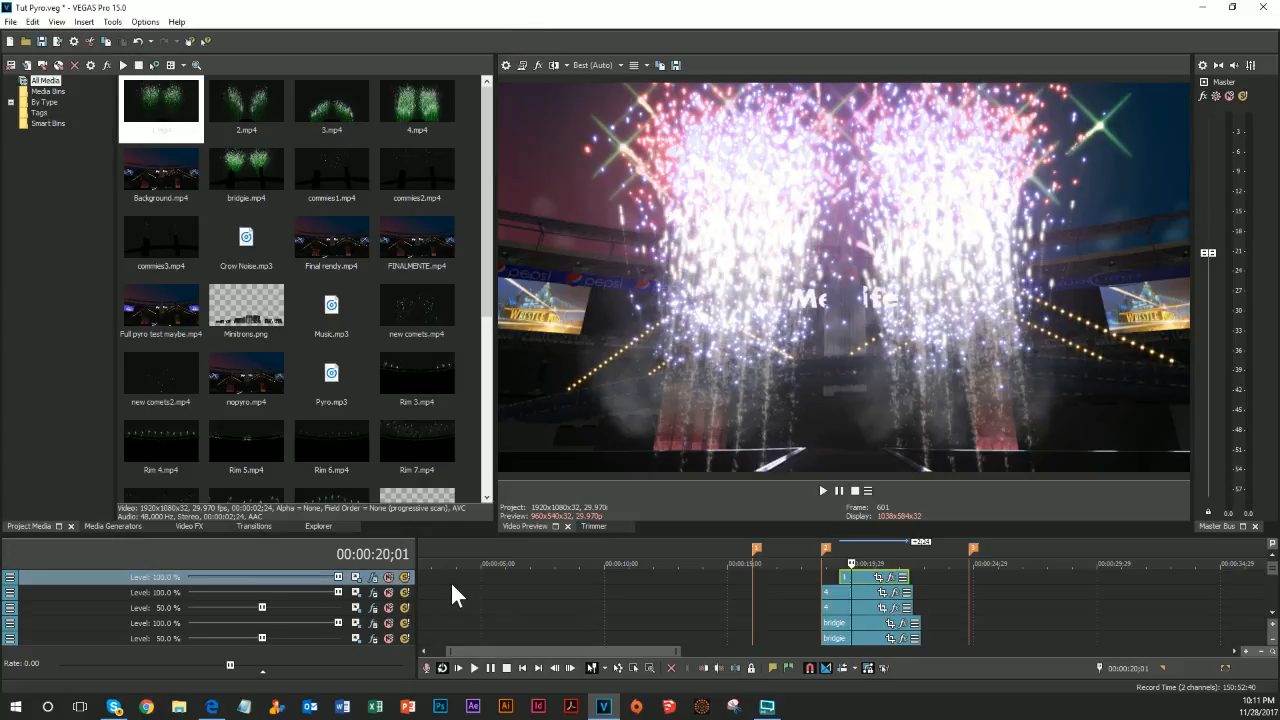
Step frame by frame from 00:00:19;00 to 00:00:20;07 to examine how the 1.mp4 burst follows the 4.mp4 bursts
{"action": "left_click", "coordinate": [826, 576]}
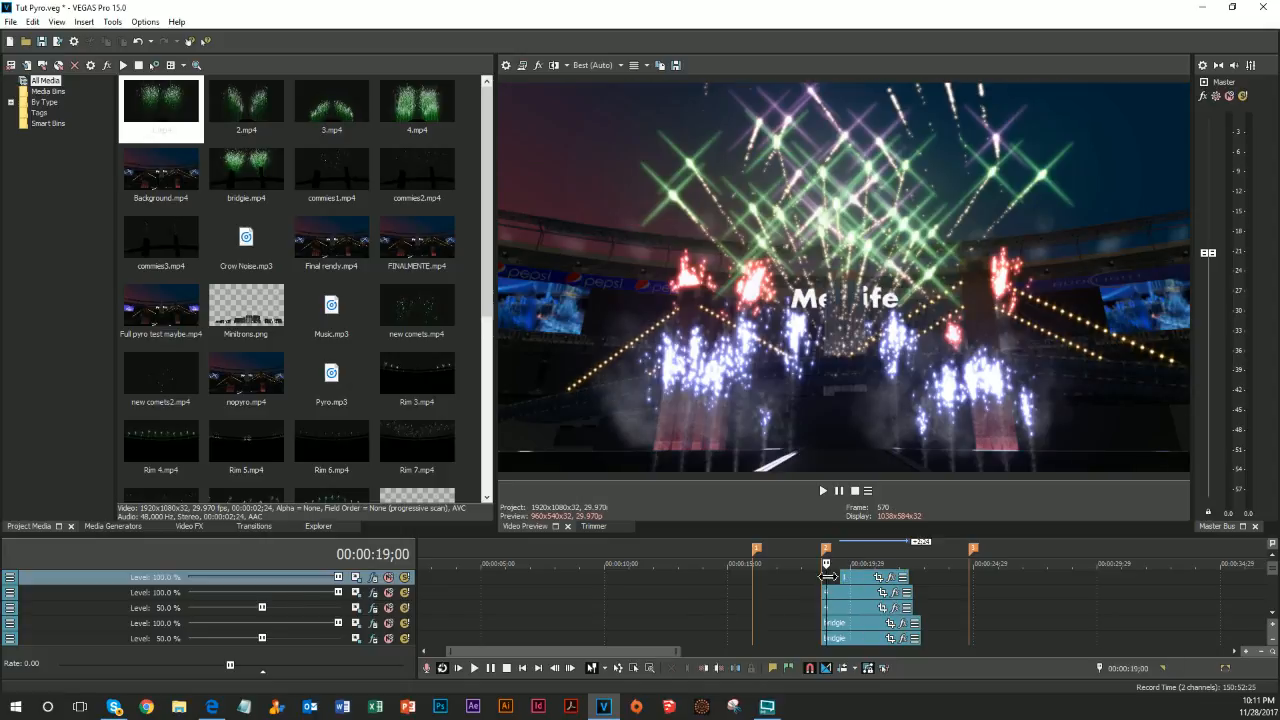
{"action": "key", "text": "Right"}
{"action": "key", "text": "Right"}
{"action": "key", "text": "Right"}
{"action": "key", "text": "Right"}
{"action": "key", "text": "Right"}
{"action": "key", "text": "Right"}
{"action": "key", "text": "Right"}
{"action": "key", "text": "Right"}
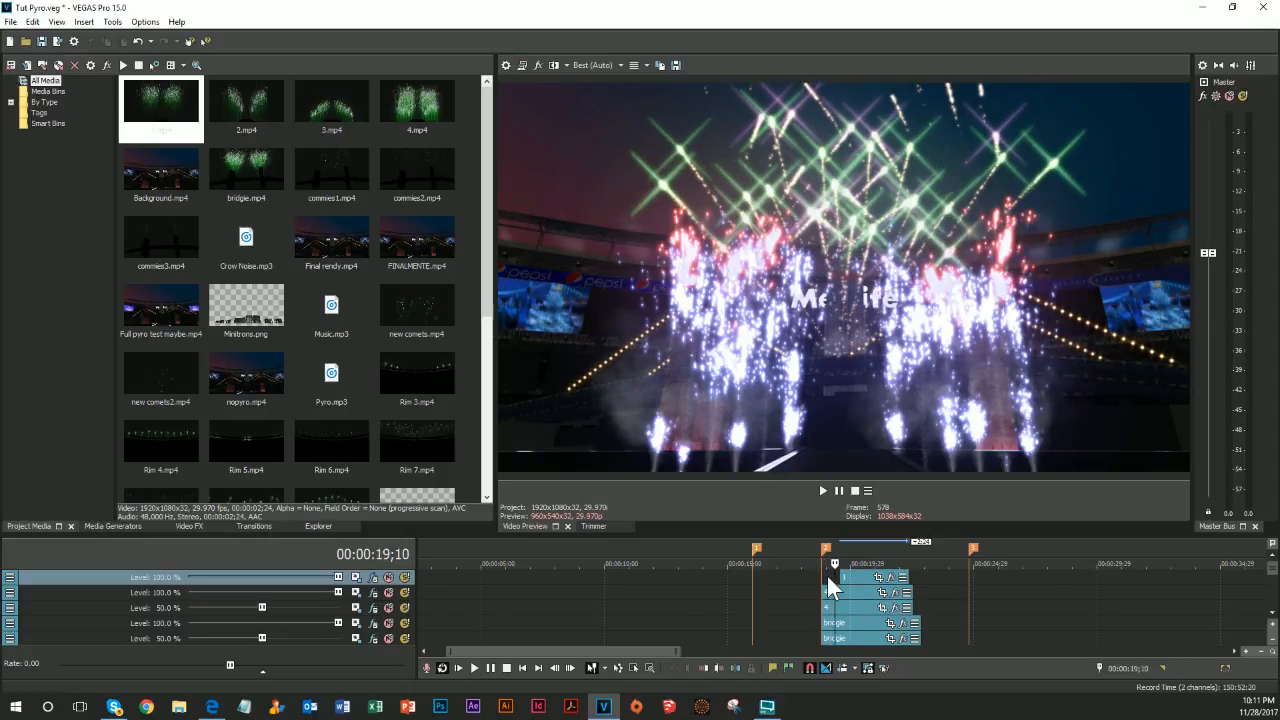
{"action": "key", "text": "Right"}
{"action": "key", "text": "Right"}
{"action": "key", "text": "Right"}
{"action": "key", "text": "Right"}
{"action": "key", "text": "Right"}
{"action": "key", "text": "Right"}
{"action": "key", "text": "Right"}
{"action": "key", "text": "Right"}
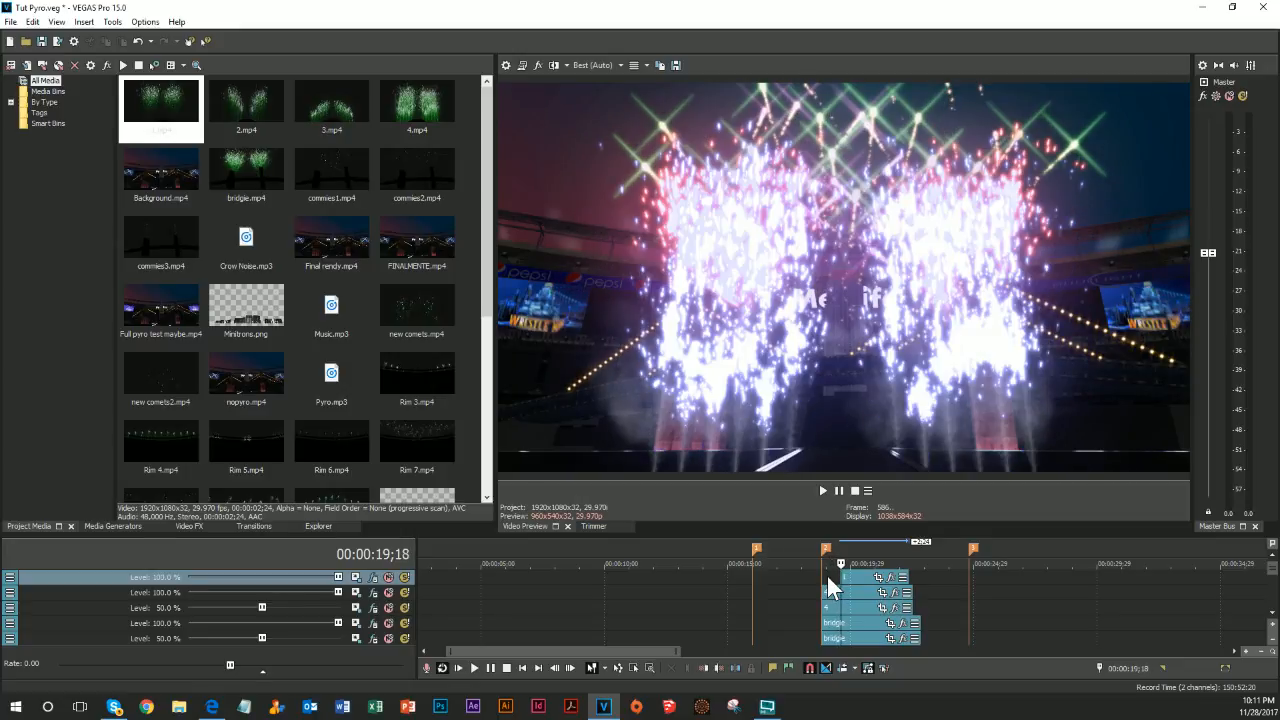
{"action": "key", "text": "Right"}
{"action": "key", "text": "Right"}
{"action": "key", "text": "Right"}
{"action": "key", "text": "Right"}
{"action": "key", "text": "Right"}
{"action": "key", "text": "Right"}
{"action": "key", "text": "Right"}
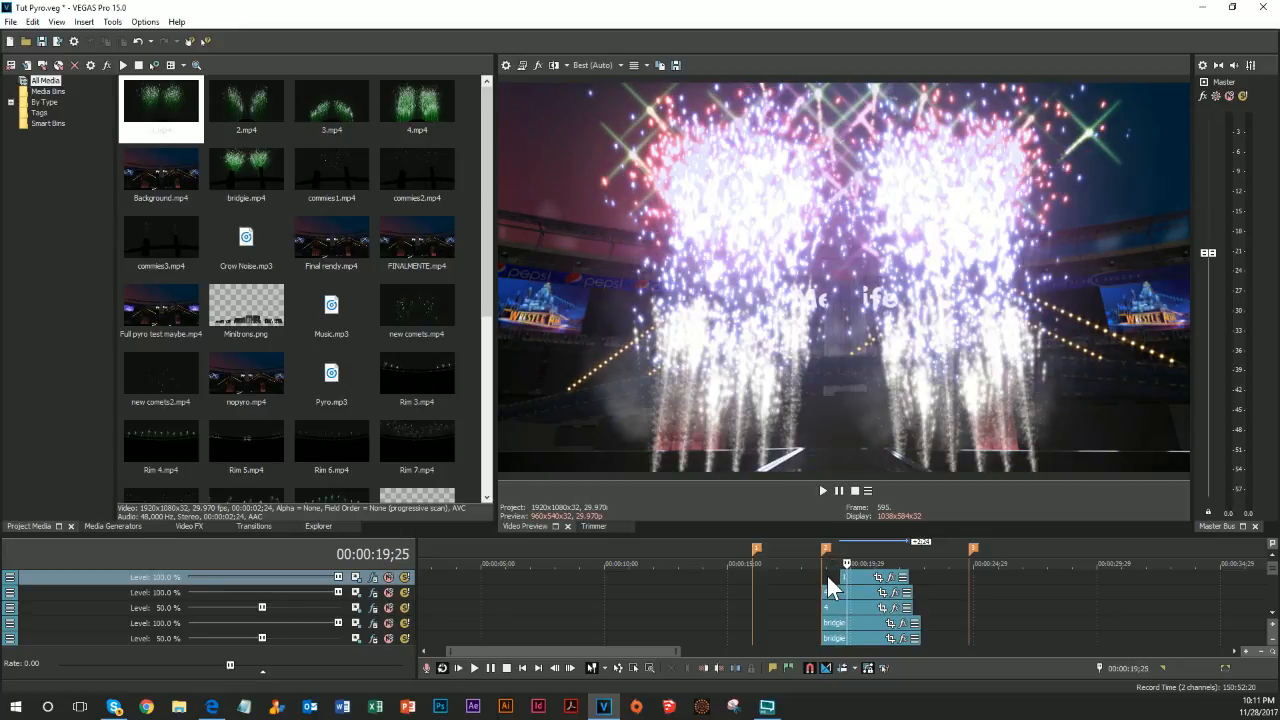
{"action": "key", "text": "Right"}
{"action": "key", "text": "Right"}
{"action": "key", "text": "Right"}
{"action": "key", "text": "Right"}
{"action": "key", "text": "Right"}
{"action": "key", "text": "Right"}
{"action": "key", "text": "Right"}
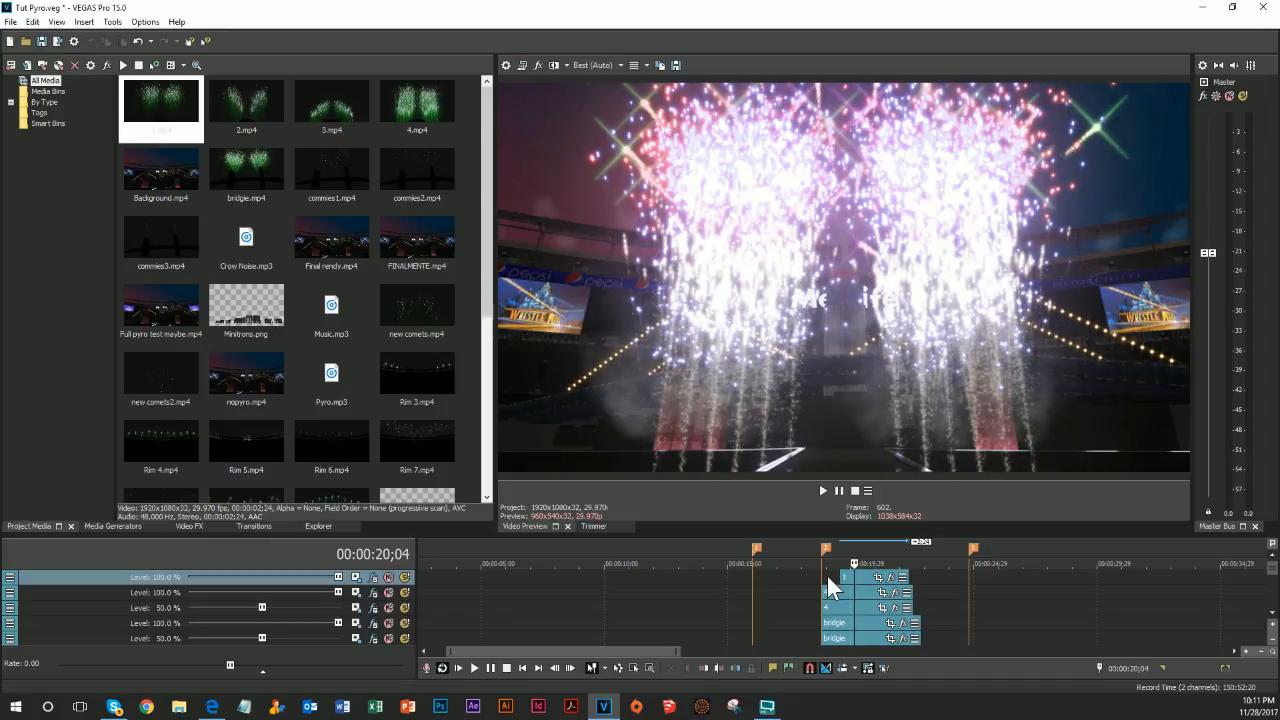
{"action": "key", "text": "Right"}
{"action": "key", "text": "Right"}
{"action": "key", "text": "Right"}
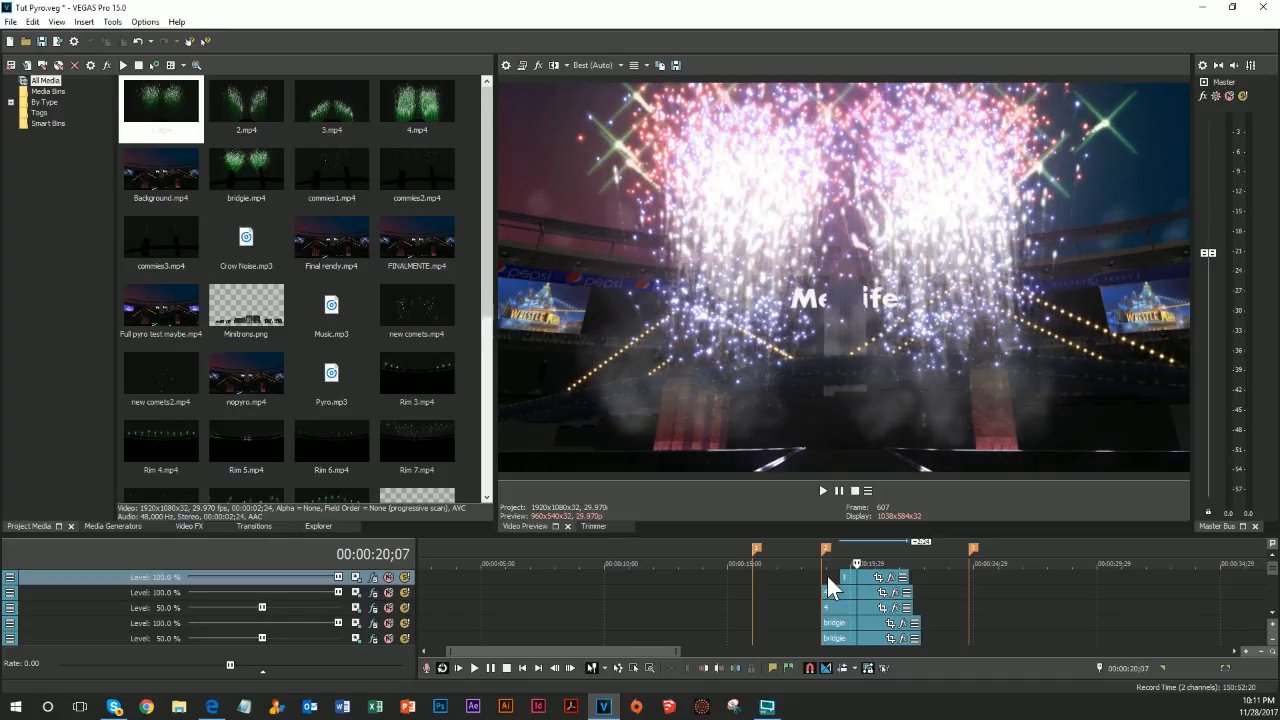
Move the 1.mp4 clip about one second later and duplicate the two 4.mp4 tracks together
{"action": "left_click_drag", "start_coordinate": [852, 576], "coordinate": [882, 577]}
{"action": "left_click", "coordinate": [103, 592]}
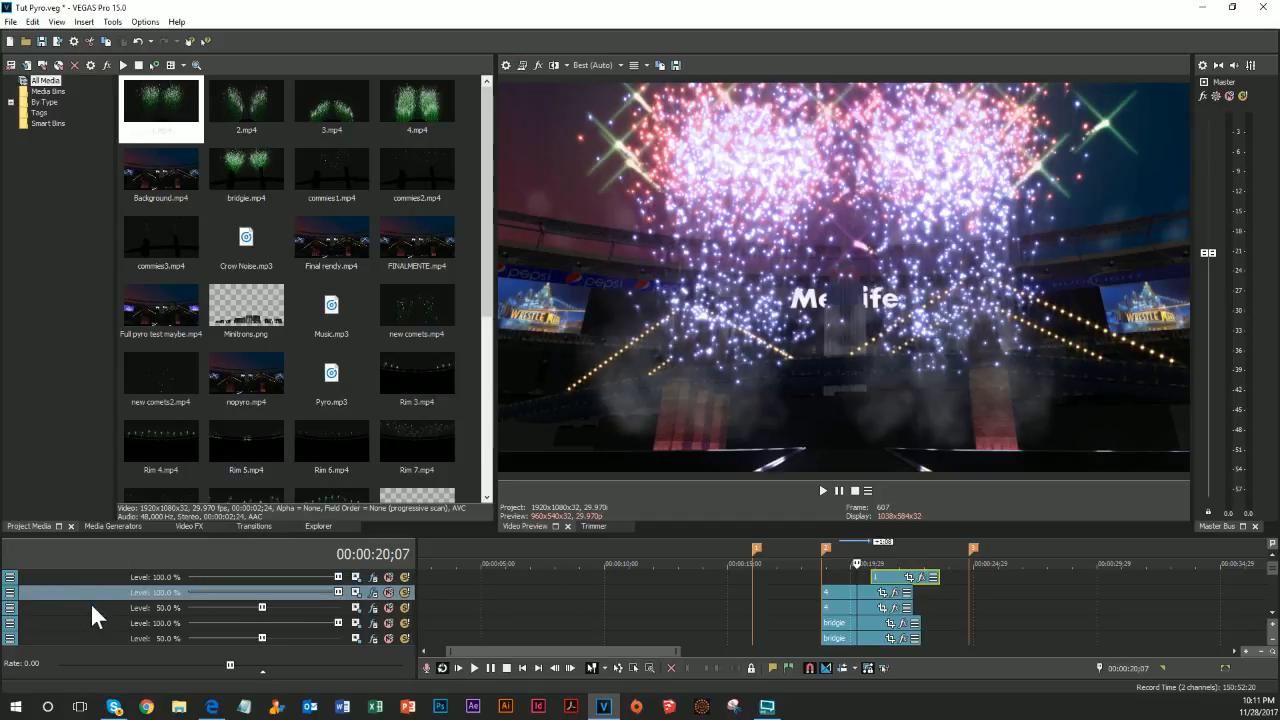
{"action": "double_click", "coordinate": [92, 607]}
{"action": "right_click", "coordinate": [157, 608]}
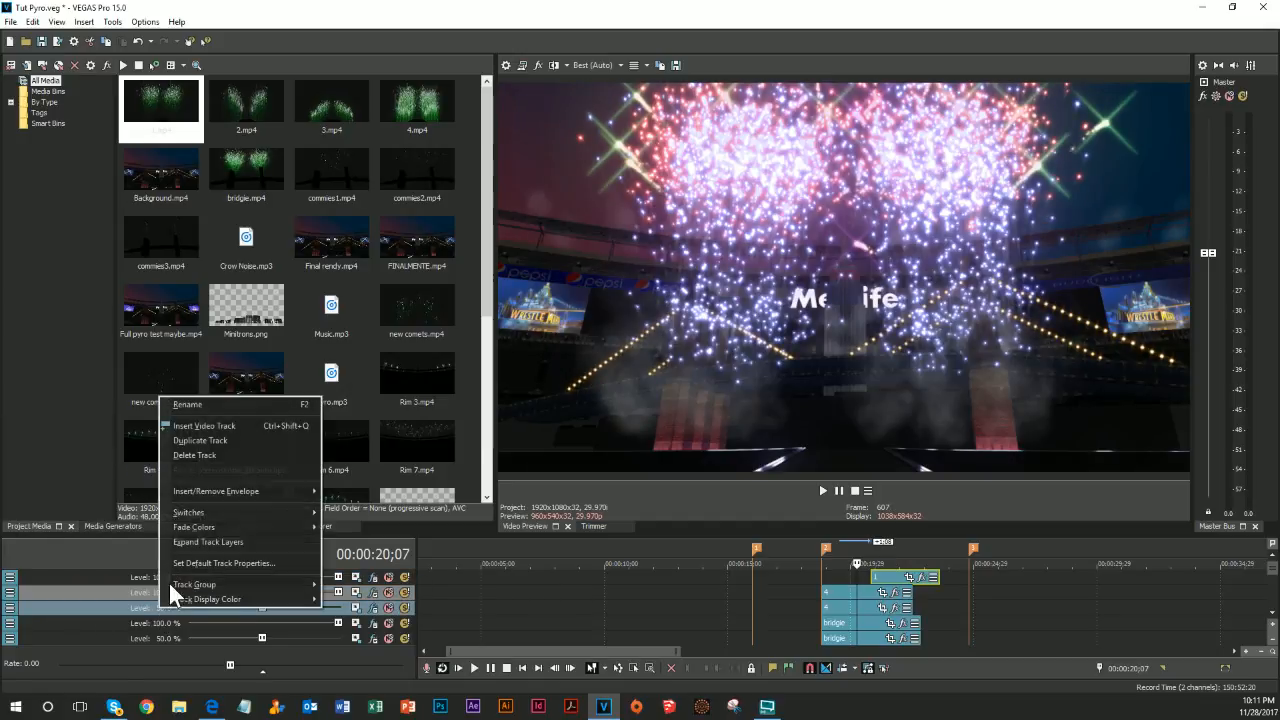
{"action": "left_click", "coordinate": [194, 441]}
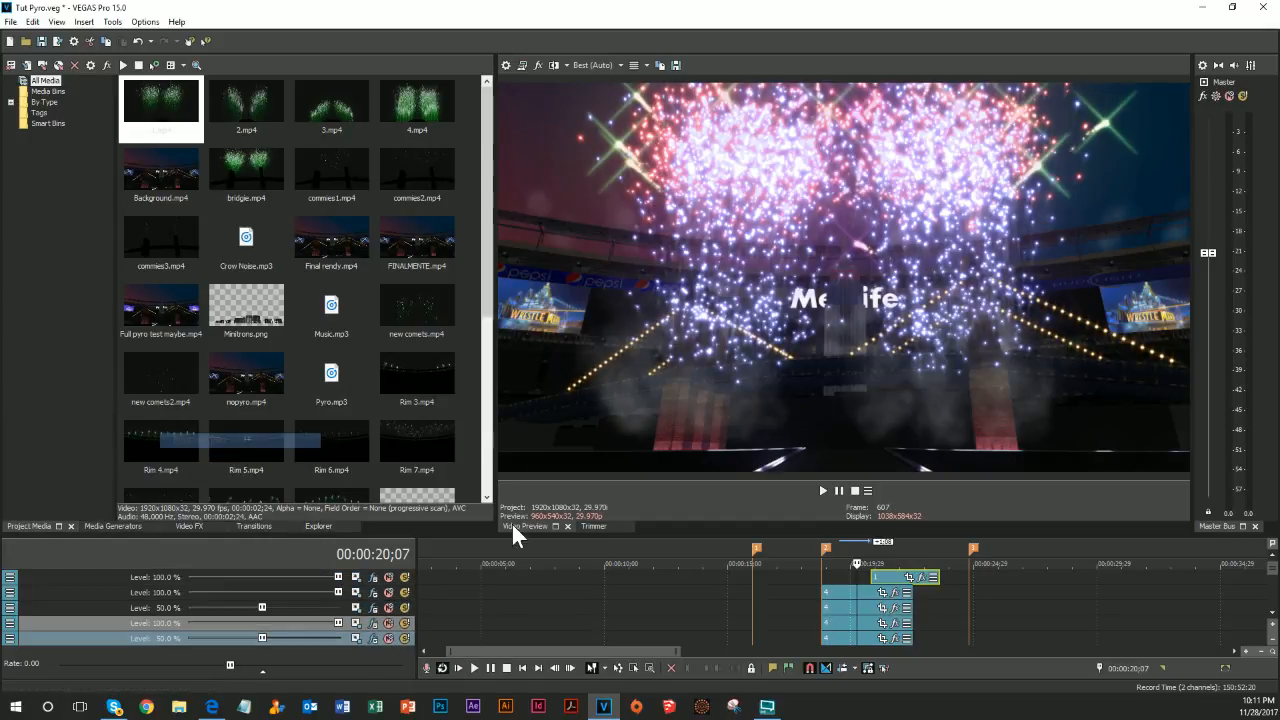
Shift the upper pair of 4.mp4 clips together so they start at about 00:00:19;20, before the 1.mp4 clip
{"action": "left_click", "coordinate": [856, 593]}
{"action": "left_click_drag", "start_coordinate": [850, 606], "coordinate": [865, 602]}
Step back and forth through the frames between 00:00:19;09 and 00:00:19;19 to examine the timing of the original 4.mp4 bursts
{"action": "left_click", "coordinate": [839, 607]}
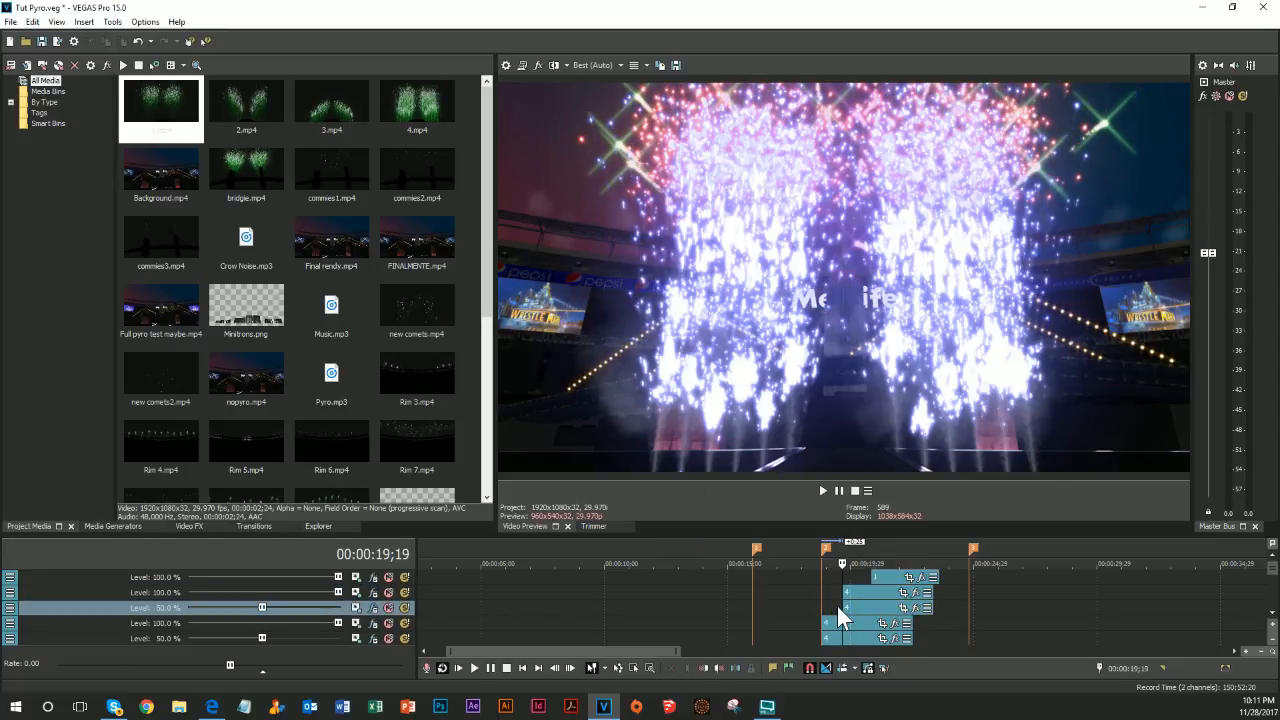
{"action": "left_click", "coordinate": [835, 610]}
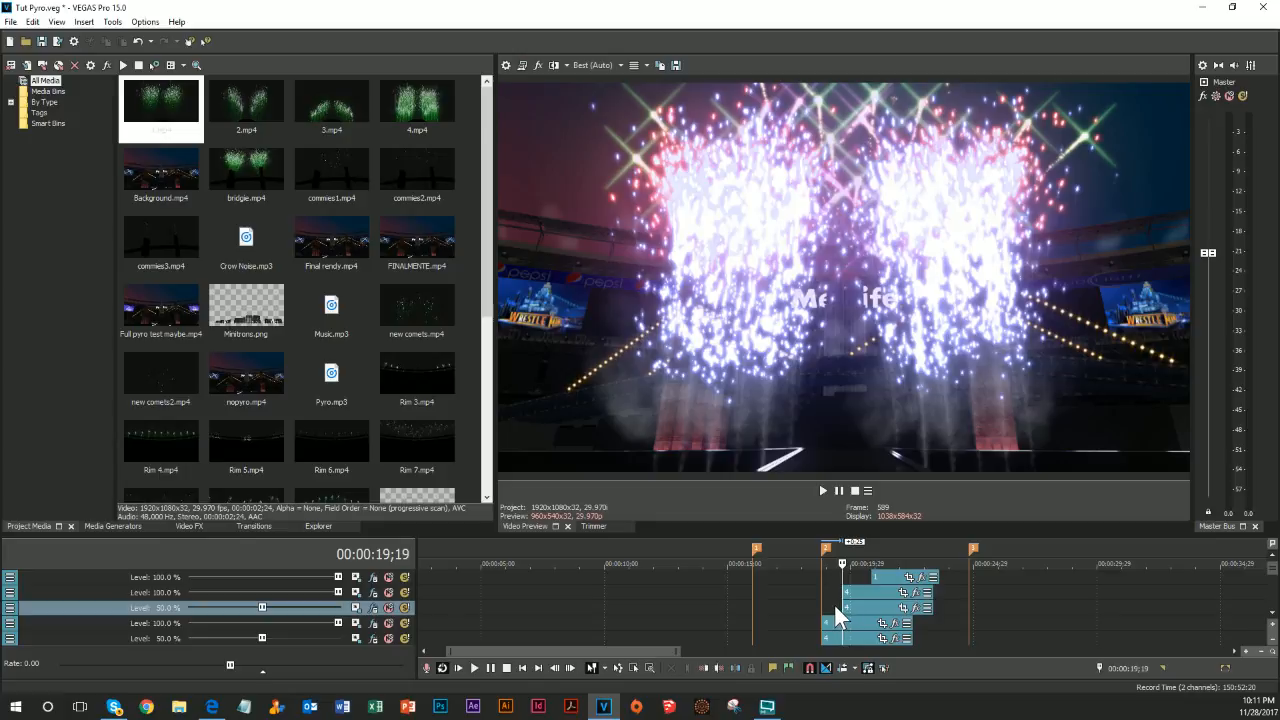
{"action": "key", "text": "Right"}
{"action": "key", "text": "Right"}
{"action": "key", "text": "Right"}
{"action": "key", "text": "Right"}
{"action": "key", "text": "Right"}
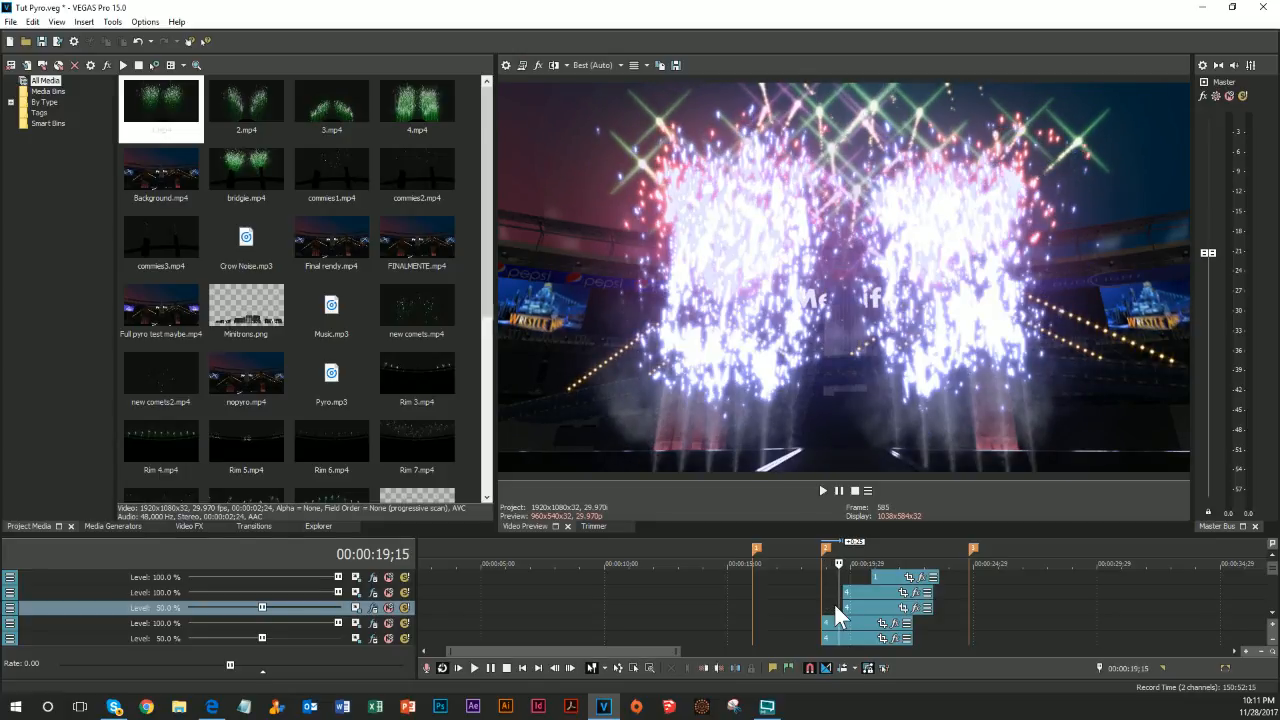
{"action": "key", "text": "Left"}
{"action": "key", "text": "Left"}
{"action": "key", "text": "Left"}
{"action": "key", "text": "Left"}
{"action": "key", "text": "Left"}
{"action": "key", "text": "Left"}
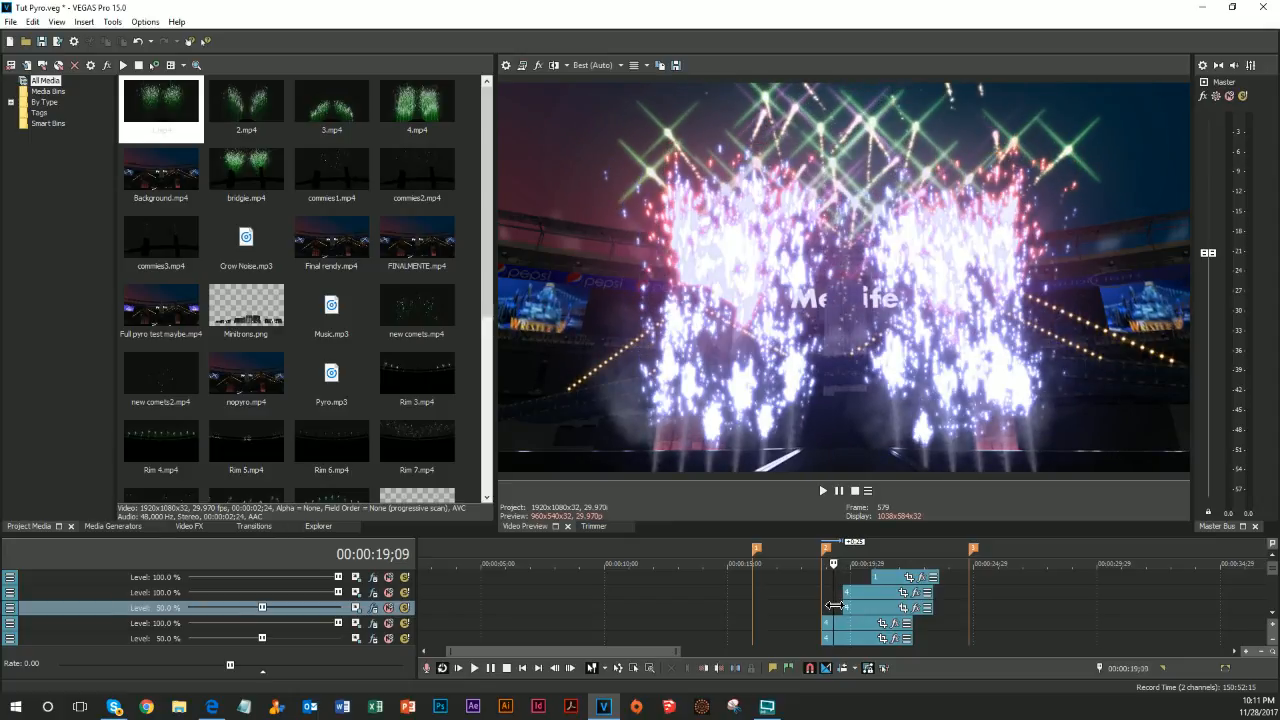
Shift the upper pair of 4.mp4 clips slightly earlier together so they start at about 00:00:19;13
{"action": "key", "text": "Right"}
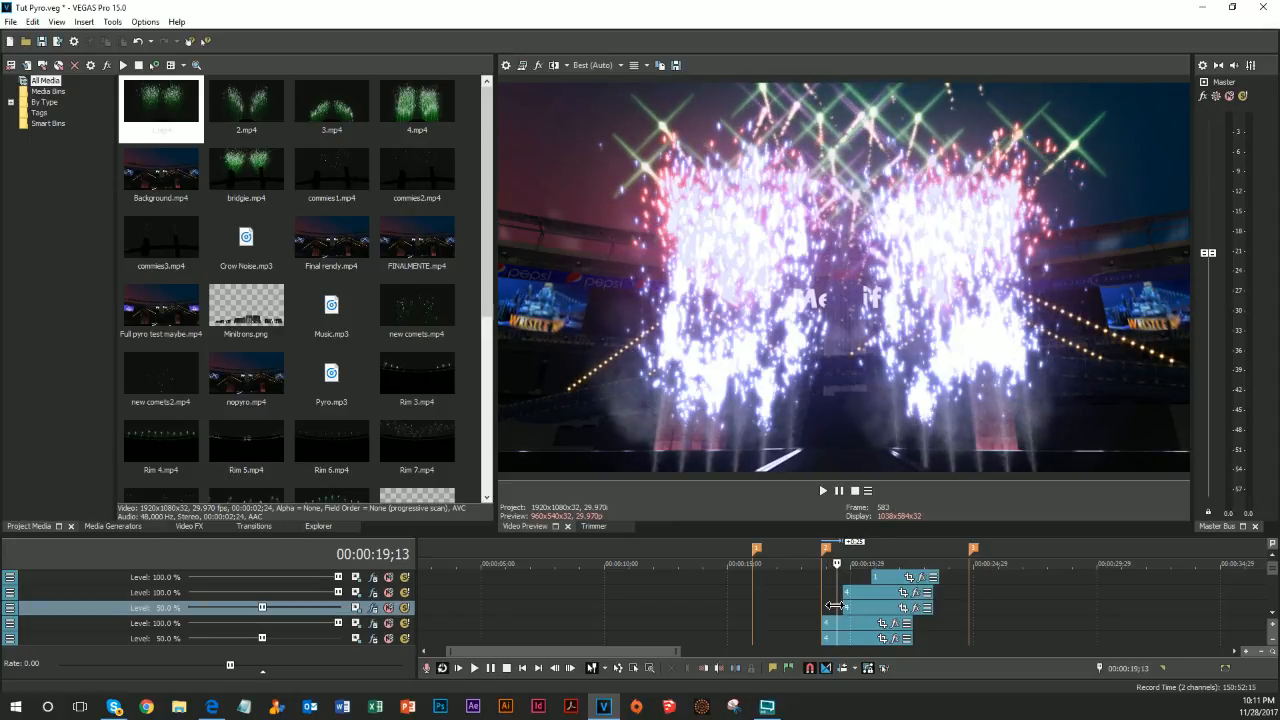
{"action": "scroll", "coordinate": [890, 604], "scroll_direction": "up", "scroll_amount": 1}
{"action": "left_click_drag", "start_coordinate": [872, 592], "coordinate": [854, 602]}
{"action": "left_click", "coordinate": [865, 604]}
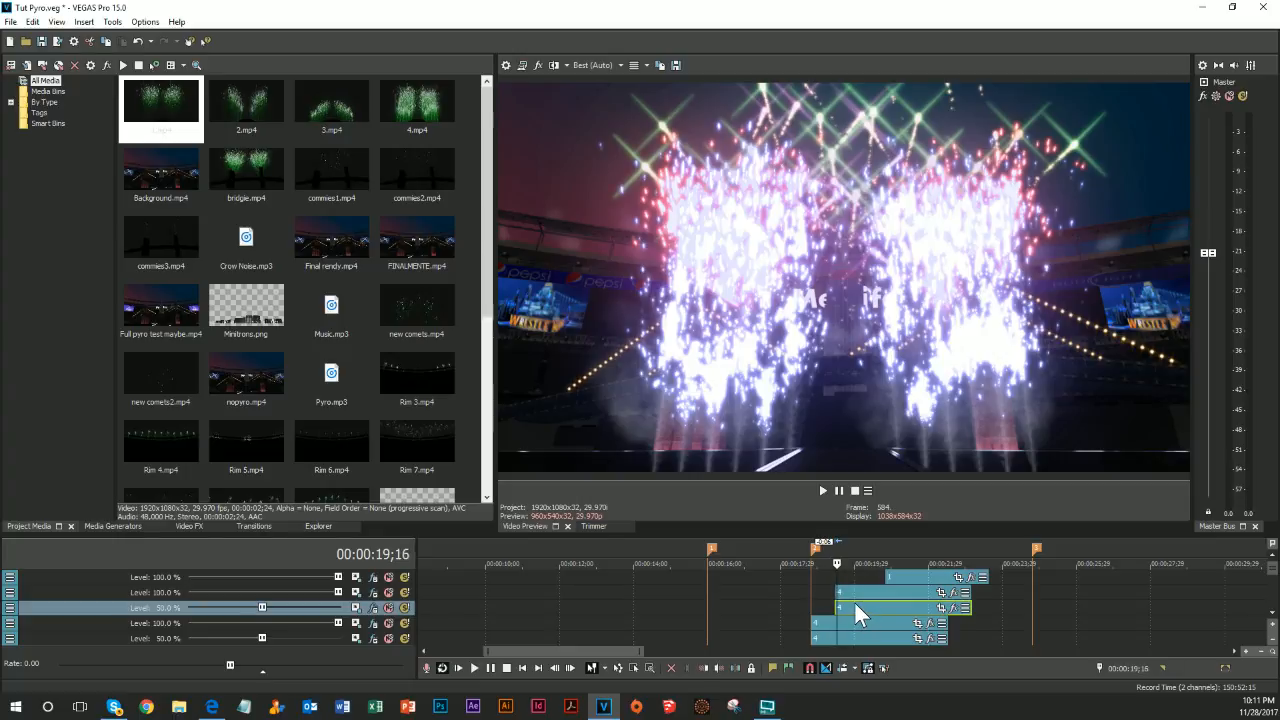
Step frame by frame from 00:00:19;16 to 00:00:20;03 to examine how the second pair of 4.mp4 bursts overlaps the first
{"action": "key", "text": "Right"}
{"action": "key", "text": "Right"}
{"action": "key", "text": "Right"}
{"action": "key", "text": "Right"}
{"action": "key", "text": "Right"}
{"action": "key", "text": "Right"}
{"action": "key", "text": "Right"}
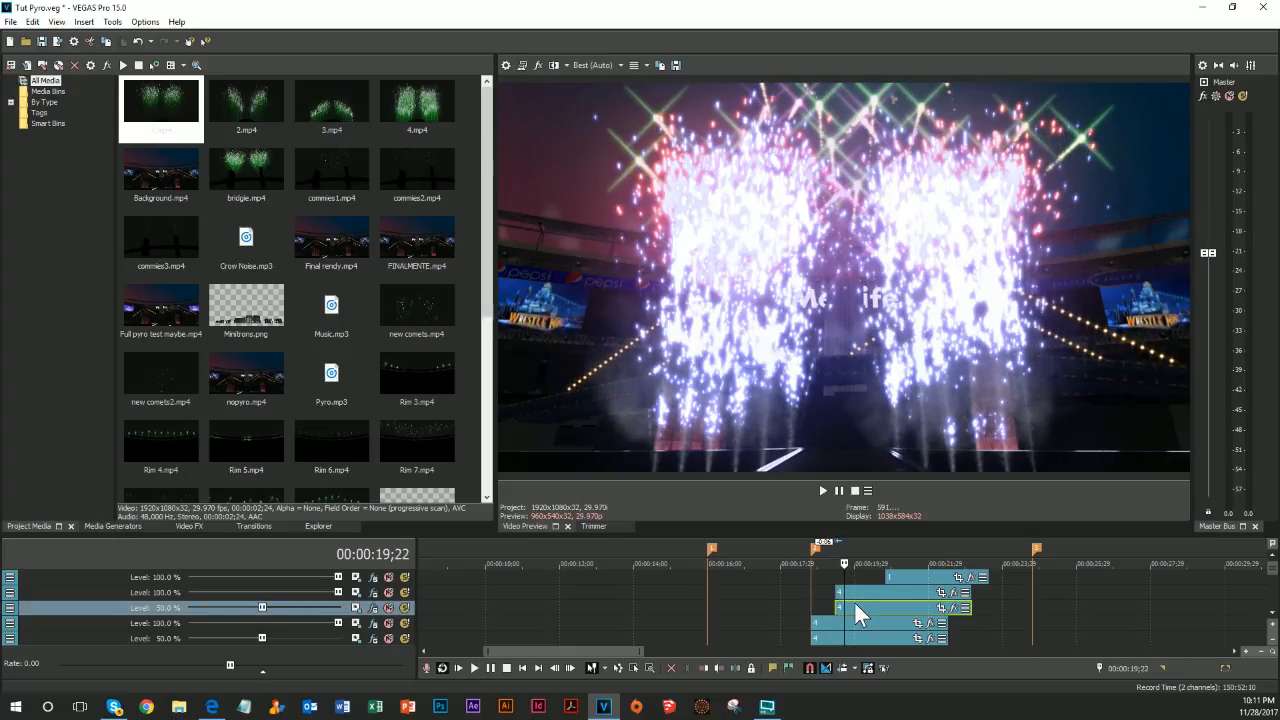
{"action": "key", "text": "Right"}
{"action": "key", "text": "Right"}
{"action": "key", "text": "Right"}
{"action": "key", "text": "Right"}
{"action": "key", "text": "Right"}
{"action": "key", "text": "Right"}
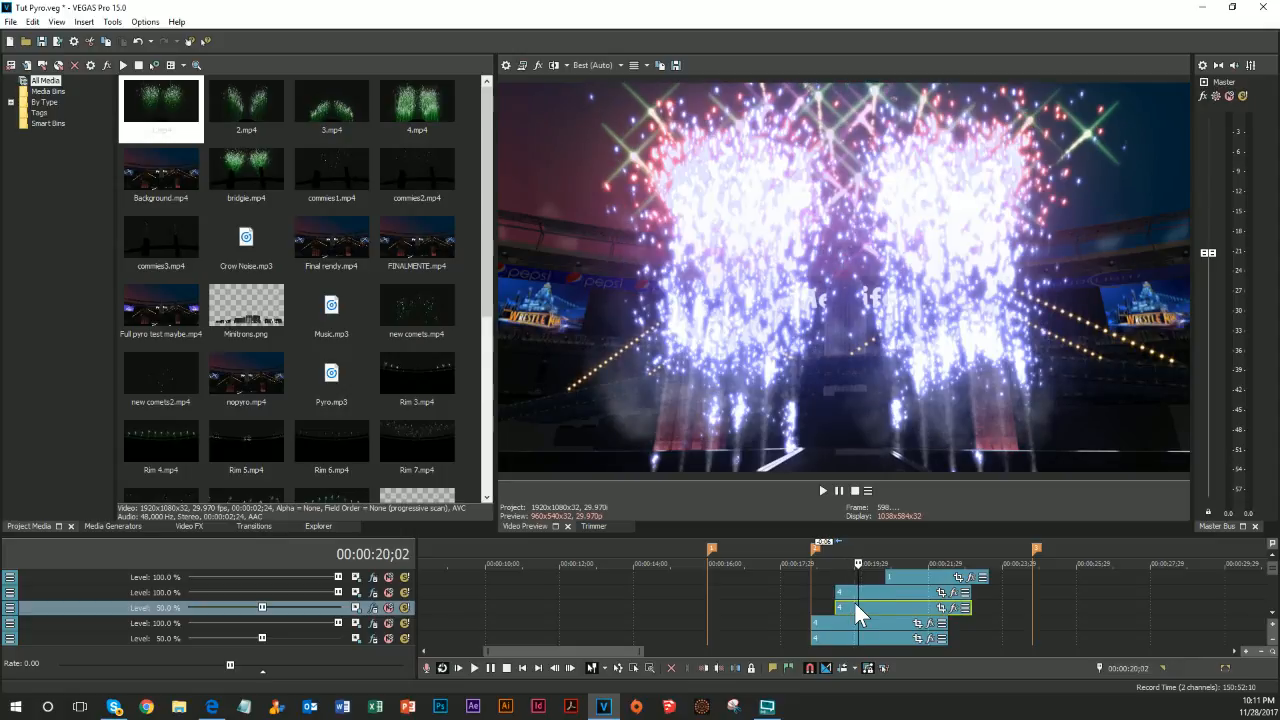
Tint the topmost 4.mp4 track red by setting the midtones Red of its Color Balance effect to 0.405
{"action": "left_click", "coordinate": [373, 592]}
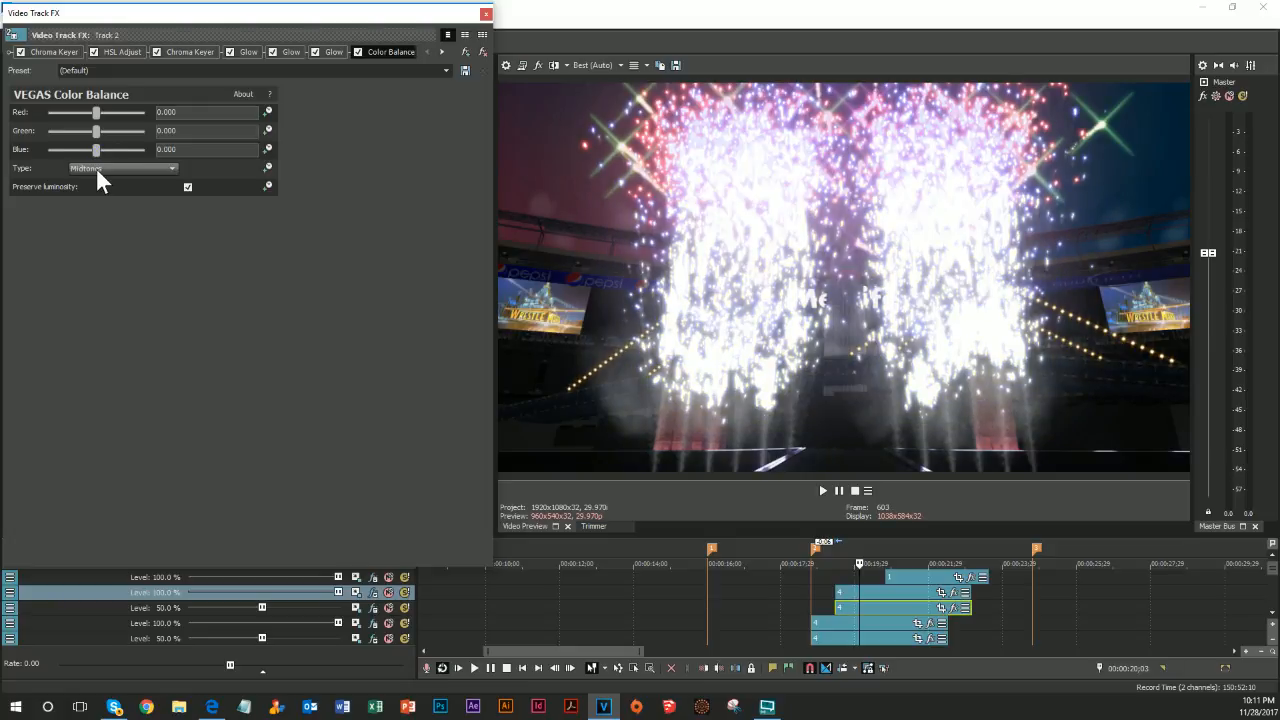
{"action": "left_click", "coordinate": [136, 112]}
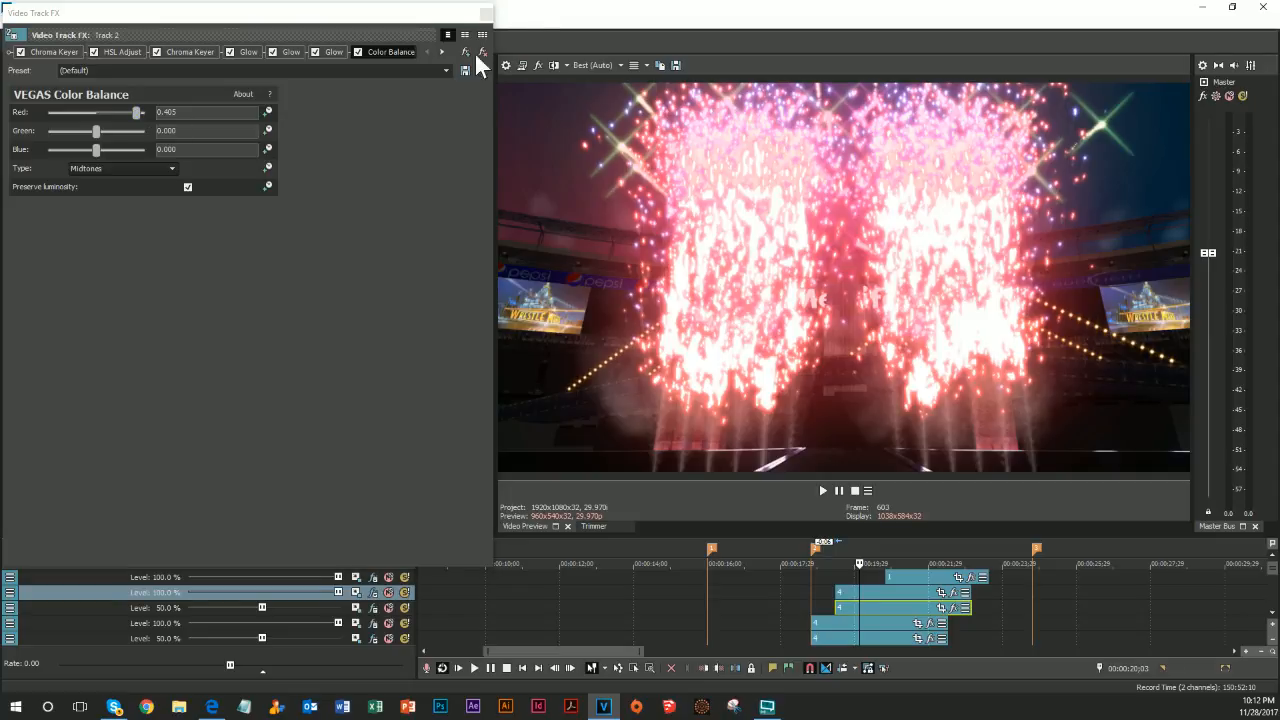
{"action": "left_click", "coordinate": [485, 13]}
Duplicate the two bridgie tracks together
{"action": "scroll", "coordinate": [780, 615], "scroll_direction": "down", "scroll_amount": 2}
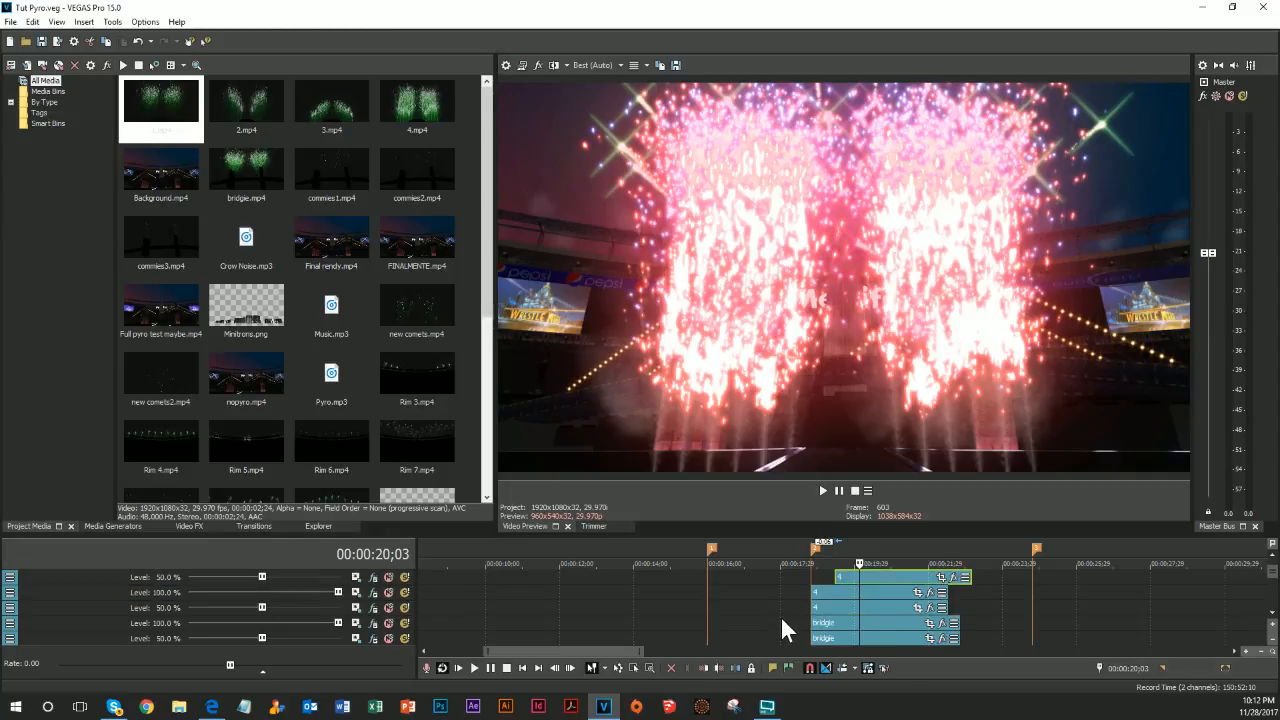
{"action": "scroll", "coordinate": [780, 615], "scroll_direction": "down", "scroll_amount": 1}
{"action": "double_click", "coordinate": [120, 623]}
{"action": "right_click", "coordinate": [153, 625]}
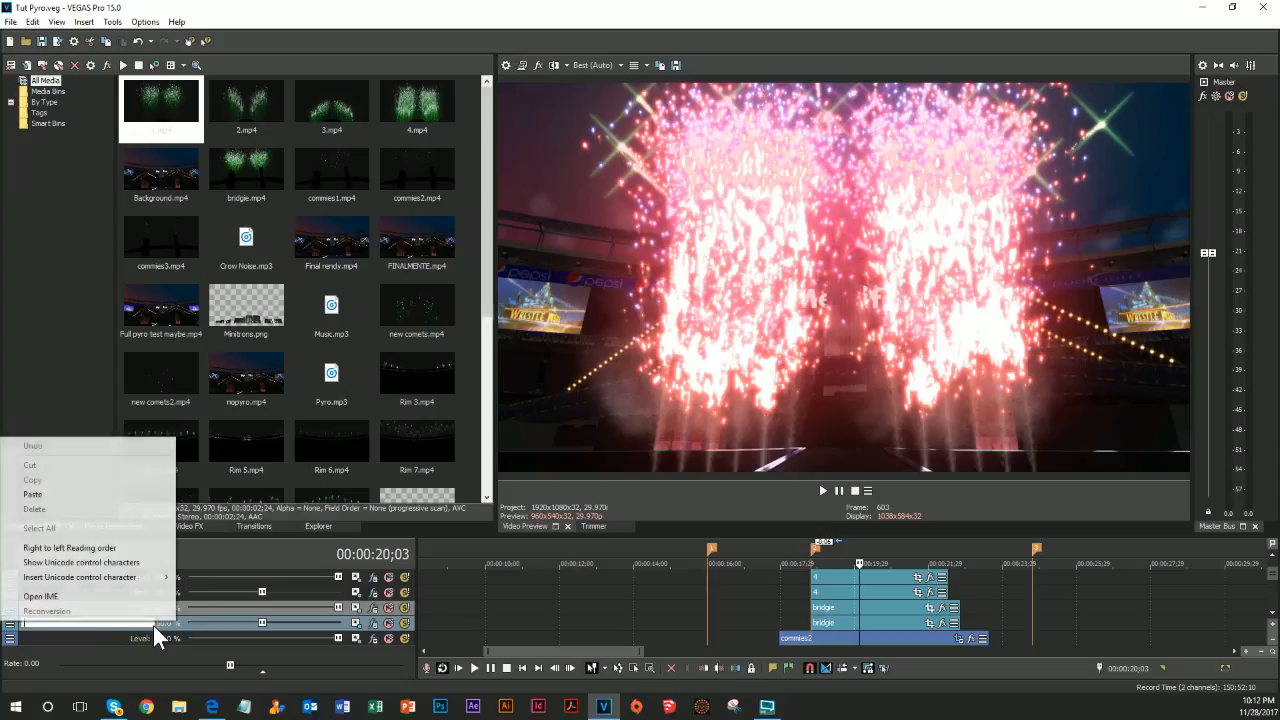
{"action": "right_click", "coordinate": [179, 604]}
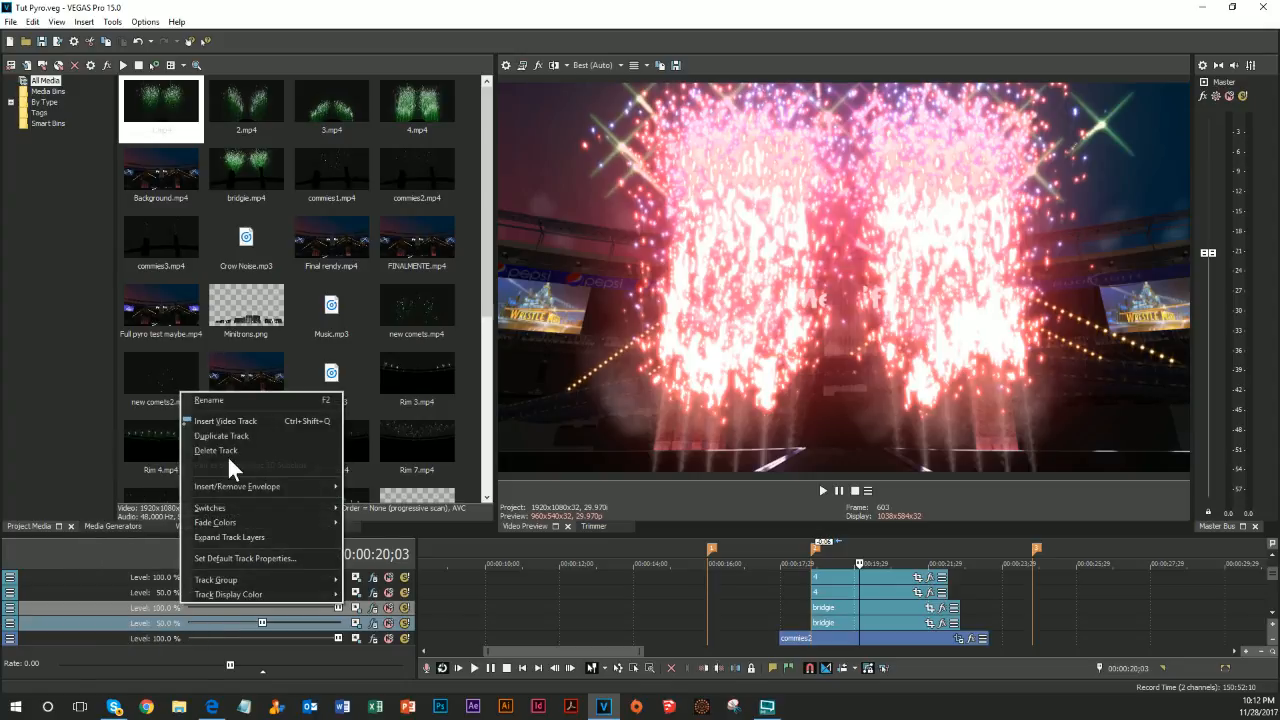
{"action": "left_click", "coordinate": [226, 435]}
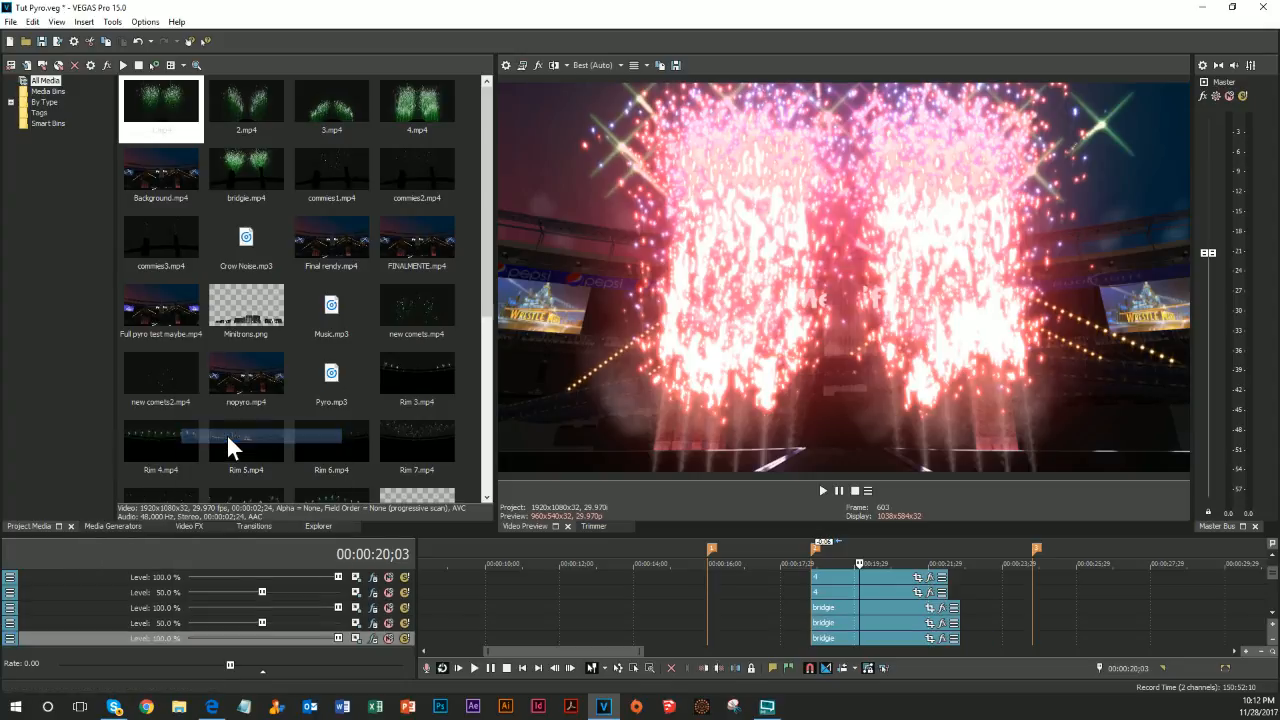
{"action": "left_click", "coordinate": [167, 609]}
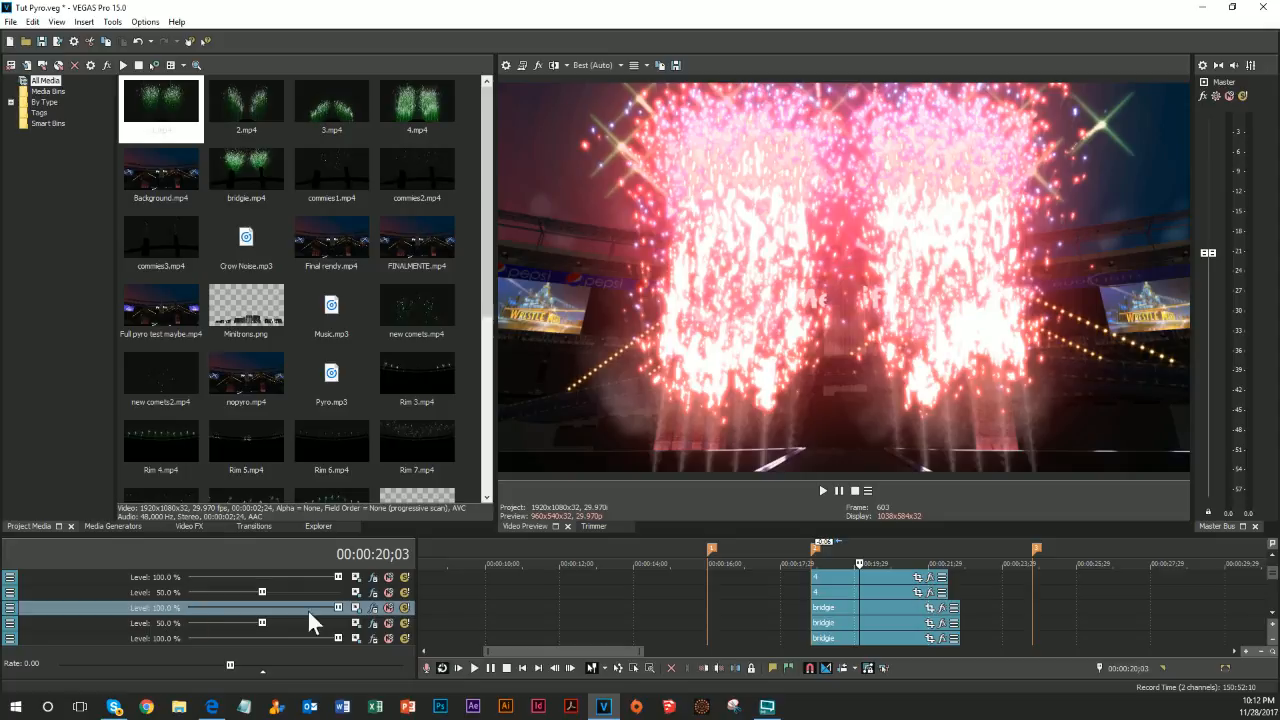
Move the upper pair of bridgie clips to start with the second 4.mp4 pair at about 00:00:19;13, and save the project
{"action": "scroll", "coordinate": [867, 621], "scroll_direction": "up", "scroll_amount": 3}
{"action": "left_click", "coordinate": [845, 597]}
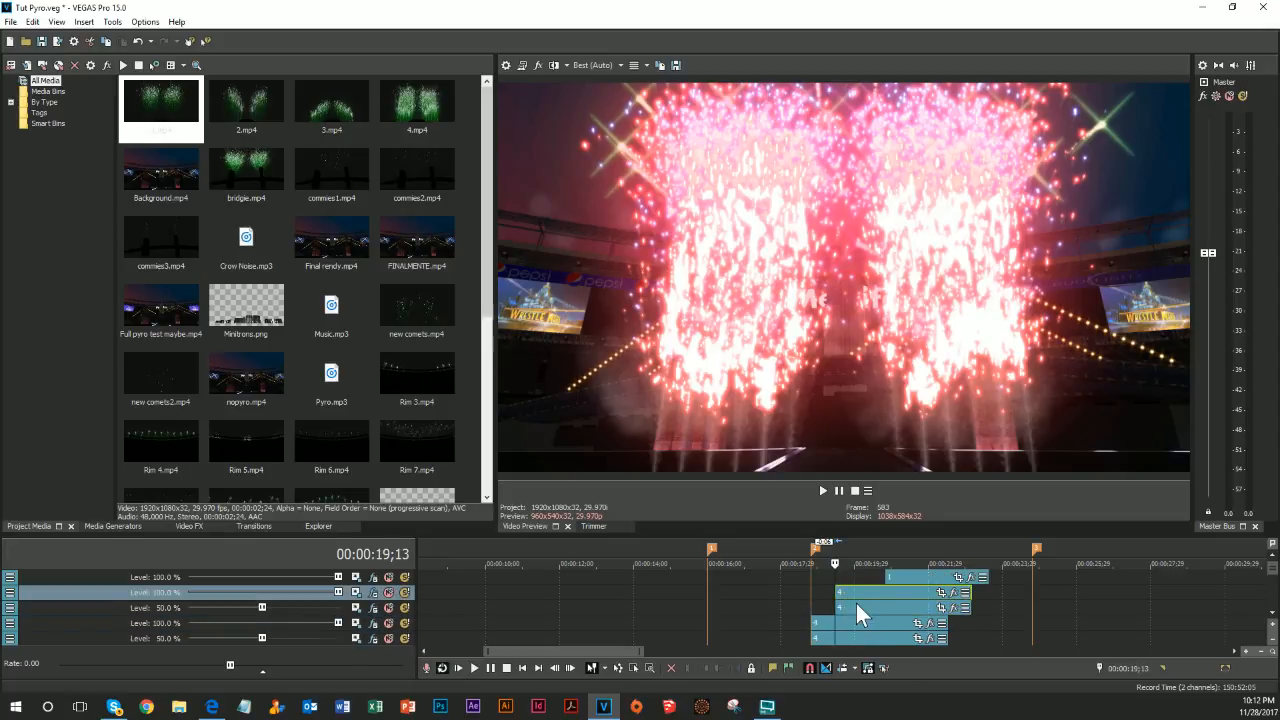
{"action": "scroll", "coordinate": [856, 603], "scroll_direction": "down", "scroll_amount": 3}
{"action": "left_click", "coordinate": [844, 606]}
{"action": "left_click_drag", "start_coordinate": [846, 619], "coordinate": [867, 619]}
{"action": "left_click", "coordinate": [858, 621]}
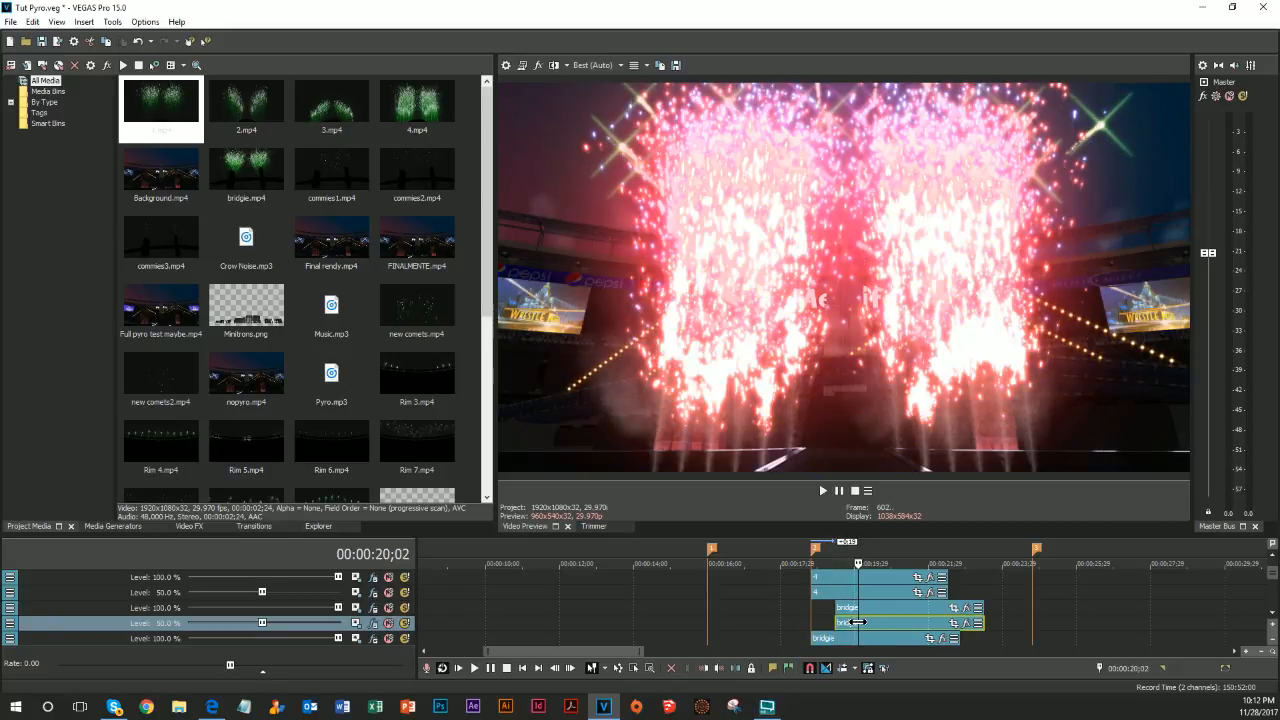
{"action": "left_click", "coordinate": [870, 620]}
{"action": "key", "text": "ctrl+s"}
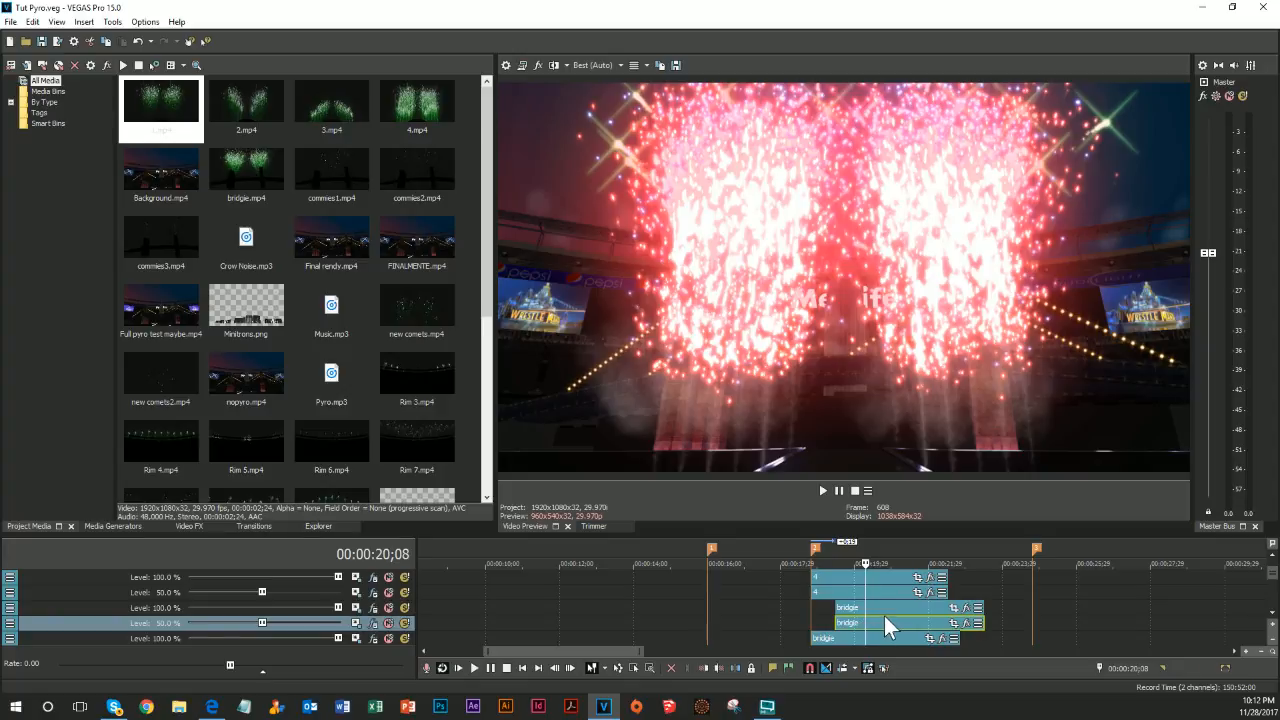
Move the 1.mp4 clip slightly earlier so it starts at about 00:00:20;21
{"action": "scroll", "coordinate": [884, 614], "scroll_direction": "up", "scroll_amount": 2}
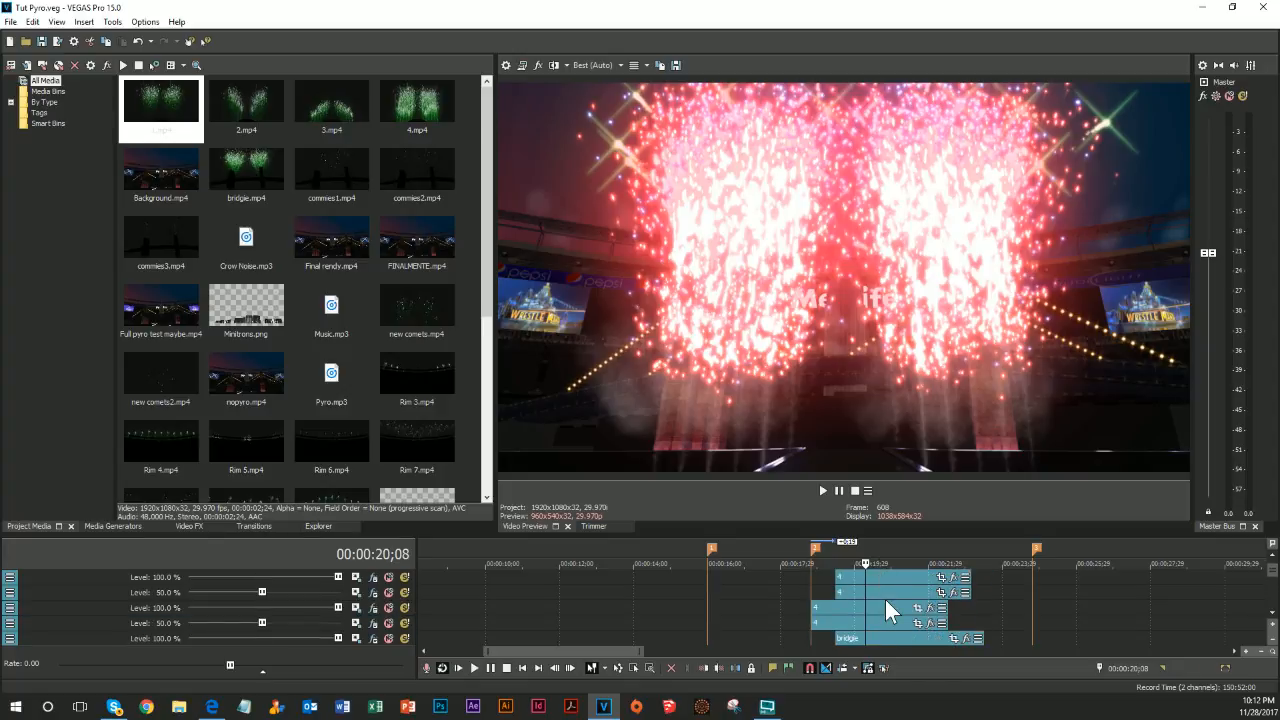
{"action": "scroll", "coordinate": [888, 596], "scroll_direction": "up", "scroll_amount": 1}
{"action": "left_click", "coordinate": [888, 581]}
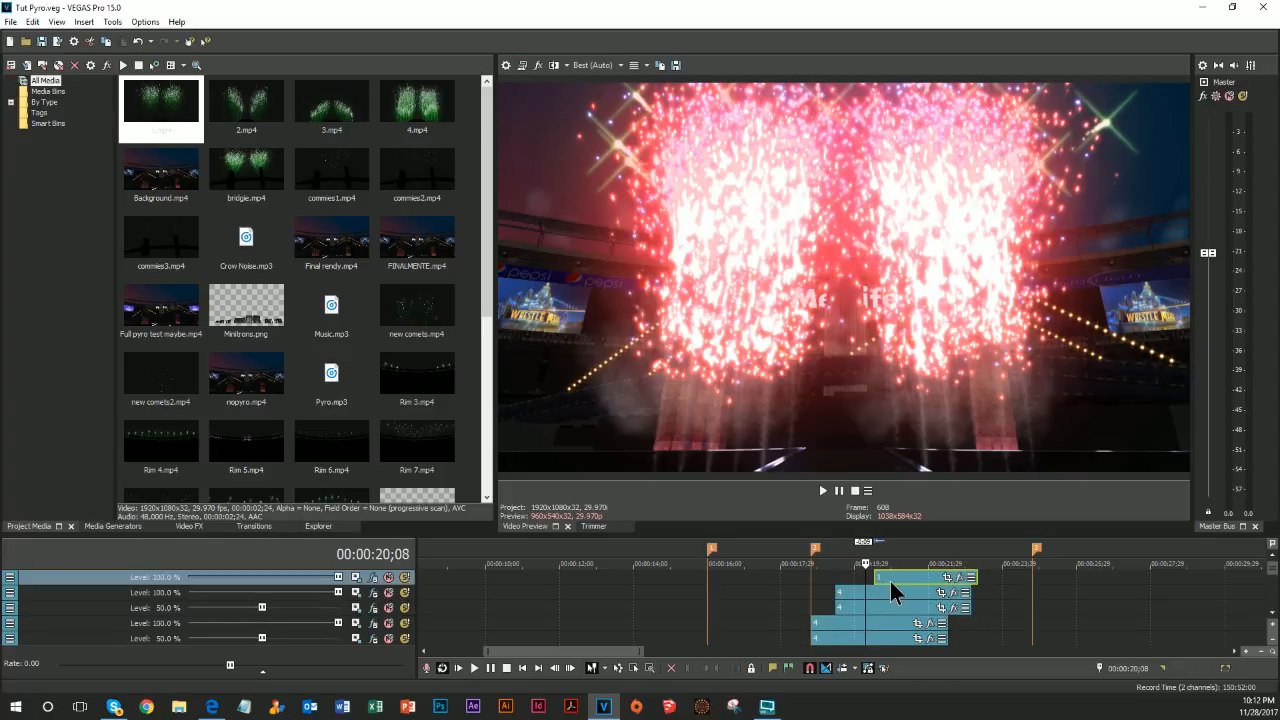
{"action": "left_click_drag", "start_coordinate": [890, 581], "coordinate": [893, 578]}
Step frame by frame from 00:00:20;08 to 00:00:22;22 to examine how the 1.mp4 burst follows the red 4.mp4 bursts until it fades
{"action": "key", "text": "Right"}
{"action": "key", "text": "Right"}
{"action": "key", "text": "Right"}
{"action": "key", "text": "Right"}
{"action": "key", "text": "Right"}
{"action": "key", "text": "Right"}
{"action": "key", "text": "Right"}
{"action": "key", "text": "Right"}
{"action": "key", "text": "Right"}
{"action": "key", "text": "Right"}
{"action": "key", "text": "Right"}
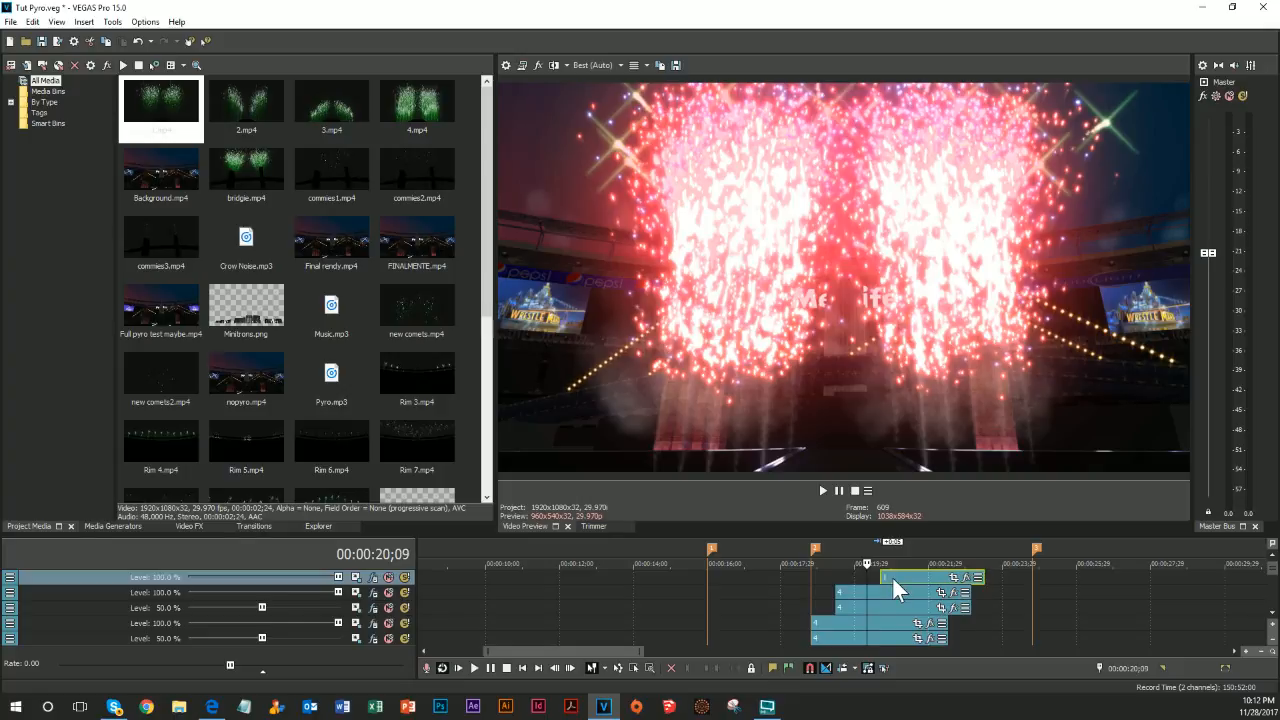
{"action": "key", "text": "Right"}
{"action": "key", "text": "Right"}
{"action": "key", "text": "Right"}
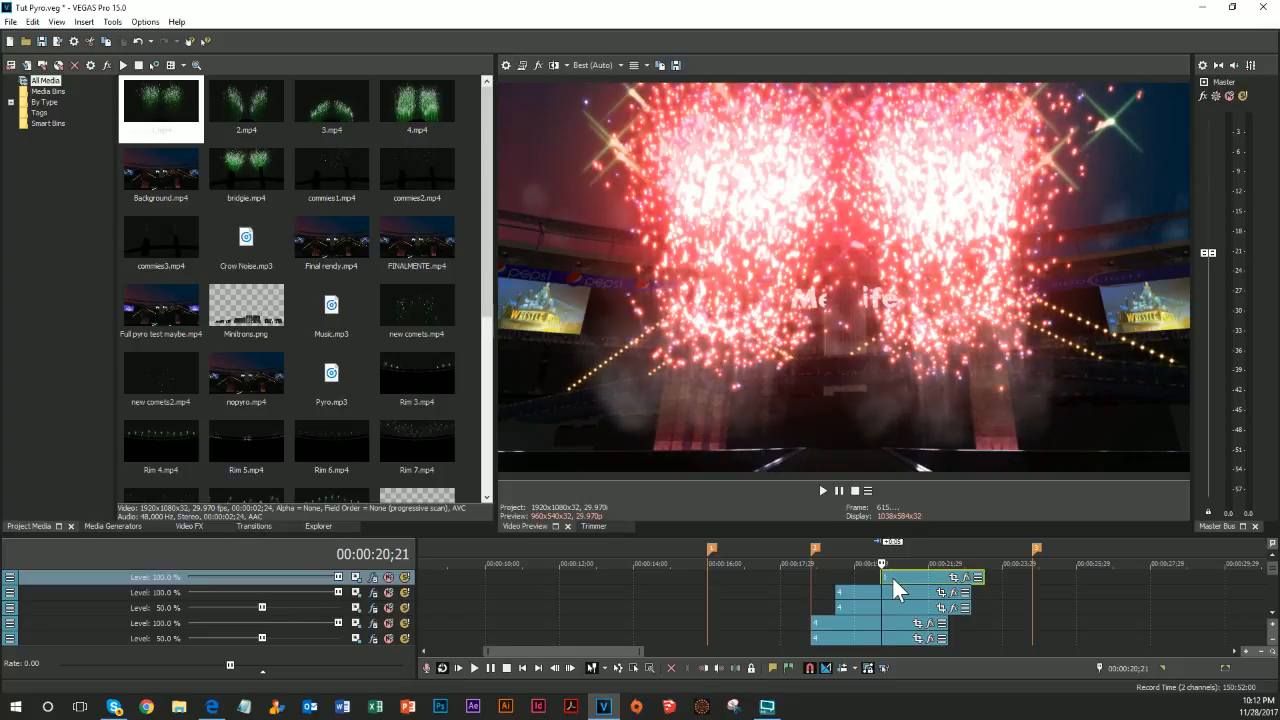
{"action": "key", "text": "Right"}
{"action": "key", "text": "Right"}
{"action": "key", "text": "Right"}
{"action": "key", "text": "Right"}
{"action": "key", "text": "Right"}
{"action": "key", "text": "Right"}
{"action": "key", "text": "Right"}
{"action": "key", "text": "Right"}
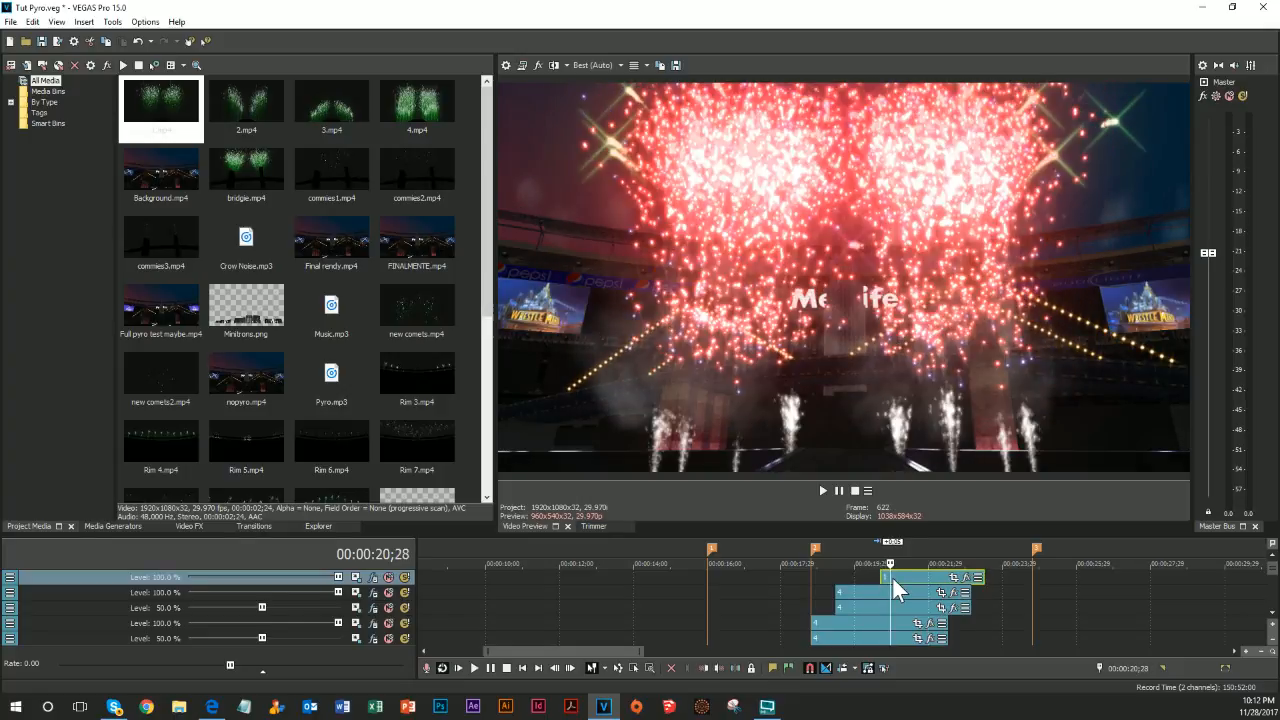
{"action": "key", "text": "Right"}
{"action": "key", "text": "Right"}
{"action": "key", "text": "Right"}
{"action": "key", "text": "Right"}
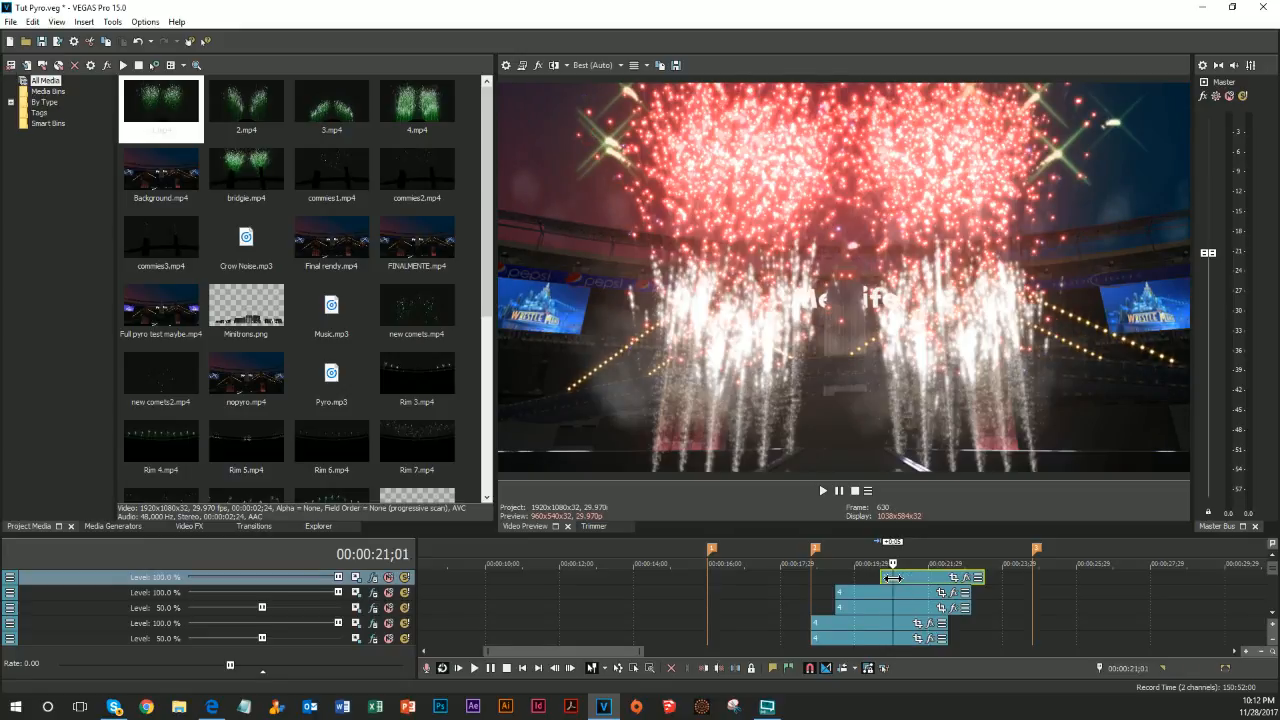
{"action": "key", "text": "Right"}
{"action": "key", "text": "Right"}
{"action": "key", "text": "Right"}
{"action": "key", "text": "Right"}
{"action": "key", "text": "Right"}
{"action": "key", "text": "Right"}
{"action": "key", "text": "Right"}
{"action": "key", "text": "Right"}
{"action": "key", "text": "Right"}
{"action": "key", "text": "Right"}
{"action": "key", "text": "Right"}
{"action": "key", "text": "Right"}
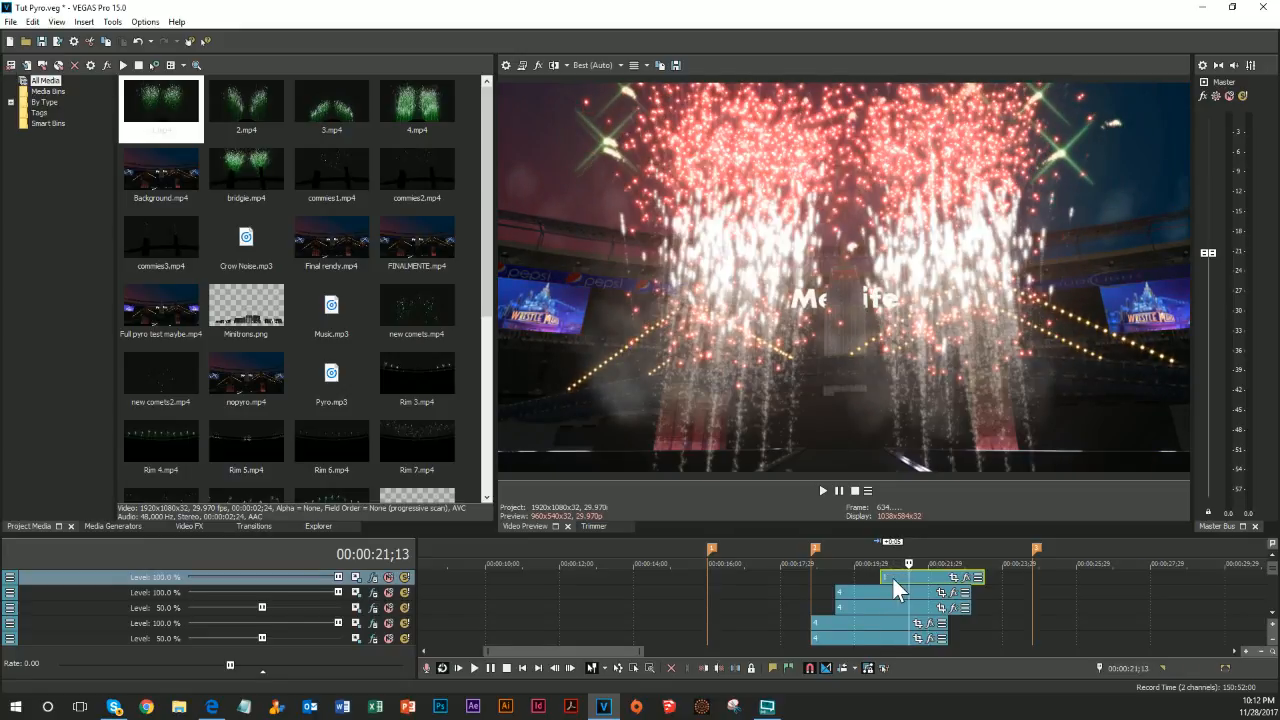
{"action": "key", "text": "Right"}
{"action": "key", "text": "Right"}
{"action": "key", "text": "Right"}
{"action": "key", "text": "Right"}
{"action": "key", "text": "Right"}
{"action": "key", "text": "Right"}
{"action": "key", "text": "Right"}
{"action": "key", "text": "Right"}
{"action": "key", "text": "Right"}
{"action": "key", "text": "Right"}
{"action": "key", "text": "Right"}
{"action": "key", "text": "Right"}
{"action": "key", "text": "Right"}
{"action": "key", "text": "Right"}
{"action": "key", "text": "Right"}
{"action": "key", "text": "Right"}
{"action": "key", "text": "Right"}
{"action": "key", "text": "Right"}
{"action": "key", "text": "Right"}
{"action": "key", "text": "Right"}
{"action": "key", "text": "Right"}
{"action": "key", "text": "Right"}
{"action": "key", "text": "Right"}
{"action": "key", "text": "Right"}
{"action": "key", "text": "Right"}
{"action": "key", "text": "Right"}
{"action": "key", "text": "Right"}
{"action": "key", "text": "Right"}
{"action": "key", "text": "Right"}
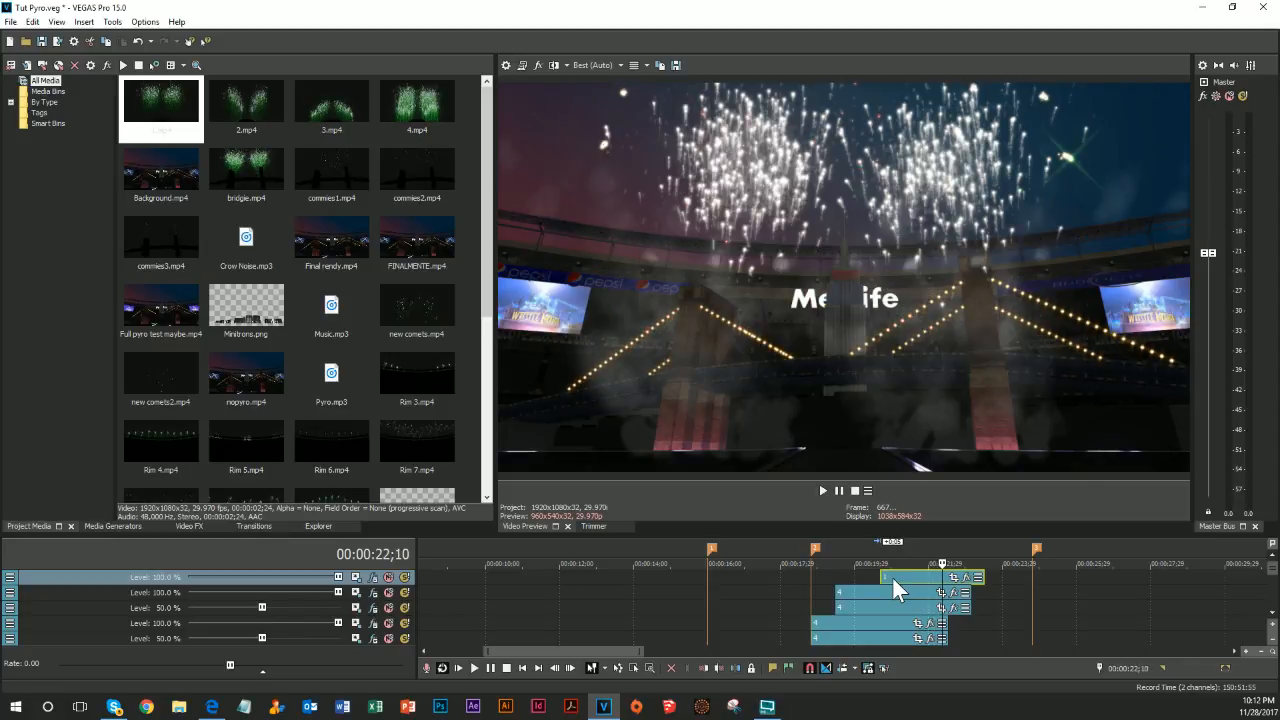
{"action": "key", "text": "Right"}
{"action": "key", "text": "Right"}
{"action": "key", "text": "Right"}
{"action": "key", "text": "Right"}
{"action": "key", "text": "Right"}
{"action": "key", "text": "Right"}
{"action": "key", "text": "Right"}
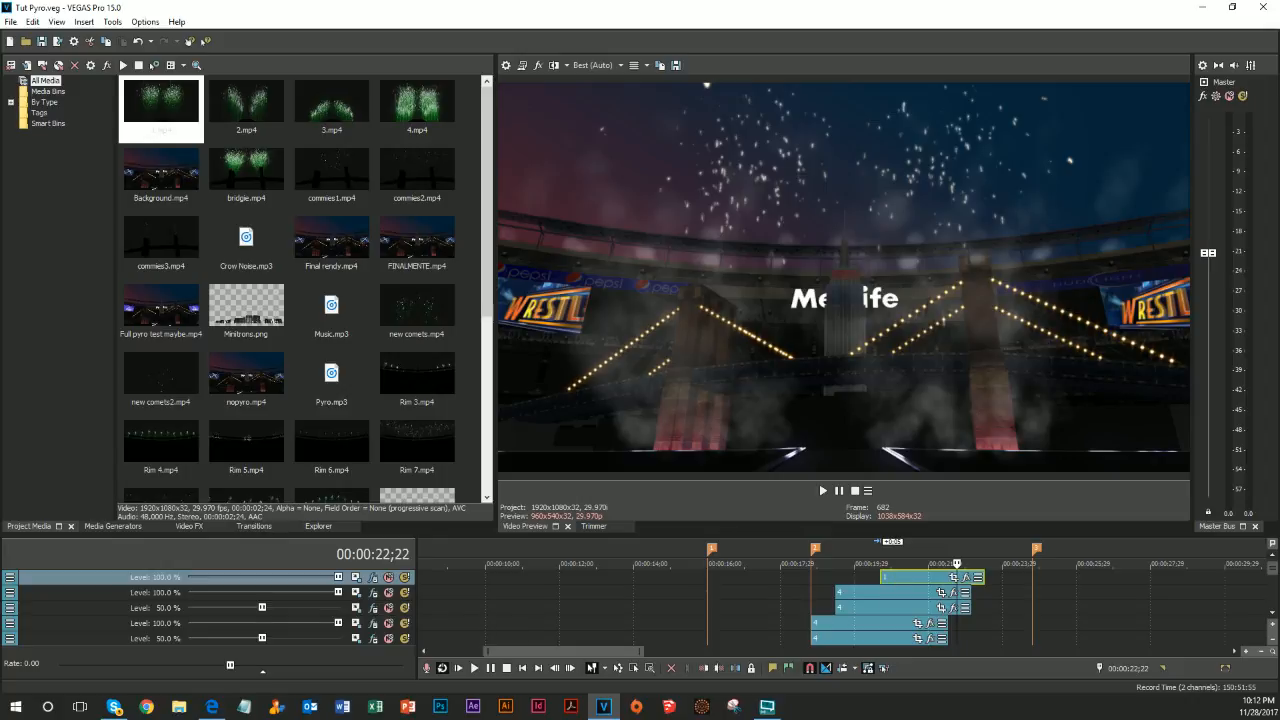
Return to VEGAS Pro and place the playhead at 00:00:21;06 to view the overlapping 1.mp4 and 4.mp4 bursts
{"action": "key", "text": "alt+Tab"}
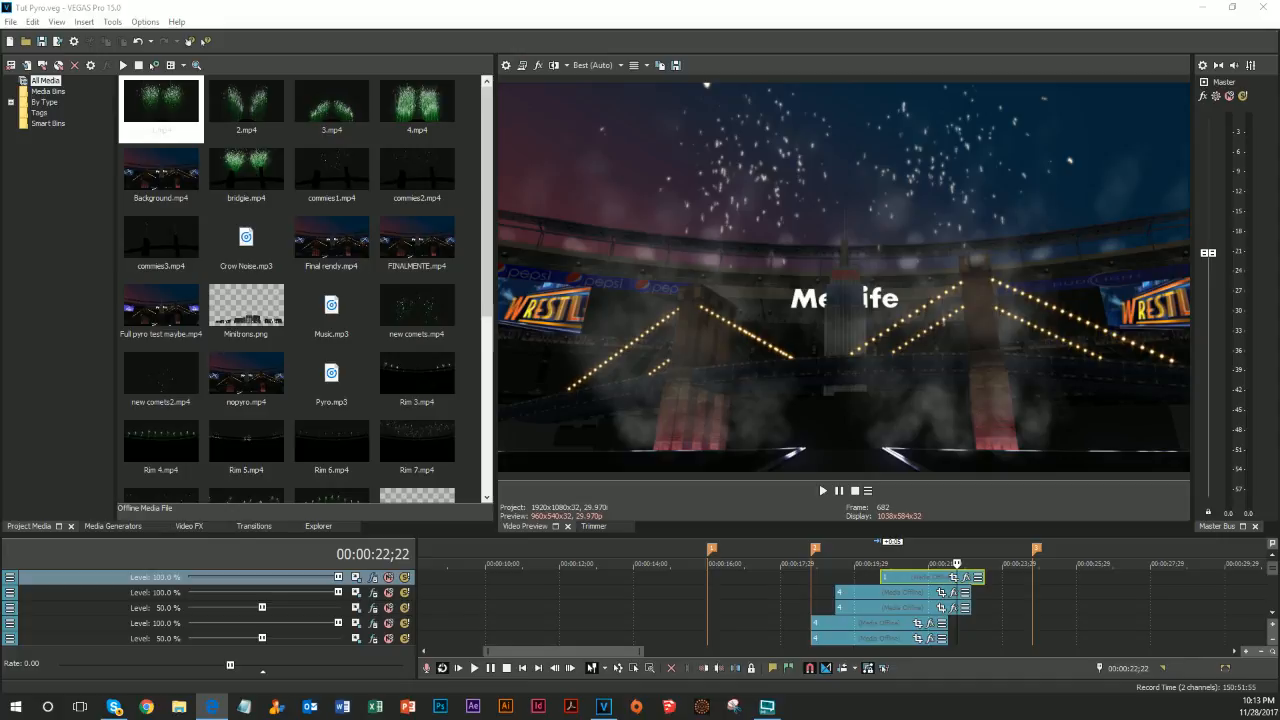
{"action": "left_click", "coordinate": [897, 580]}
{"action": "left_click", "coordinate": [900, 583]}
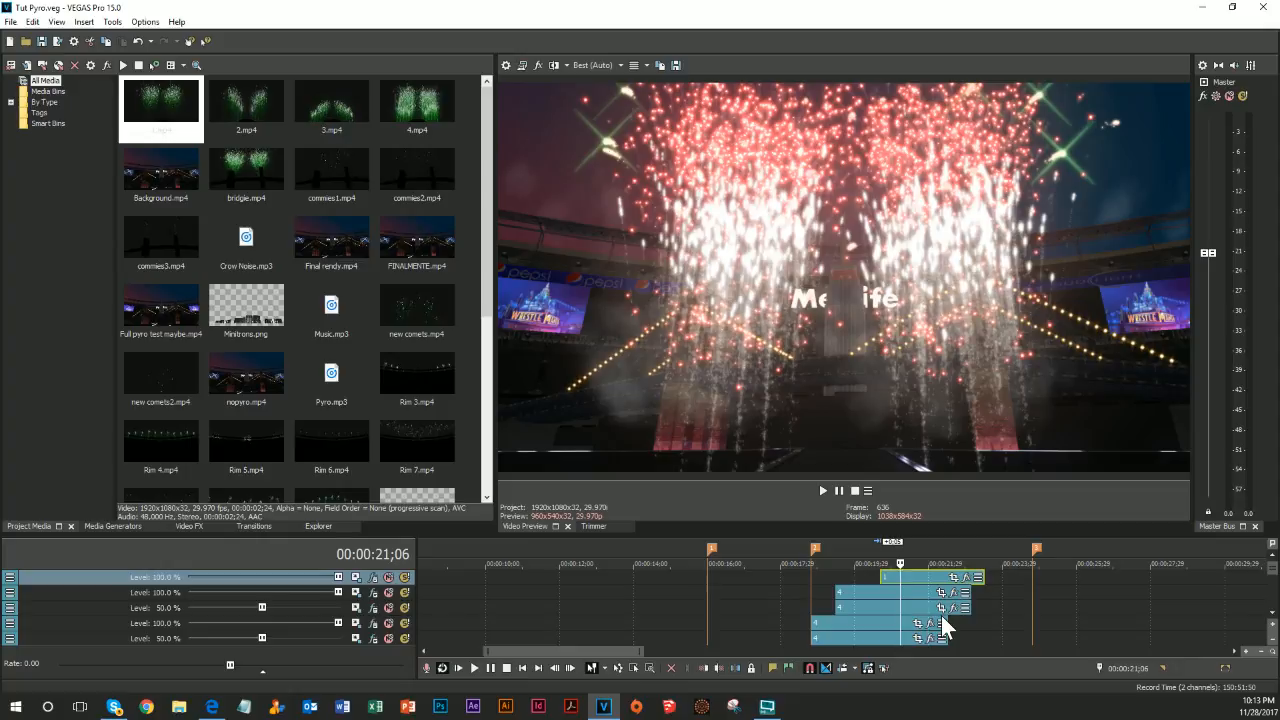
Solo the Background video track so the stadium footage plays without the pyro layers
{"action": "key", "text": "ctrl+z"}
{"action": "key", "text": "ctrl+z"}
{"action": "key", "text": "ctrl+z"}
{"action": "key", "text": "ctrl+z"}
{"action": "key", "text": "ctrl+z"}
{"action": "key", "text": "ctrl+z"}
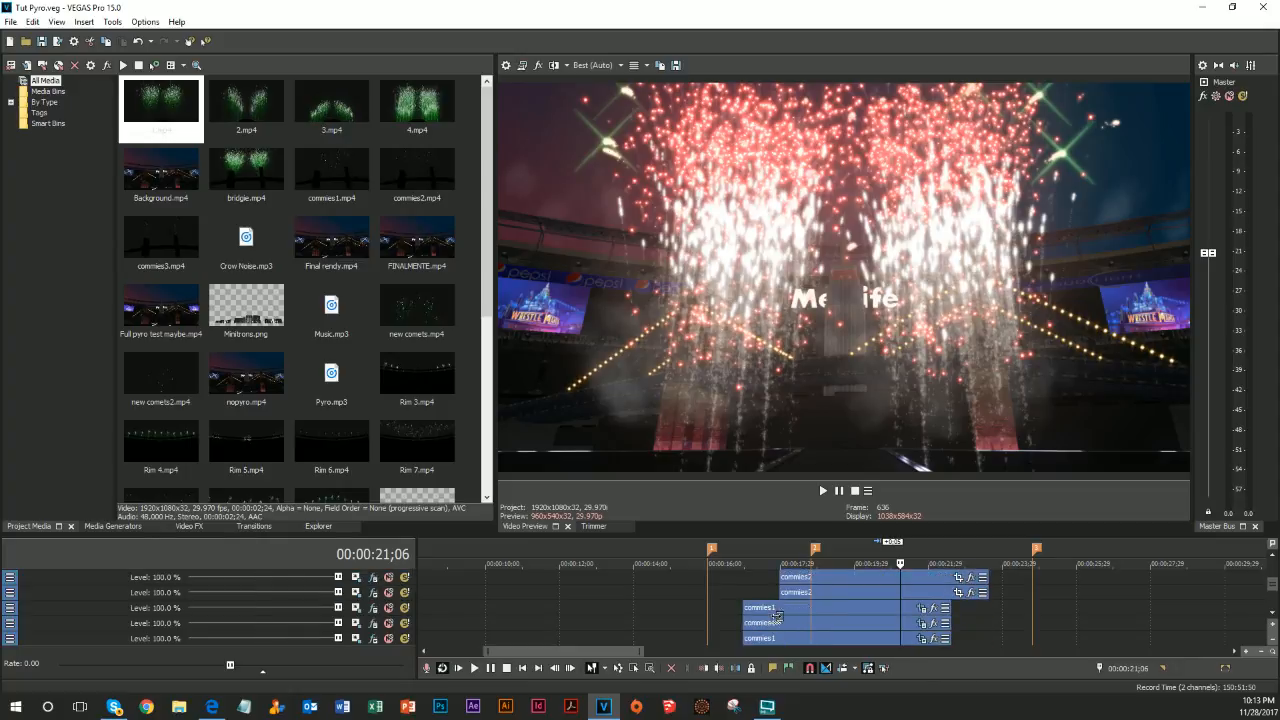
{"action": "key", "text": "ctrl+z"}
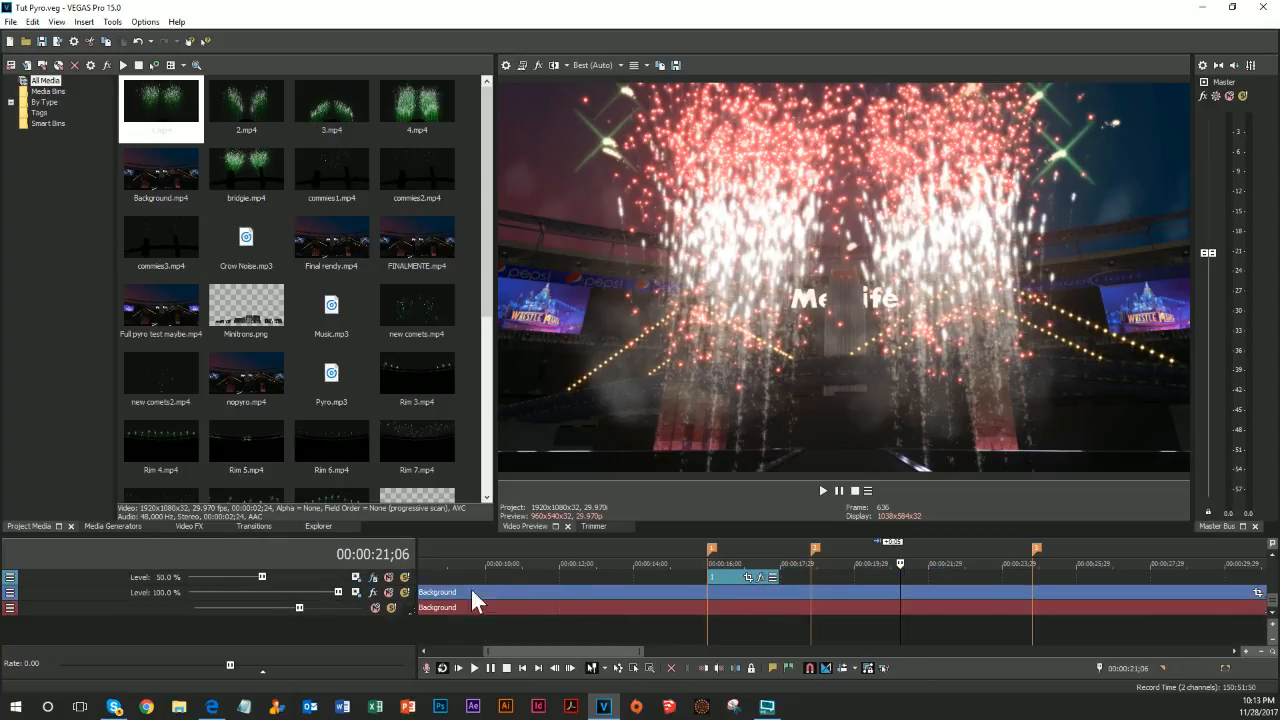
{"action": "left_click", "coordinate": [400, 586]}
{"action": "key", "text": "ctrl+y"}
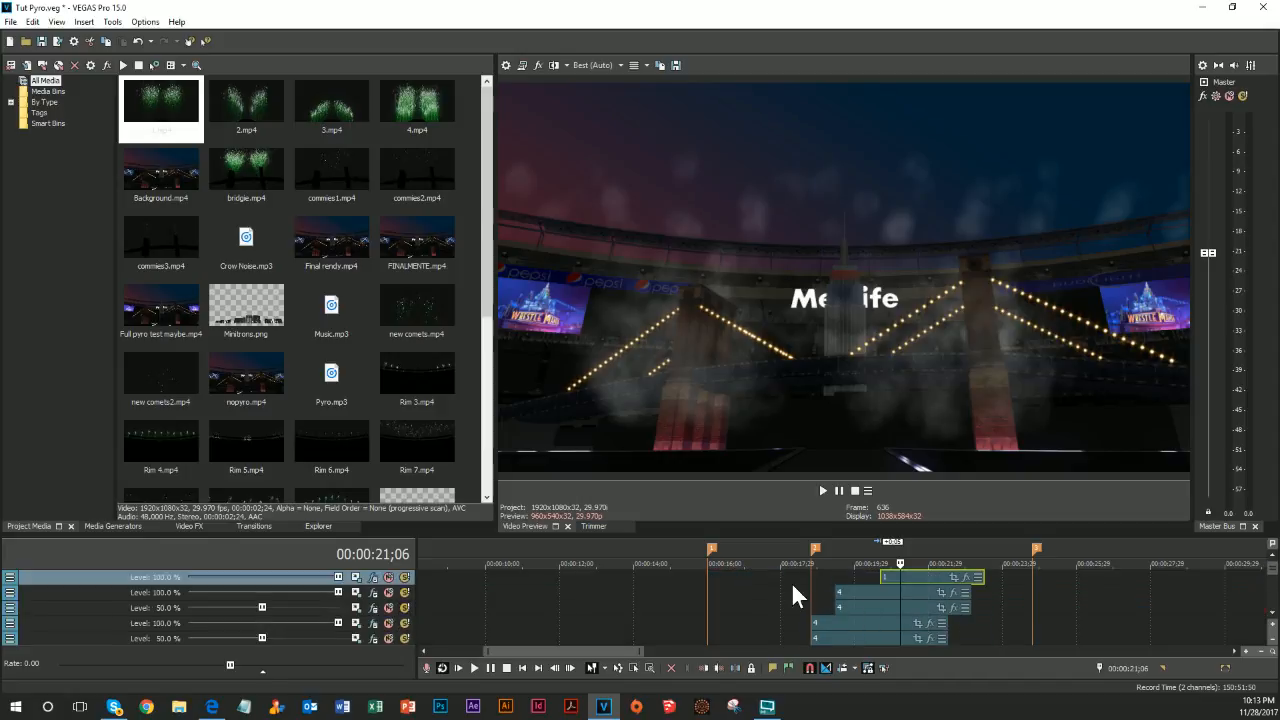
Find the frame where the stadium screens show the MAN graphic and move the second cue marker to it at 00:00:17;13
{"action": "left_click", "coordinate": [806, 578]}
{"action": "left_click", "coordinate": [780, 577]}
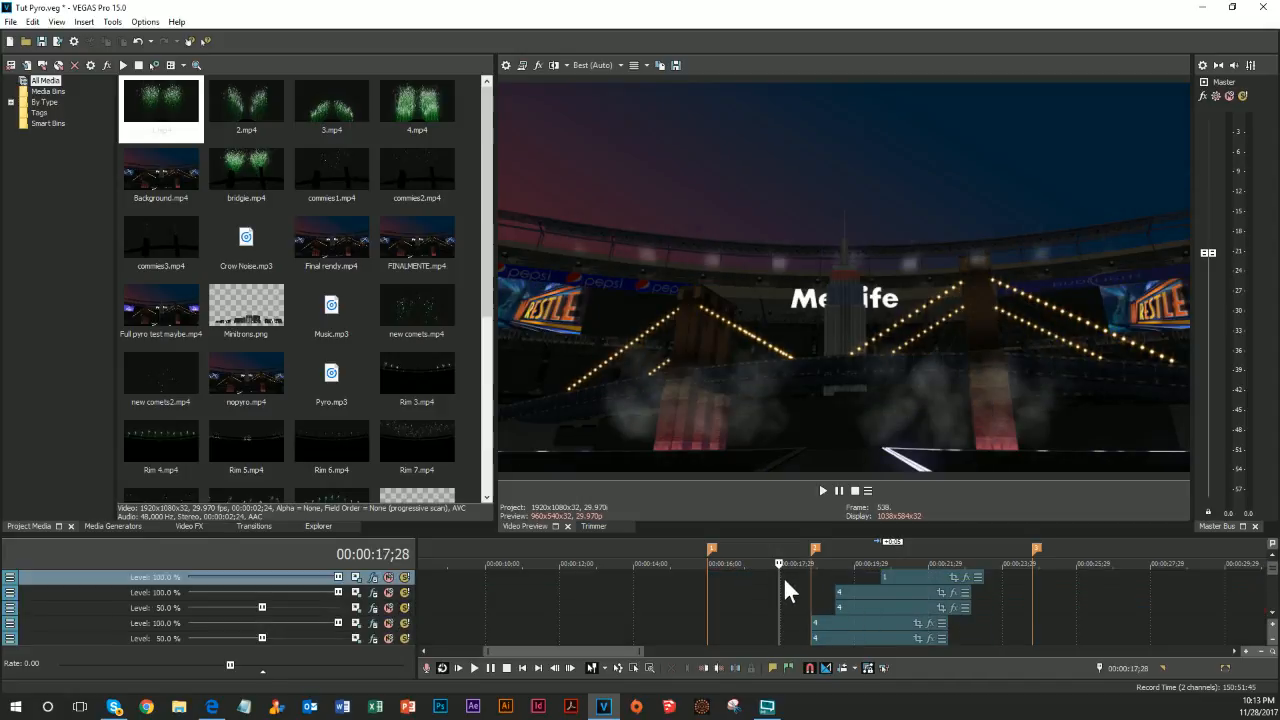
{"action": "key", "text": "Left"}
{"action": "key", "text": "Left"}
{"action": "key", "text": "Left"}
{"action": "key", "text": "Left"}
{"action": "key", "text": "Left"}
{"action": "key", "text": "Left"}
{"action": "key", "text": "Left"}
{"action": "key", "text": "Left"}
{"action": "key", "text": "Left"}
{"action": "key", "text": "Left"}
{"action": "key", "text": "Left"}
{"action": "key", "text": "Left"}
{"action": "key", "text": "Left"}
{"action": "key", "text": "Left"}
{"action": "key", "text": "Left"}
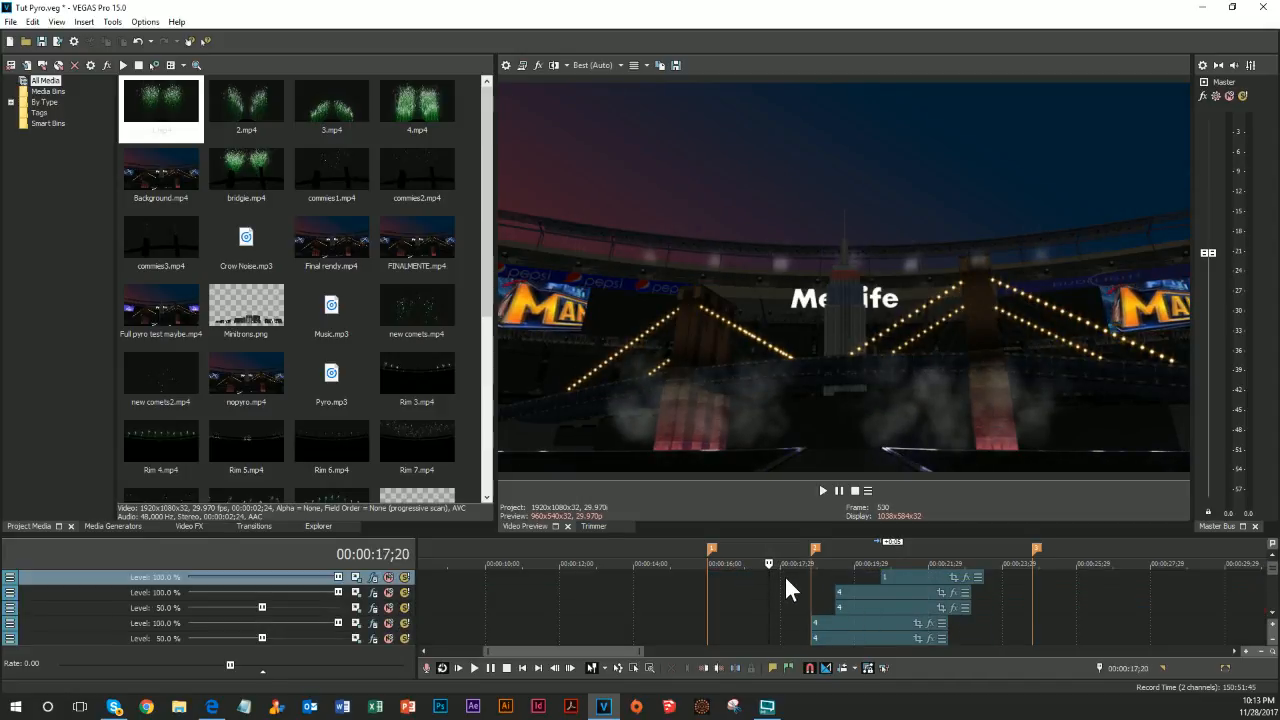
{"action": "key", "text": "Left"}
{"action": "key", "text": "Left"}
{"action": "key", "text": "Left"}
{"action": "key", "text": "Left"}
{"action": "key", "text": "Left"}
{"action": "key", "text": "Left"}
{"action": "key", "text": "Left"}
{"action": "key", "text": "Left"}
{"action": "key", "text": "Left"}
{"action": "key", "text": "Left"}
{"action": "key", "text": "Left"}
{"action": "key", "text": "Left"}
{"action": "key", "text": "Left"}
{"action": "key", "text": "Left"}
{"action": "key", "text": "Left"}
{"action": "key", "text": "Left"}
{"action": "key", "text": "Left"}
{"action": "key", "text": "Left"}
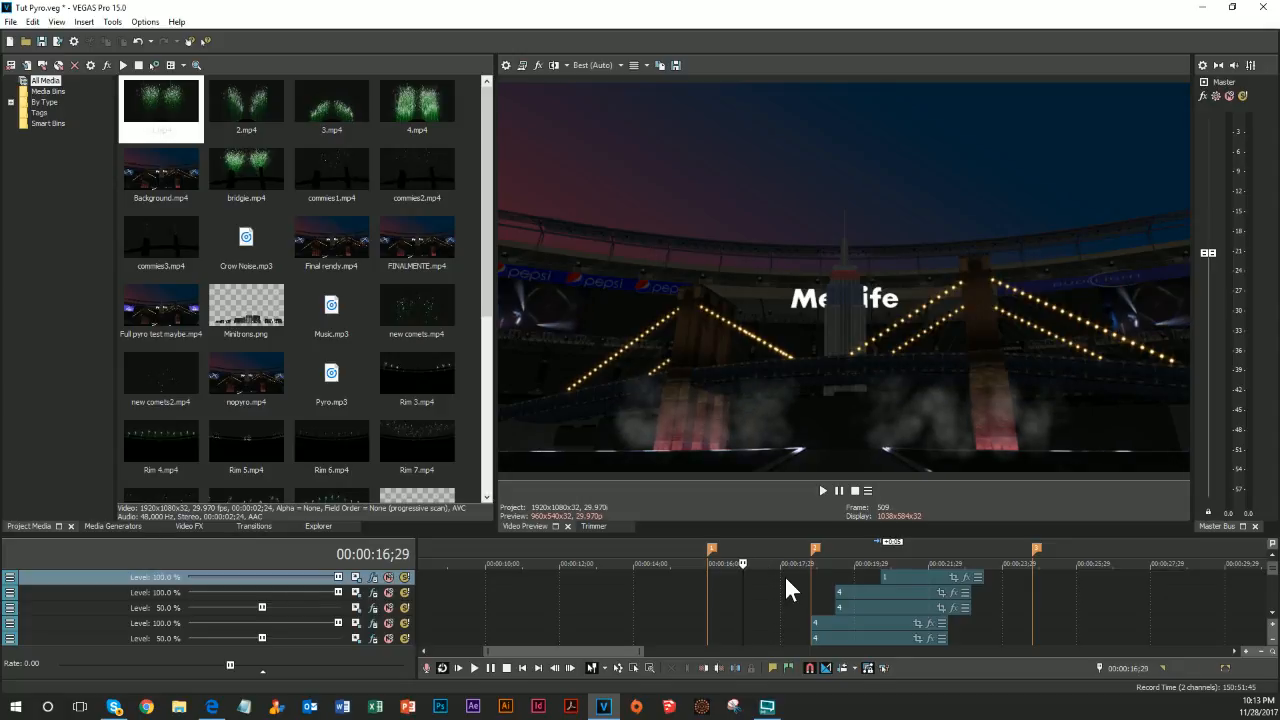
{"action": "key", "text": "Right"}
{"action": "key", "text": "Right"}
{"action": "key", "text": "Right"}
{"action": "key", "text": "Right"}
{"action": "key", "text": "Right"}
{"action": "key", "text": "Right"}
{"action": "key", "text": "Right"}
{"action": "key", "text": "Right"}
{"action": "key", "text": "Right"}
{"action": "key", "text": "Right"}
{"action": "key", "text": "Right"}
{"action": "key", "text": "Right"}
{"action": "key", "text": "Right"}
{"action": "key", "text": "Right"}
{"action": "key", "text": "Right"}
{"action": "key", "text": "Right"}
{"action": "key", "text": "Right"}
{"action": "key", "text": "Right"}
{"action": "key", "text": "Right"}
{"action": "key", "text": "Right"}
{"action": "key", "text": "Right"}
{"action": "key", "text": "Right"}
{"action": "key", "text": "Right"}
{"action": "key", "text": "Left"}
{"action": "key", "text": "Left"}
{"action": "key", "text": "Left"}
{"action": "key", "text": "Left"}
{"action": "key", "text": "Left"}
{"action": "key", "text": "Left"}
{"action": "key", "text": "Left"}
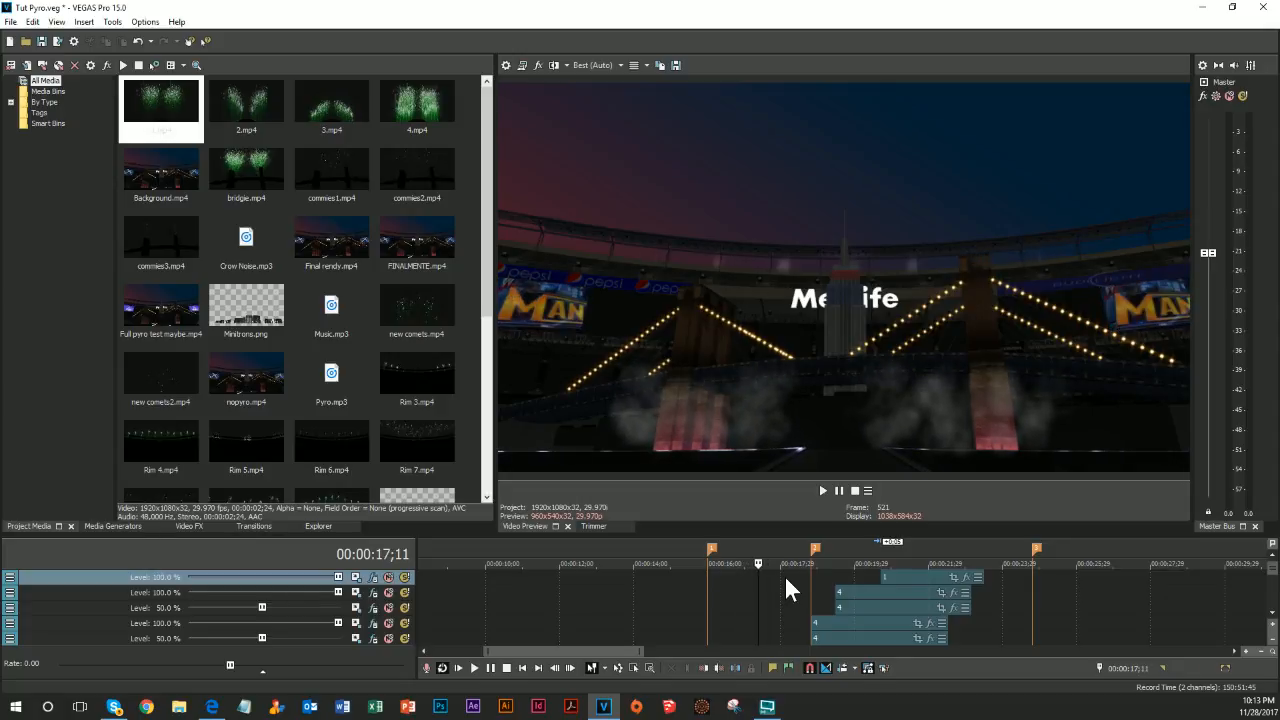
{"action": "key", "text": "Right"}
{"action": "key", "text": "Right"}
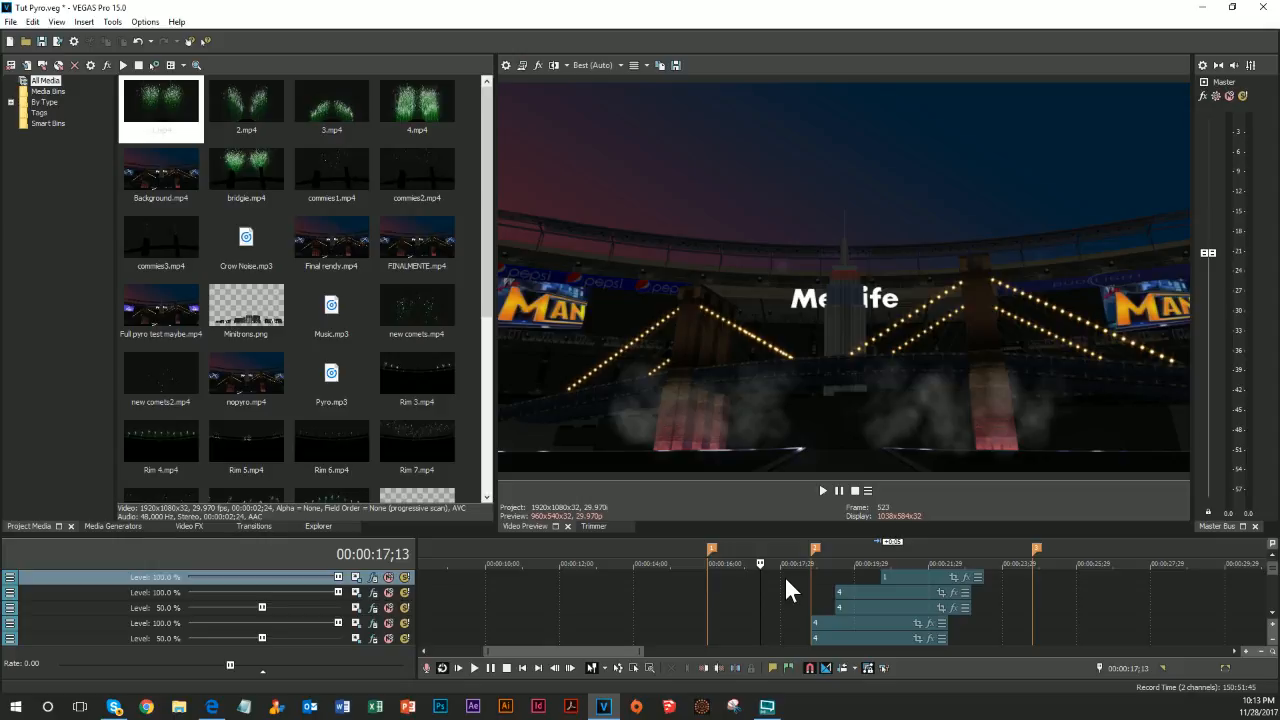
{"action": "left_click_drag", "start_coordinate": [816, 556], "coordinate": [765, 556]}
Place Rim 8.mp4 on a new topmost video track starting at the 00:00:17;13 marker, and delete its audio track
{"action": "right_click", "coordinate": [141, 576]}
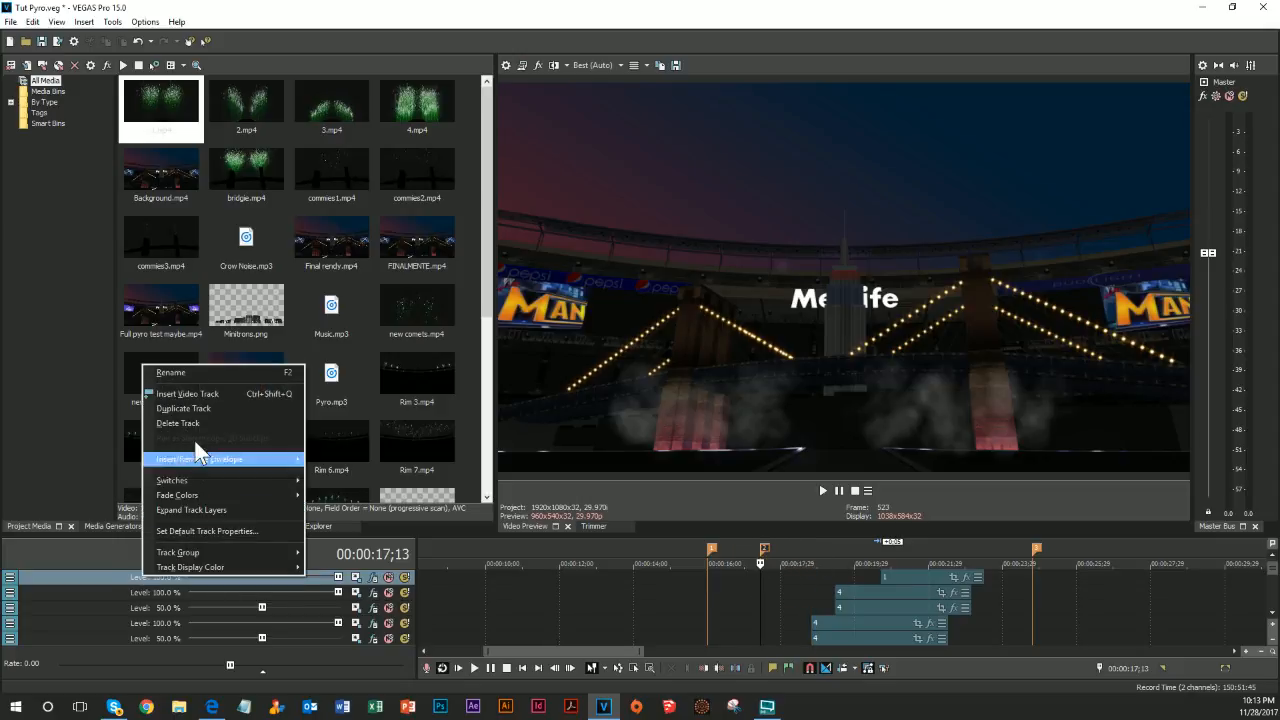
{"action": "left_click", "coordinate": [179, 394]}
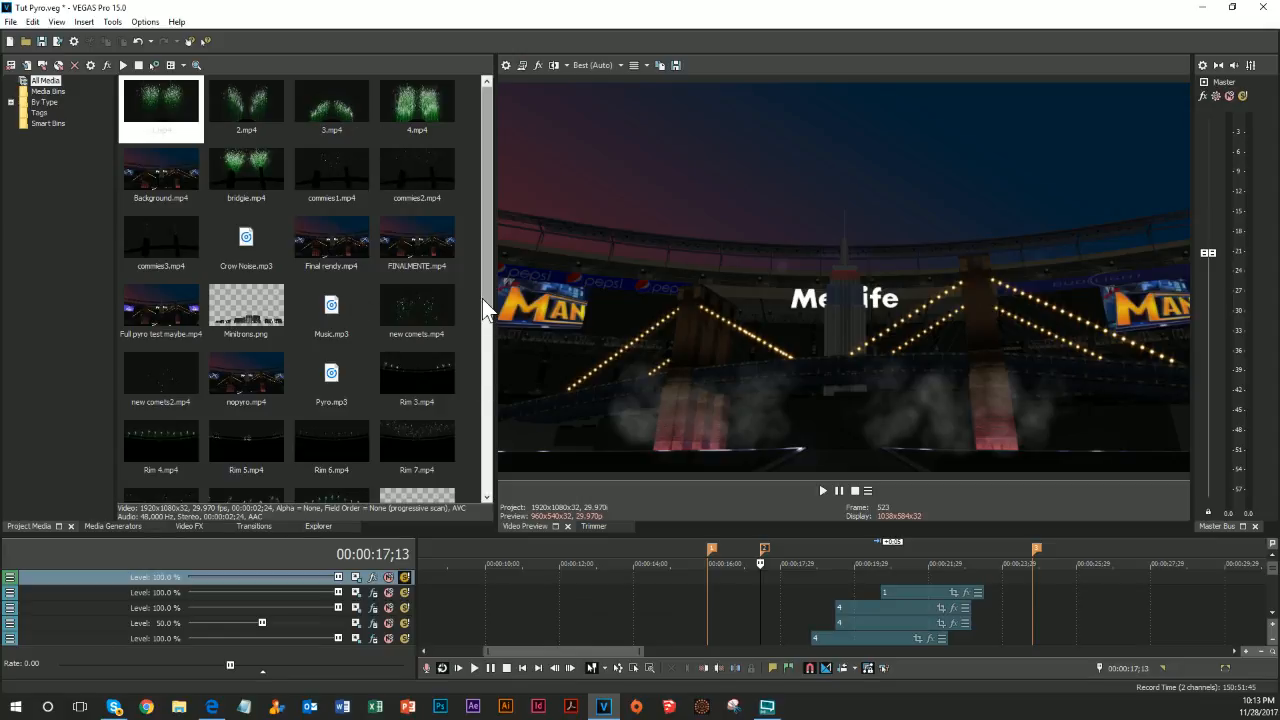
{"action": "left_click_drag", "start_coordinate": [488, 302], "coordinate": [485, 393]}
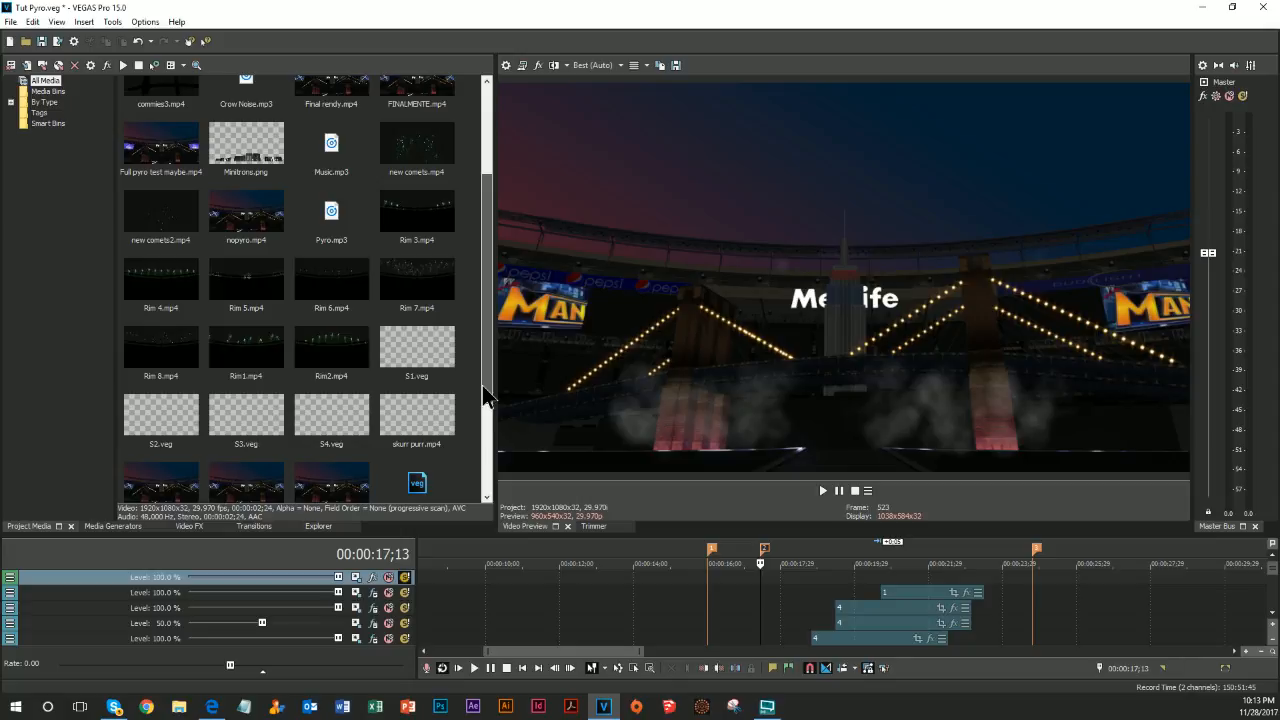
{"action": "left_click_drag", "start_coordinate": [166, 366], "coordinate": [750, 612]}
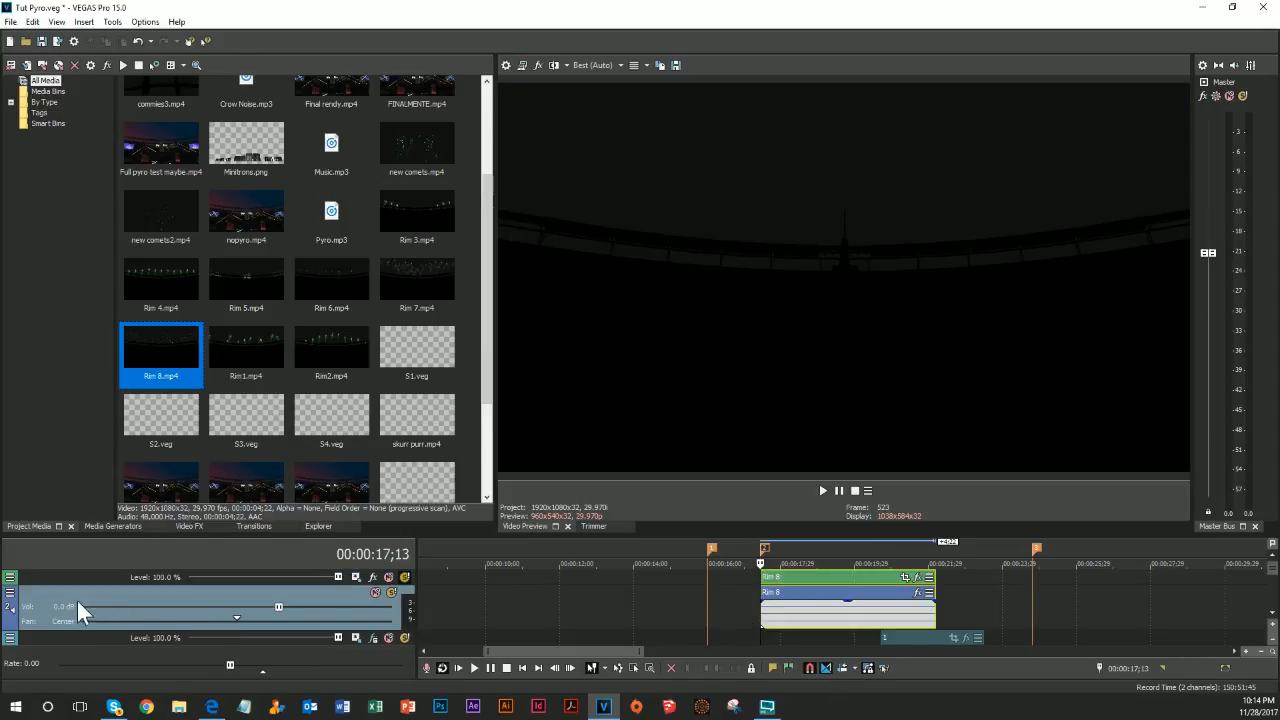
{"action": "right_click", "coordinate": [52, 606]}
{"action": "left_click", "coordinate": [86, 360]}
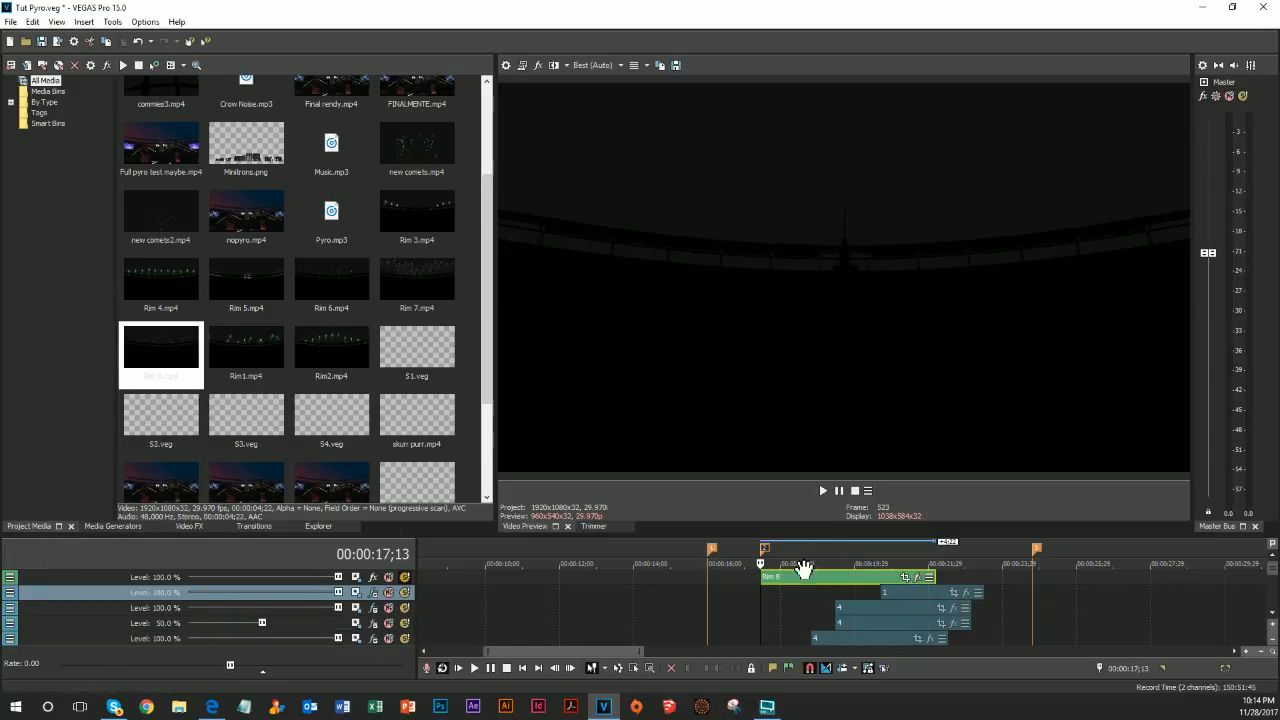
Play Rim 8.mp4 and step back and forth between 00:00:18;16 and 00:00:19;11 to examine how its comets rise and fan out above the rim
{"action": "key", "text": "space"}
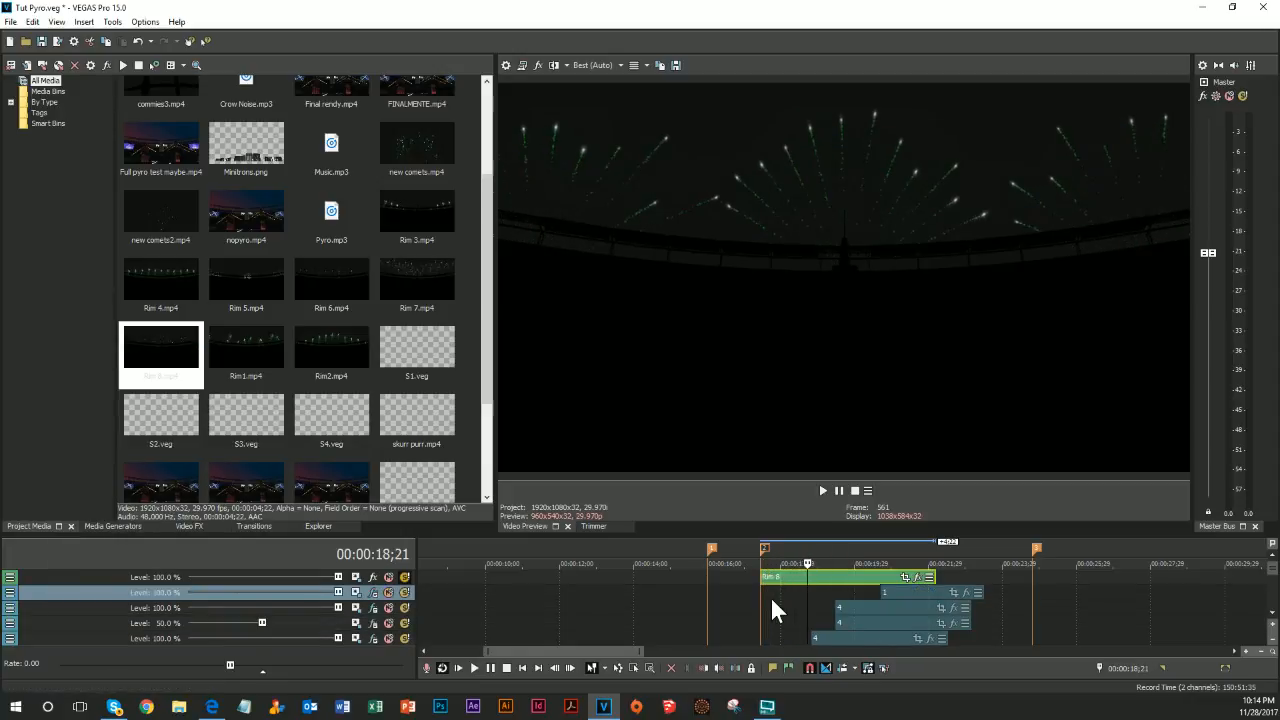
{"action": "key", "text": "Right"}
{"action": "key", "text": "Right"}
{"action": "key", "text": "Right"}
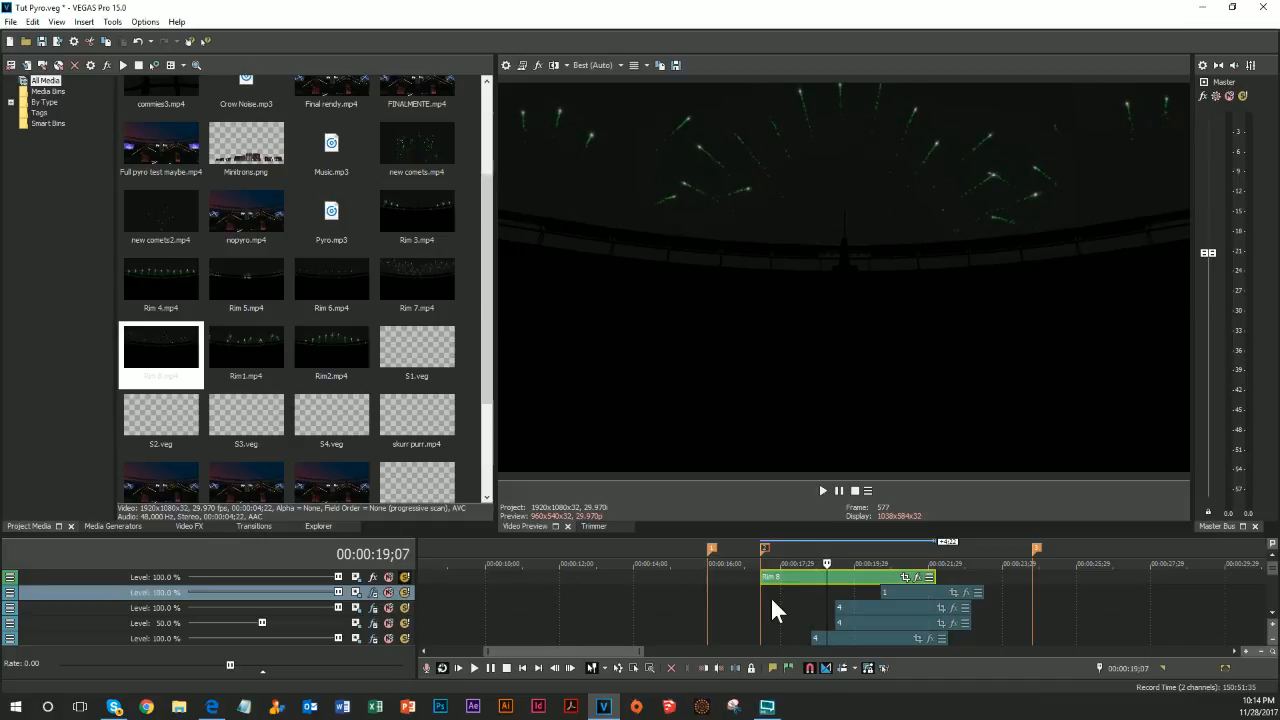
{"action": "key", "text": "Left"}
{"action": "key", "text": "Left"}
{"action": "key", "text": "Left"}
{"action": "key", "text": "Left"}
{"action": "key", "text": "Left"}
{"action": "key", "text": "Left"}
{"action": "key", "text": "Left"}
{"action": "key", "text": "Left"}
{"action": "key", "text": "Left"}
{"action": "key", "text": "Left"}
{"action": "key", "text": "Left"}
{"action": "key", "text": "Left"}
{"action": "key", "text": "Left"}
{"action": "key", "text": "Left"}
{"action": "key", "text": "Right"}
{"action": "key", "text": "Right"}
{"action": "key", "text": "Right"}
{"action": "key", "text": "Right"}
{"action": "key", "text": "Right"}
{"action": "key", "text": "Right"}
{"action": "key", "text": "Right"}
{"action": "key", "text": "Right"}
{"action": "key", "text": "Right"}
{"action": "key", "text": "Right"}
{"action": "key", "text": "Right"}
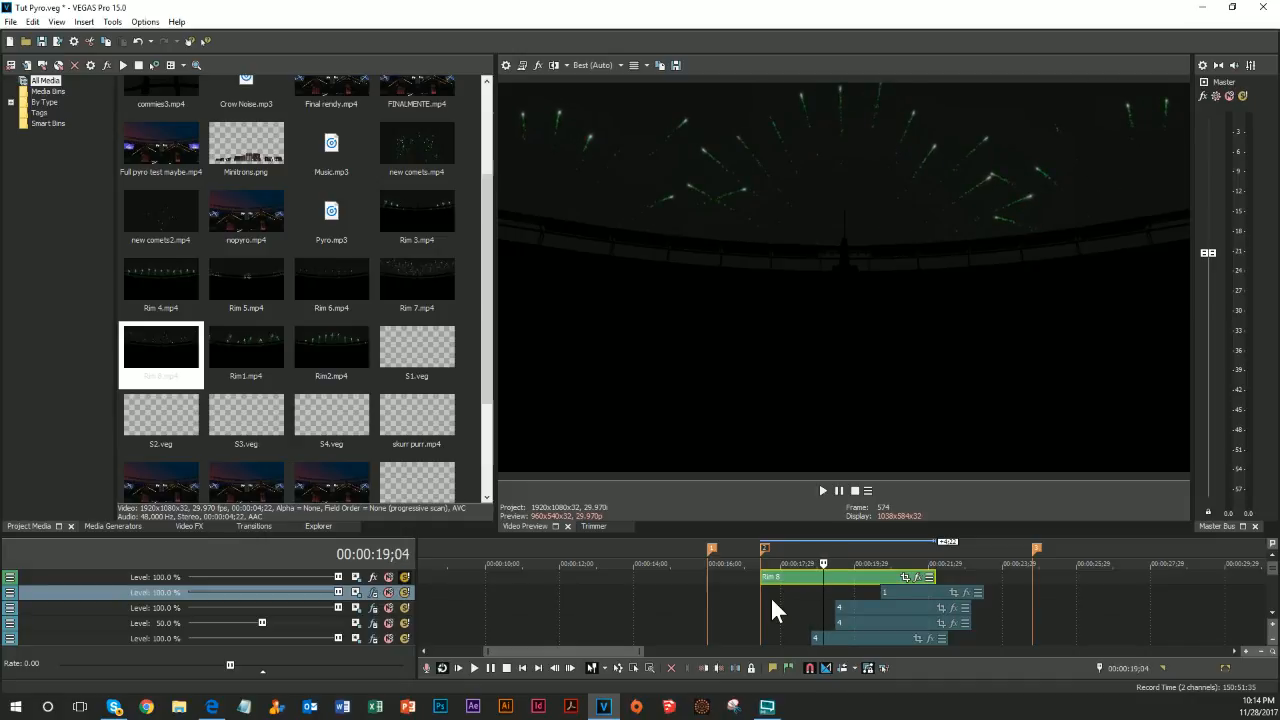
{"action": "key", "text": "Right"}
{"action": "key", "text": "Right"}
{"action": "key", "text": "Right"}
{"action": "key", "text": "Right"}
{"action": "key", "text": "Right"}
{"action": "key", "text": "Right"}
{"action": "key", "text": "Right"}
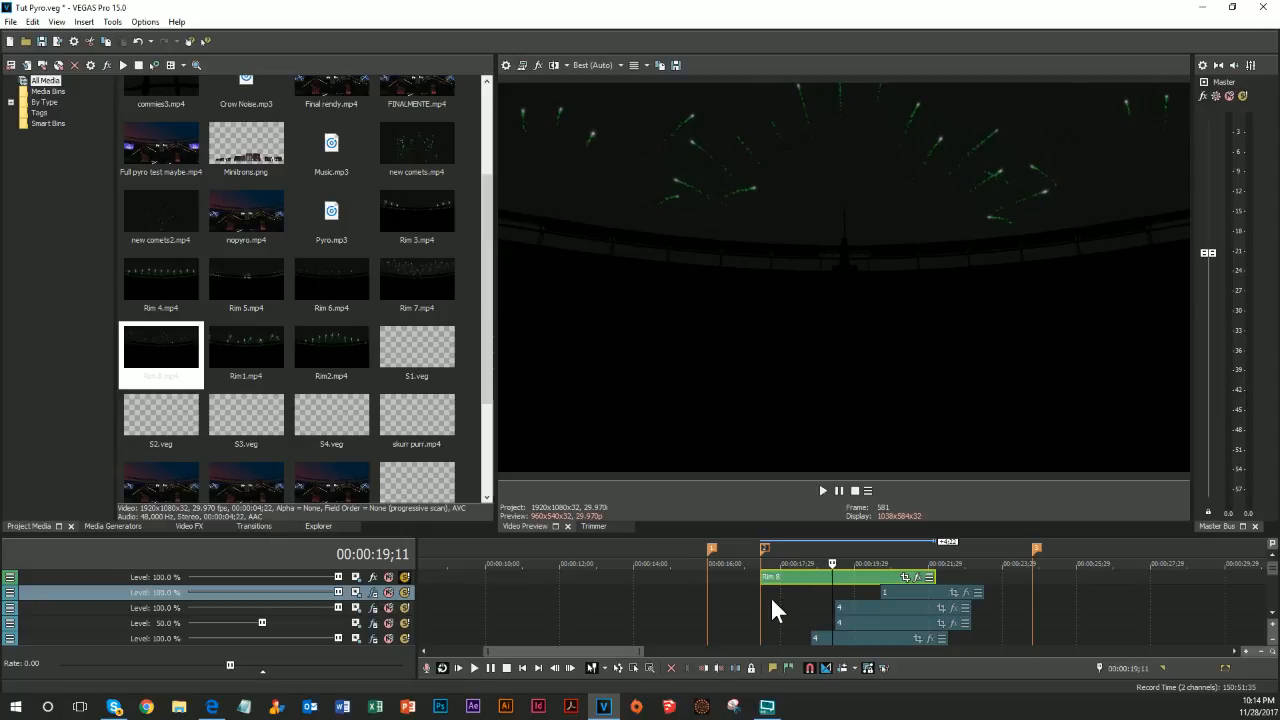
{"action": "key", "text": "Left"}
{"action": "key", "text": "Left"}
{"action": "key", "text": "Left"}
{"action": "key", "text": "Left"}
{"action": "key", "text": "Left"}
{"action": "key", "text": "Left"}
{"action": "key", "text": "Left"}
{"action": "key", "text": "Left"}
{"action": "key", "text": "Left"}
{"action": "key", "text": "Left"}
{"action": "key", "text": "Left"}
{"action": "key", "text": "Left"}
{"action": "key", "text": "Left"}
{"action": "key", "text": "Left"}
{"action": "key", "text": "Left"}
{"action": "key", "text": "Left"}
{"action": "key", "text": "Left"}
{"action": "key", "text": "Left"}
{"action": "key", "text": "Left"}
{"action": "key", "text": "Left"}
{"action": "key", "text": "Left"}
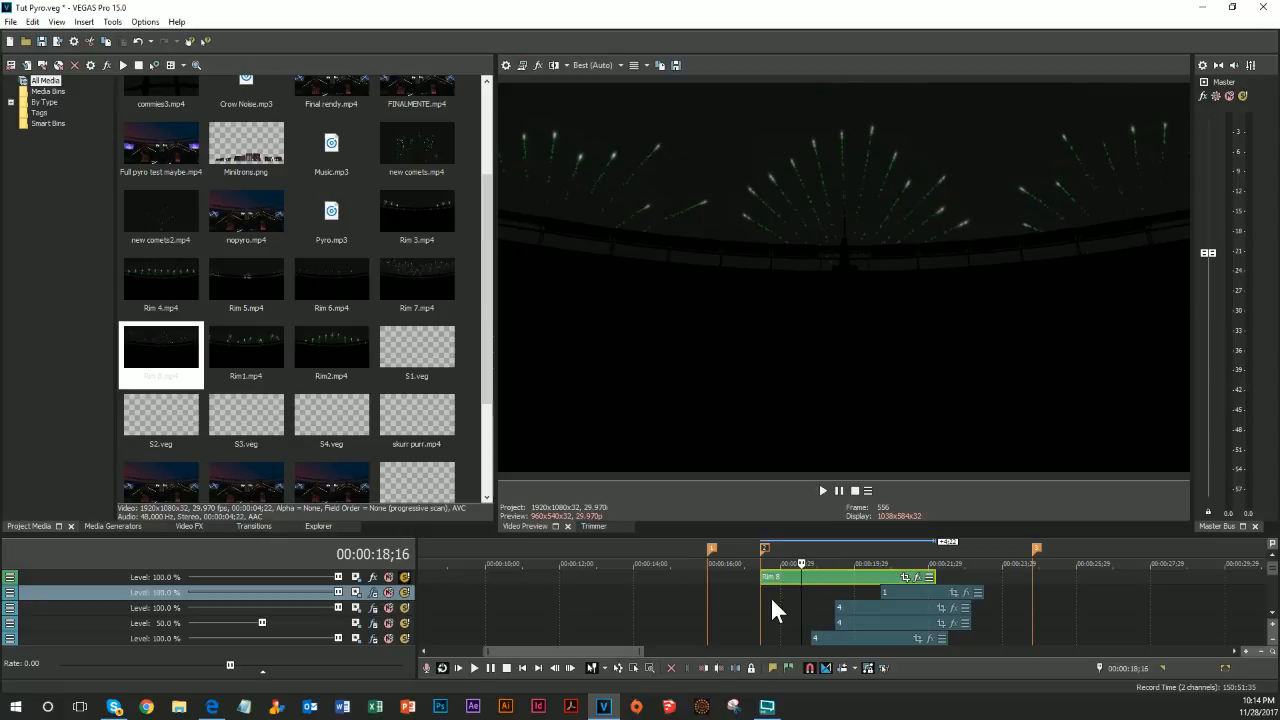
{"action": "key", "text": "Right"}
{"action": "key", "text": "Right"}
{"action": "key", "text": "Right"}
{"action": "key", "text": "Right"}
{"action": "key", "text": "Right"}
{"action": "key", "text": "Right"}
{"action": "key", "text": "Right"}
{"action": "key", "text": "Right"}
{"action": "key", "text": "Right"}
{"action": "key", "text": "Right"}
{"action": "key", "text": "Right"}
{"action": "key", "text": "Right"}
{"action": "key", "text": "Right"}
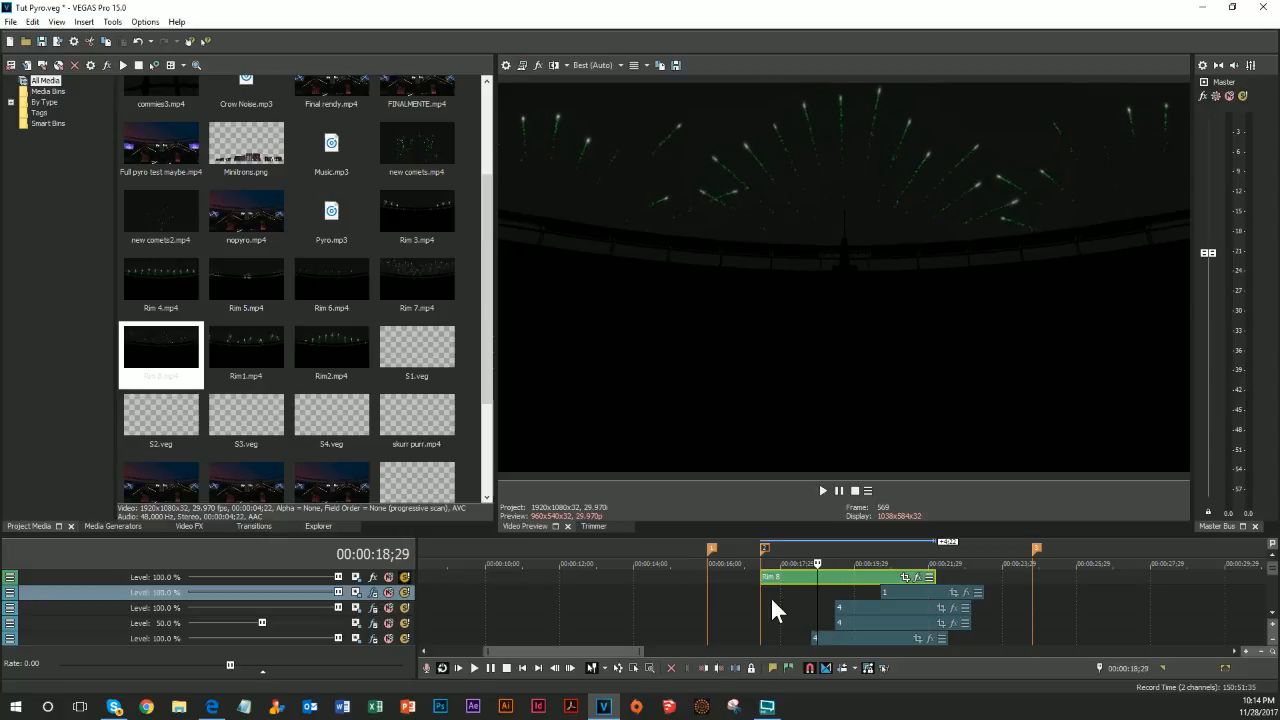
Step Rim 8.mp4 back to 00:00:18;12 and forward to 00:00:18;20 to compare how far its comets have fanned out
{"action": "key", "text": "Left"}
{"action": "key", "text": "Left"}
{"action": "key", "text": "Left"}
{"action": "key", "text": "Left"}
{"action": "key", "text": "Left"}
{"action": "key", "text": "Left"}
{"action": "key", "text": "Left"}
{"action": "key", "text": "Left"}
{"action": "key", "text": "Left"}
{"action": "key", "text": "Left"}
{"action": "key", "text": "Left"}
{"action": "key", "text": "Left"}
{"action": "key", "text": "Left"}
{"action": "key", "text": "Left"}
{"action": "key", "text": "Left"}
{"action": "key", "text": "Left"}
{"action": "key", "text": "Left"}
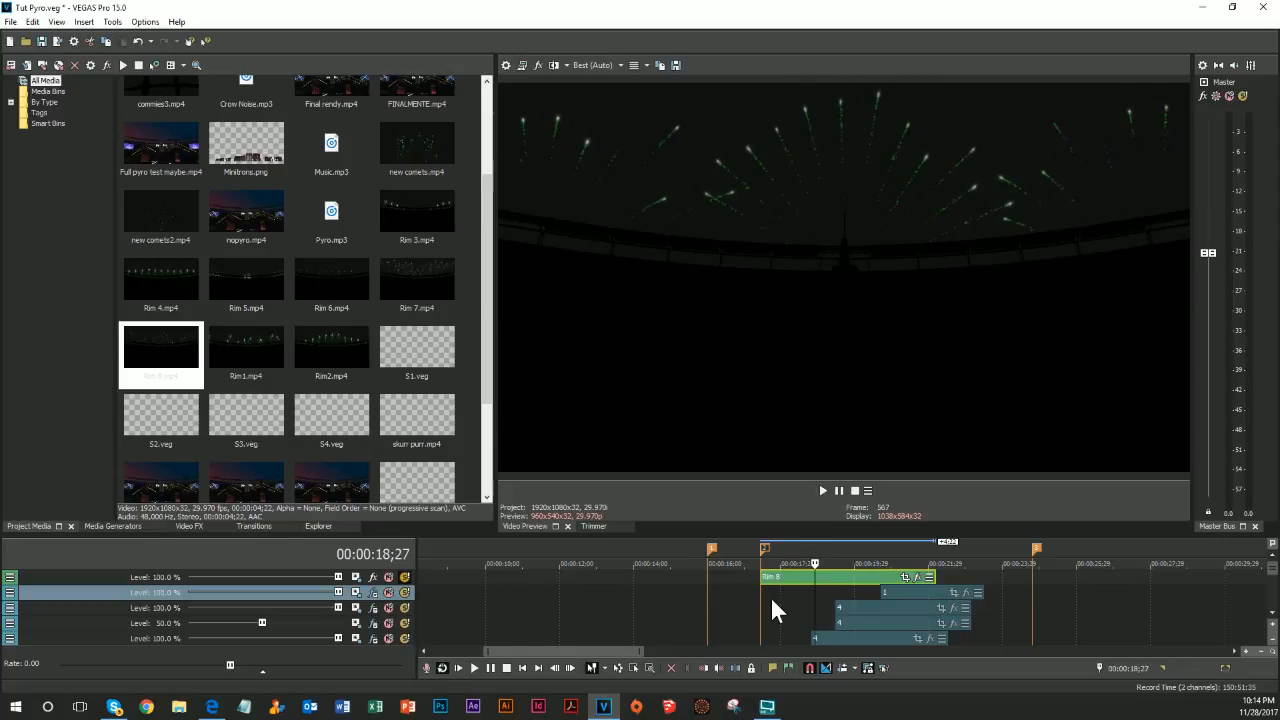
{"action": "scroll", "coordinate": [775, 606], "scroll_direction": "down", "scroll_amount": 5}
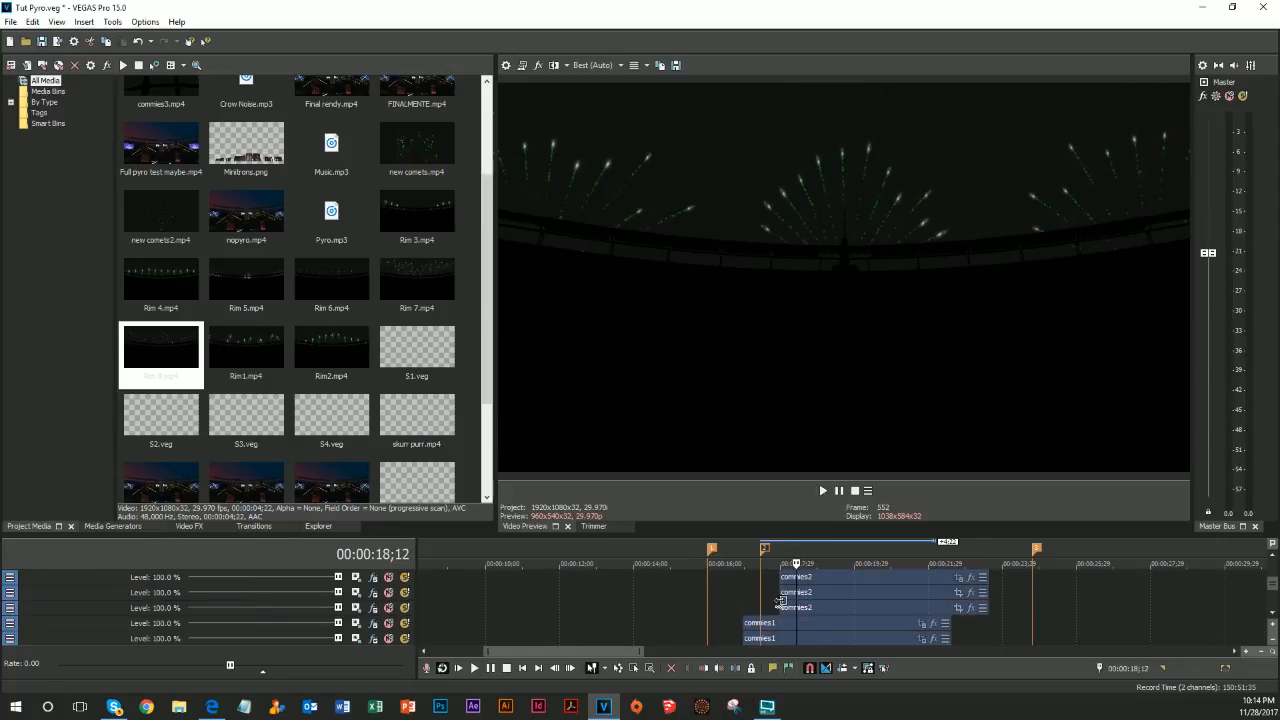
{"action": "scroll", "coordinate": [779, 603], "scroll_direction": "up", "scroll_amount": 5}
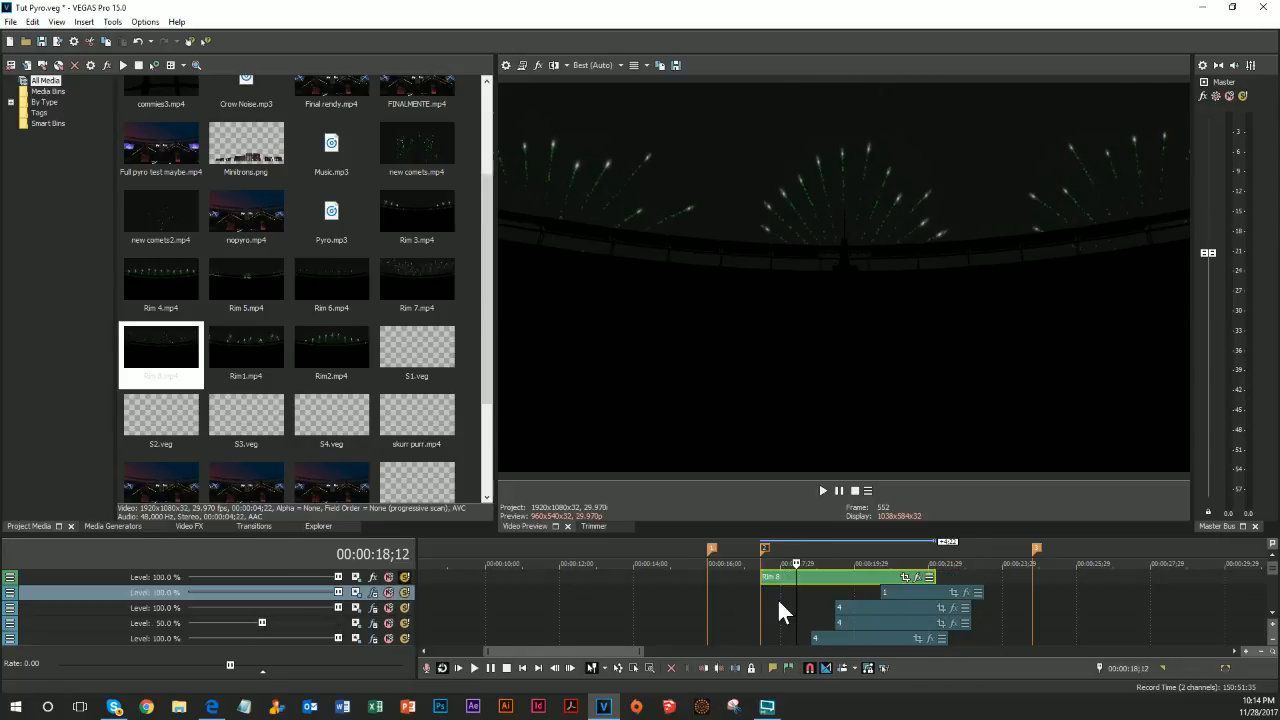
{"action": "key", "text": "Right"}
{"action": "key", "text": "Right"}
{"action": "key", "text": "Right"}
{"action": "key", "text": "Right"}
{"action": "key", "text": "Right"}
{"action": "key", "text": "Right"}
{"action": "key", "text": "Right"}
{"action": "key", "text": "Right"}
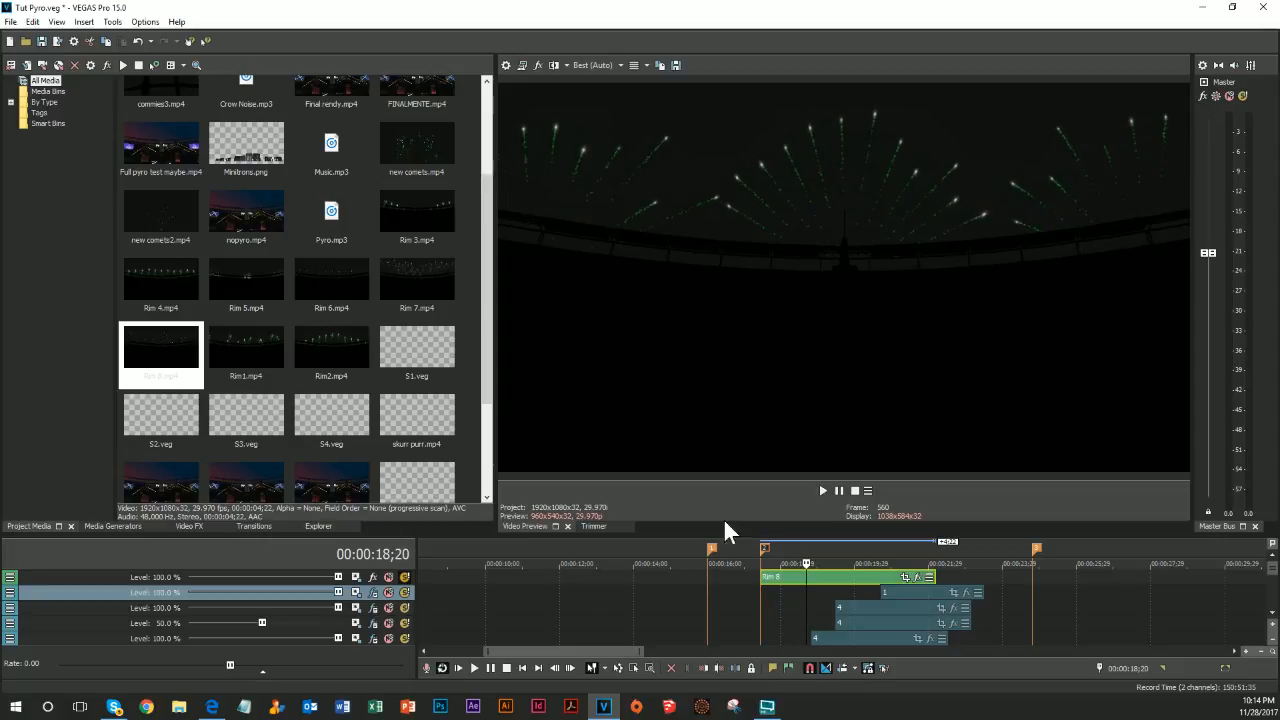
Add the VEGAS Chroma Keyer effect to the Rim 8 video track
{"action": "left_click", "coordinate": [372, 577]}
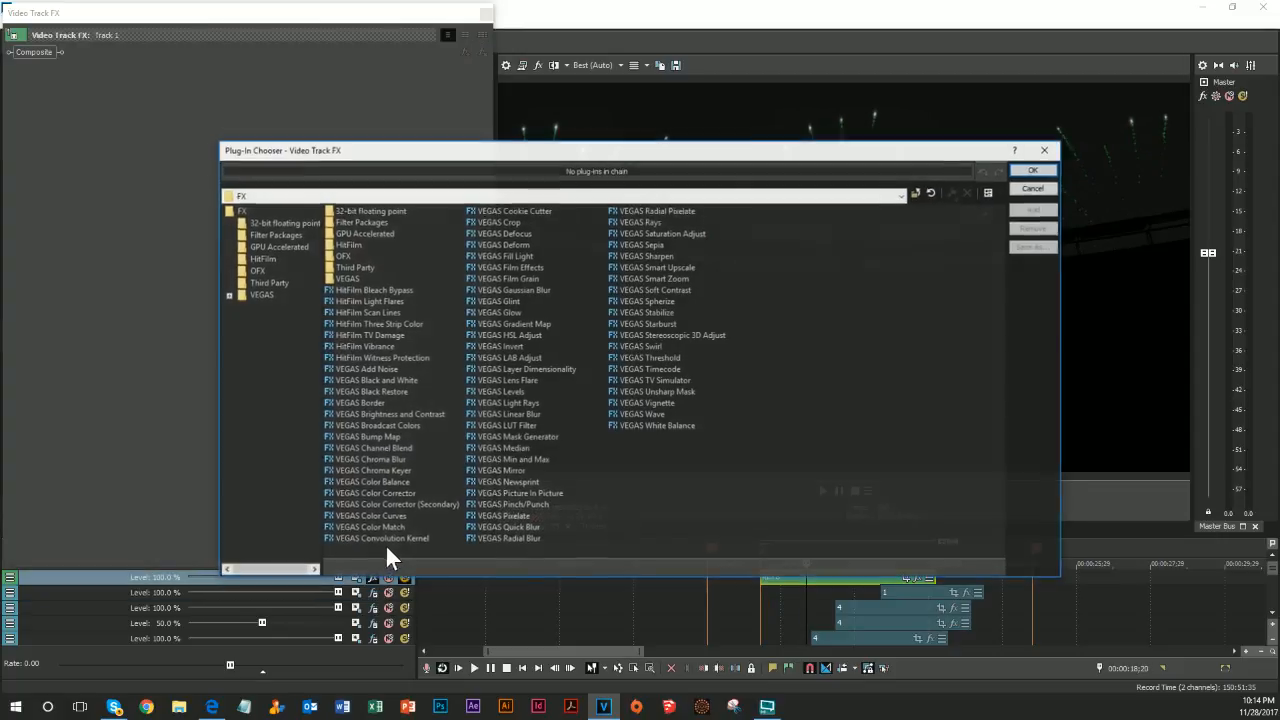
{"action": "left_click", "coordinate": [397, 470]}
{"action": "left_click", "coordinate": [1035, 209]}
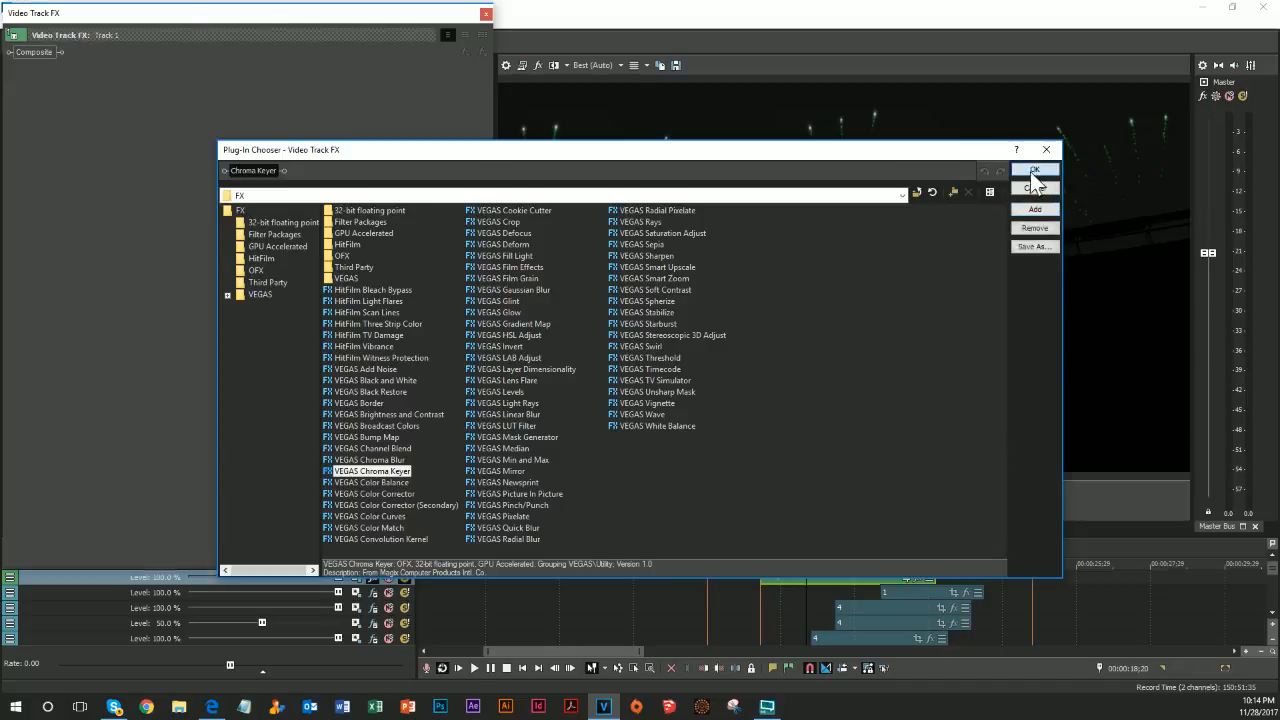
{"action": "left_click", "coordinate": [1032, 170]}
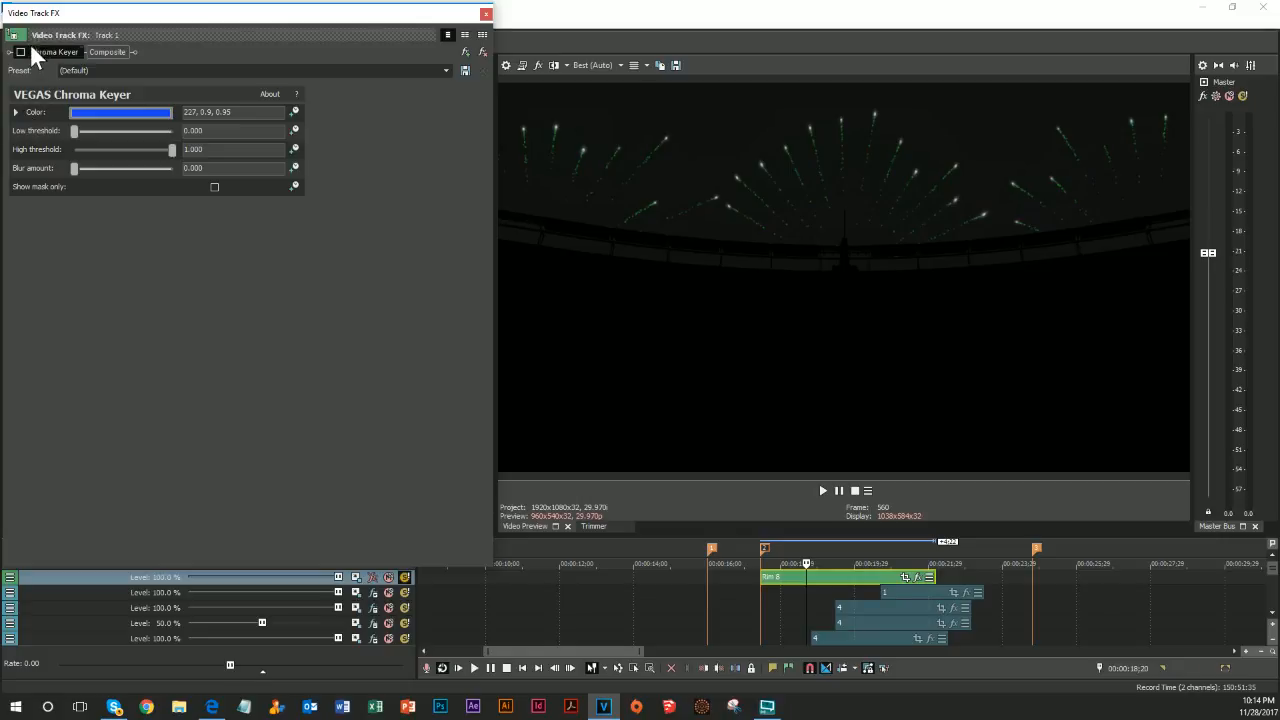
Sample the dark sky above the comets as the Chroma Keyer colour and enable the keyer
{"action": "left_click", "coordinate": [15, 112]}
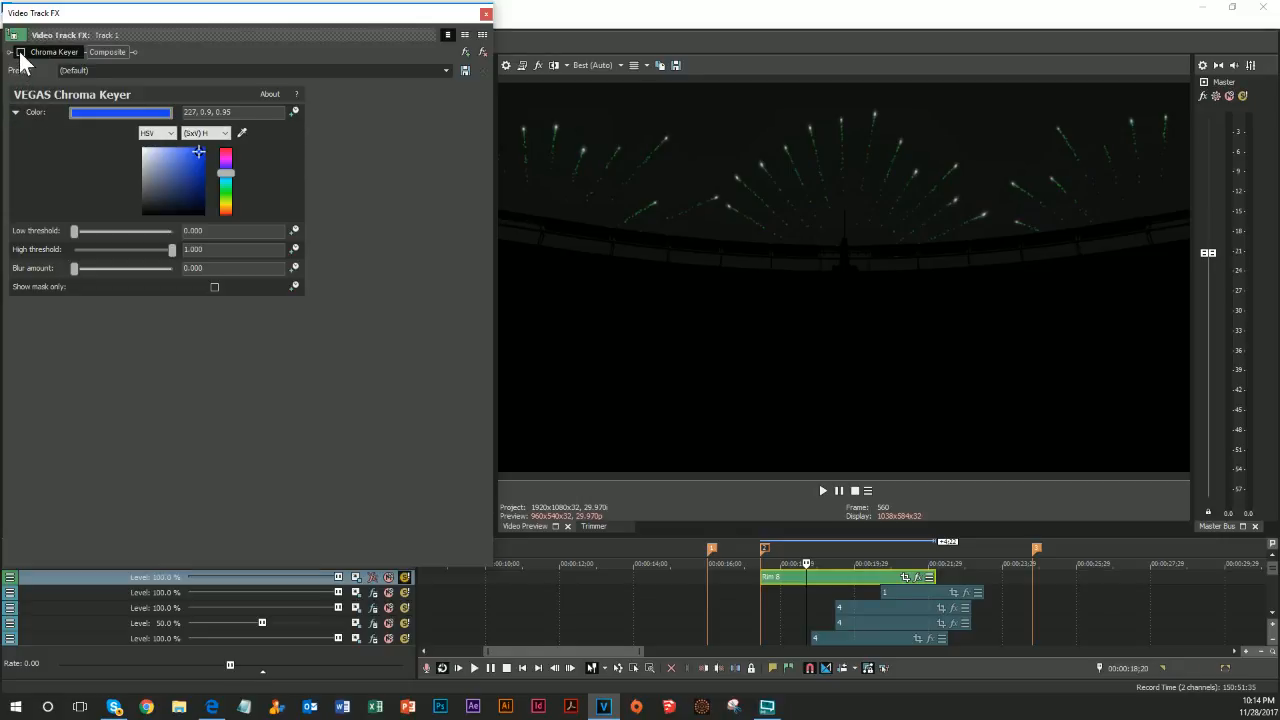
{"action": "left_click", "coordinate": [242, 132]}
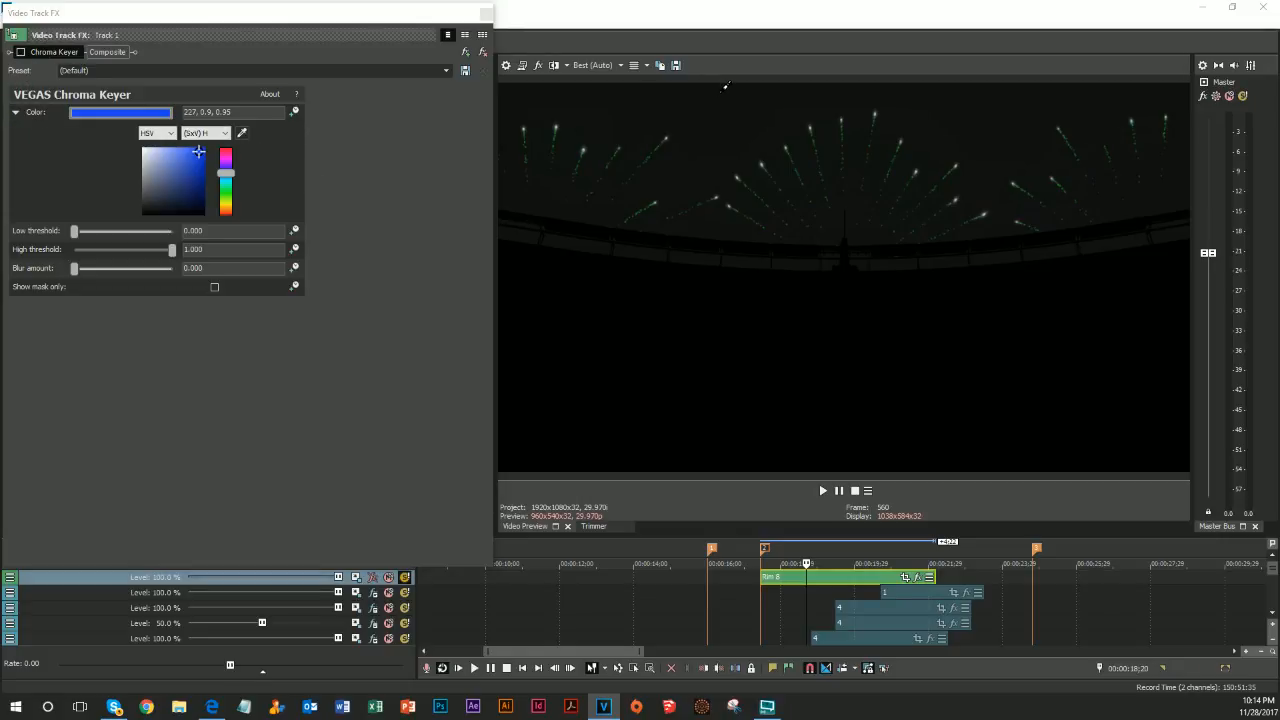
{"action": "left_click", "coordinate": [726, 84]}
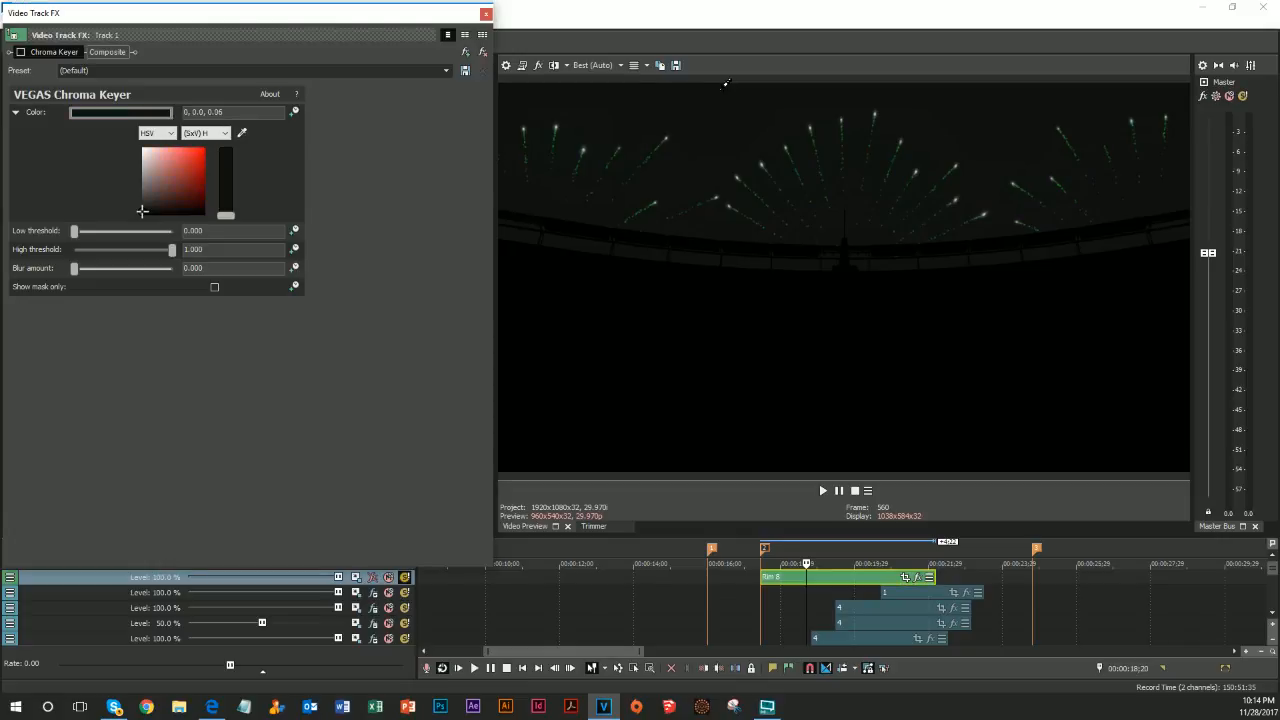
{"action": "left_click", "coordinate": [20, 52]}
Make the Chroma Keyer show the mask only and raise its low threshold to 0.769, leaving just the comet heads
{"action": "left_click", "coordinate": [213, 287]}
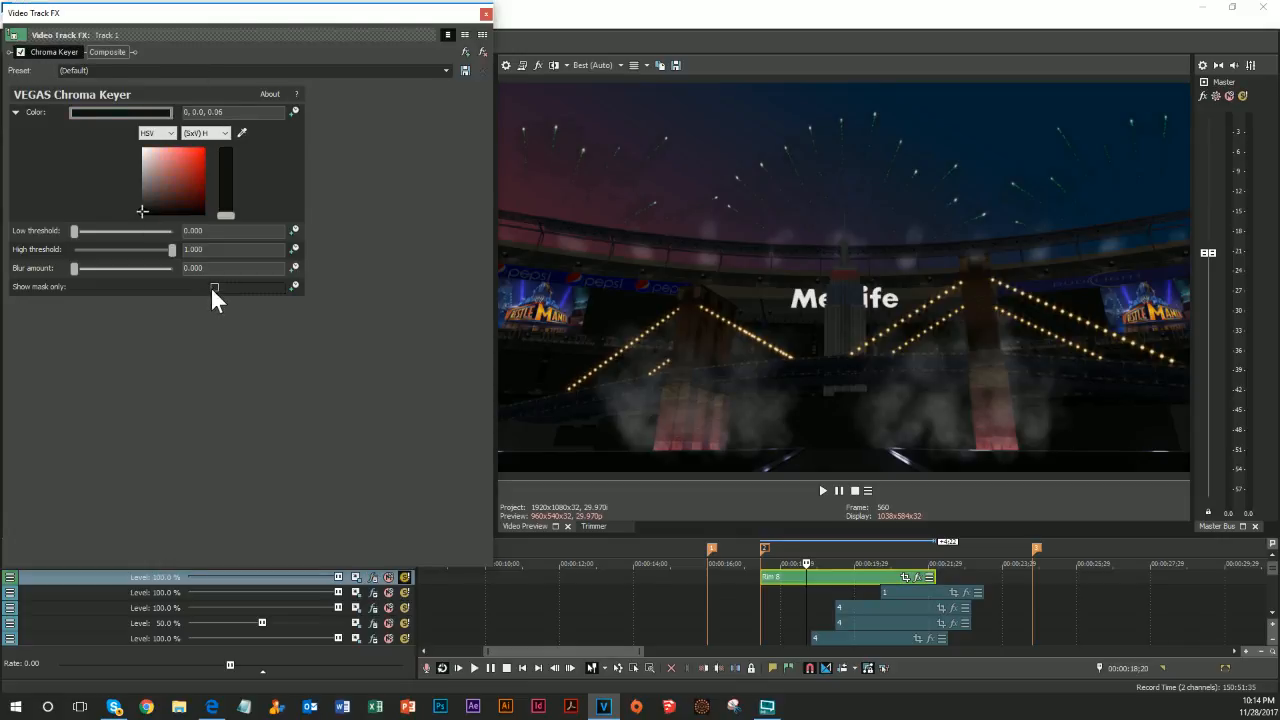
{"action": "left_click_drag", "start_coordinate": [76, 232], "coordinate": [105, 274]}
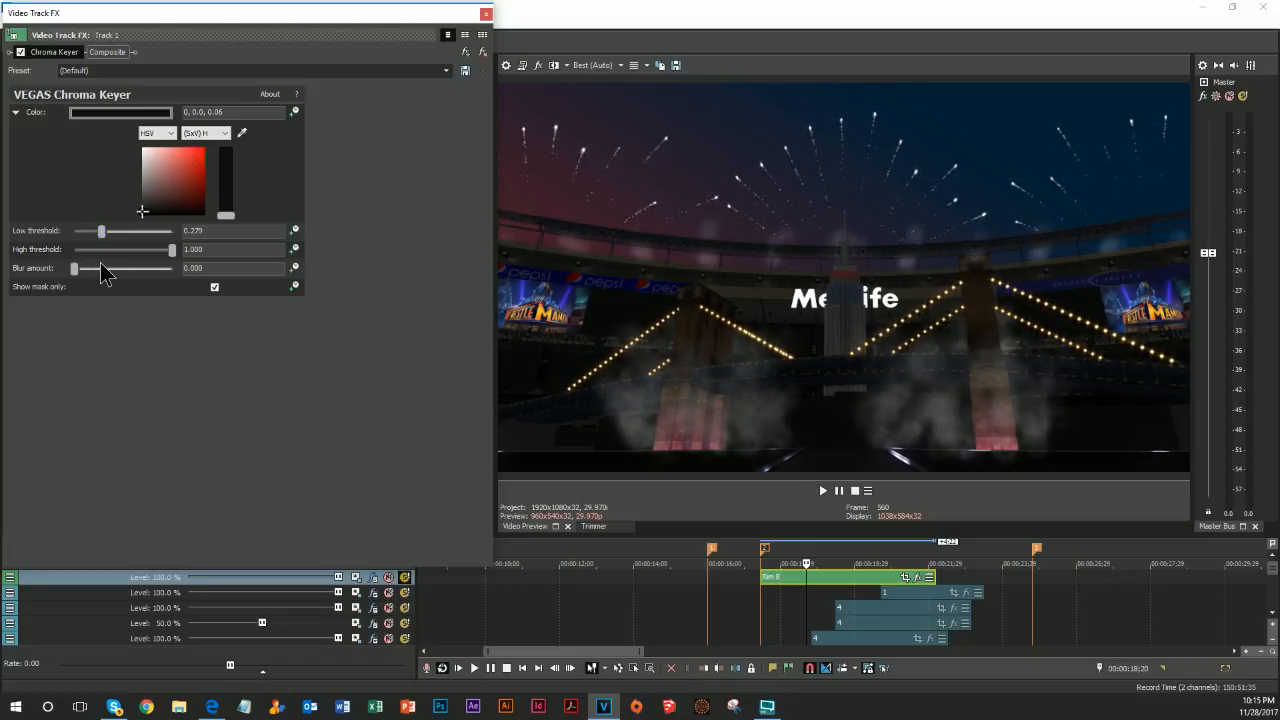
{"action": "left_click", "coordinate": [214, 287]}
{"action": "mouse_move", "coordinate": [99, 233]}
{"action": "left_mouse_down"}
{"action": "mouse_move", "coordinate": [163, 255]}
{"action": "mouse_move", "coordinate": [85, 252]}
{"action": "mouse_move", "coordinate": [124, 250]}
{"action": "mouse_move", "coordinate": [88, 237]}
{"action": "mouse_move", "coordinate": [104, 236]}
{"action": "mouse_move", "coordinate": [150, 248]}
{"action": "mouse_move", "coordinate": [50, 248]}
{"action": "mouse_move", "coordinate": [90, 248]}
{"action": "mouse_move", "coordinate": [92, 231]}
{"action": "mouse_move", "coordinate": [110, 243]}
{"action": "left_mouse_up"}
{"action": "left_click", "coordinate": [215, 288]}
{"action": "left_click", "coordinate": [262, 286]}
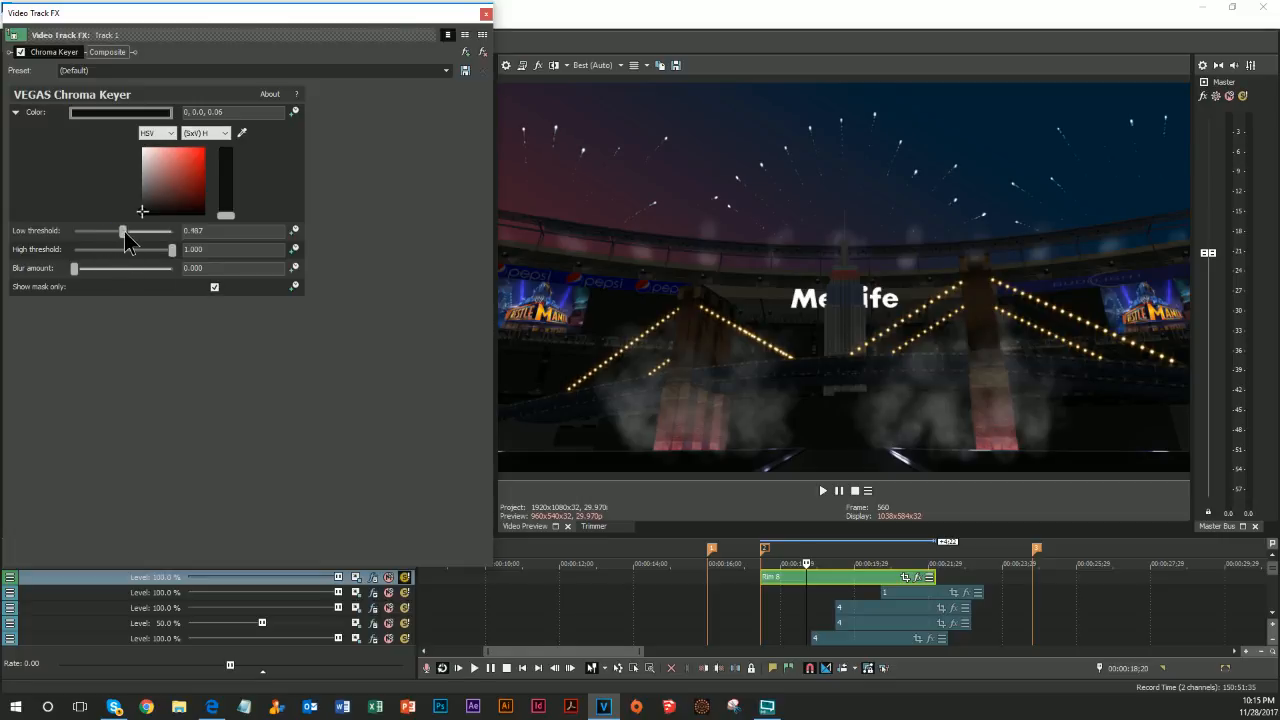
{"action": "left_click_drag", "start_coordinate": [124, 237], "coordinate": [146, 243]}
Add a VEGAS Glow effect to the Rim 8 track with white colour, intensity 4.082 and glow percent 0.008
{"action": "left_click", "coordinate": [465, 53]}
{"action": "left_click", "coordinate": [528, 313]}
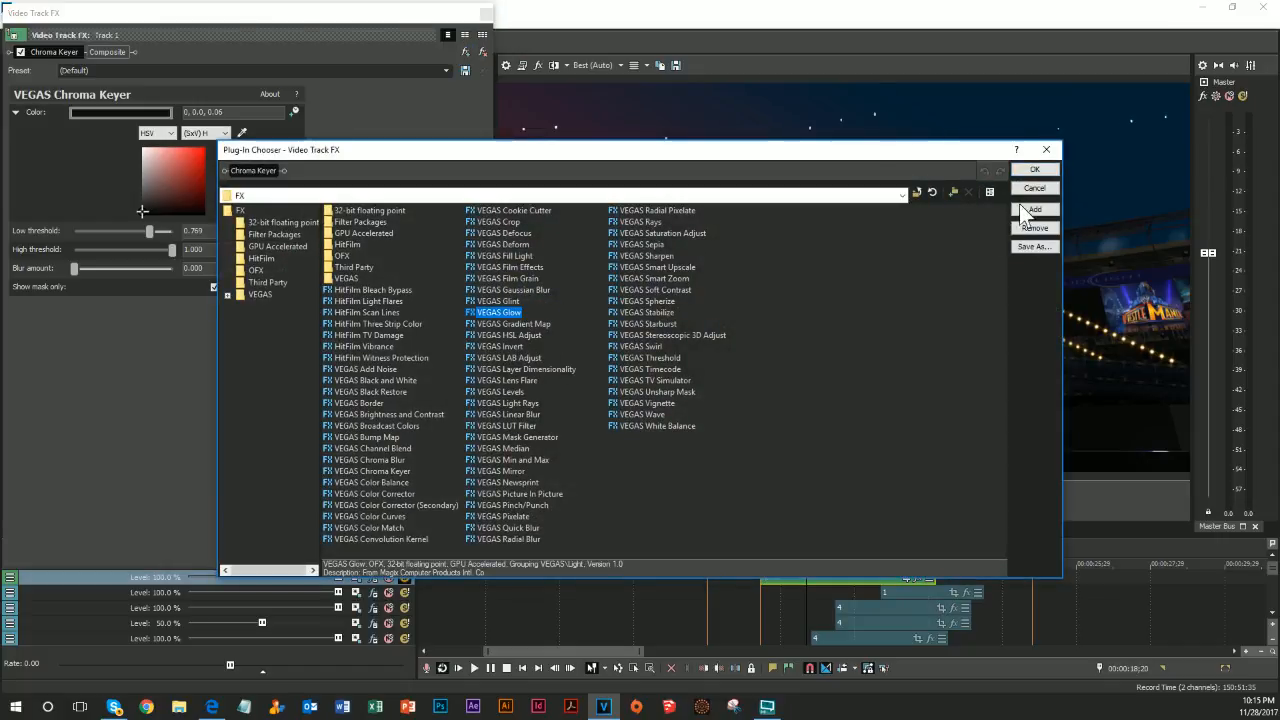
{"action": "left_click", "coordinate": [1034, 209]}
{"action": "left_click", "coordinate": [1027, 172]}
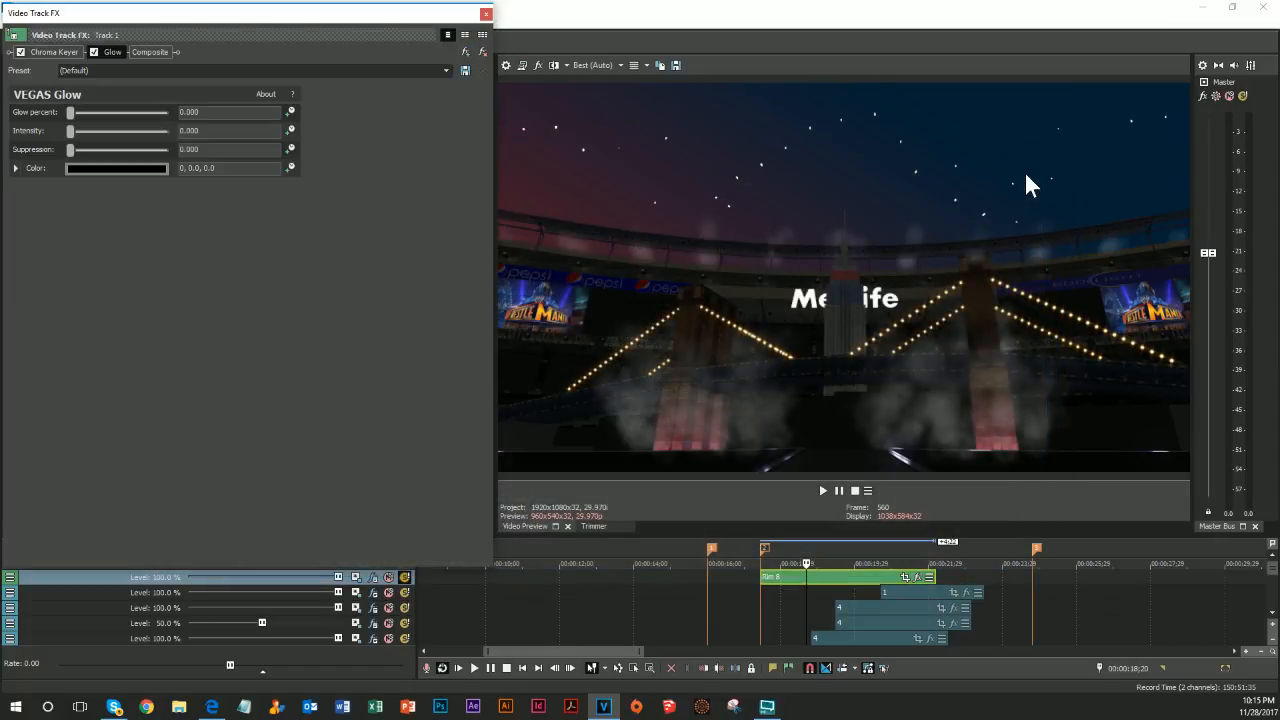
{"action": "left_click", "coordinate": [16, 168]}
{"action": "left_click_drag", "start_coordinate": [138, 268], "coordinate": [138, 204]}
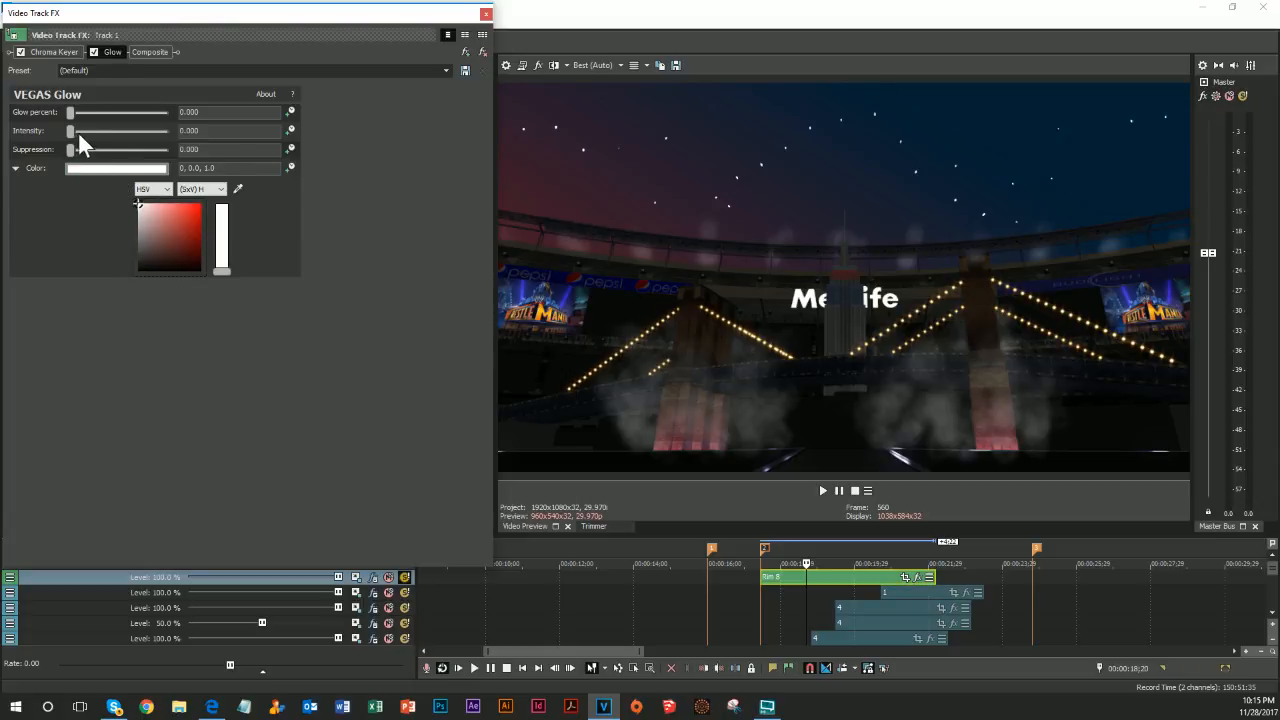
{"action": "mouse_move", "coordinate": [72, 131]}
{"action": "left_mouse_down"}
{"action": "mouse_move", "coordinate": [106, 132]}
{"action": "mouse_move", "coordinate": [90, 131]}
{"action": "left_mouse_up"}
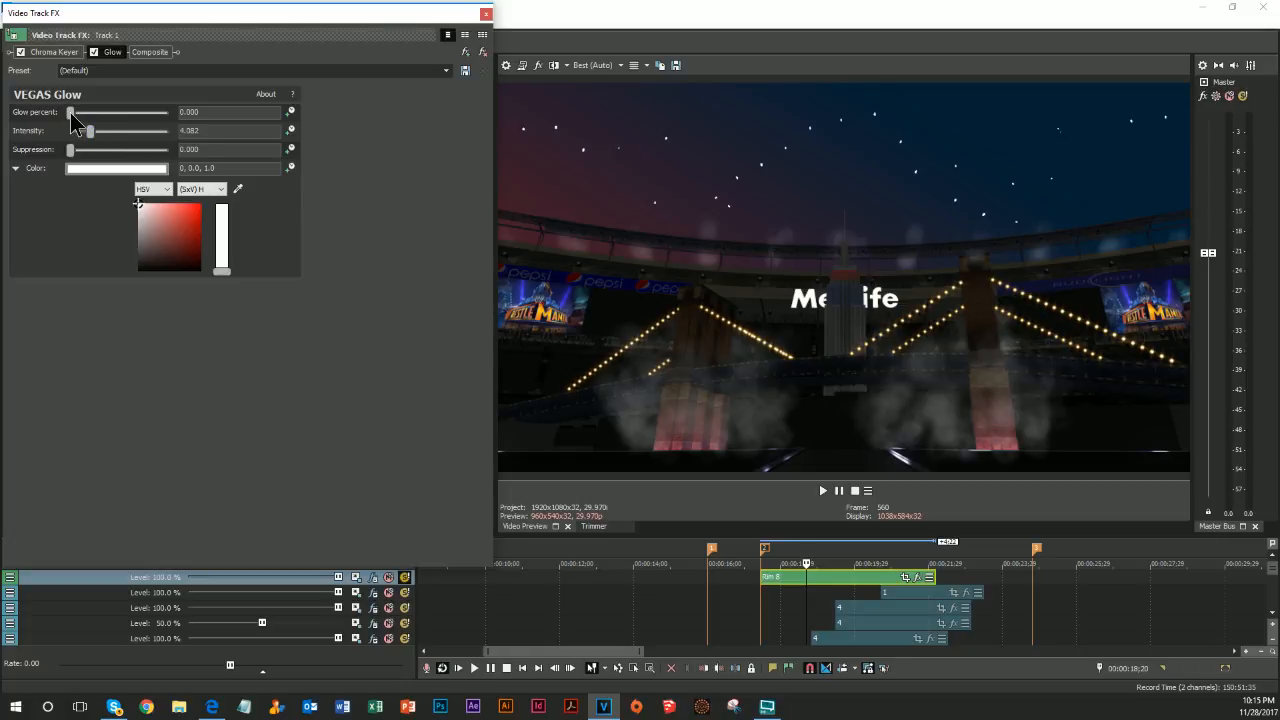
{"action": "left_click_drag", "start_coordinate": [70, 112], "coordinate": [71, 119]}
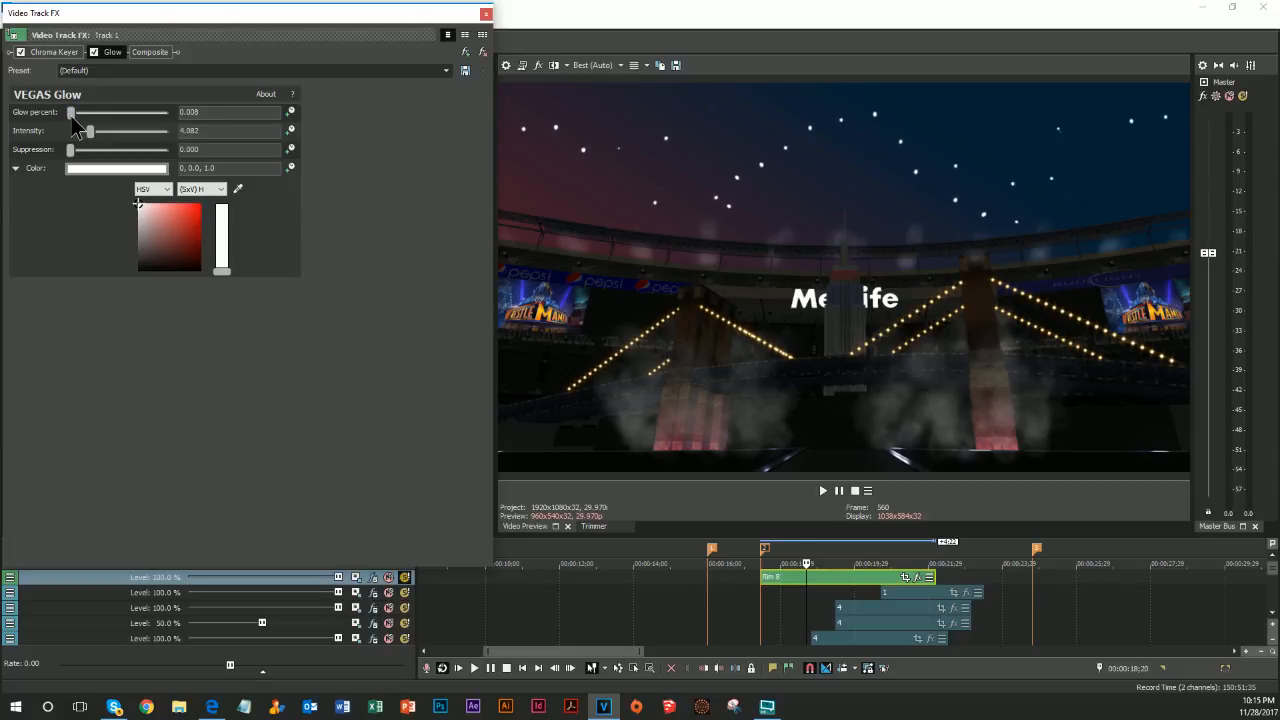
Add a second VEGAS Glow to the Rim 8 track with white colour, intensity 1.361 and glow percent 0.018
{"action": "left_click", "coordinate": [463, 55]}
{"action": "left_click", "coordinate": [510, 311]}
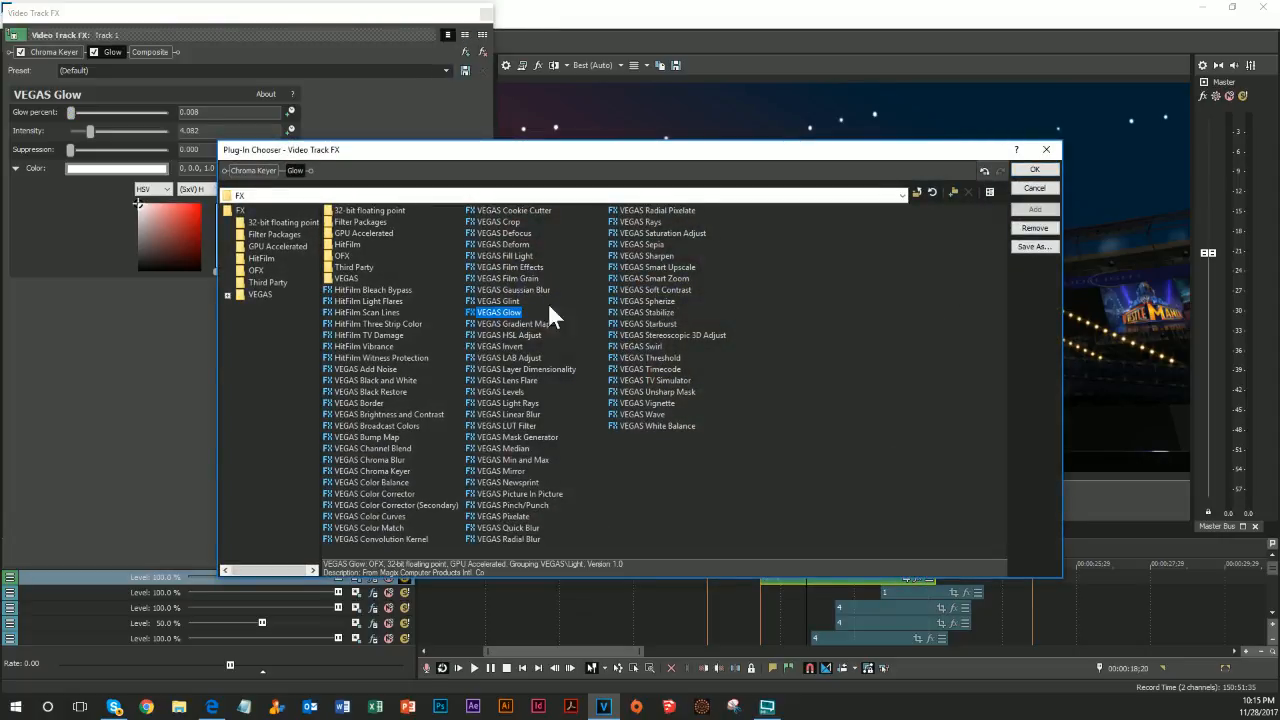
{"action": "left_click", "coordinate": [1035, 209]}
{"action": "left_click", "coordinate": [1035, 169]}
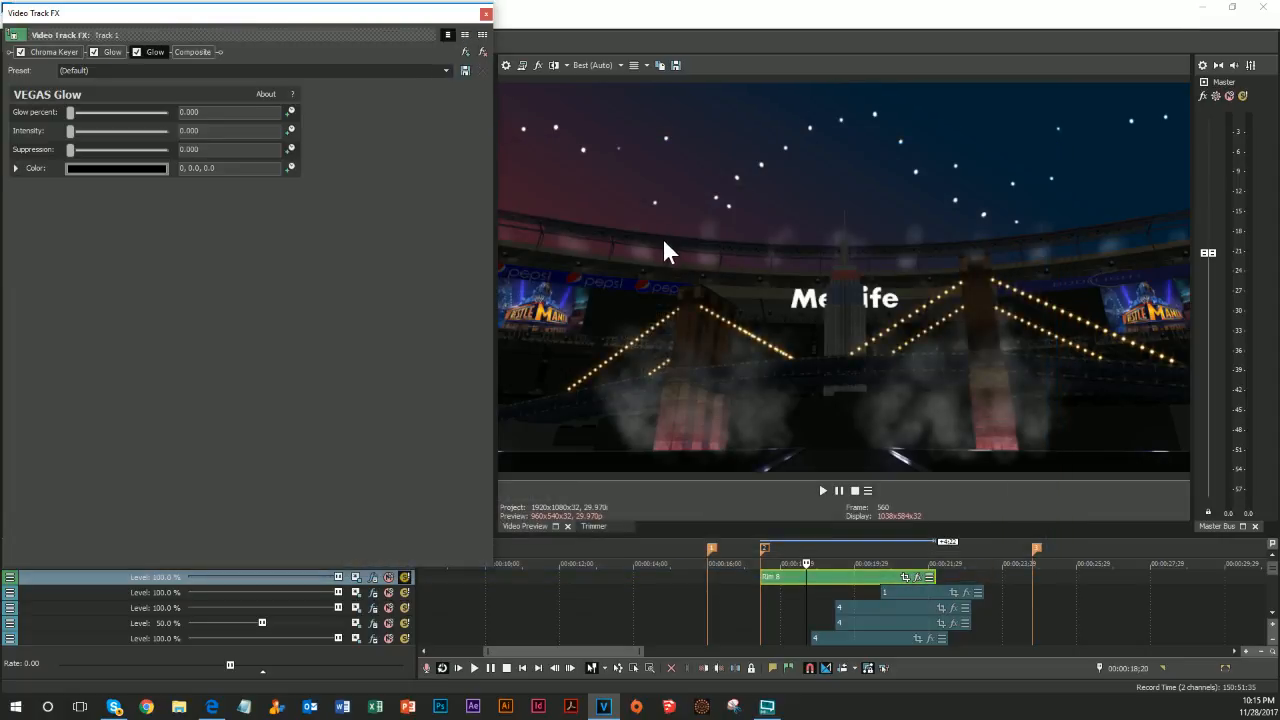
{"action": "left_click", "coordinate": [22, 167]}
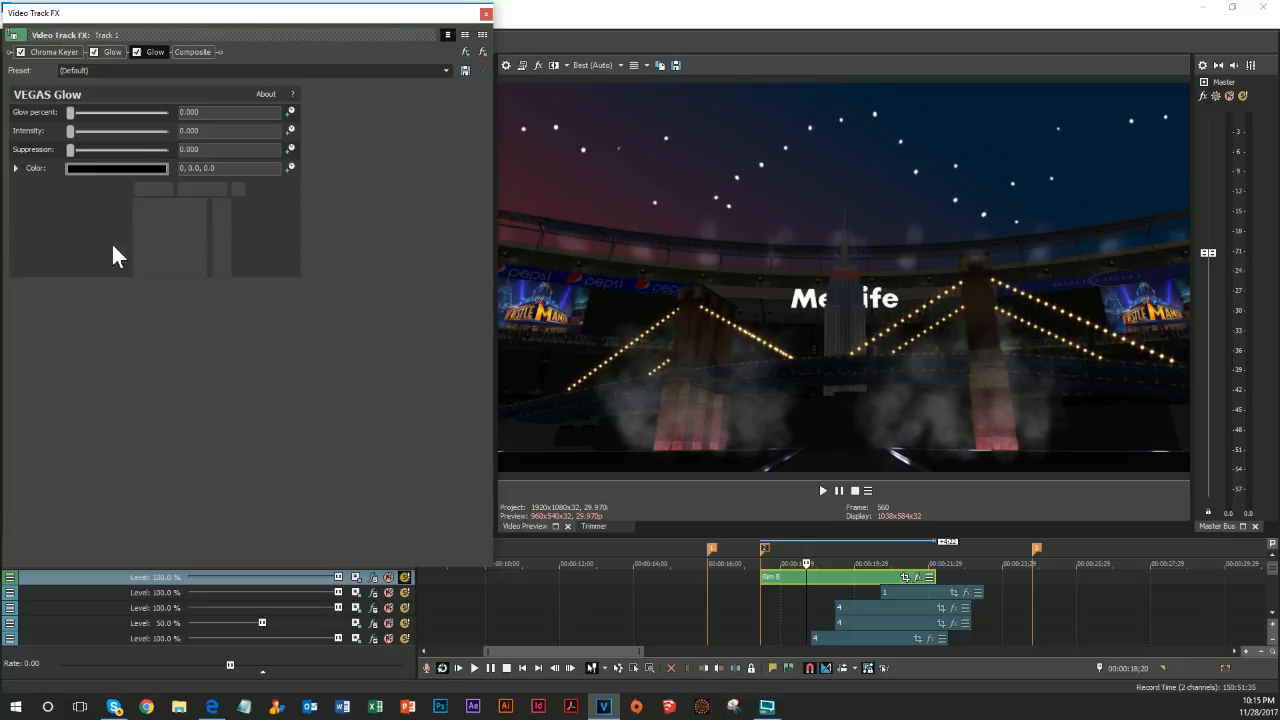
{"action": "left_click_drag", "start_coordinate": [141, 266], "coordinate": [146, 252]}
{"action": "left_click", "coordinate": [139, 204]}
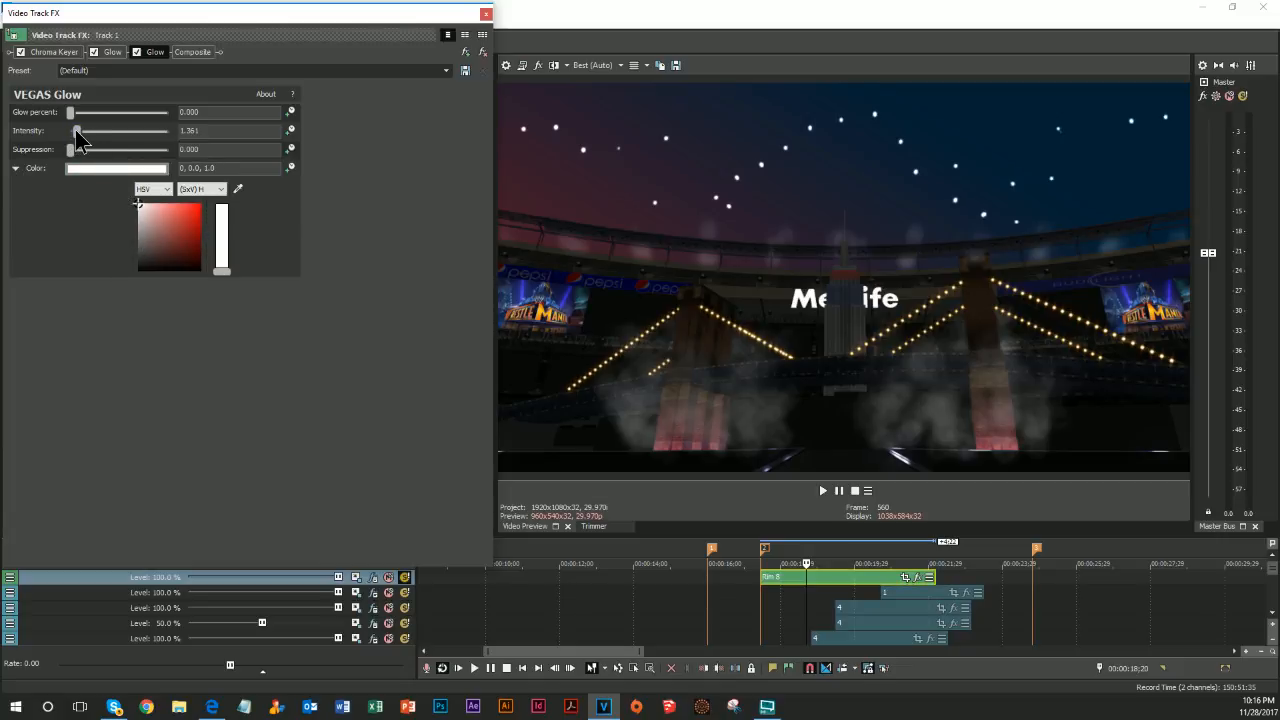
{"action": "left_click_drag", "start_coordinate": [70, 112], "coordinate": [73, 120]}
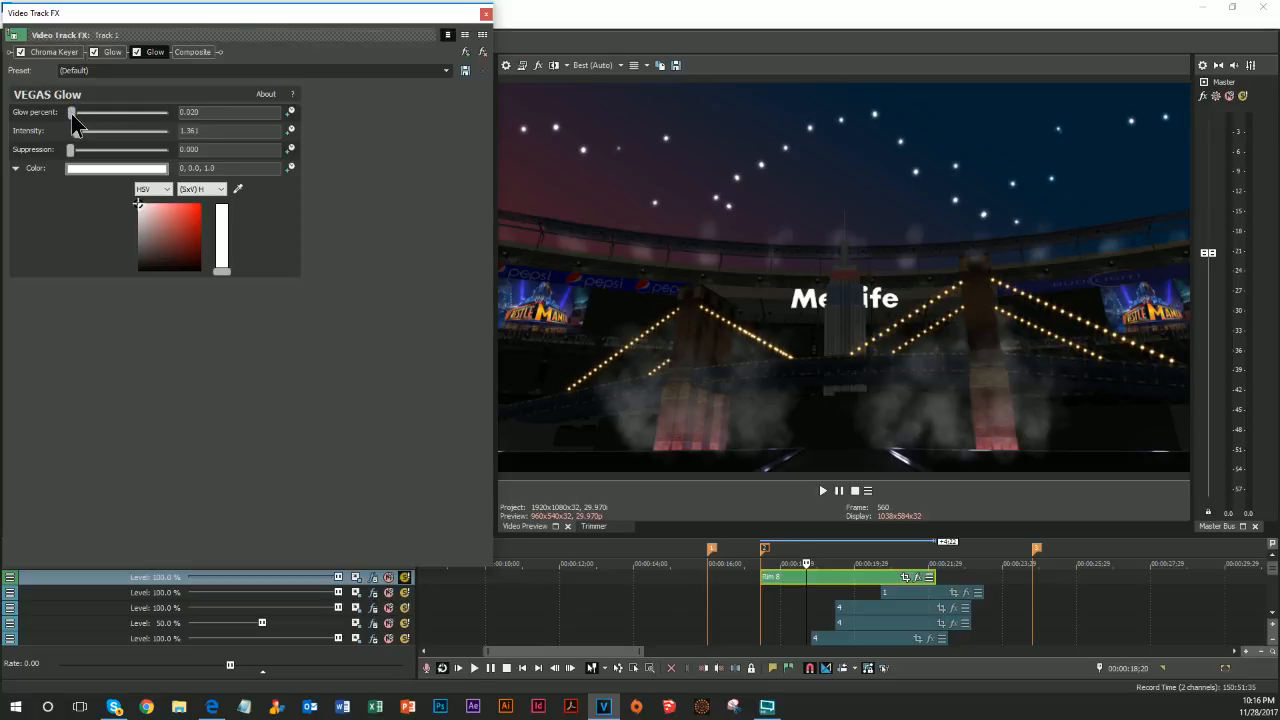
Add a third VEGAS Glow to the Rim 8 track with white colour, intensity 0.816 and glow percent 0.177
{"action": "left_click", "coordinate": [462, 54]}
{"action": "left_click", "coordinate": [498, 312]}
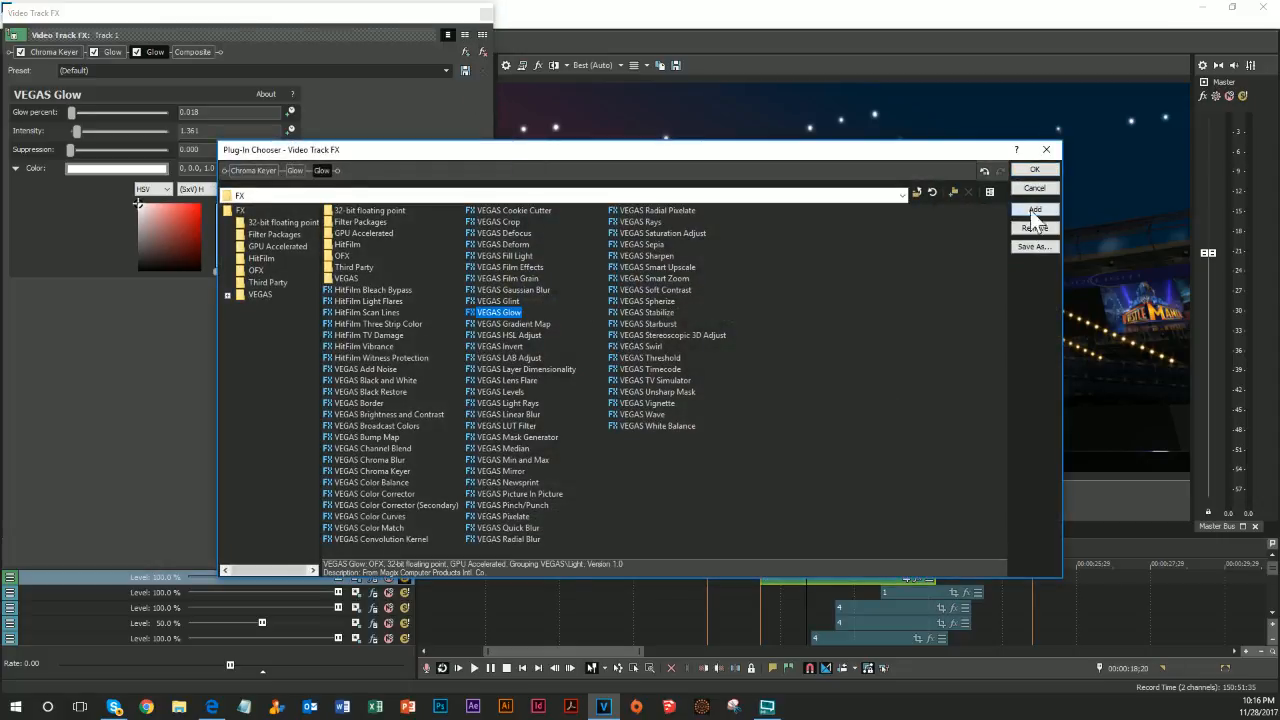
{"action": "left_click", "coordinate": [1035, 212]}
{"action": "left_click", "coordinate": [1036, 170]}
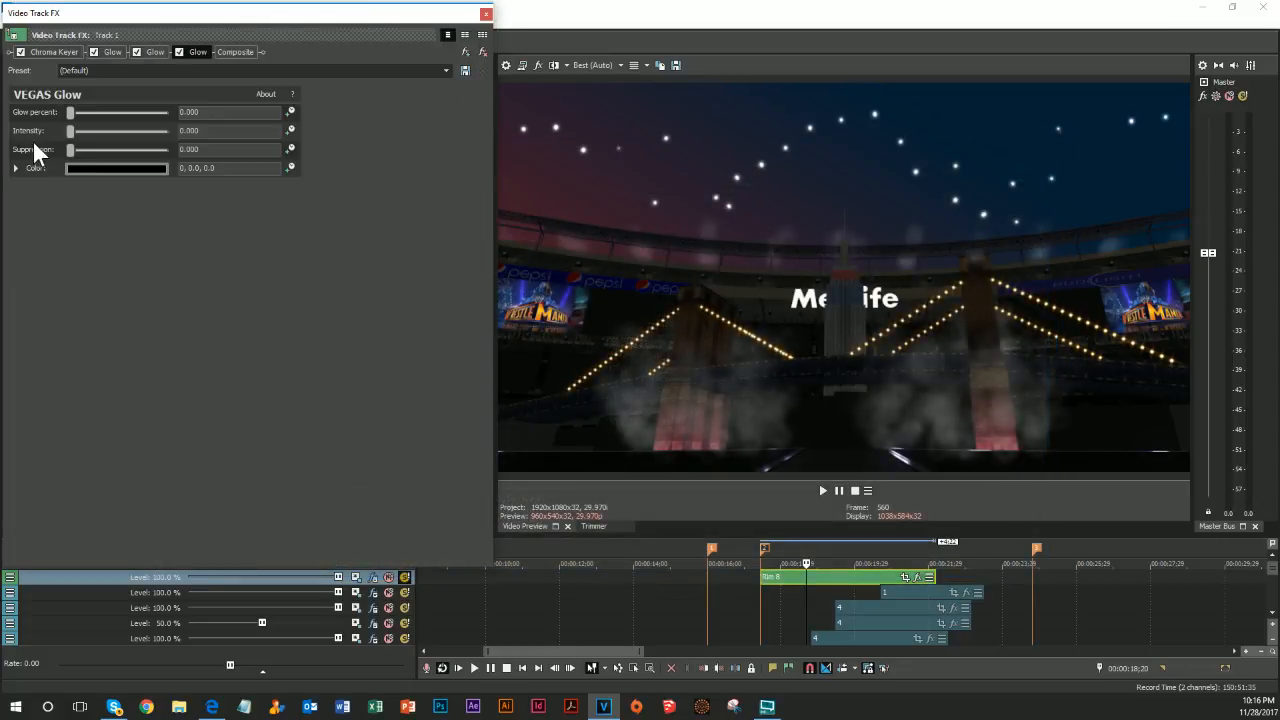
{"action": "left_click", "coordinate": [16, 168]}
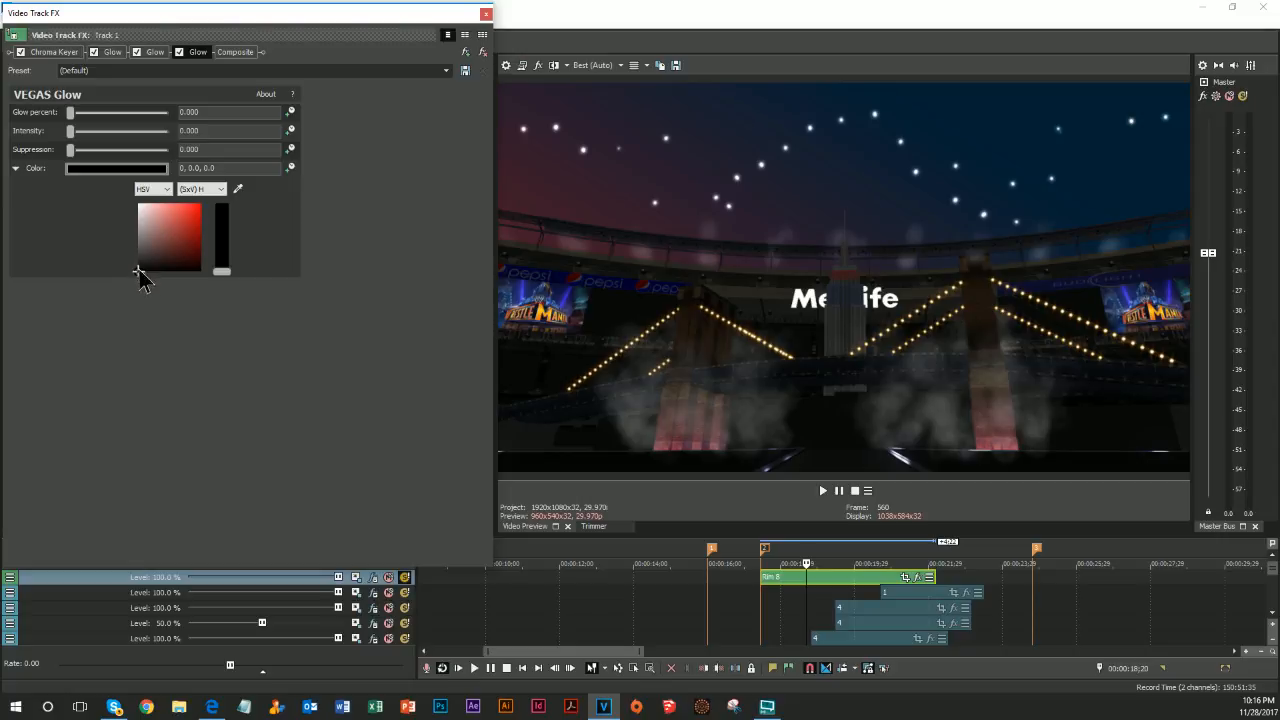
{"action": "left_click_drag", "start_coordinate": [139, 271], "coordinate": [118, 181]}
{"action": "left_click_drag", "start_coordinate": [70, 131], "coordinate": [79, 131]}
{"action": "left_click", "coordinate": [86, 116]}
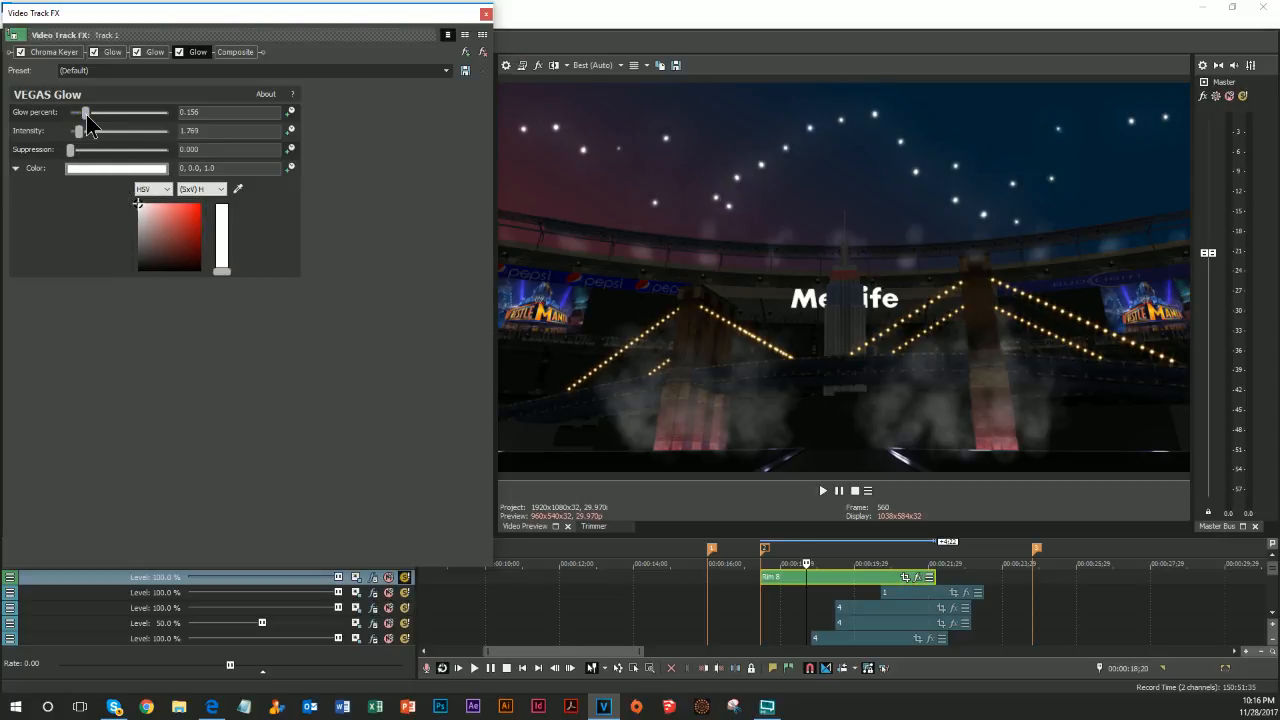
{"action": "left_click", "coordinate": [74, 133]}
{"action": "left_click_drag", "start_coordinate": [72, 116], "coordinate": [88, 116]}
Add the VEGAS Starburst effect to the Rim 8 track and move it directly after the Chroma Keyer, ahead of the three glows
{"action": "left_click", "coordinate": [464, 52]}
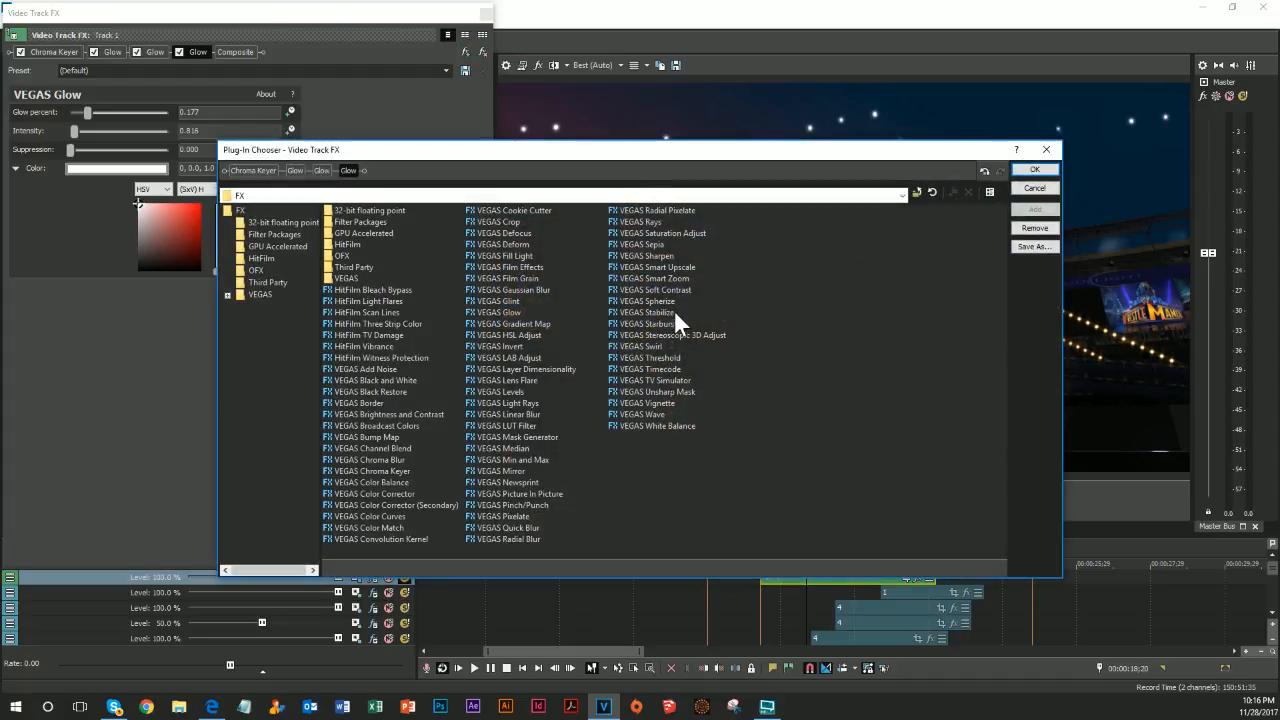
{"action": "left_click", "coordinate": [660, 323]}
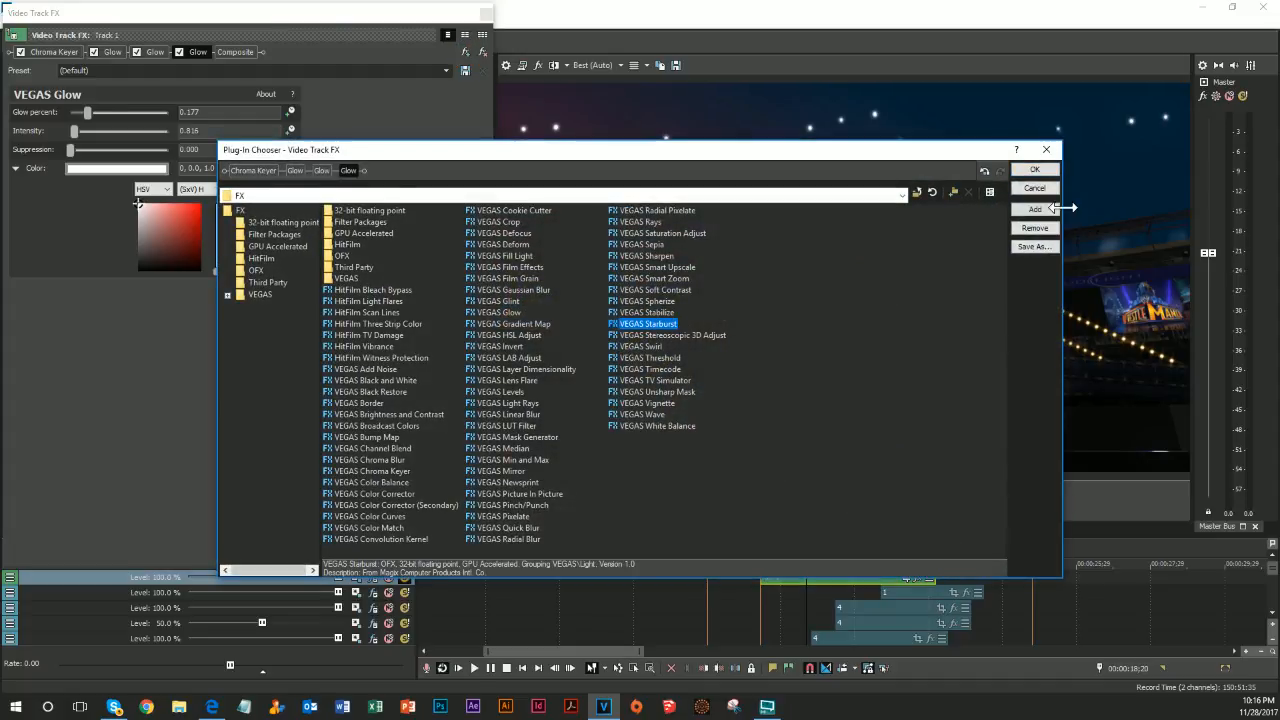
{"action": "left_click", "coordinate": [1035, 209]}
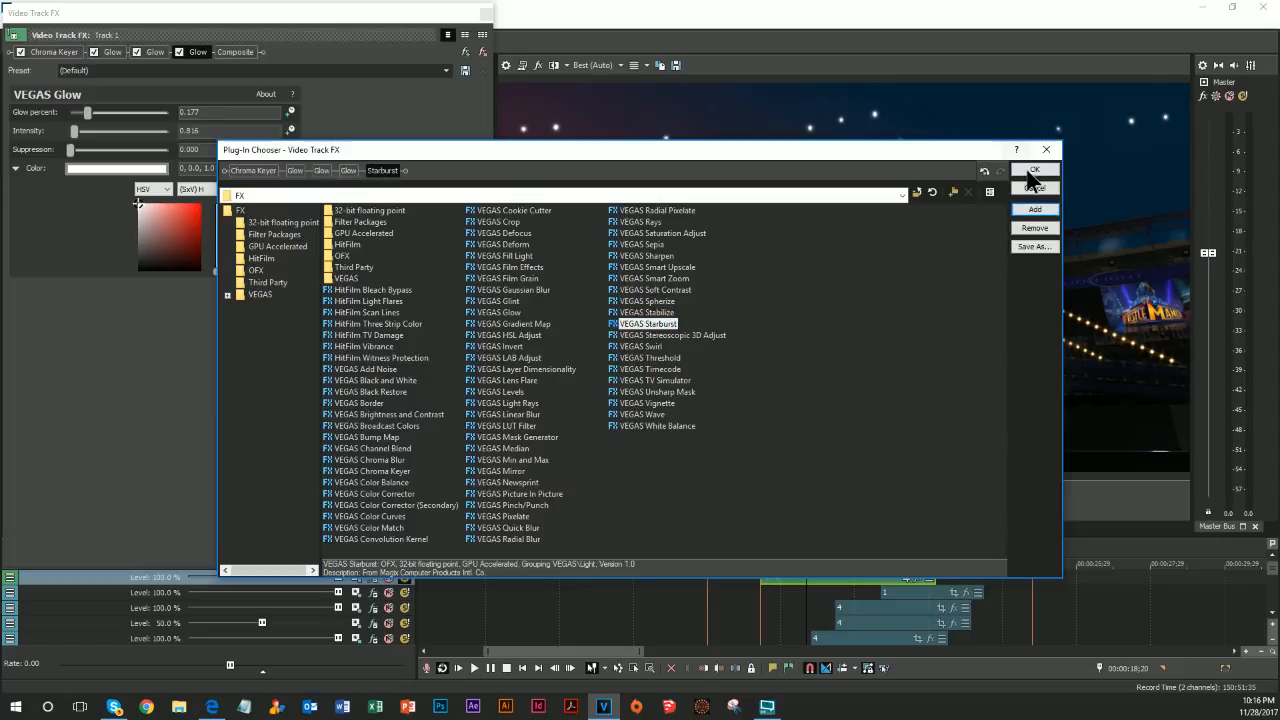
{"action": "left_click", "coordinate": [1035, 169]}
{"action": "left_click_drag", "start_coordinate": [250, 54], "coordinate": [92, 52]}
Set the Starburst's strength to 27.891, radius to 11.143 and brilliance to 642.857
{"action": "left_click", "coordinate": [98, 150]}
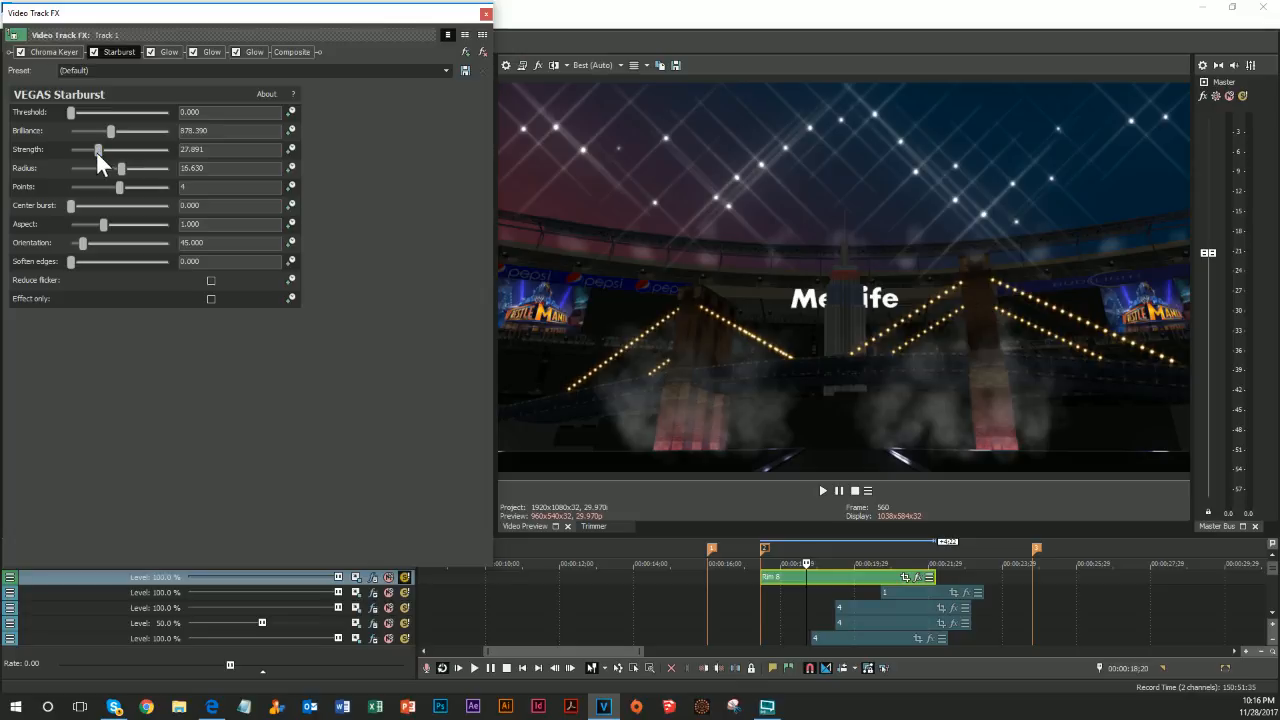
{"action": "left_click", "coordinate": [94, 167]}
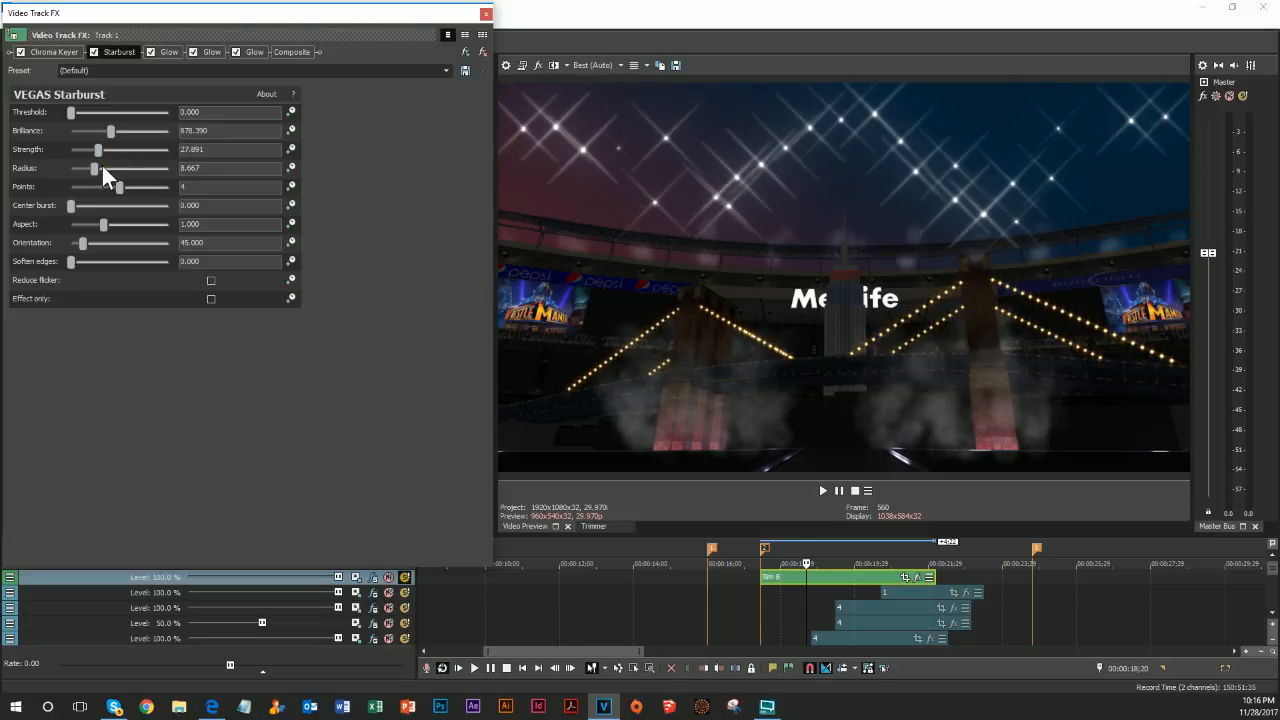
{"action": "left_click", "coordinate": [103, 167]}
{"action": "left_click", "coordinate": [99, 131]}
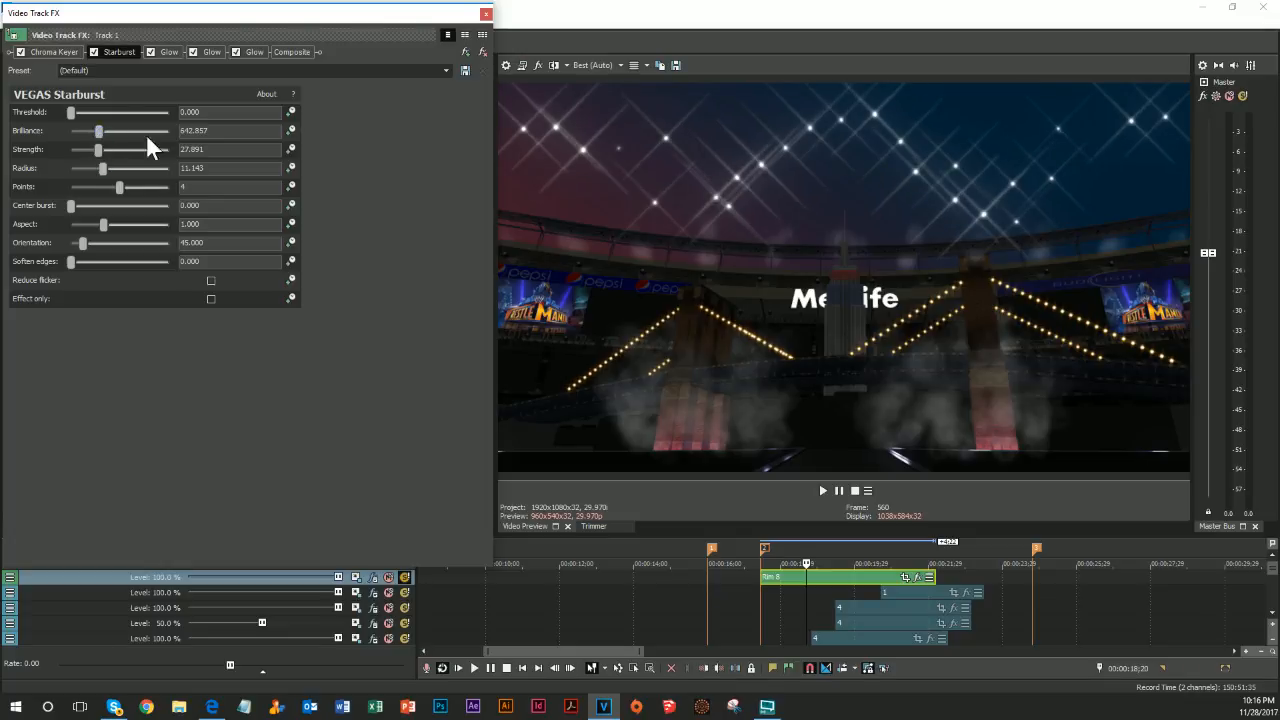
Add the VEGAS Color Balance effect to the end of the Rim 8 track's effect chain
{"action": "left_click", "coordinate": [466, 52]}
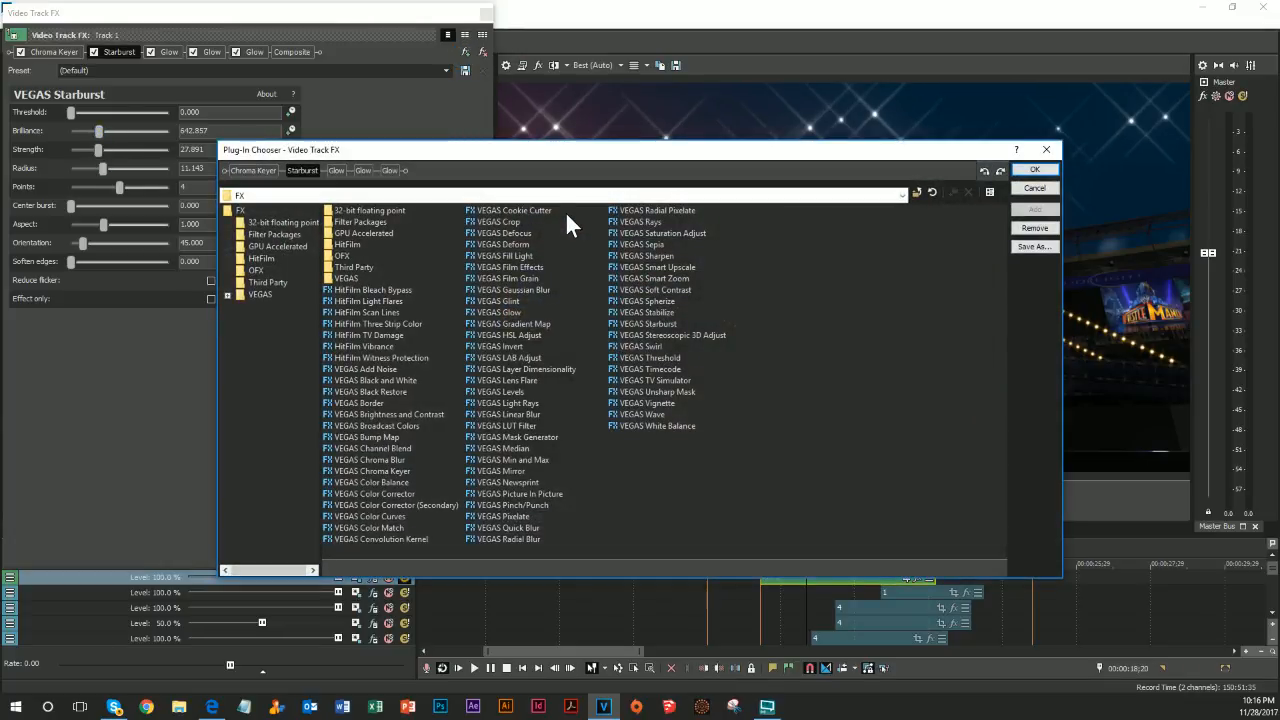
{"action": "left_click", "coordinate": [370, 482]}
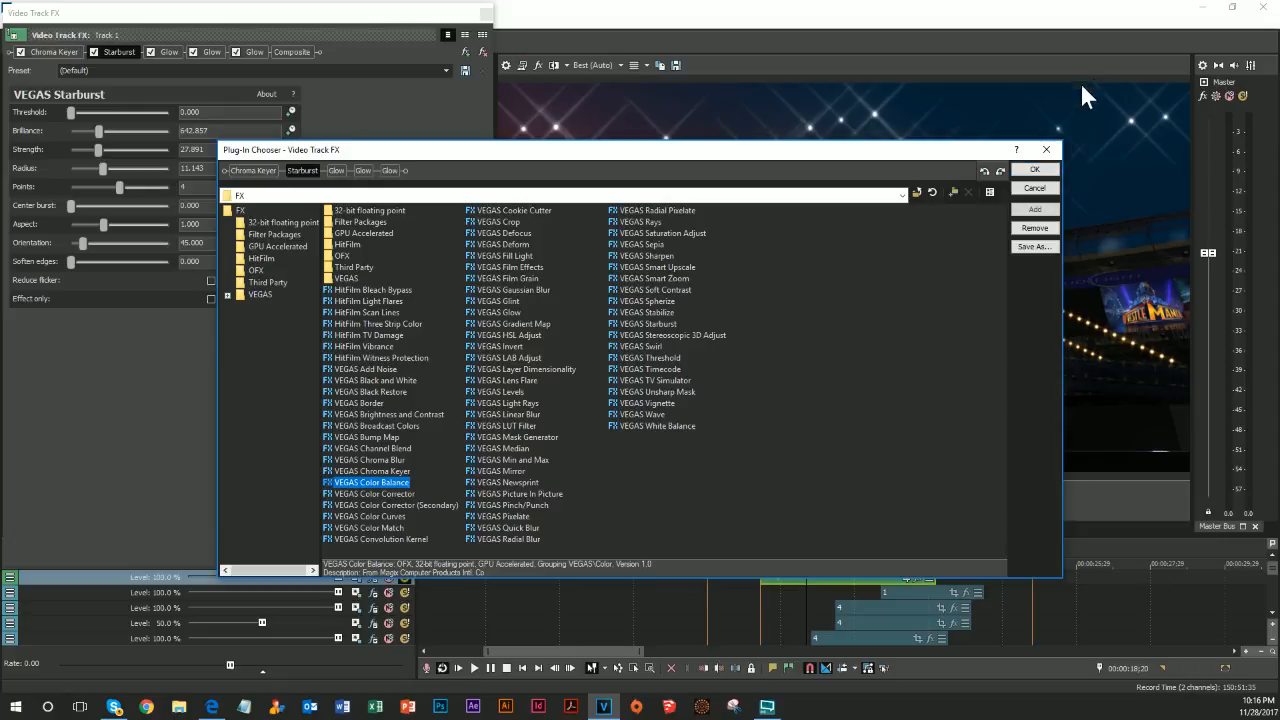
{"action": "left_click", "coordinate": [1035, 209]}
{"action": "left_click", "coordinate": [1036, 170]}
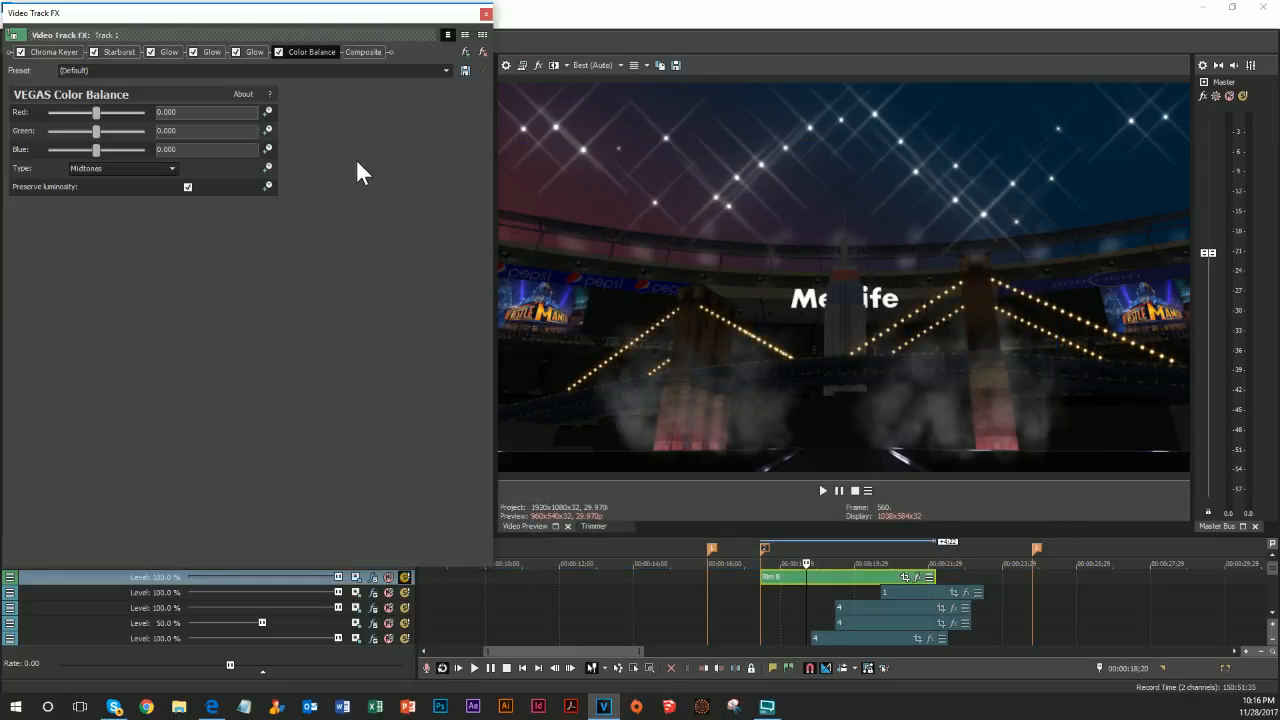
Tint the Rim 8 bursts gold by setting Color Balance midtones to red 0.214 and blue -0.500
{"action": "left_click_drag", "start_coordinate": [94, 151], "coordinate": [72, 162]}
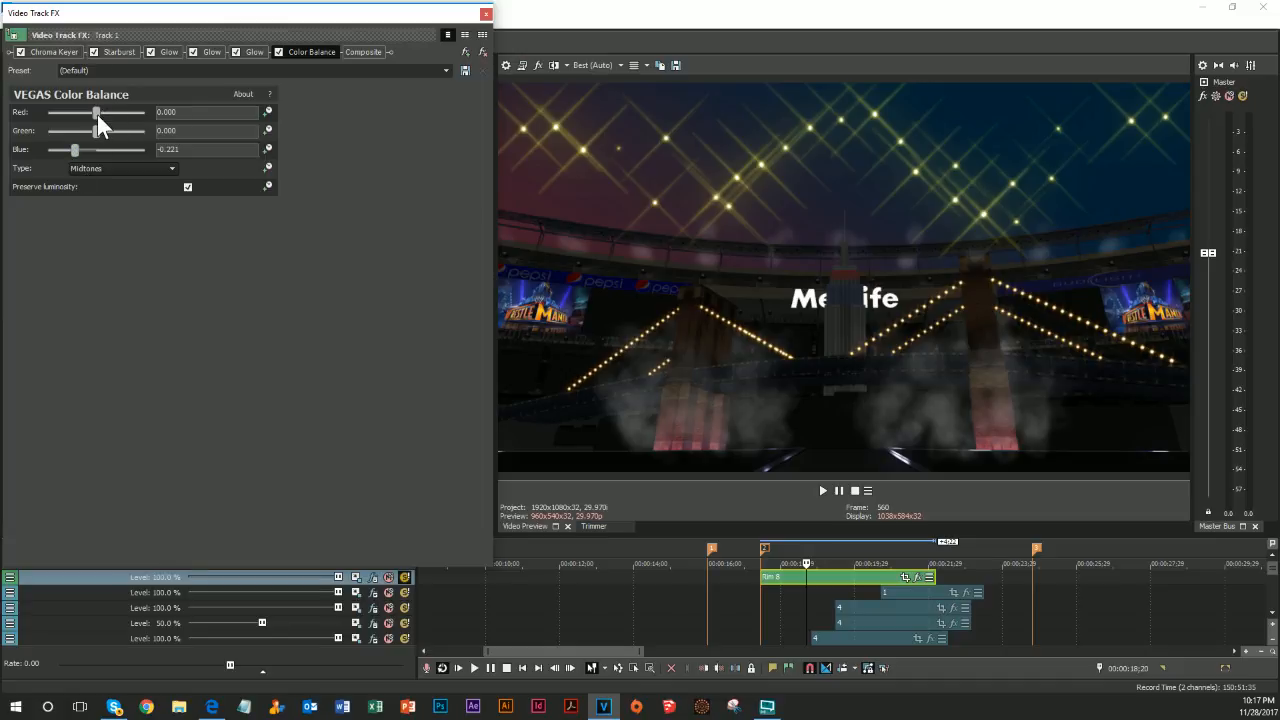
{"action": "left_click_drag", "start_coordinate": [97, 114], "coordinate": [47, 165]}
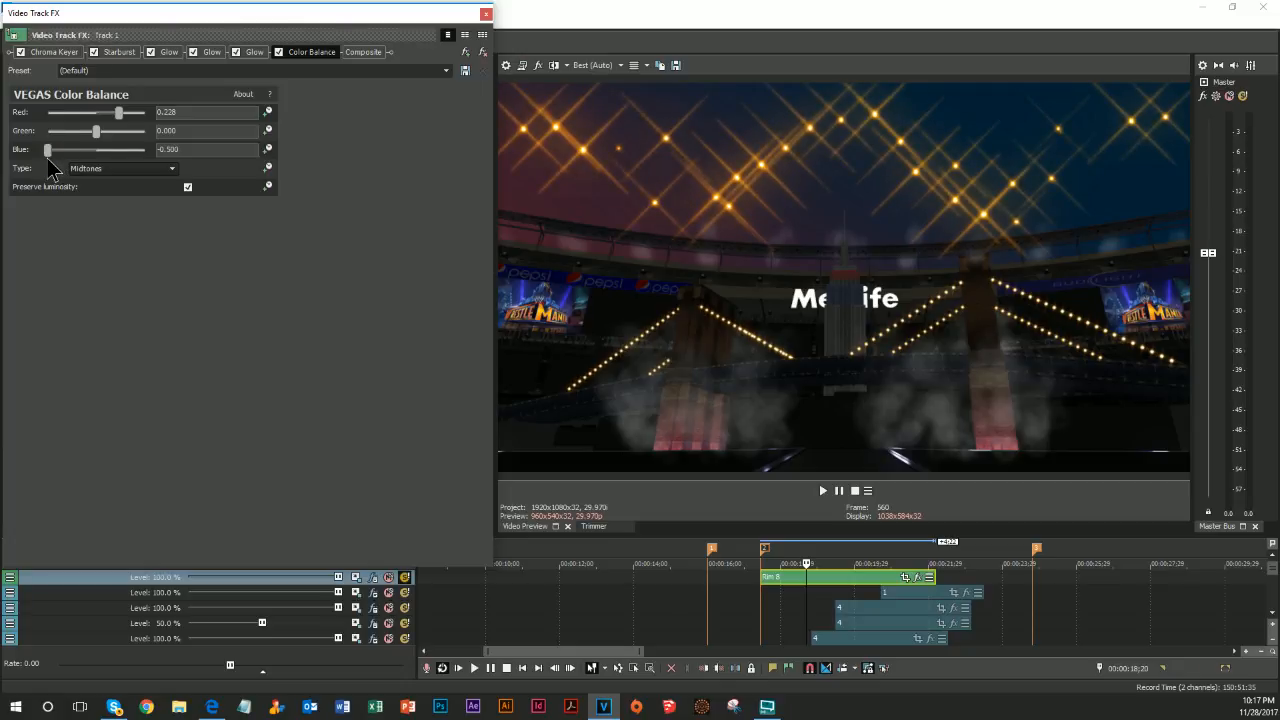
{"action": "mouse_move", "coordinate": [122, 114]}
{"action": "left_mouse_down"}
{"action": "mouse_move", "coordinate": [106, 117]}
{"action": "mouse_move", "coordinate": [123, 117]}
{"action": "left_mouse_up"}
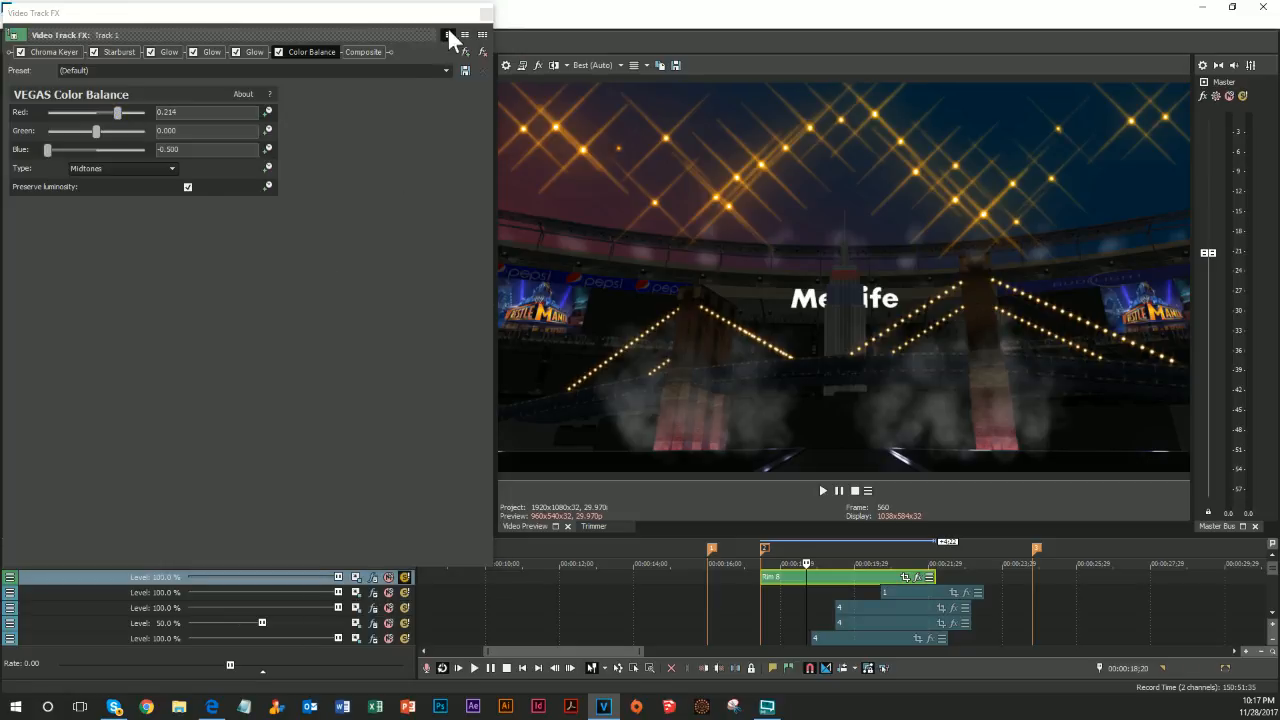
{"action": "left_click", "coordinate": [485, 15]}
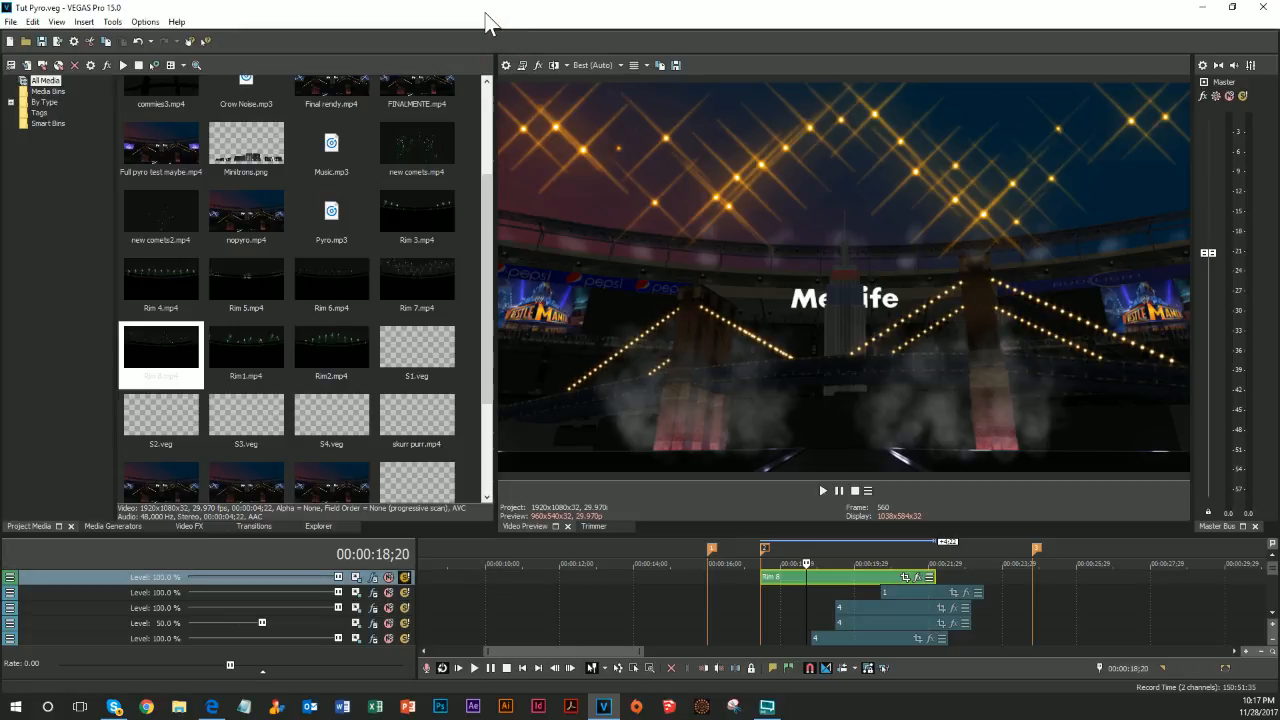
Duplicate the Rim 8 track and mute the upper copy
{"action": "right_click", "coordinate": [152, 577]}
{"action": "left_click", "coordinate": [194, 406]}
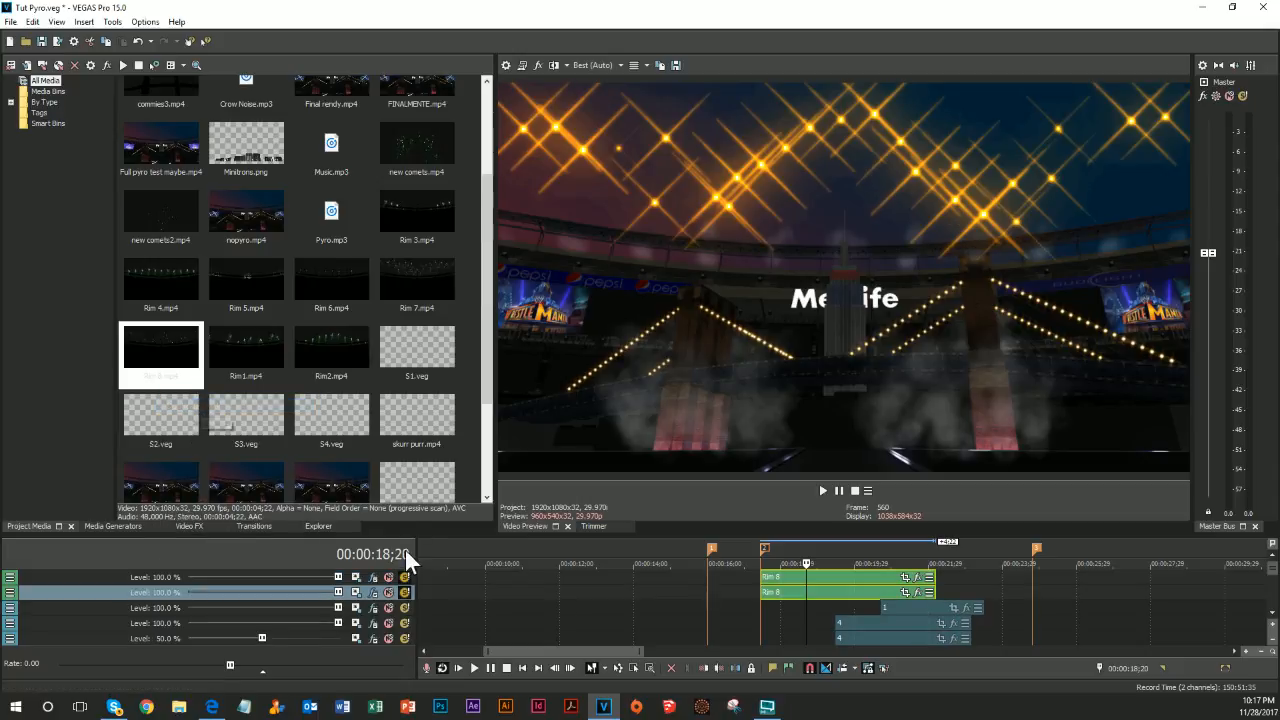
{"action": "left_click", "coordinate": [404, 577]}
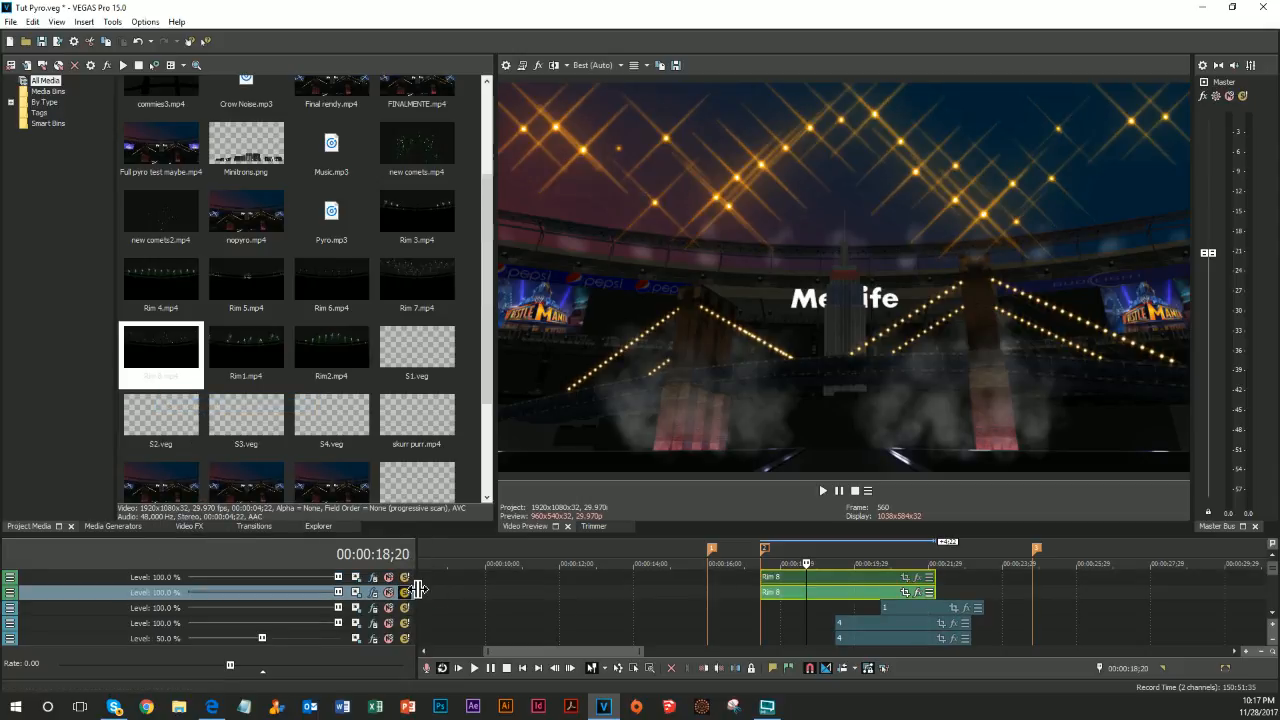
Remove the Color Balance, all three Glows and the Starburst from the lower Rim 8 track, keeping only the Chroma Keyer
{"action": "left_click", "coordinate": [355, 607]}
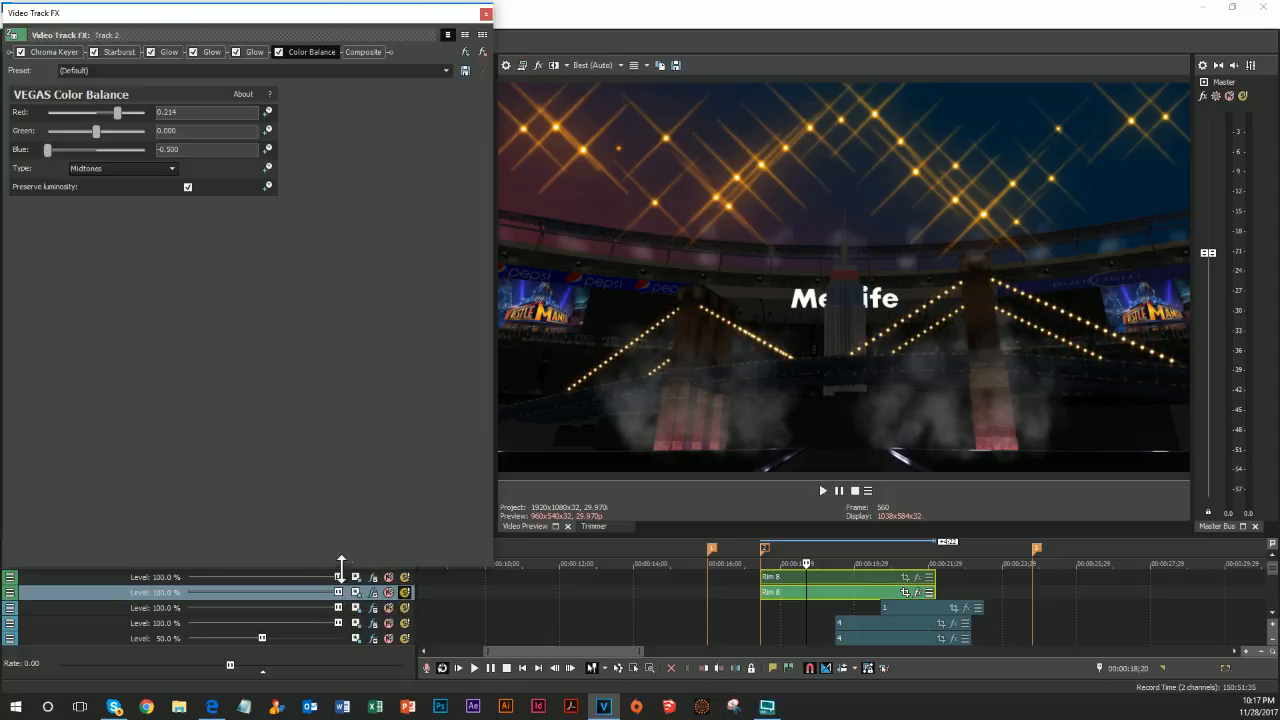
{"action": "left_click", "coordinate": [483, 50]}
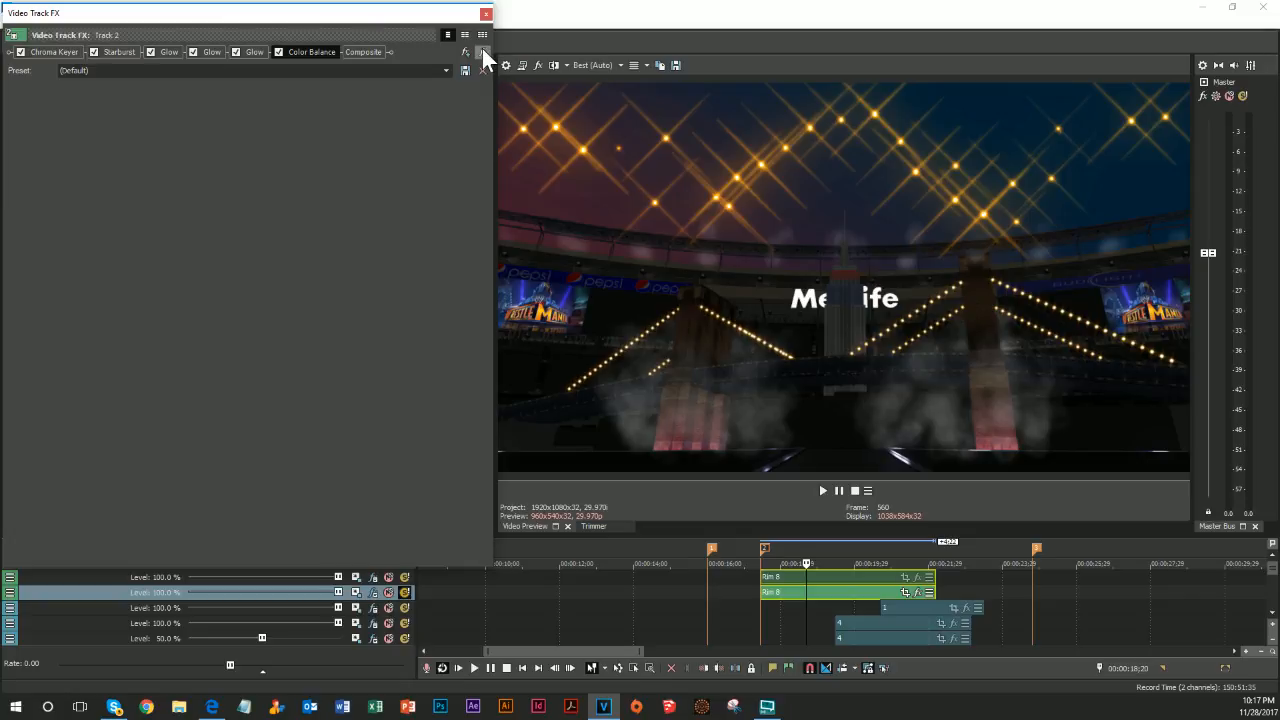
{"action": "left_click", "coordinate": [482, 50]}
{"action": "left_click", "coordinate": [482, 50]}
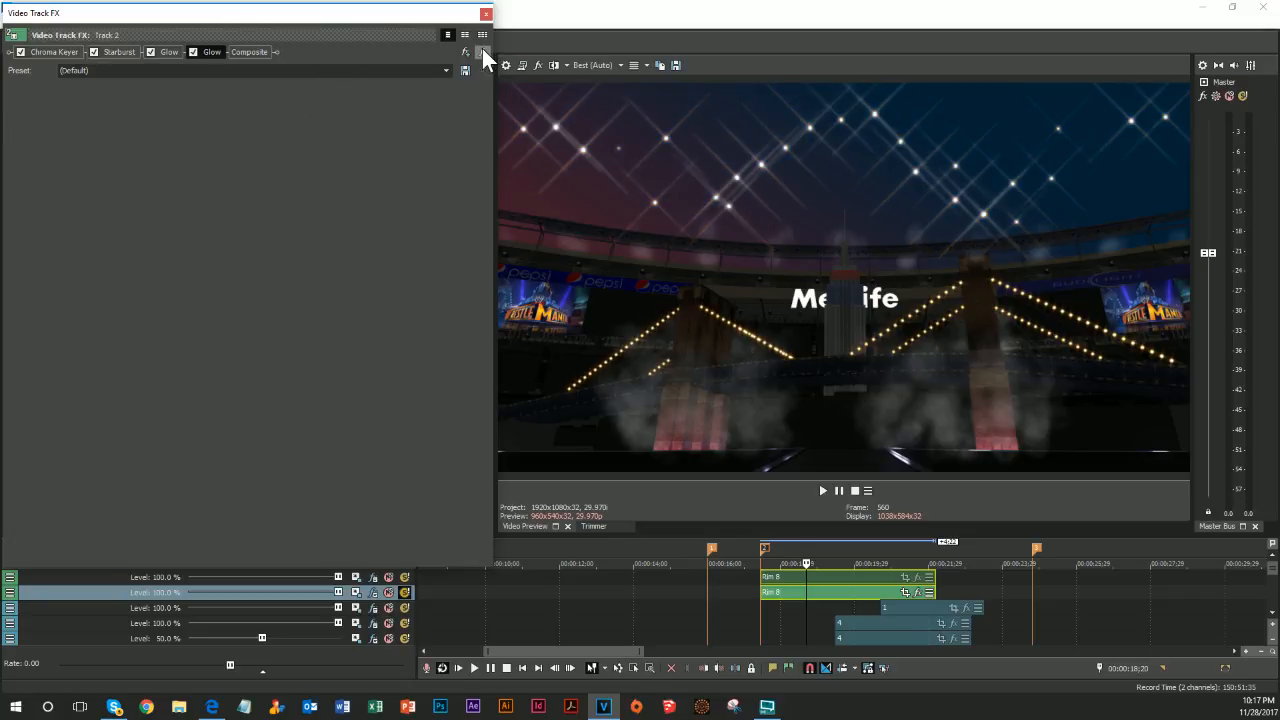
{"action": "left_click", "coordinate": [482, 50]}
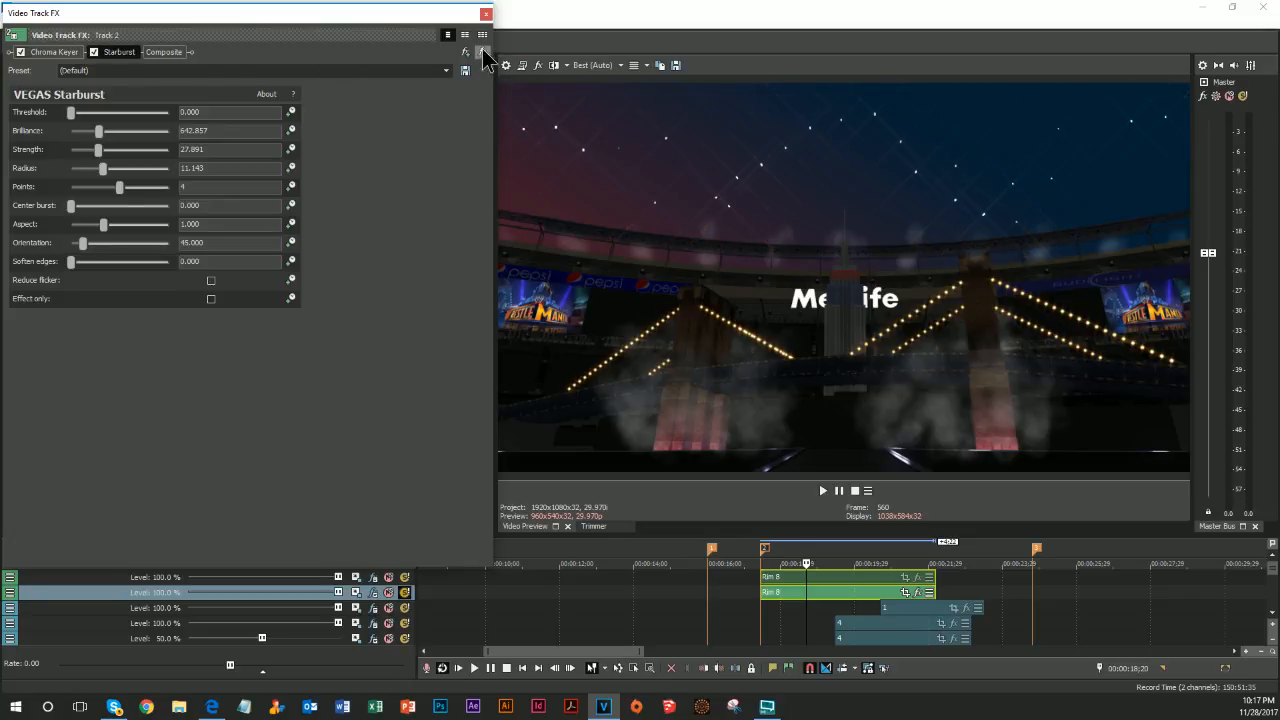
{"action": "left_click", "coordinate": [482, 50]}
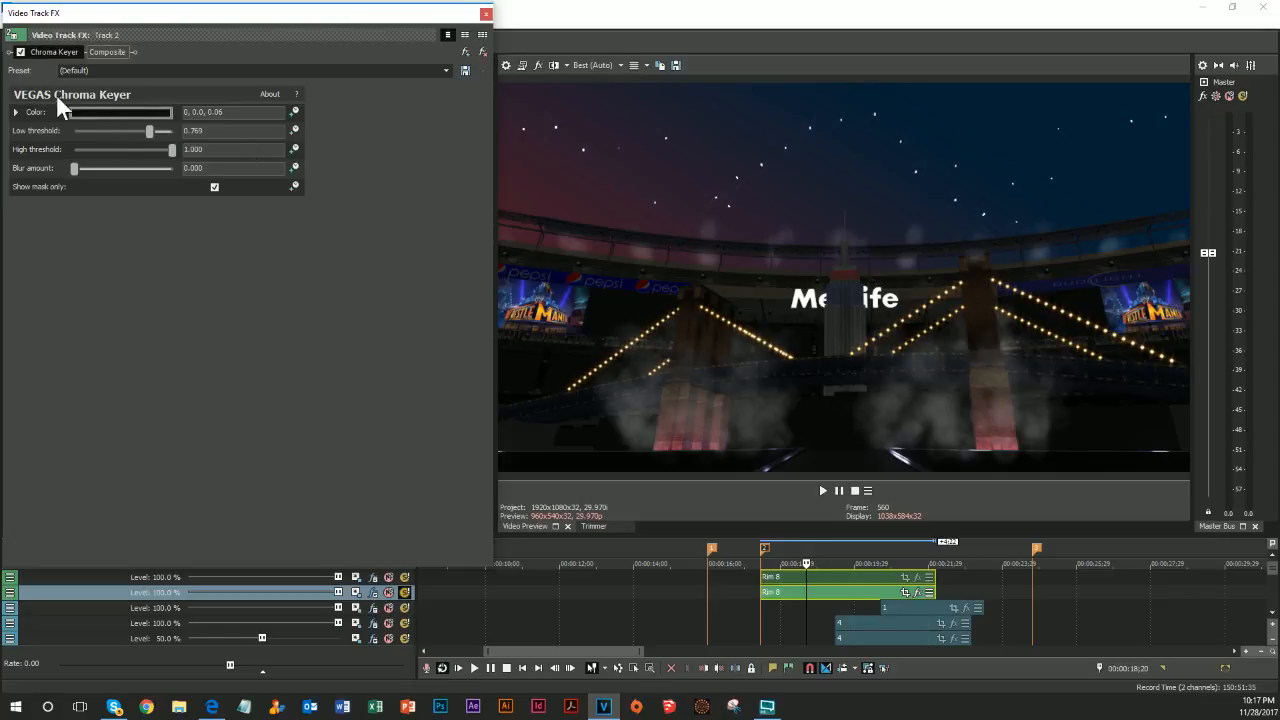
Set the lower Rim 8 track's Chroma Keyer to low threshold 0.184 and blur amount 0.014
{"action": "left_click", "coordinate": [132, 70]}
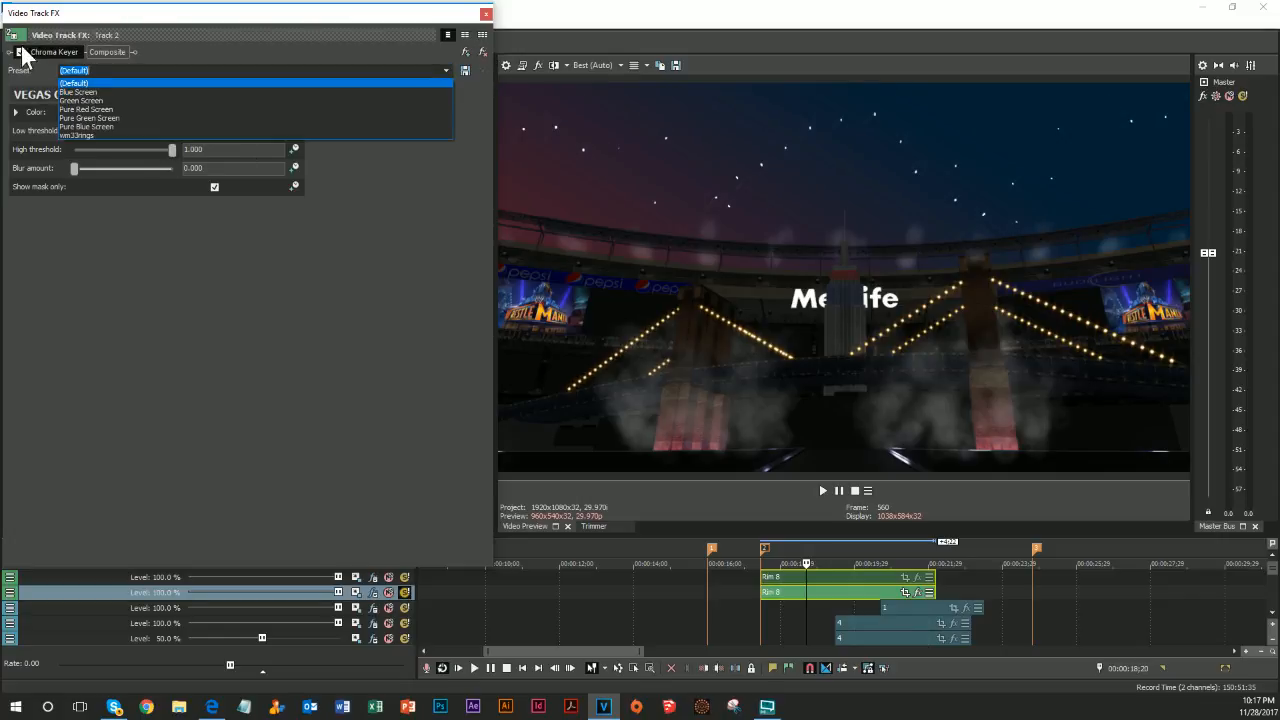
{"action": "left_click", "coordinate": [154, 232]}
{"action": "left_click_drag", "start_coordinate": [147, 132], "coordinate": [93, 143]}
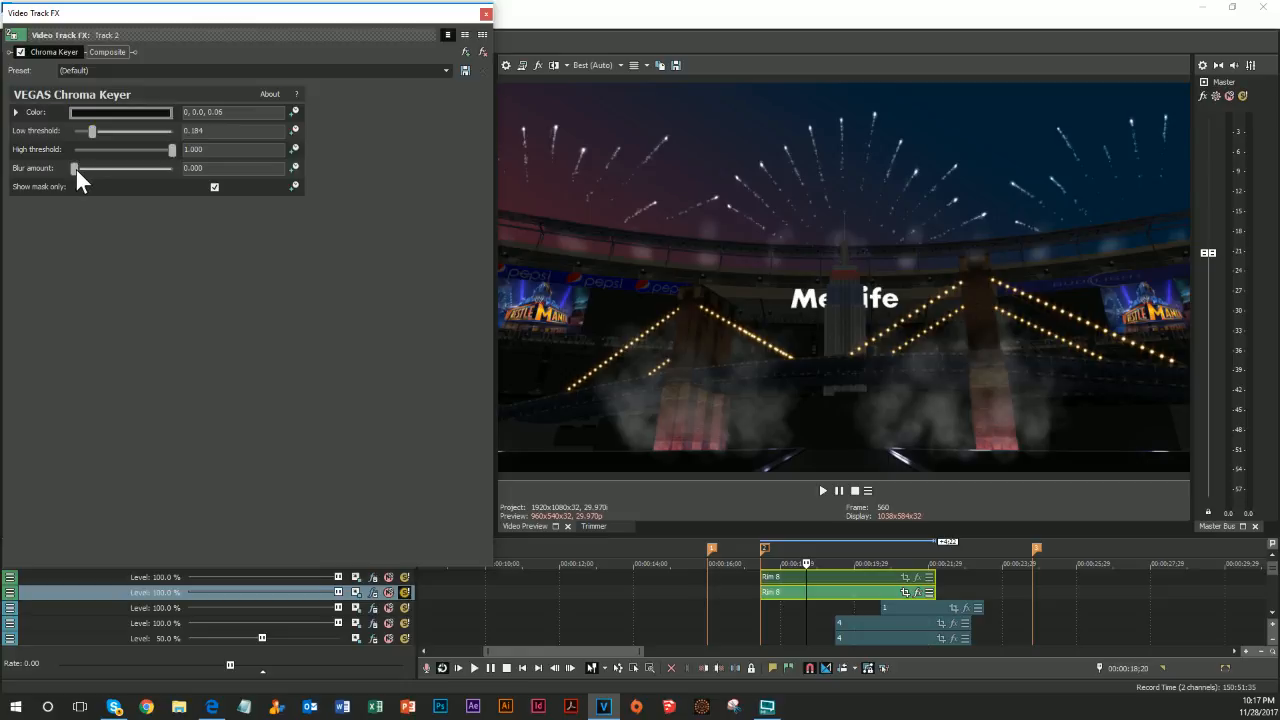
{"action": "left_click_drag", "start_coordinate": [76, 171], "coordinate": [77, 171]}
Unmute the upper Rim 8 track and reduce the lower Rim 8 track's level to 64.9 %
{"action": "left_click", "coordinate": [405, 577]}
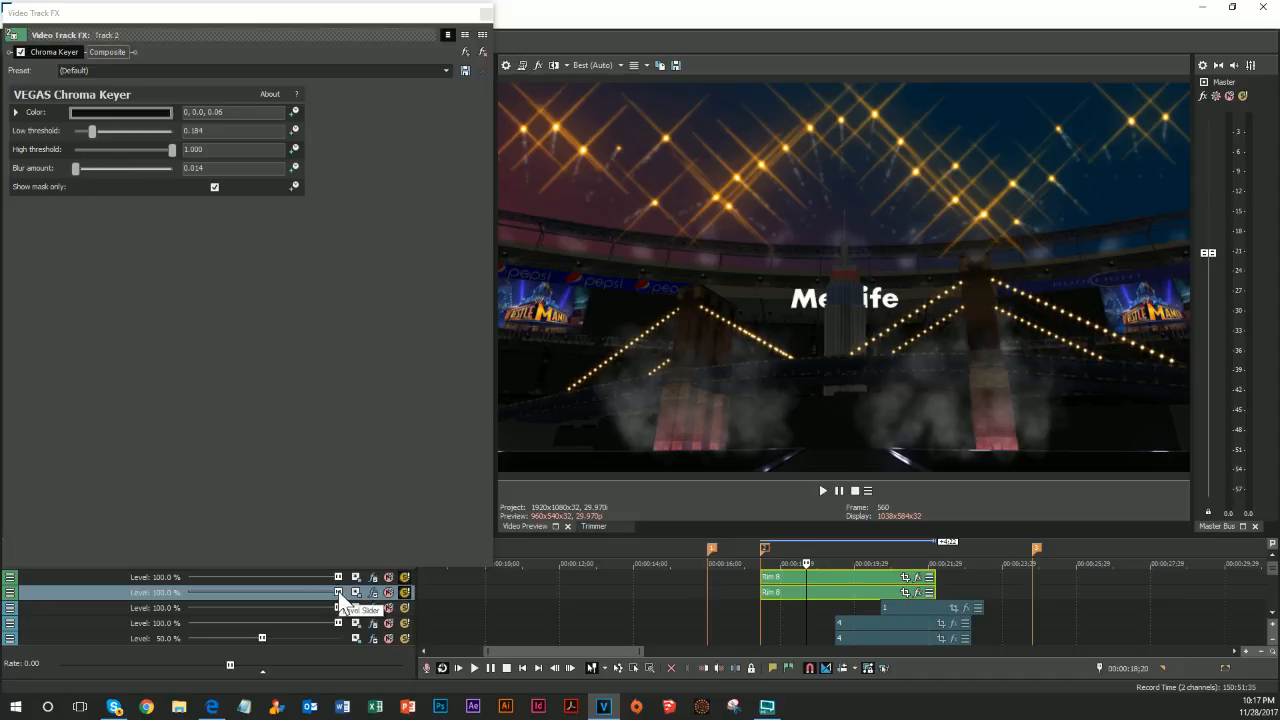
{"action": "left_click_drag", "start_coordinate": [338, 591], "coordinate": [331, 591]}
{"action": "left_click_drag", "start_coordinate": [299, 592], "coordinate": [287, 606]}
Step through the Rim 8 burst frame by frame from marker 2 to check how the two layers combine
{"action": "left_click", "coordinate": [761, 578]}
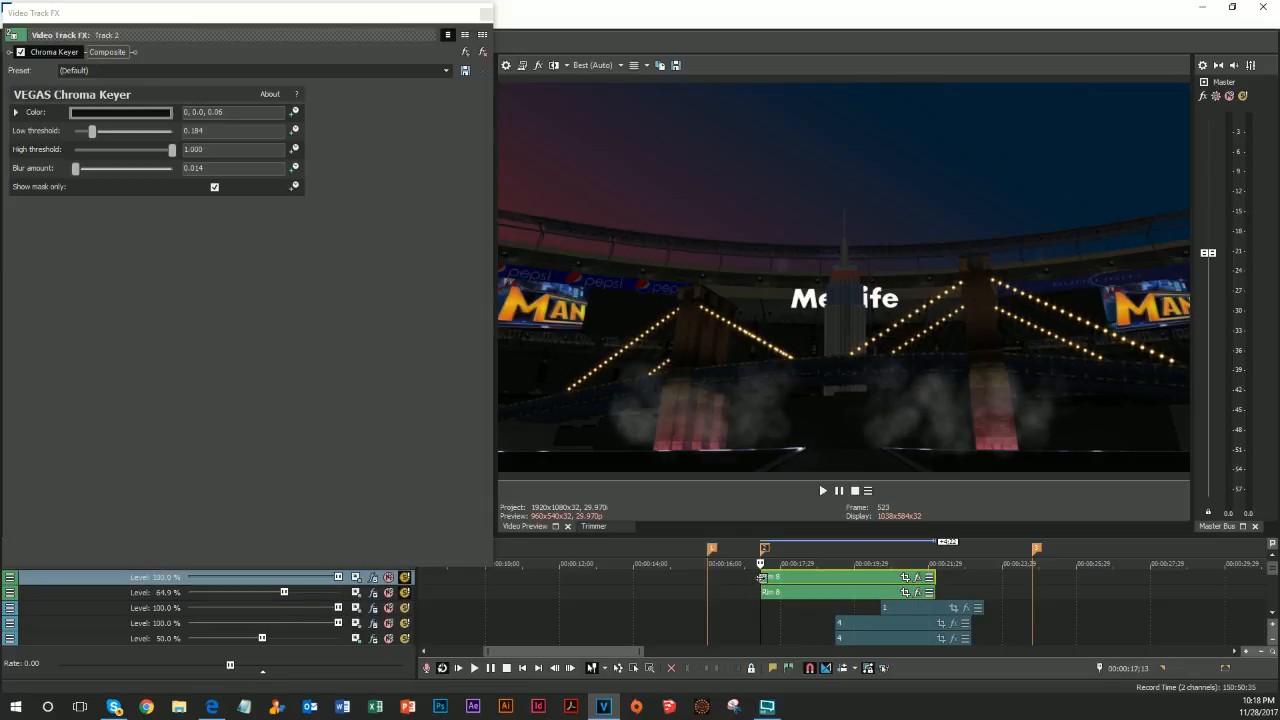
{"action": "key", "text": "Right"}
{"action": "key", "text": "Right"}
{"action": "key", "text": "Right"}
{"action": "key", "text": "Right"}
{"action": "key", "text": "Right"}
{"action": "key", "text": "Right"}
{"action": "key", "text": "Right"}
{"action": "key", "text": "Right"}
{"action": "key", "text": "Right"}
{"action": "key", "text": "Right"}
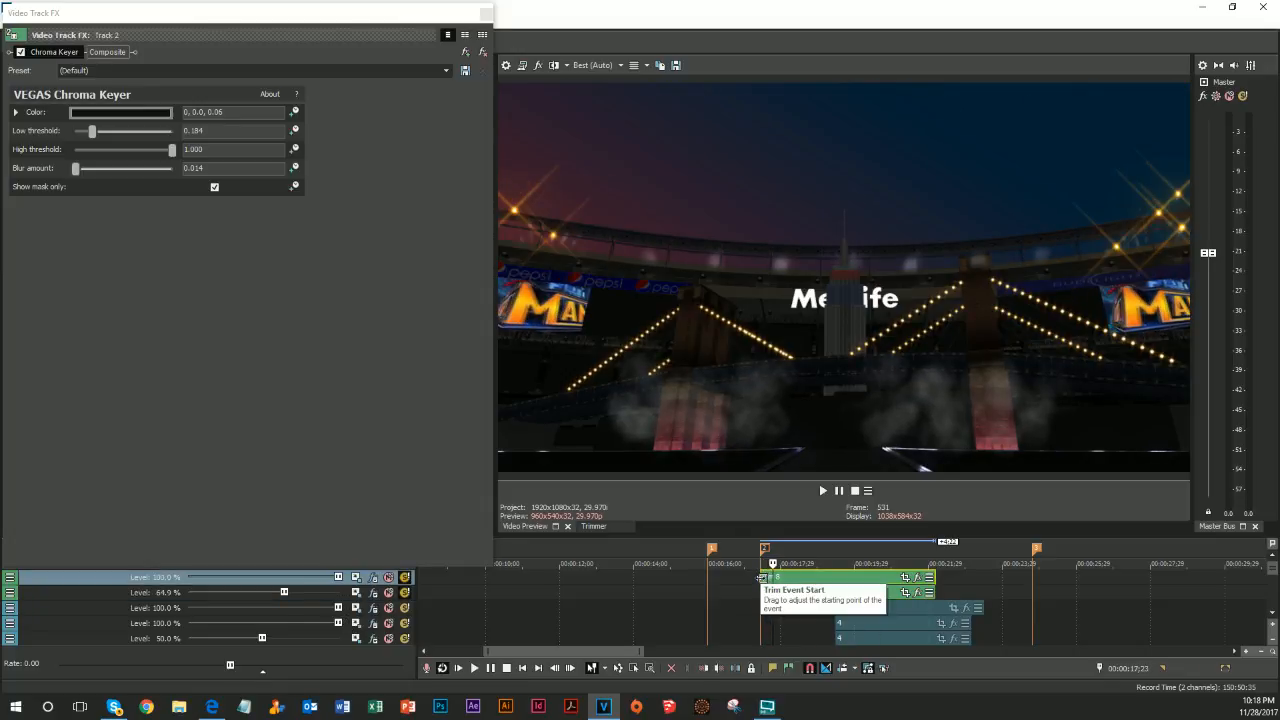
{"action": "key", "text": "Right"}
{"action": "key", "text": "Right"}
{"action": "key", "text": "Right"}
{"action": "key", "text": "Right"}
{"action": "key", "text": "Right"}
{"action": "key", "text": "Right"}
{"action": "key", "text": "Right"}
{"action": "key", "text": "Right"}
{"action": "key", "text": "Right"}
{"action": "key", "text": "Right"}
{"action": "key", "text": "Right"}
{"action": "key", "text": "Right"}
{"action": "key", "text": "Right"}
{"action": "key", "text": "Right"}
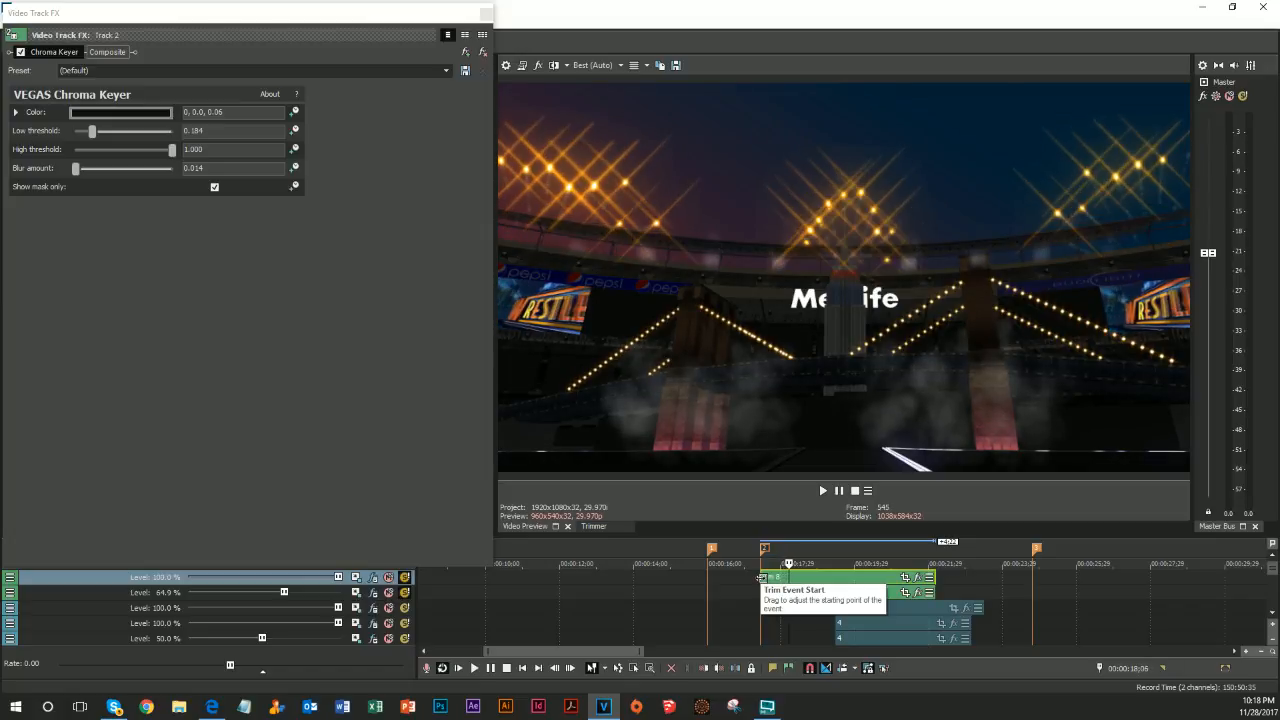
{"action": "key", "text": "Right"}
{"action": "key", "text": "Right"}
{"action": "key", "text": "Right"}
{"action": "key", "text": "Right"}
{"action": "key", "text": "Right"}
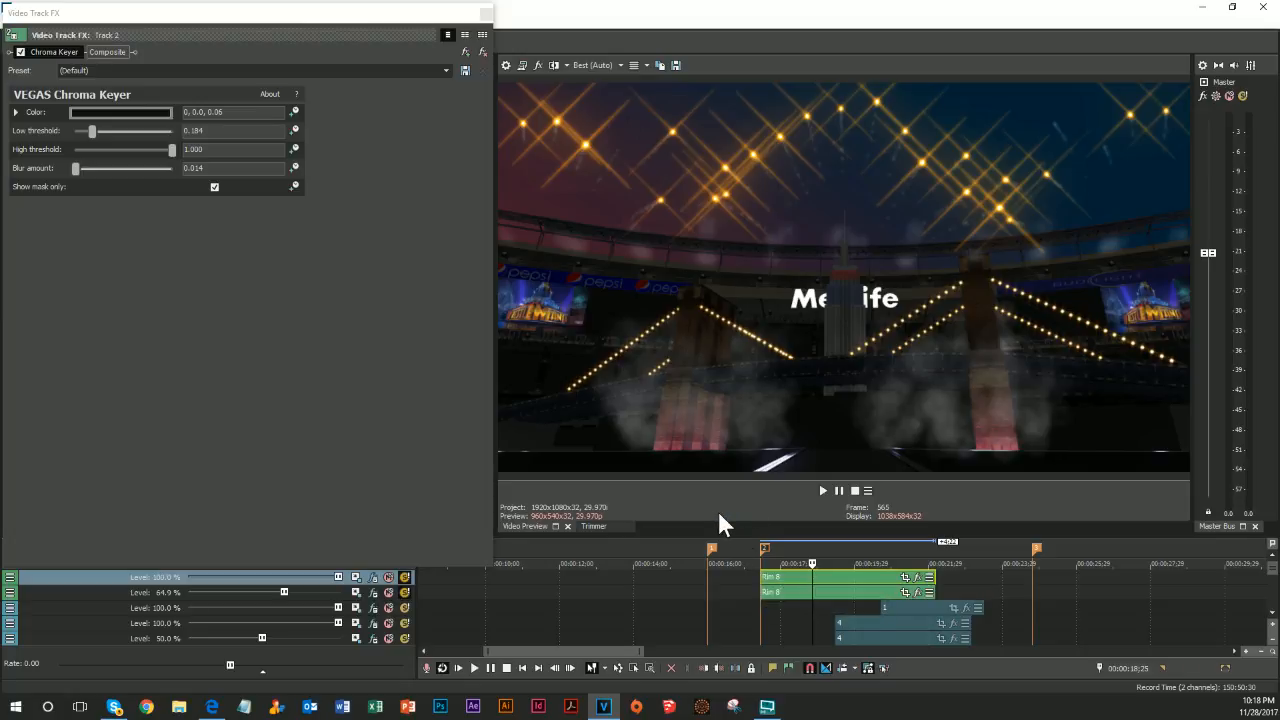
{"action": "left_click", "coordinate": [487, 14]}
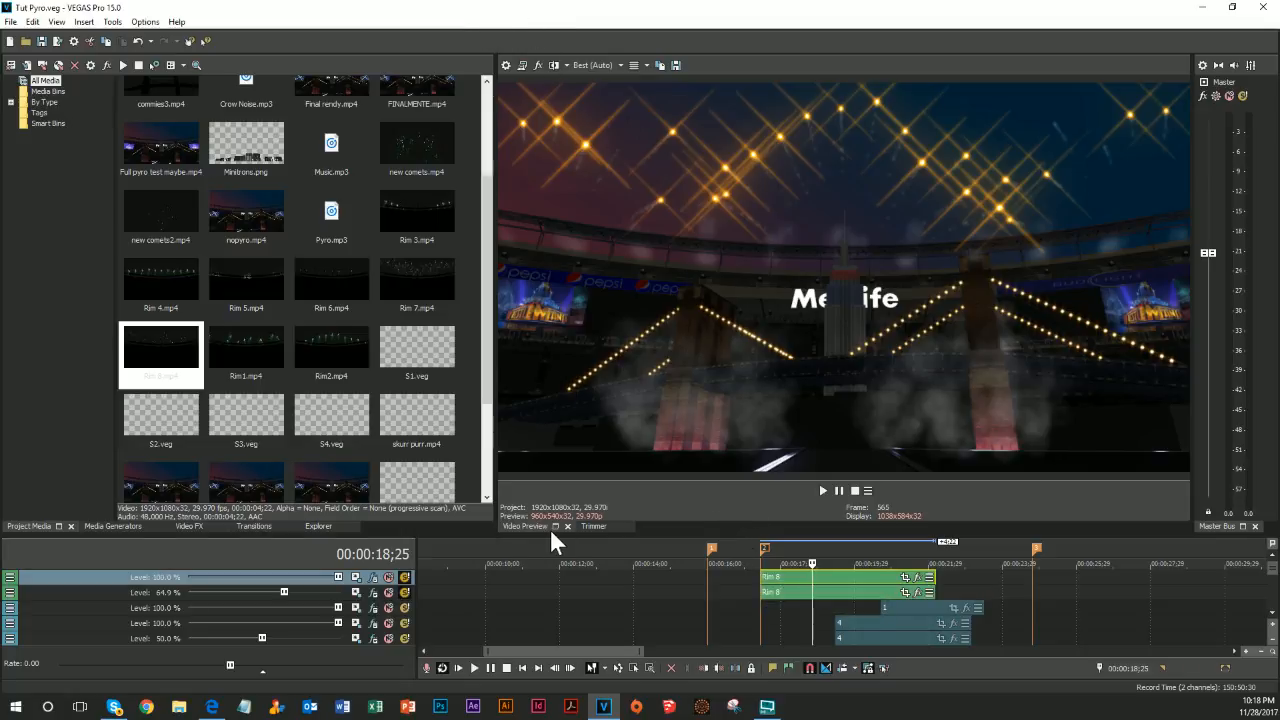
Insert an empty video track above the Rim 8 tracks and preview the Rim 6.mp4 clip in the Trimmer
{"action": "right_click", "coordinate": [140, 578]}
{"action": "left_click", "coordinate": [186, 392]}
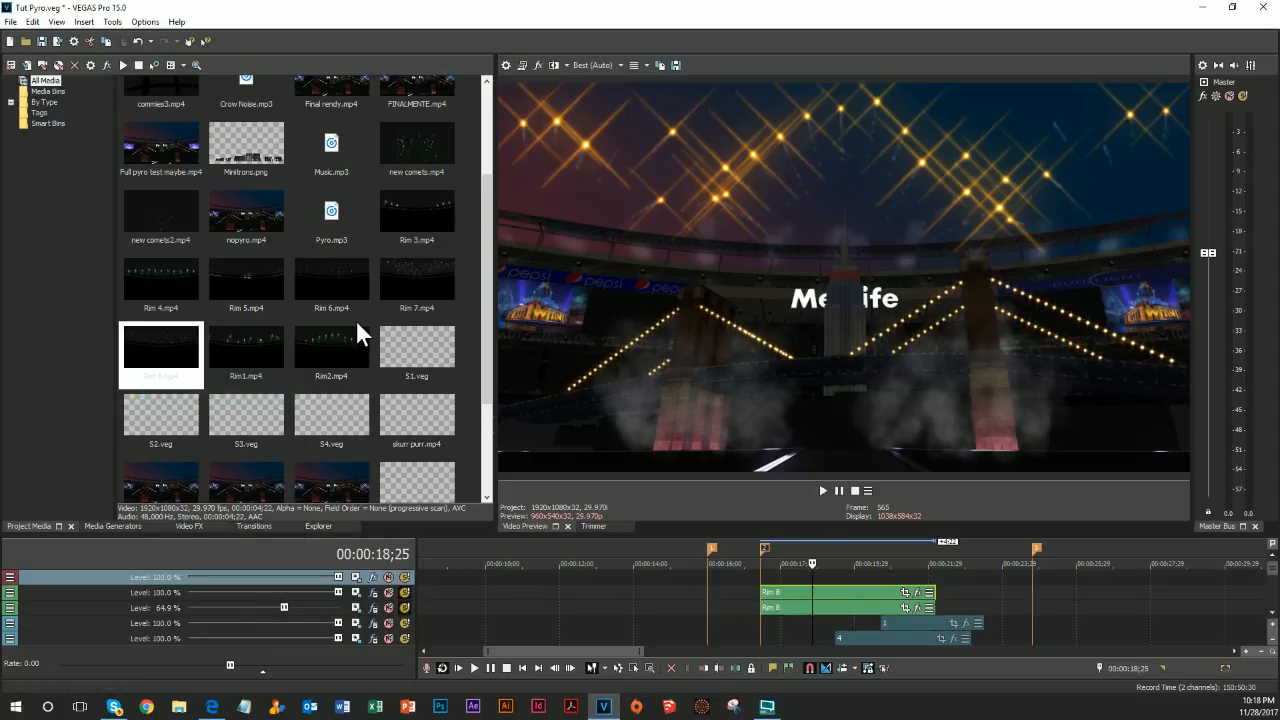
{"action": "left_click", "coordinate": [335, 287]}
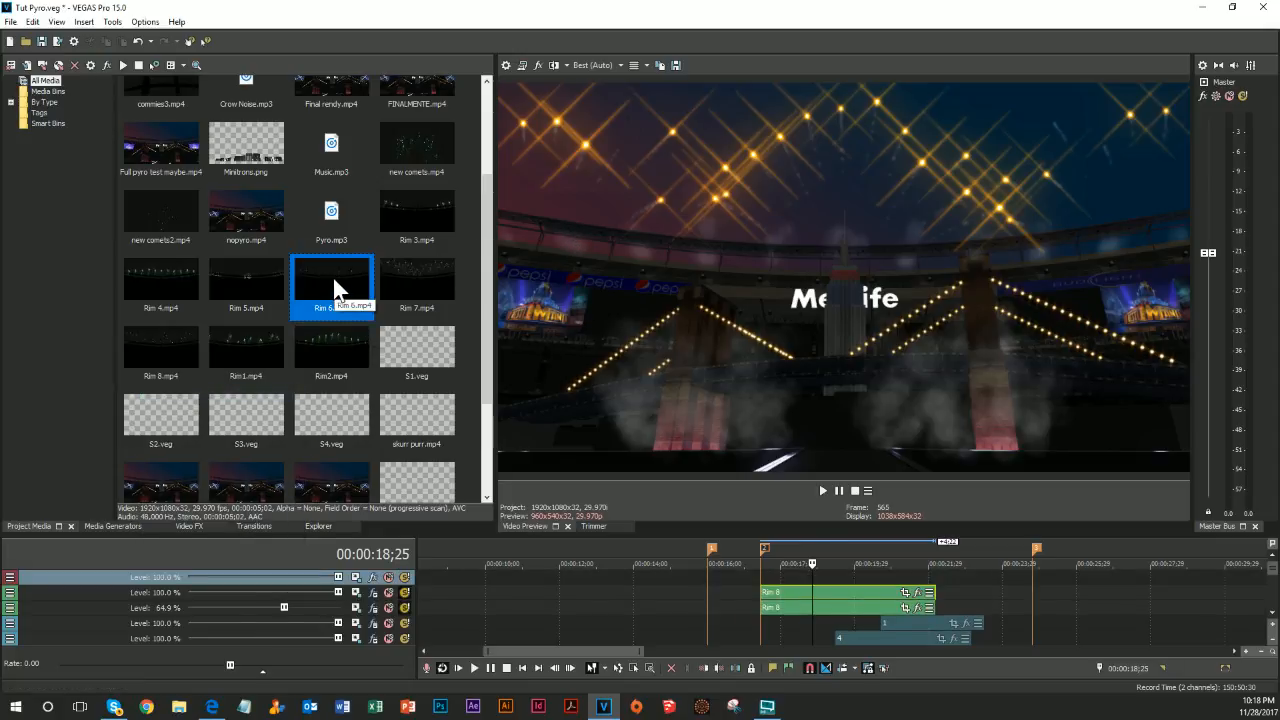
{"action": "right_click", "coordinate": [335, 287]}
{"action": "left_click", "coordinate": [363, 280]}
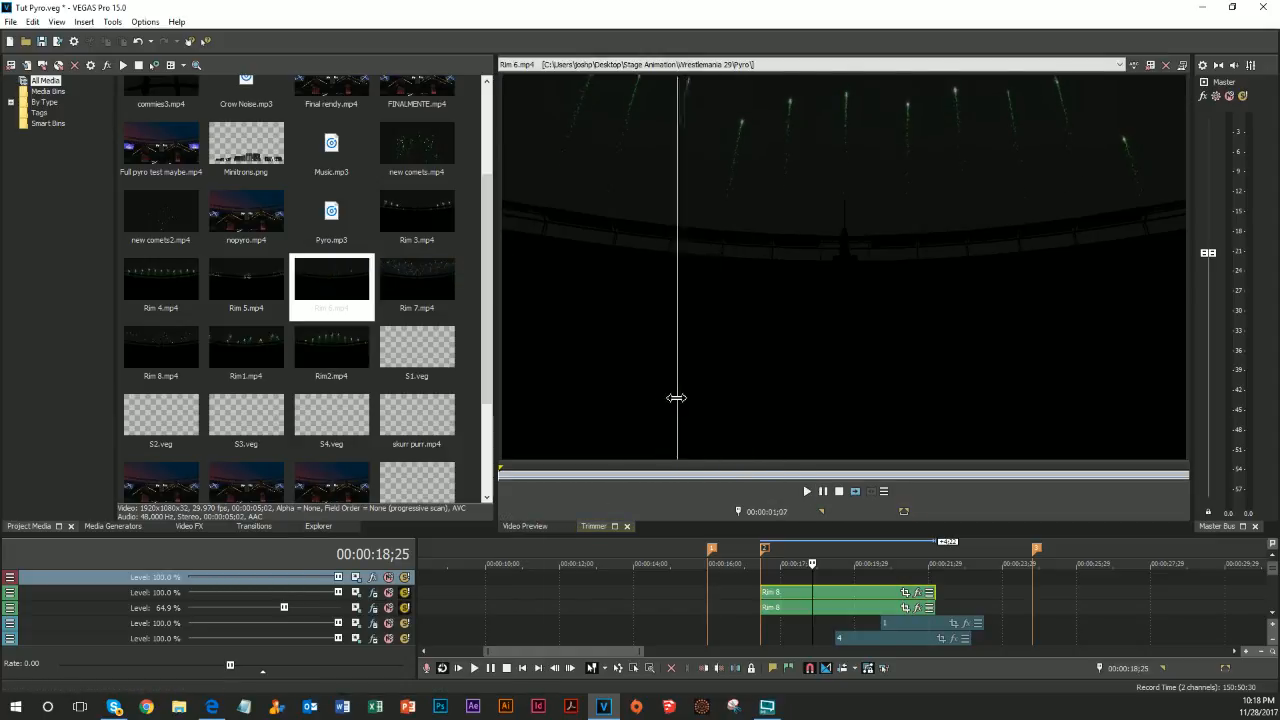
{"action": "left_click", "coordinate": [525, 526]}
Place Rim 6.mp4 on the new top track starting at marker 2 and delete its audio track
{"action": "left_click_drag", "start_coordinate": [345, 292], "coordinate": [774, 578]}
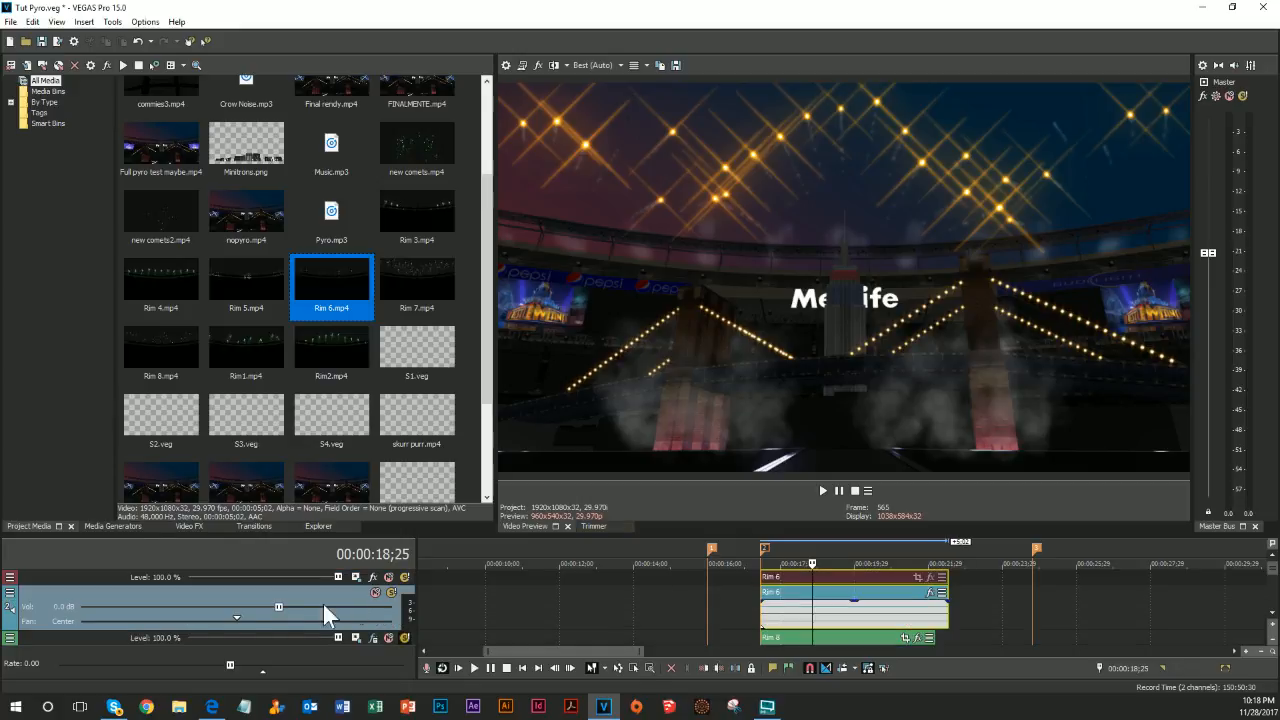
{"action": "right_click", "coordinate": [55, 617]}
{"action": "left_click", "coordinate": [125, 368]}
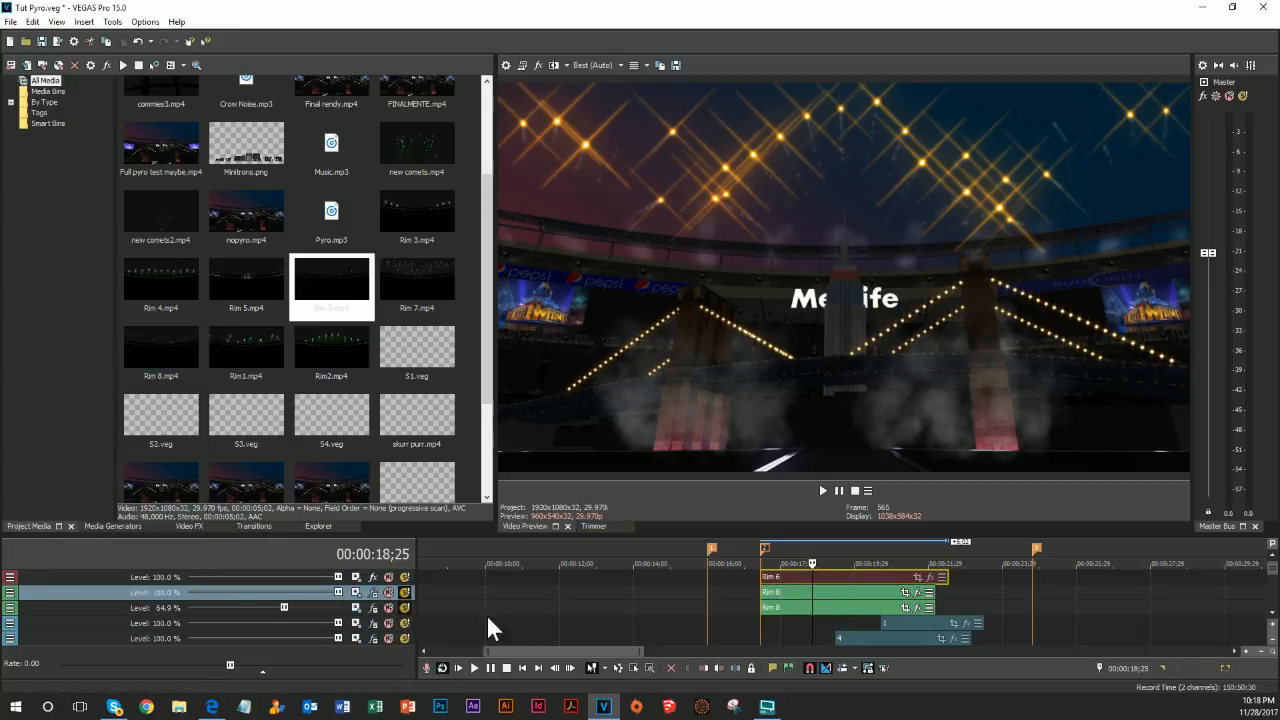
Go to 00:00:18;14 within the Rim 6 clip and open the effect chooser for its track
{"action": "left_click", "coordinate": [806, 584]}
{"action": "left_click", "coordinate": [799, 587]}
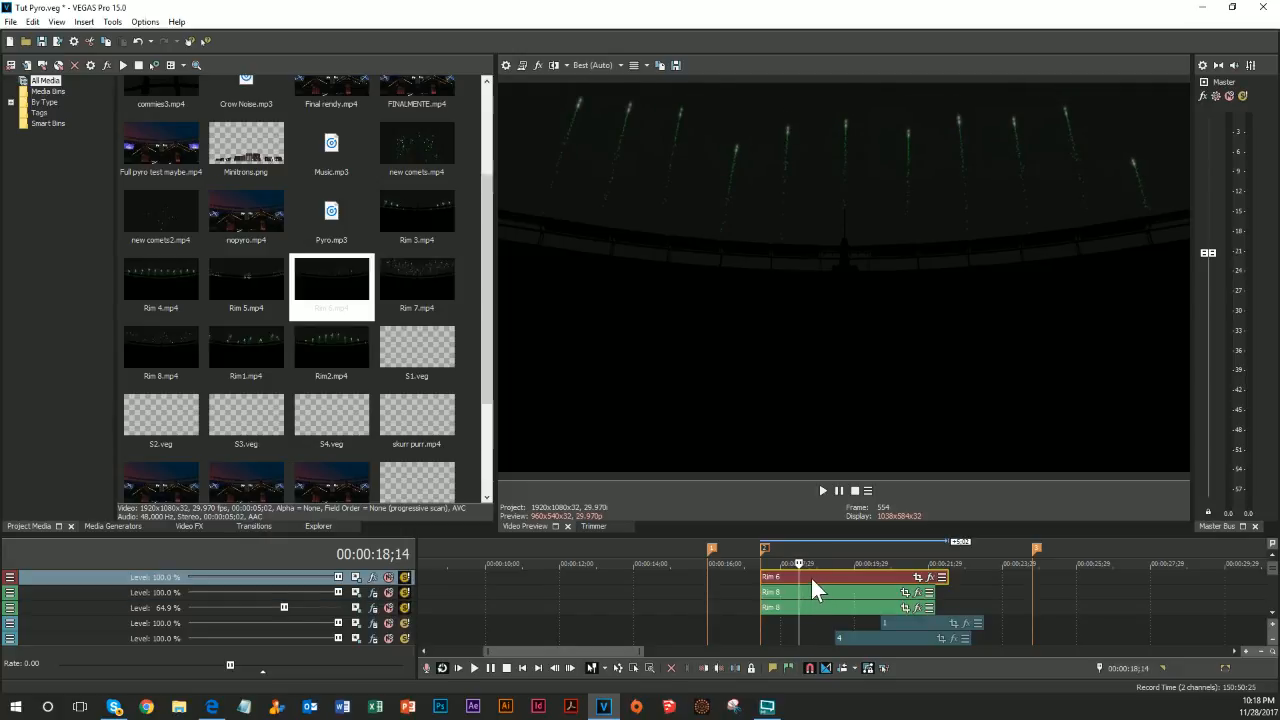
{"action": "left_click", "coordinate": [372, 577]}
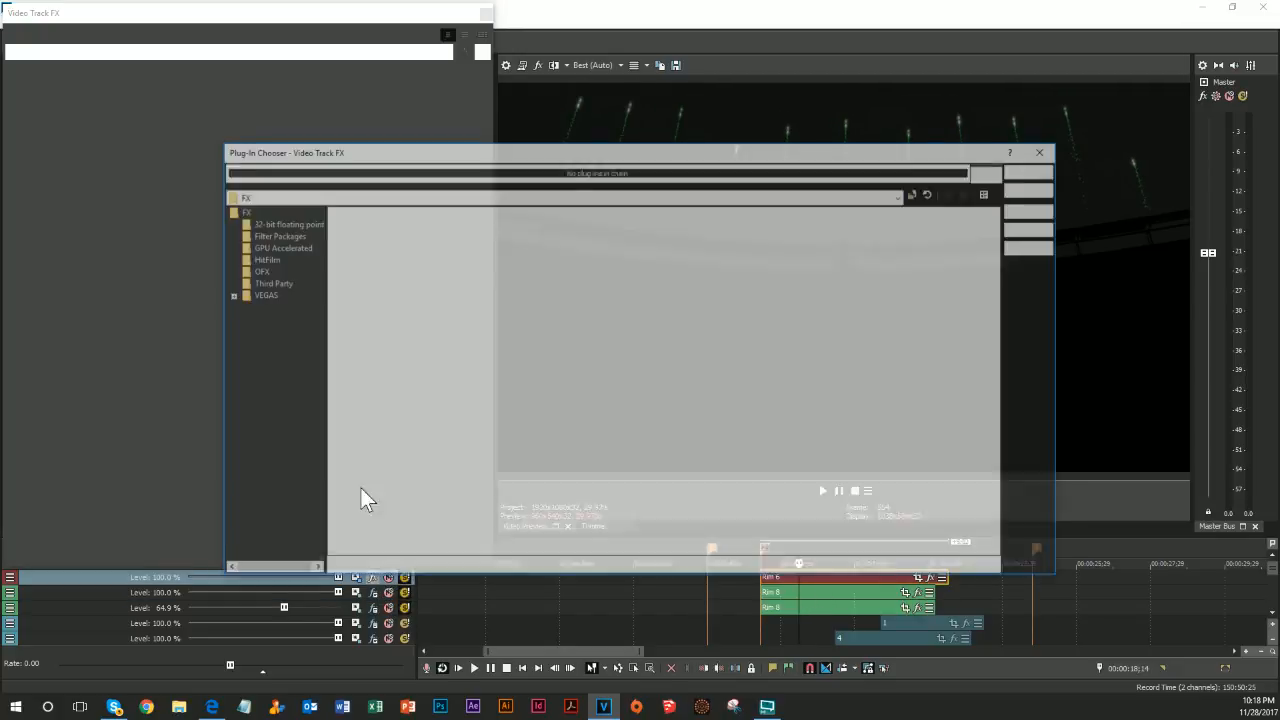
Add the VEGAS Chroma Keyer effect to track 1, which holds the Rim 6 clip
{"action": "left_click", "coordinate": [370, 471]}
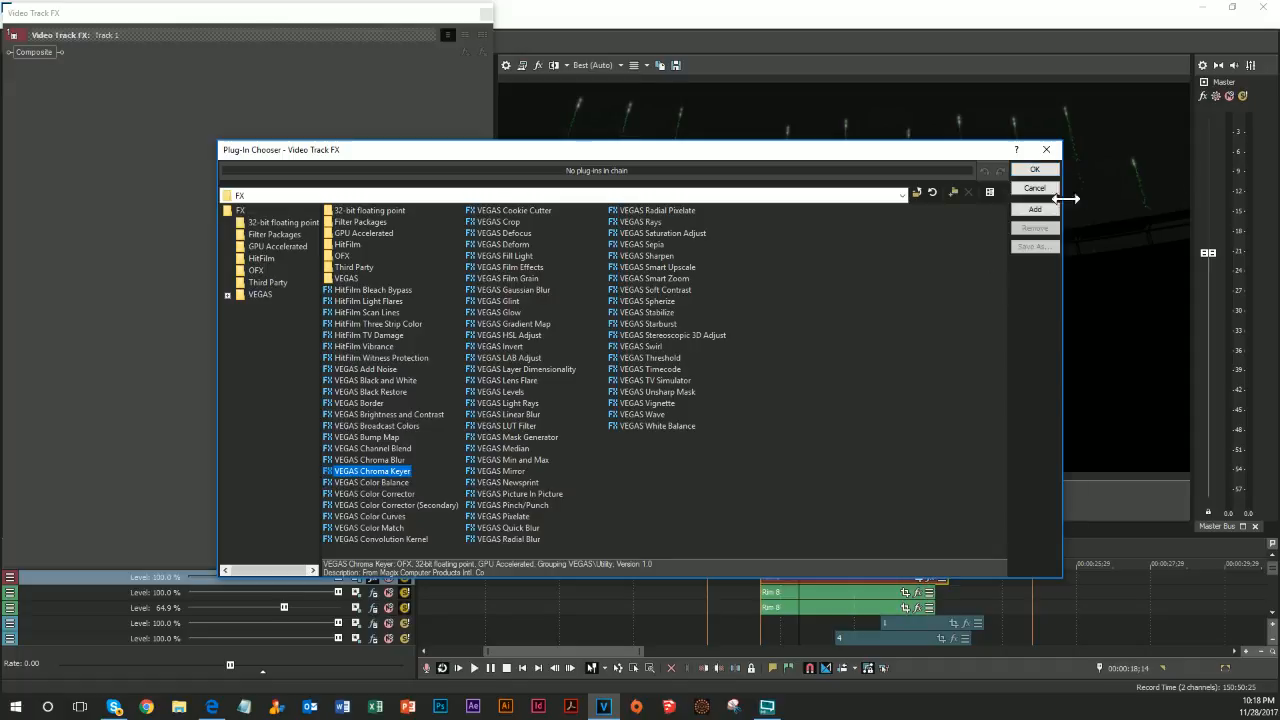
{"action": "left_click", "coordinate": [1034, 209]}
{"action": "left_click", "coordinate": [1034, 169]}
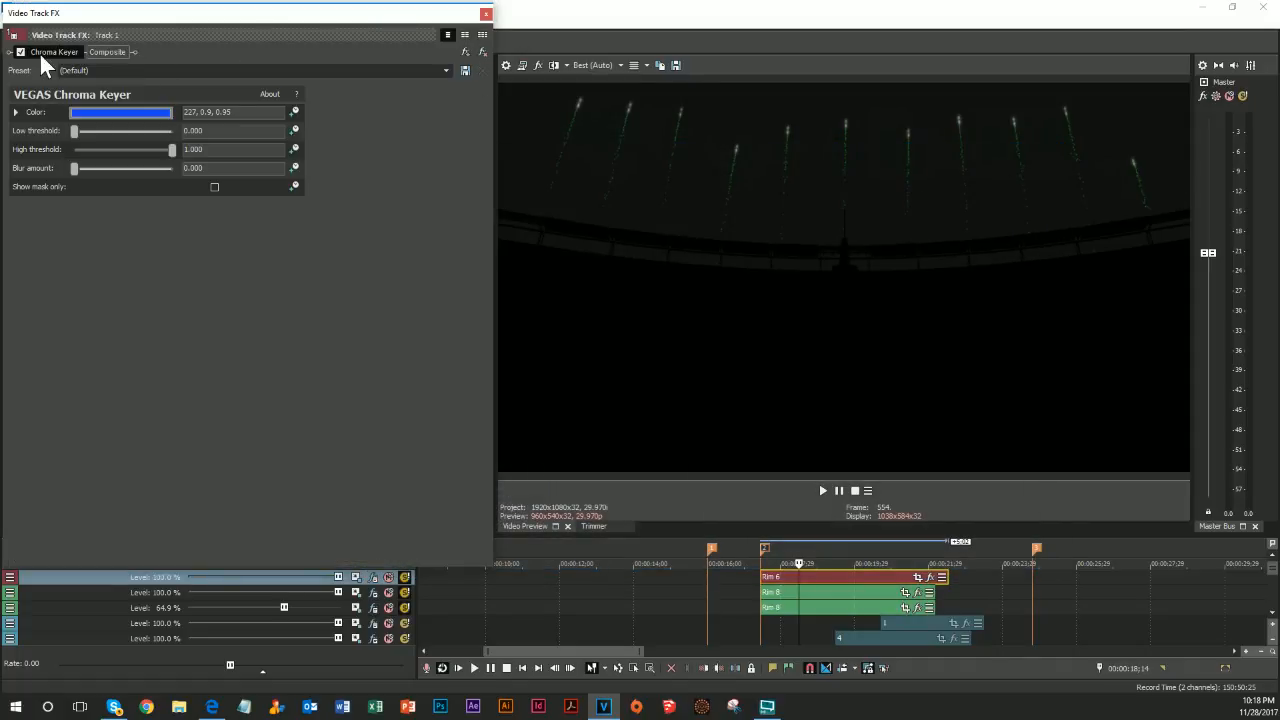
Sample the dark preview background as the key color, and show only the mask with a low threshold of about 0.211
{"action": "left_click", "coordinate": [16, 112]}
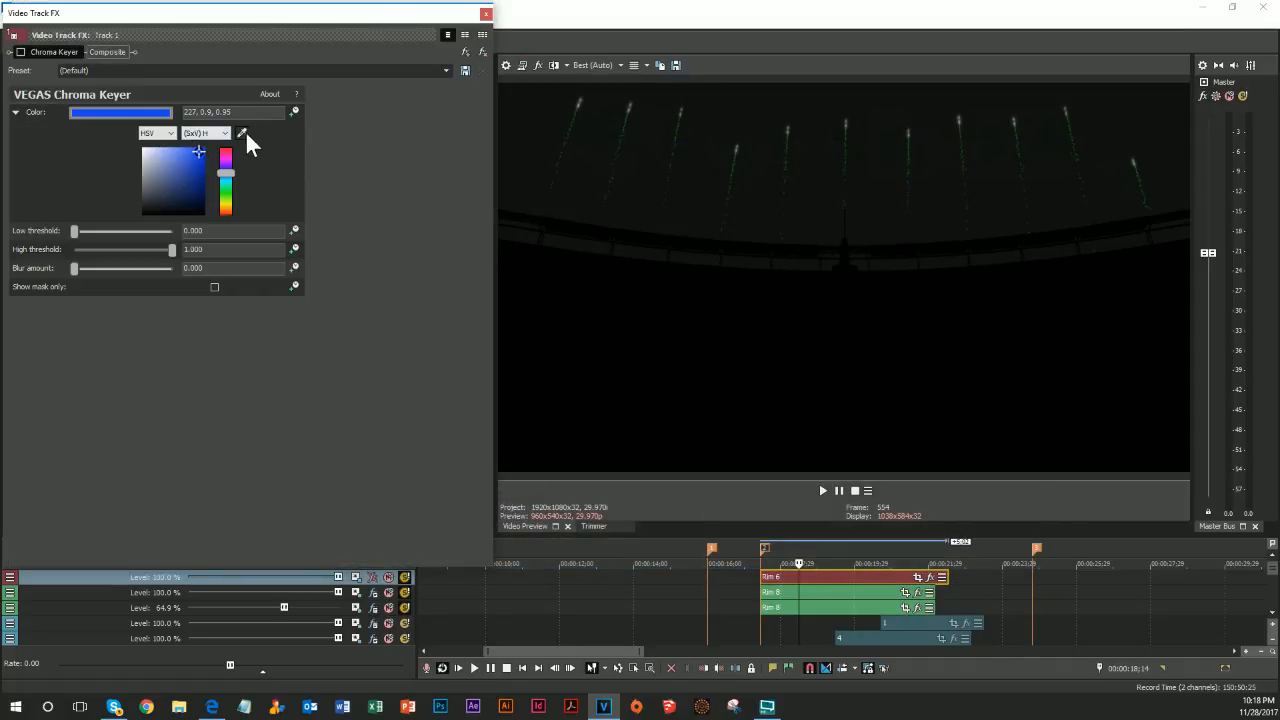
{"action": "left_click", "coordinate": [242, 133]}
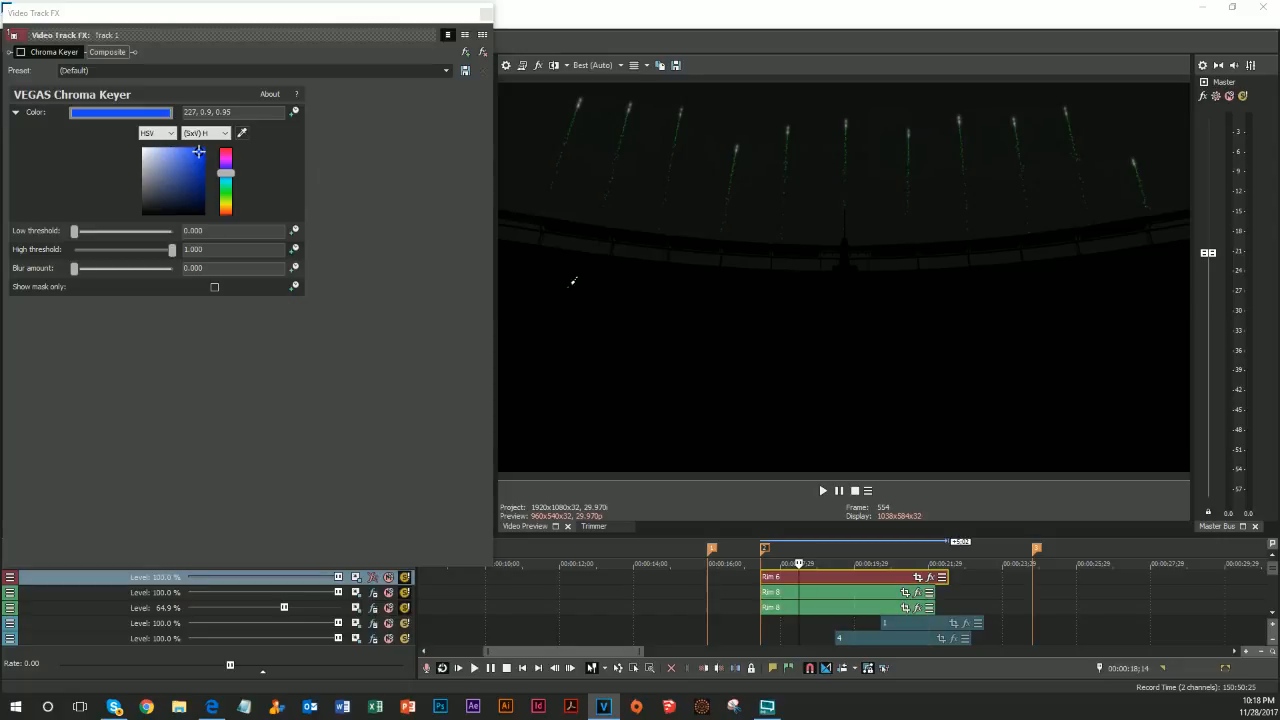
{"action": "left_click", "coordinate": [1180, 96]}
{"action": "left_click", "coordinate": [20, 52]}
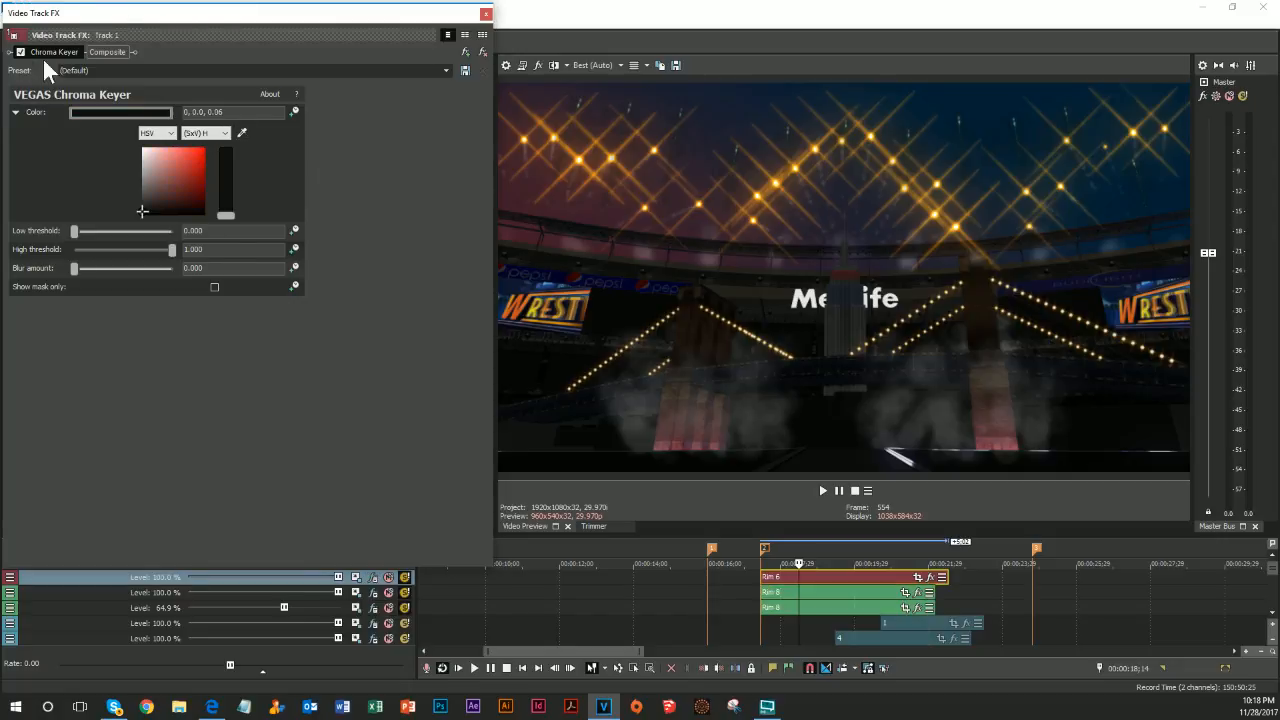
{"action": "left_click", "coordinate": [215, 287]}
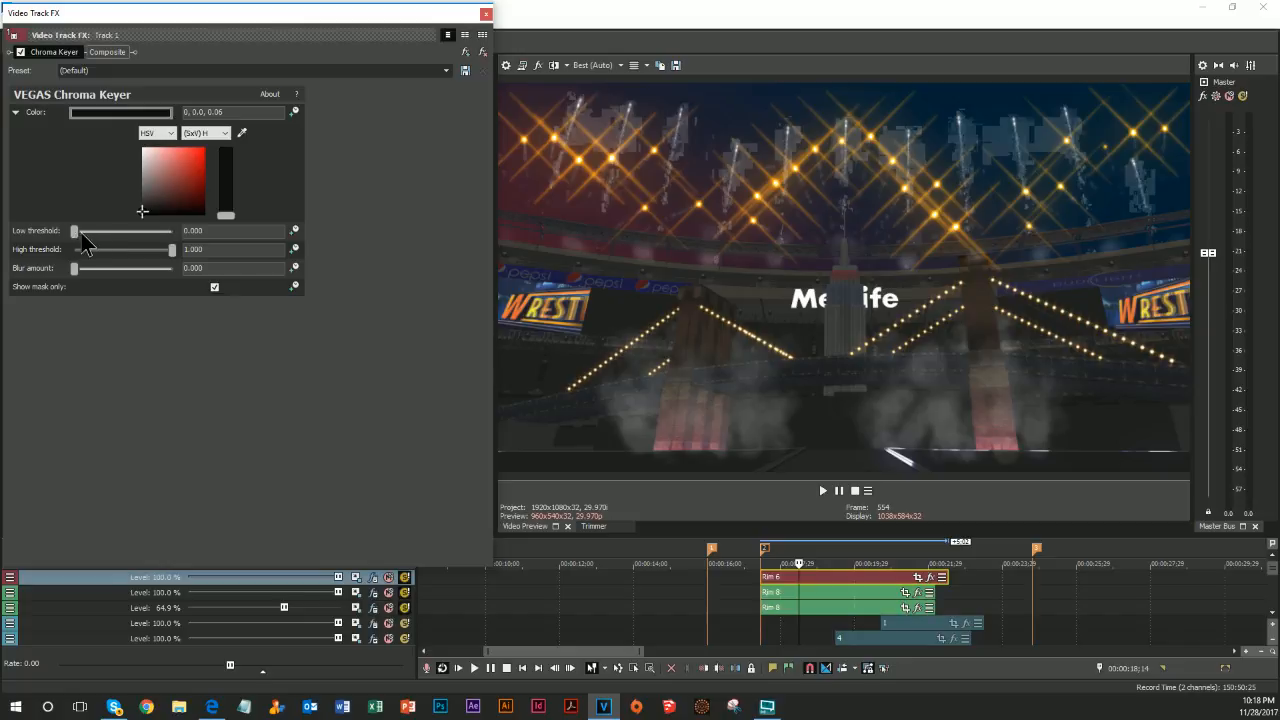
{"action": "mouse_move", "coordinate": [83, 236]}
{"action": "left_mouse_down"}
{"action": "mouse_move", "coordinate": [100, 238]}
{"action": "mouse_move", "coordinate": [86, 241]}
{"action": "mouse_move", "coordinate": [96, 255]}
{"action": "left_mouse_up"}
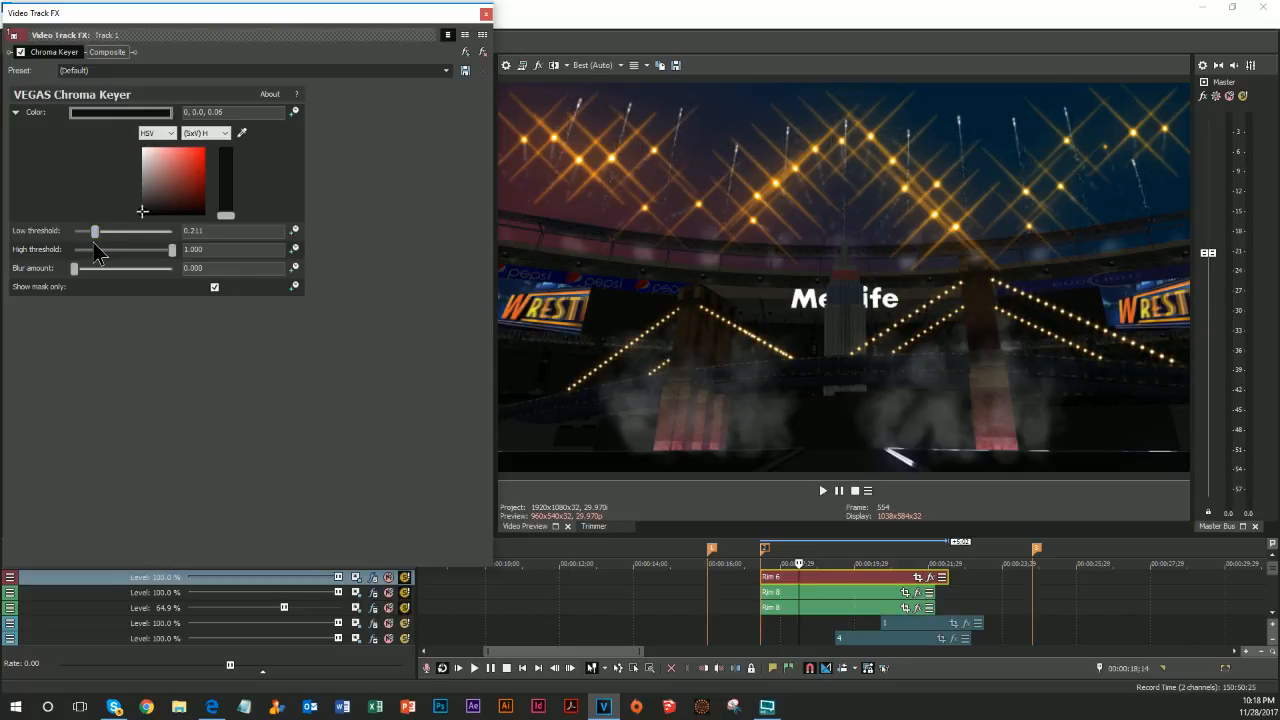
Add a VEGAS Glow effect with white color, intensity about 2.041 and glow percent about 0.005
{"action": "left_click", "coordinate": [480, 51]}
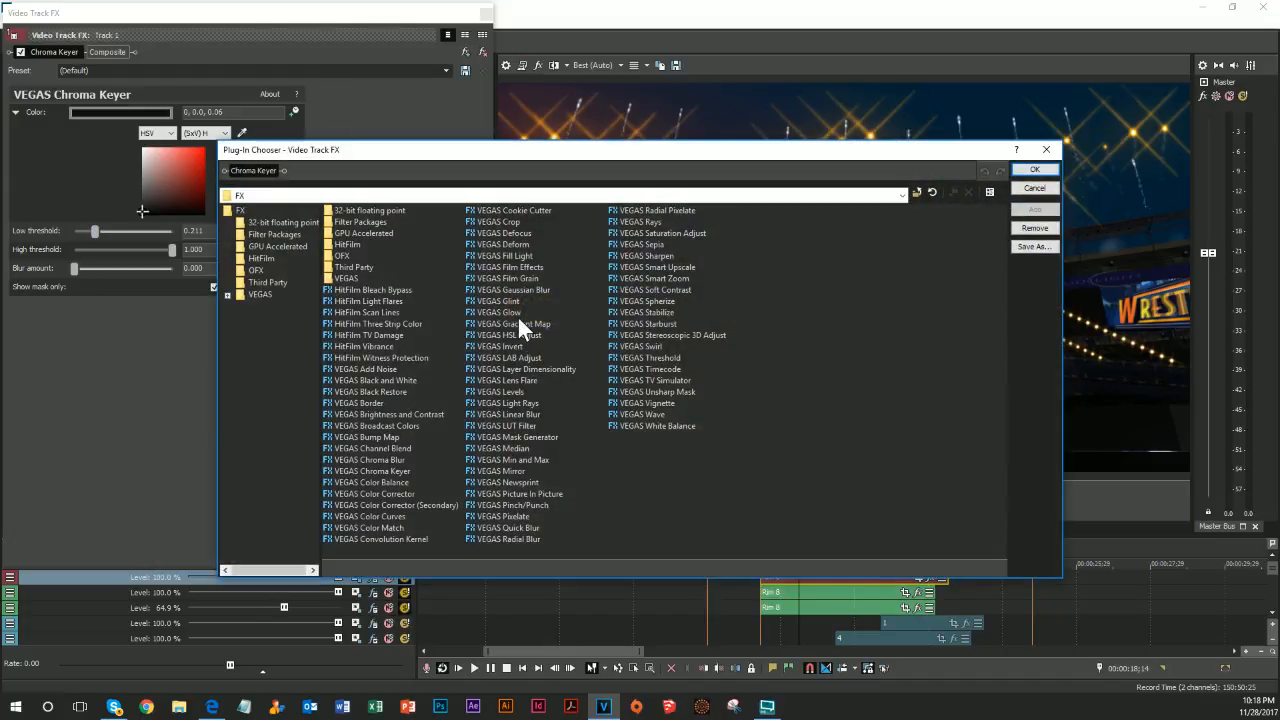
{"action": "left_click", "coordinate": [1026, 170]}
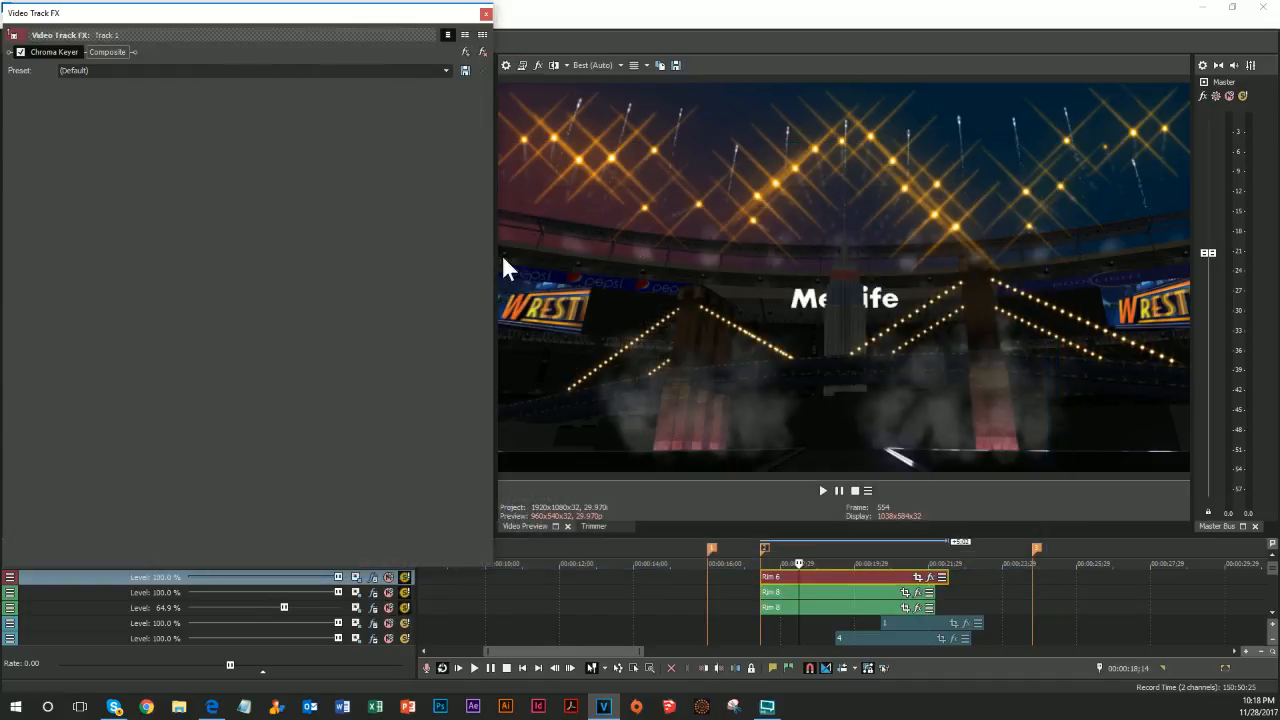
{"action": "left_click", "coordinate": [16, 168]}
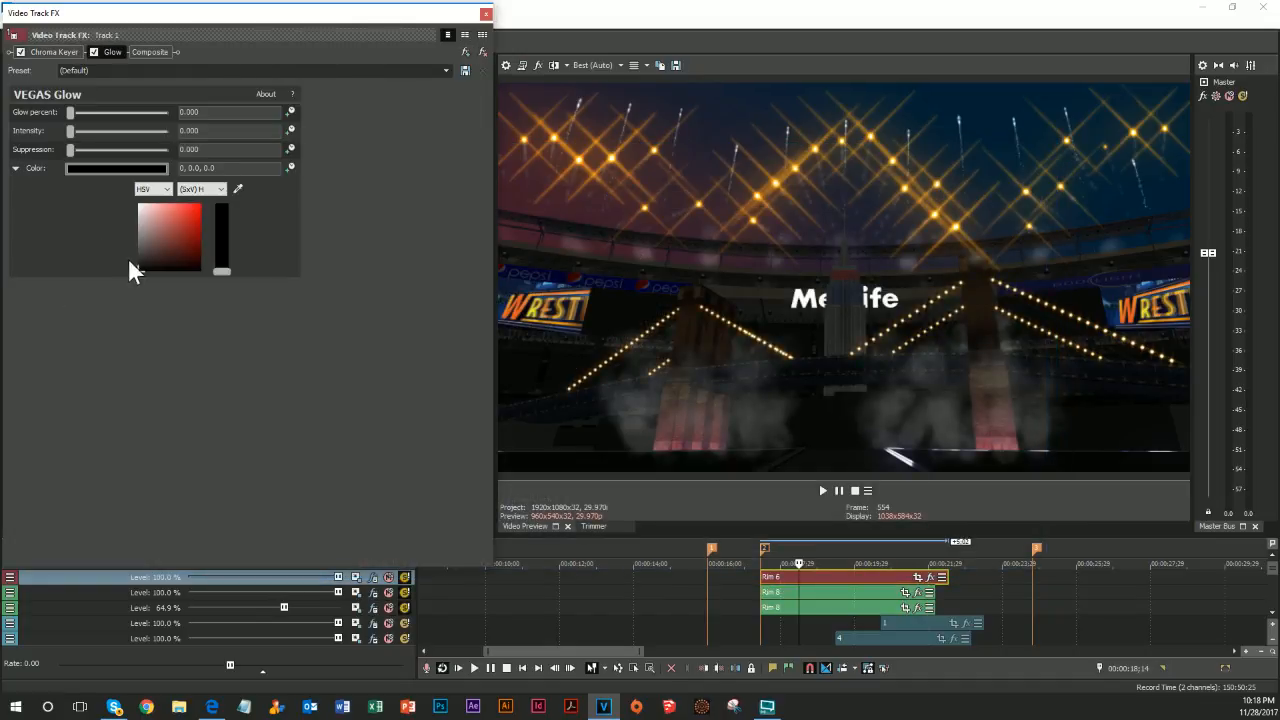
{"action": "left_click_drag", "start_coordinate": [138, 268], "coordinate": [128, 196]}
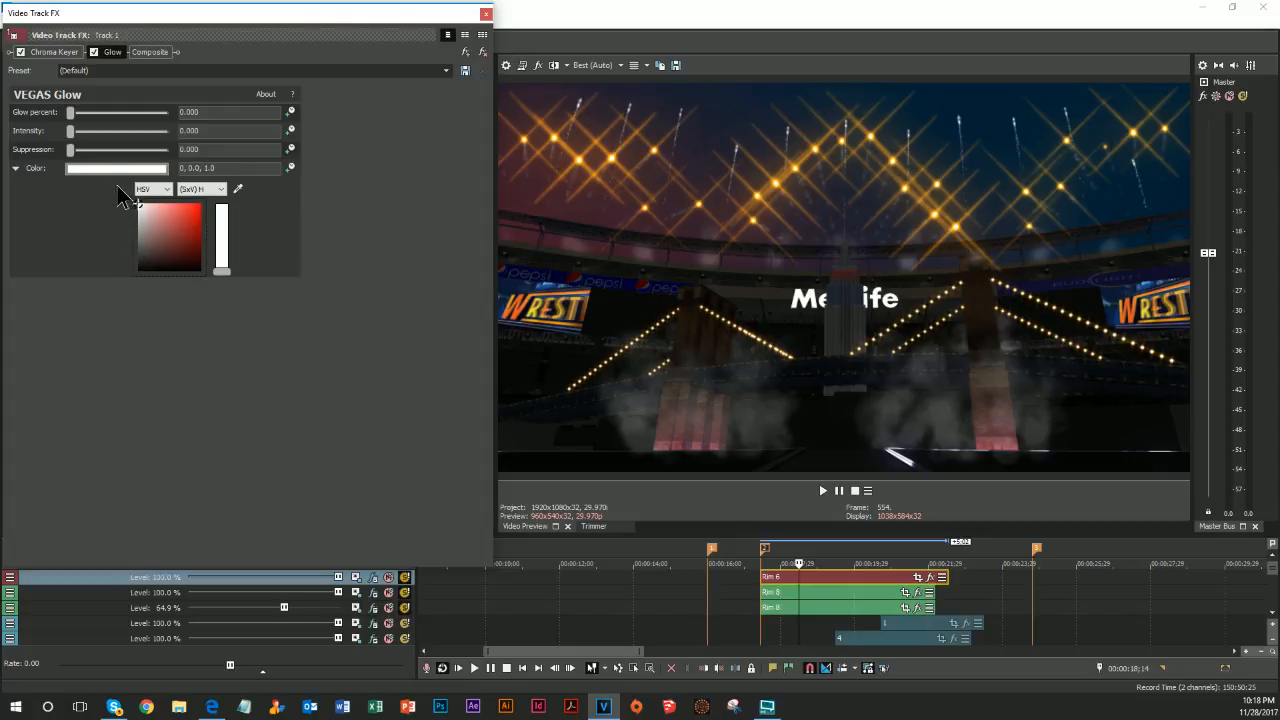
{"action": "left_click_drag", "start_coordinate": [70, 131], "coordinate": [82, 131]}
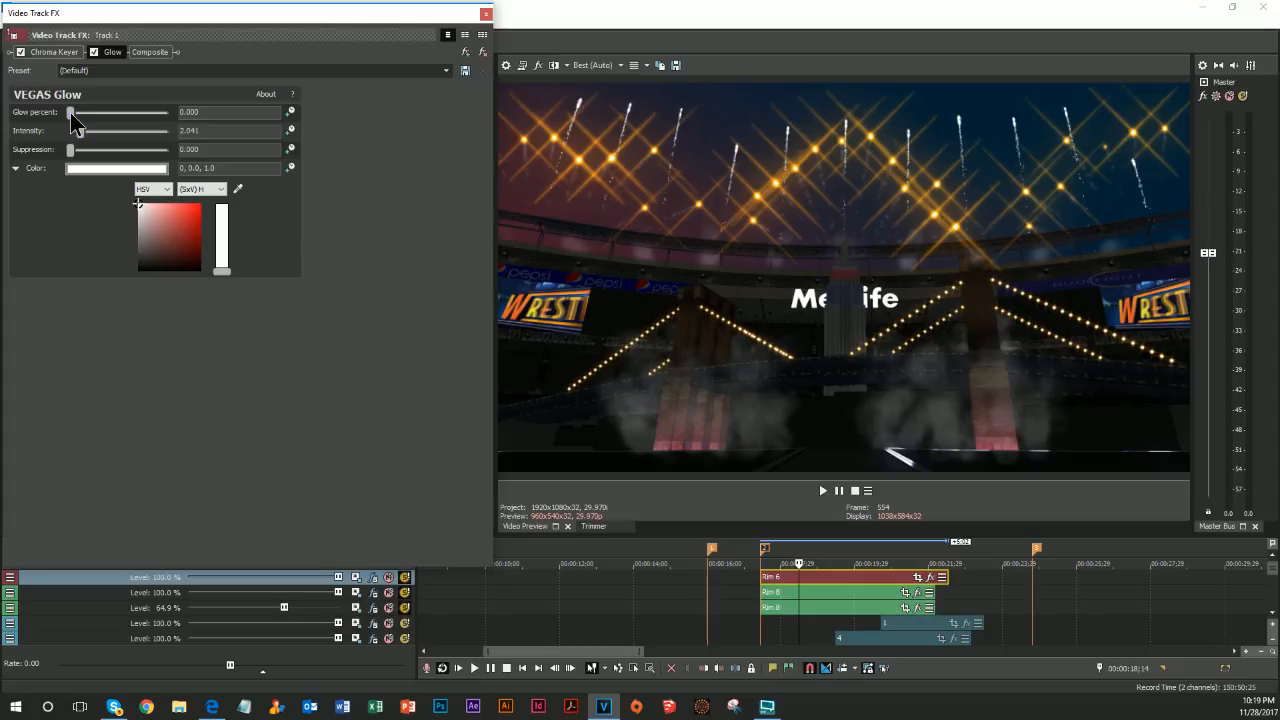
{"action": "left_click_drag", "start_coordinate": [72, 113], "coordinate": [72, 118]}
Add a second VEGAS Glow effect with white color, intensity about 2.041 and glow percent about 0.007
{"action": "left_click", "coordinate": [464, 50]}
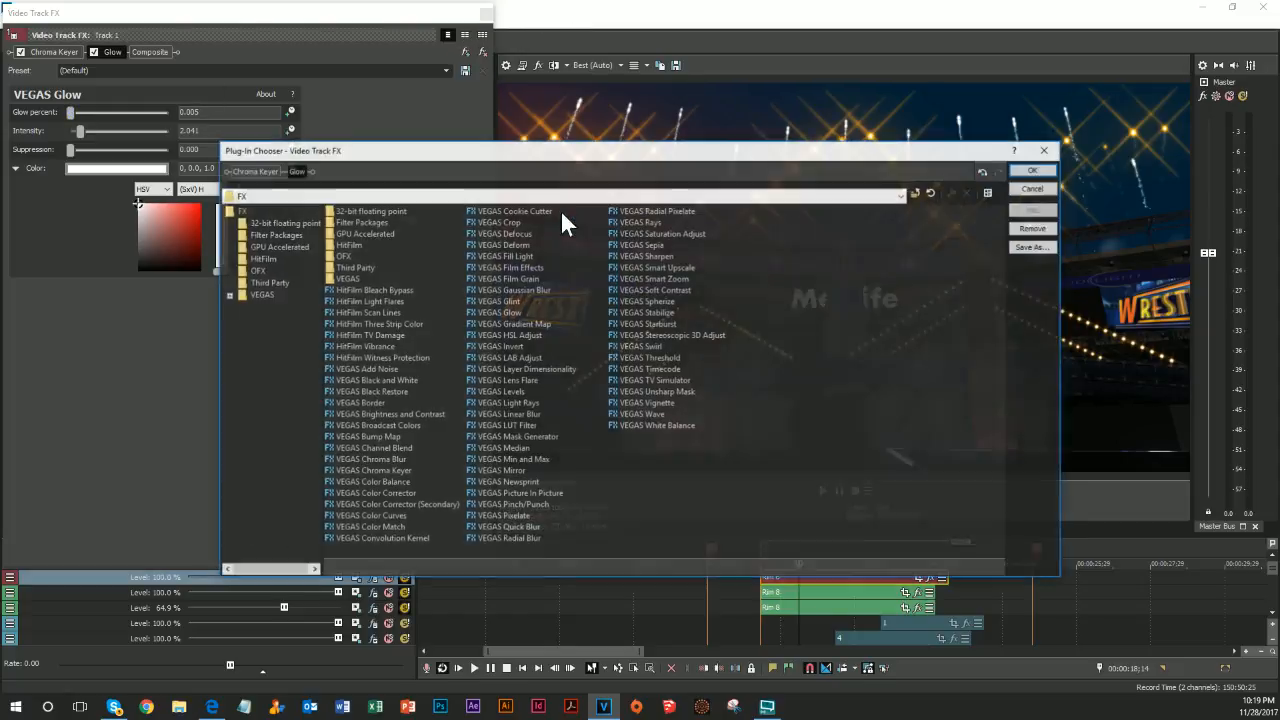
{"action": "left_click", "coordinate": [1032, 207]}
{"action": "left_click", "coordinate": [1034, 170]}
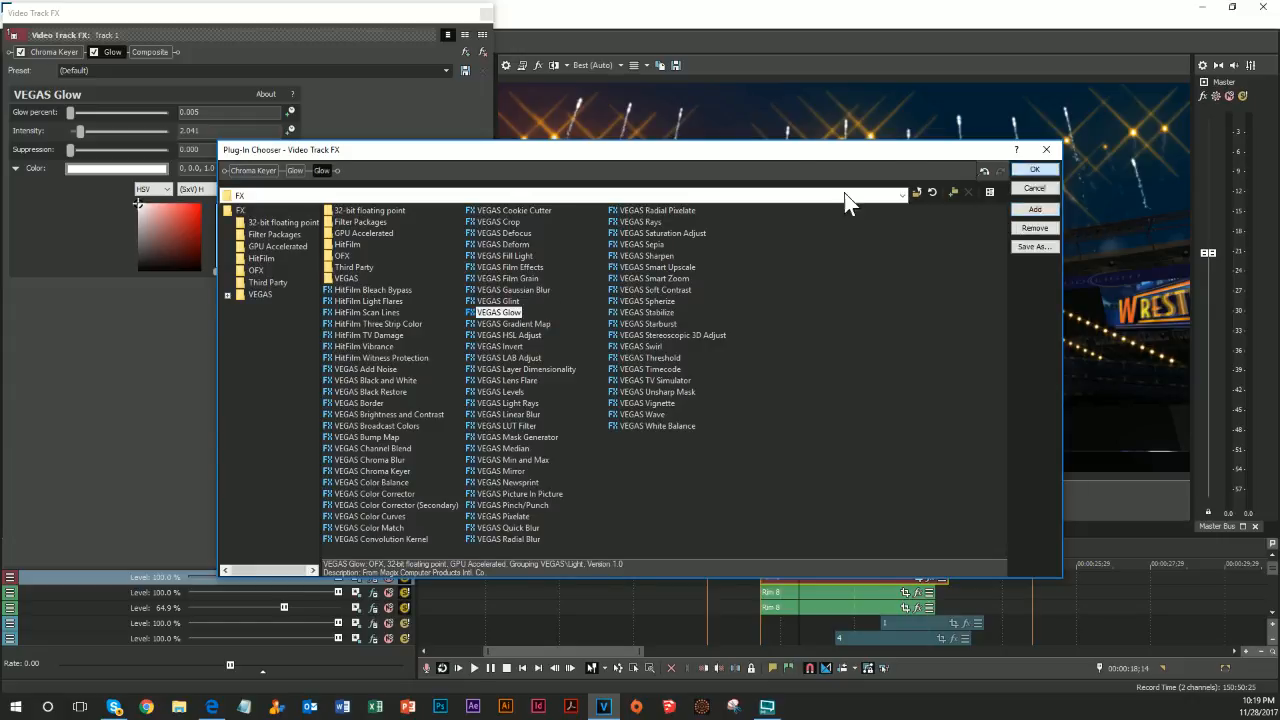
{"action": "left_click", "coordinate": [16, 168]}
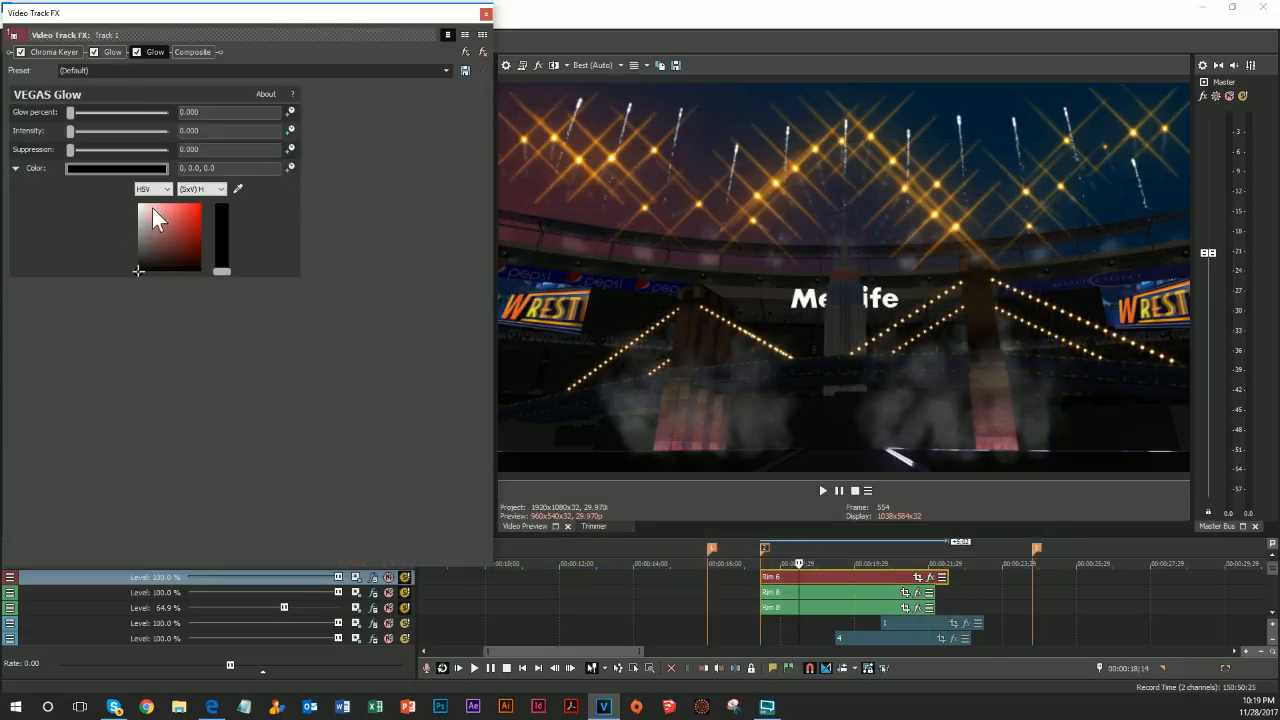
{"action": "left_click_drag", "start_coordinate": [152, 208], "coordinate": [102, 174]}
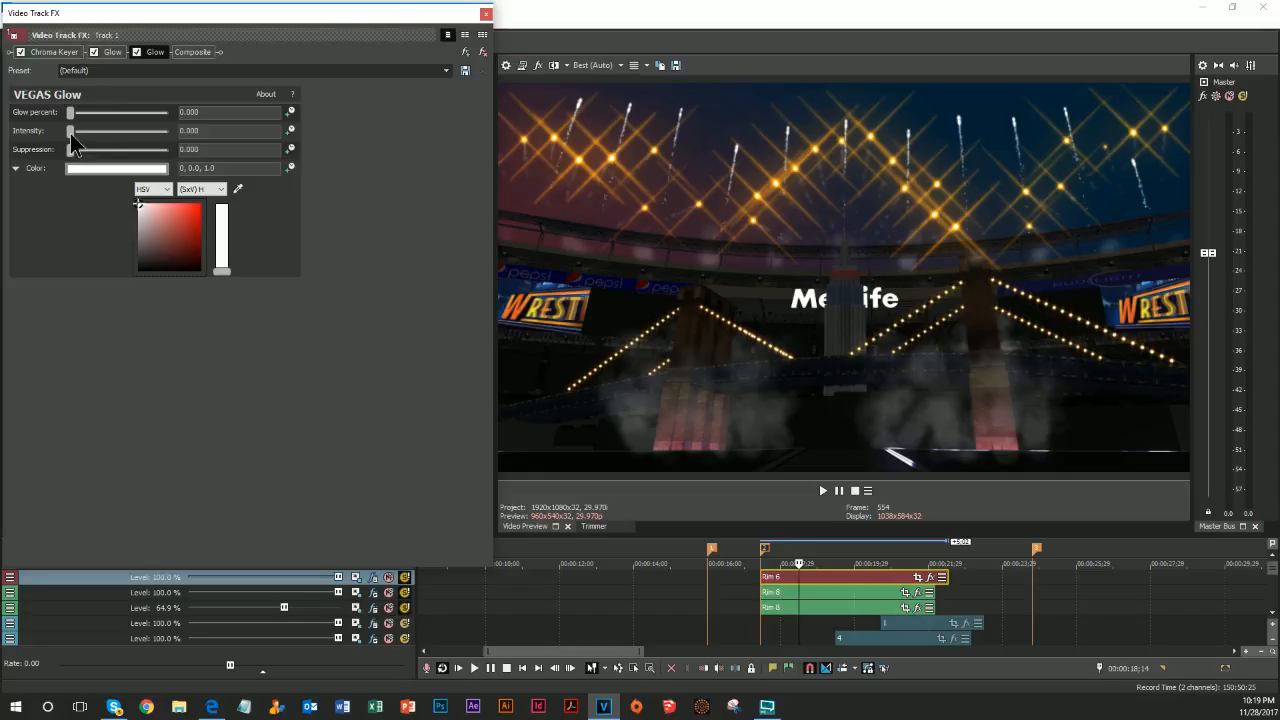
{"action": "left_click_drag", "start_coordinate": [71, 131], "coordinate": [77, 133]}
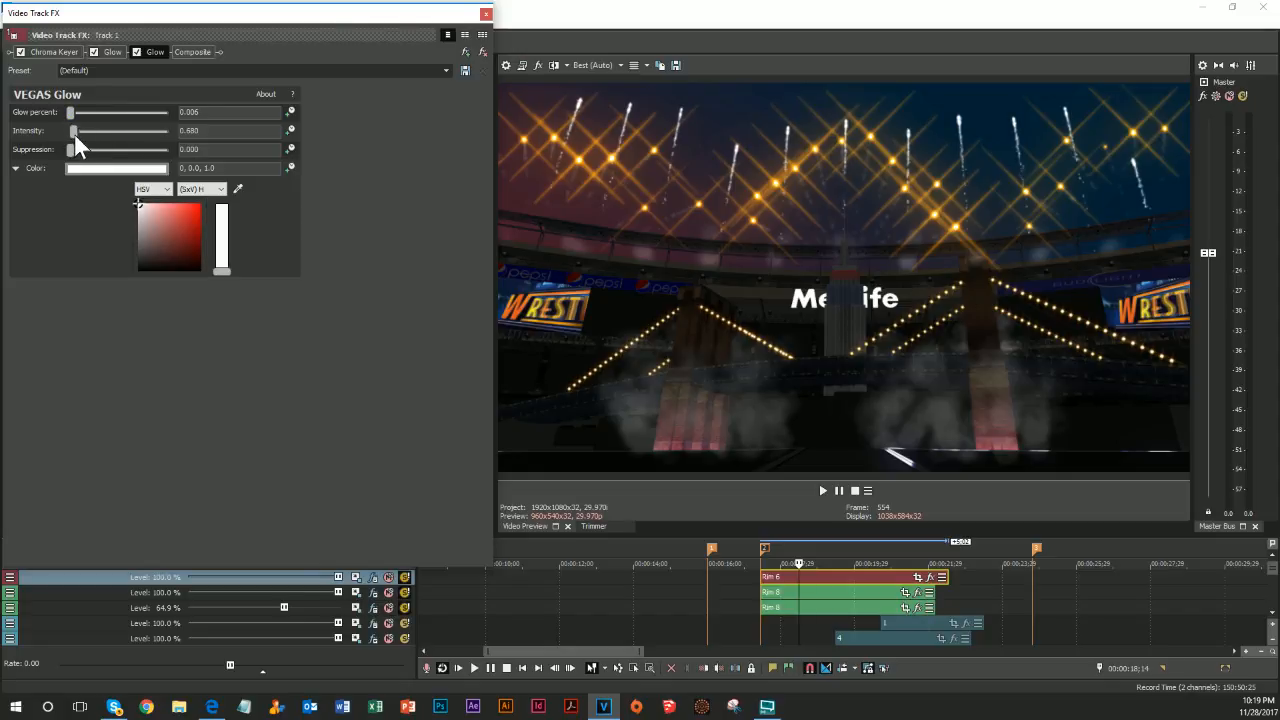
{"action": "mouse_move", "coordinate": [72, 135]}
{"action": "left_mouse_down"}
{"action": "mouse_move", "coordinate": [83, 137]}
{"action": "mouse_move", "coordinate": [70, 124]}
{"action": "left_mouse_up"}
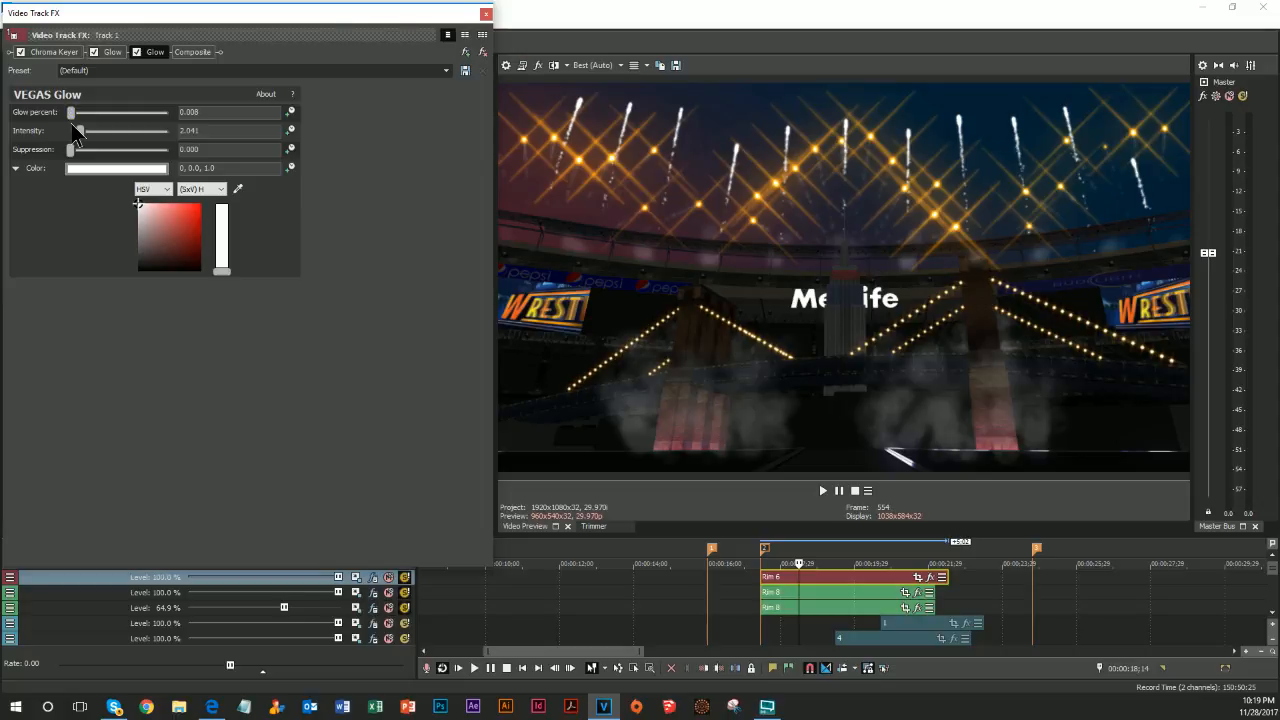
{"action": "left_click_drag", "start_coordinate": [72, 124], "coordinate": [73, 124]}
Add a third VEGAS Glow effect with white color, intensity about 0.952 and glow percent about 0.224
{"action": "left_click", "coordinate": [465, 51]}
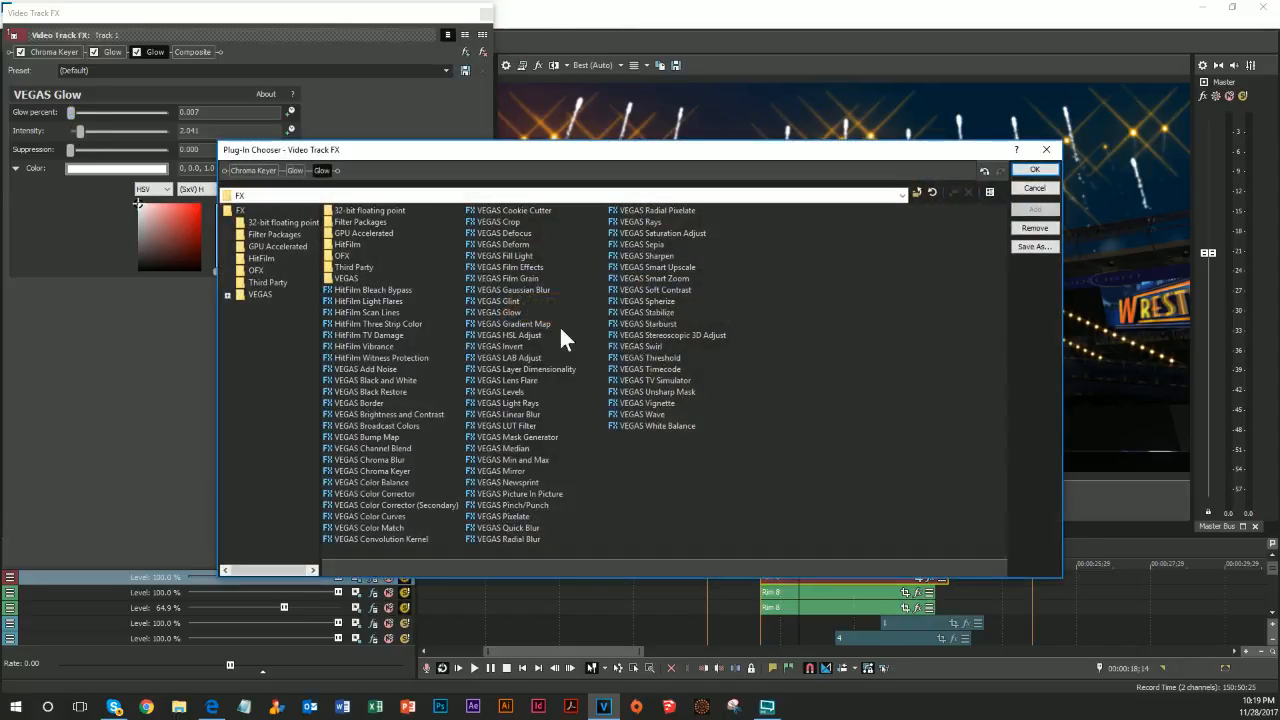
{"action": "left_click", "coordinate": [504, 312]}
{"action": "left_click", "coordinate": [1034, 209]}
{"action": "left_click", "coordinate": [1034, 169]}
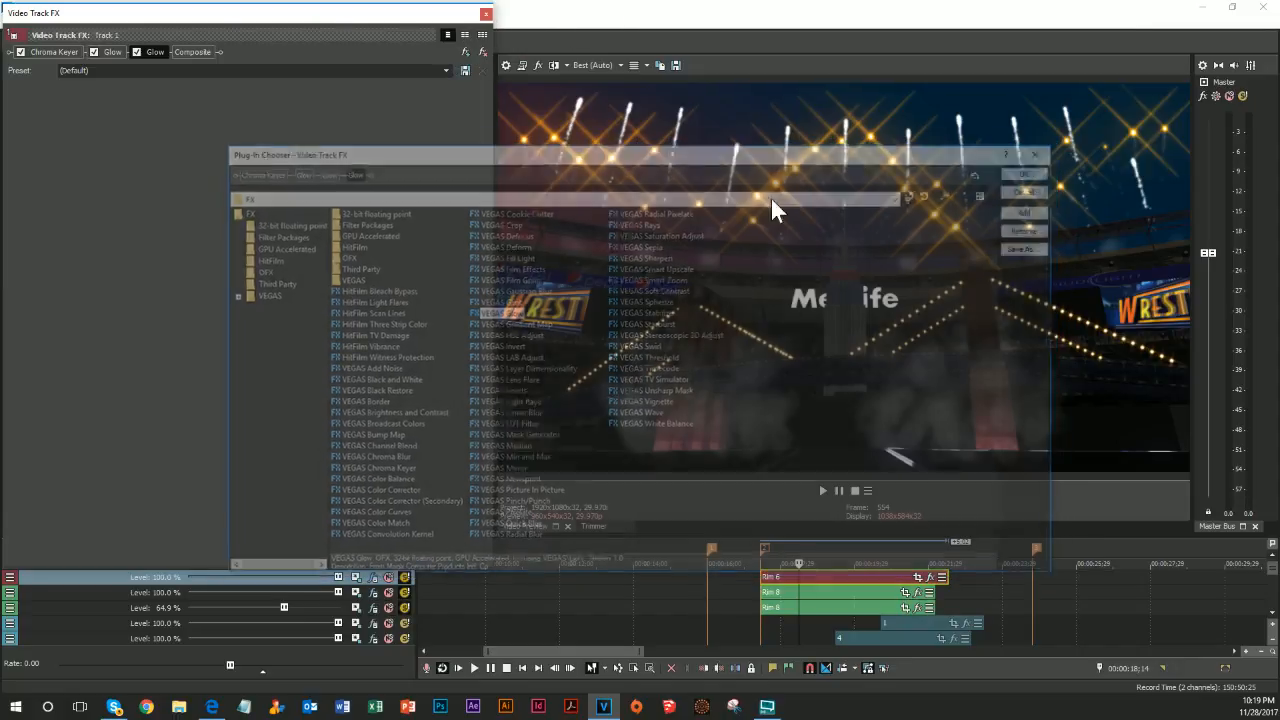
{"action": "left_click", "coordinate": [16, 170]}
{"action": "left_click_drag", "start_coordinate": [170, 225], "coordinate": [118, 184]}
{"action": "left_click_drag", "start_coordinate": [76, 132], "coordinate": [98, 114]}
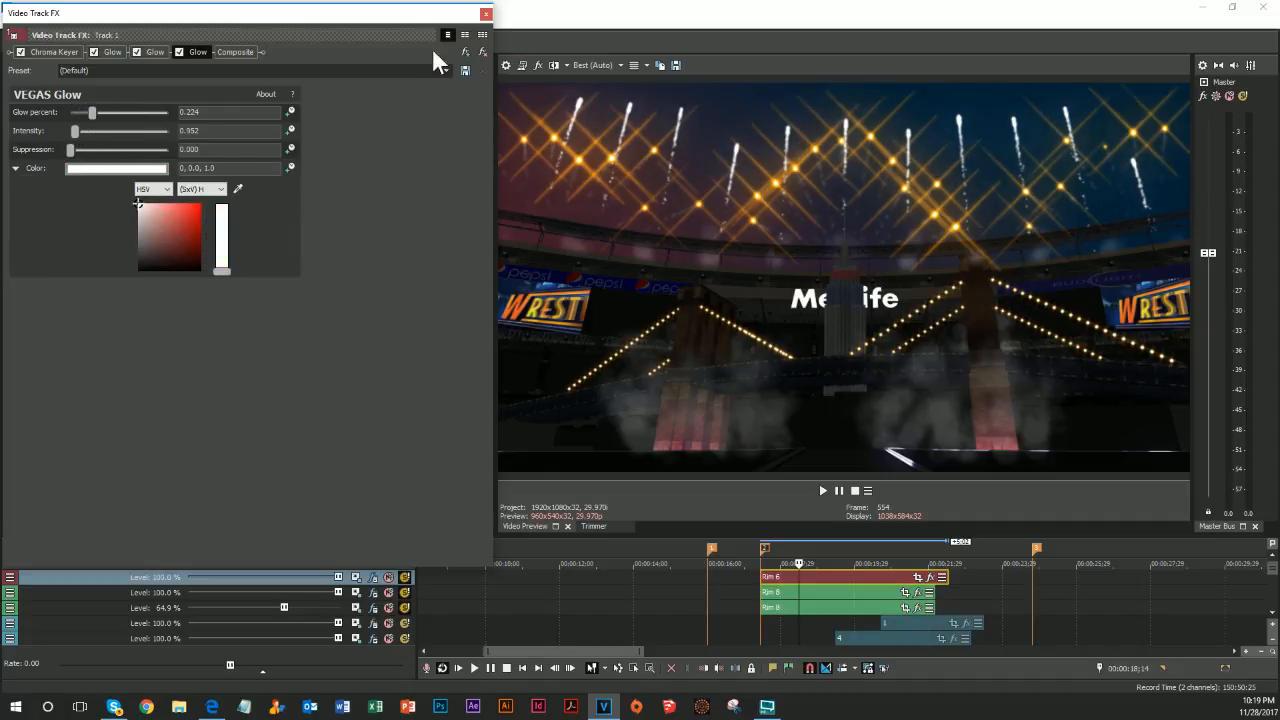
Add a VEGAS Color Balance effect, raising red to about 0.085 and lowering blue to about -0.078, and close the track effects
{"action": "left_click", "coordinate": [479, 53]}
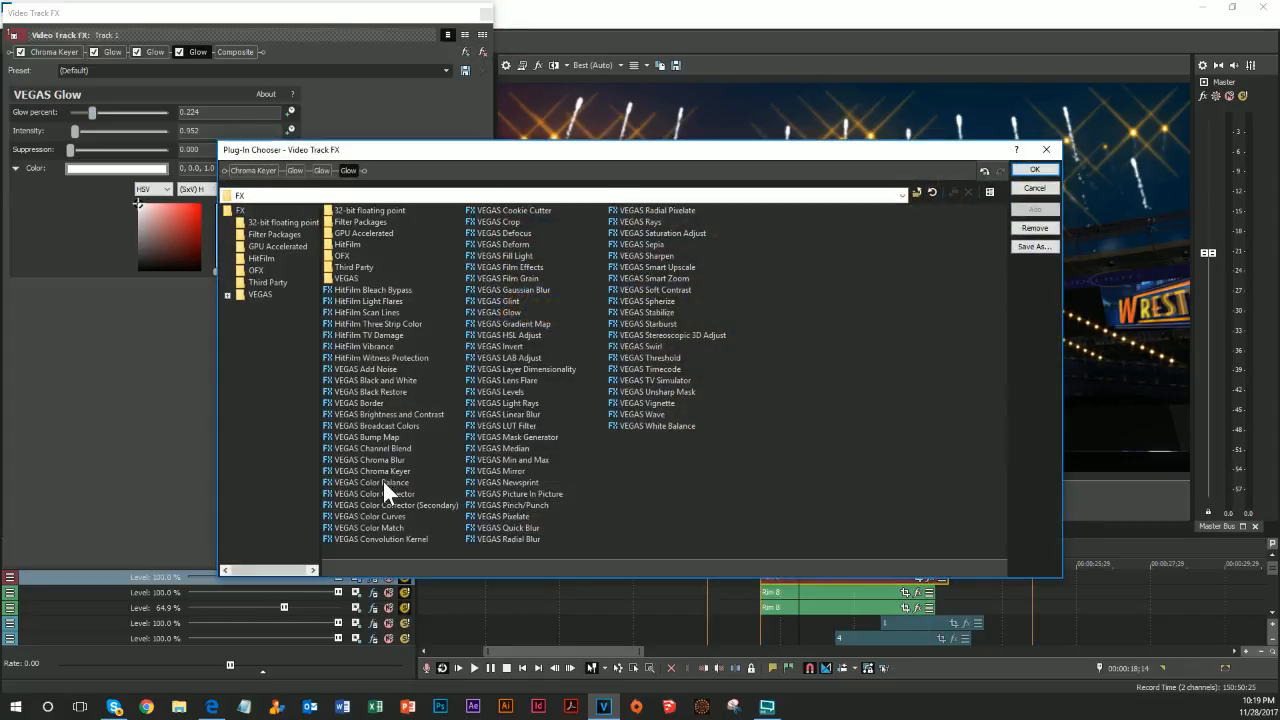
{"action": "left_click", "coordinate": [383, 482]}
{"action": "left_click", "coordinate": [1026, 207]}
{"action": "left_click", "coordinate": [1025, 171]}
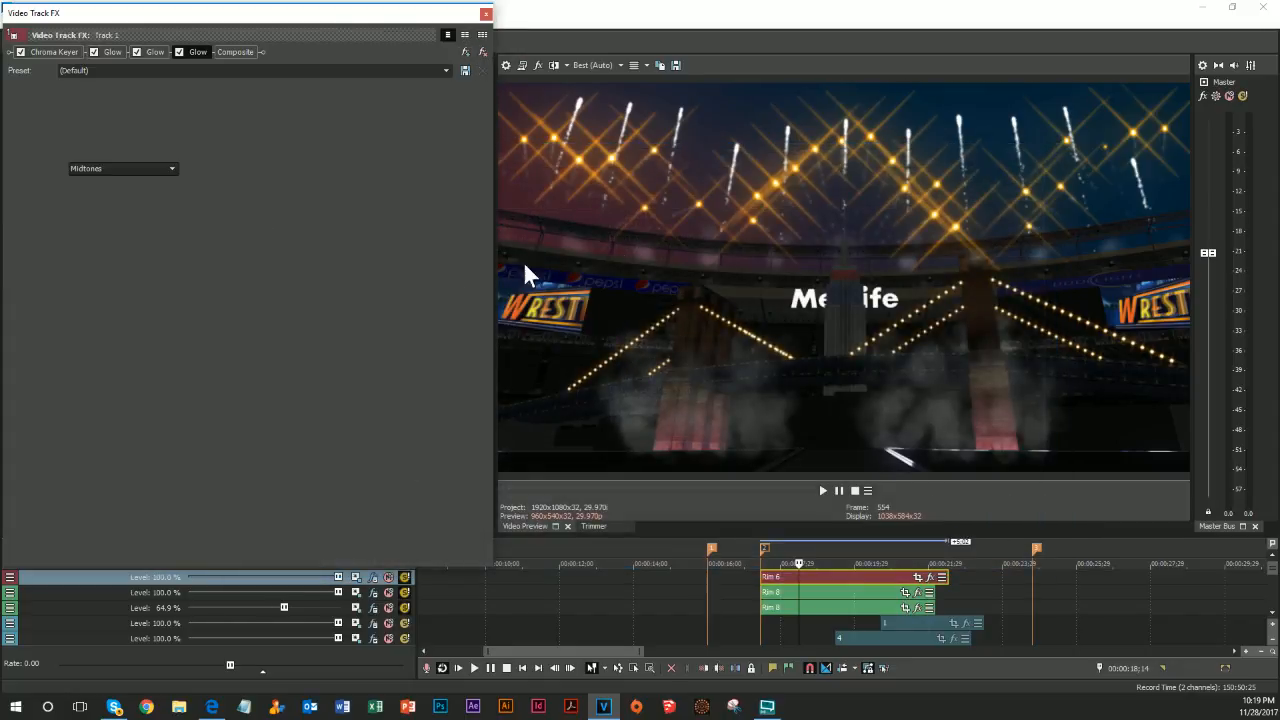
{"action": "left_click_drag", "start_coordinate": [93, 151], "coordinate": [89, 152]}
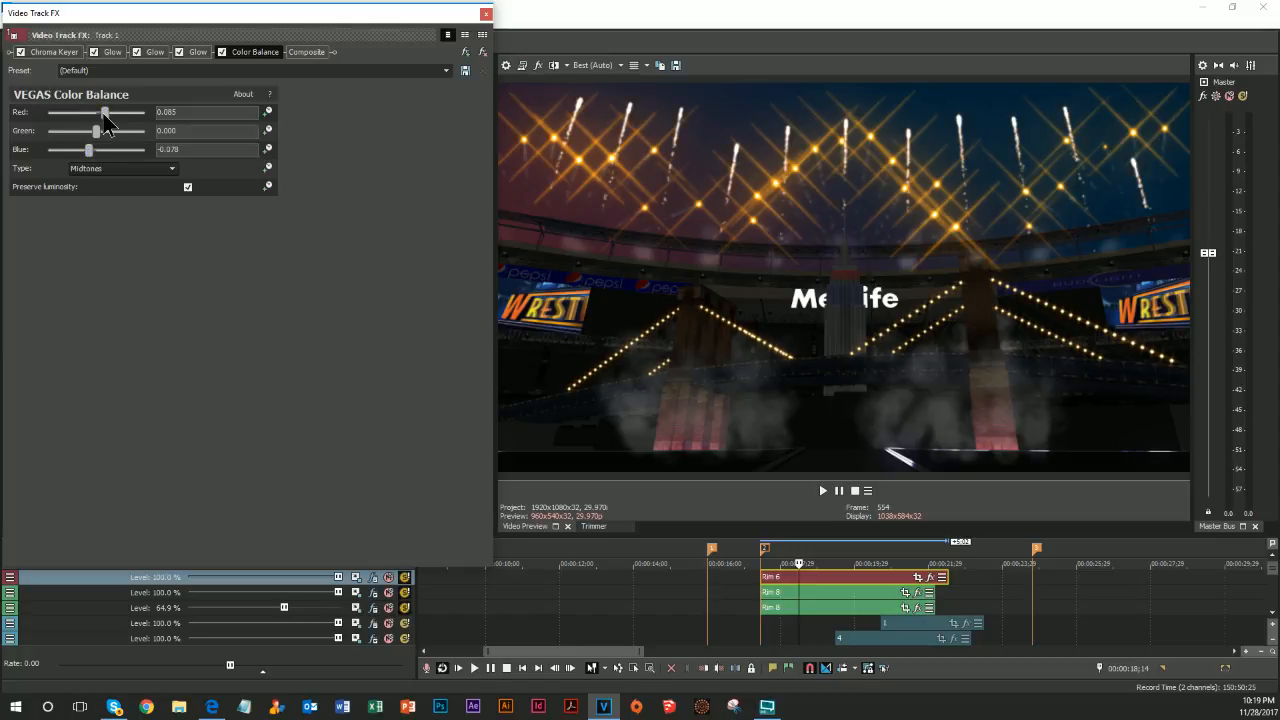
{"action": "left_click_drag", "start_coordinate": [103, 113], "coordinate": [91, 152]}
{"action": "left_click", "coordinate": [485, 13]}
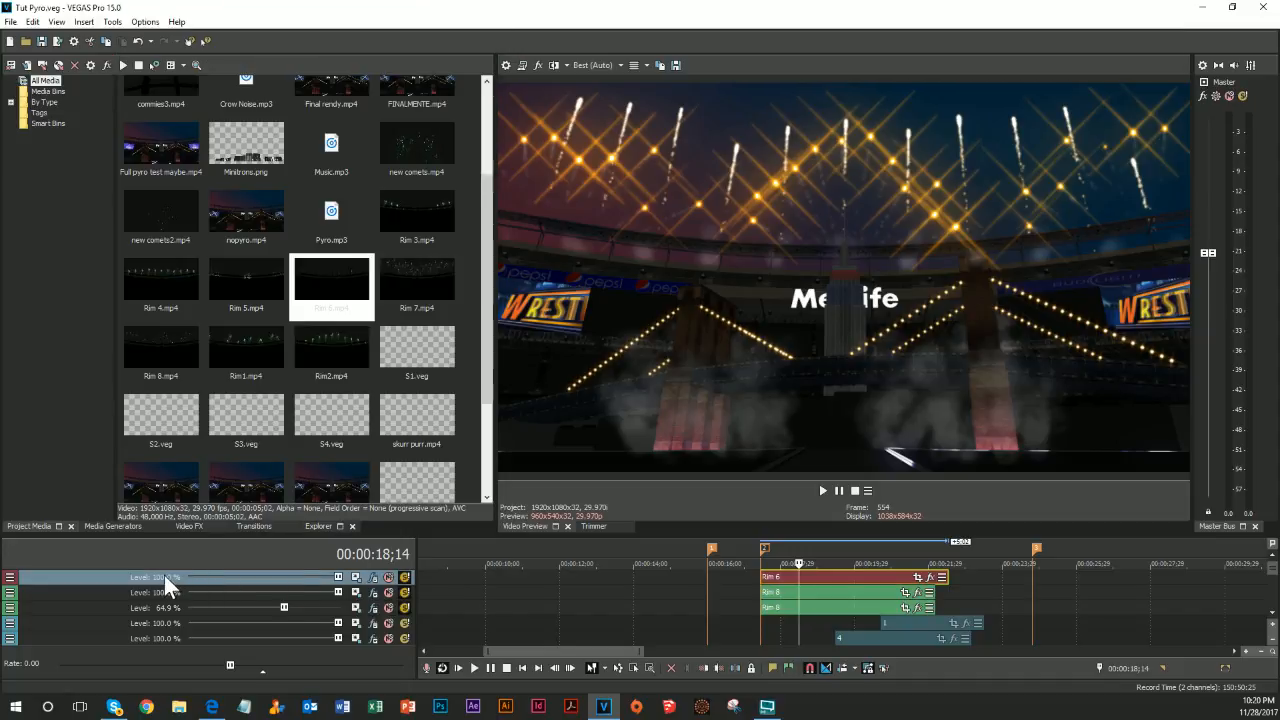
Move the Rim 6 track below the two Rim 8 tracks and place the playhead at 00:00:18;24
{"action": "left_click_drag", "start_coordinate": [167, 580], "coordinate": [165, 618]}
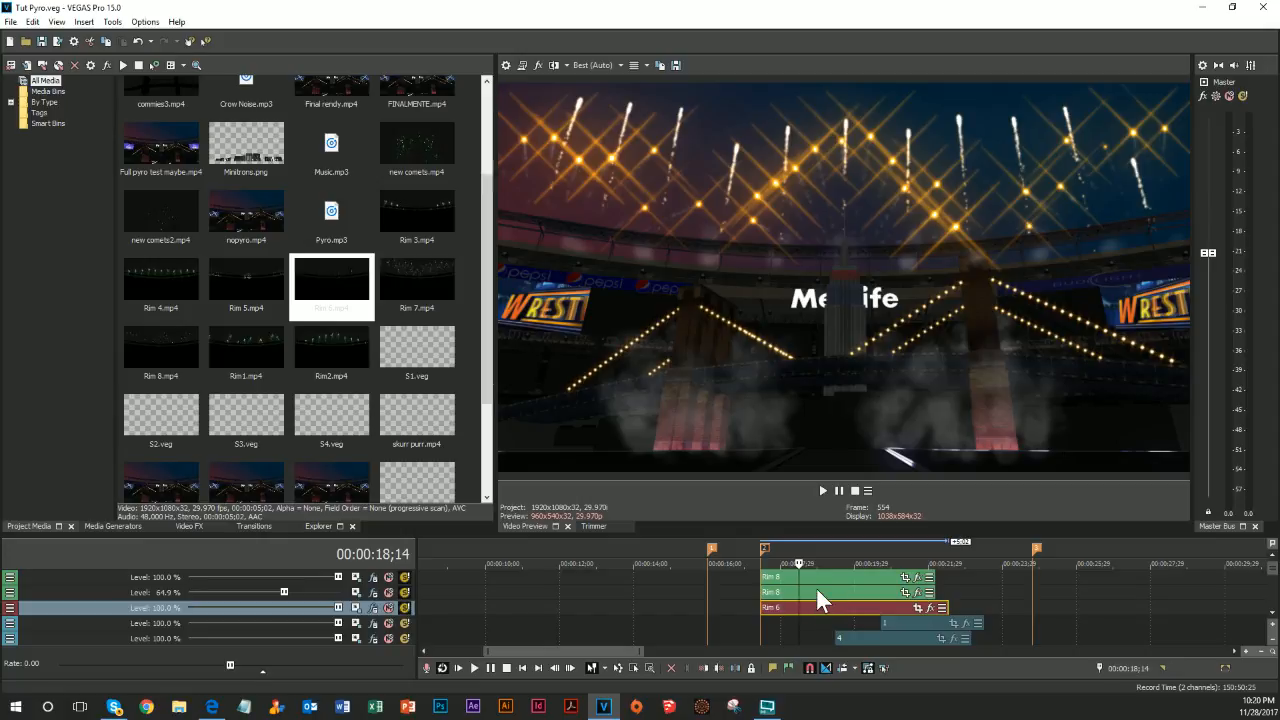
{"action": "scroll", "coordinate": [818, 600], "scroll_direction": "down", "scroll_amount": 3}
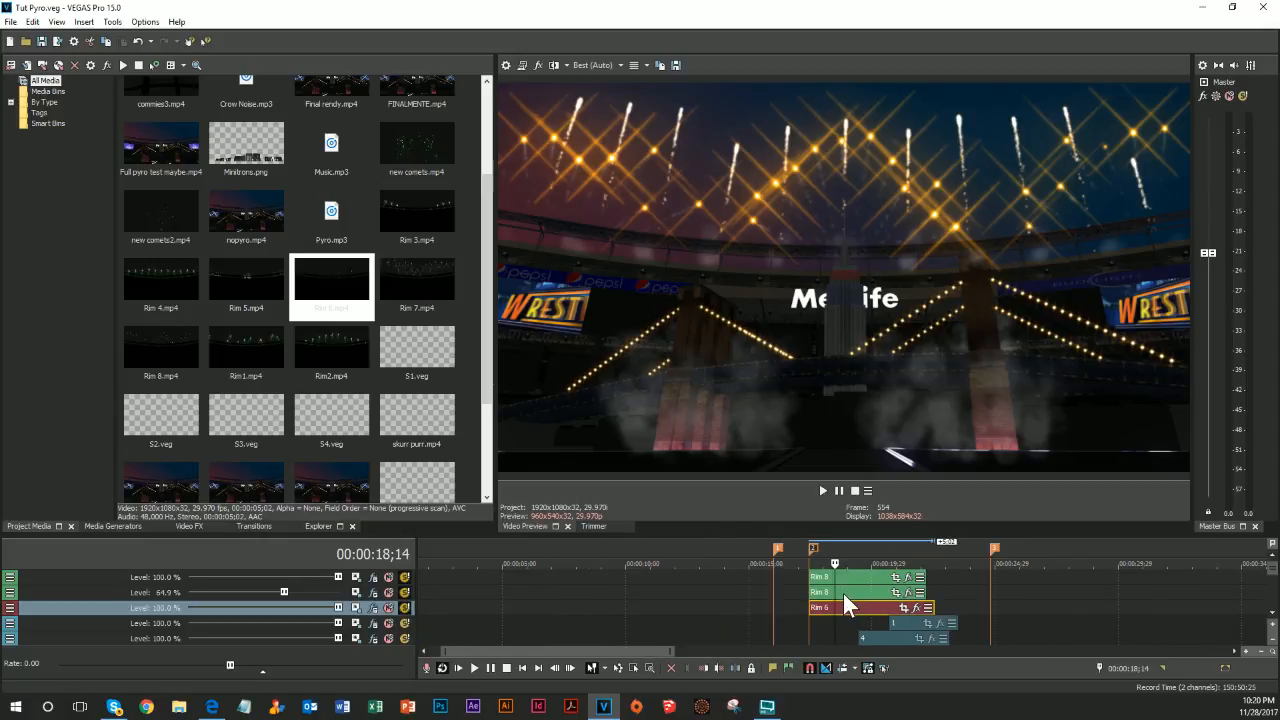
{"action": "left_click", "coordinate": [845, 597]}
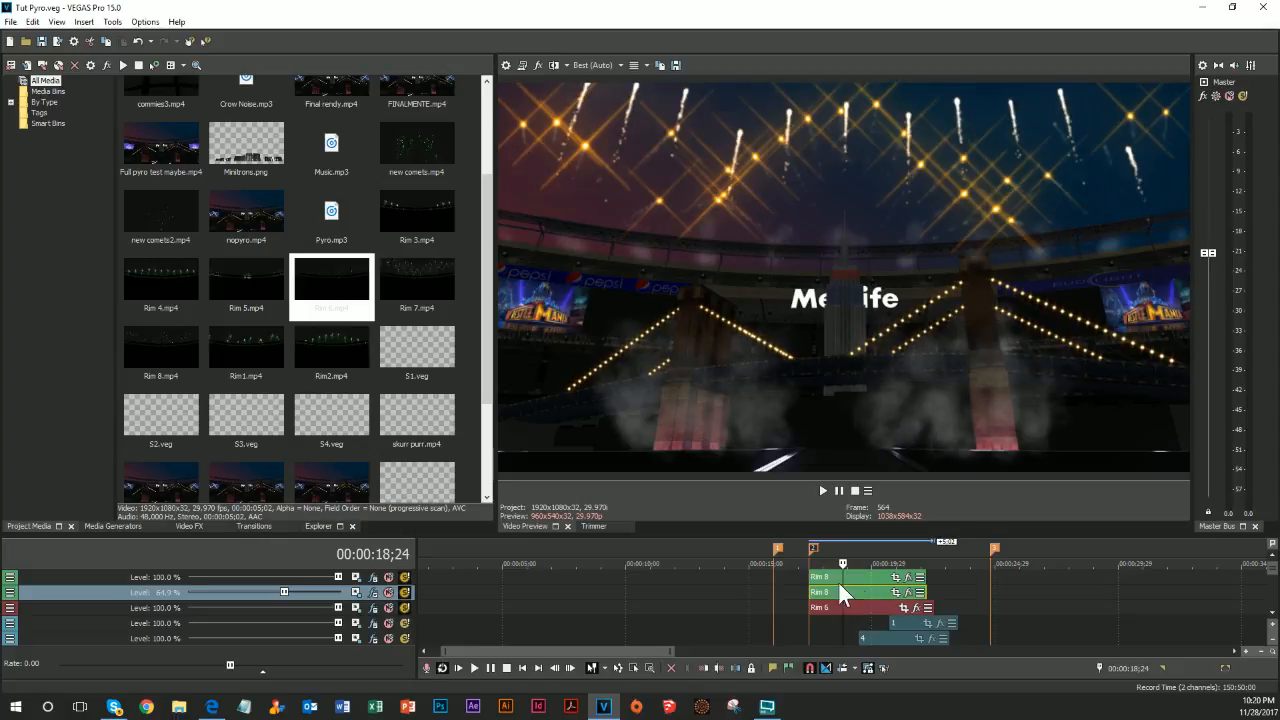
Toggle muting on the Rim 8 and Rim 6 tracks, and unmute the remaining firework tracks
{"action": "left_click", "coordinate": [405, 578]}
{"action": "left_click", "coordinate": [405, 593]}
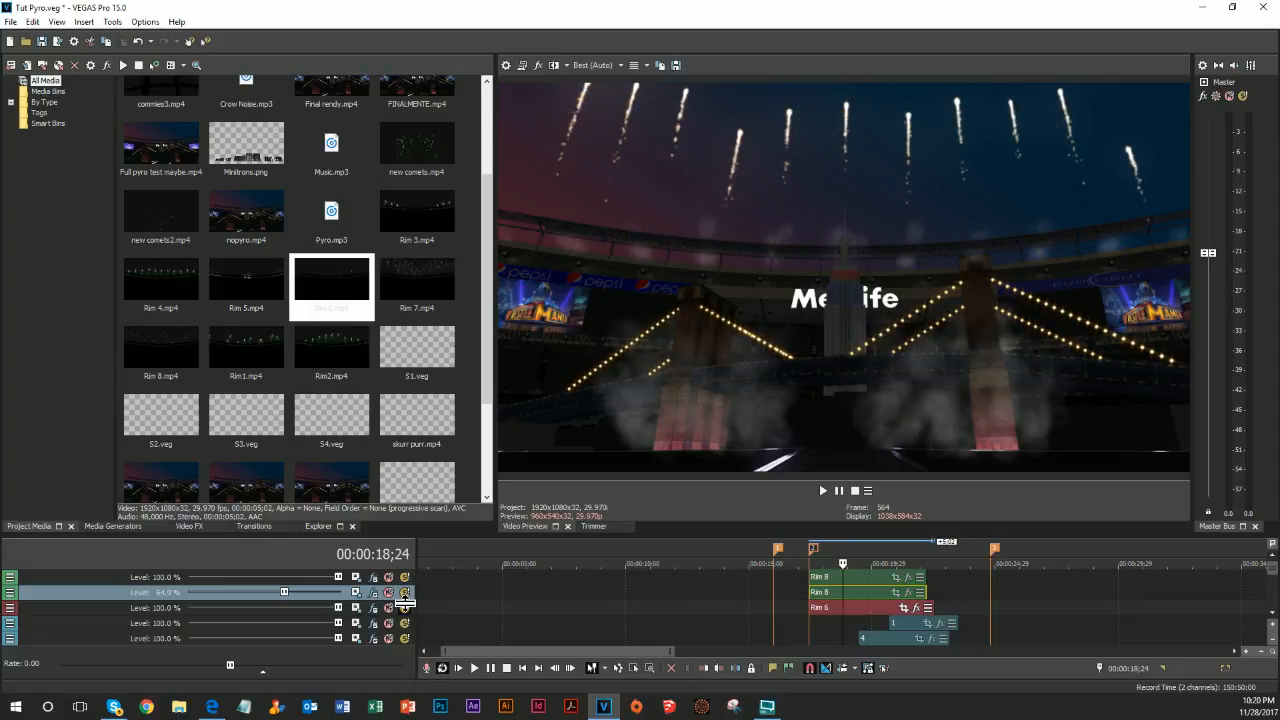
{"action": "left_click", "coordinate": [404, 607]}
{"action": "scroll", "coordinate": [514, 603], "scroll_direction": "down", "scroll_amount": 5}
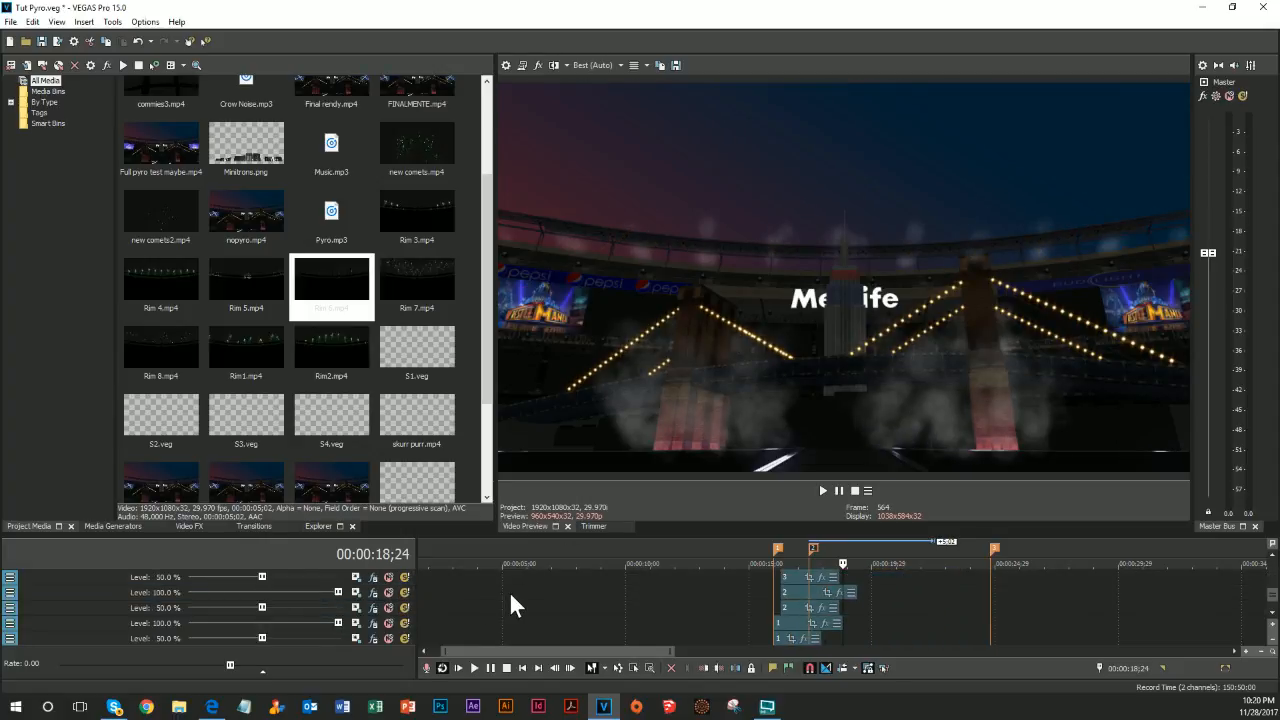
{"action": "left_click", "coordinate": [405, 595]}
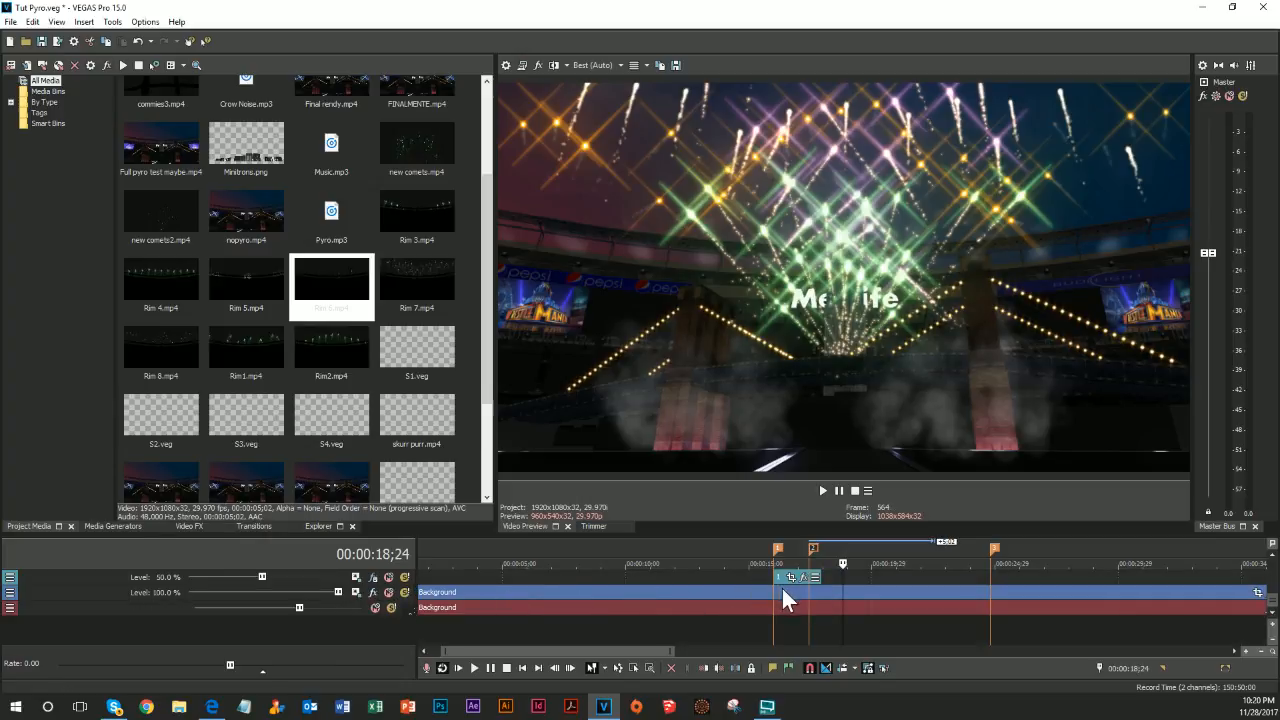
Preview the combined pyro effects at 00:00:19;13 and 00:00:20;09 within the clips named 4
{"action": "scroll", "coordinate": [786, 598], "scroll_direction": "up", "scroll_amount": 4}
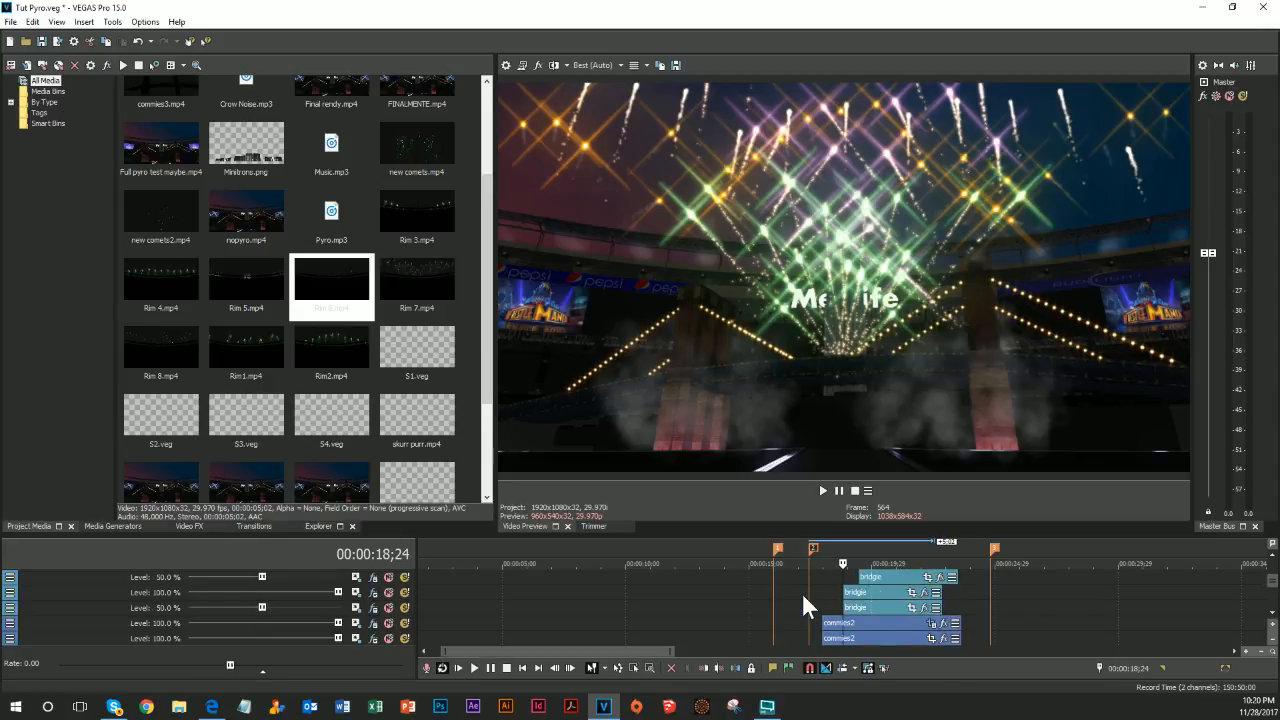
{"action": "scroll", "coordinate": [805, 605], "scroll_direction": "up", "scroll_amount": 3}
{"action": "left_click", "coordinate": [856, 598]}
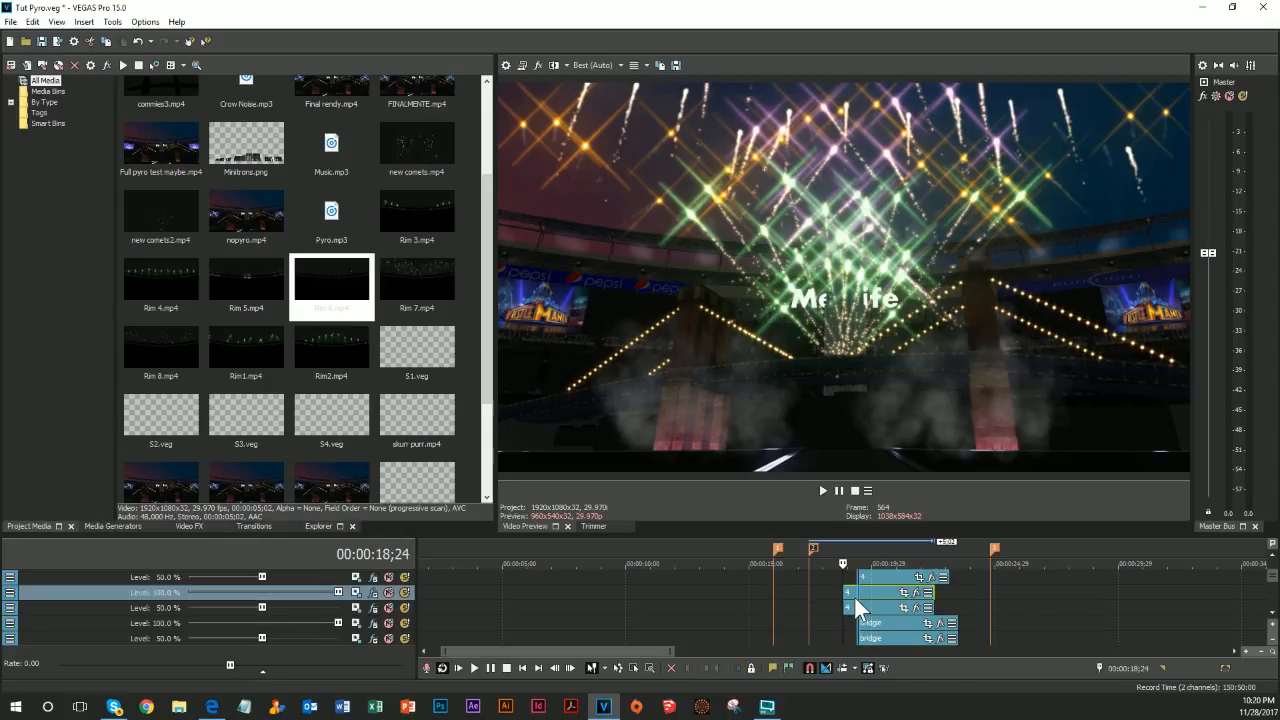
{"action": "left_click", "coordinate": [857, 605]}
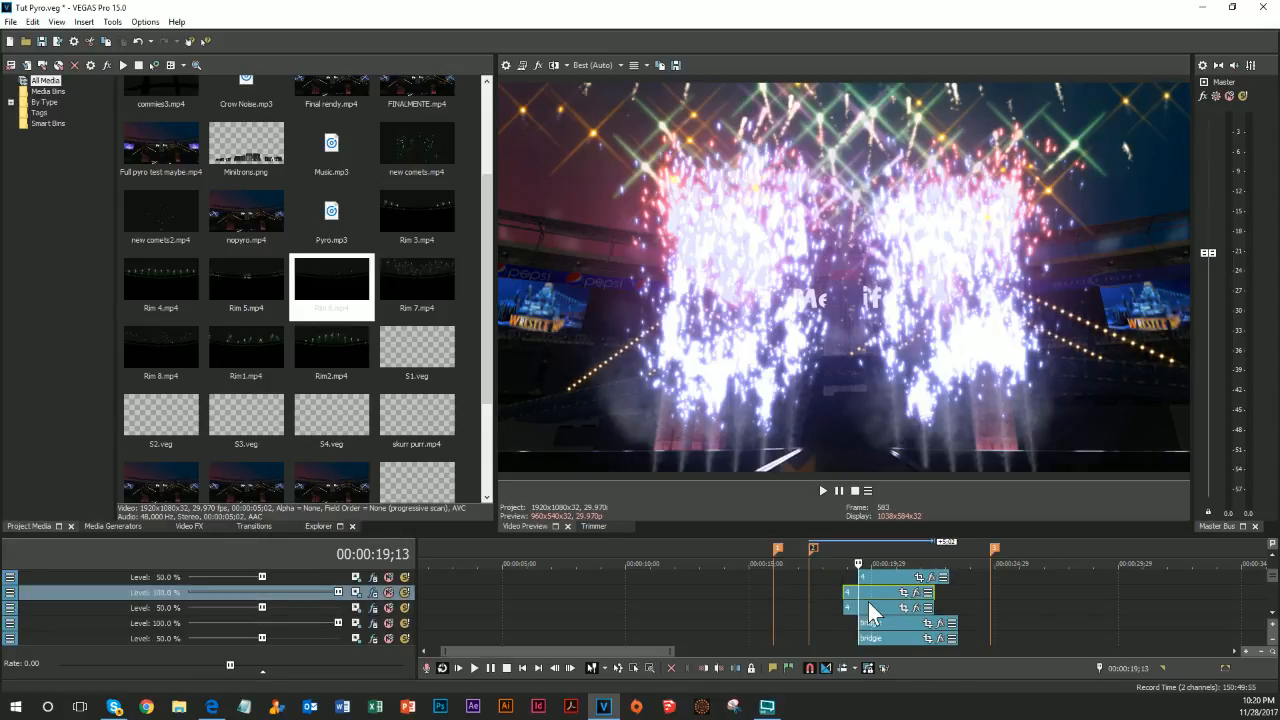
{"action": "left_click", "coordinate": [881, 606]}
{"action": "left_click", "coordinate": [880, 610]}
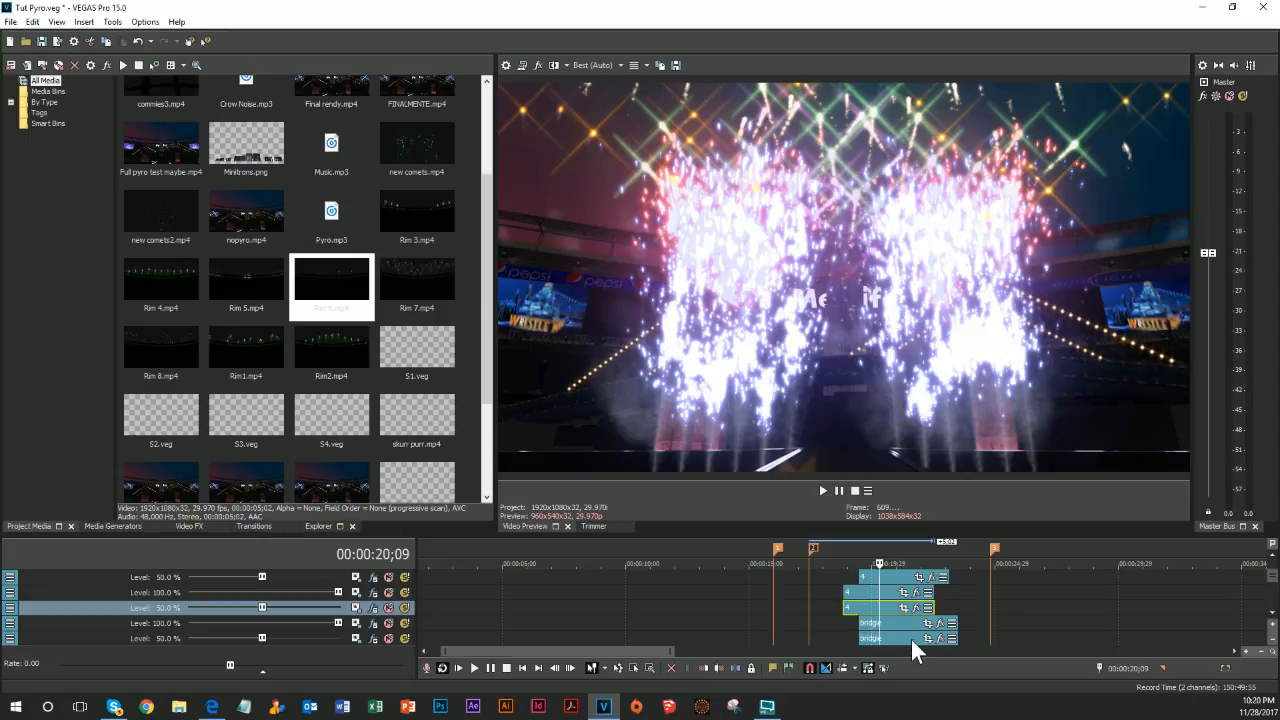
Preview the combined fireworks at 00:00:21;01 and 00:00:21;14, and park the playhead at 00:00:21;08
{"action": "left_click", "coordinate": [899, 624]}
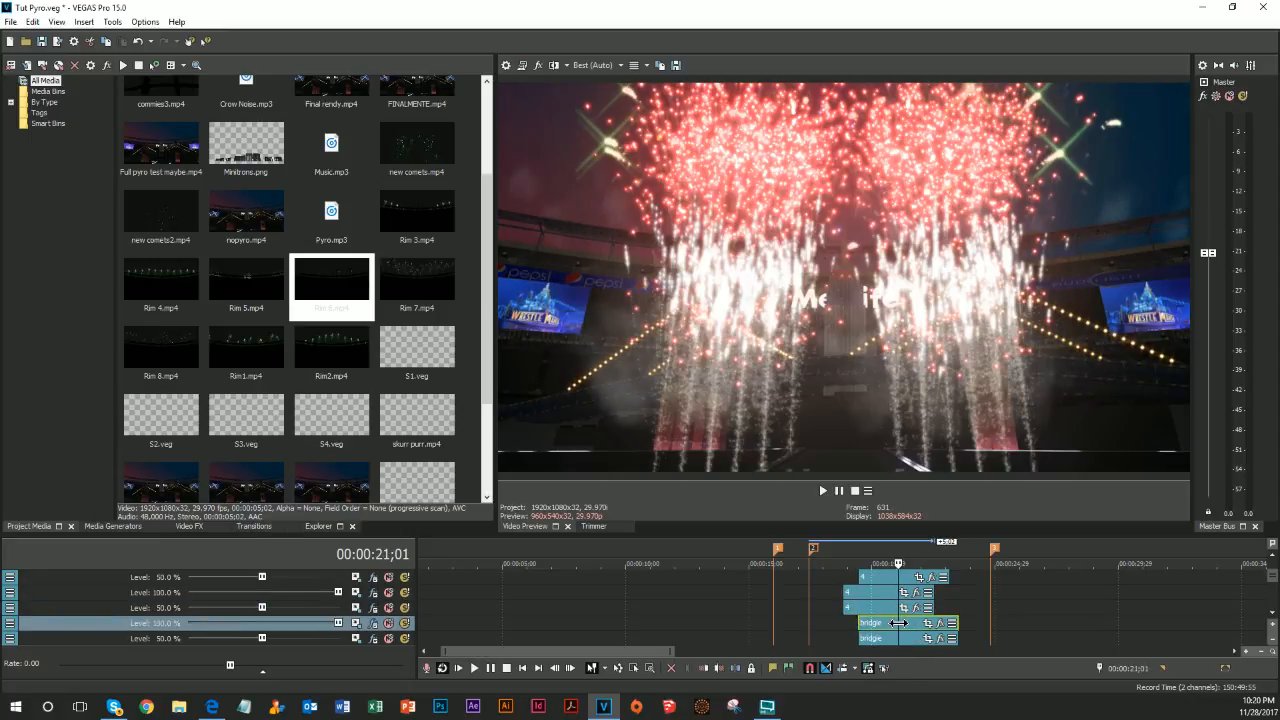
{"action": "left_click", "coordinate": [909, 623]}
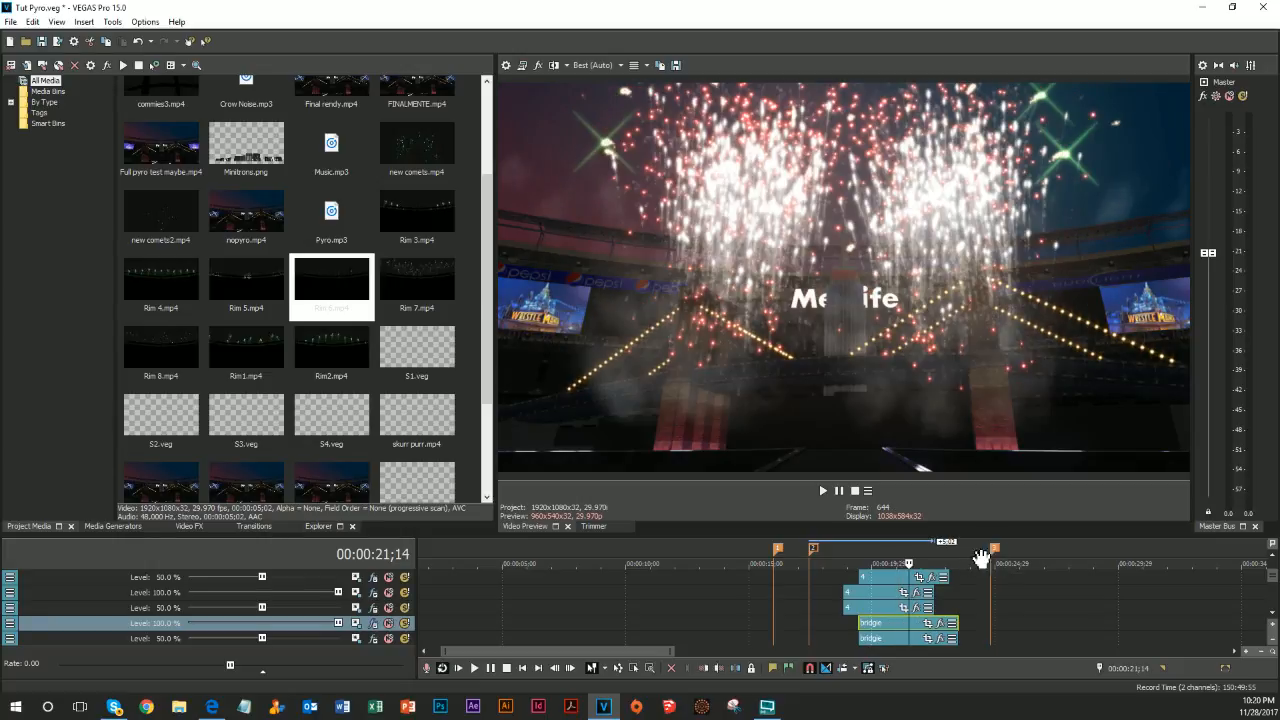
{"action": "left_click", "coordinate": [905, 623]}
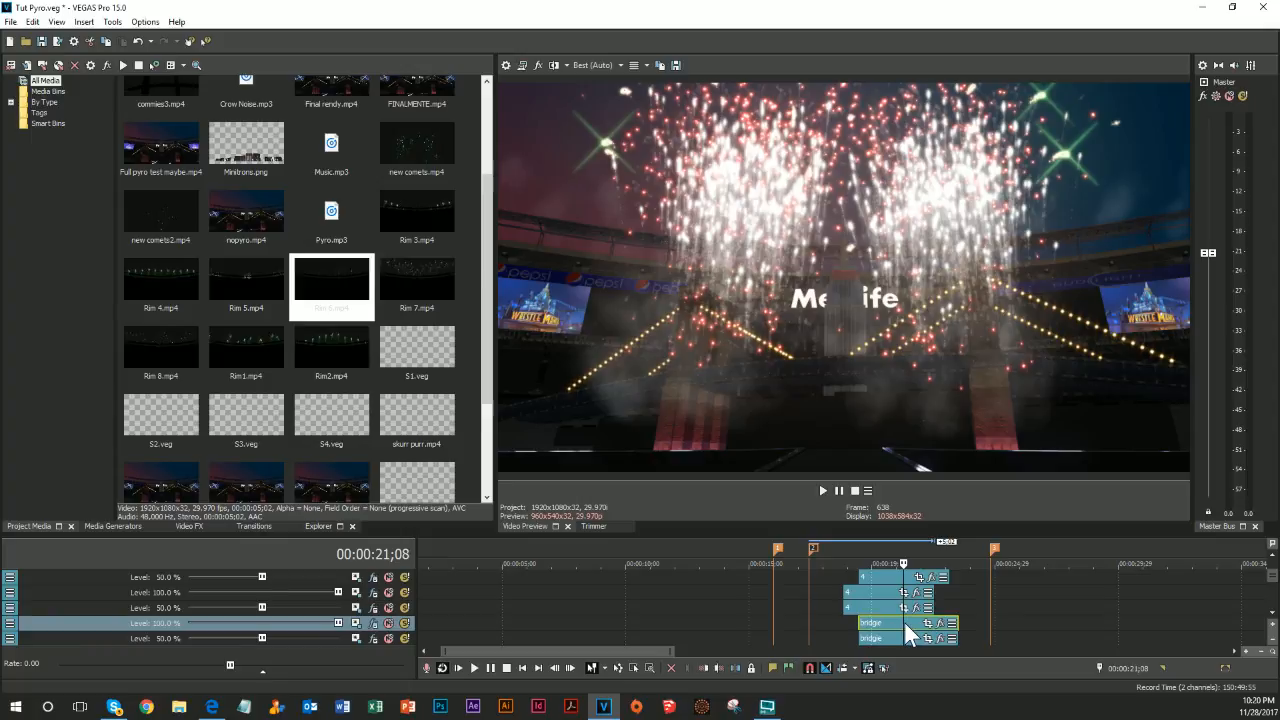
Place Rim 7.mp4 on a new video track above Rim 8, starting just before 00:00:21;08, and delete its audio track
{"action": "scroll", "coordinate": [912, 623], "scroll_direction": "up", "scroll_amount": 2}
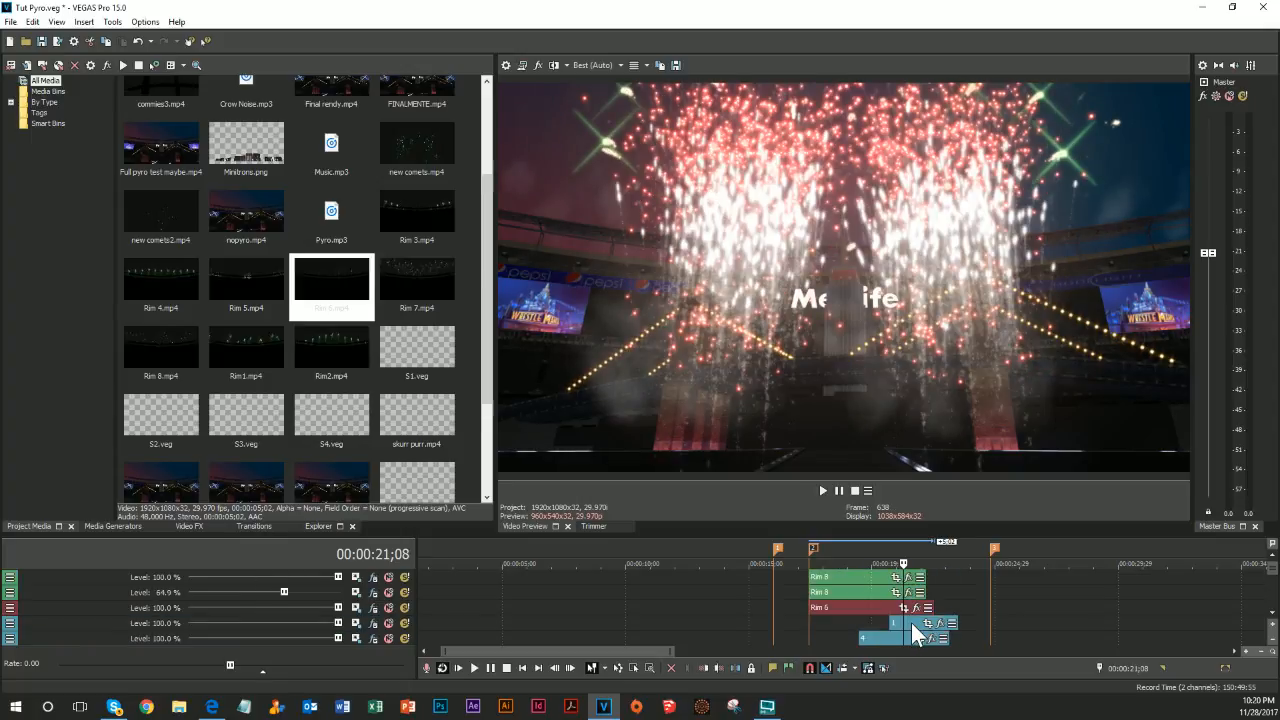
{"action": "right_click", "coordinate": [110, 580]}
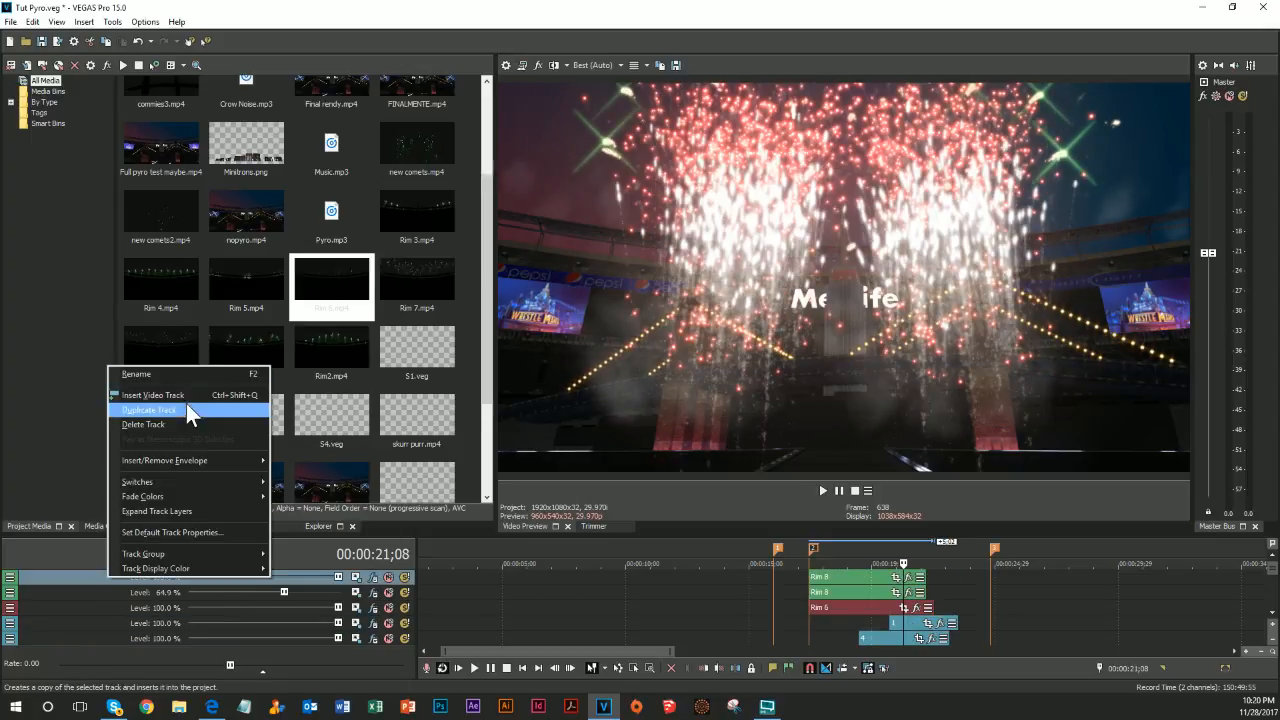
{"action": "left_click", "coordinate": [217, 399]}
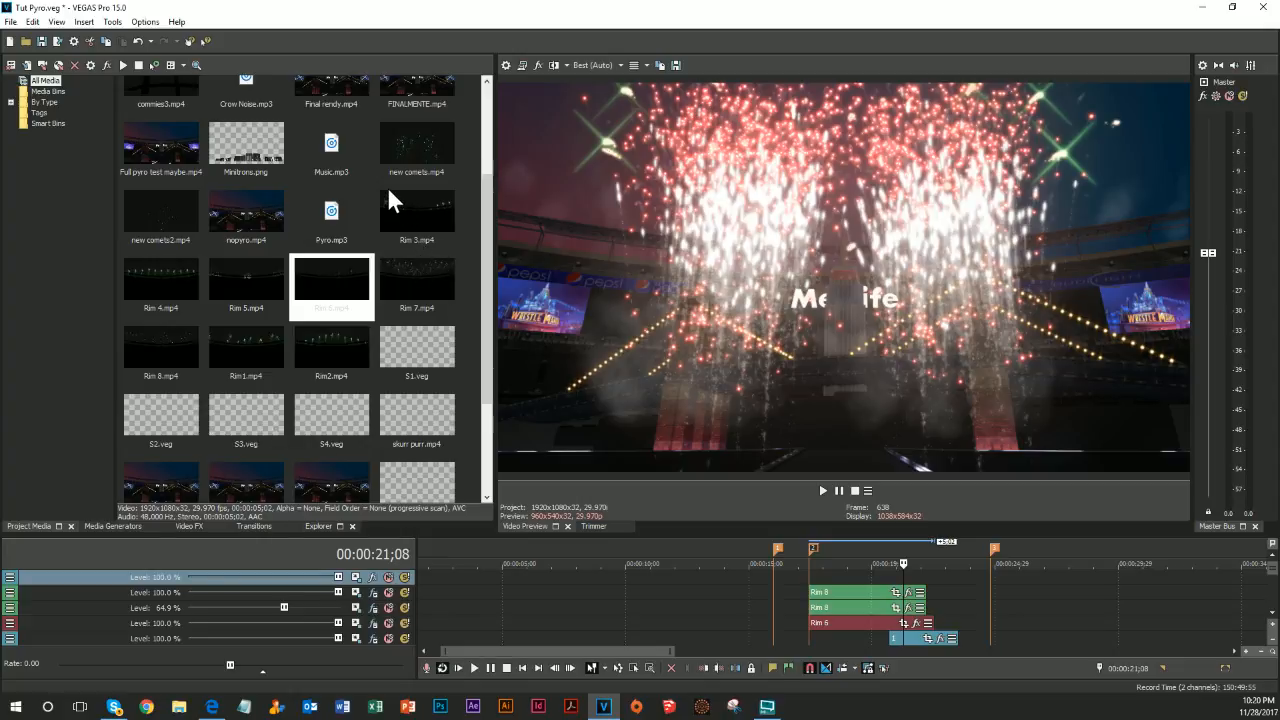
{"action": "left_click_drag", "start_coordinate": [447, 312], "coordinate": [903, 578]}
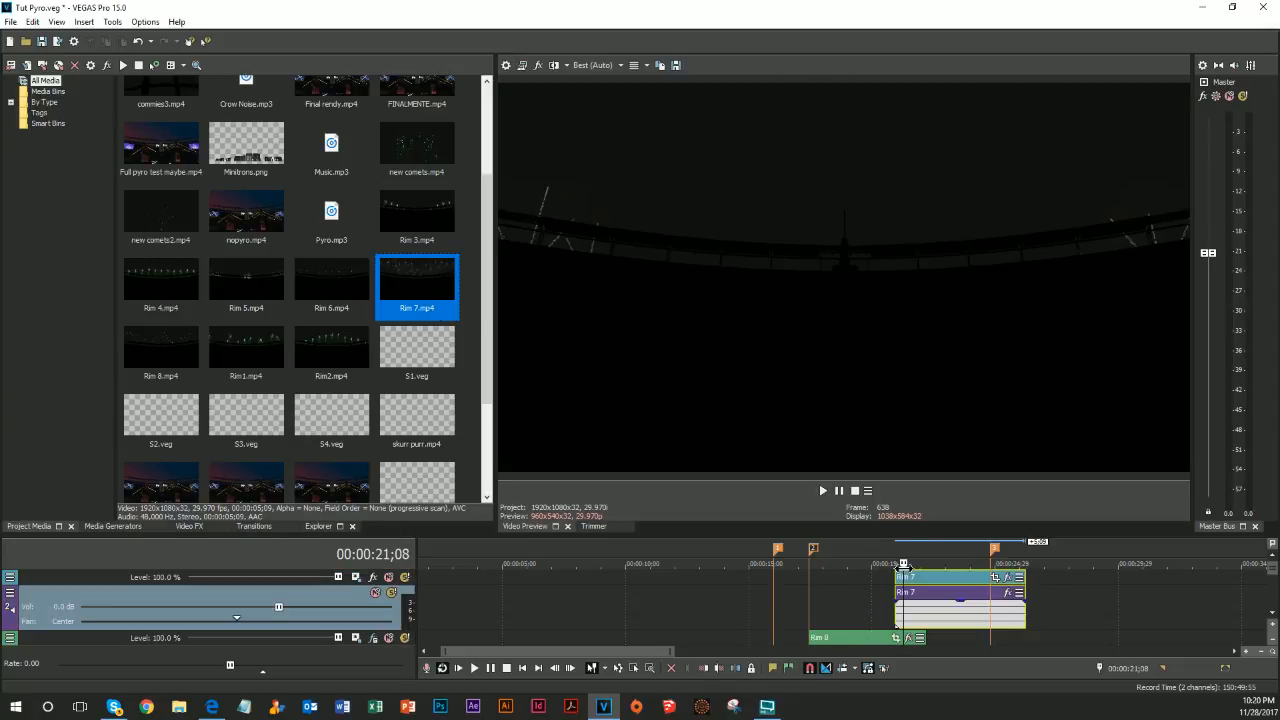
{"action": "right_click", "coordinate": [58, 602]}
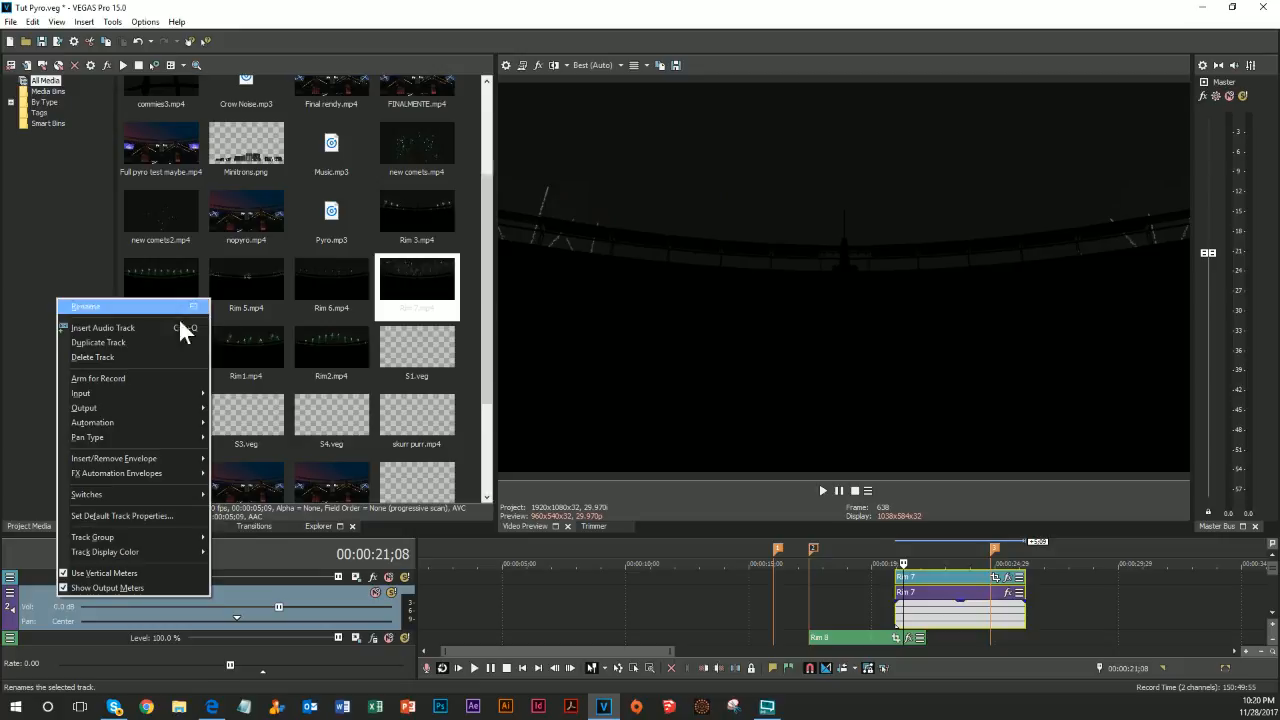
{"action": "left_click", "coordinate": [141, 360]}
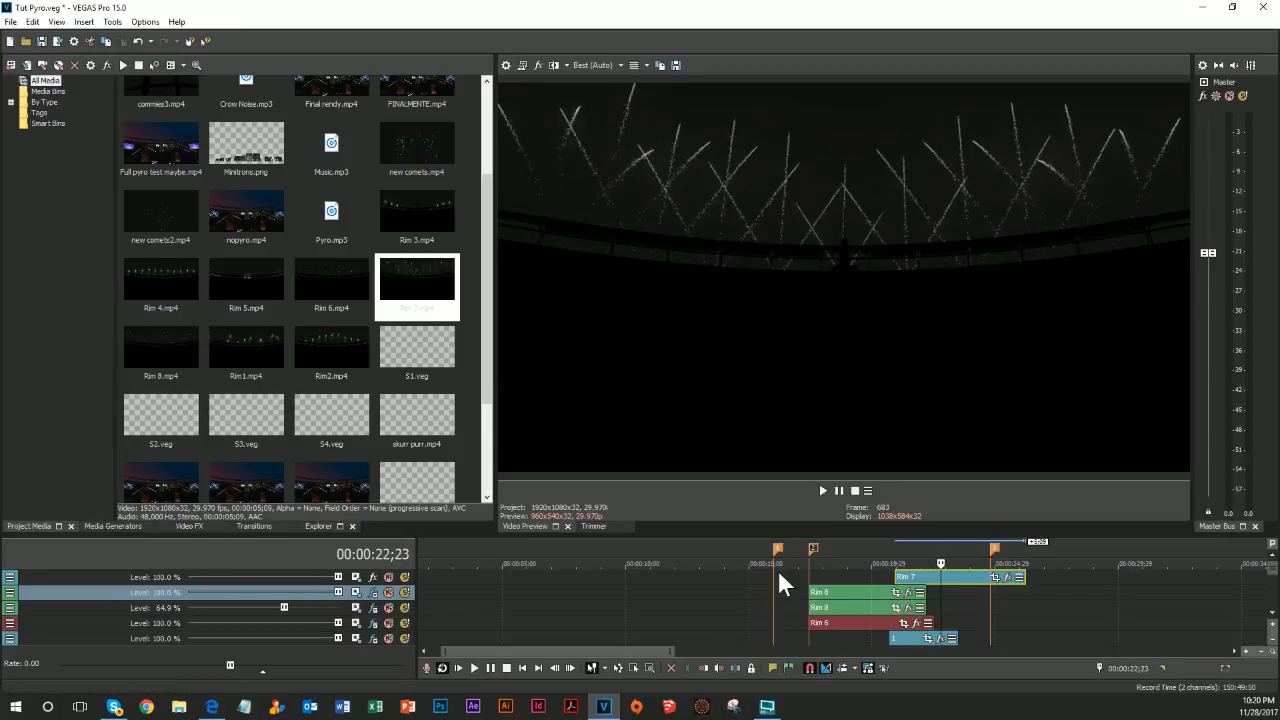
Add a VEGAS Chroma Keyer to the Rim 7 track and key out the dark background color sampled from the preview
{"action": "left_click", "coordinate": [372, 577]}
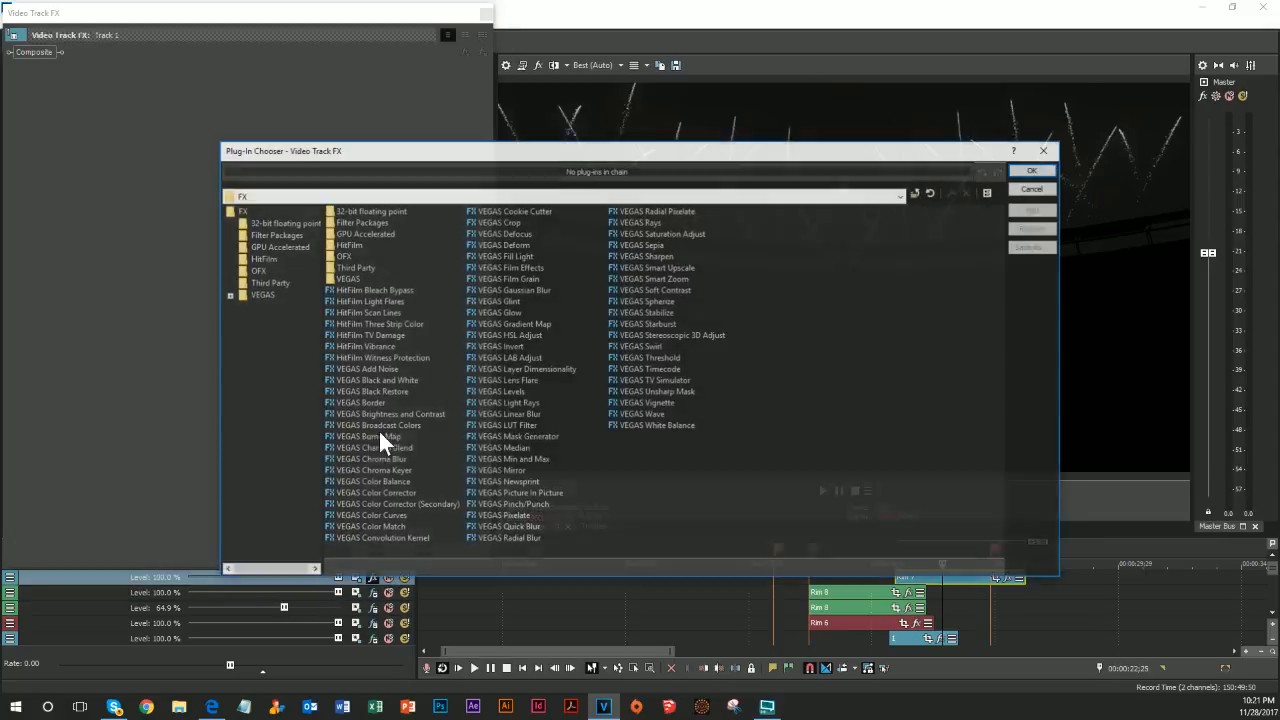
{"action": "left_click", "coordinate": [398, 471]}
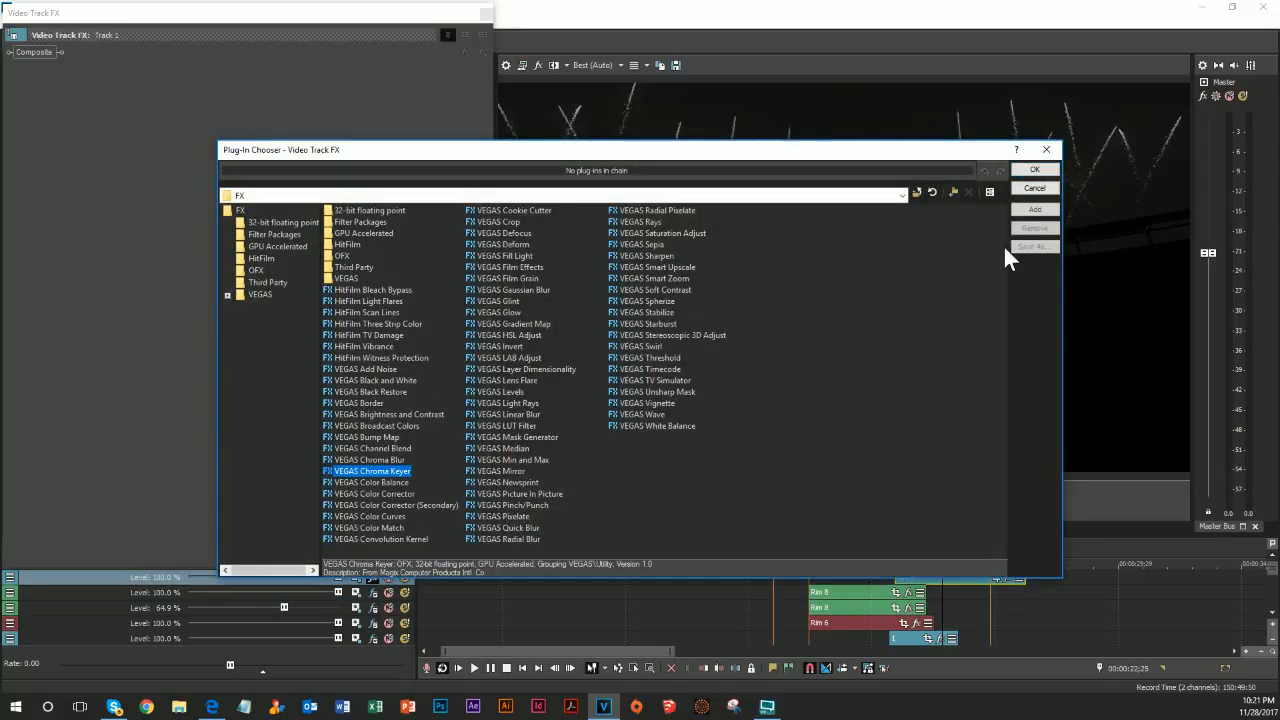
{"action": "left_click", "coordinate": [1048, 208]}
{"action": "left_click", "coordinate": [1035, 169]}
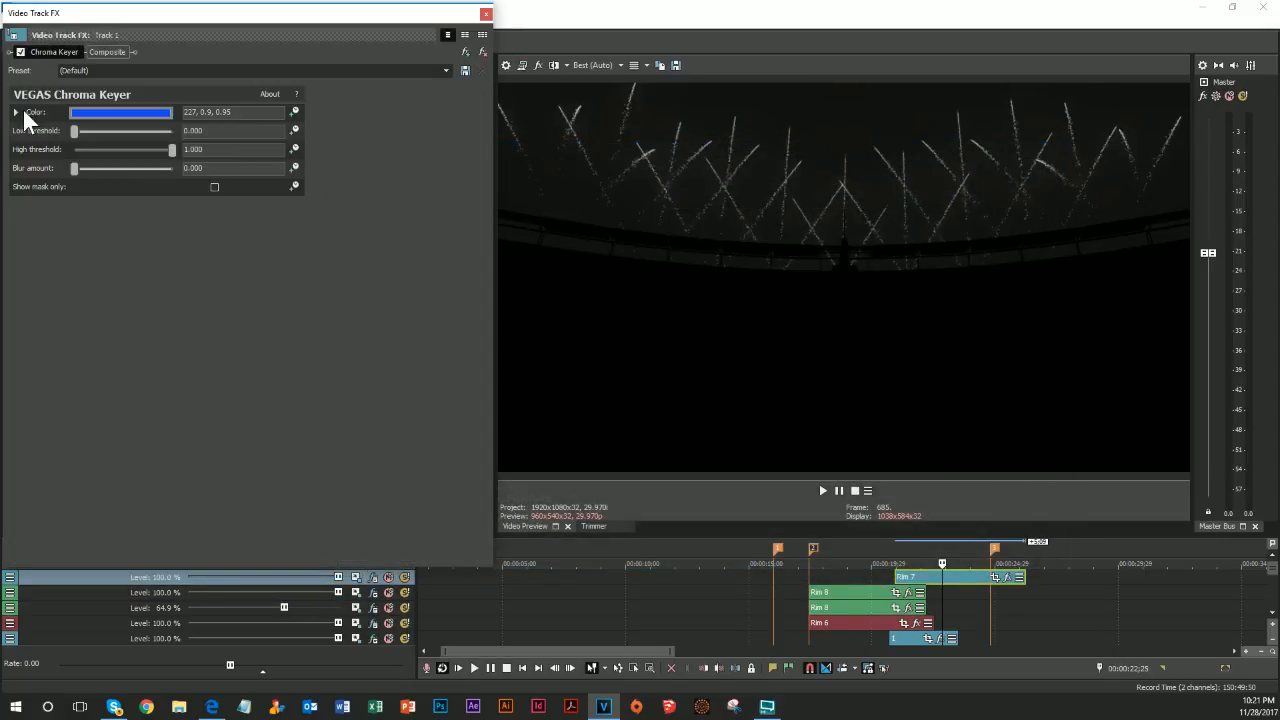
{"action": "left_click", "coordinate": [242, 133]}
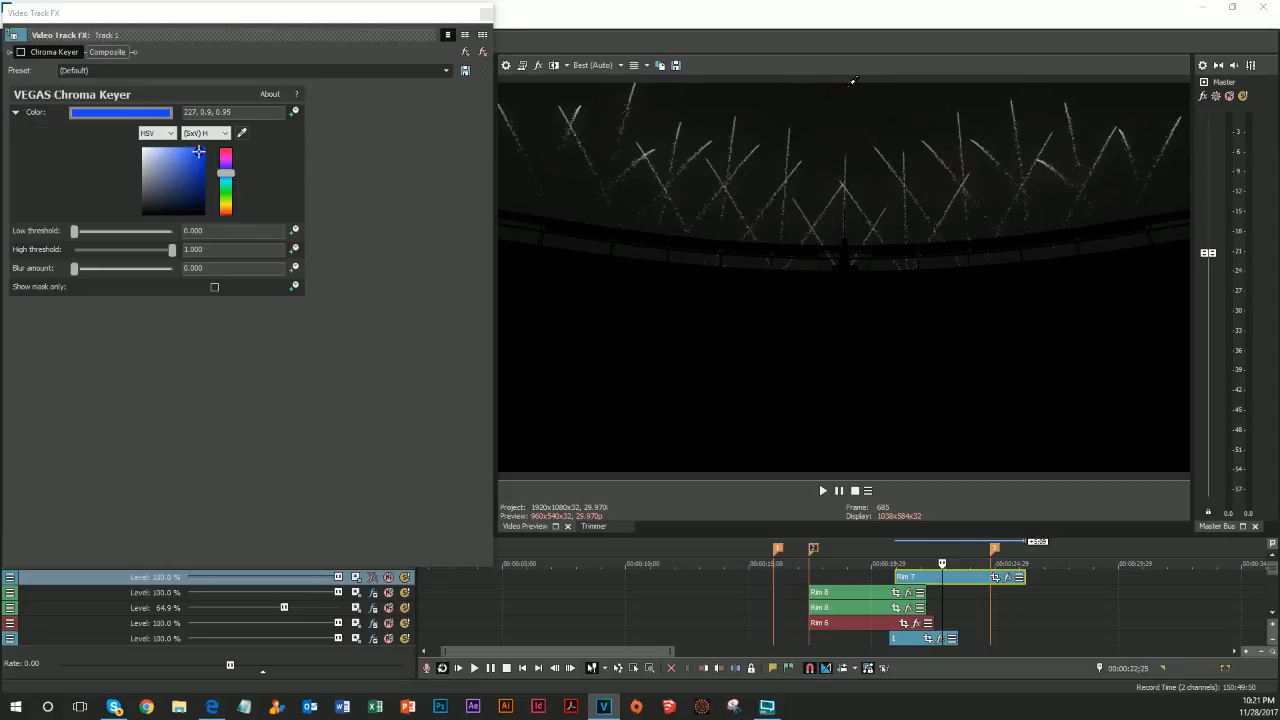
{"action": "left_click", "coordinate": [848, 82]}
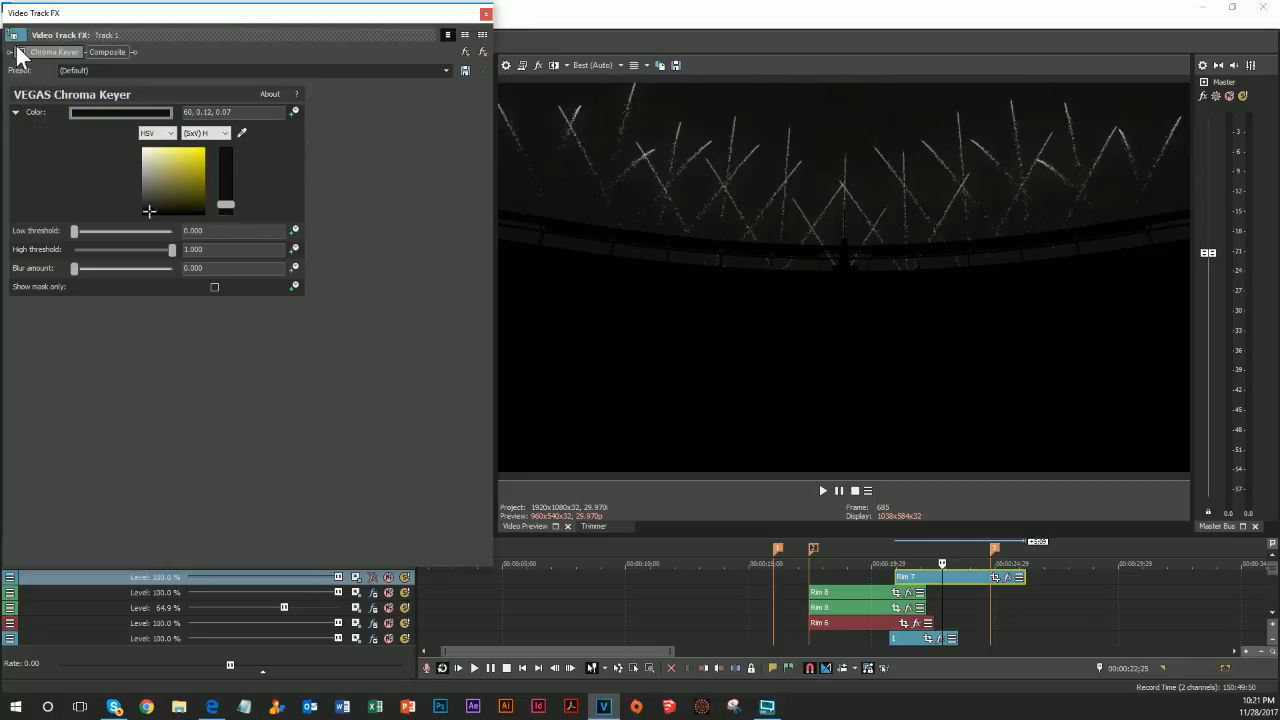
{"action": "left_click", "coordinate": [20, 52]}
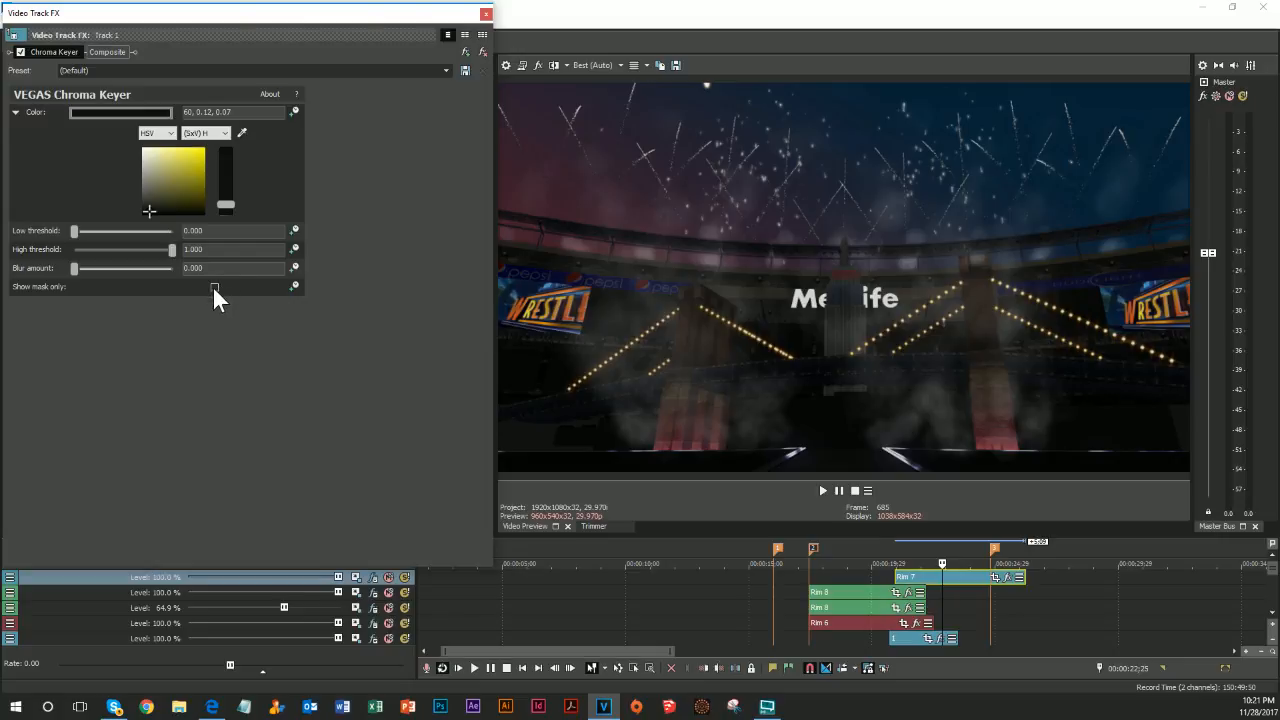
Enable show mask only in the Rim 7 Chroma Keyer and raise its low threshold to about 0.245
{"action": "left_click", "coordinate": [214, 288]}
{"action": "mouse_move", "coordinate": [74, 233]}
{"action": "left_mouse_down"}
{"action": "mouse_move", "coordinate": [108, 233]}
{"action": "mouse_move", "coordinate": [92, 233]}
{"action": "left_mouse_up"}
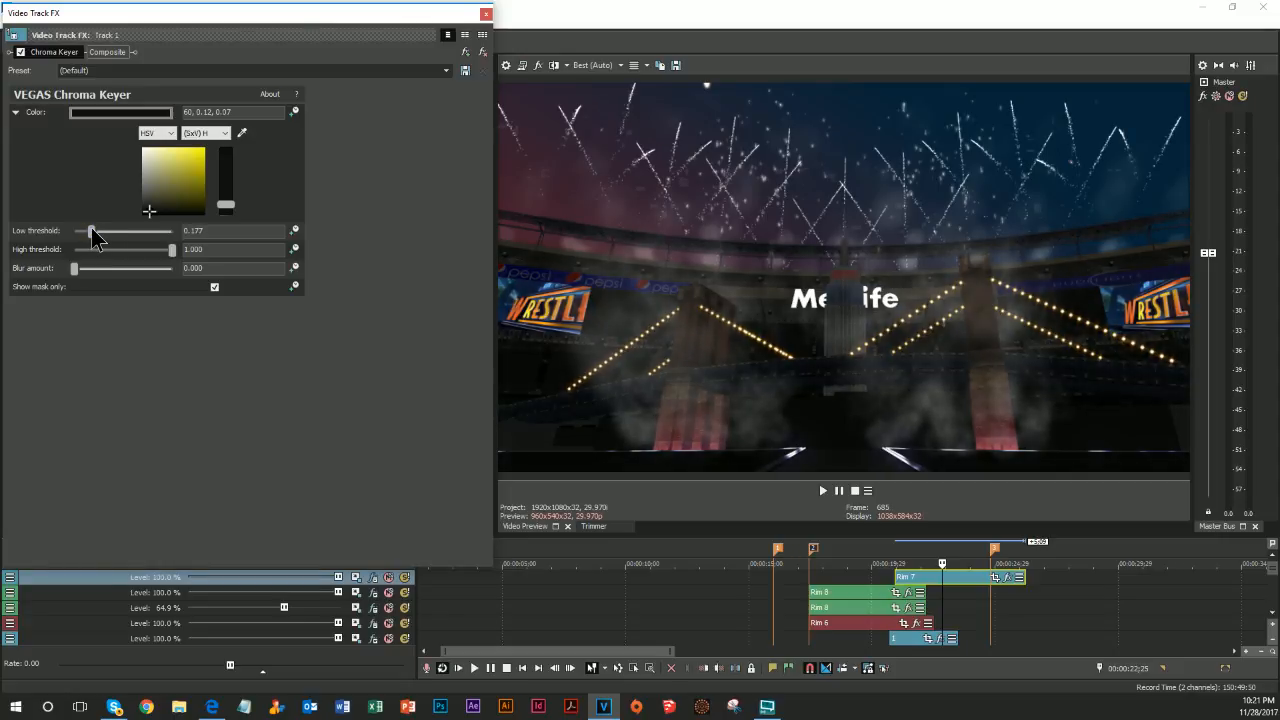
{"action": "left_click_drag", "start_coordinate": [92, 233], "coordinate": [98, 234]}
Add a white VEGAS Glow to the Rim 7 track with glow percent about 0.007 and intensity about 3.293
{"action": "left_click", "coordinate": [465, 51]}
{"action": "left_click", "coordinate": [498, 312]}
{"action": "left_click", "coordinate": [1035, 209]}
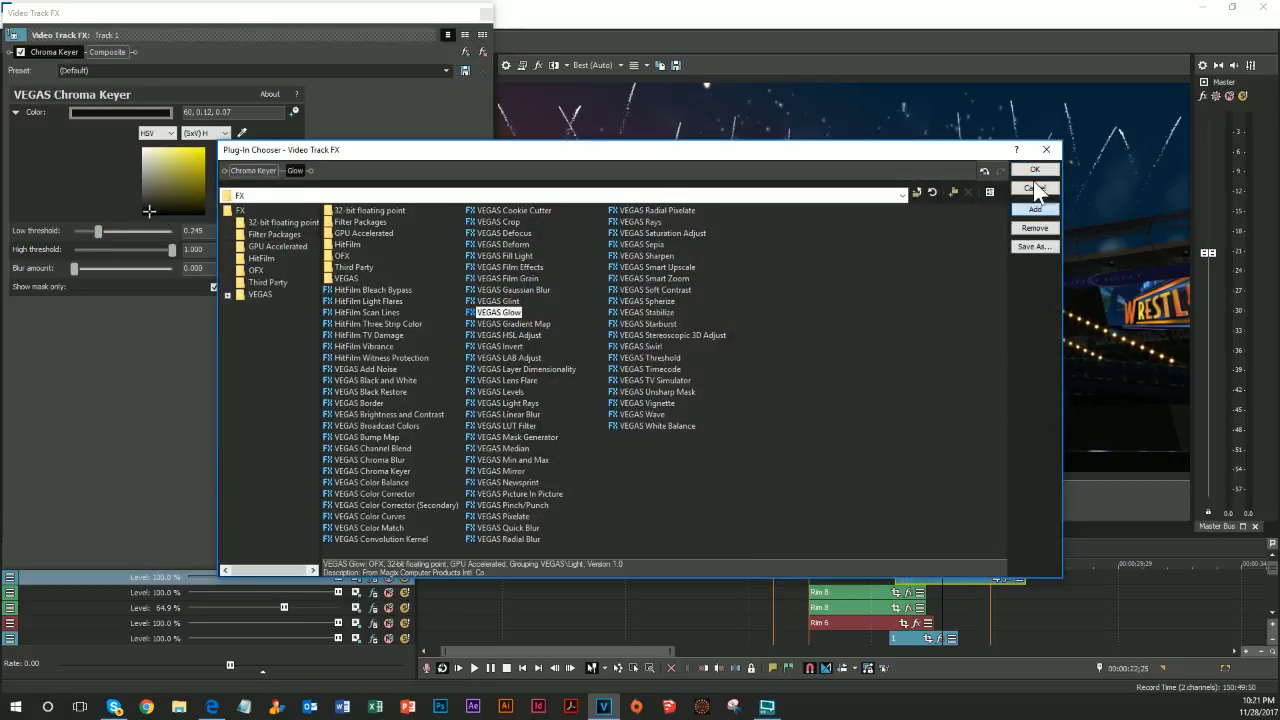
{"action": "left_click", "coordinate": [1035, 188]}
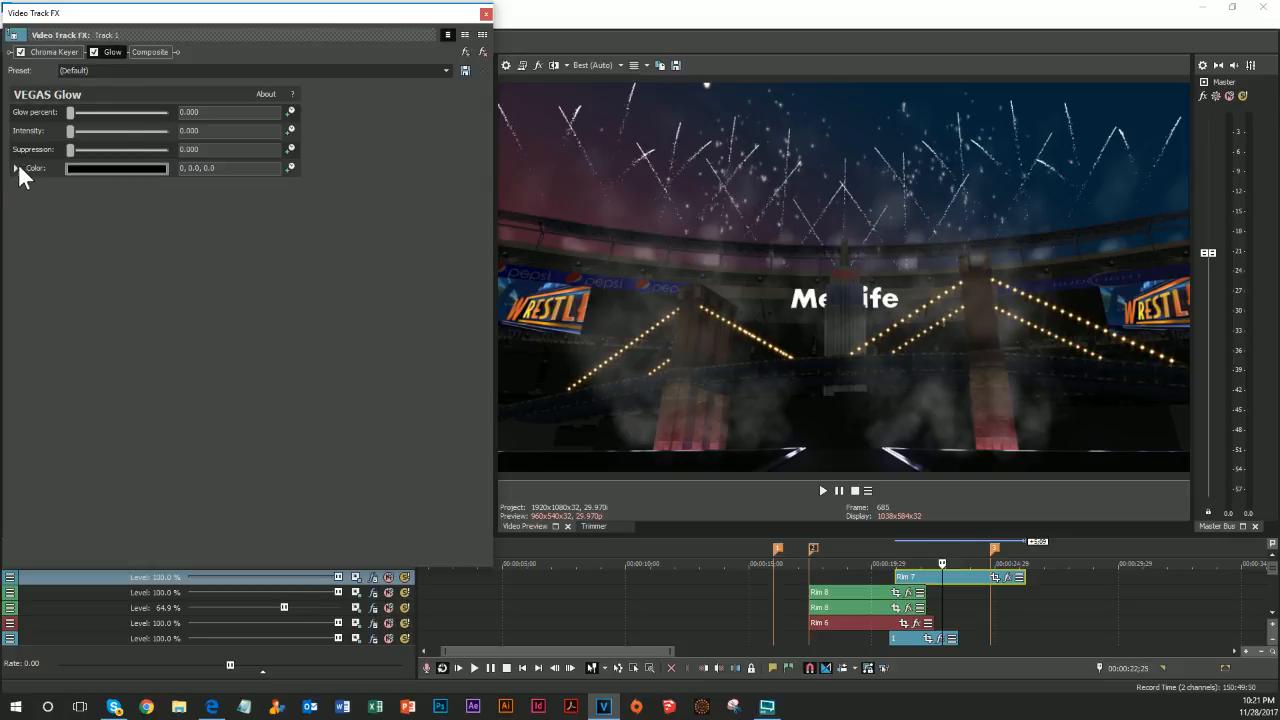
{"action": "left_click", "coordinate": [16, 168]}
{"action": "left_click_drag", "start_coordinate": [150, 218], "coordinate": [121, 184]}
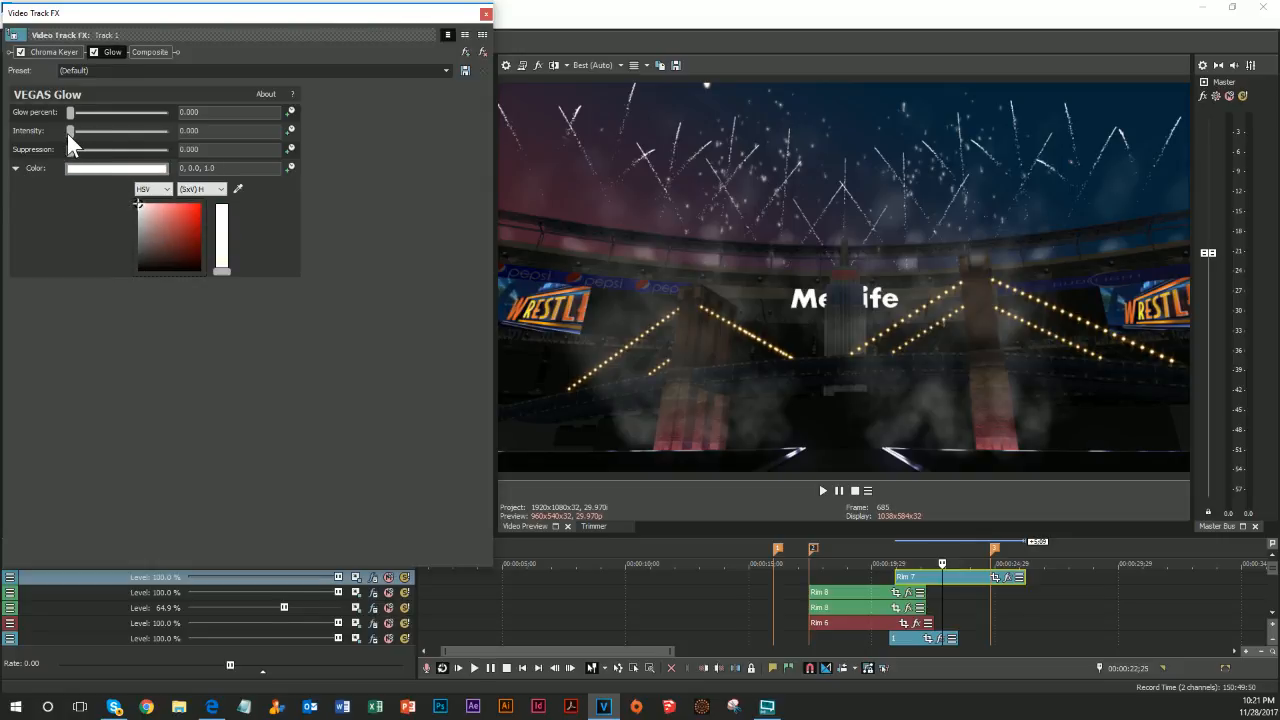
{"action": "left_click_drag", "start_coordinate": [69, 131], "coordinate": [80, 131]}
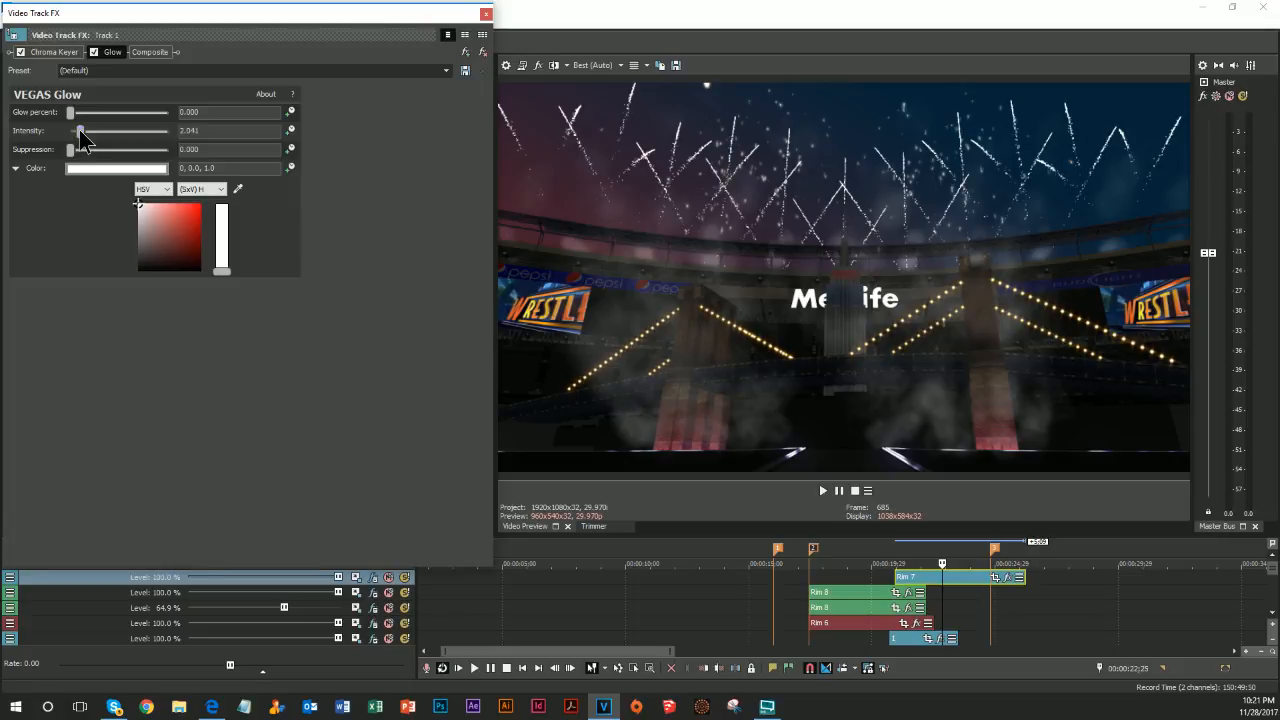
{"action": "mouse_move", "coordinate": [81, 130]}
{"action": "left_mouse_down"}
{"action": "mouse_move", "coordinate": [71, 114]}
{"action": "mouse_move", "coordinate": [87, 132]}
{"action": "left_mouse_up"}
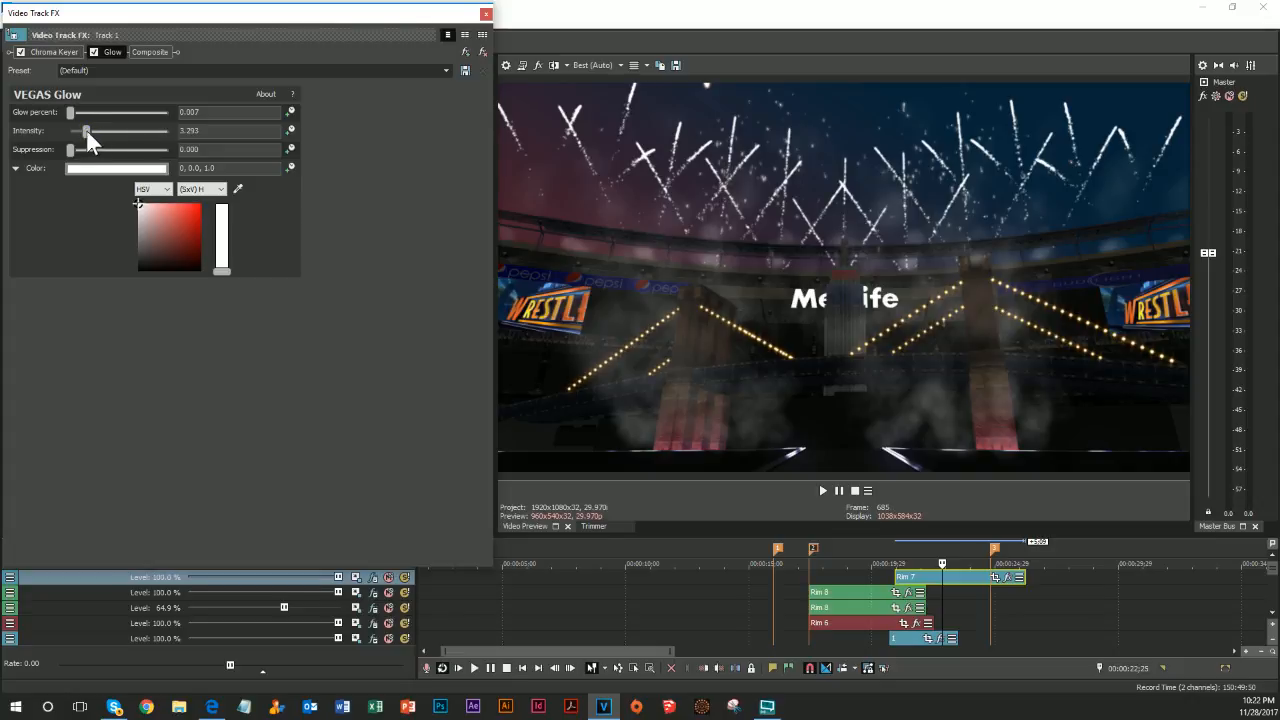
{"action": "left_click", "coordinate": [465, 52]}
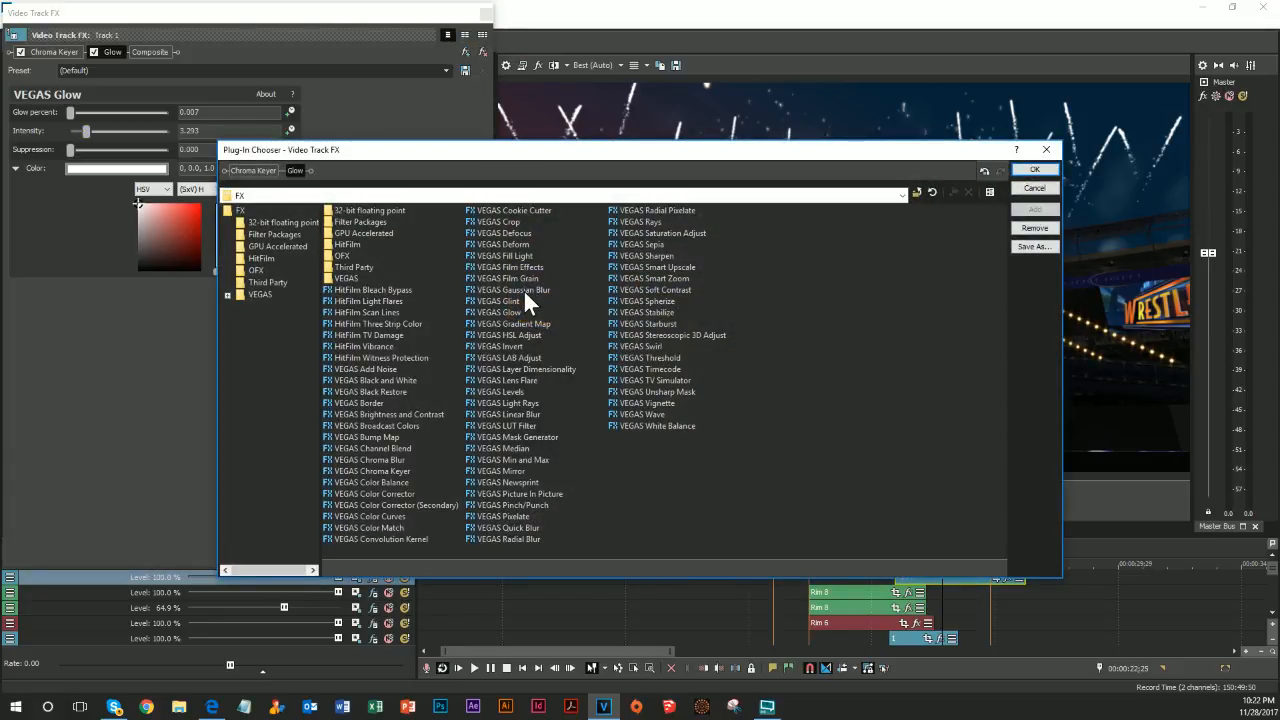
{"action": "left_click", "coordinate": [385, 471]}
{"action": "left_click", "coordinate": [1036, 211]}
{"action": "left_click", "coordinate": [1032, 168]}
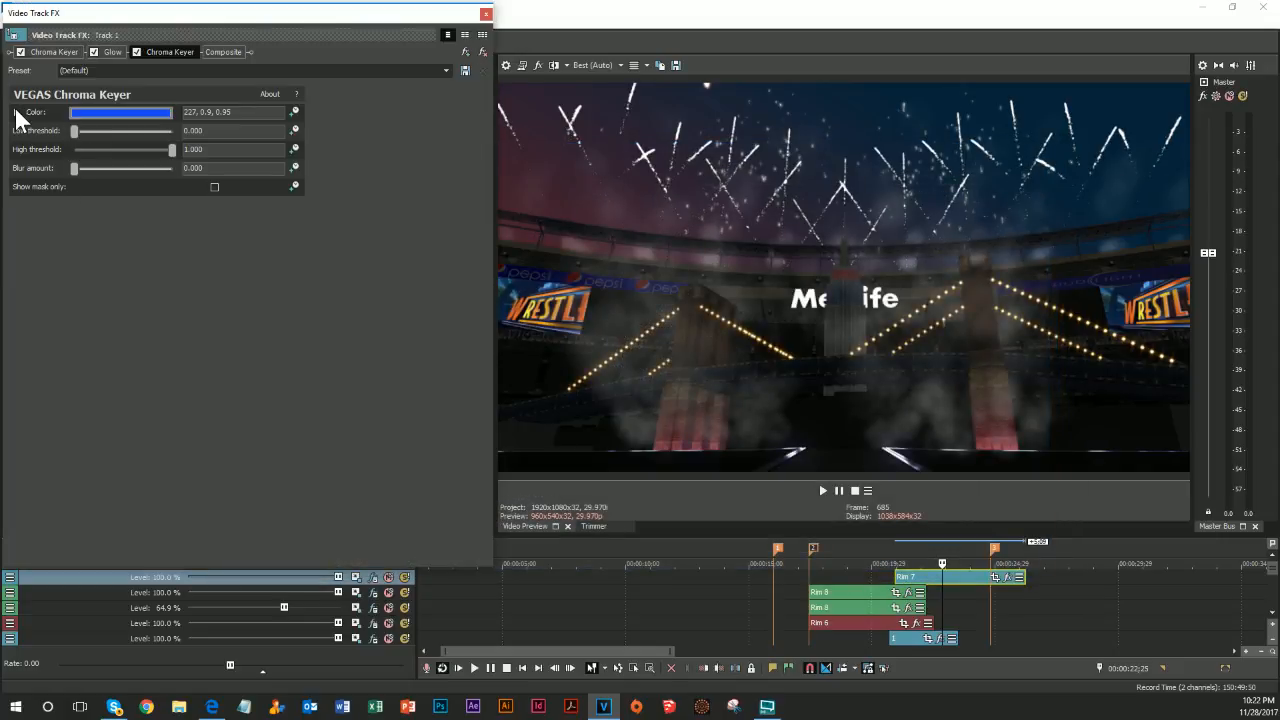
{"action": "left_click", "coordinate": [15, 110]}
{"action": "left_click", "coordinate": [484, 54]}
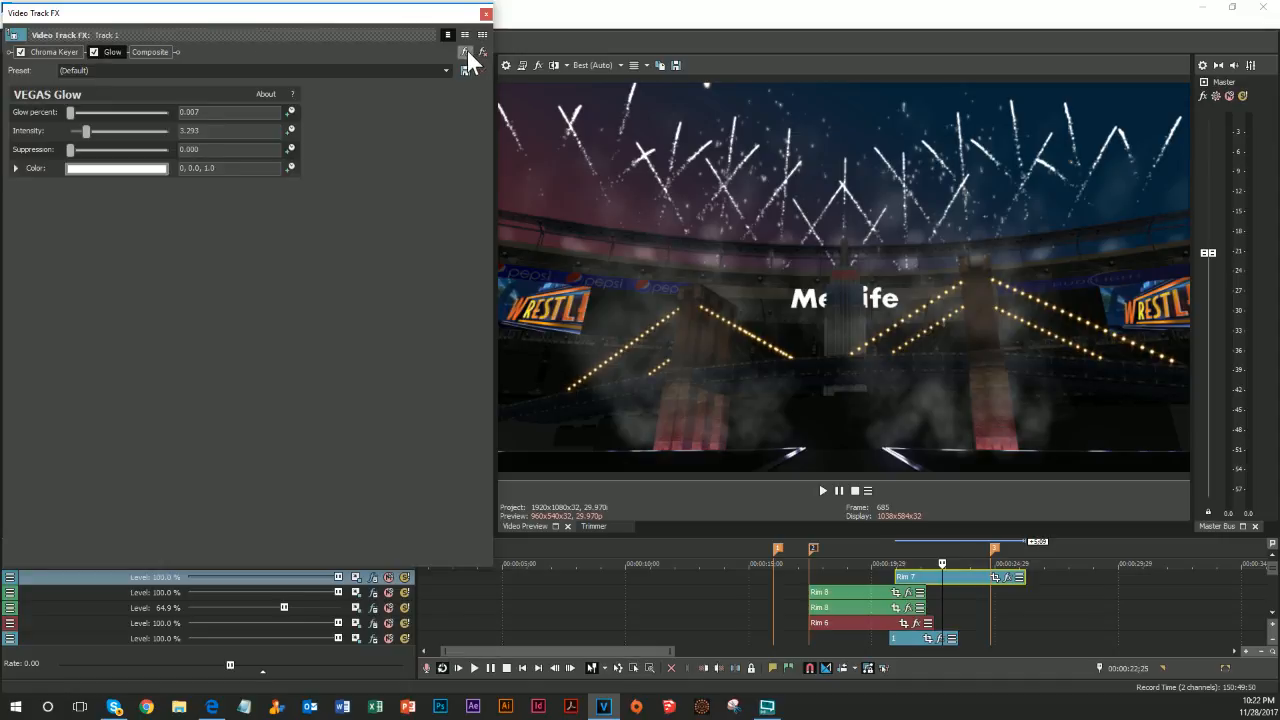
Add a second white VEGAS Glow to the Rim 7 track with intensity about 0.952 and glow percent about 0.036
{"action": "left_click", "coordinate": [467, 50]}
{"action": "left_click", "coordinate": [505, 312]}
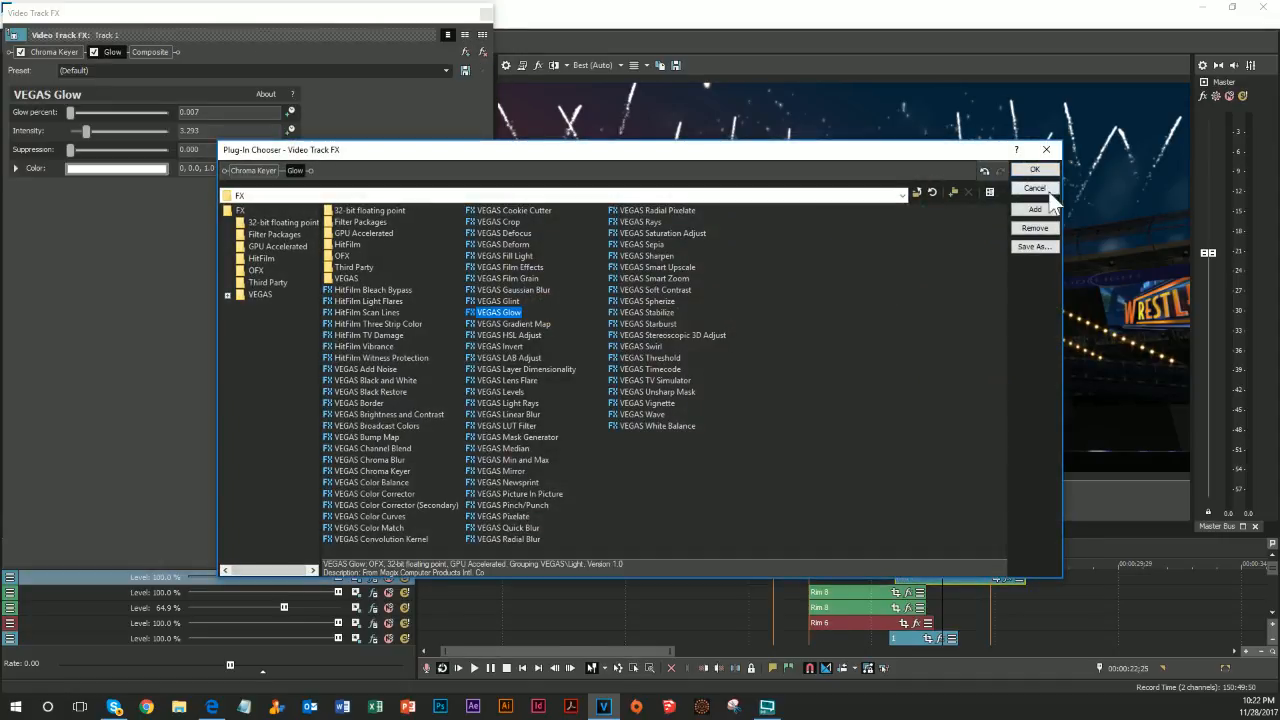
{"action": "left_click", "coordinate": [1035, 208]}
{"action": "left_click", "coordinate": [1020, 171]}
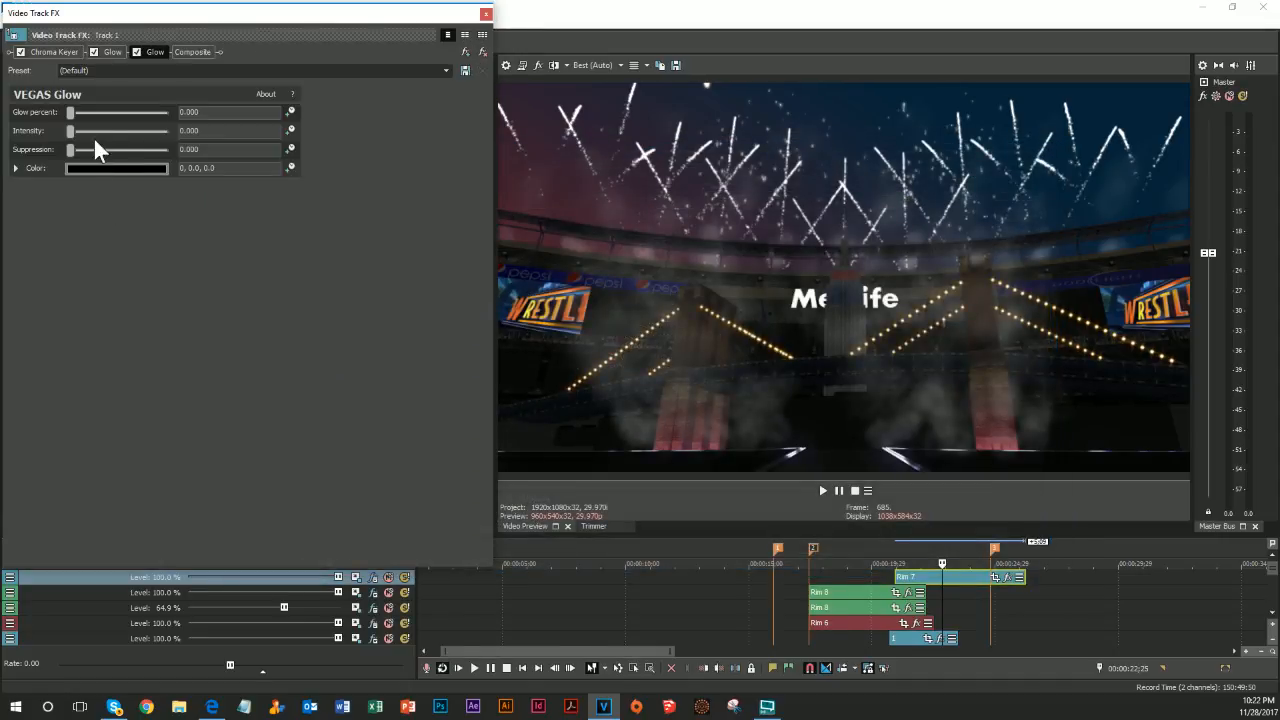
{"action": "left_click", "coordinate": [17, 169]}
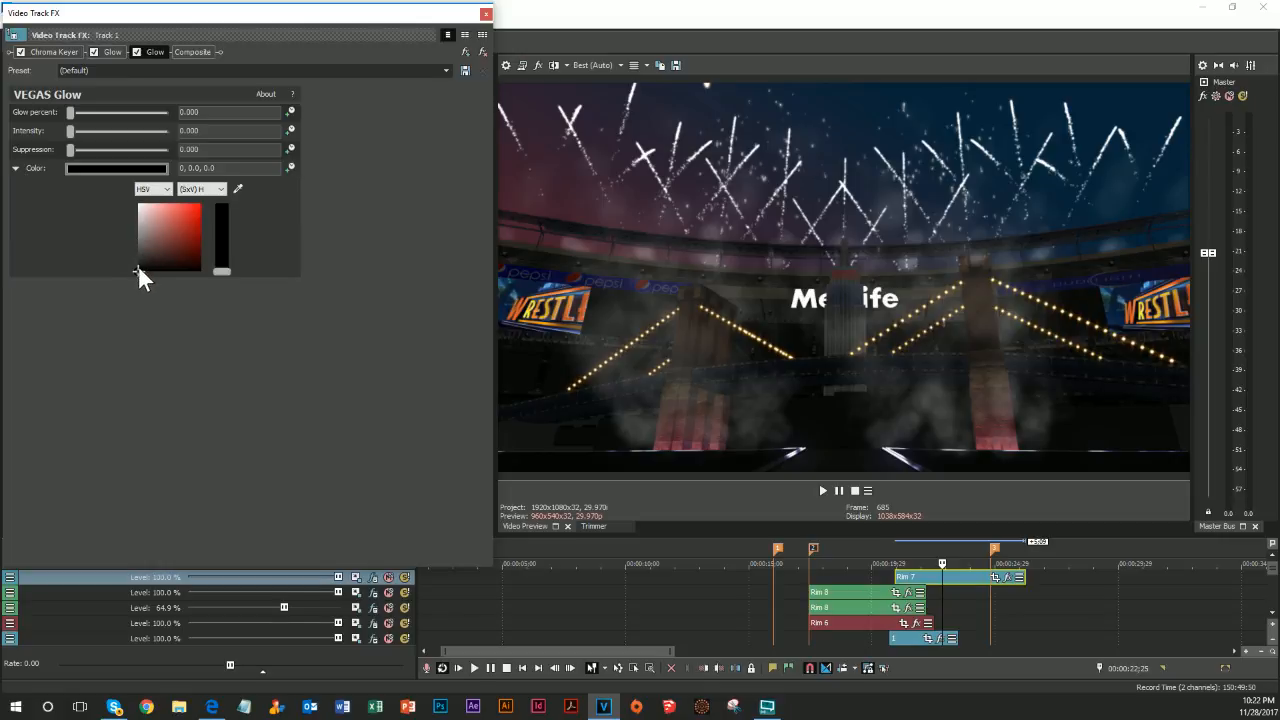
{"action": "left_click_drag", "start_coordinate": [138, 265], "coordinate": [118, 198]}
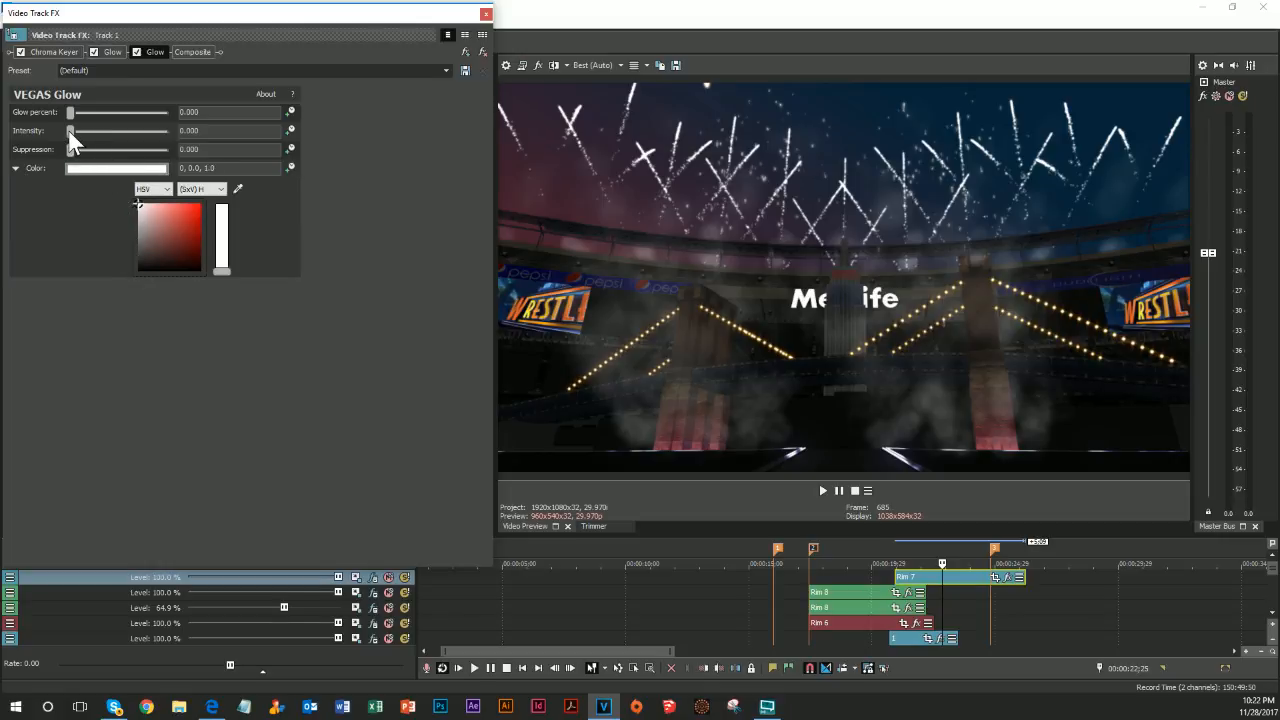
{"action": "left_click_drag", "start_coordinate": [70, 131], "coordinate": [75, 132]}
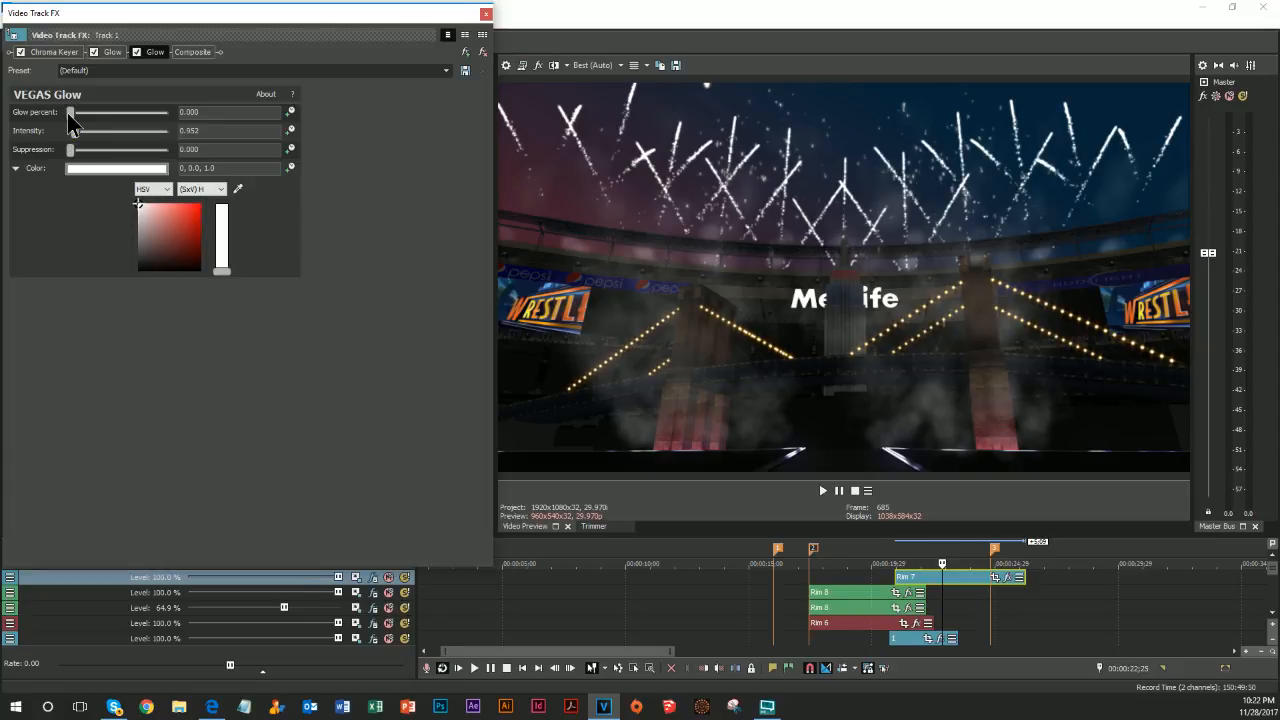
{"action": "left_click_drag", "start_coordinate": [67, 112], "coordinate": [75, 112]}
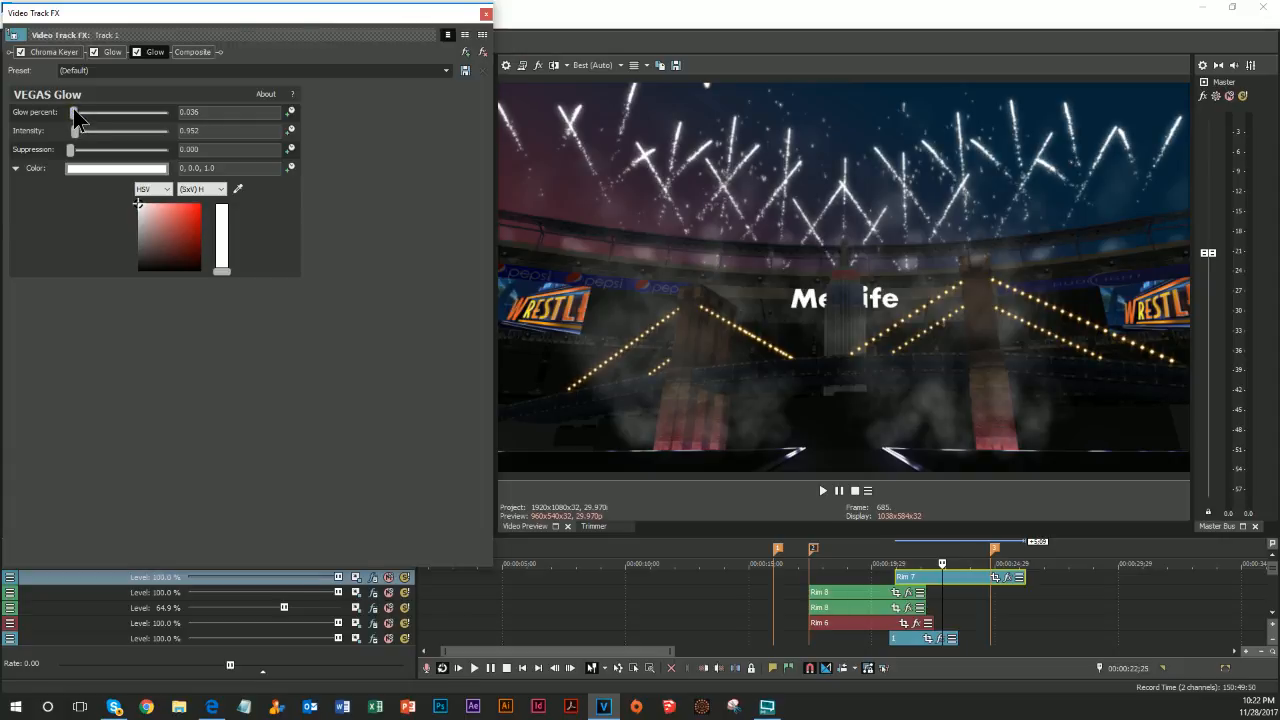
Add a VEGAS Color Balance to the Rim 7 track, lowering blue to about -0.058 and raising red to about 0.044, and close the effects
{"action": "left_click", "coordinate": [465, 52]}
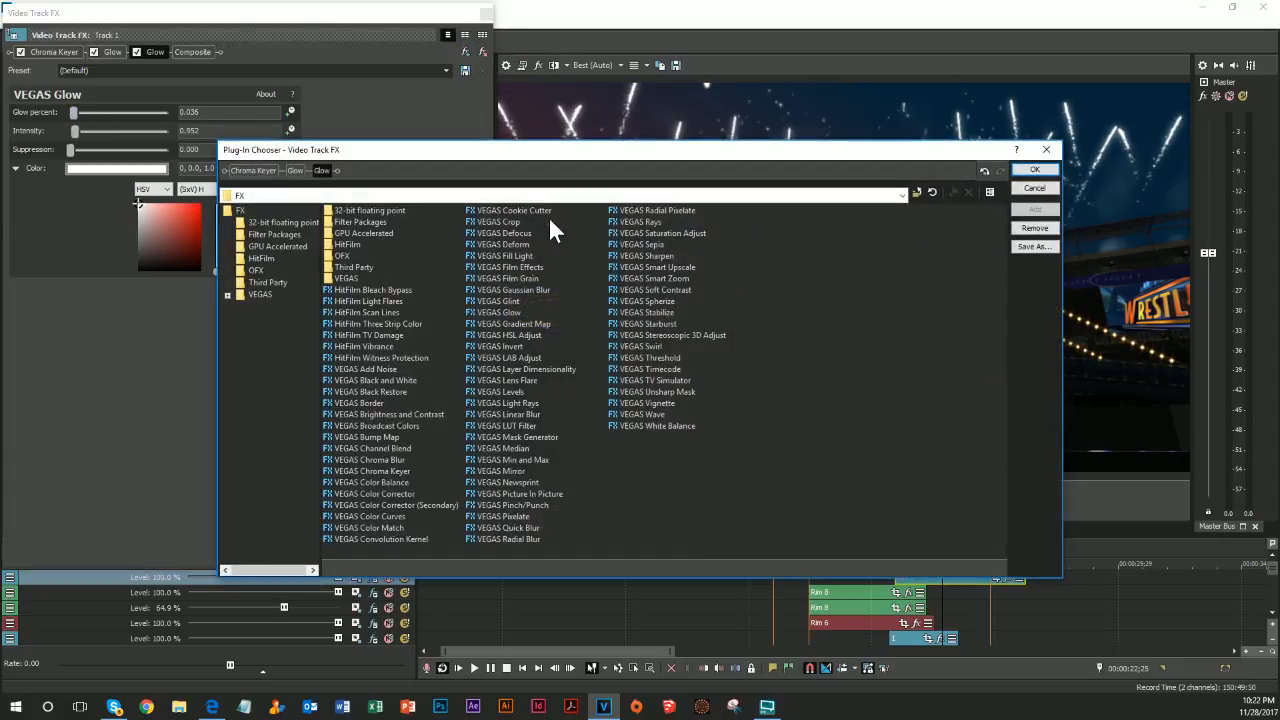
{"action": "left_click", "coordinate": [403, 483]}
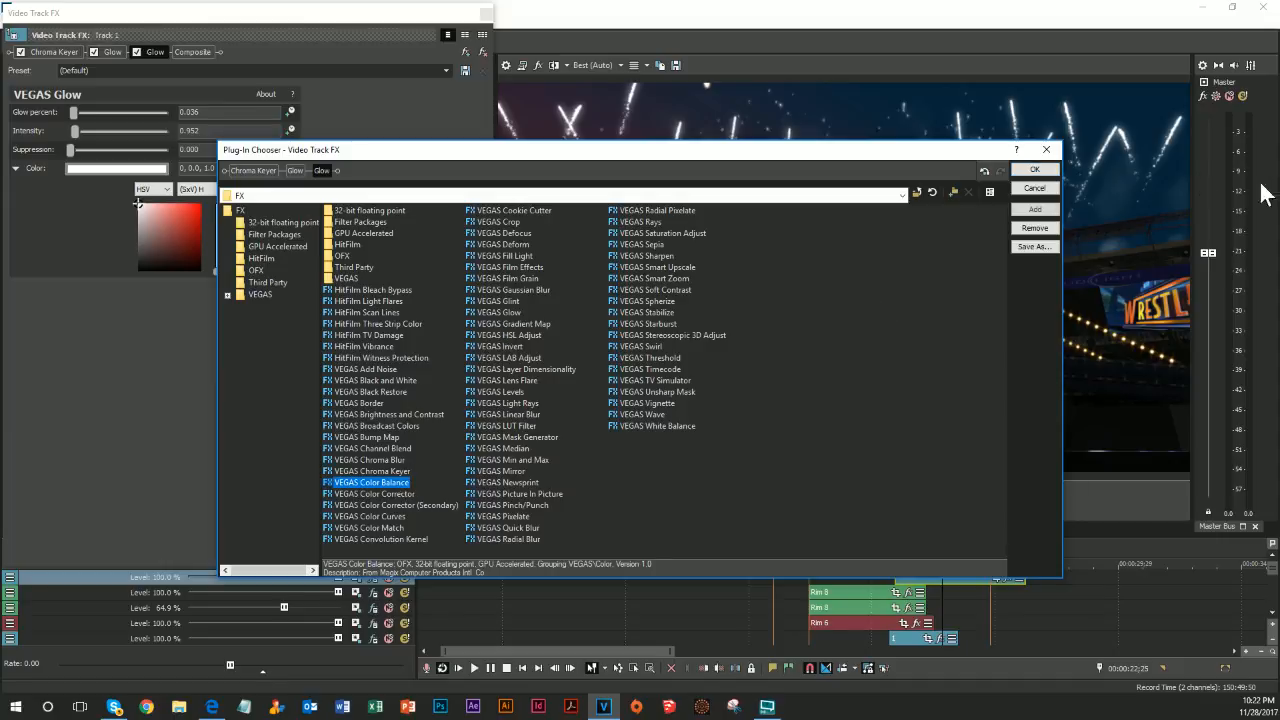
{"action": "left_click", "coordinate": [1034, 209]}
{"action": "left_click", "coordinate": [1034, 169]}
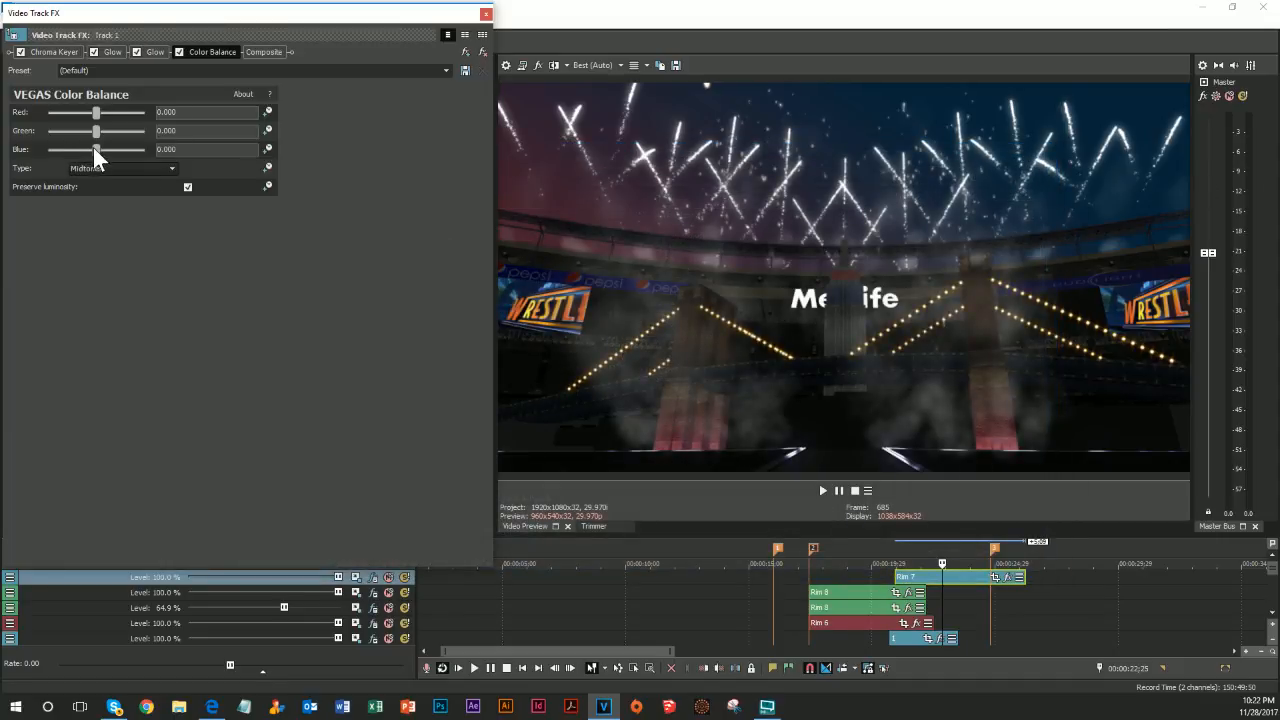
{"action": "mouse_move", "coordinate": [94, 148]}
{"action": "left_mouse_down"}
{"action": "mouse_move", "coordinate": [101, 114]}
{"action": "mouse_move", "coordinate": [91, 151]}
{"action": "left_mouse_up"}
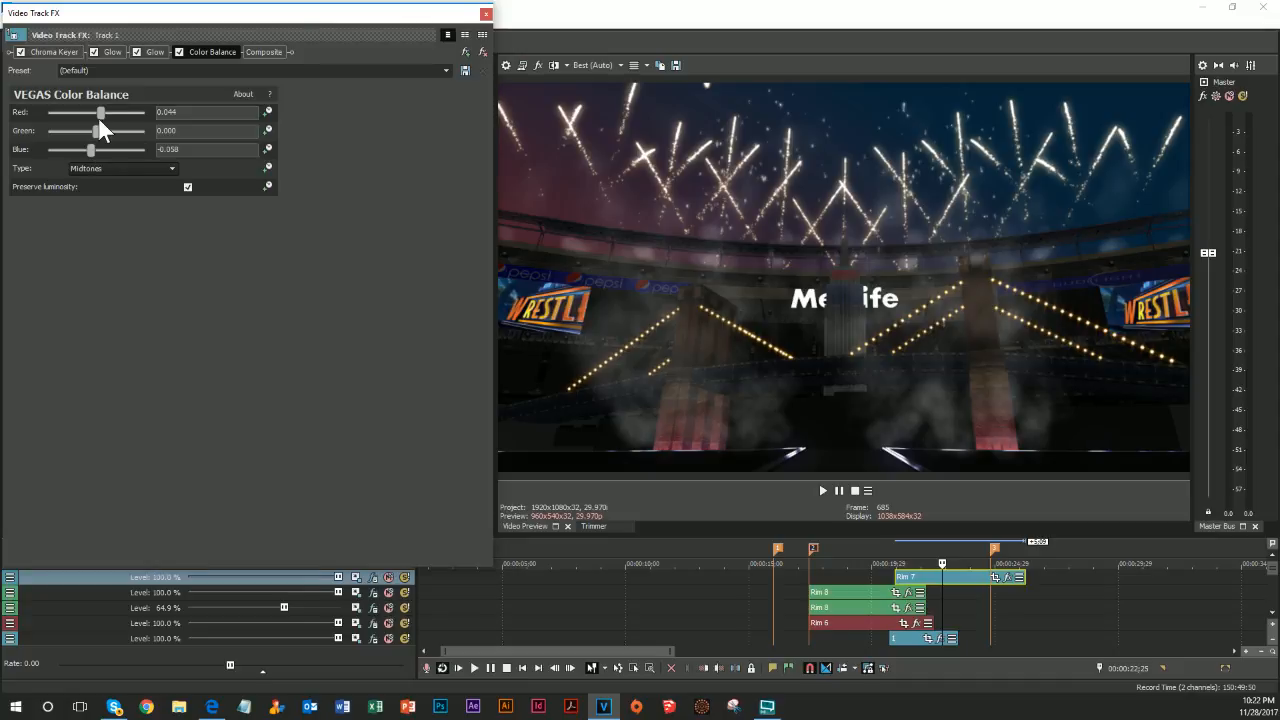
{"action": "left_click_drag", "start_coordinate": [100, 114], "coordinate": [100, 115]}
{"action": "left_click", "coordinate": [485, 13]}
Insert a new video track above the Rim 7 track
{"action": "right_click", "coordinate": [135, 575]}
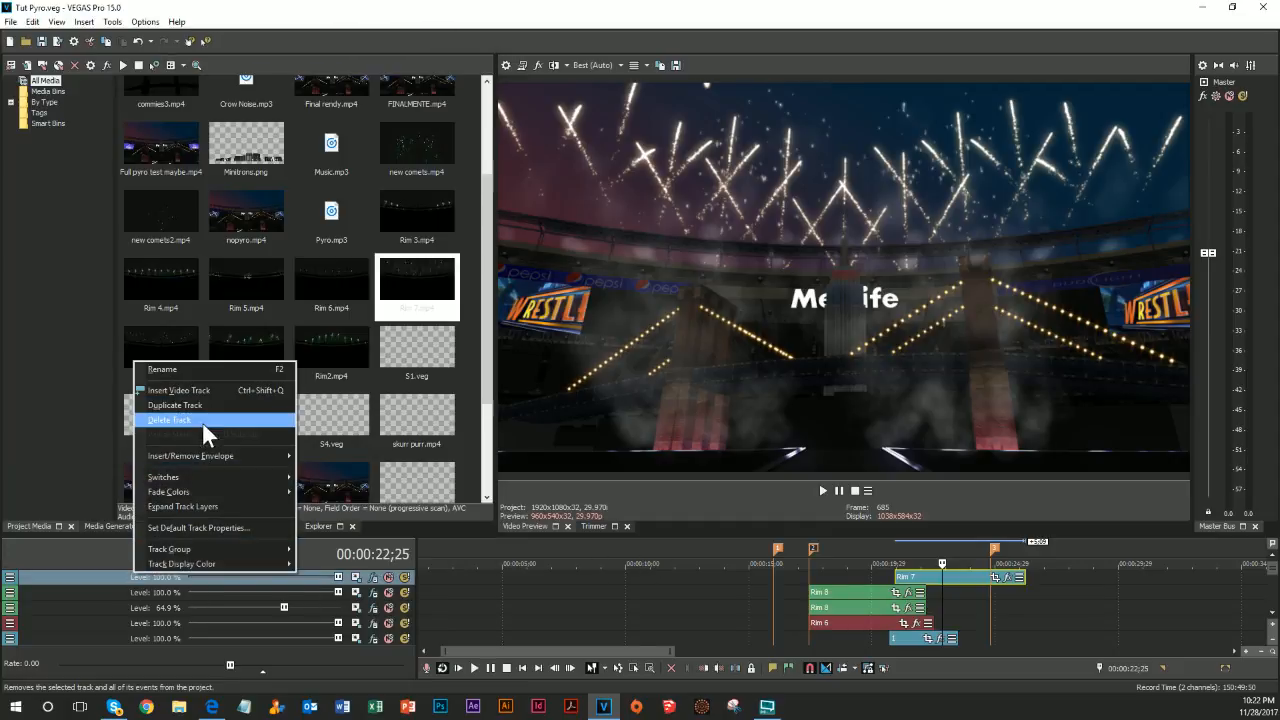
{"action": "left_click", "coordinate": [197, 391]}
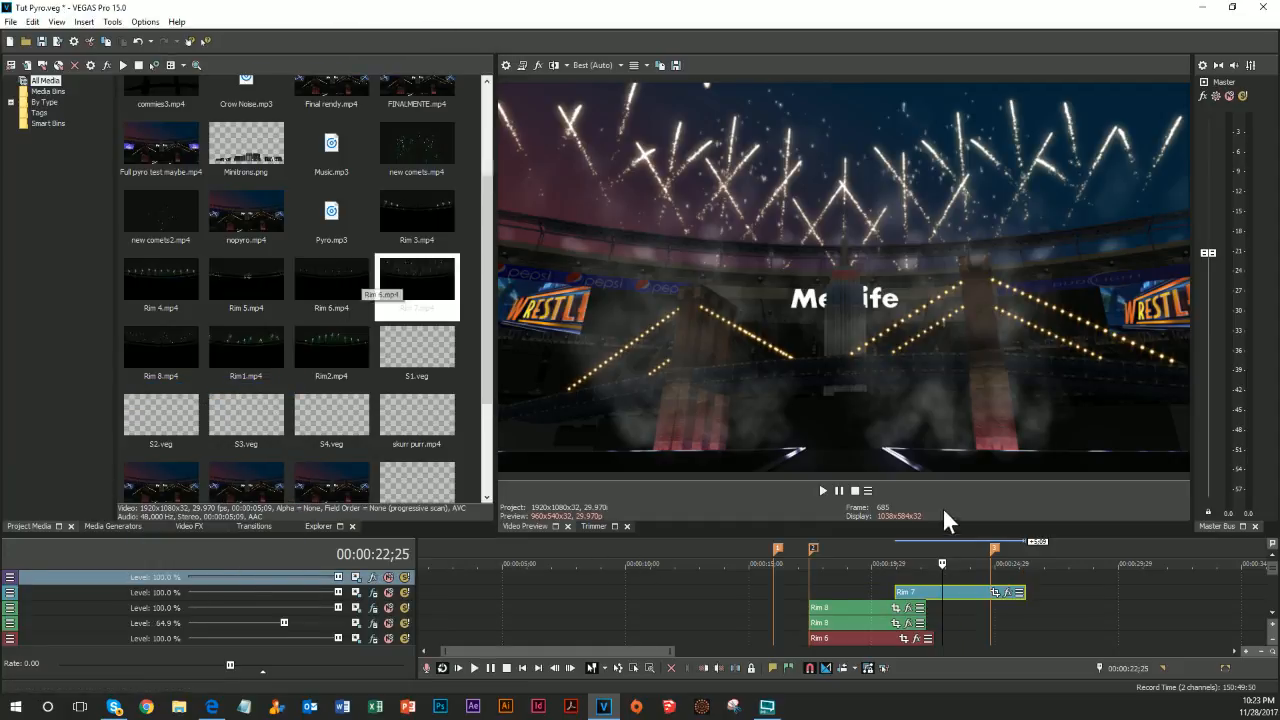
Place Rim 4.mp4 on the new video track at the playhead and delete its audio track
{"action": "left_click", "coordinate": [155, 288]}
{"action": "left_click_drag", "start_coordinate": [155, 288], "coordinate": [945, 580]}
{"action": "right_click", "coordinate": [46, 608]}
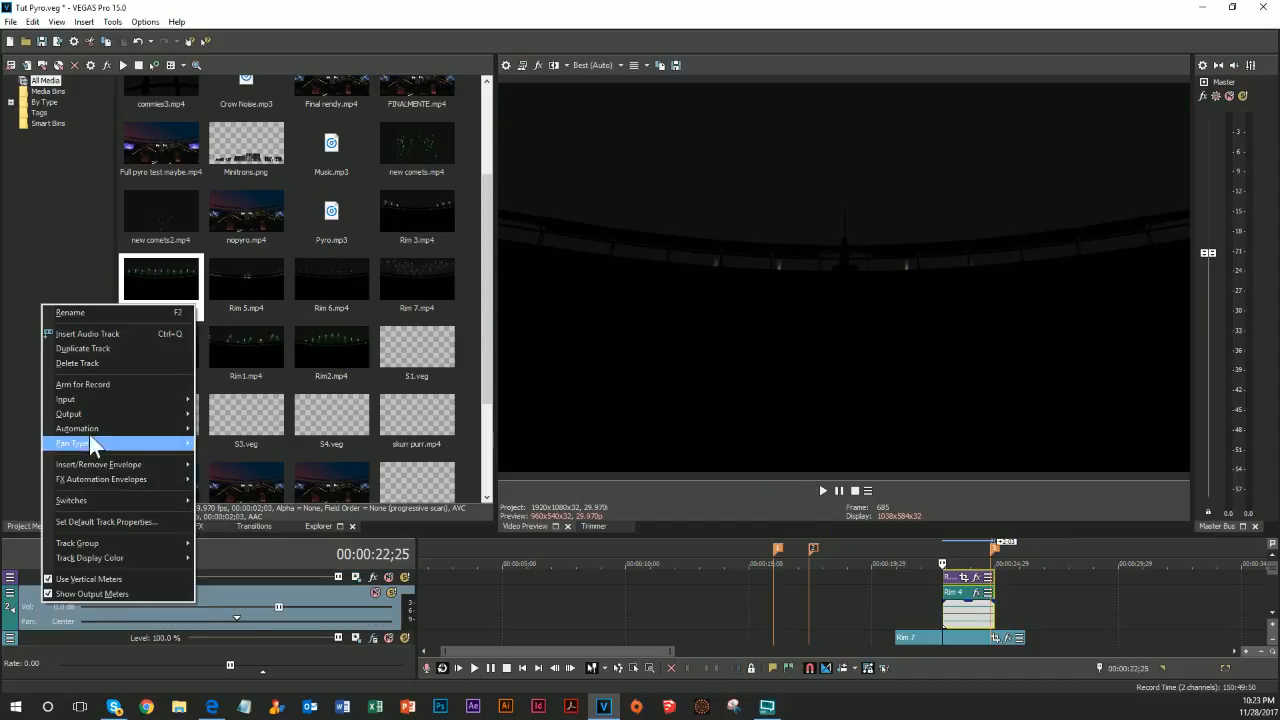
{"action": "left_click", "coordinate": [80, 364]}
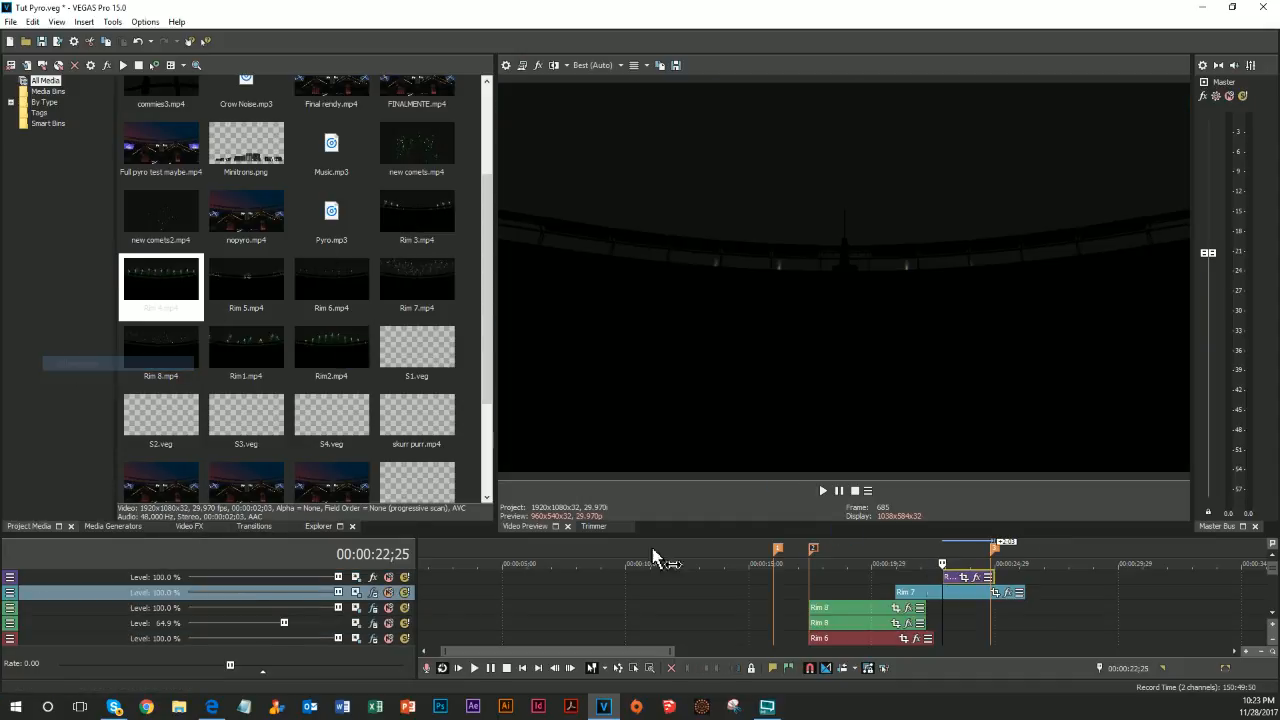
Solo the new video track, preview the Rim 4 clip and delete it from the timeline
{"action": "left_click", "coordinate": [404, 578]}
{"action": "key", "text": "space"}
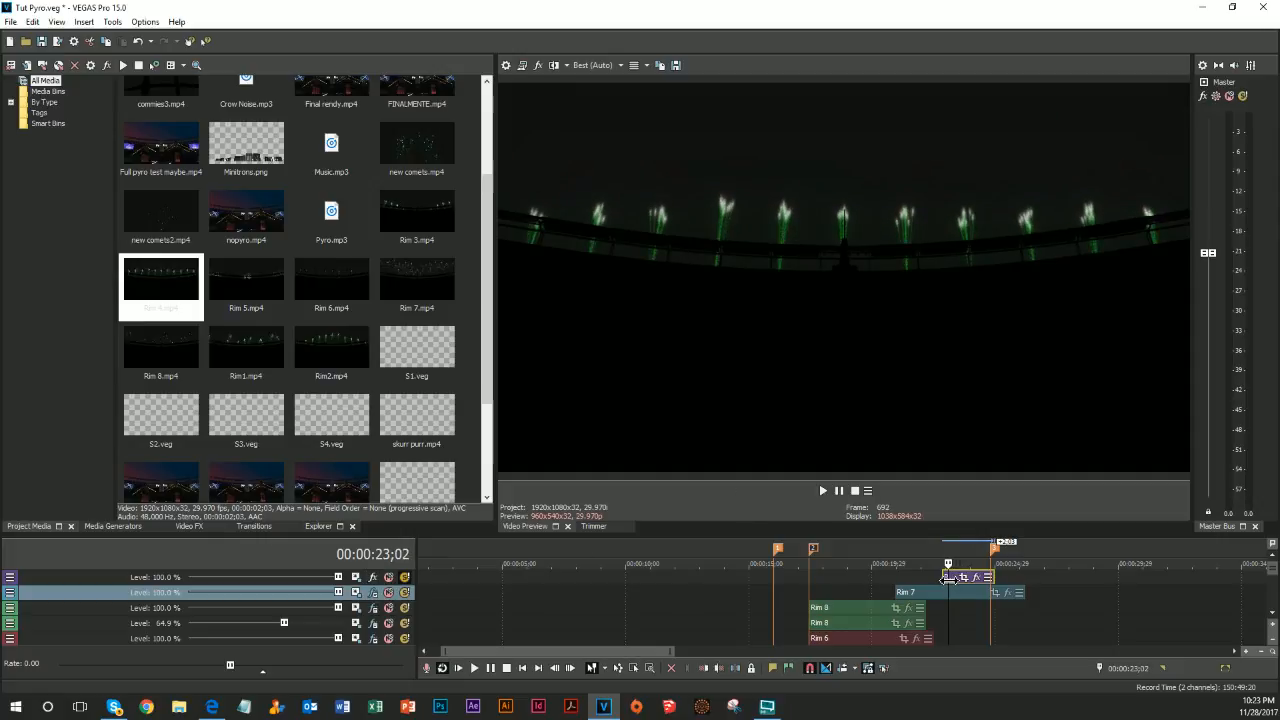
{"action": "left_click", "coordinate": [948, 578]}
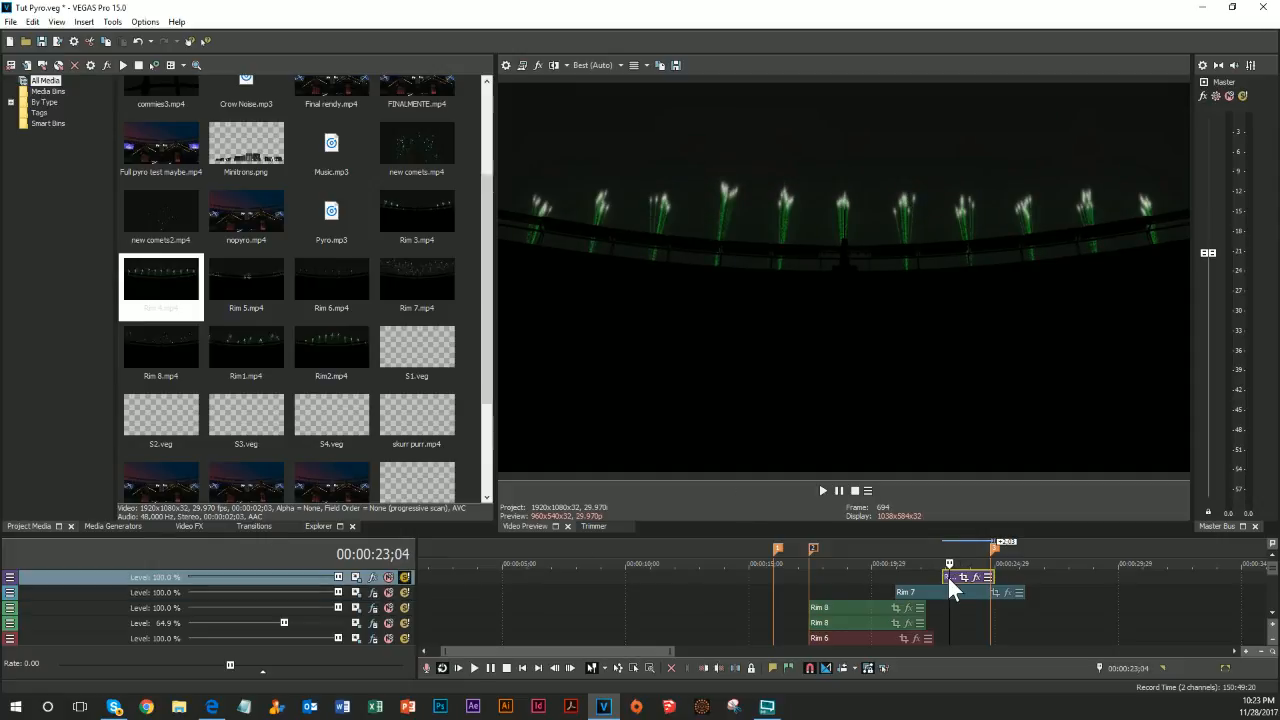
{"action": "key", "text": "Delete"}
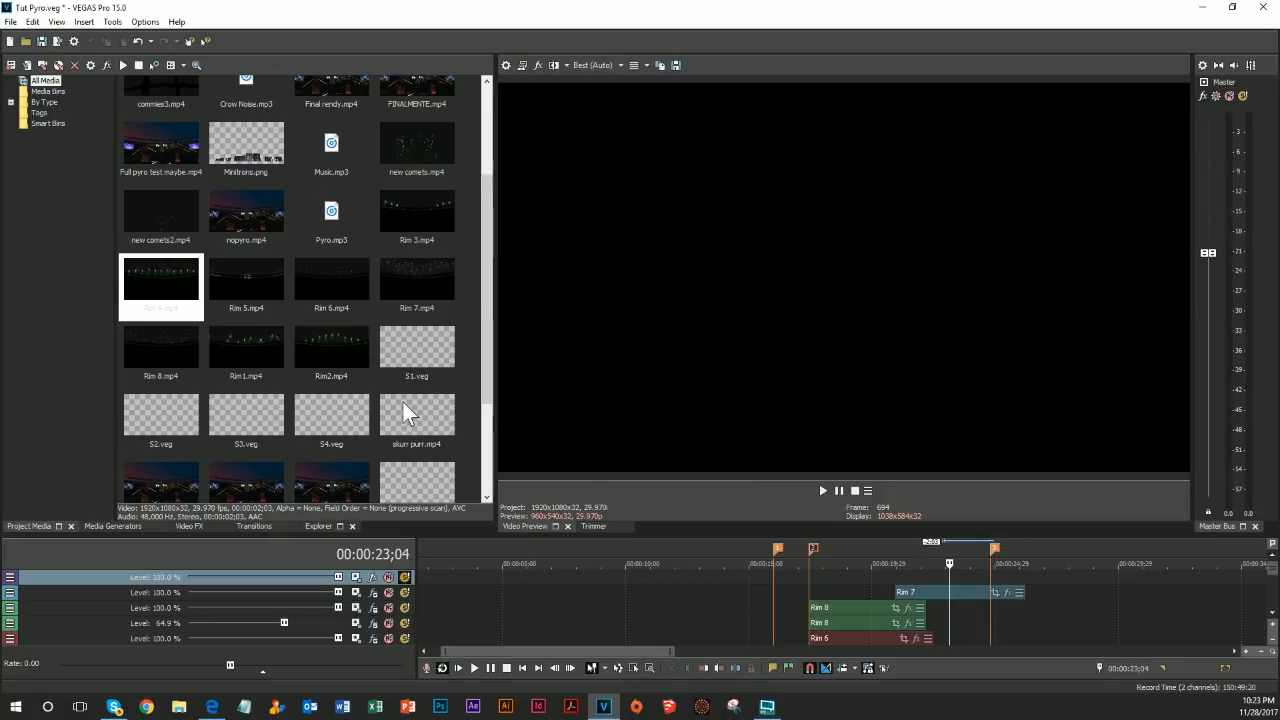
Place Rim2.mp4 on the soloed video track at the playhead and delete its audio track
{"action": "left_click_drag", "start_coordinate": [330, 360], "coordinate": [955, 578]}
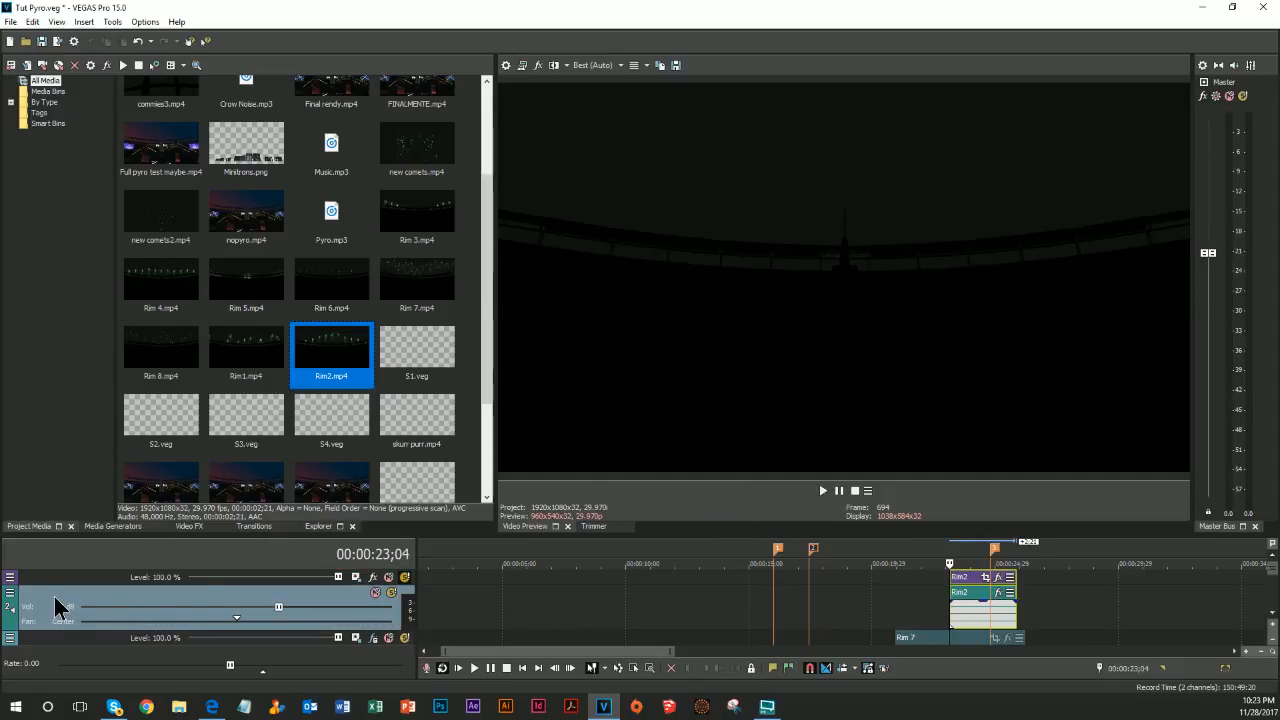
{"action": "left_click", "coordinate": [55, 599]}
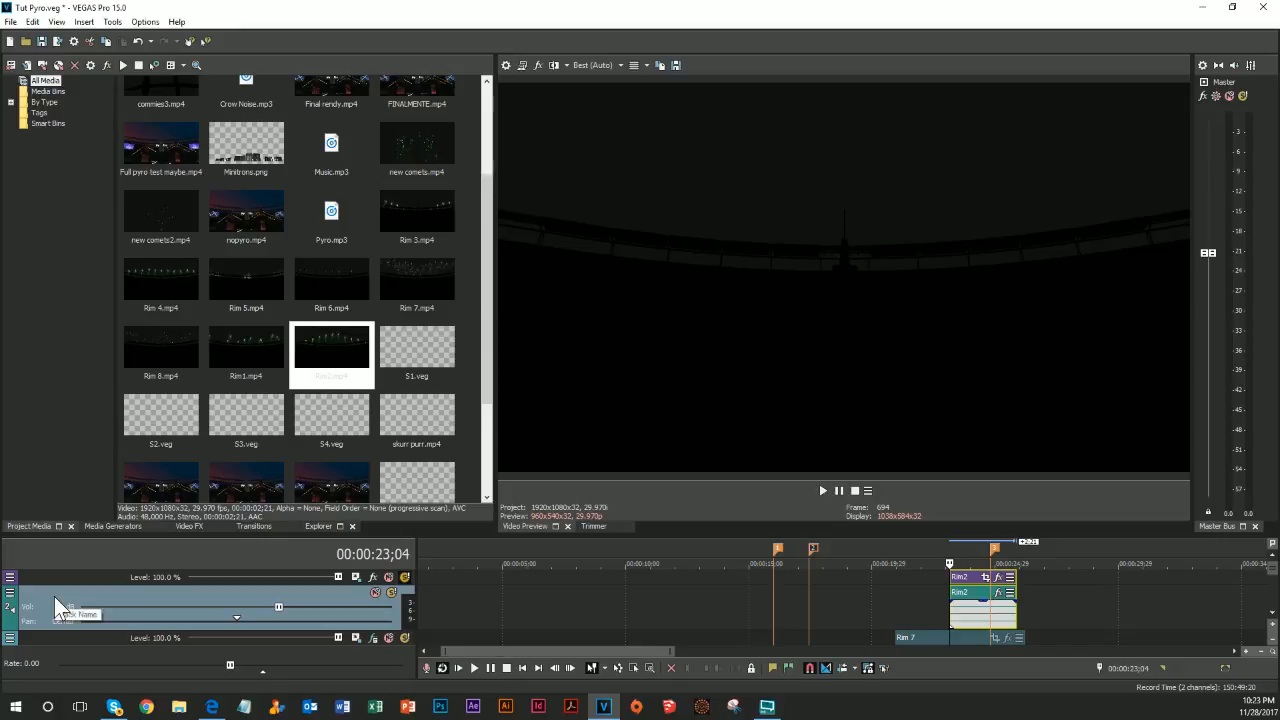
{"action": "double_click", "coordinate": [57, 602]}
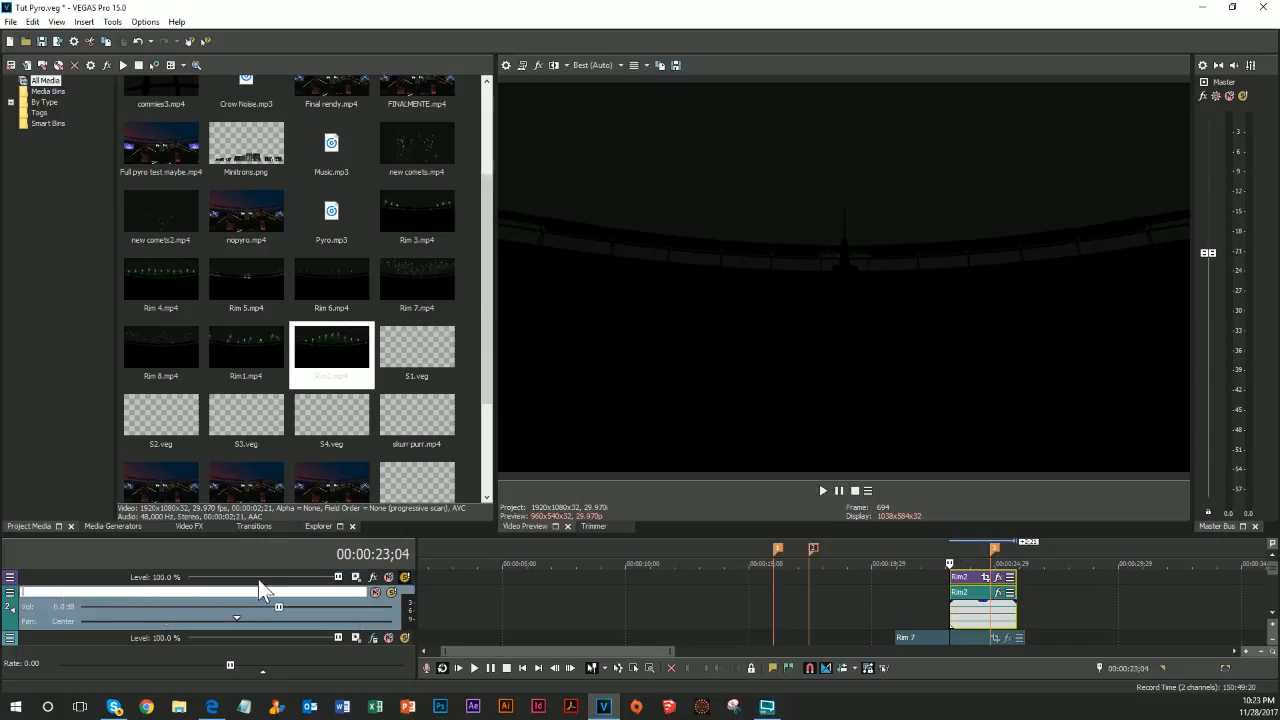
{"action": "left_click", "coordinate": [70, 620]}
{"action": "key", "text": "Delete"}
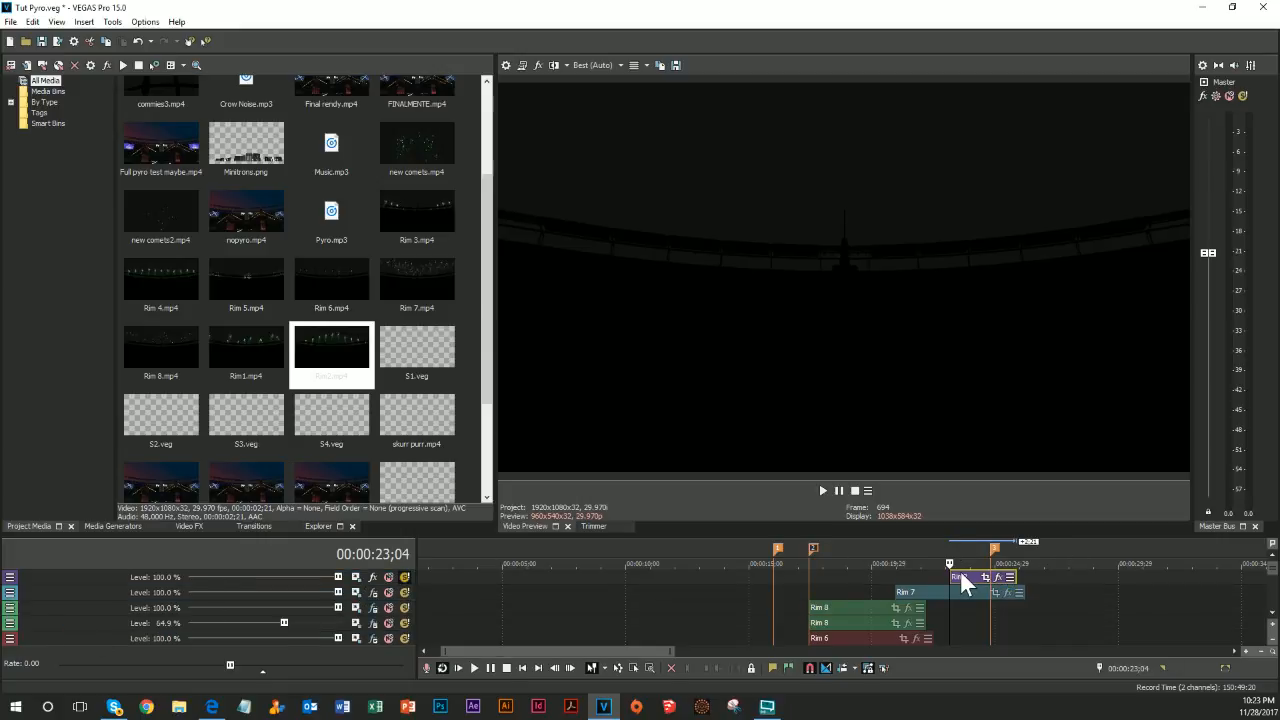
Add a VEGAS Chroma Keyer to the Rim2 track at a frame showing fireworks and sample the near-black sky as its key color
{"action": "key", "text": "space"}
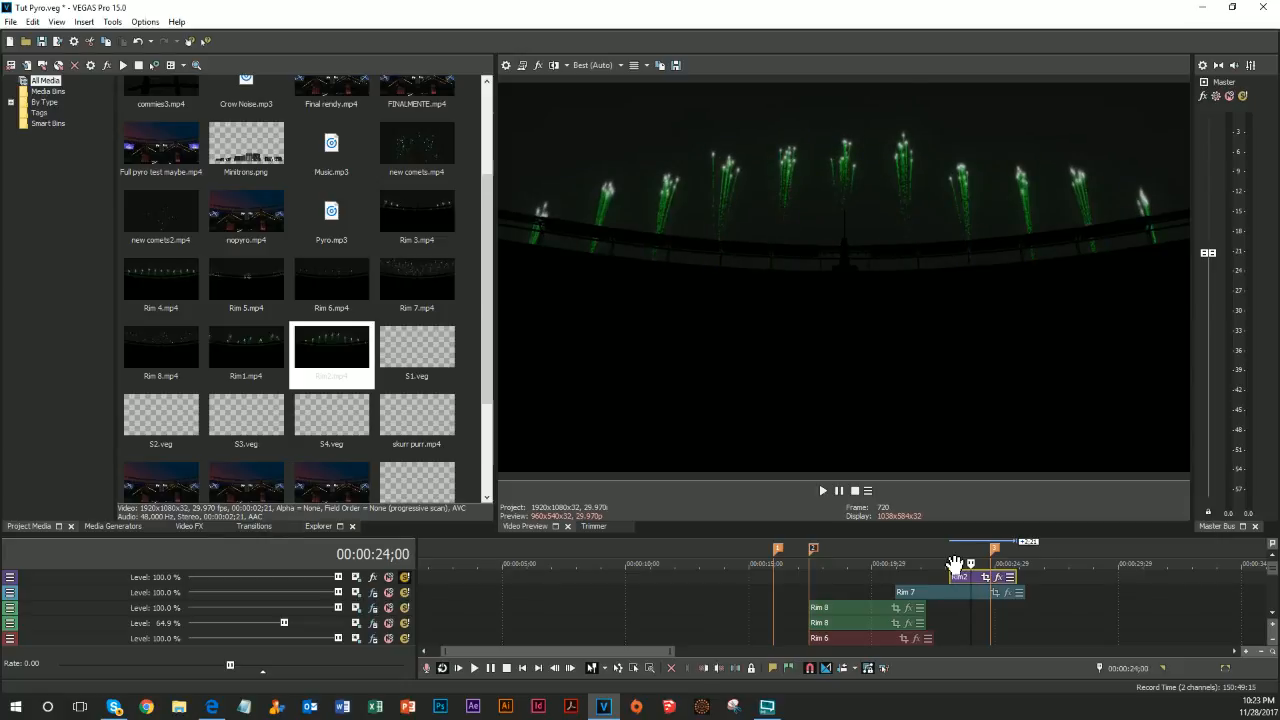
{"action": "left_click", "coordinate": [372, 577]}
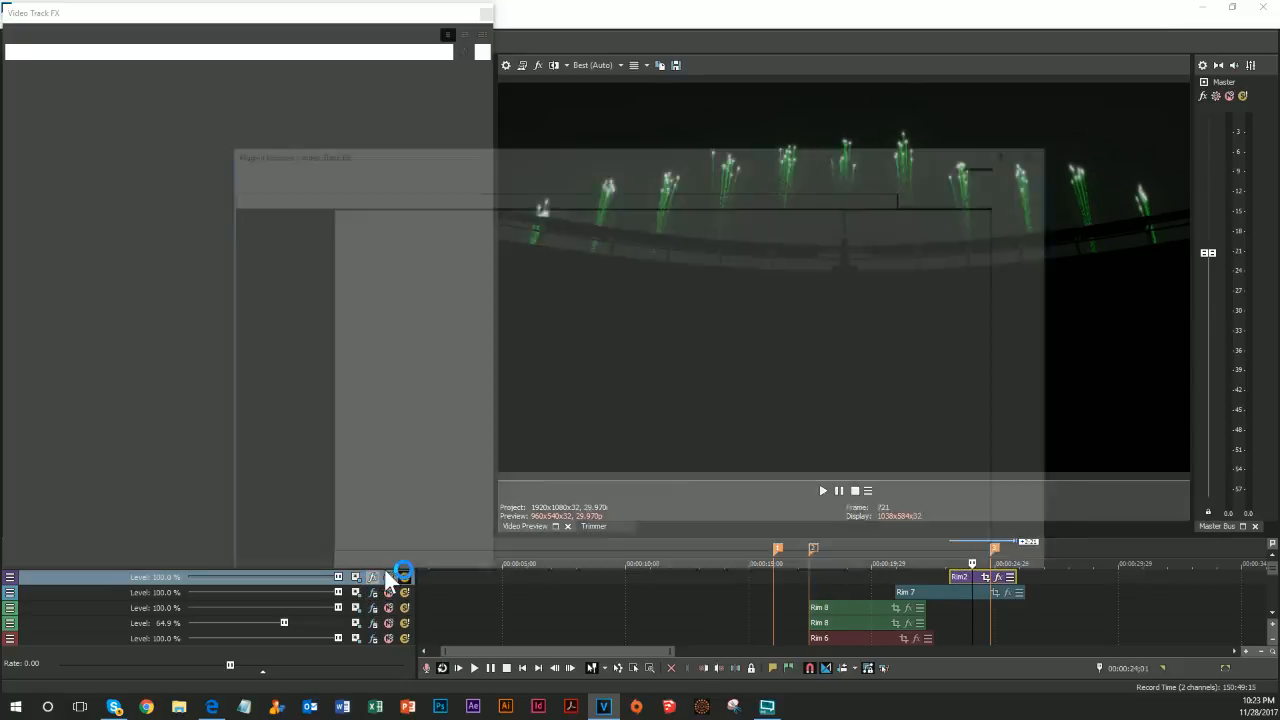
{"action": "left_click", "coordinate": [405, 471]}
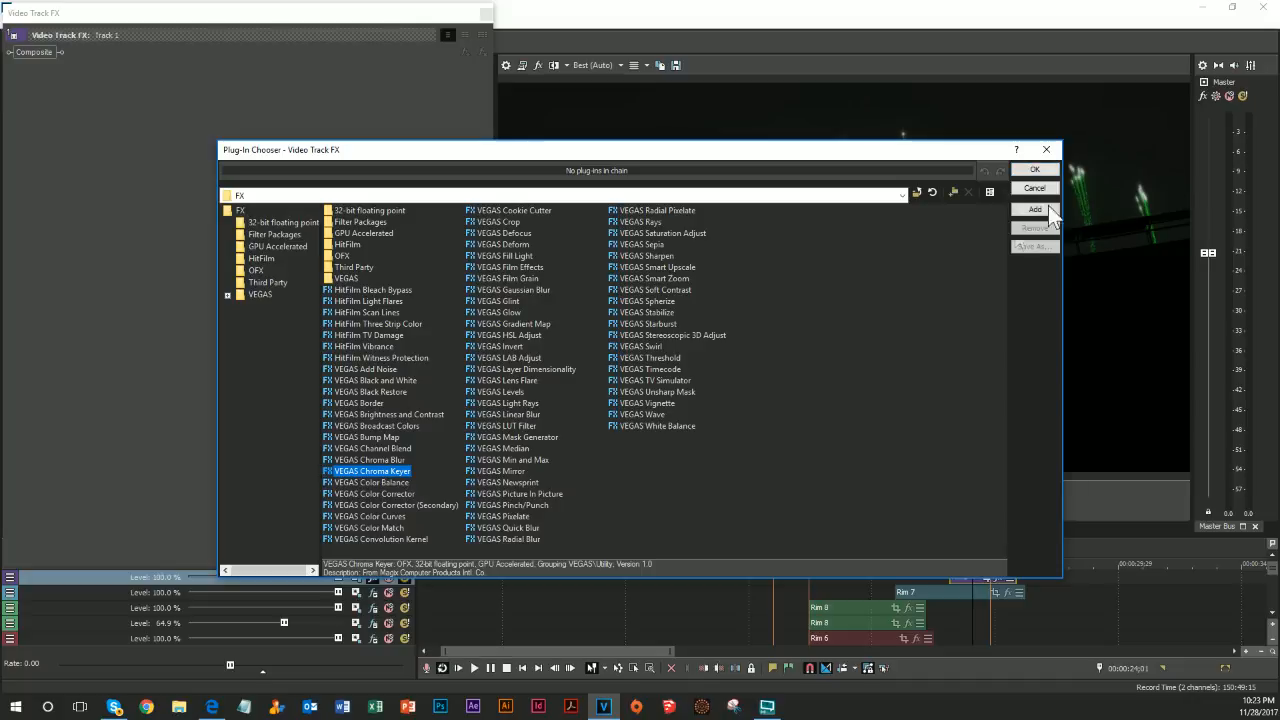
{"action": "left_click", "coordinate": [1034, 210]}
{"action": "left_click", "coordinate": [1033, 169]}
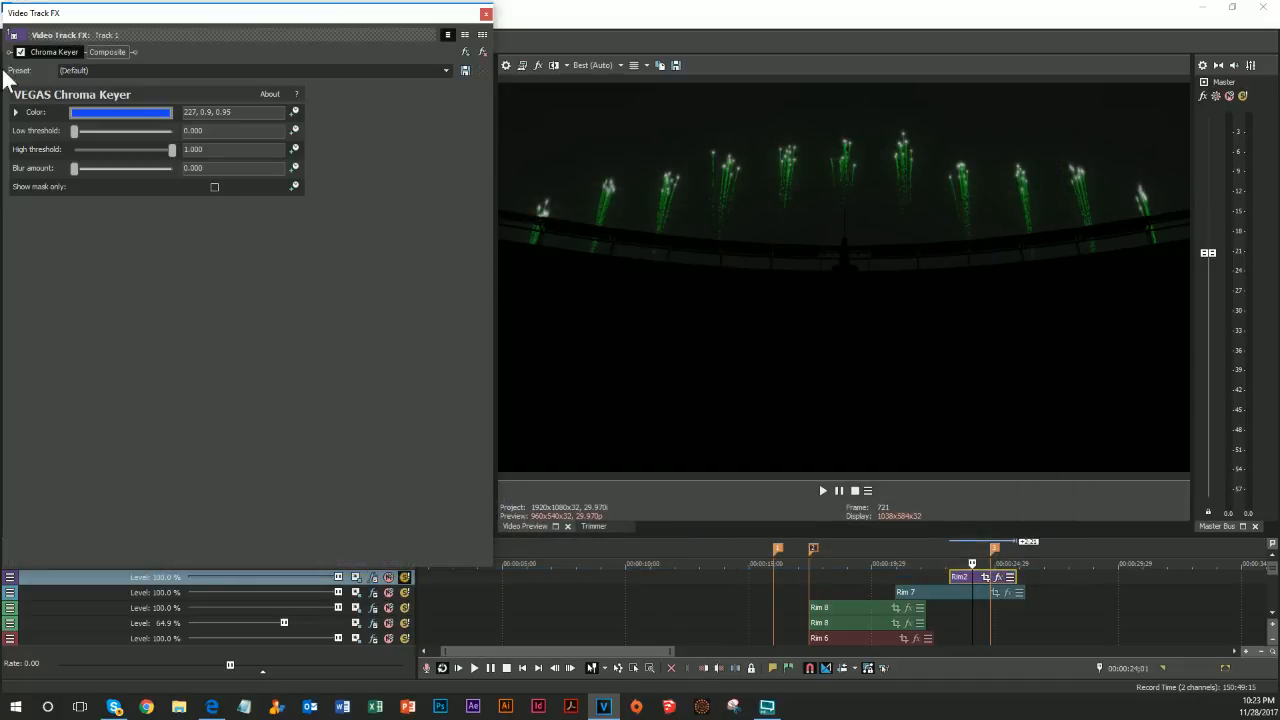
{"action": "left_click", "coordinate": [16, 112]}
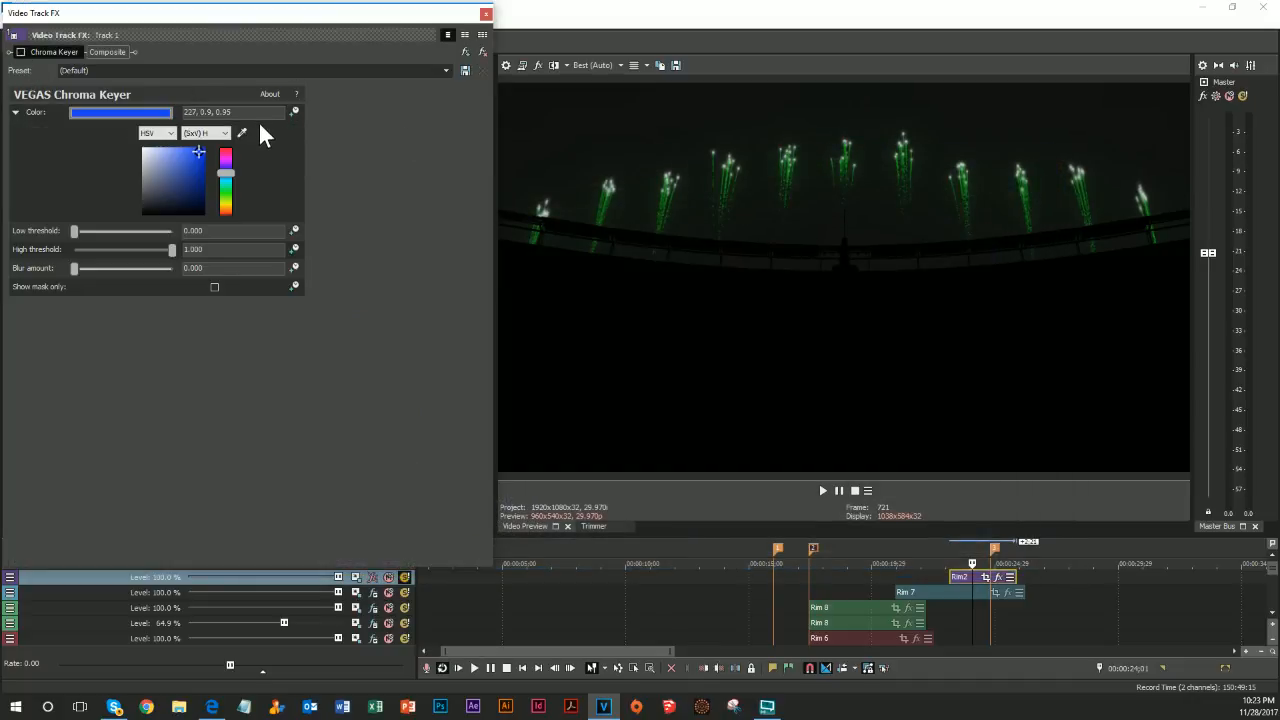
{"action": "left_click", "coordinate": [242, 133]}
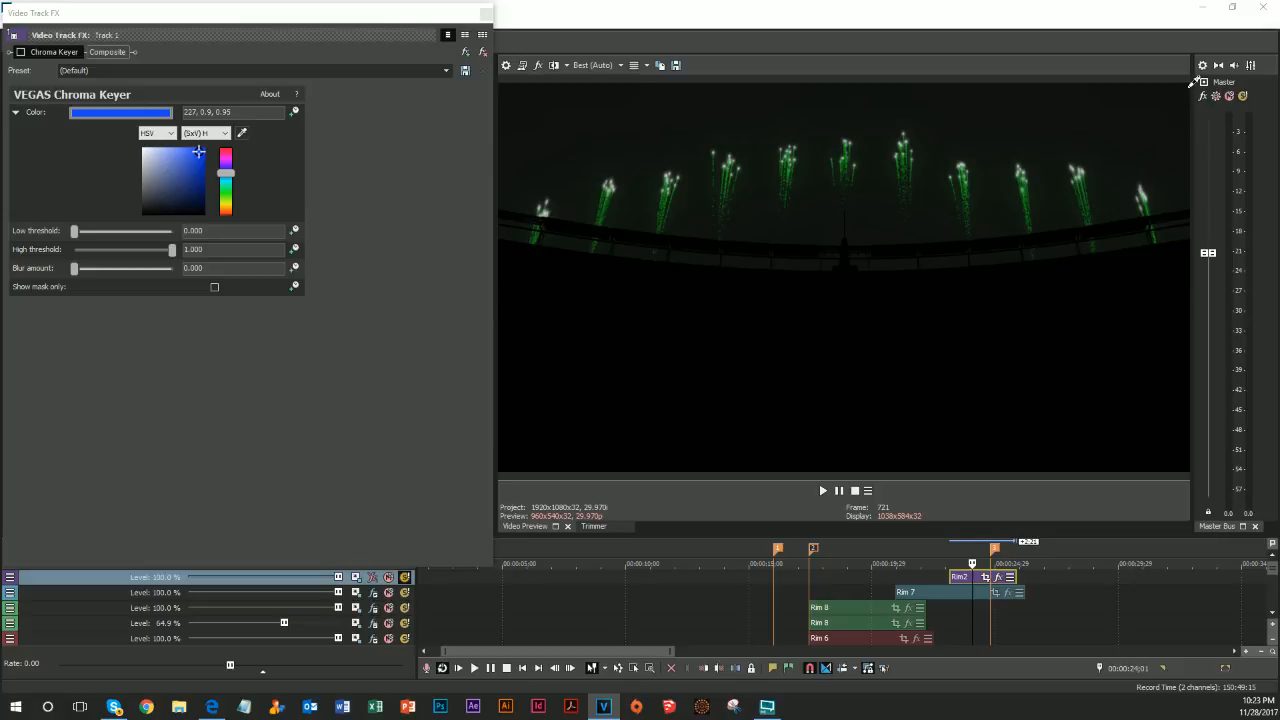
{"action": "left_click", "coordinate": [1192, 84]}
{"action": "left_click", "coordinate": [21, 52]}
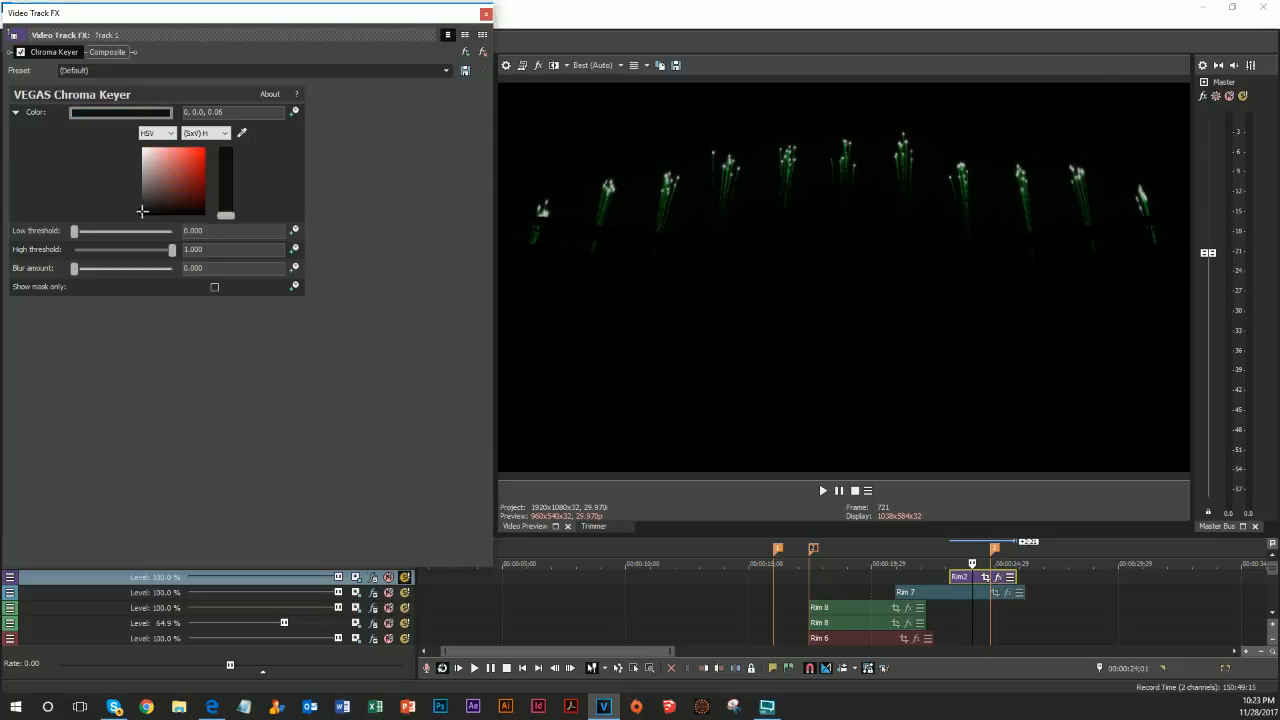
Raise the Chroma Keyer's low threshold to about 0.190 while viewing the mask, and turn the mask view off again
{"action": "left_click", "coordinate": [214, 288]}
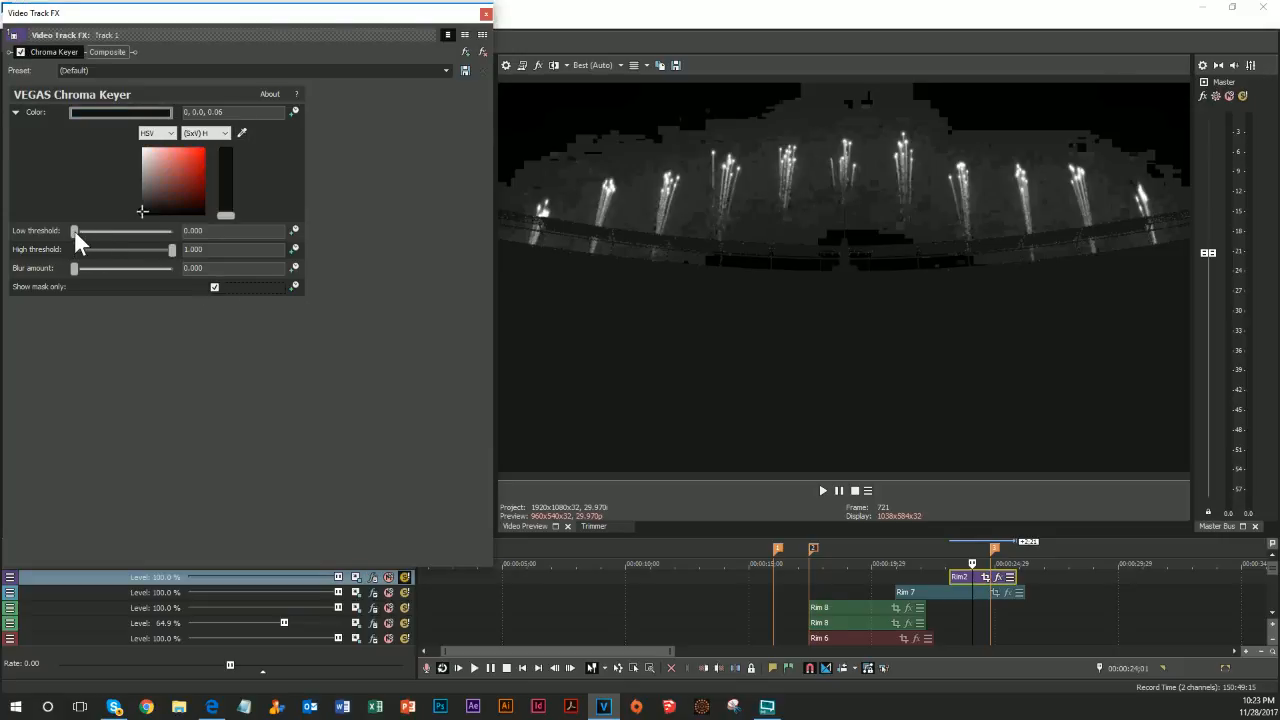
{"action": "left_click_drag", "start_coordinate": [74, 230], "coordinate": [99, 240]}
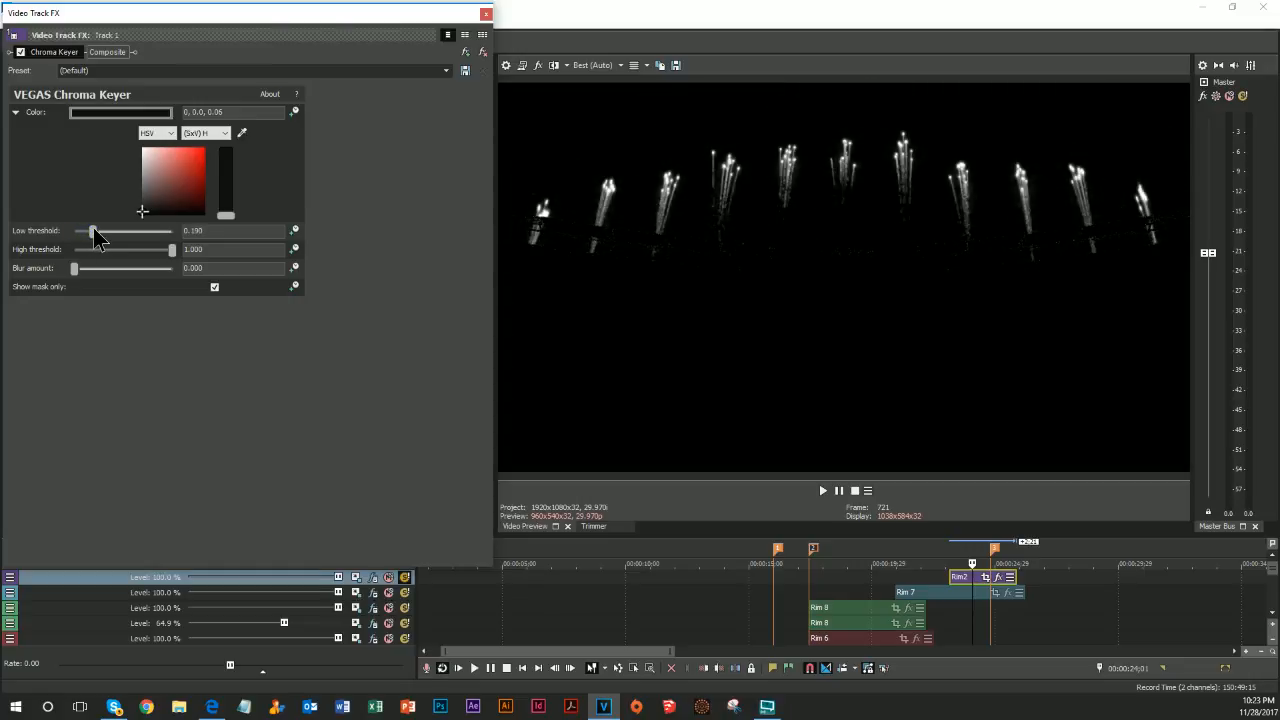
{"action": "left_click", "coordinate": [215, 287]}
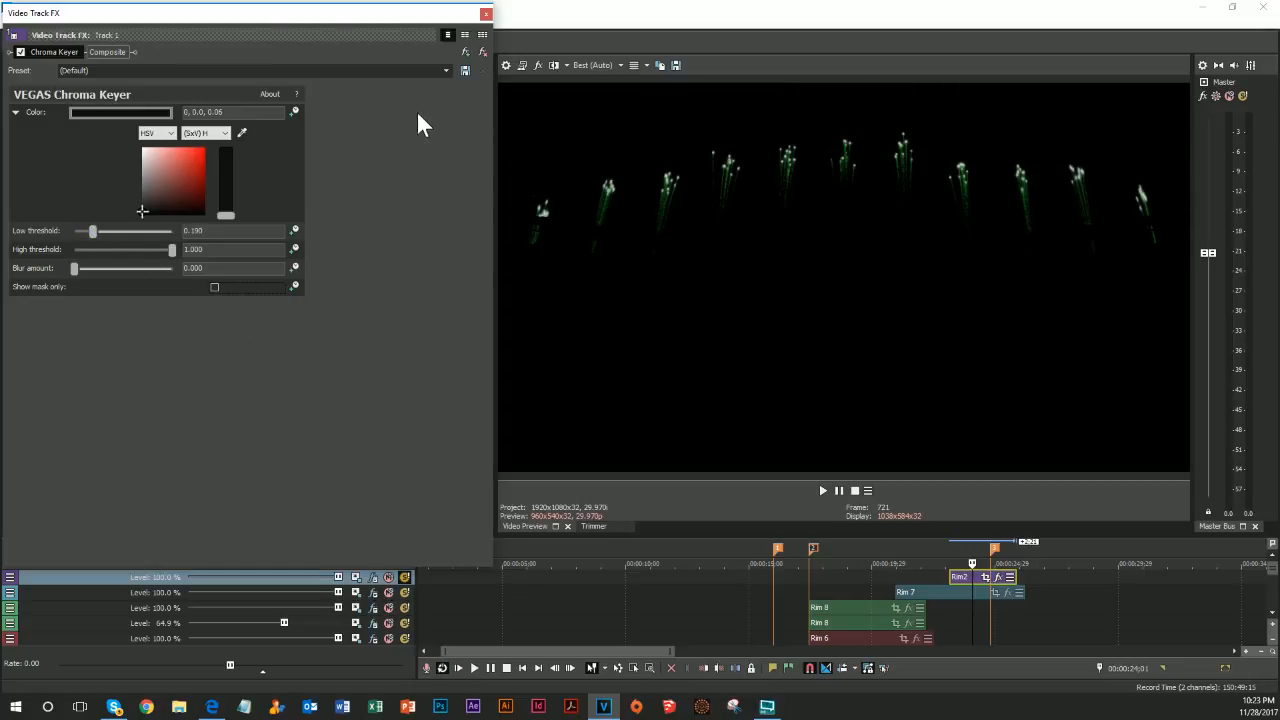
Add a VEGAS HSL Adjust to the Rim2 track with saturation 2.000 and luminance 2.000
{"action": "left_click", "coordinate": [465, 52]}
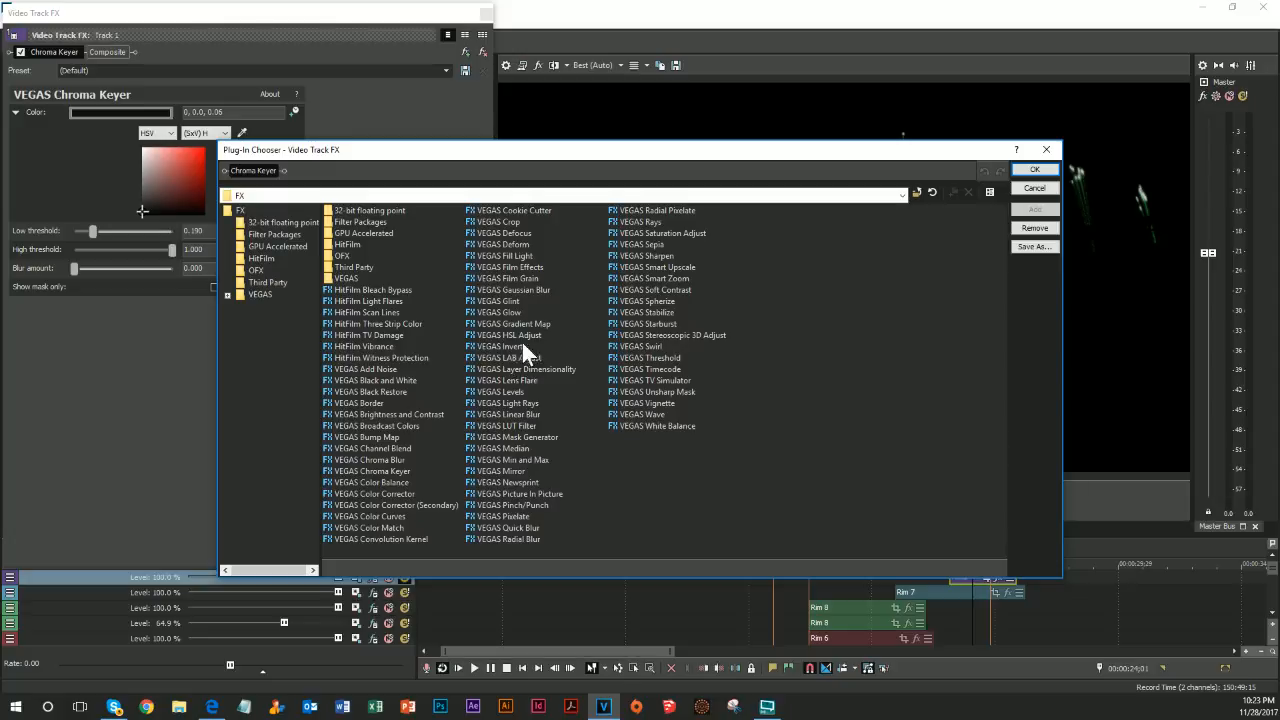
{"action": "left_click", "coordinate": [522, 346]}
{"action": "left_click", "coordinate": [1034, 170]}
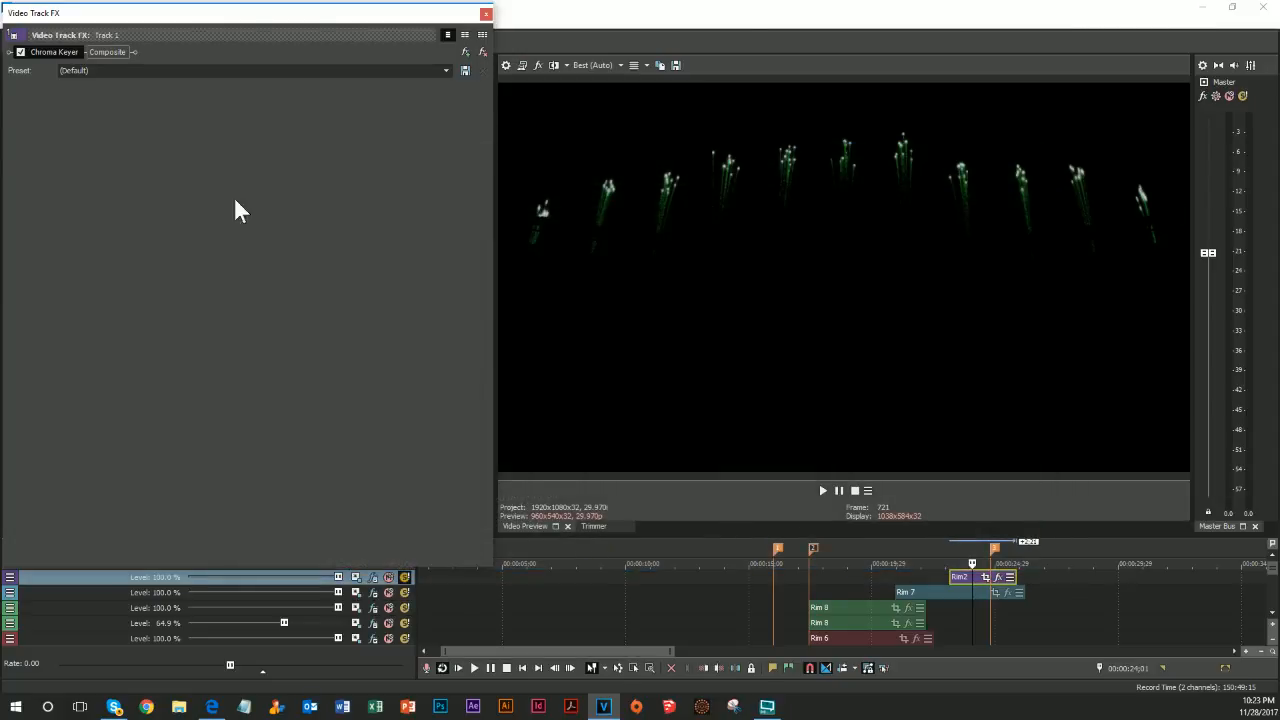
{"action": "left_click_drag", "start_coordinate": [112, 133], "coordinate": [209, 138]}
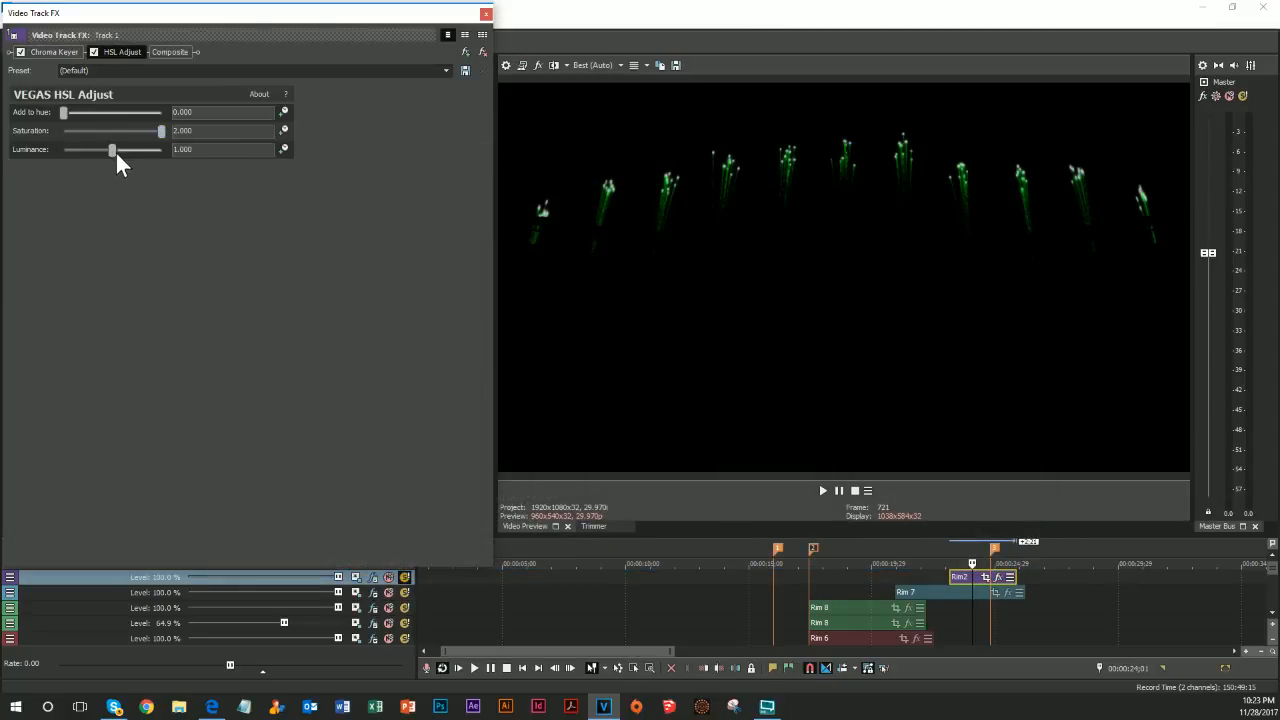
{"action": "left_click_drag", "start_coordinate": [111, 149], "coordinate": [205, 160]}
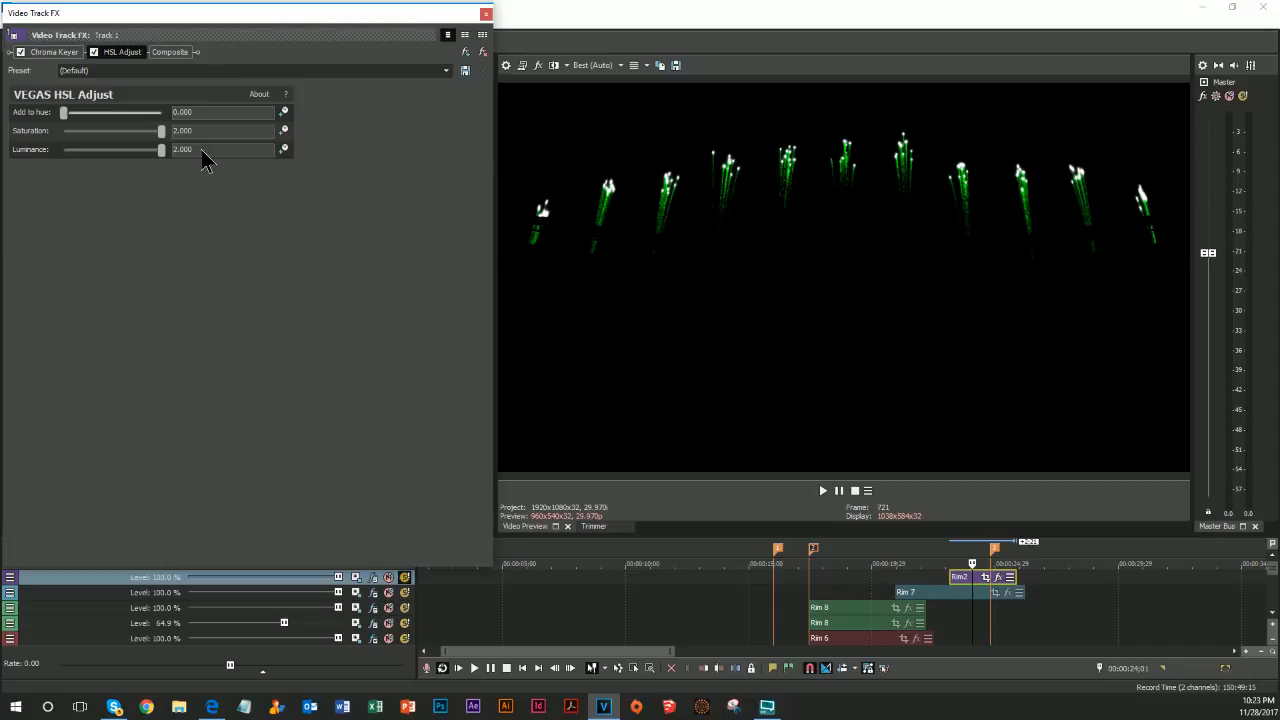
Add a second VEGAS Chroma Keyer to the Rim2 track and sample the green of the firework trails as its key color
{"action": "left_click", "coordinate": [463, 52]}
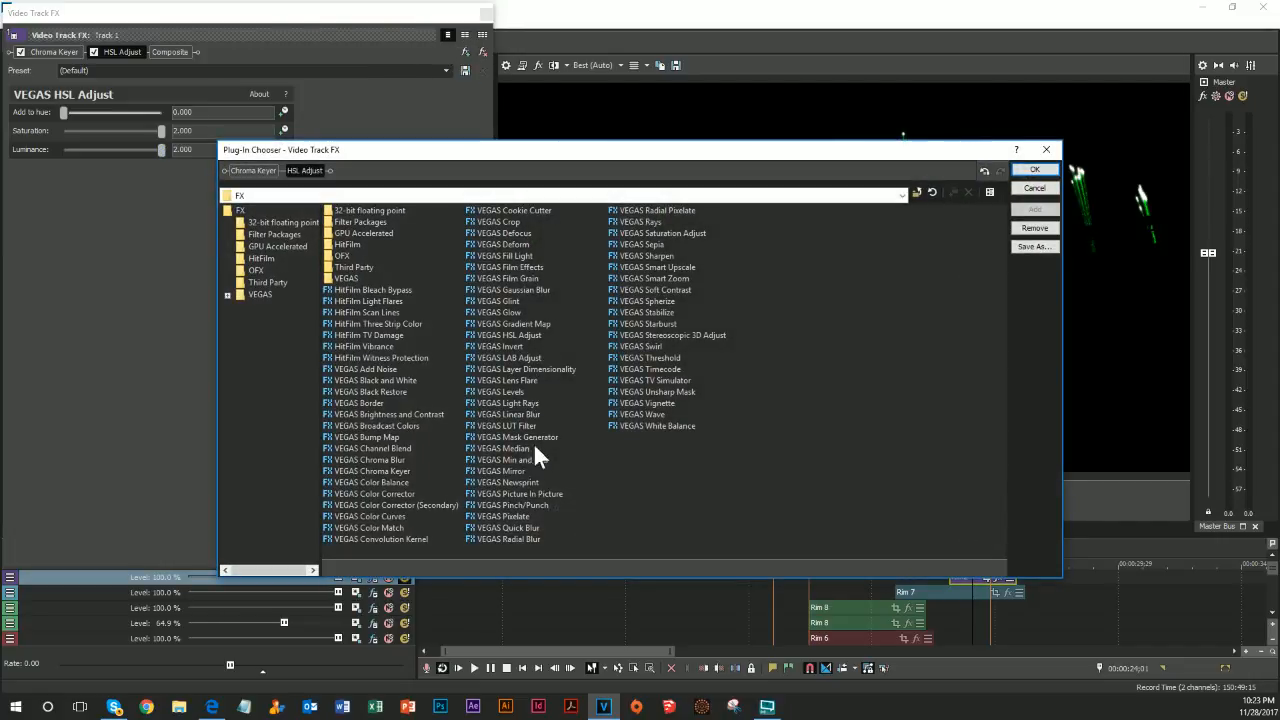
{"action": "left_click", "coordinate": [396, 474]}
{"action": "left_click", "coordinate": [1026, 210]}
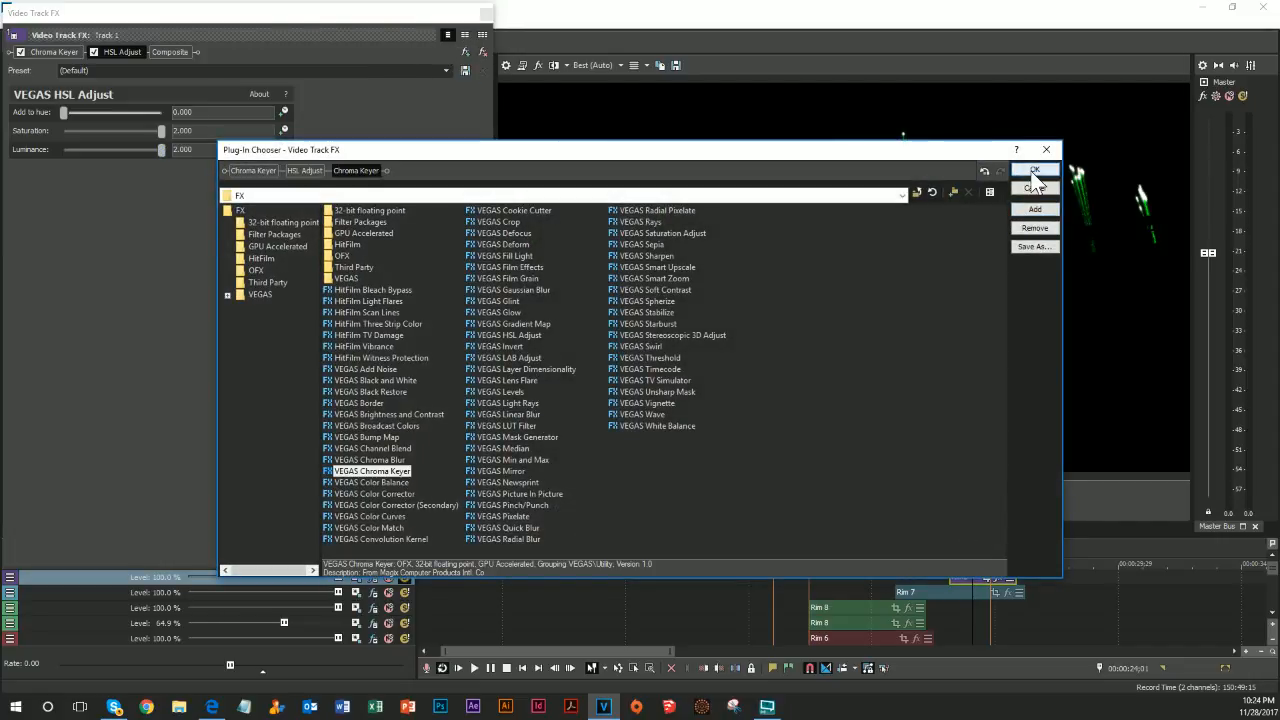
{"action": "left_click", "coordinate": [1032, 172]}
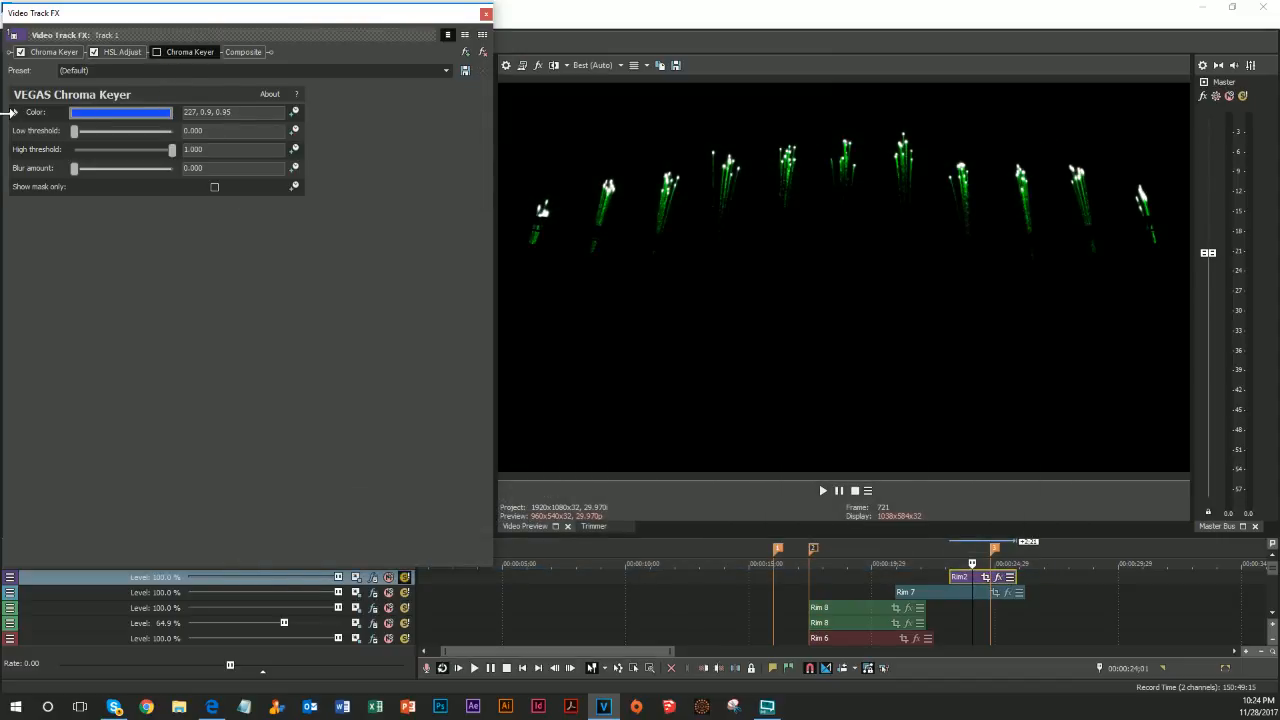
{"action": "left_click", "coordinate": [242, 133]}
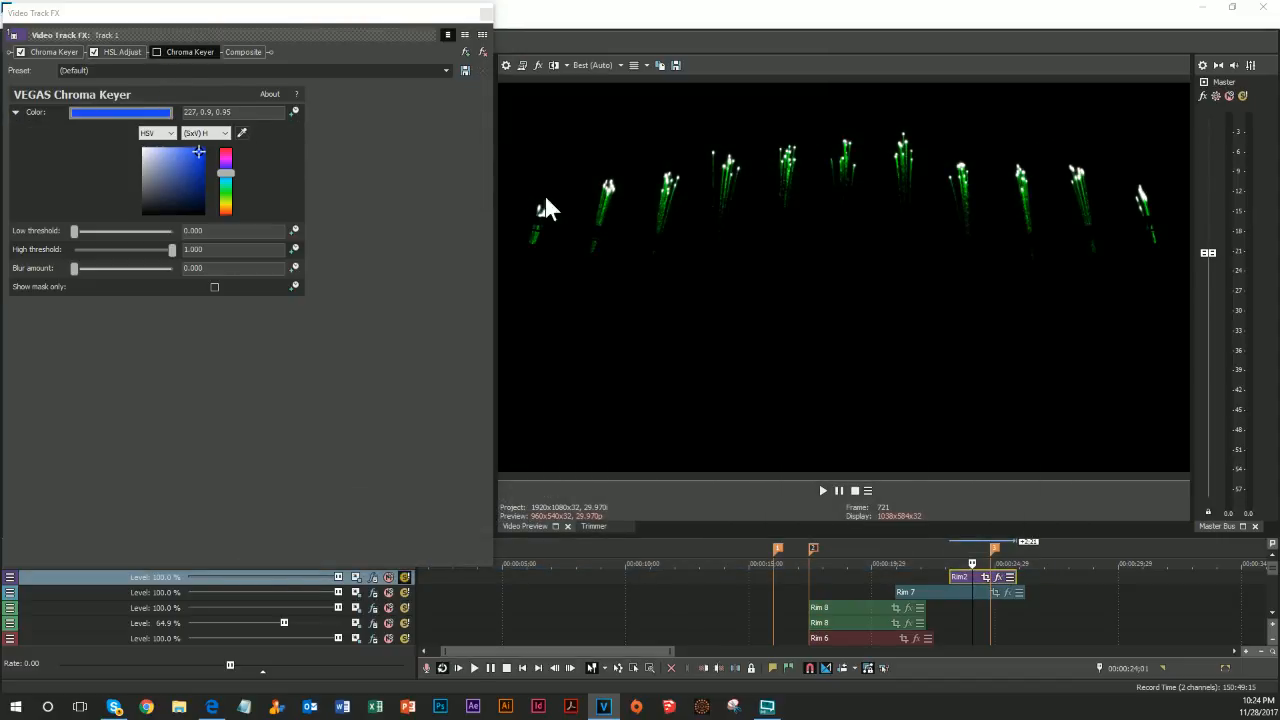
{"action": "left_click", "coordinate": [670, 178]}
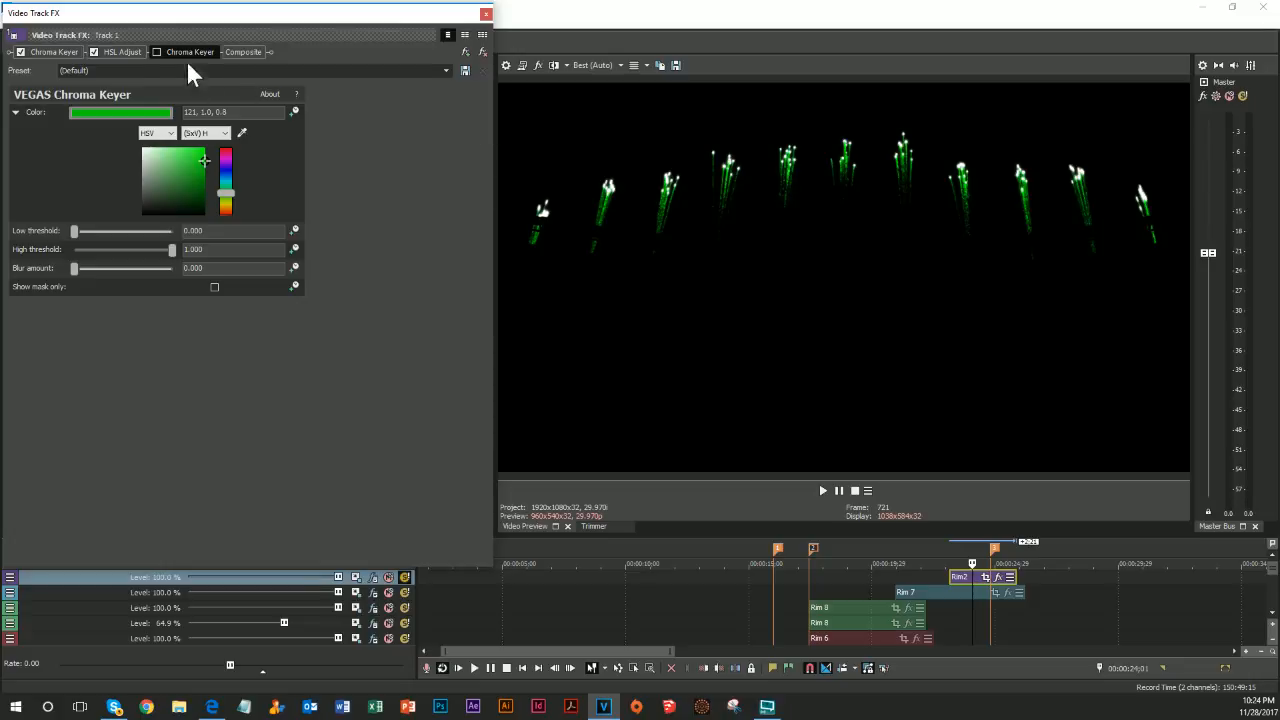
{"action": "left_click", "coordinate": [156, 52]}
Raise the second Chroma Keyer's low threshold to 1.000 while viewing the mask, and turn the mask view off again
{"action": "left_click", "coordinate": [214, 288]}
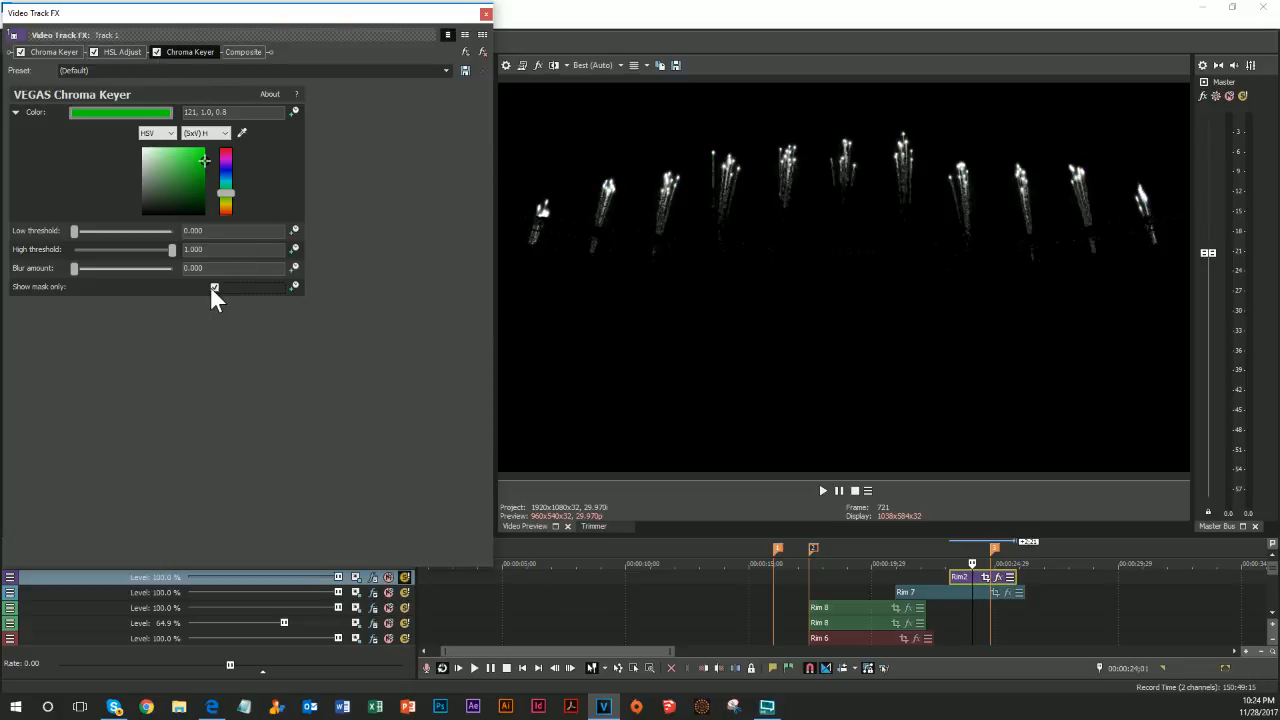
{"action": "left_click_drag", "start_coordinate": [88, 232], "coordinate": [180, 250]}
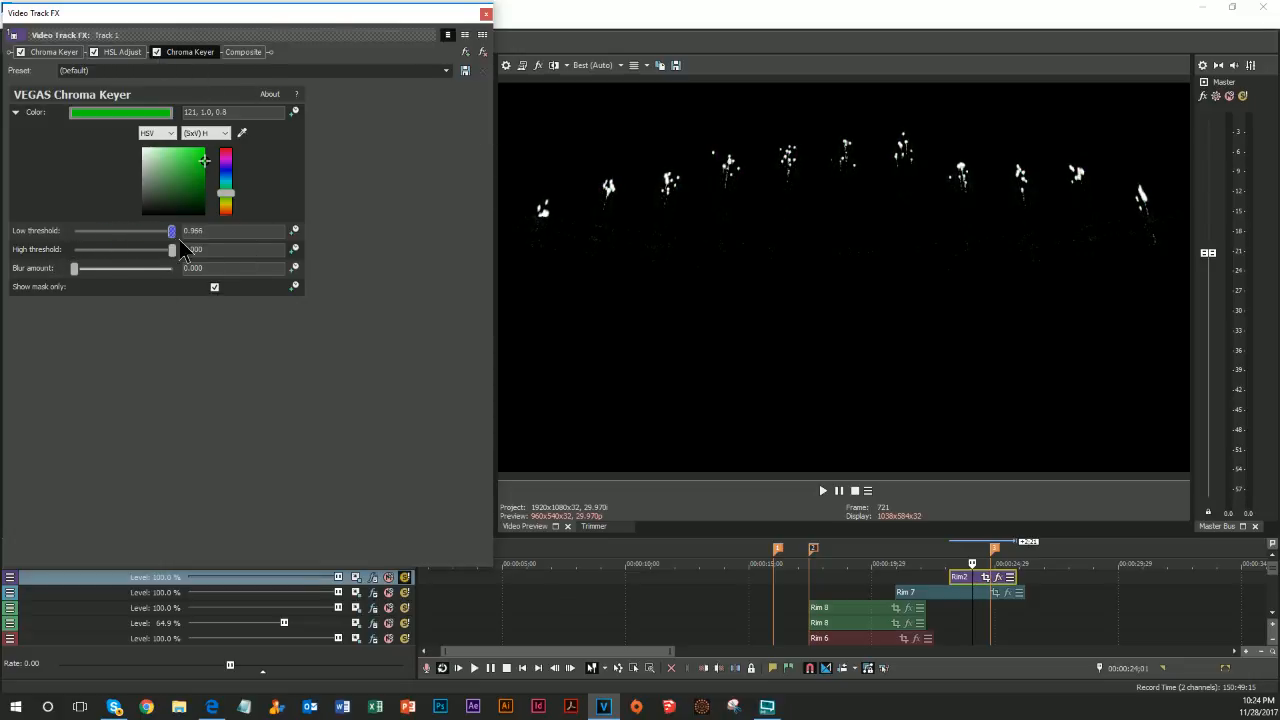
{"action": "left_click", "coordinate": [214, 287]}
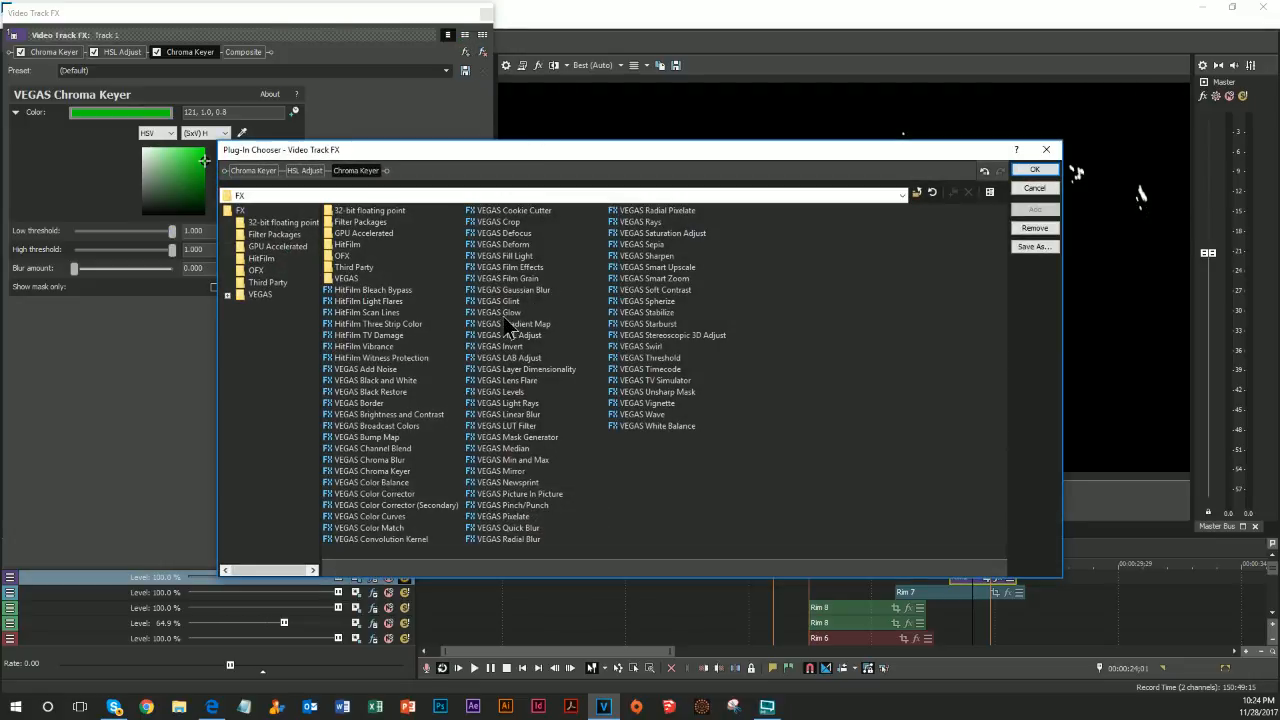
Add a VEGAS Glow to the Rim2 track and unsolo the track to show it over the stadium
{"action": "left_click", "coordinate": [498, 312]}
{"action": "left_click", "coordinate": [1022, 210]}
{"action": "left_click", "coordinate": [1030, 172]}
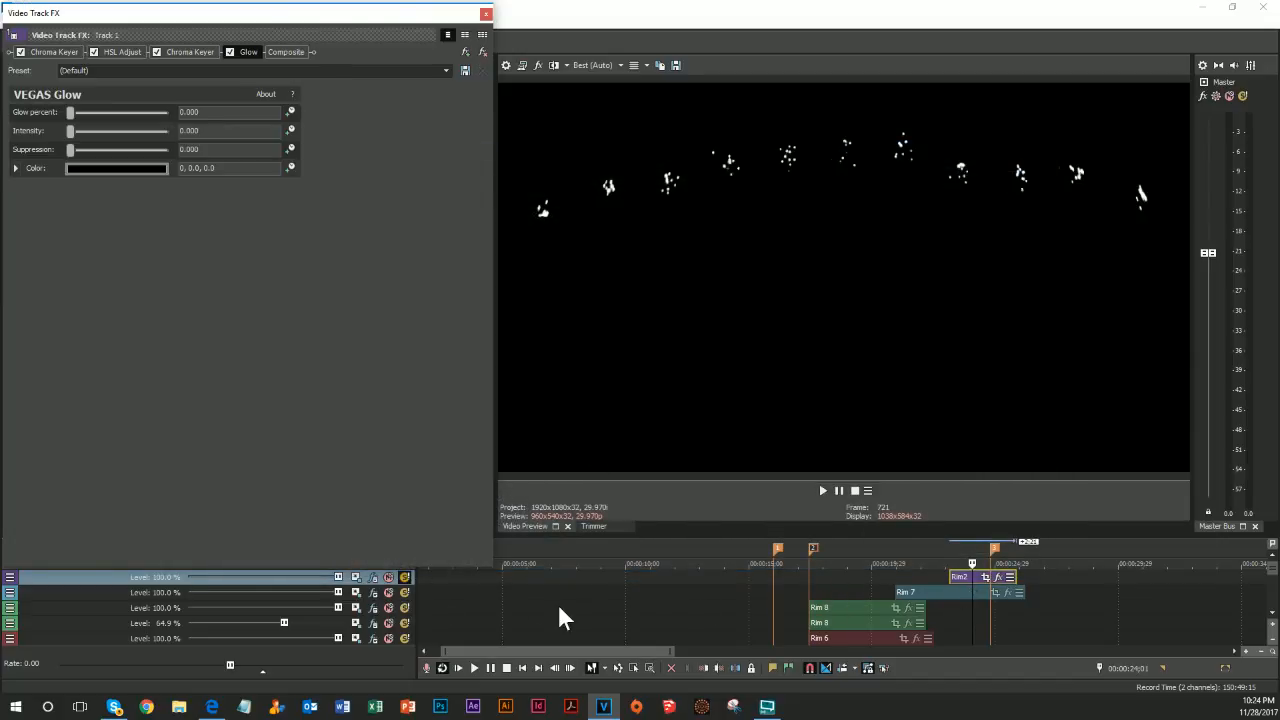
{"action": "left_click", "coordinate": [405, 577]}
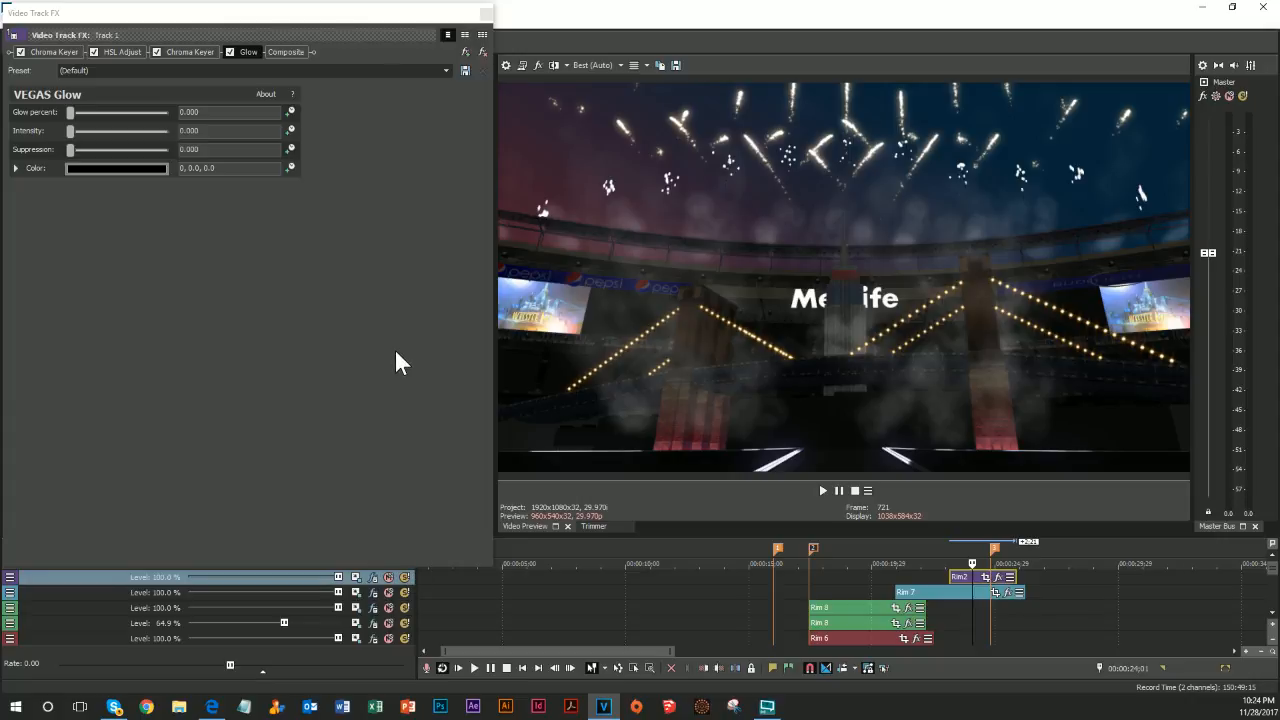
Set the Rim2 track's Glow to a white color with intensity 1.361 and glow percent 0.014
{"action": "left_click", "coordinate": [16, 168]}
{"action": "left_click", "coordinate": [138, 204]}
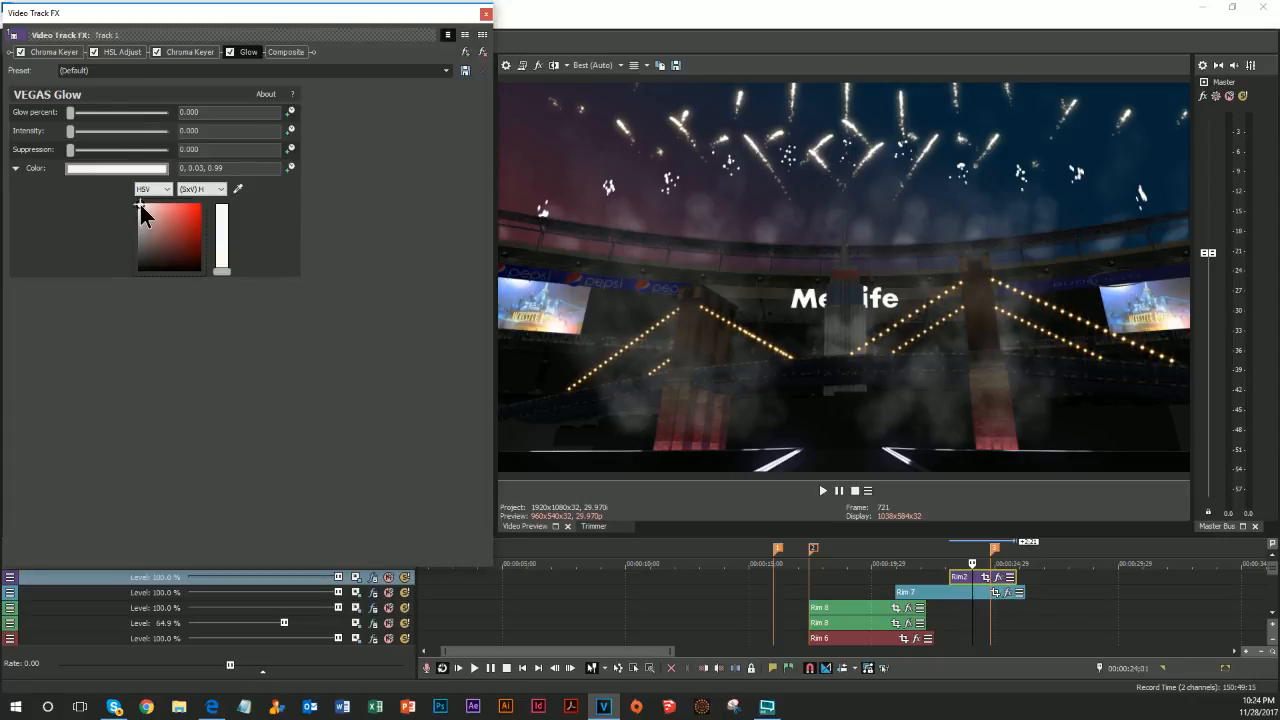
{"action": "left_click_drag", "start_coordinate": [71, 131], "coordinate": [77, 132]}
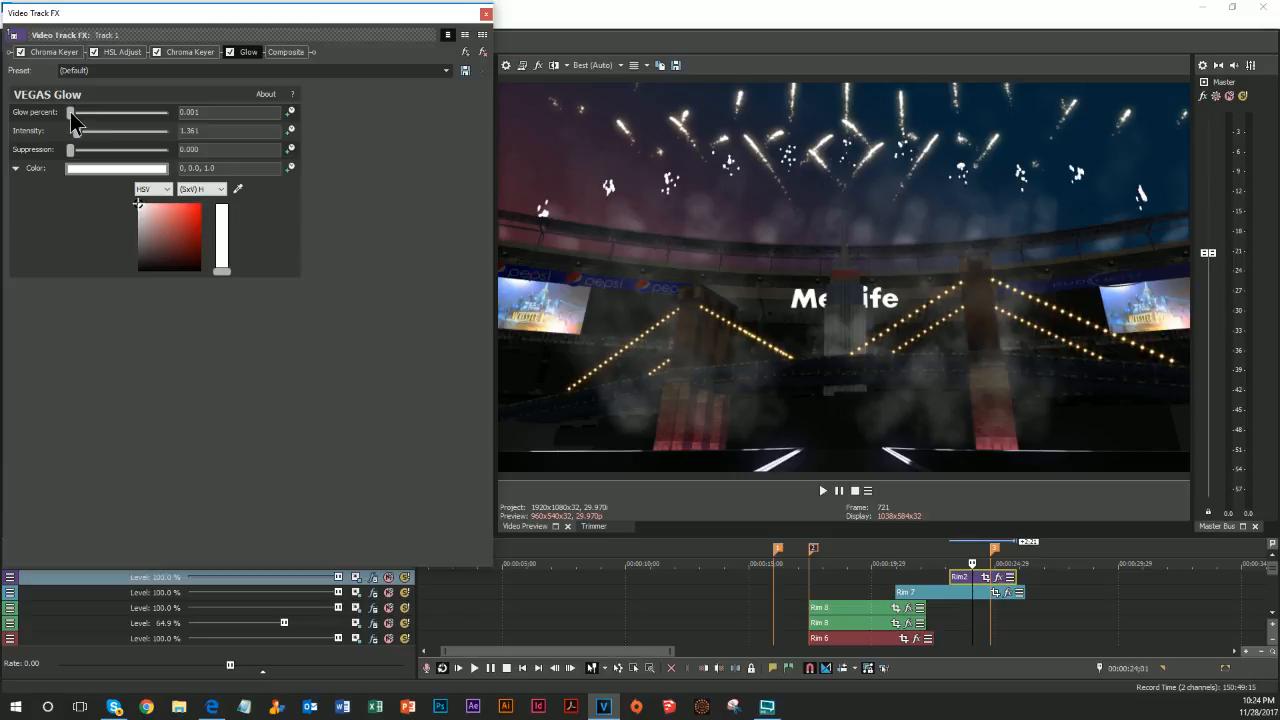
{"action": "left_click_drag", "start_coordinate": [70, 112], "coordinate": [72, 112]}
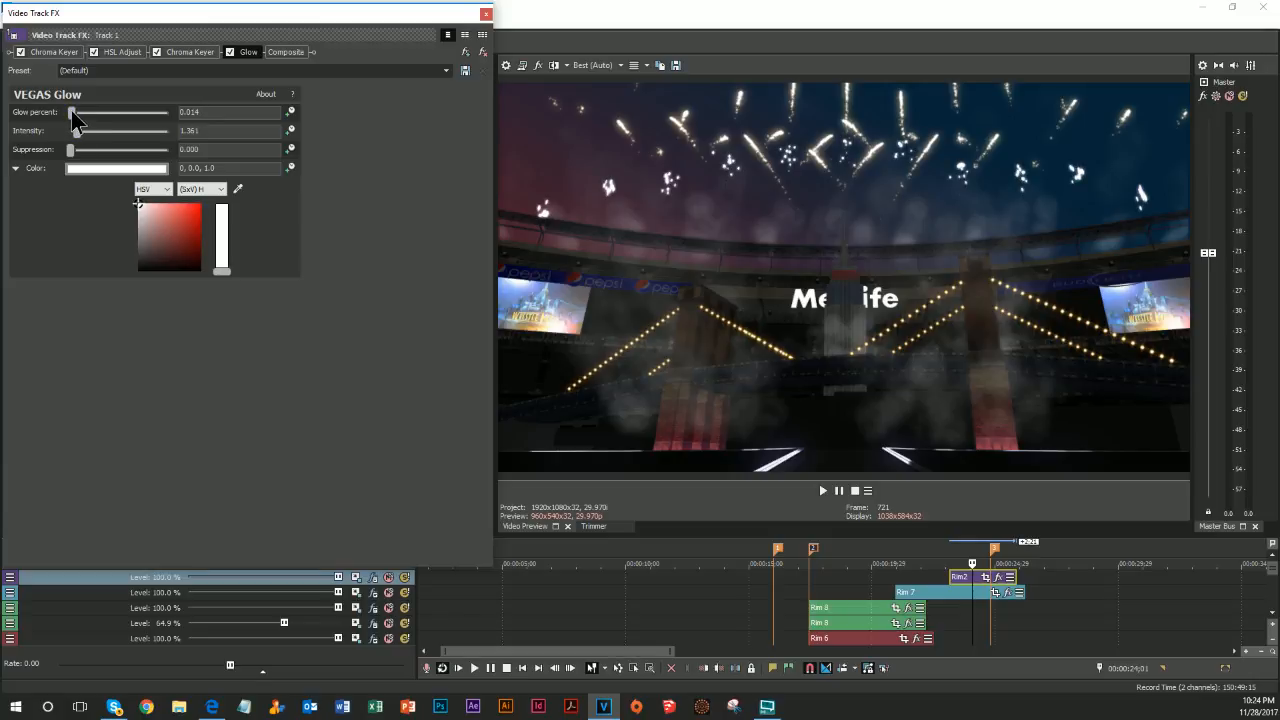
Add a second VEGAS Glow to the Rim2 track in white with intensity 1.361 and glow percent 0.054
{"action": "left_click", "coordinate": [465, 52]}
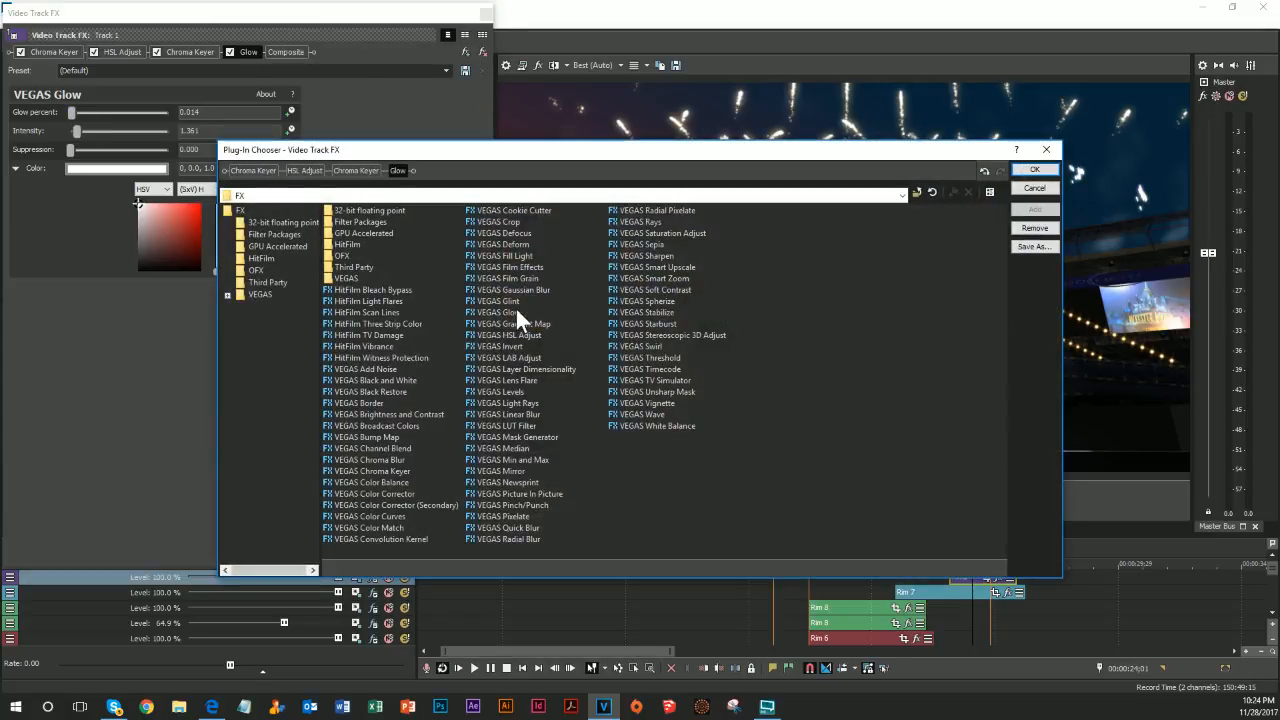
{"action": "left_click", "coordinate": [1035, 208]}
{"action": "left_click", "coordinate": [1035, 169]}
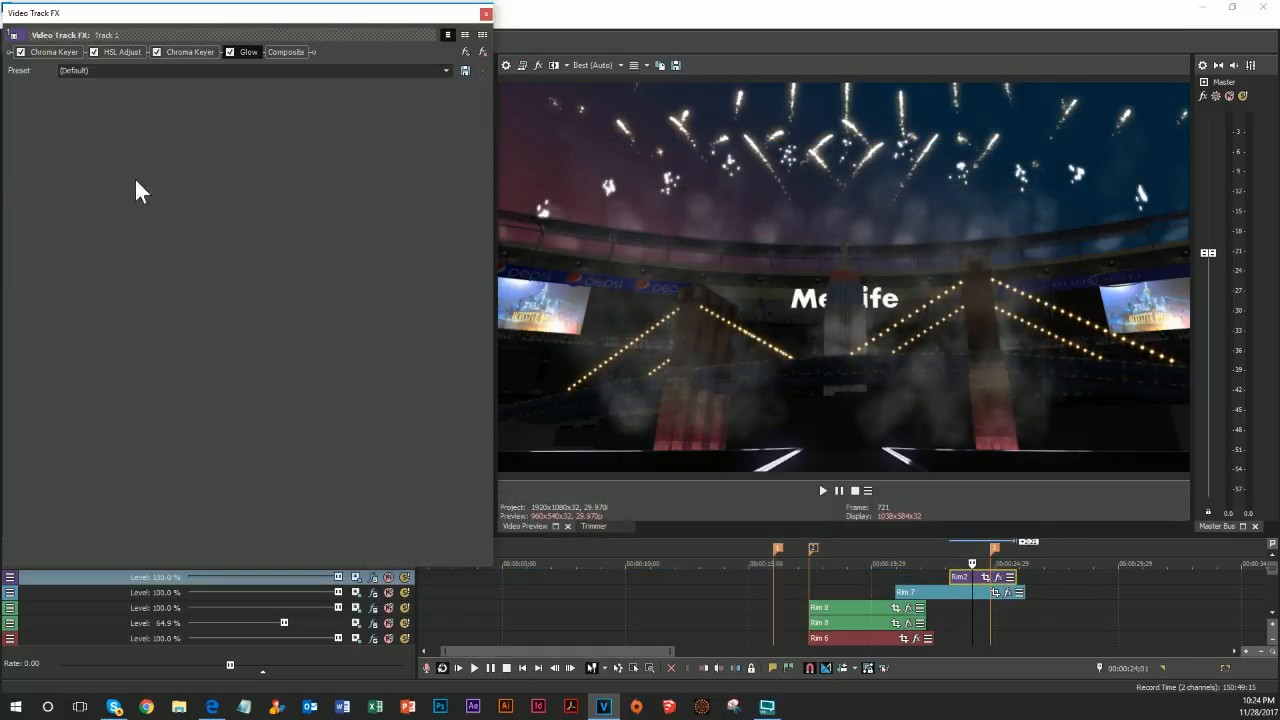
{"action": "left_click_drag", "start_coordinate": [139, 268], "coordinate": [117, 177]}
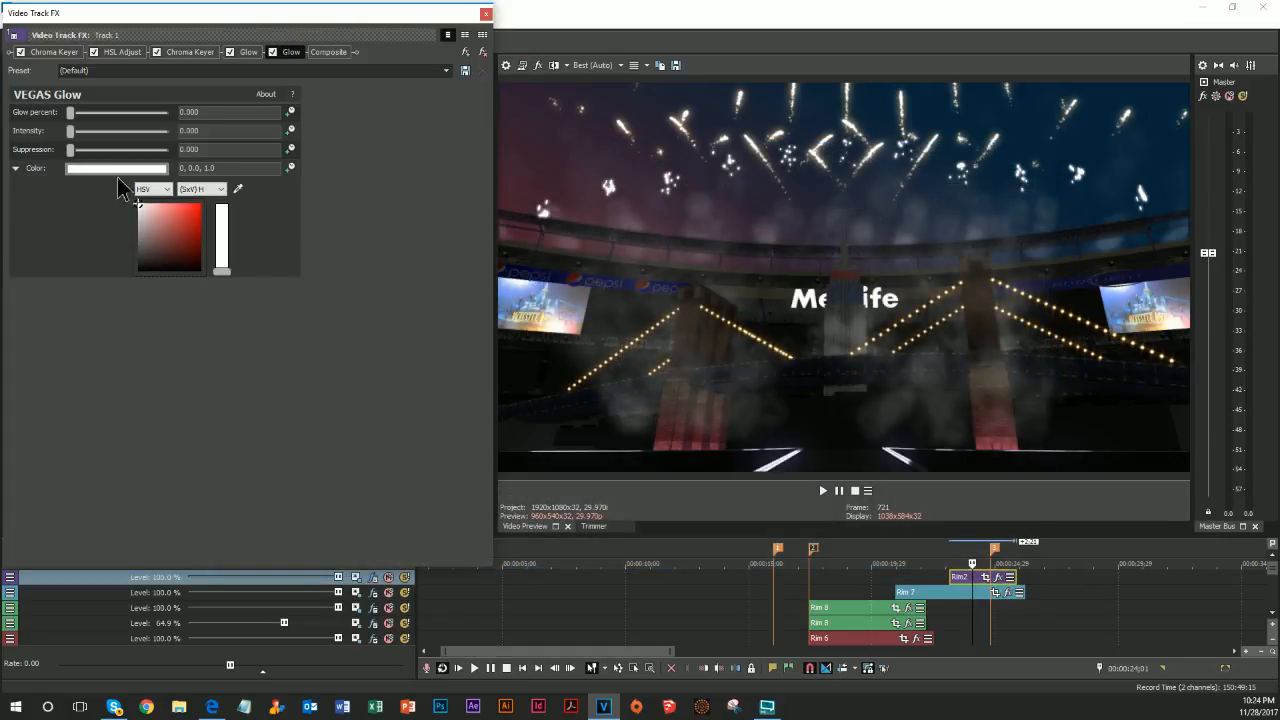
{"action": "left_click_drag", "start_coordinate": [73, 131], "coordinate": [78, 120]}
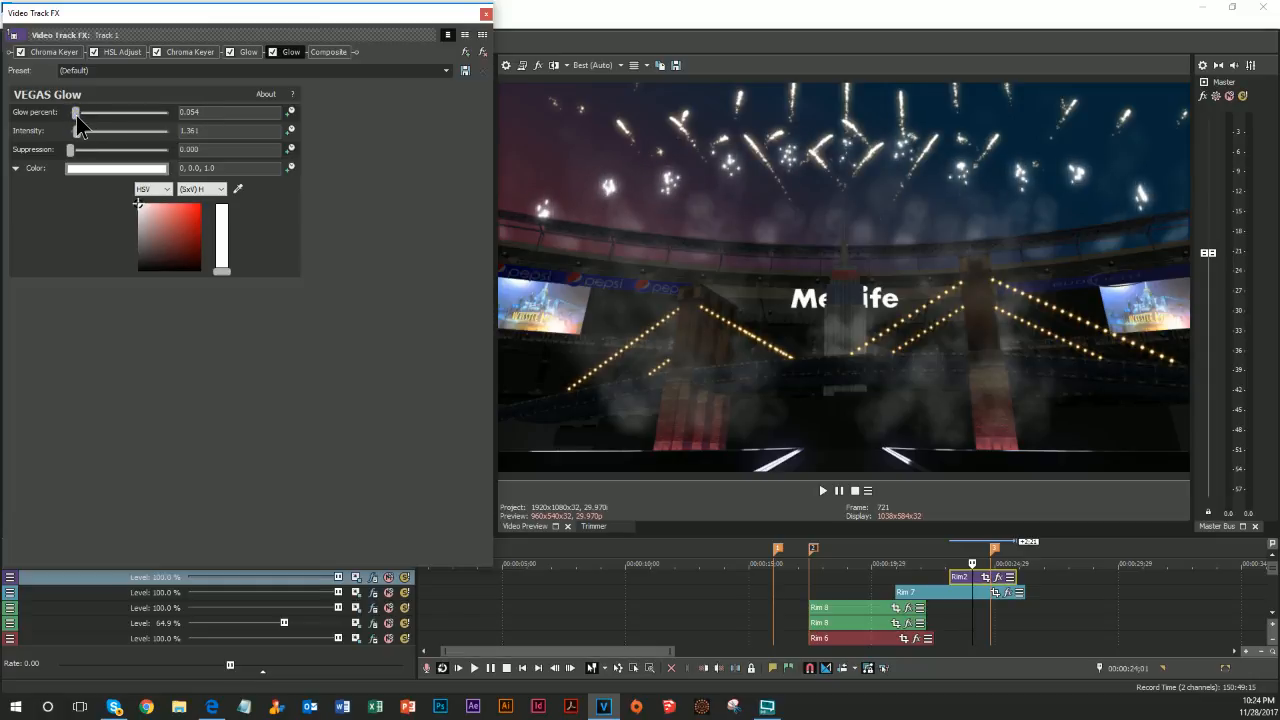
Add a third VEGAS Glow to the Rim2 track in white with intensity 1.633 and glow percent 0.245
{"action": "left_click", "coordinate": [467, 54]}
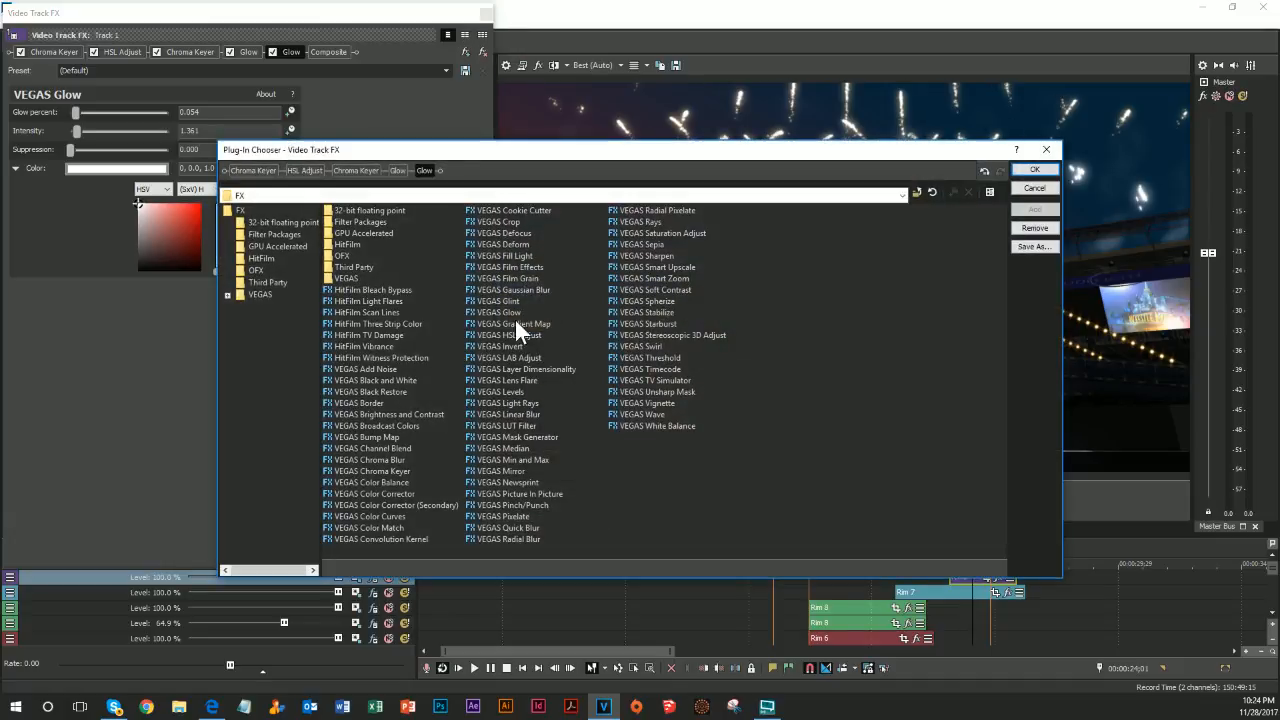
{"action": "left_click", "coordinate": [1034, 170]}
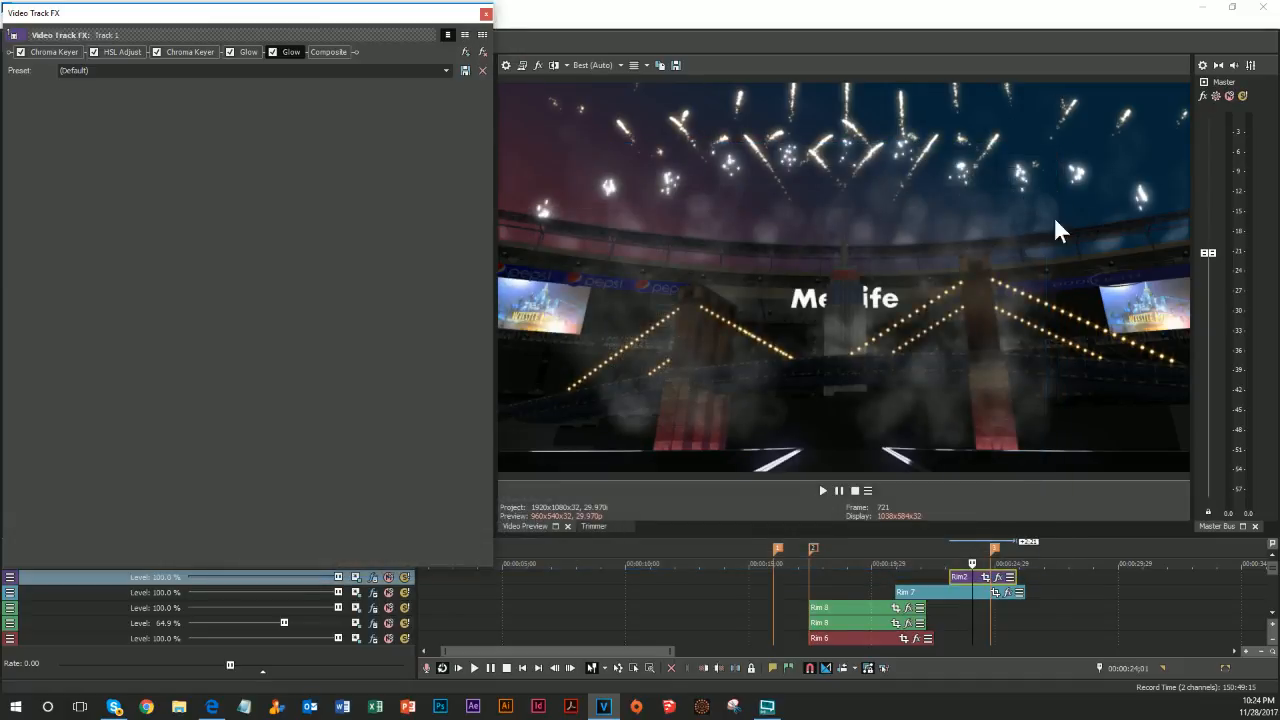
{"action": "left_click", "coordinate": [16, 168]}
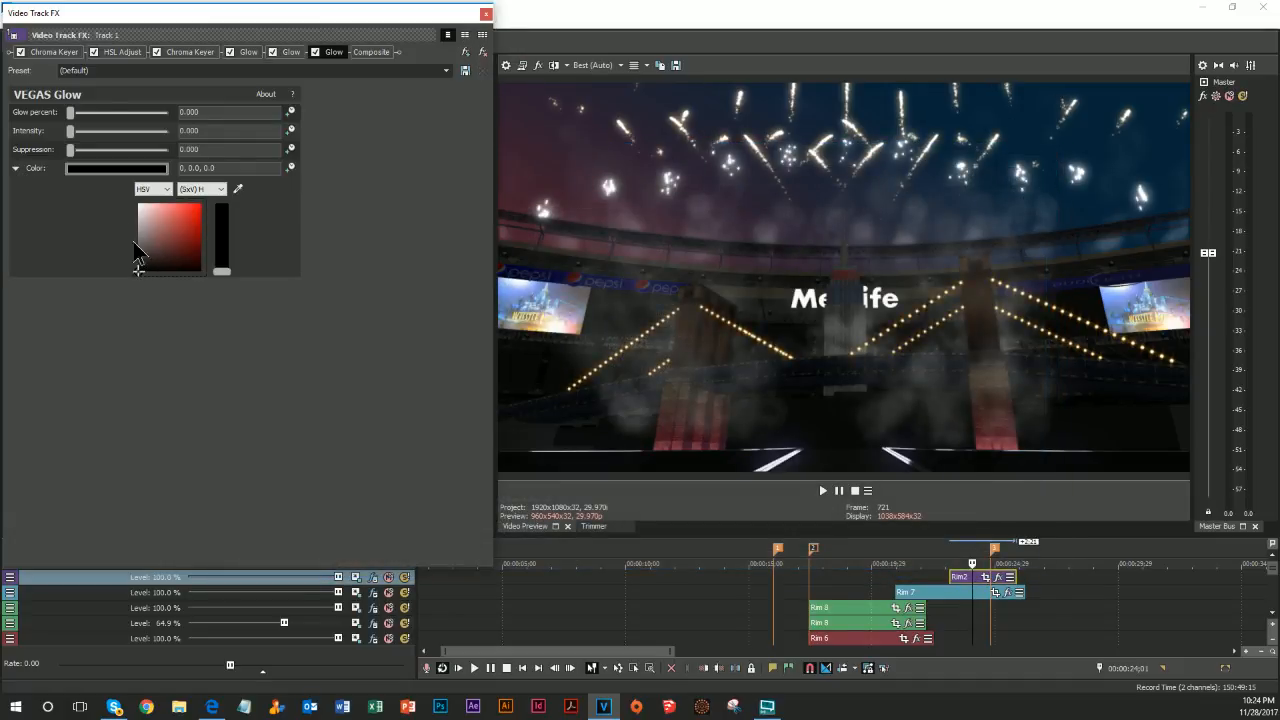
{"action": "left_click_drag", "start_coordinate": [134, 257], "coordinate": [106, 180]}
{"action": "left_click_drag", "start_coordinate": [69, 131], "coordinate": [97, 115]}
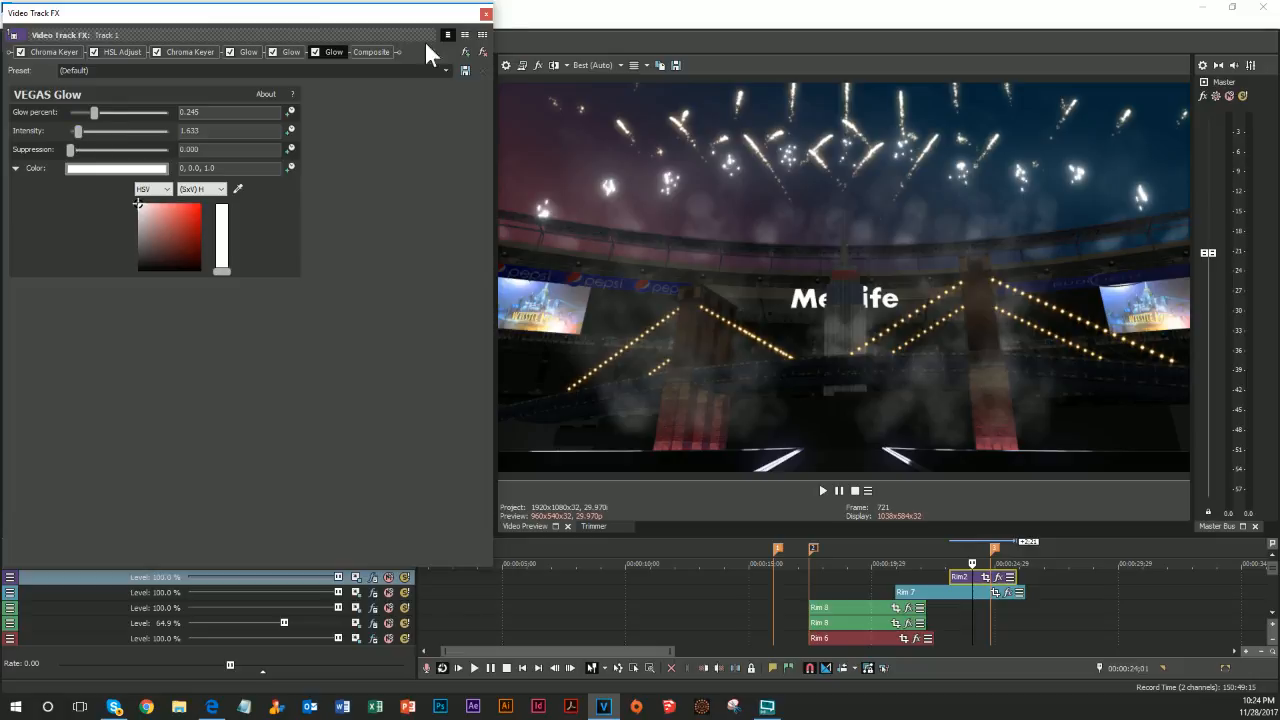
Add a VEGAS Color Balance to the Rim2 track and raise the midtones' red to 0.360
{"action": "left_click", "coordinate": [466, 53]}
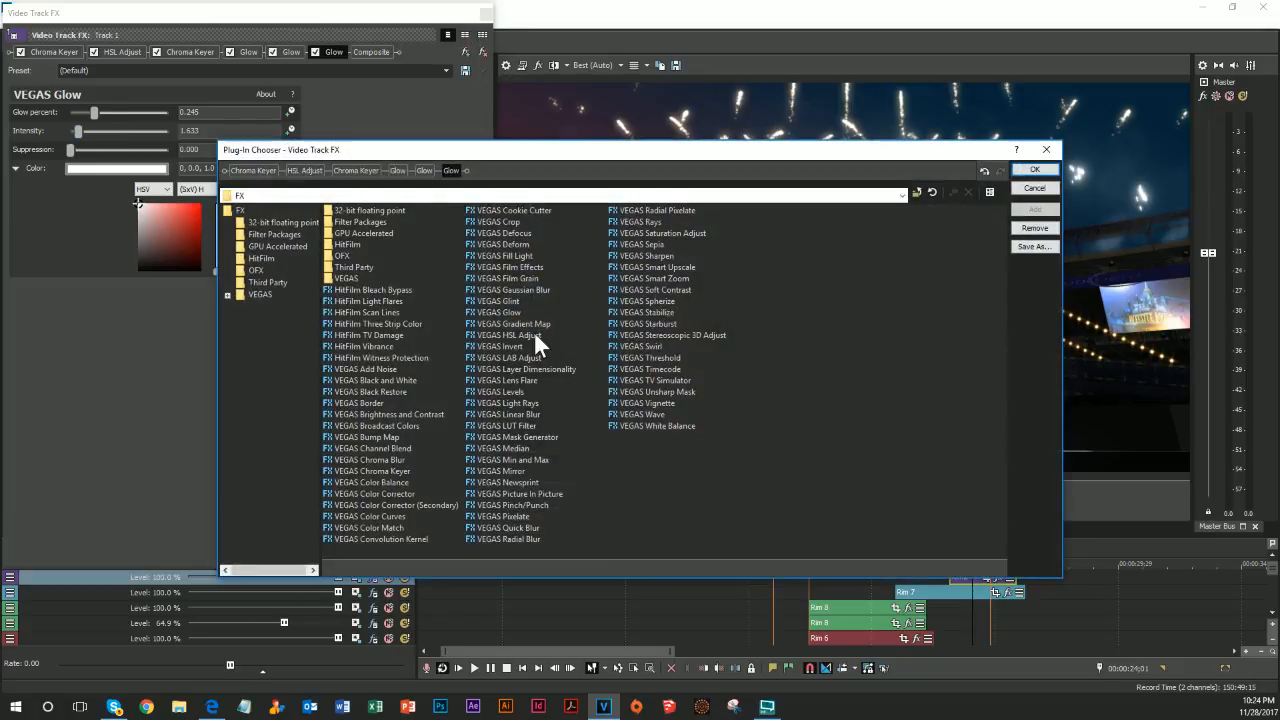
{"action": "double_click", "coordinate": [401, 481]}
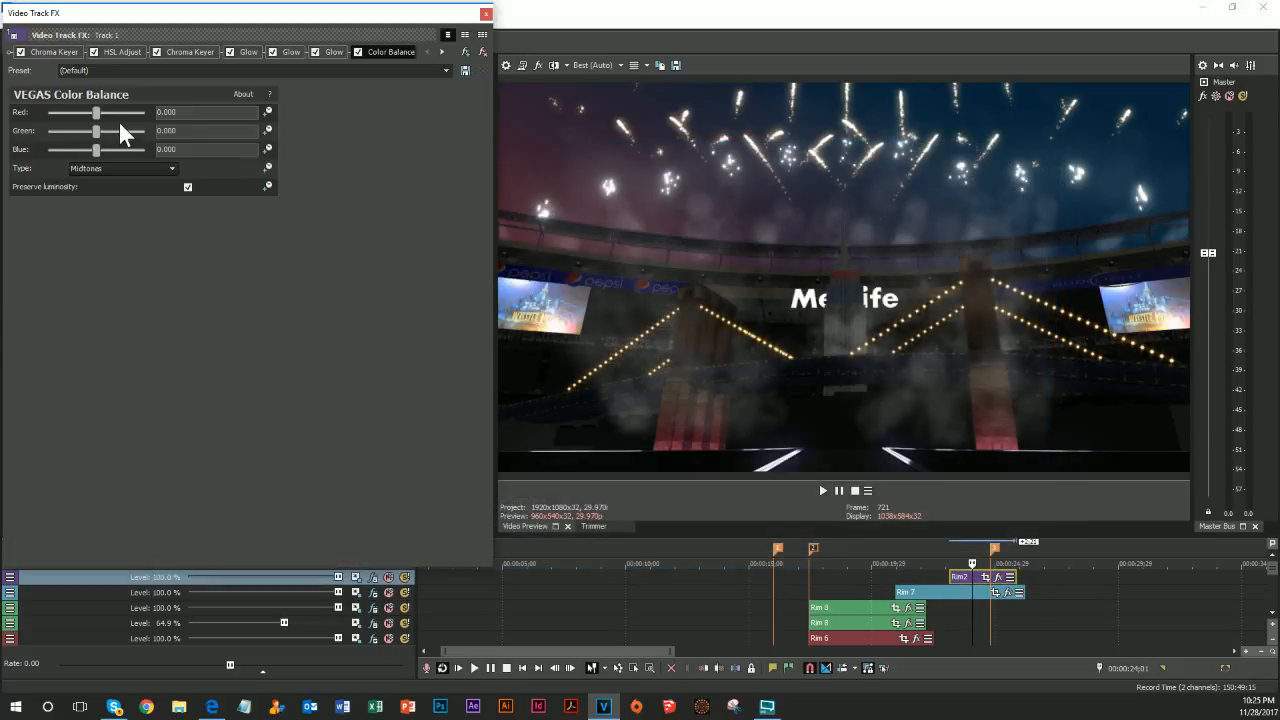
{"action": "left_click_drag", "start_coordinate": [137, 114], "coordinate": [144, 114]}
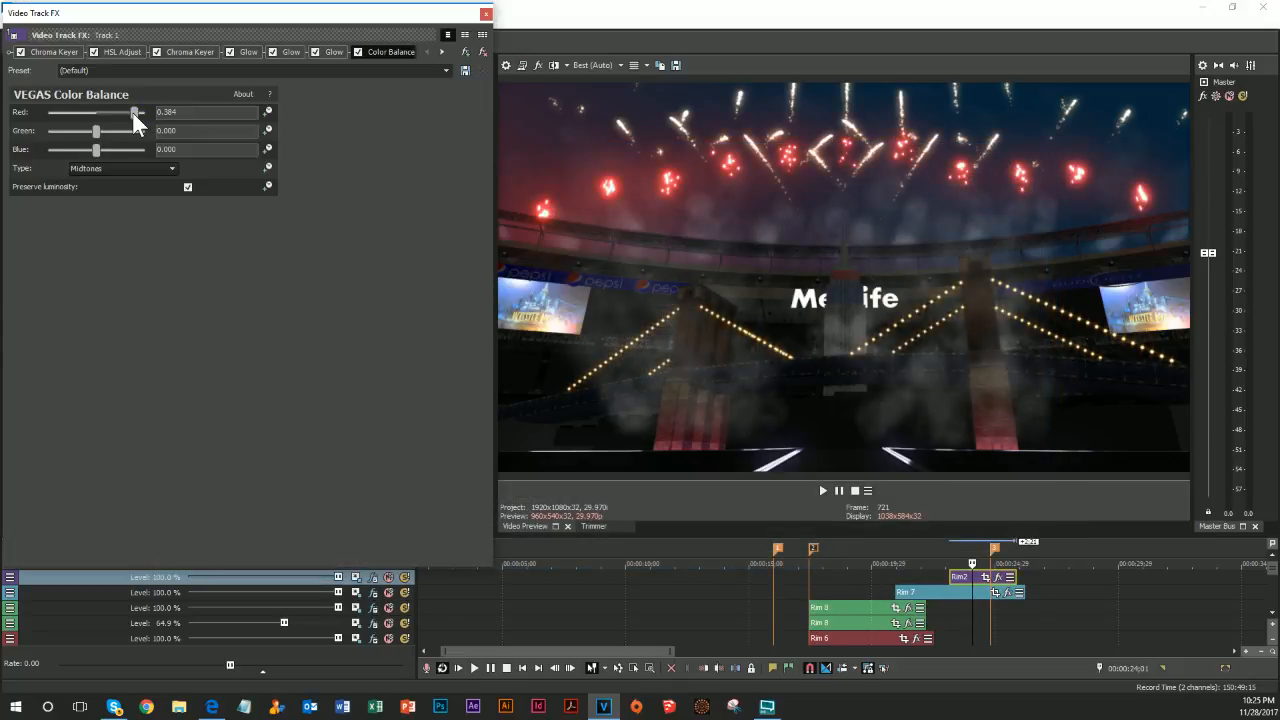
{"action": "left_click_drag", "start_coordinate": [120, 118], "coordinate": [130, 114]}
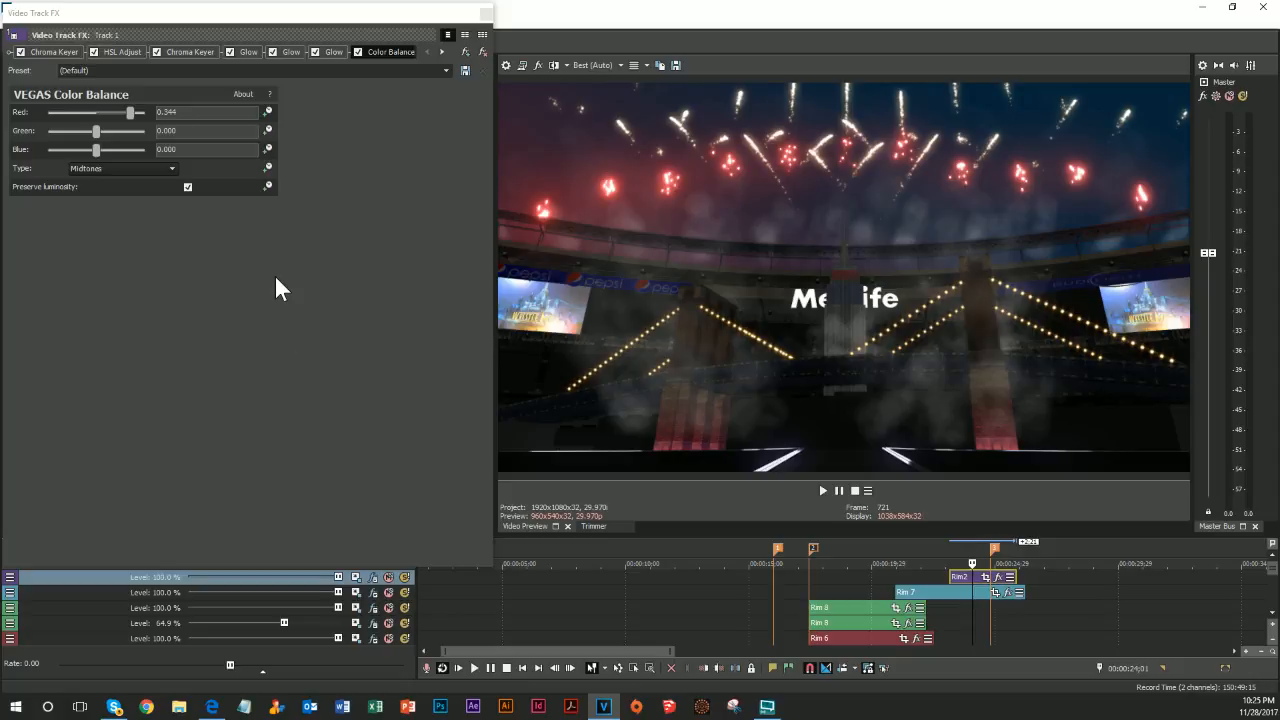
{"action": "left_click_drag", "start_coordinate": [127, 112], "coordinate": [132, 113]}
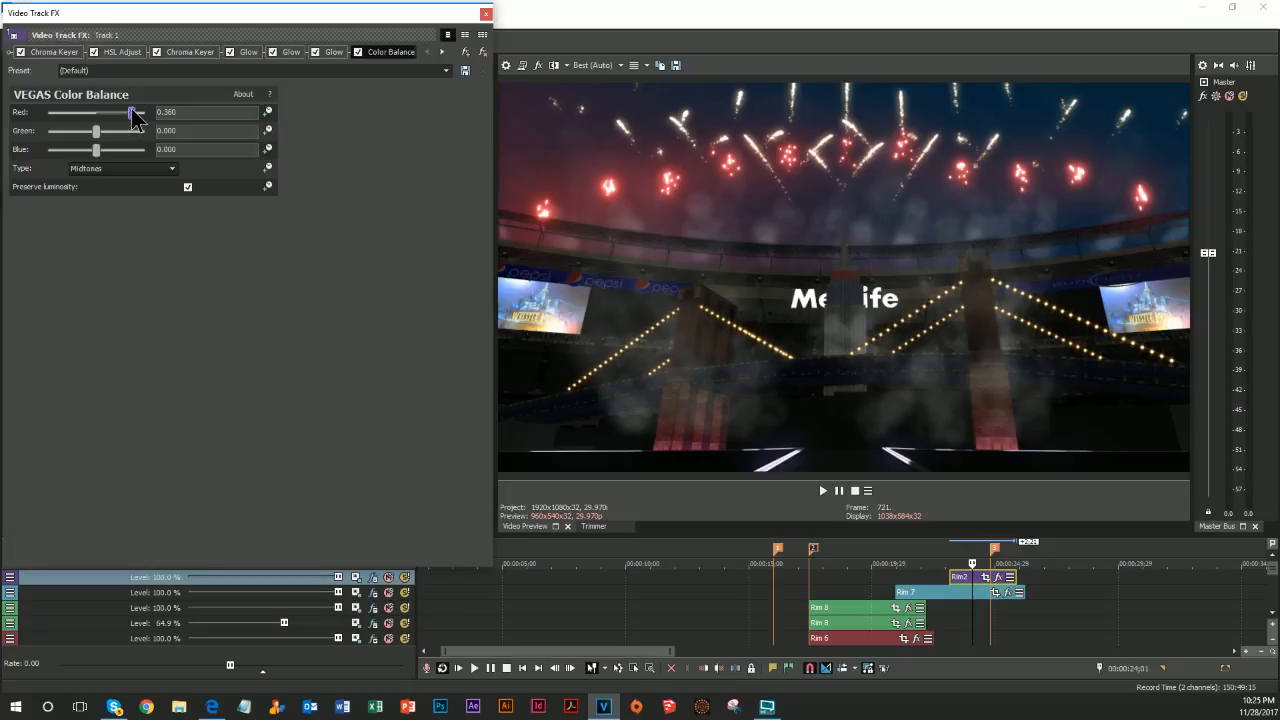
Duplicate the Rim2 track and mute the upper of the two copies
{"action": "left_click", "coordinate": [485, 14]}
{"action": "right_click", "coordinate": [161, 578]}
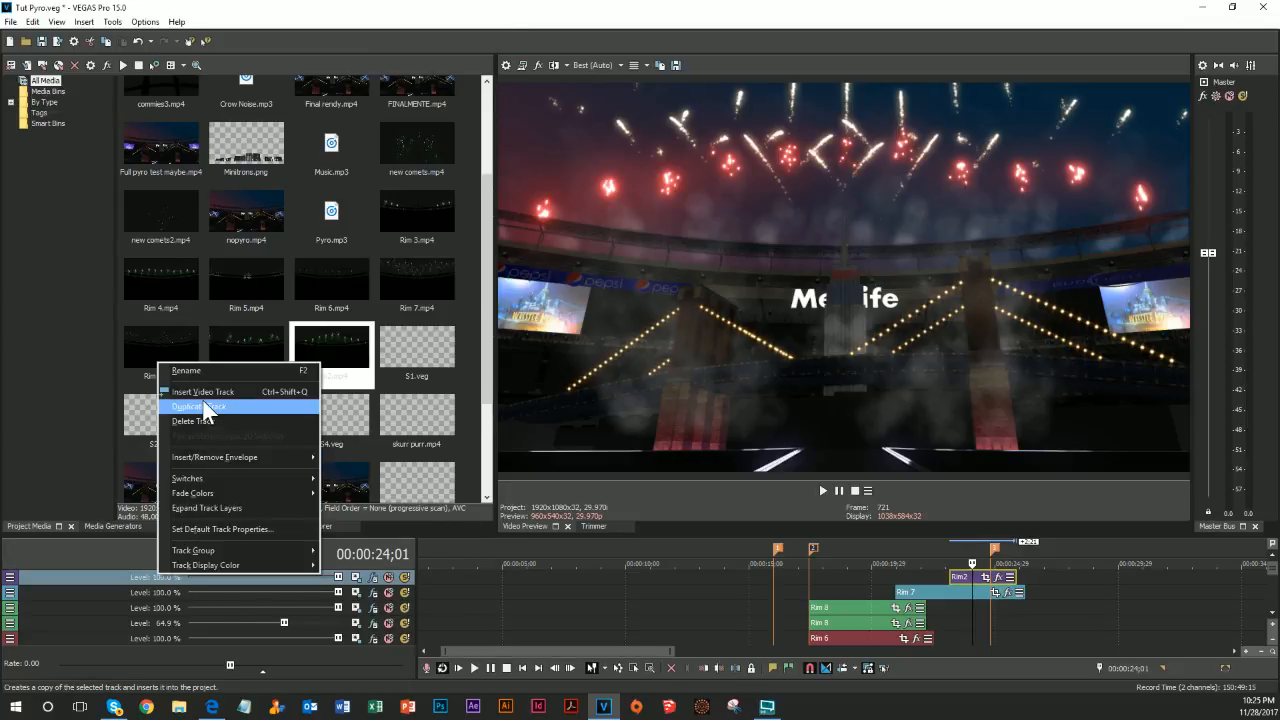
{"action": "left_click", "coordinate": [206, 404]}
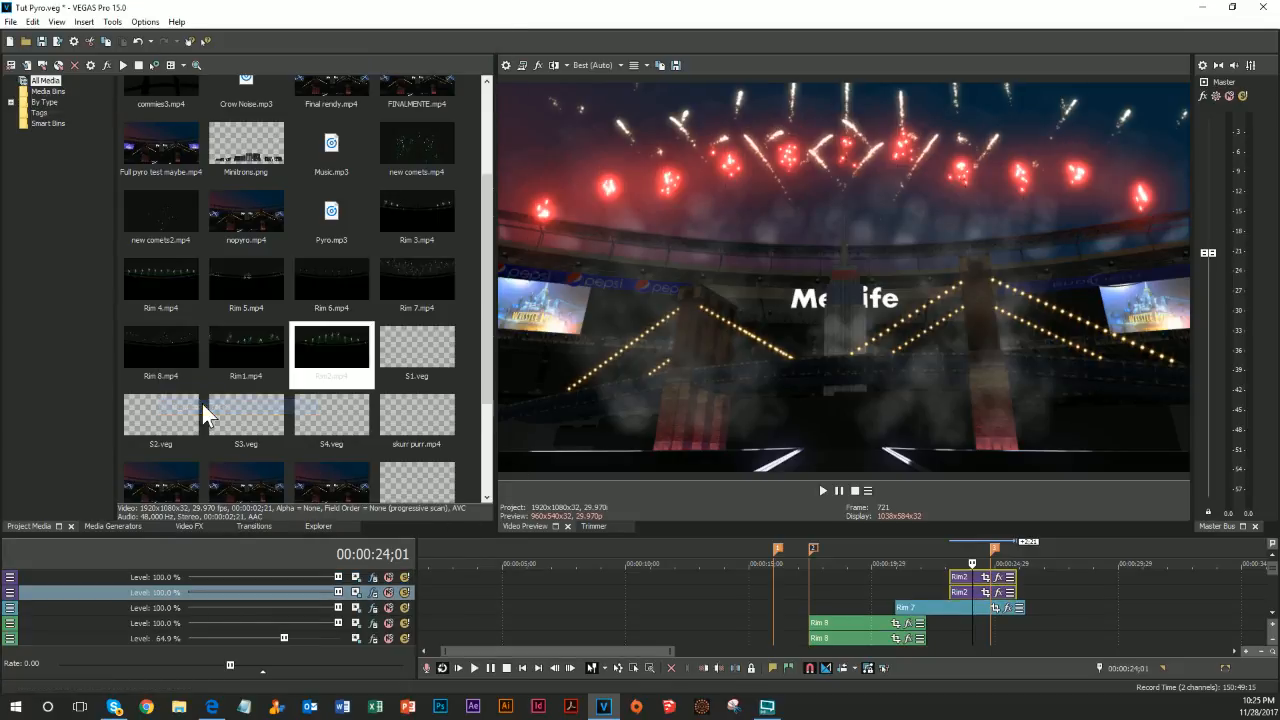
{"action": "left_click", "coordinate": [389, 577]}
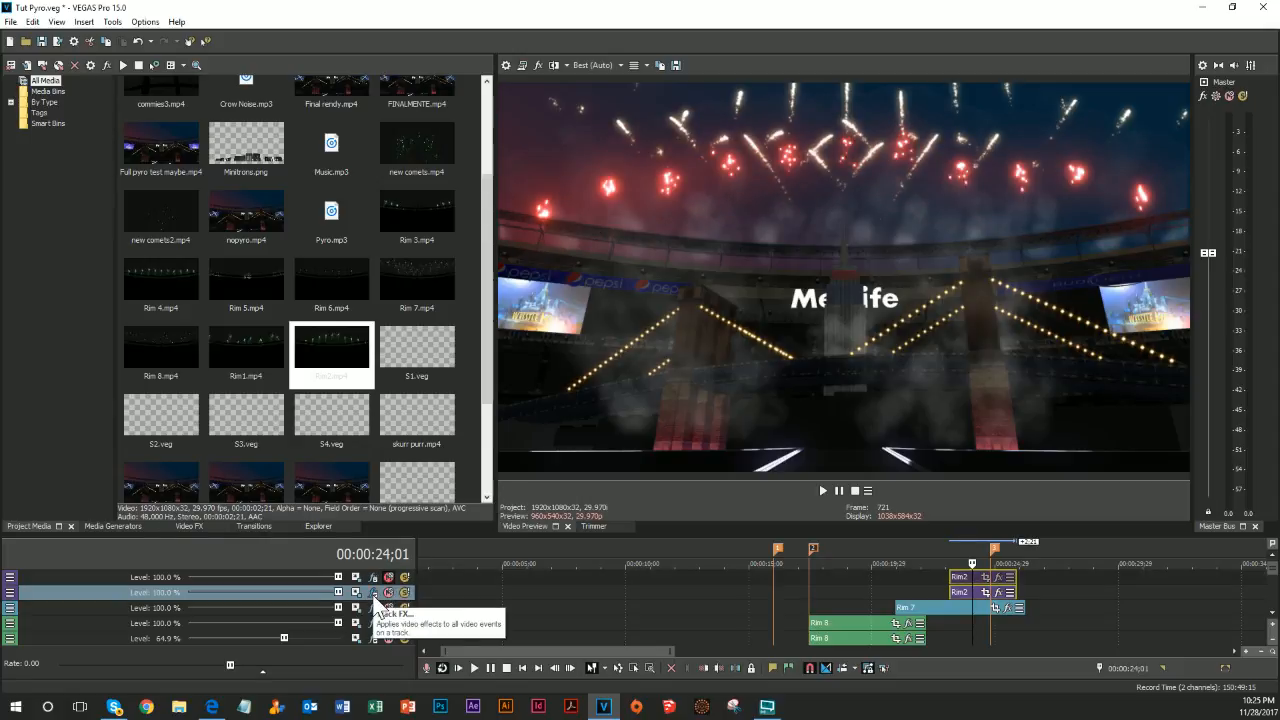
Remove every effect except the first Chroma Keyer from the lower Rim2 track
{"action": "left_click", "coordinate": [374, 596]}
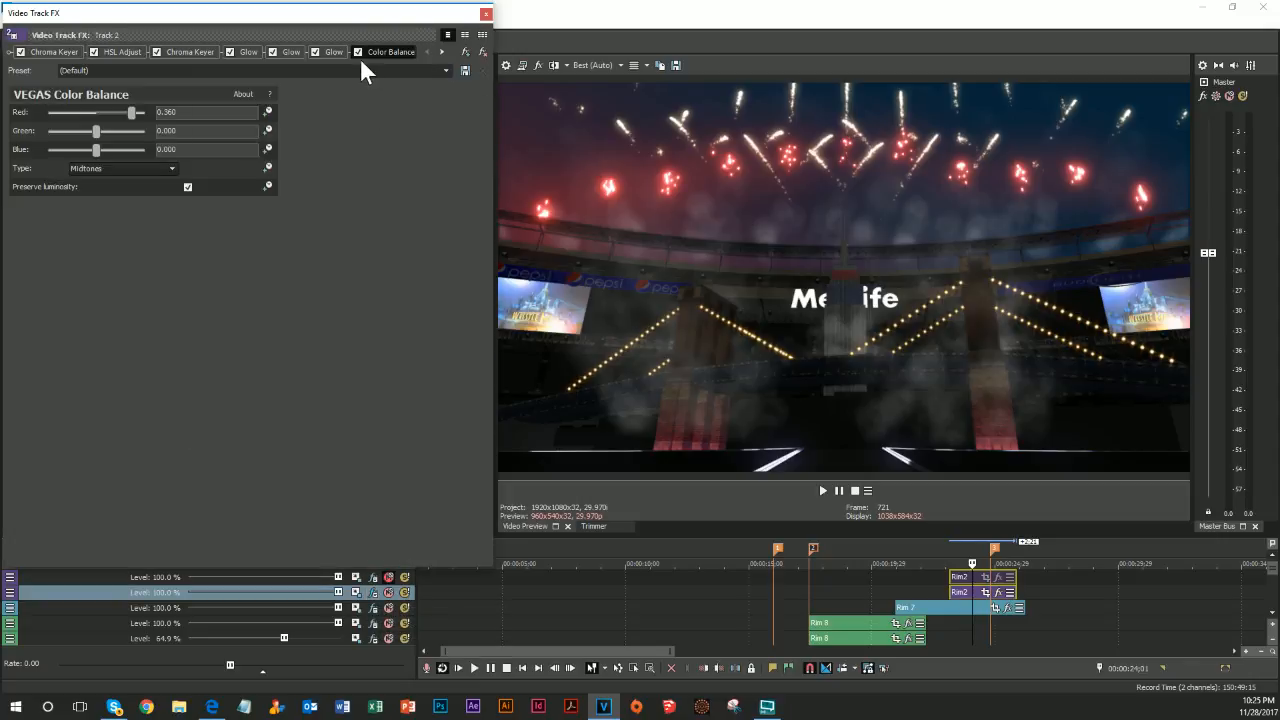
{"action": "left_click", "coordinate": [483, 54]}
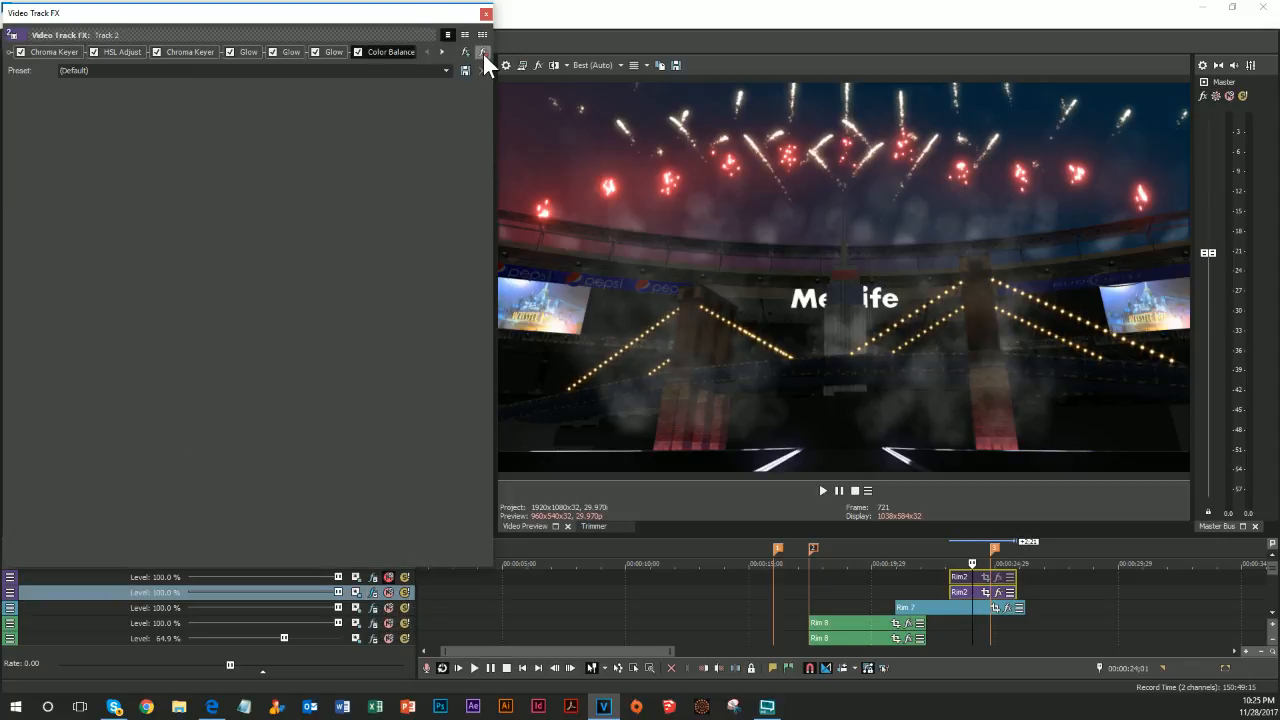
{"action": "left_click", "coordinate": [483, 54]}
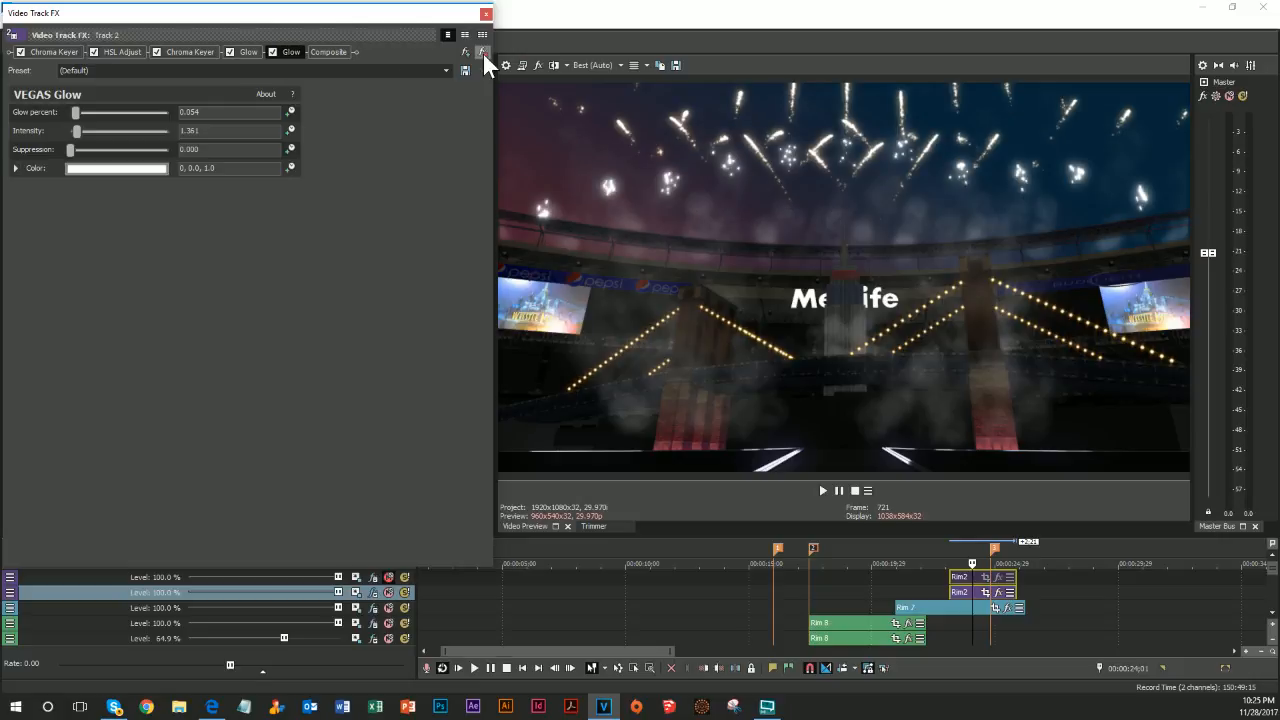
{"action": "left_click", "coordinate": [483, 54]}
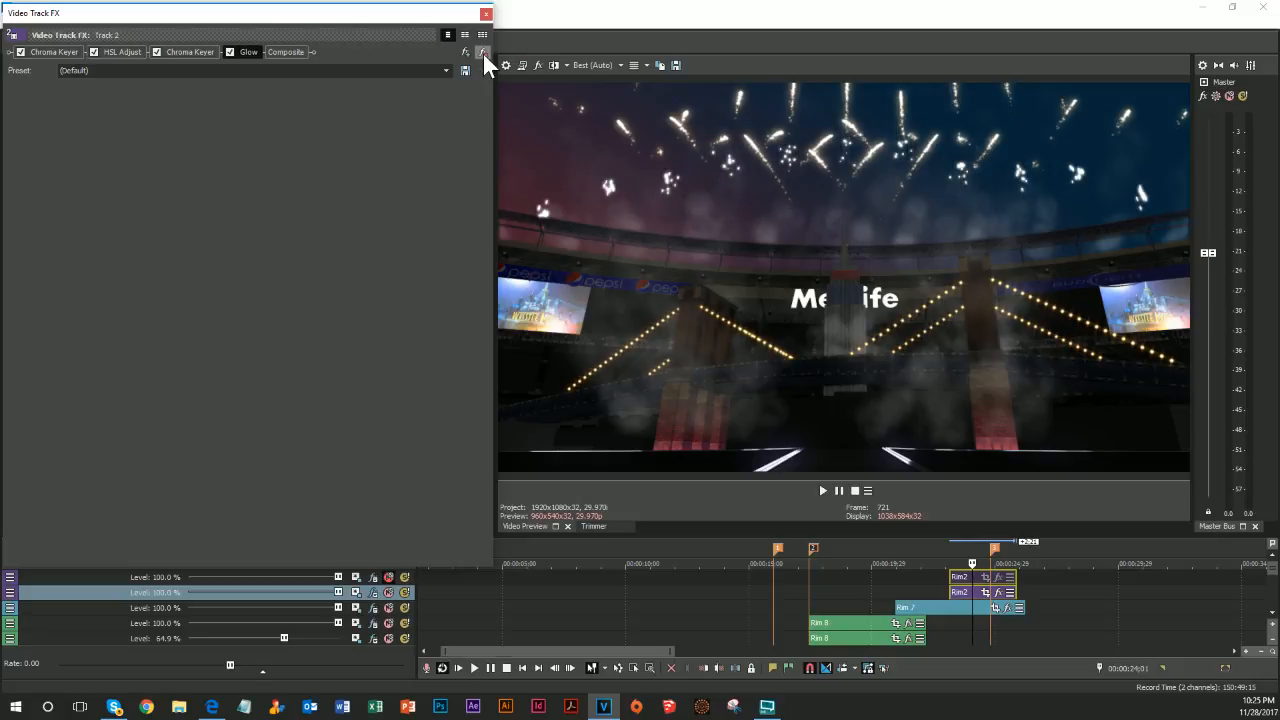
{"action": "left_click", "coordinate": [483, 54]}
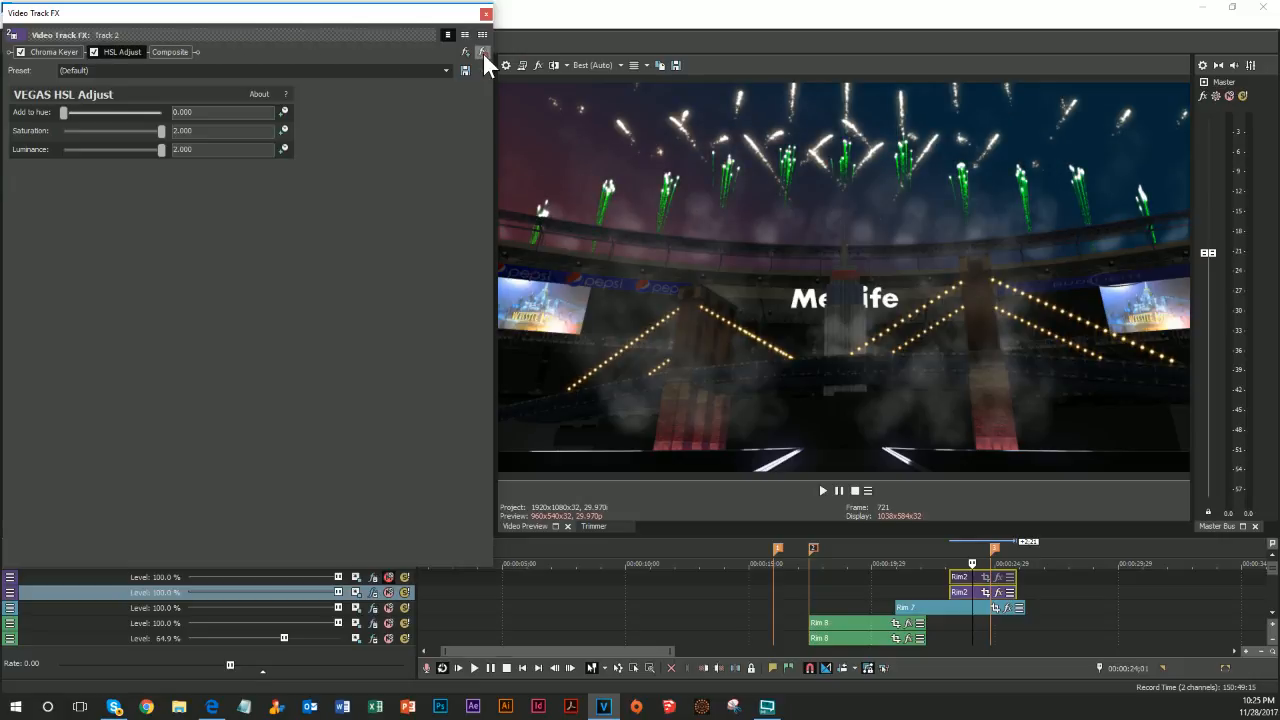
{"action": "left_click", "coordinate": [483, 54]}
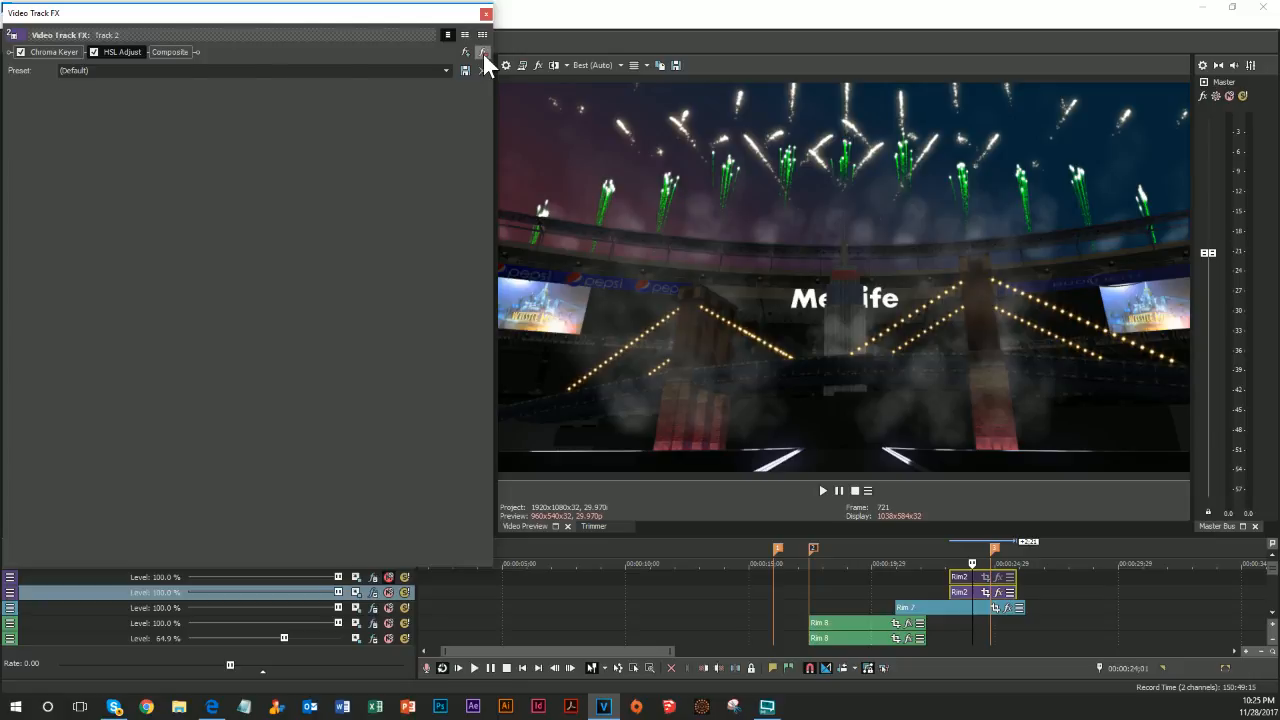
Set the lower Rim2 track's Chroma Keyer to show the mask only with a blur amount of 0.011
{"action": "left_click", "coordinate": [44, 52]}
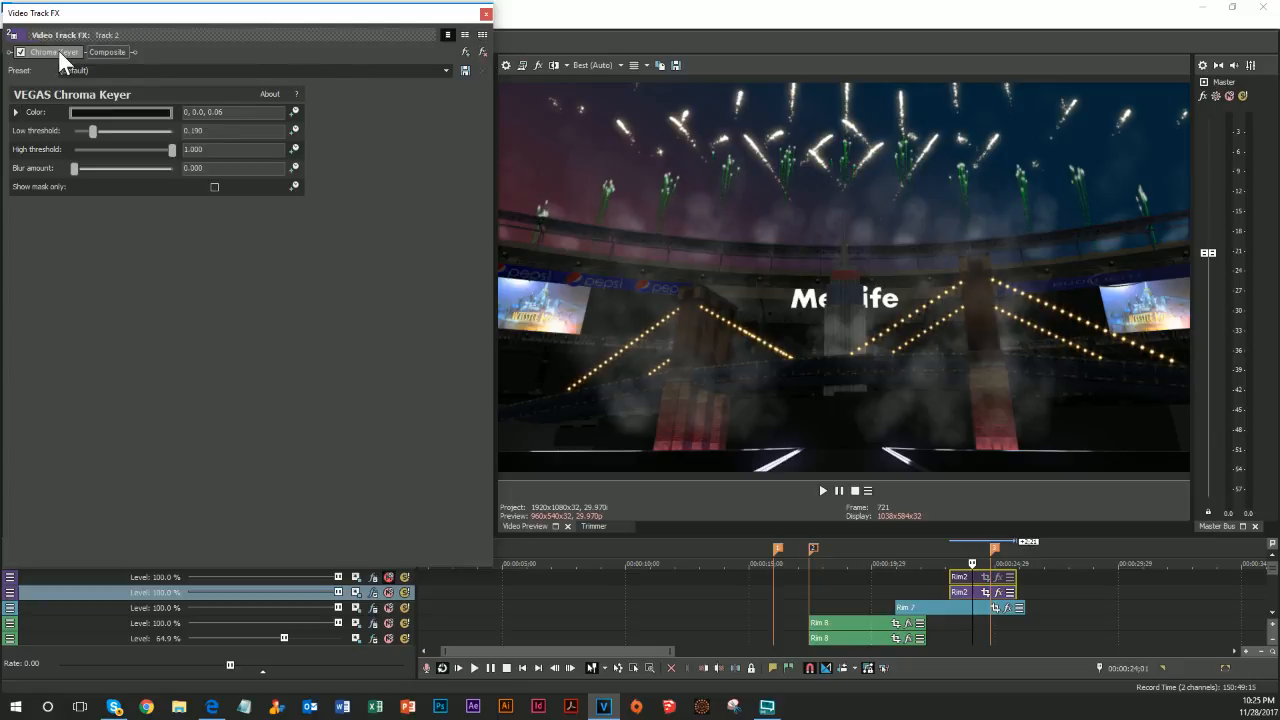
{"action": "left_click", "coordinate": [215, 187]}
{"action": "left_click", "coordinate": [215, 187]}
{"action": "left_click_drag", "start_coordinate": [73, 166], "coordinate": [75, 166]}
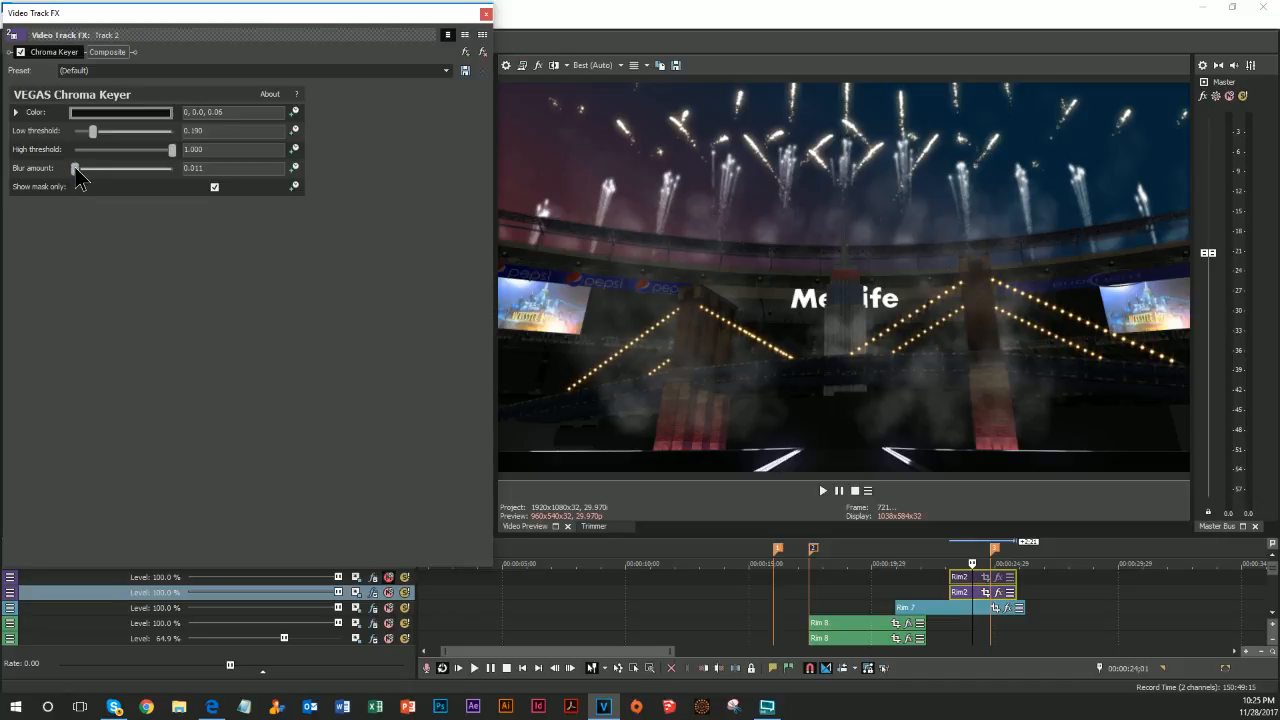
Unmute the upper Rim2 track and reduce the lower Rim2 track's level to 21.0 %
{"action": "left_click", "coordinate": [387, 577]}
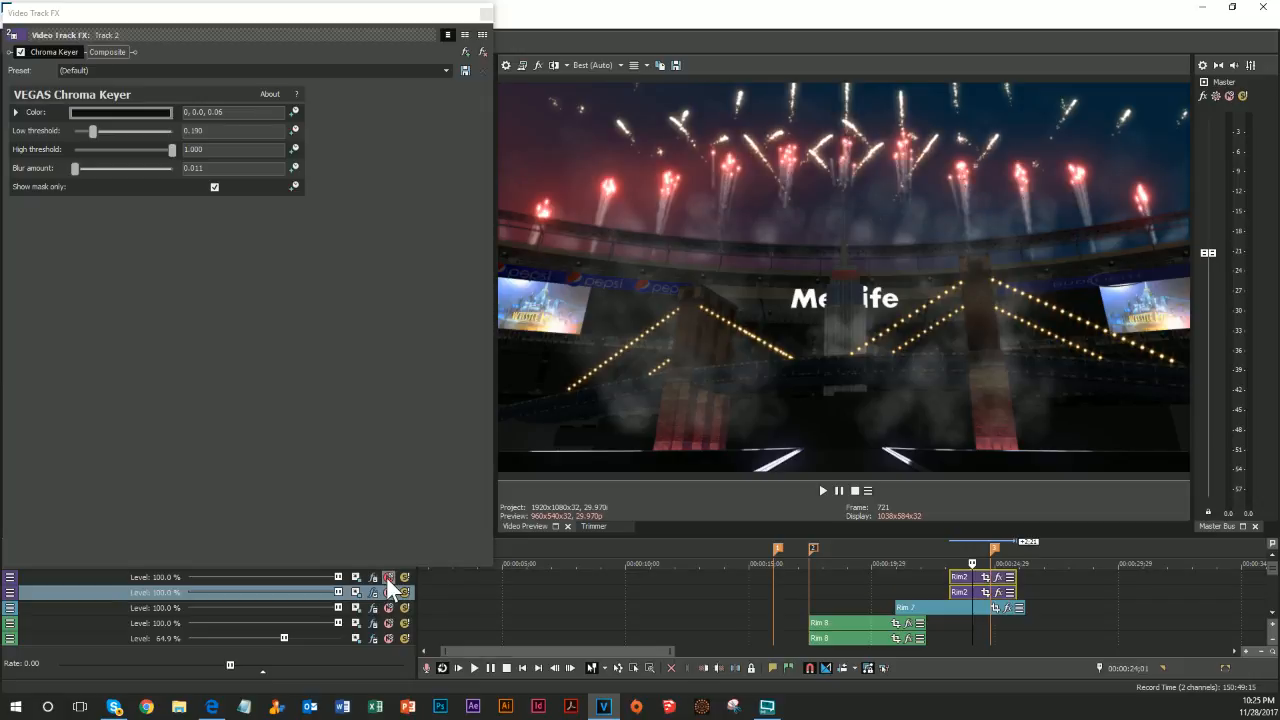
{"action": "left_click_drag", "start_coordinate": [339, 593], "coordinate": [218, 590]}
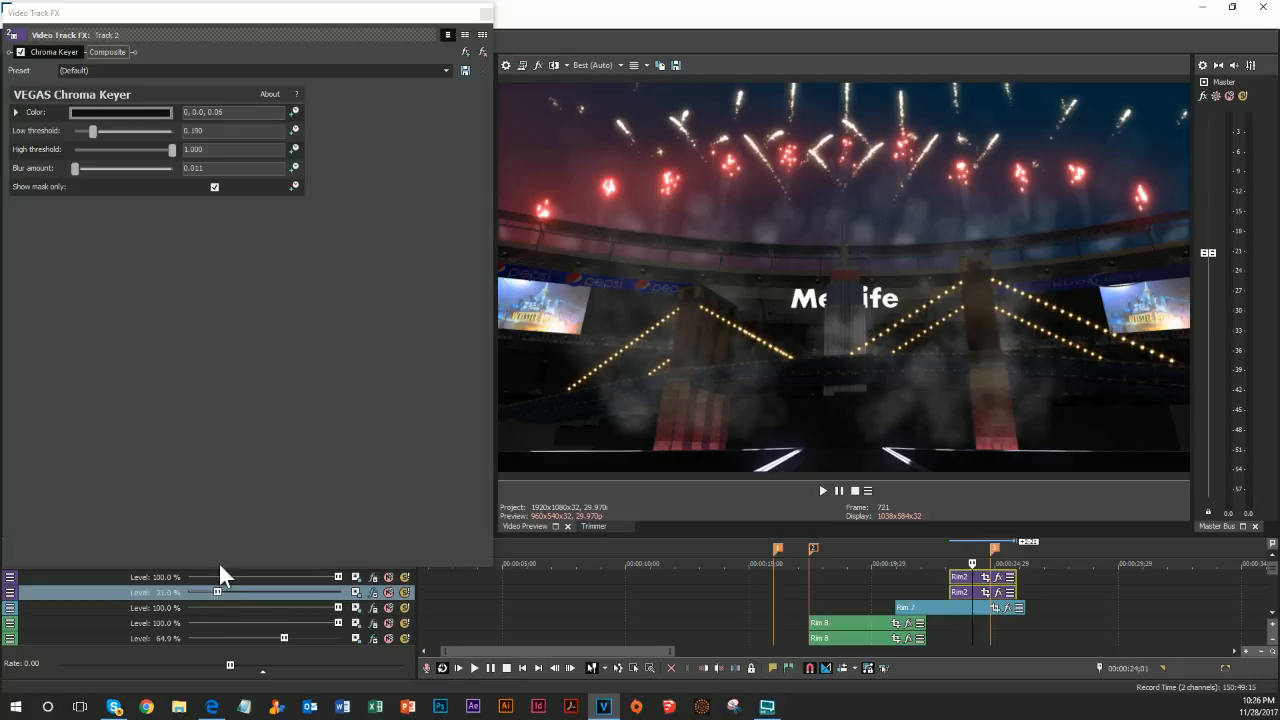
{"action": "left_click", "coordinate": [214, 499]}
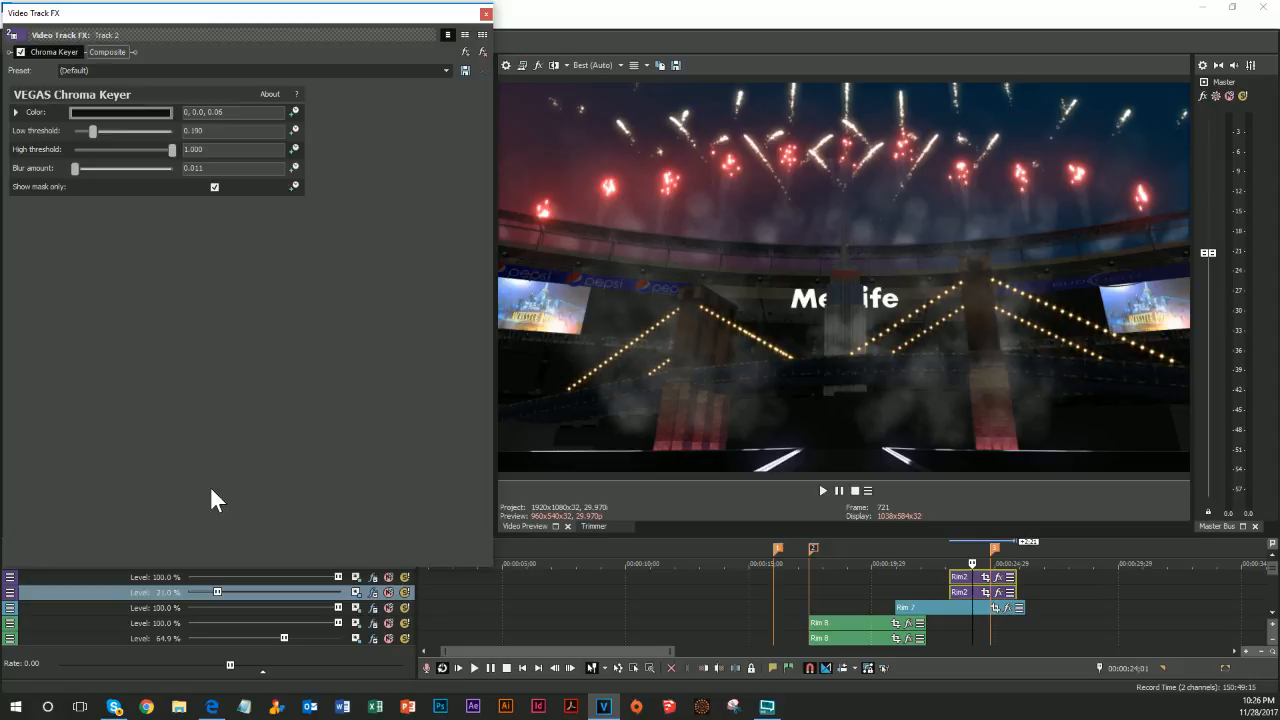
Save the project
{"action": "key", "text": "ctrl+s"}
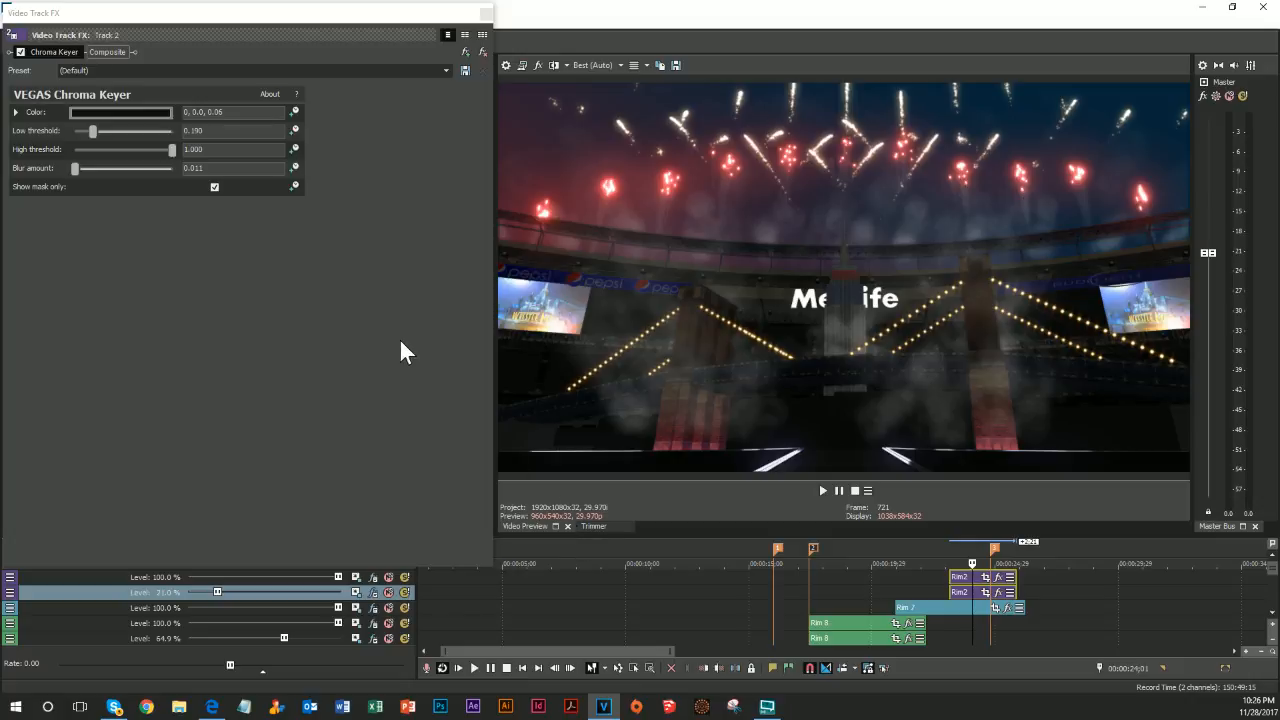
{"action": "left_click", "coordinate": [440, 422]}
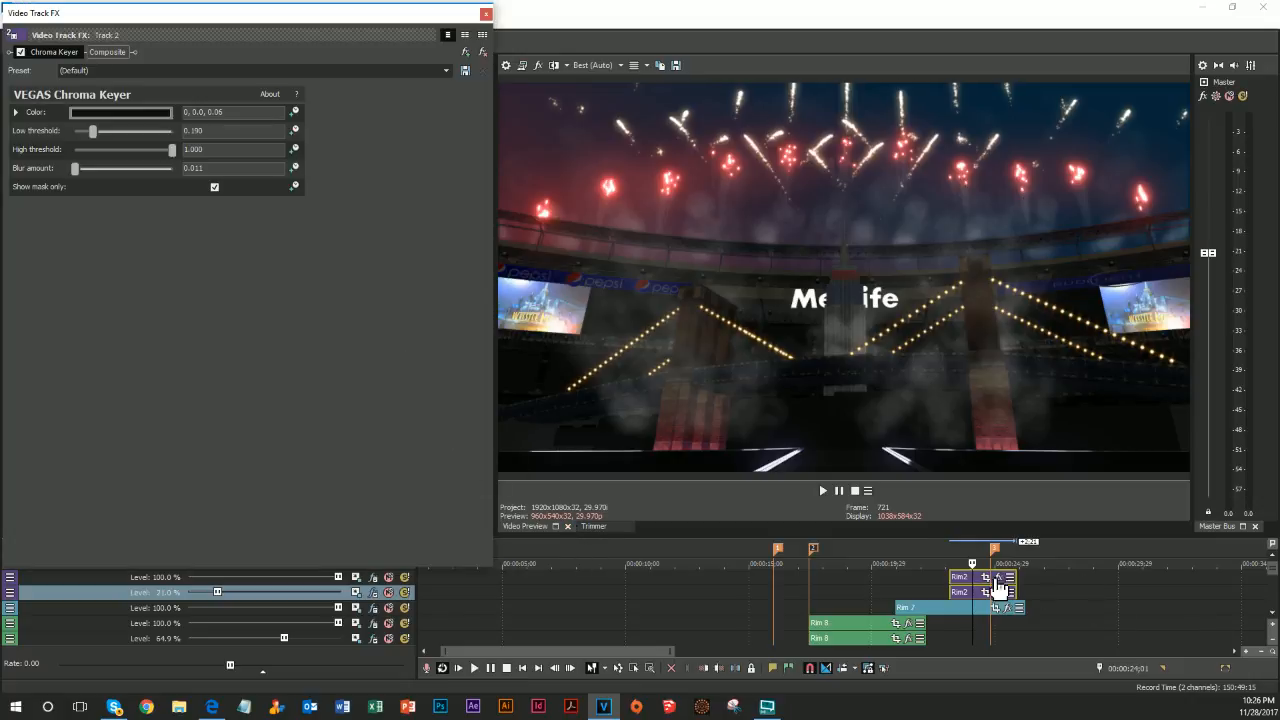
Scrub and step frame by frame through the Rim2 clips to review the red firework bursts over the stadium
{"action": "left_click", "coordinate": [982, 557]}
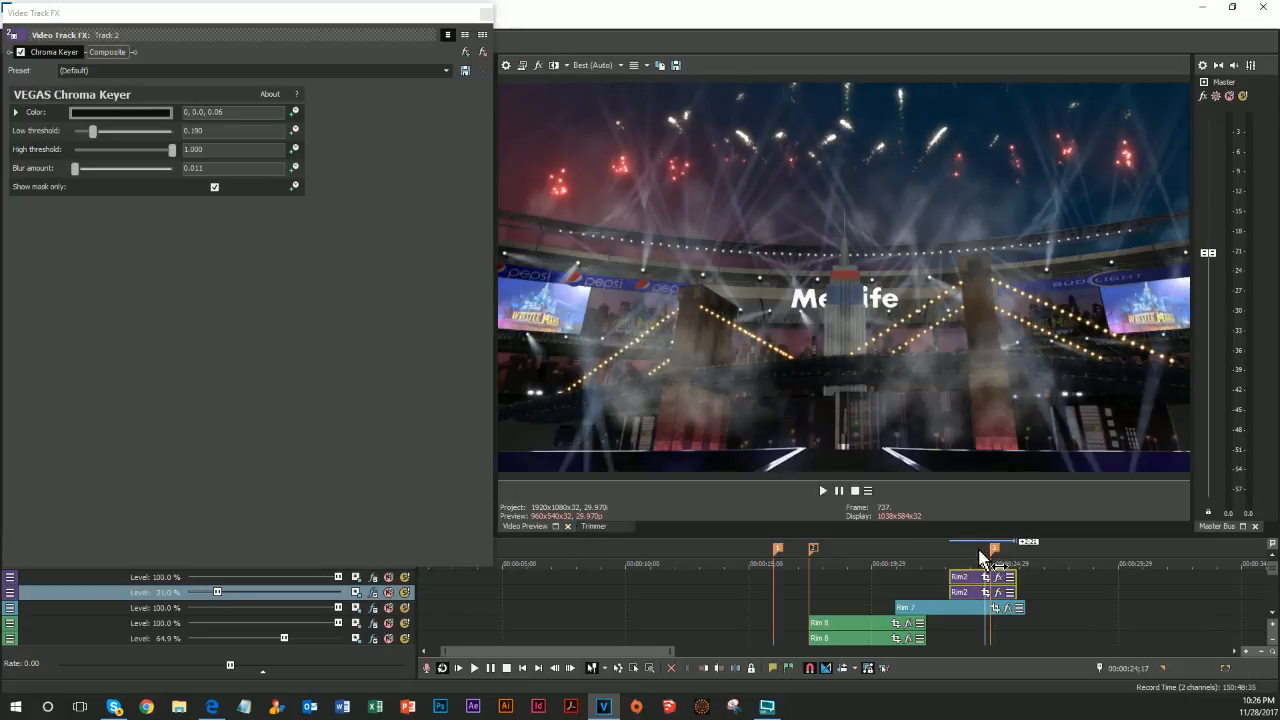
{"action": "mouse_move", "coordinate": [982, 557]}
{"action": "left_mouse_down"}
{"action": "mouse_move", "coordinate": [948, 551]}
{"action": "mouse_move", "coordinate": [963, 558]}
{"action": "left_mouse_up"}
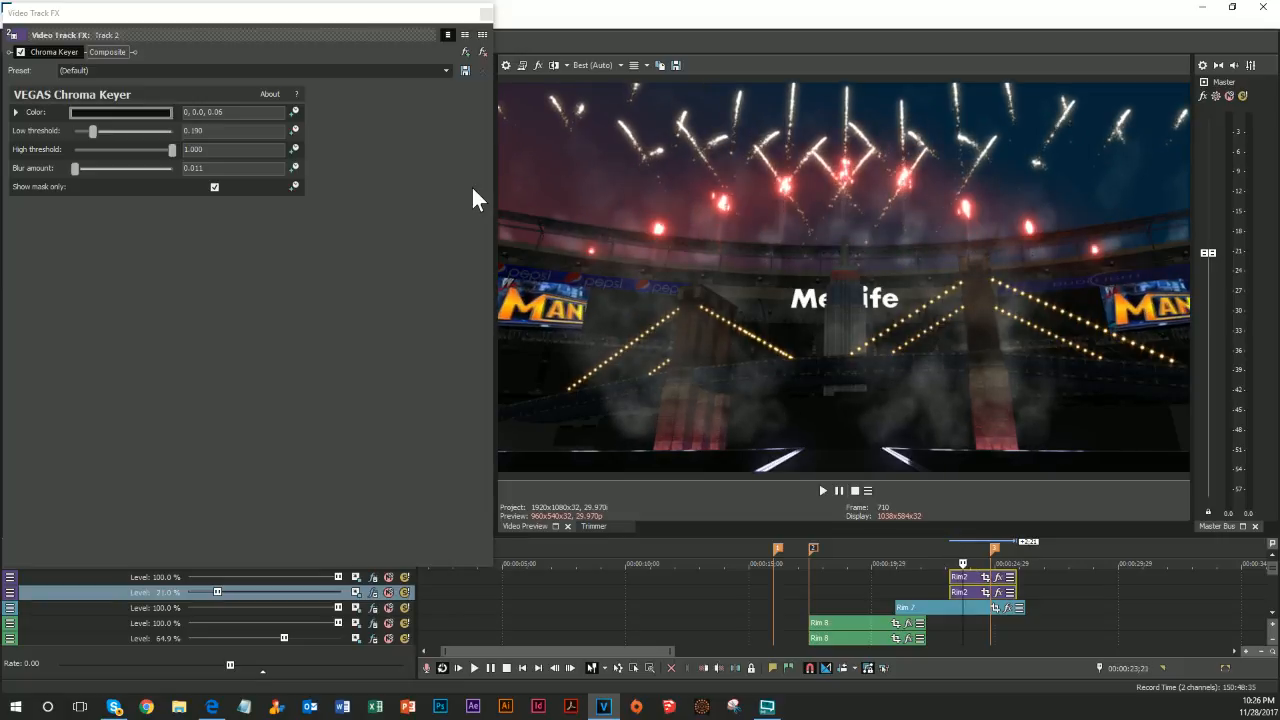
{"action": "key", "text": "Right"}
{"action": "key", "text": "Right"}
{"action": "key", "text": "Right"}
{"action": "key", "text": "Right"}
{"action": "key", "text": "Right"}
{"action": "key", "text": "Right"}
{"action": "key", "text": "Right"}
{"action": "key", "text": "Right"}
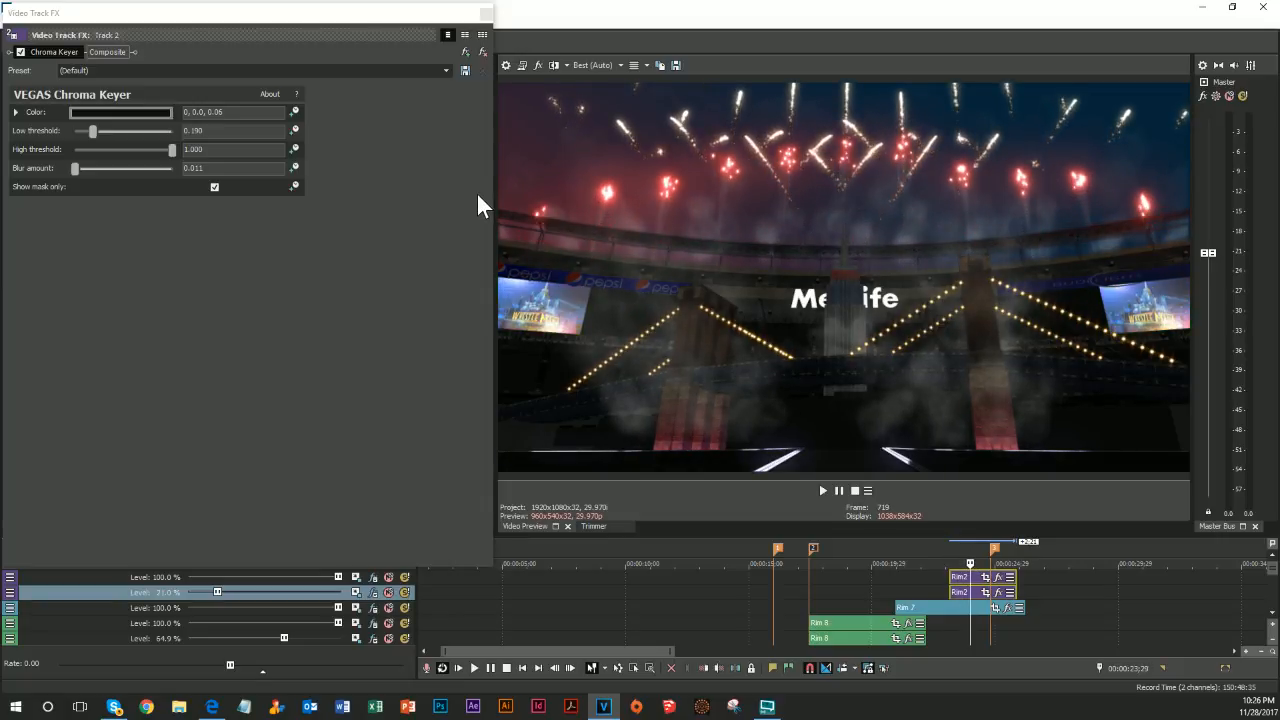
Step back frame by frame through the start of the red Rim2 bursts, and close the track effects window
{"action": "key", "text": "Left"}
{"action": "key", "text": "Left"}
{"action": "key", "text": "Left"}
{"action": "key", "text": "Left"}
{"action": "key", "text": "Left"}
{"action": "key", "text": "Left"}
{"action": "key", "text": "Left"}
{"action": "key", "text": "Left"}
{"action": "key", "text": "Left"}
{"action": "key", "text": "Left"}
{"action": "key", "text": "Left"}
{"action": "key", "text": "Left"}
{"action": "key", "text": "Left"}
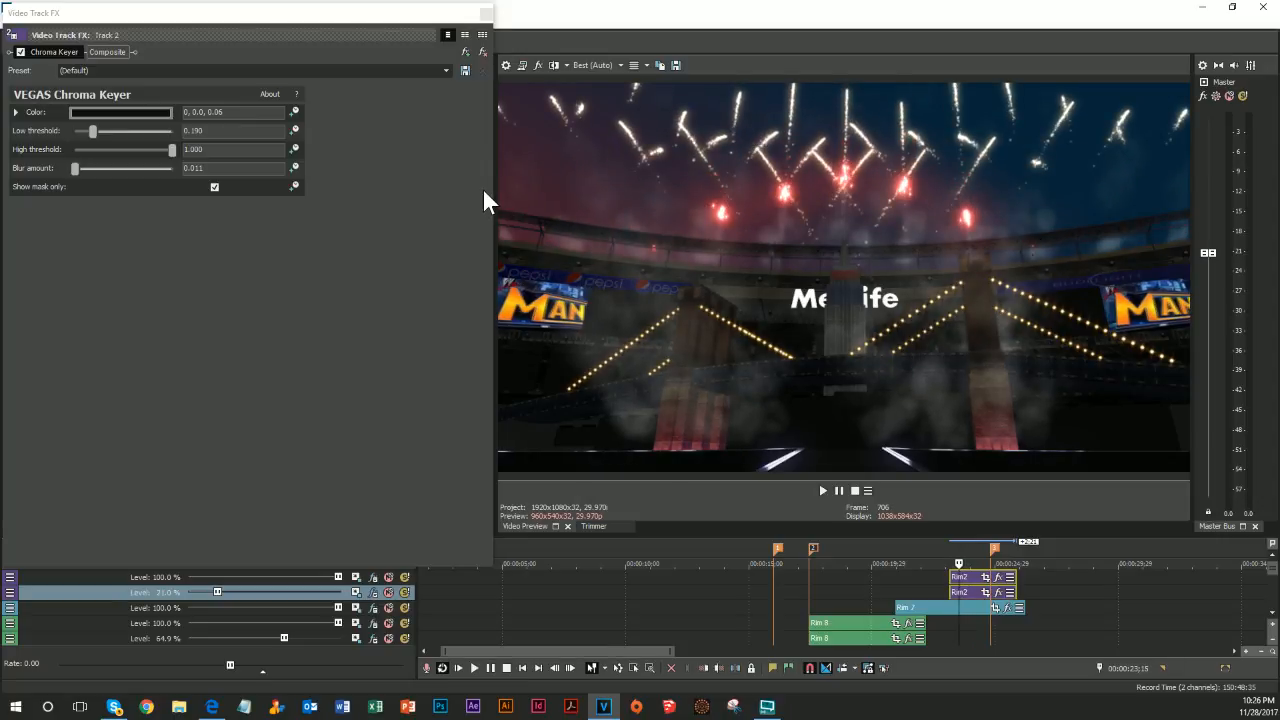
{"action": "key", "text": "Left"}
{"action": "key", "text": "Left"}
{"action": "key", "text": "Left"}
{"action": "key", "text": "Left"}
{"action": "key", "text": "Left"}
{"action": "key", "text": "Left"}
{"action": "left_click", "coordinate": [486, 13]}
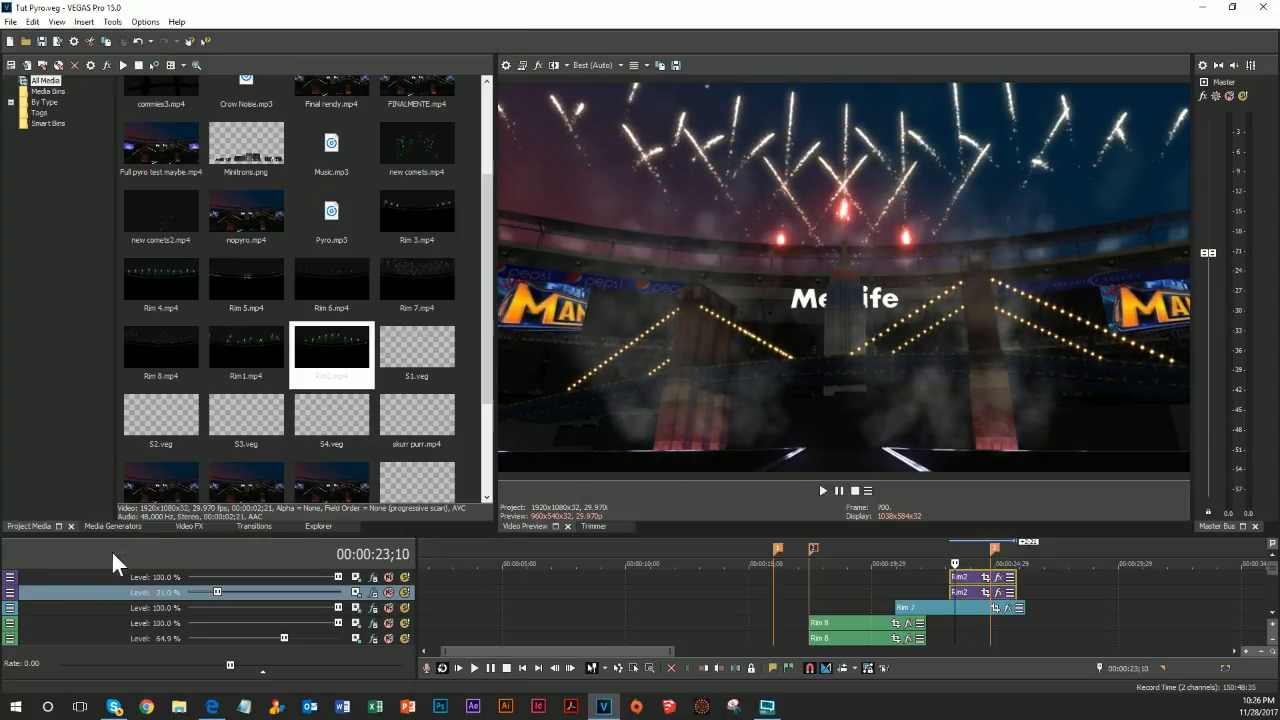
Duplicate the two Rim2 tracks with their effects and delete the clips from the upper pair
{"action": "left_click", "coordinate": [95, 579], "text": "ctrl"}
{"action": "right_click", "coordinate": [92, 583]}
{"action": "left_click", "coordinate": [131, 405]}
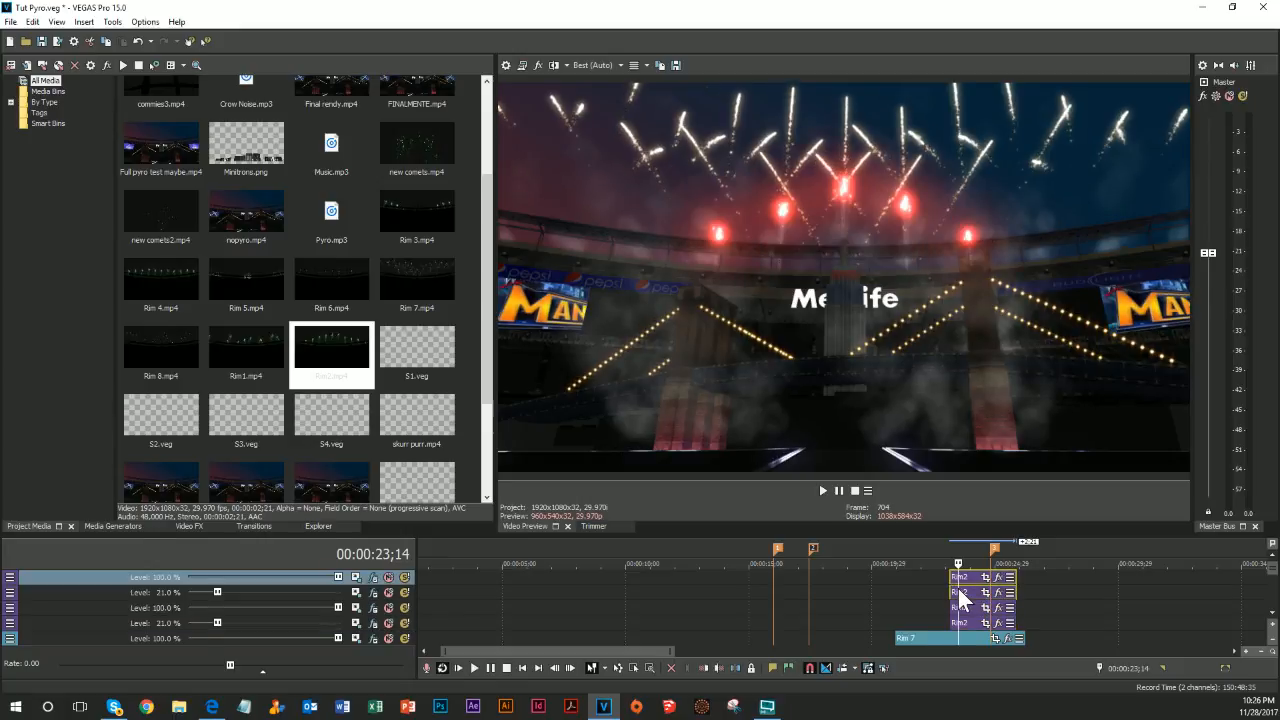
{"action": "key", "text": "Delete"}
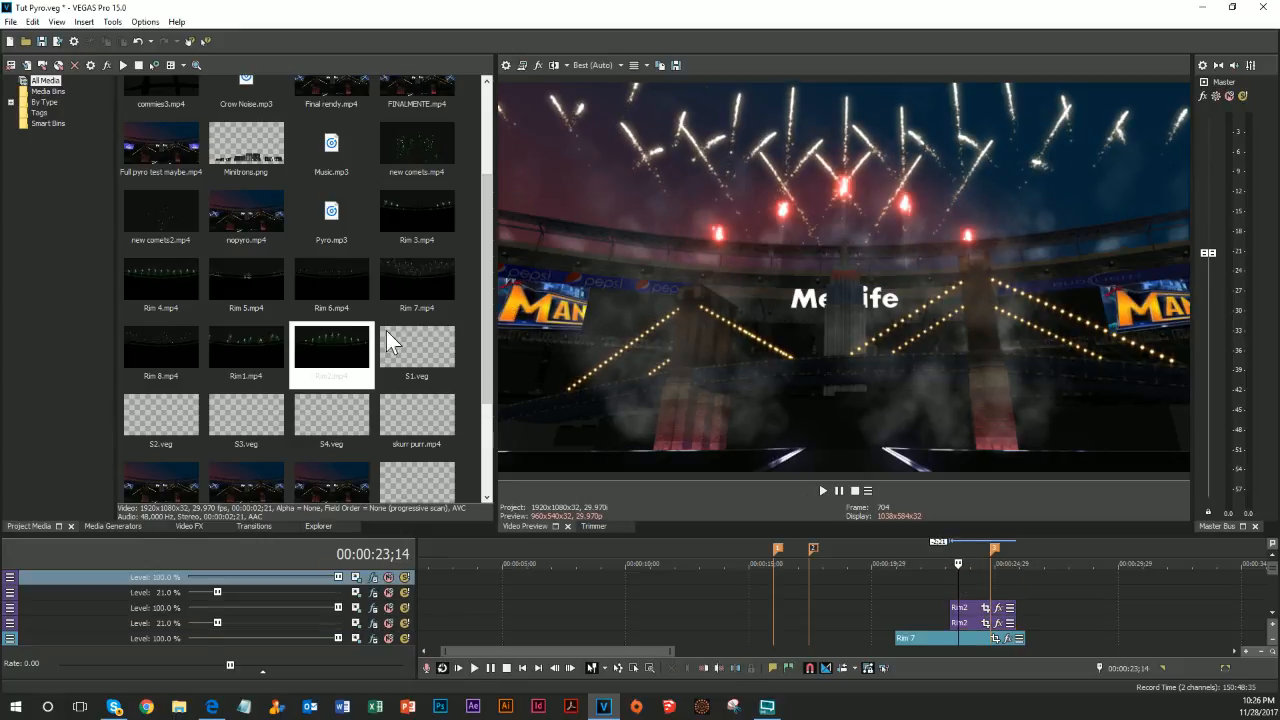
Place Rim 3.mp4 on the two emptied top tracks, aligned with the start of the Rim2 clips, and delete its audio track
{"action": "left_click", "coordinate": [420, 222]}
{"action": "left_click_drag", "start_coordinate": [420, 222], "coordinate": [946, 574]}
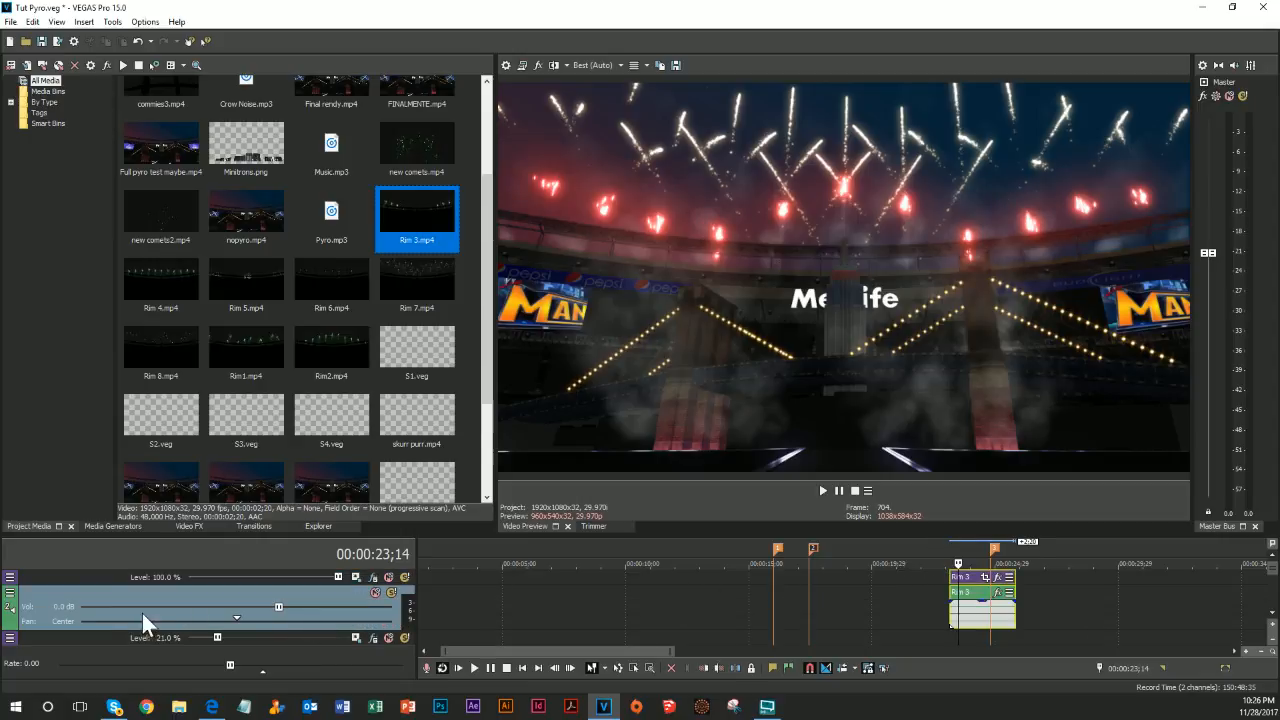
{"action": "right_click", "coordinate": [49, 600]}
{"action": "left_click", "coordinate": [116, 352]}
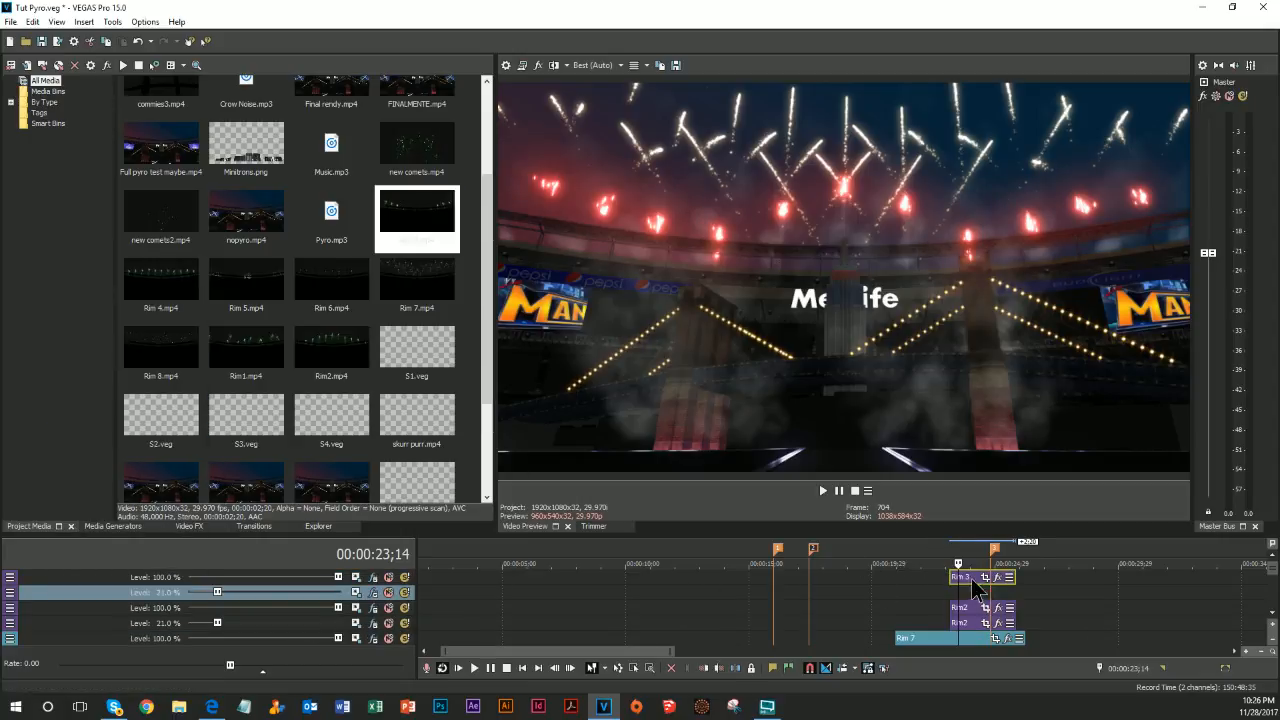
Set the top Rim 3 track's Color Balance midtones to red 0.000 and blue 0.344, and check the bursts across several frames
{"action": "left_click", "coordinate": [373, 578]}
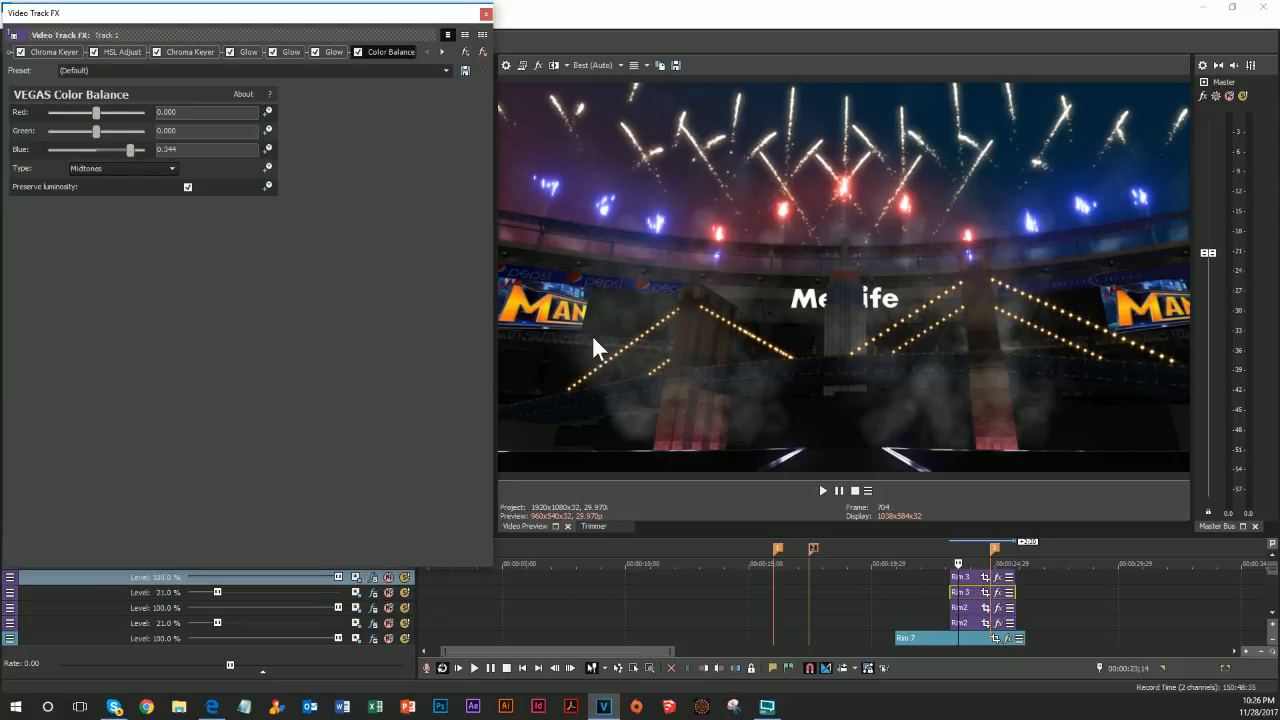
{"action": "left_click", "coordinate": [966, 579]}
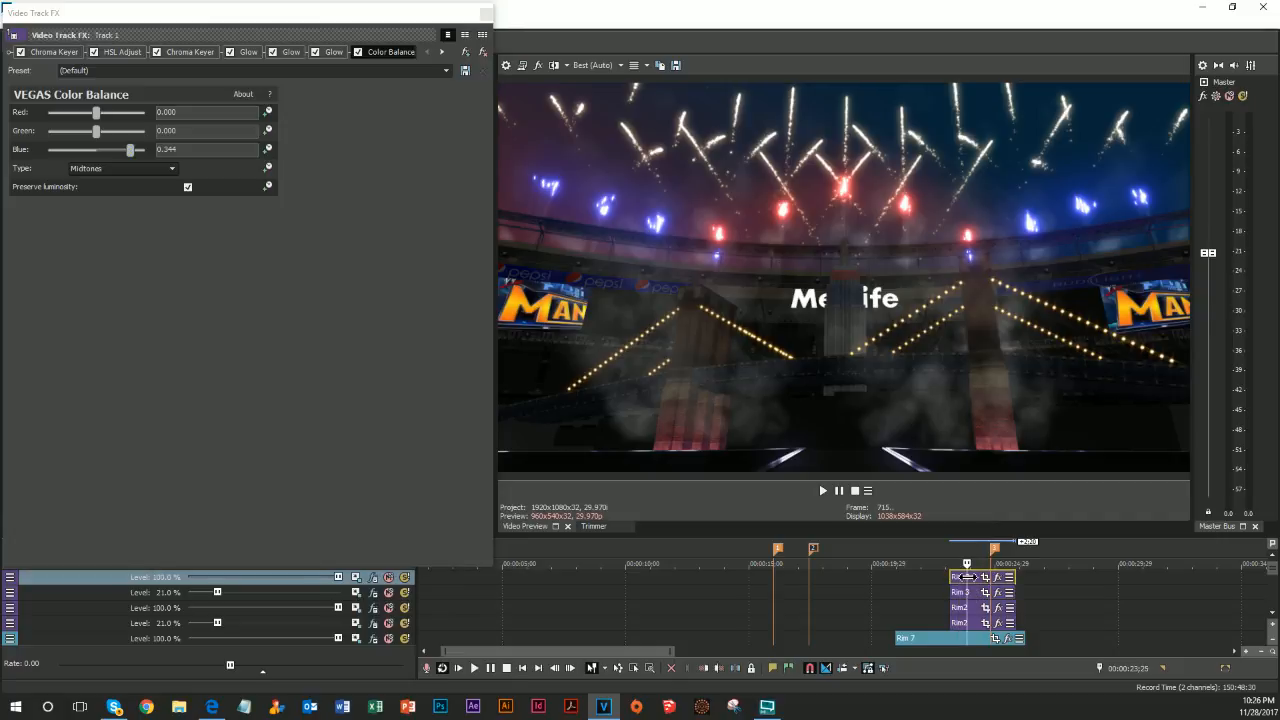
{"action": "left_click", "coordinate": [967, 577]}
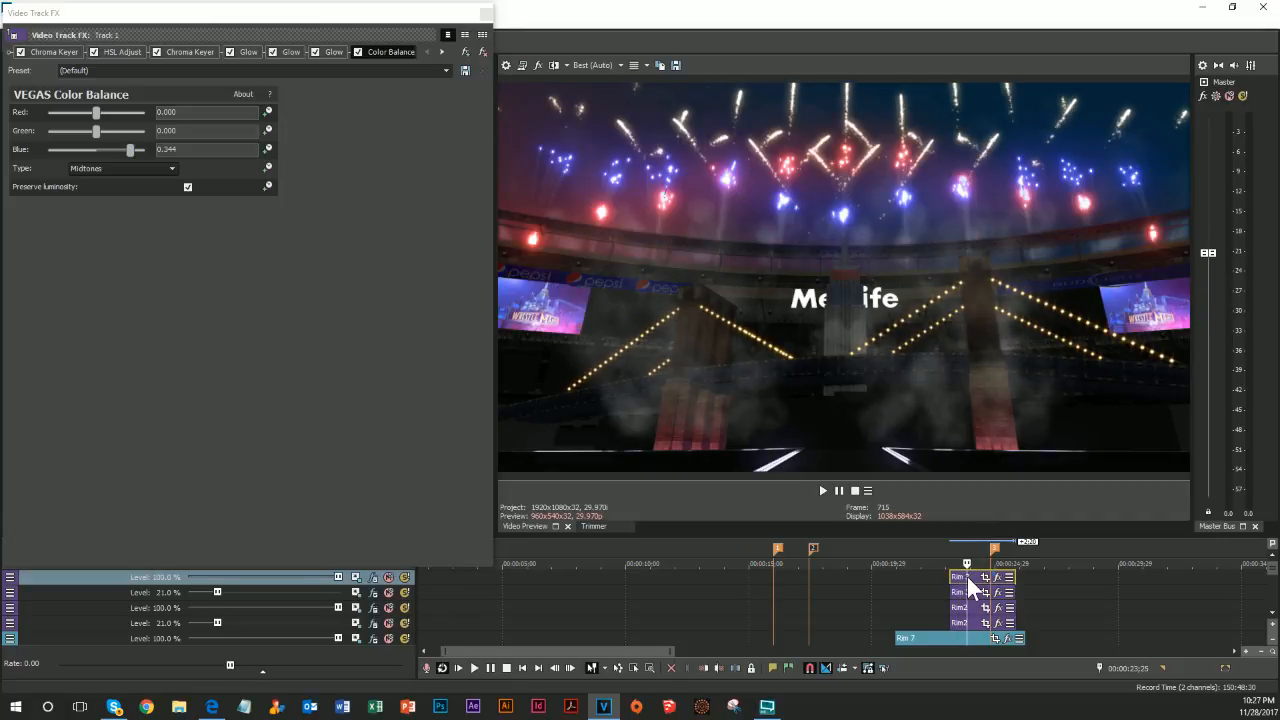
{"action": "key", "text": "Right"}
{"action": "key", "text": "Right"}
{"action": "key", "text": "Right"}
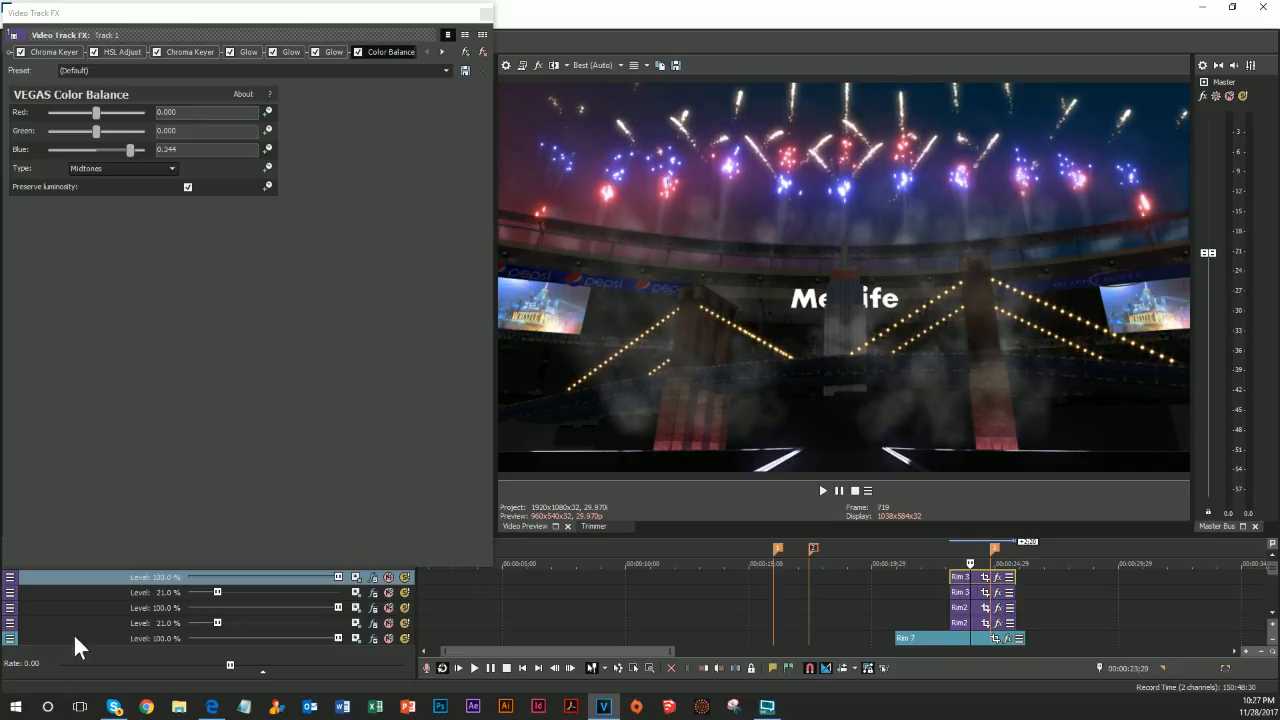
Duplicate the two Rim 3 tracks, delete the clips from the upper pair, and close the track effects window
{"action": "left_click_drag", "start_coordinate": [458, 565], "coordinate": [465, 533]}
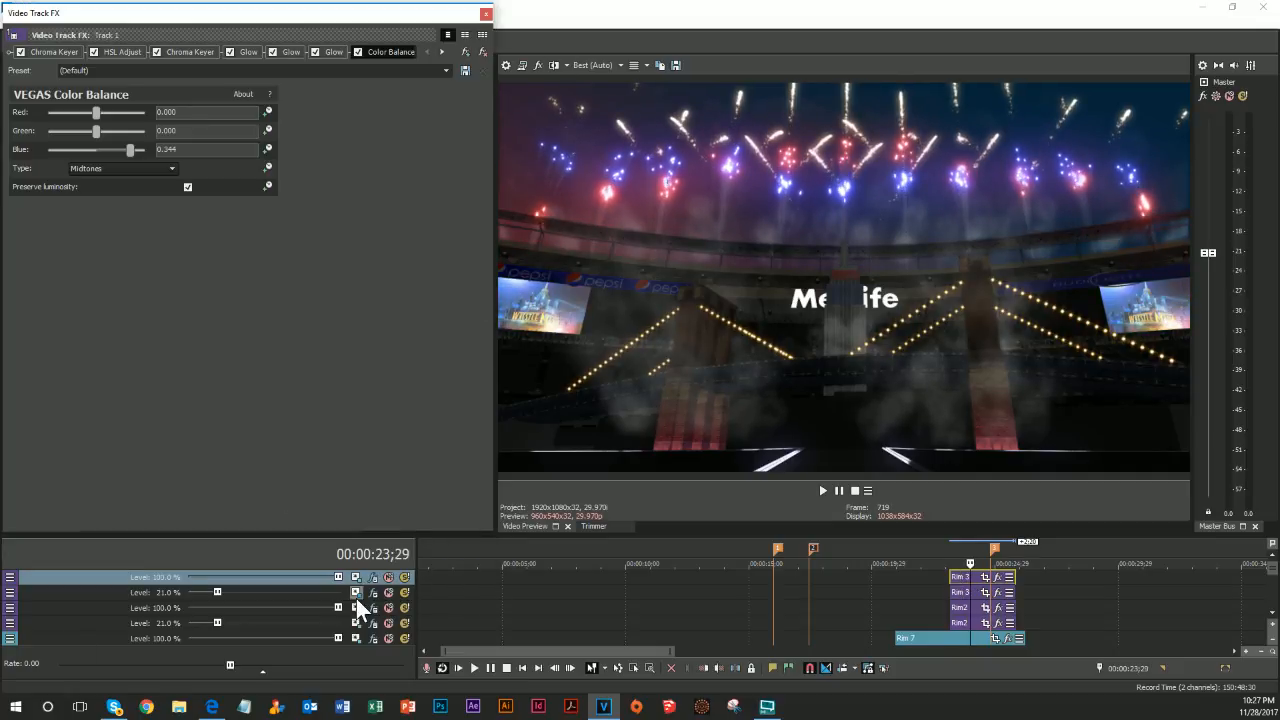
{"action": "right_click", "coordinate": [94, 590]}
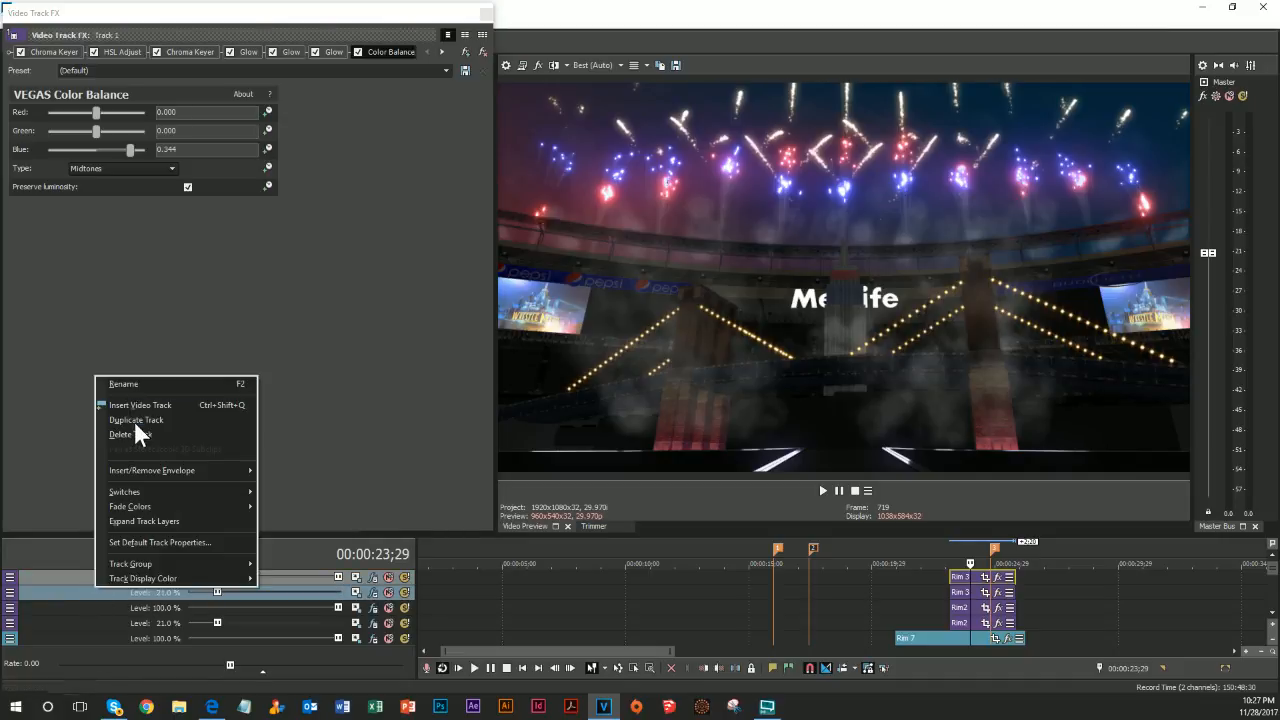
{"action": "left_click", "coordinate": [134, 425]}
{"action": "left_click_drag", "start_coordinate": [143, 606], "coordinate": [143, 578]}
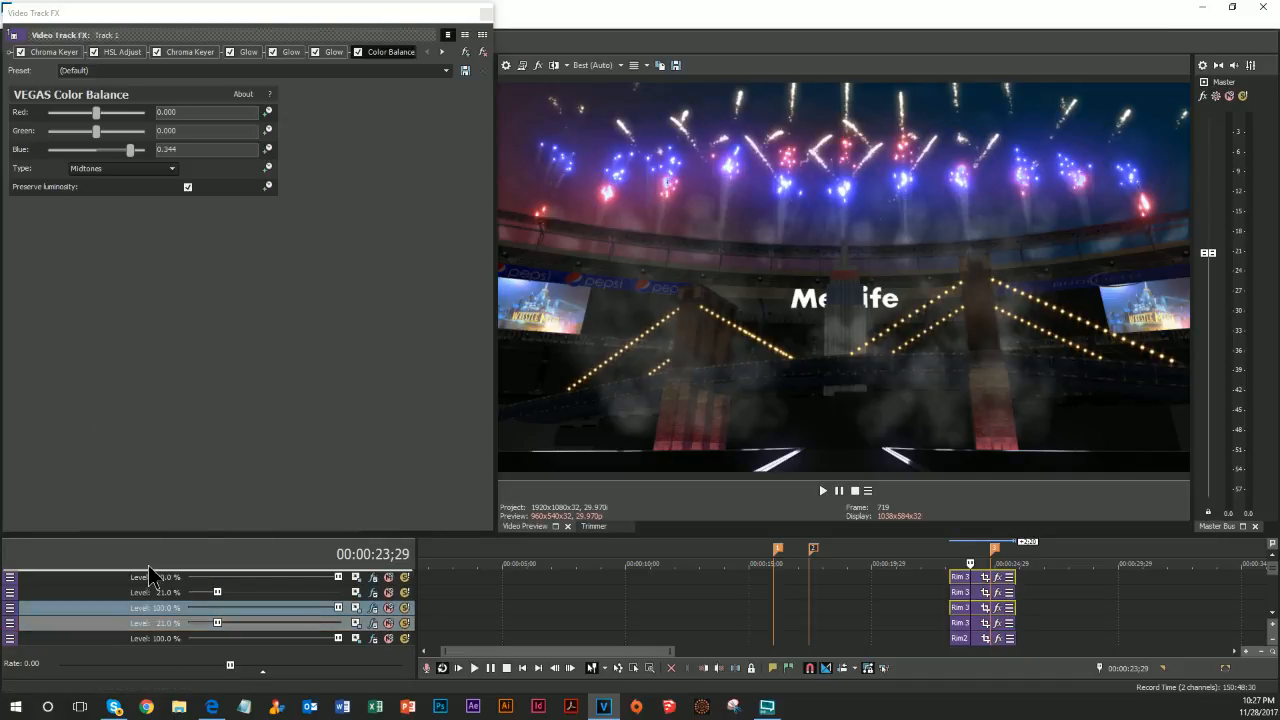
{"action": "left_click", "coordinate": [967, 577]}
{"action": "left_click", "coordinate": [967, 588], "text": "ctrl"}
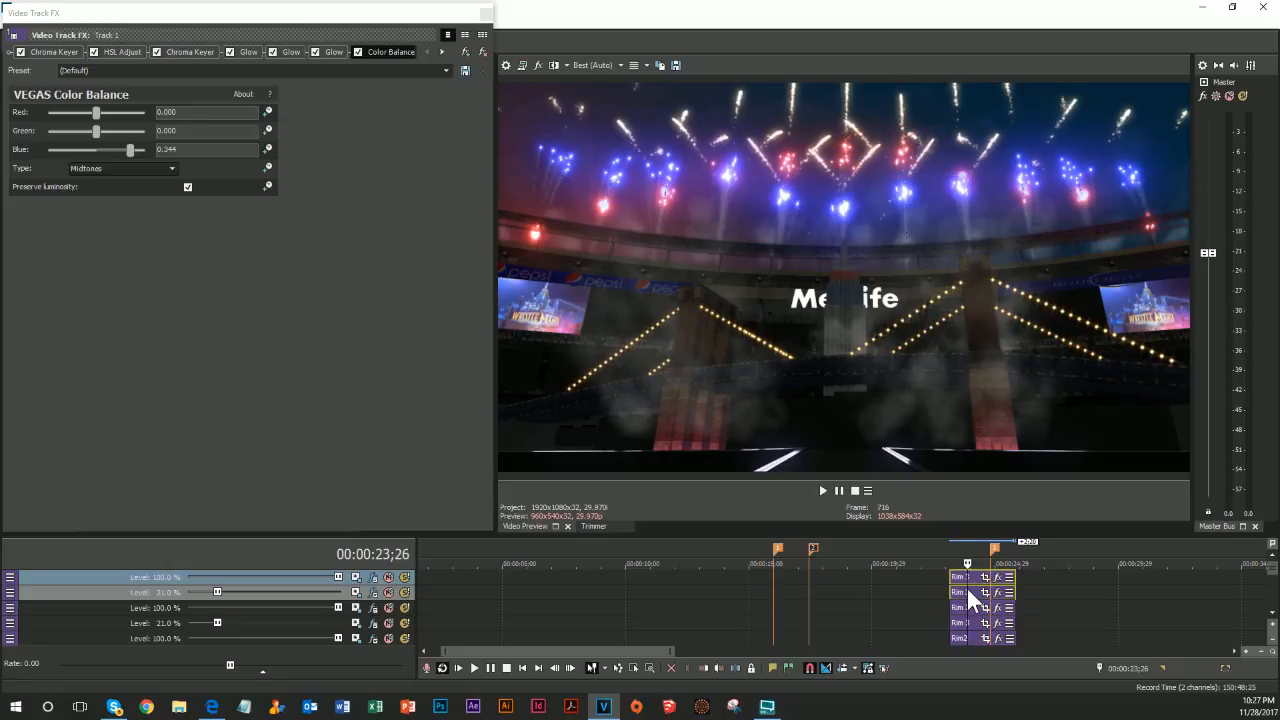
{"action": "key", "text": "Delete"}
{"action": "left_click_drag", "start_coordinate": [389, 530], "coordinate": [389, 468]}
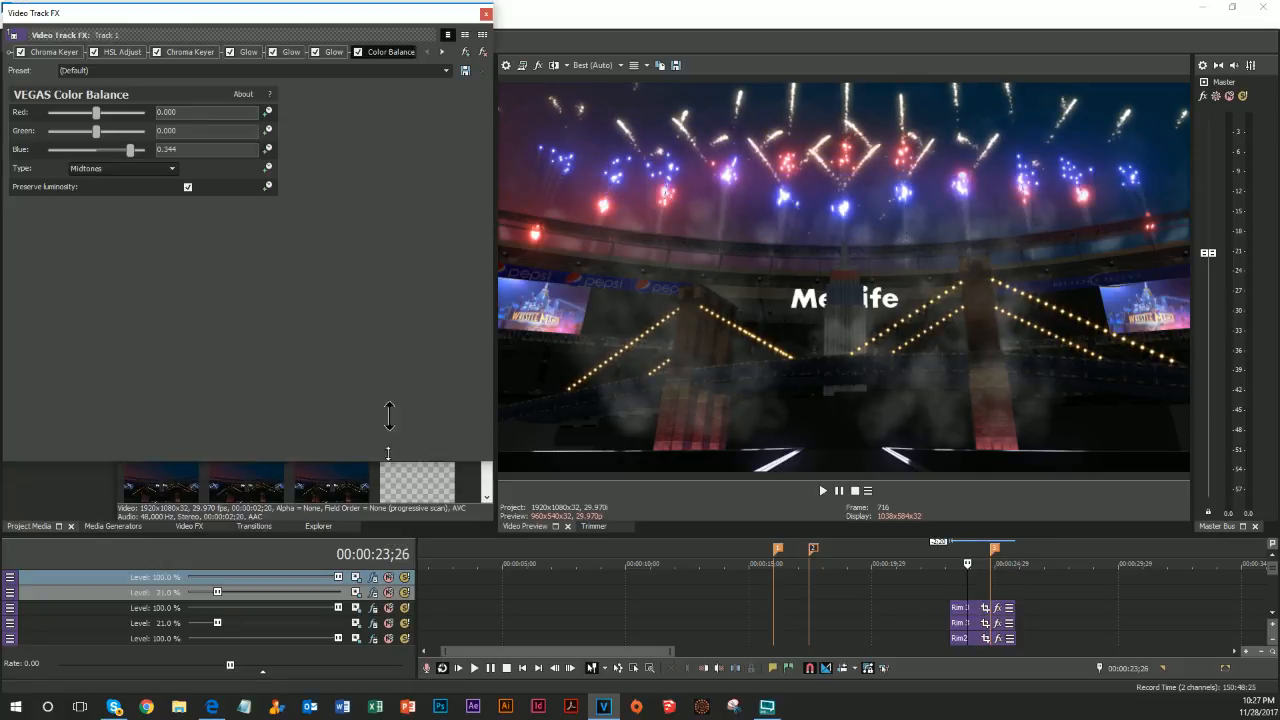
{"action": "left_click", "coordinate": [487, 14]}
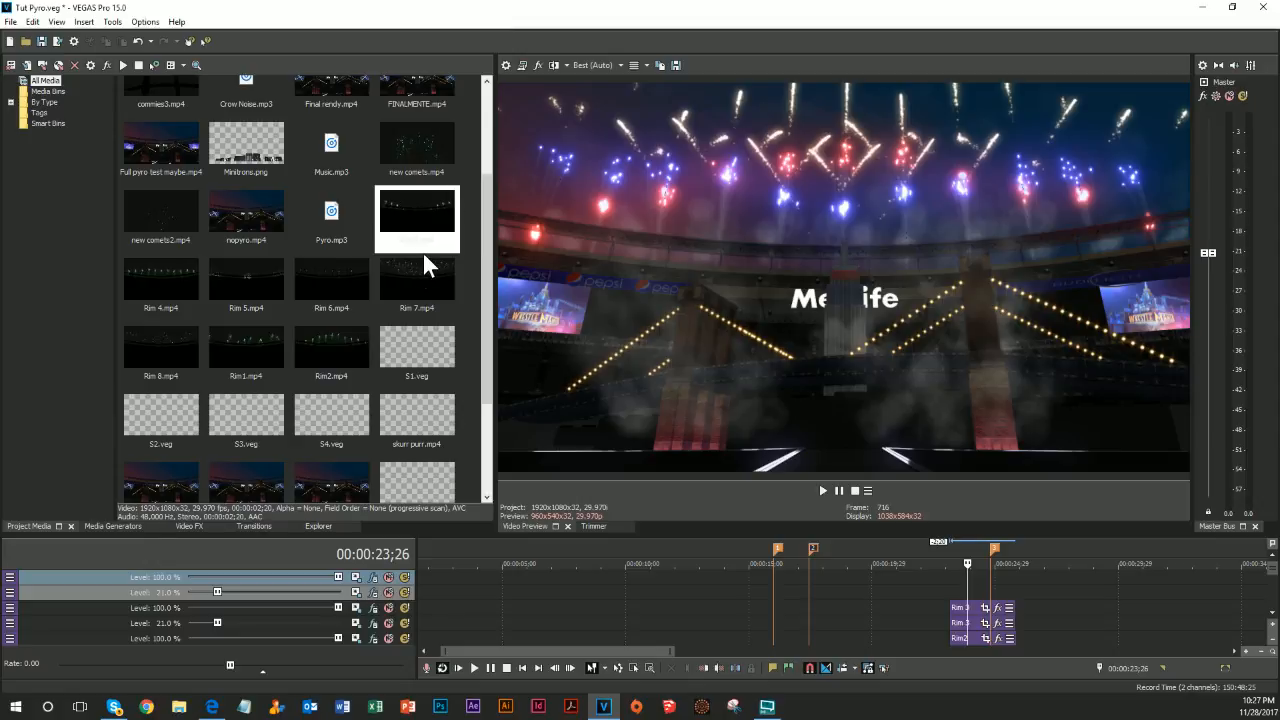
Place Rim 4.mp4 on the empty top track, delete its audio track, and copy the clip onto the track below
{"action": "left_click_drag", "start_coordinate": [165, 295], "coordinate": [962, 590]}
{"action": "right_click", "coordinate": [49, 608]}
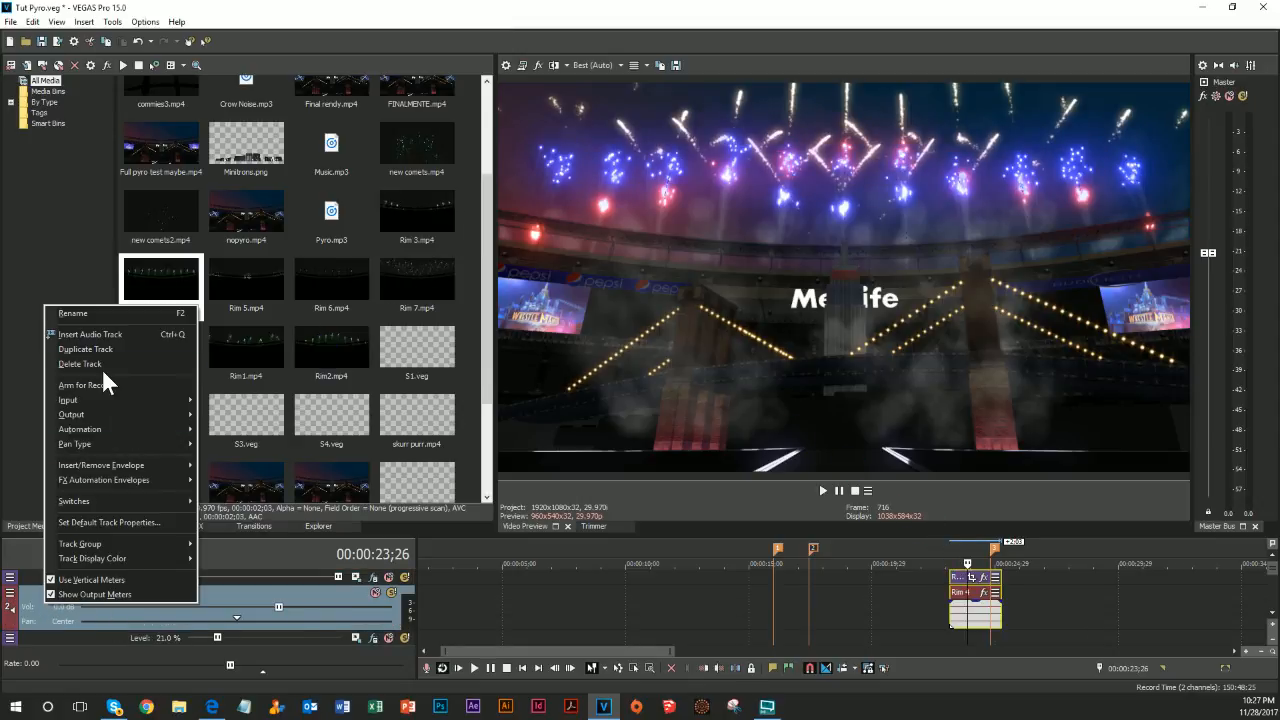
{"action": "left_click", "coordinate": [102, 375]}
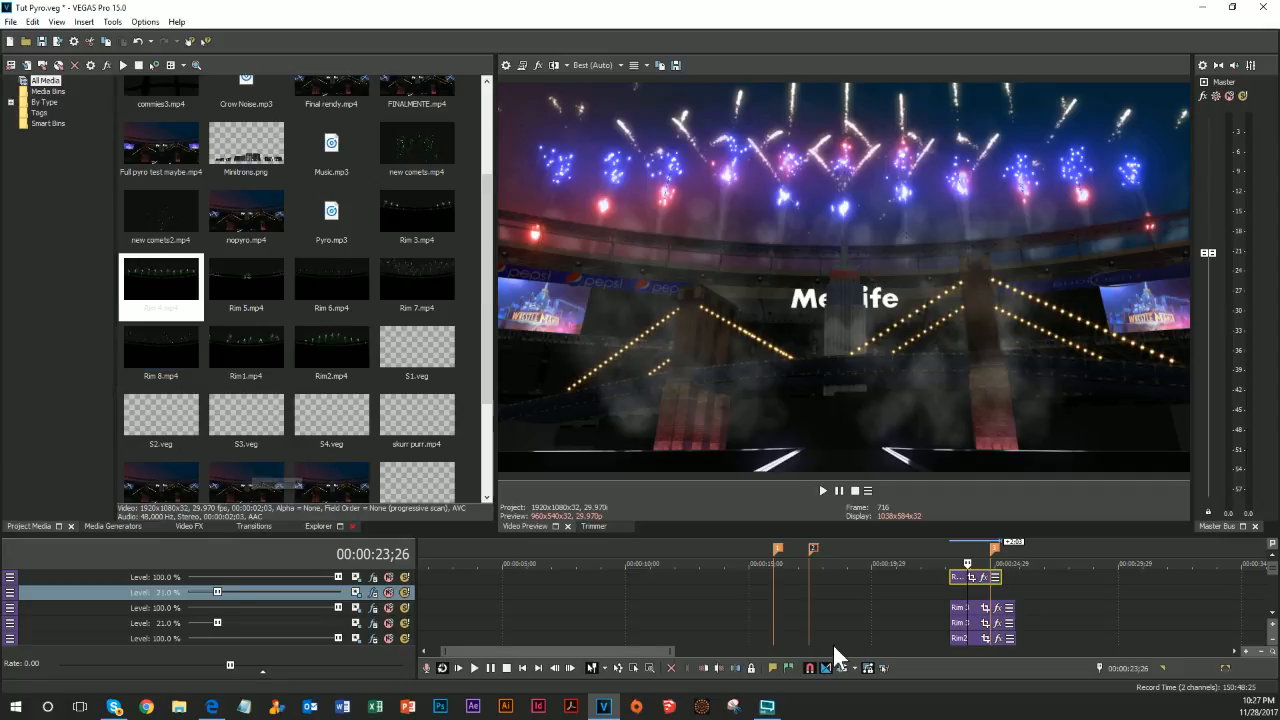
{"action": "left_click_drag", "start_coordinate": [960, 581], "coordinate": [960, 589]}
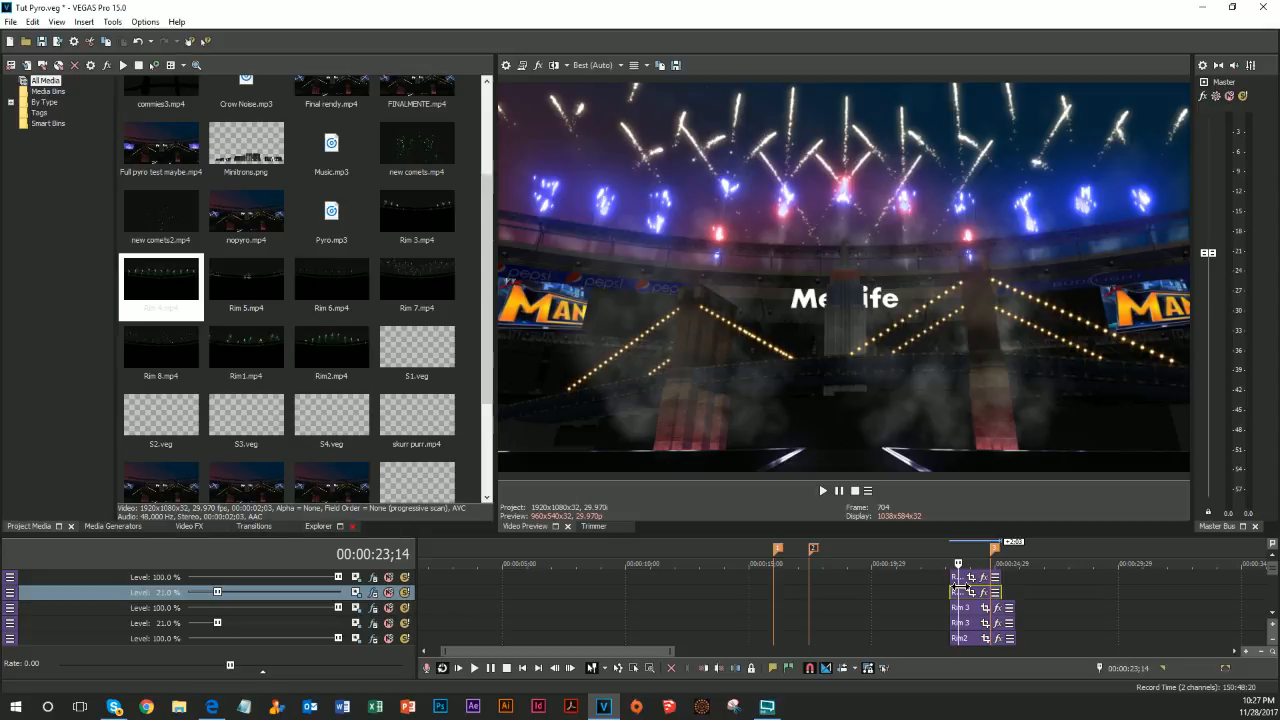
Shift both Rim 4 clips along the timeline so that they start at 00:00:24;00
{"action": "left_click", "coordinate": [961, 578]}
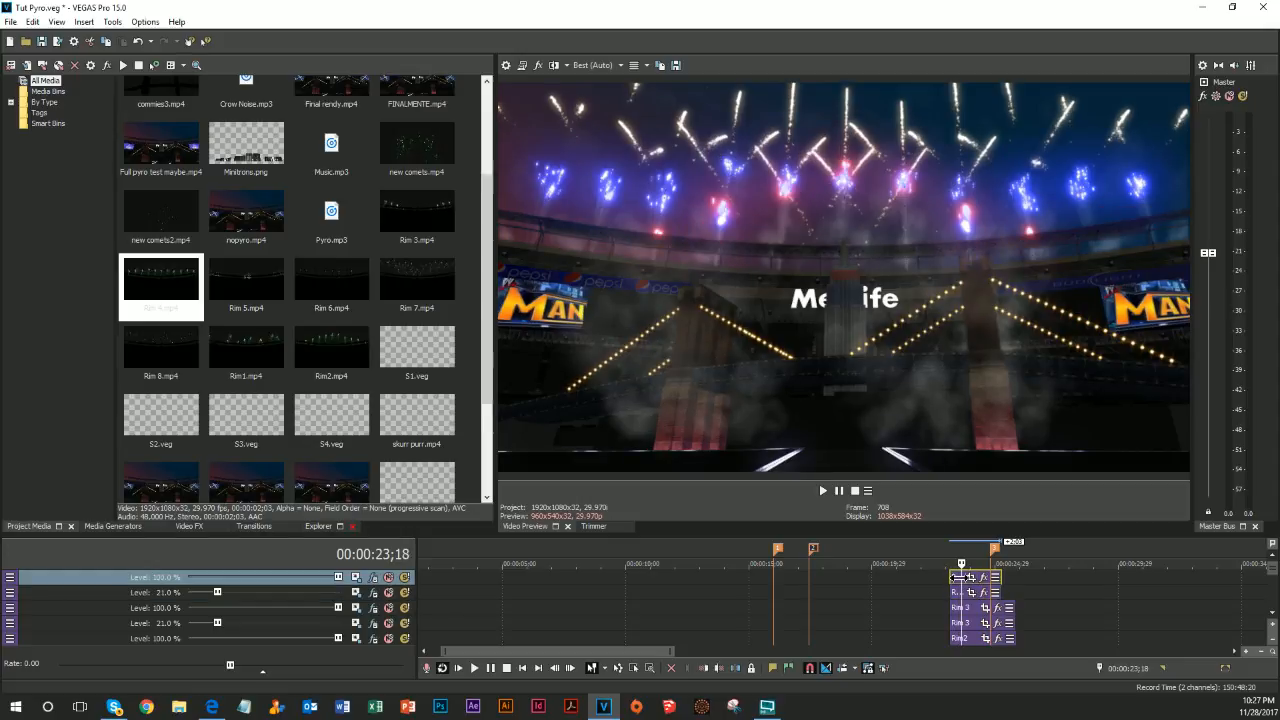
{"action": "mouse_move", "coordinate": [961, 583]}
{"action": "left_mouse_down"}
{"action": "mouse_move", "coordinate": [996, 581]}
{"action": "mouse_move", "coordinate": [990, 590]}
{"action": "left_mouse_up"}
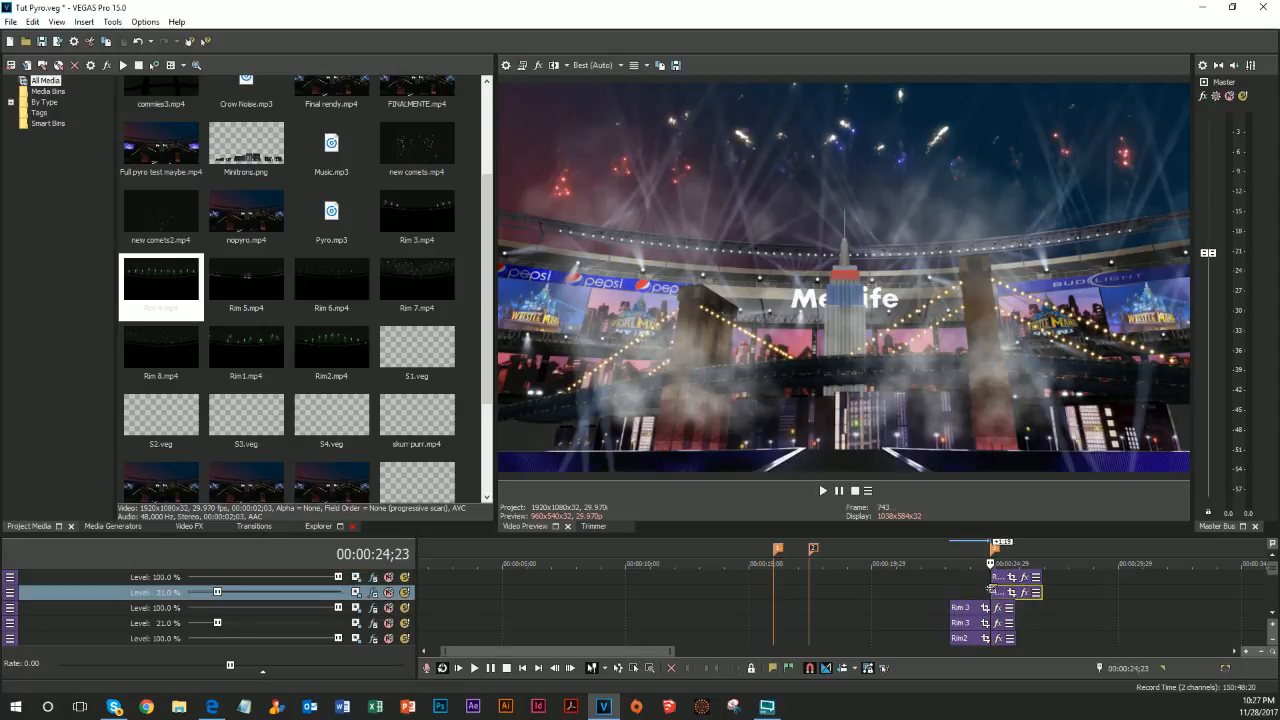
{"action": "left_click", "coordinate": [975, 606]}
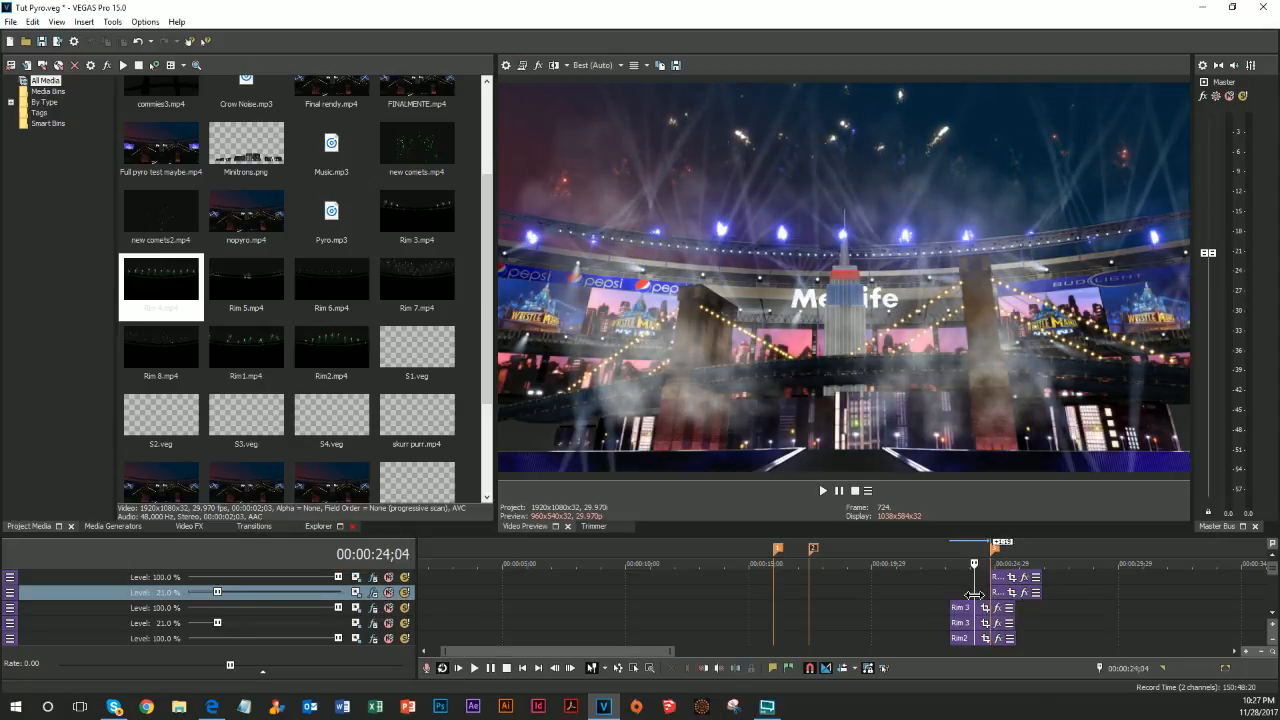
{"action": "left_click", "coordinate": [973, 606]}
{"action": "left_click", "coordinate": [971, 596]}
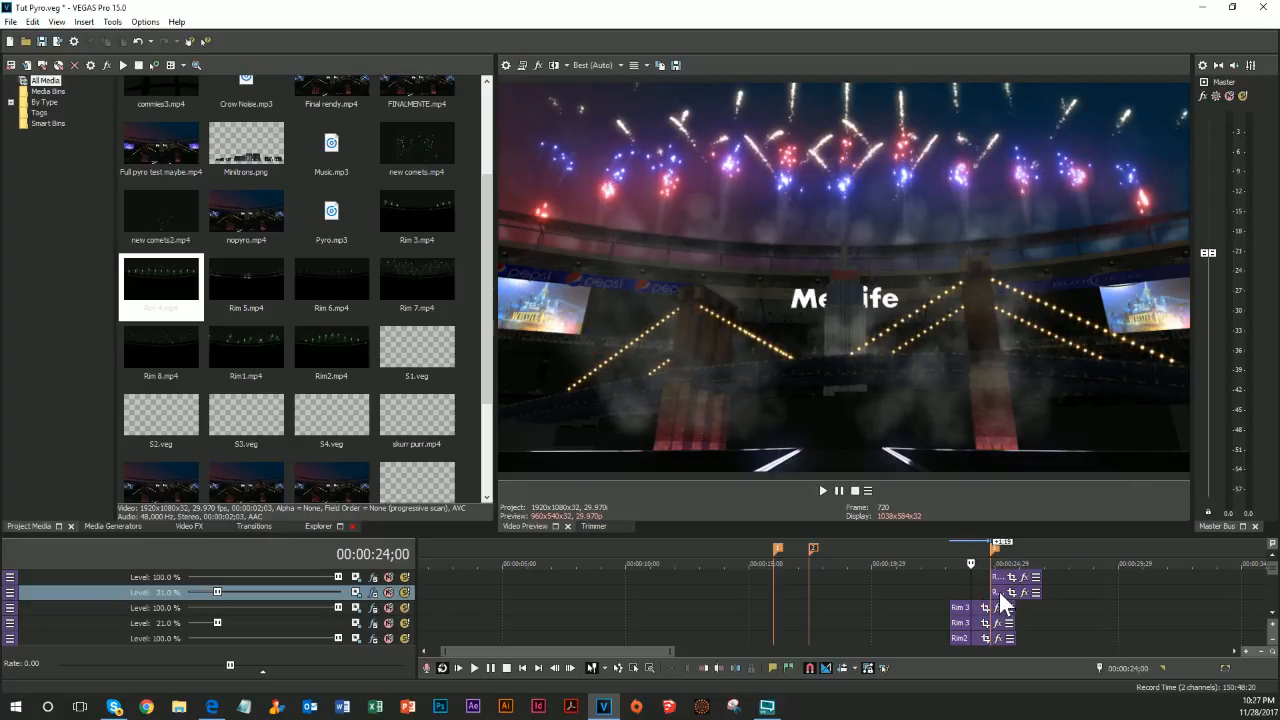
{"action": "mouse_move", "coordinate": [1004, 597]}
{"action": "left_mouse_down"}
{"action": "mouse_move", "coordinate": [986, 598]}
{"action": "mouse_move", "coordinate": [988, 581]}
{"action": "mouse_move", "coordinate": [981, 590]}
{"action": "left_mouse_up"}
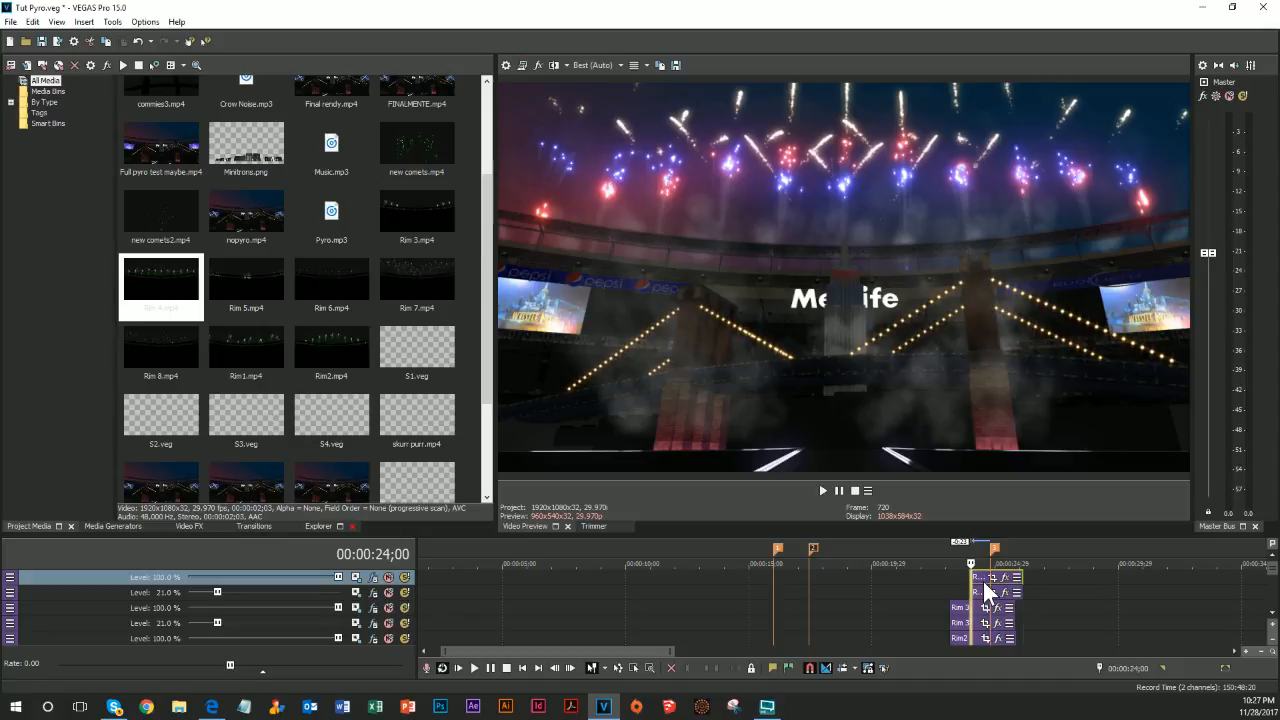
At 00:00:24;09, set the top Rim 4 track's Color Balance midtones to green -0.214 and blue 0.000, and close the track effects
{"action": "key", "text": "Right"}
{"action": "key", "text": "Right"}
{"action": "key", "text": "Right"}
{"action": "key", "text": "Right"}
{"action": "key", "text": "Right"}
{"action": "key", "text": "Right"}
{"action": "key", "text": "Right"}
{"action": "key", "text": "Right"}
{"action": "key", "text": "Right"}
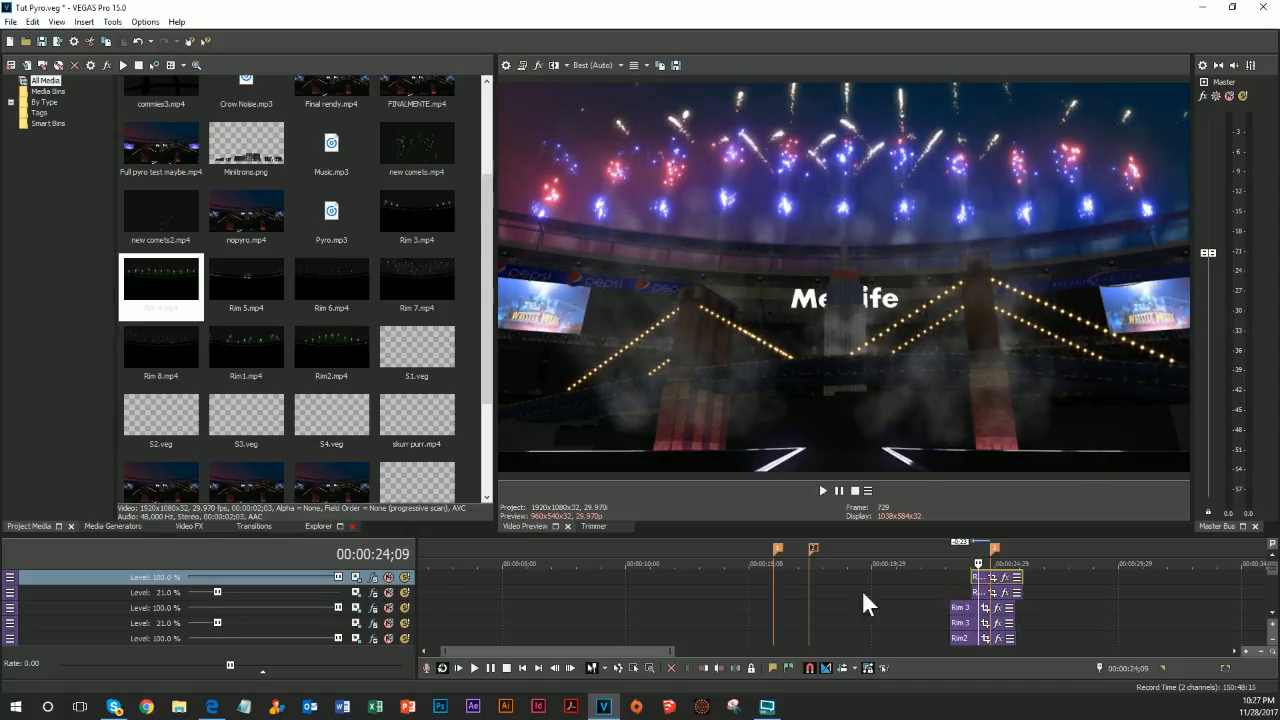
{"action": "left_click", "coordinate": [373, 578]}
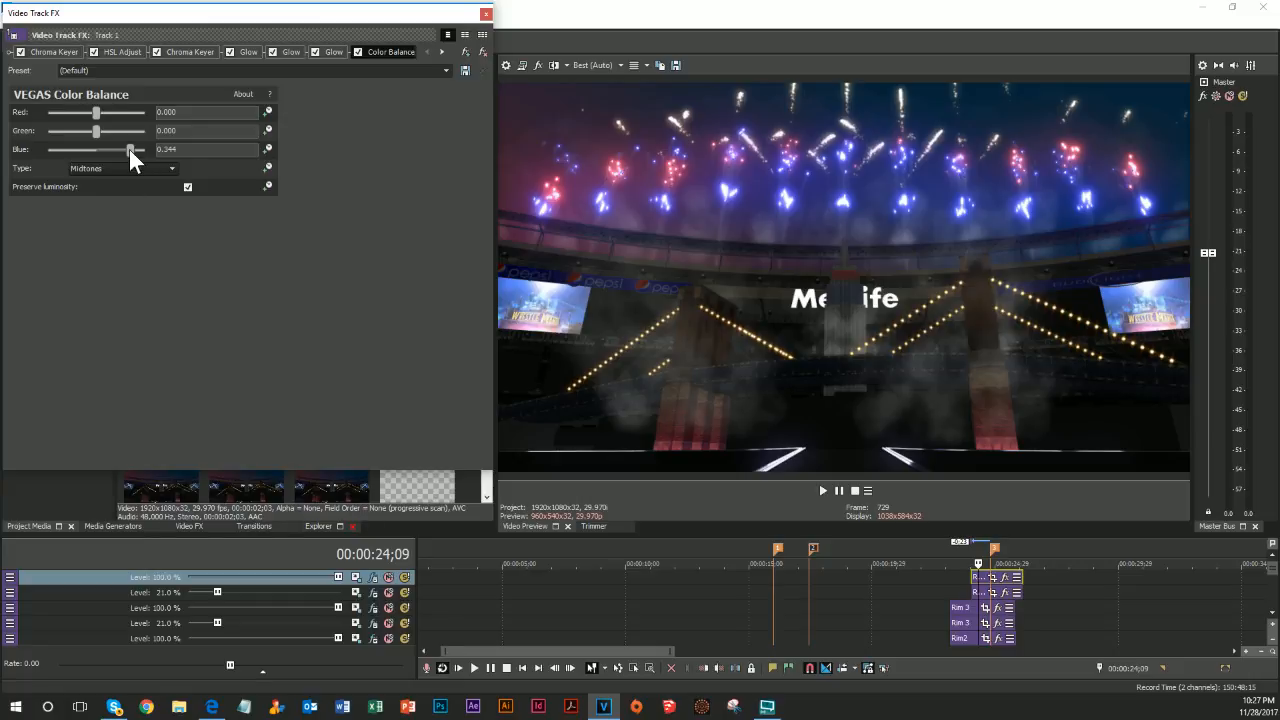
{"action": "double_click", "coordinate": [129, 149]}
{"action": "left_click", "coordinate": [83, 134]}
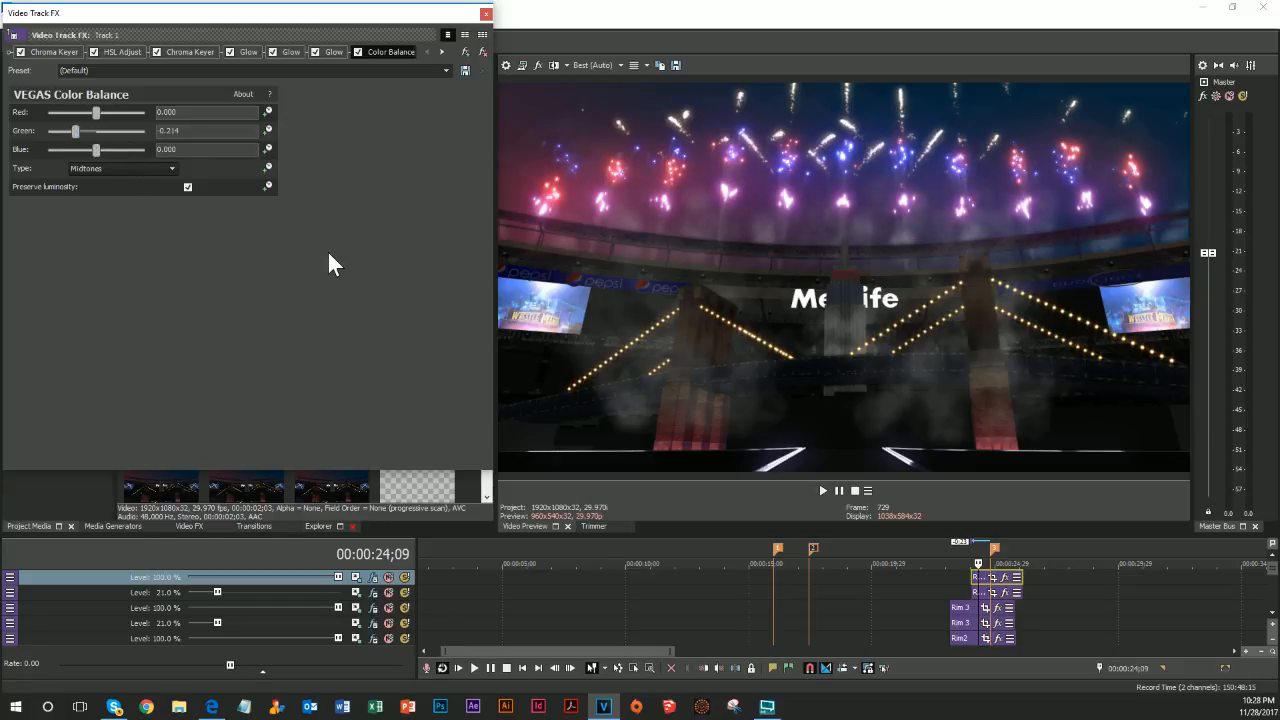
{"action": "left_click", "coordinate": [485, 13]}
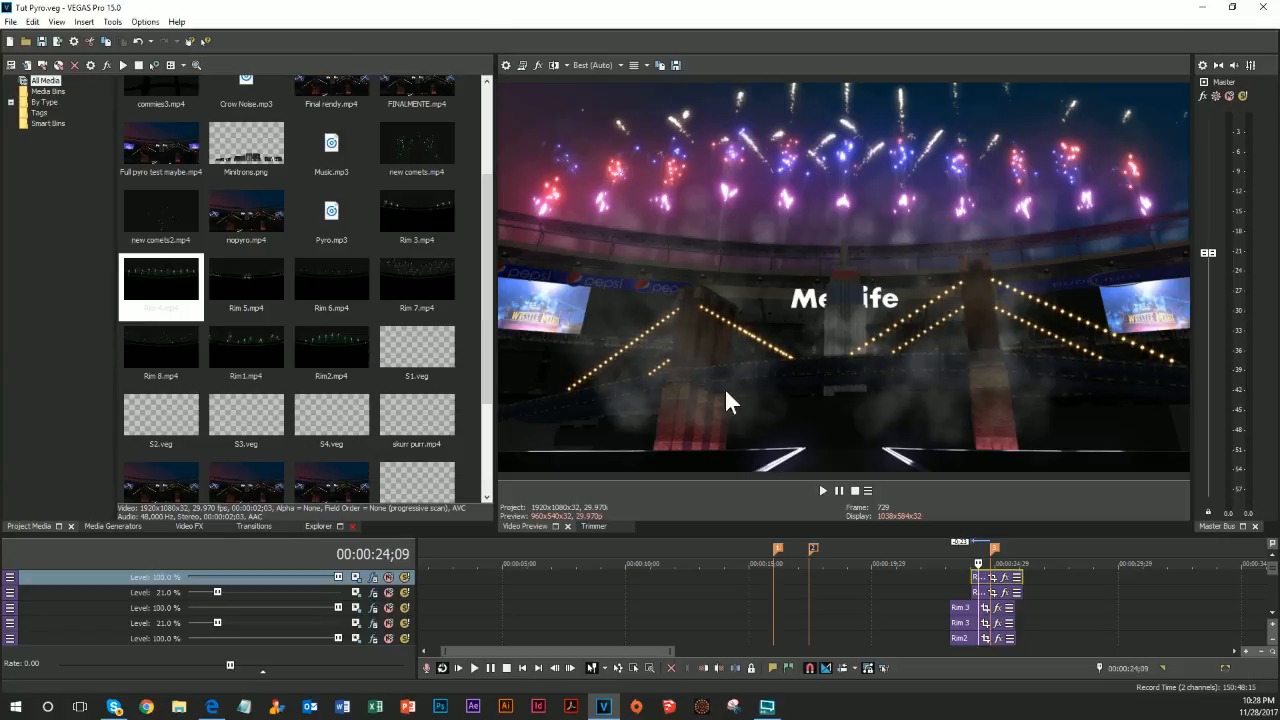
Place the playhead at 00:00:24;00 and duplicate the 100% and 50% tracks holding the later pair of "4" clips
{"action": "left_click", "coordinate": [970, 578]}
{"action": "scroll", "coordinate": [866, 613], "scroll_direction": "down", "scroll_amount": 7}
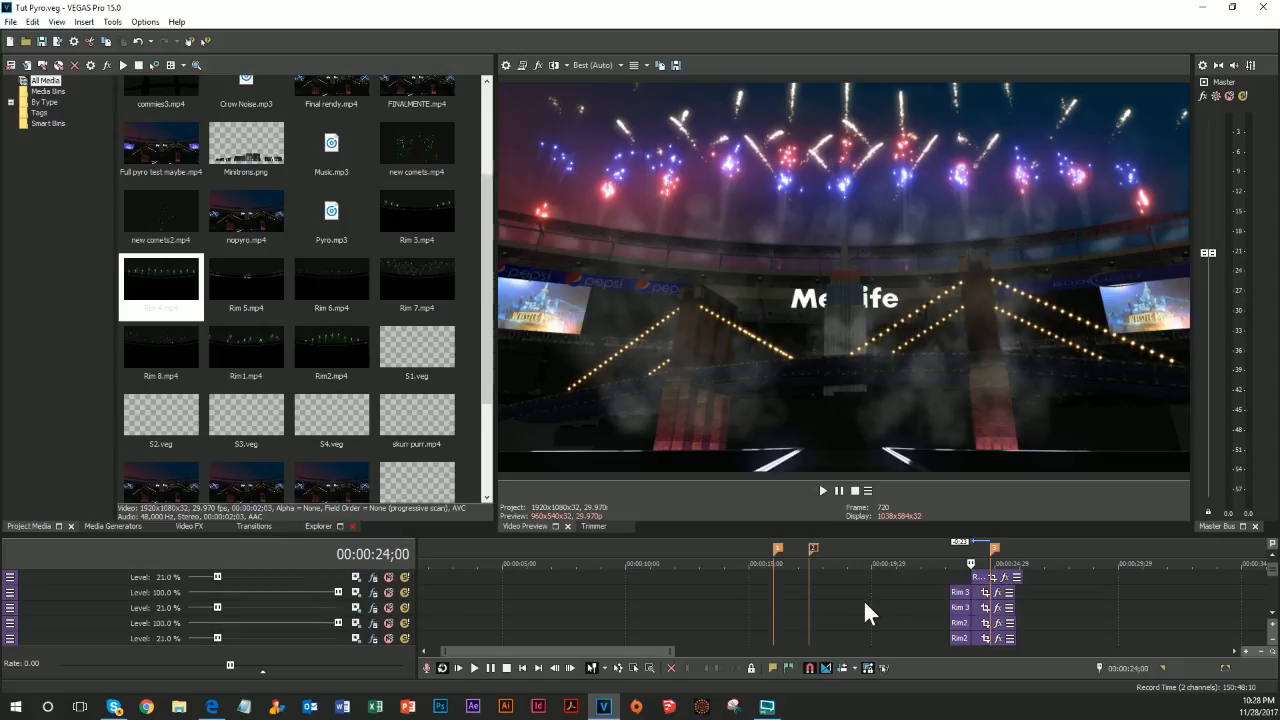
{"action": "scroll", "coordinate": [866, 613], "scroll_direction": "down", "scroll_amount": 5}
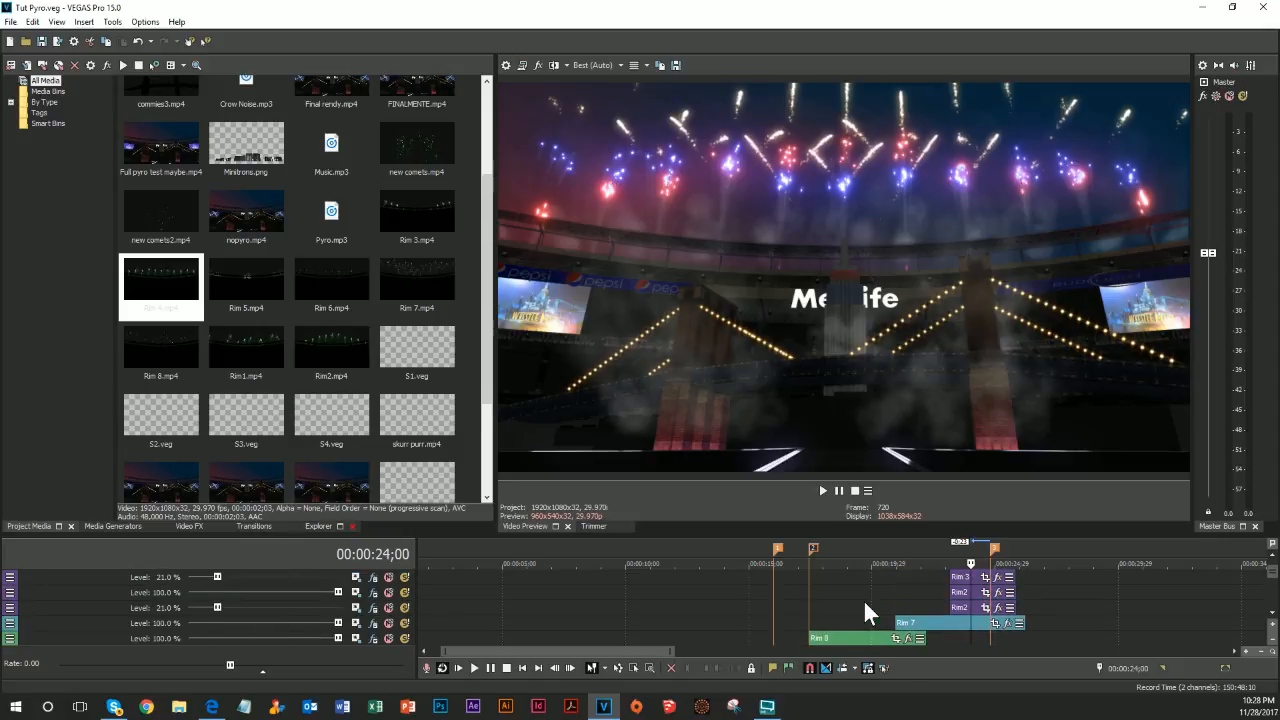
{"action": "scroll", "coordinate": [865, 602], "scroll_direction": "down", "scroll_amount": 4}
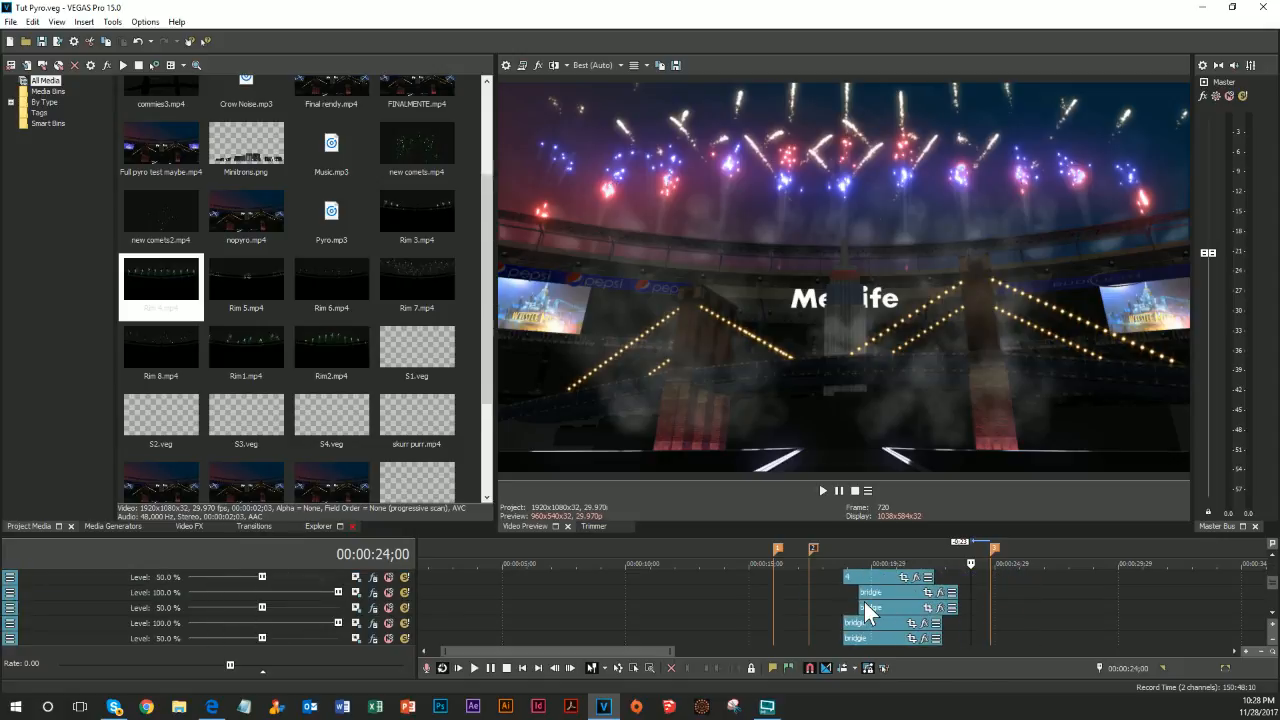
{"action": "scroll", "coordinate": [865, 602], "scroll_direction": "up", "scroll_amount": 6}
{"action": "scroll", "coordinate": [865, 602], "scroll_direction": "down", "scroll_amount": 2}
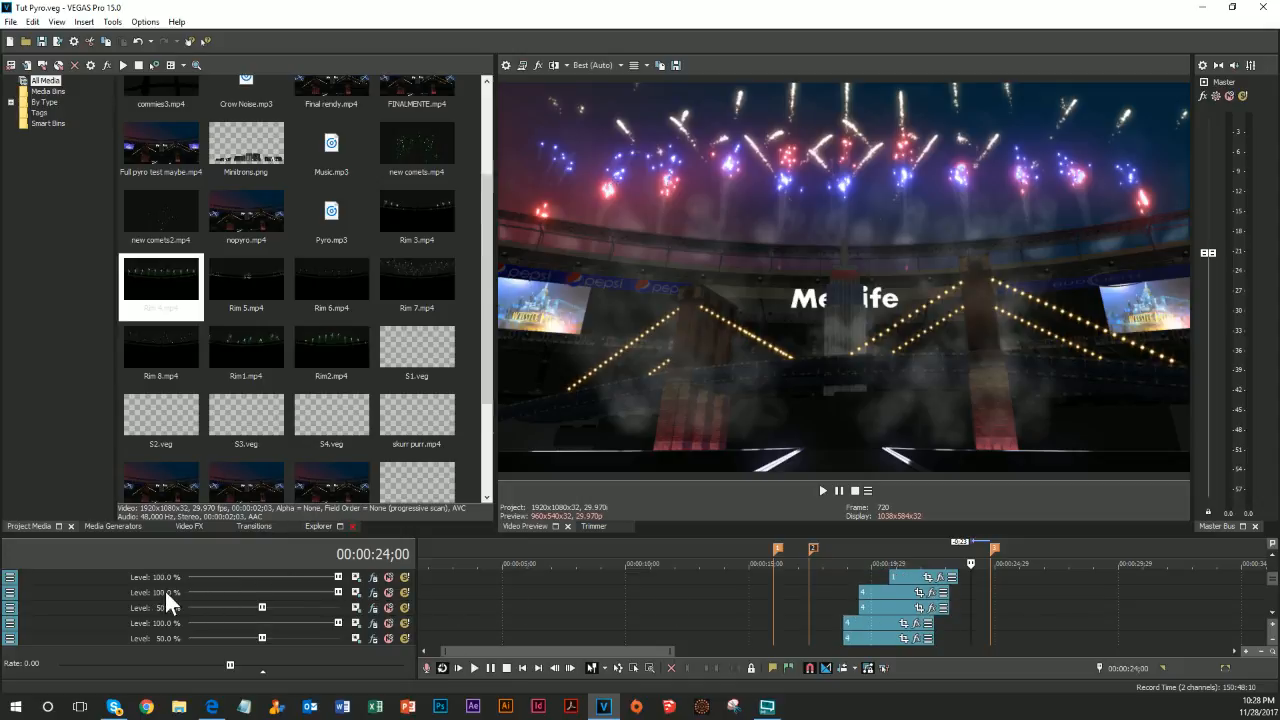
{"action": "left_click", "coordinate": [79, 597]}
{"action": "left_click", "coordinate": [72, 608], "text": "ctrl"}
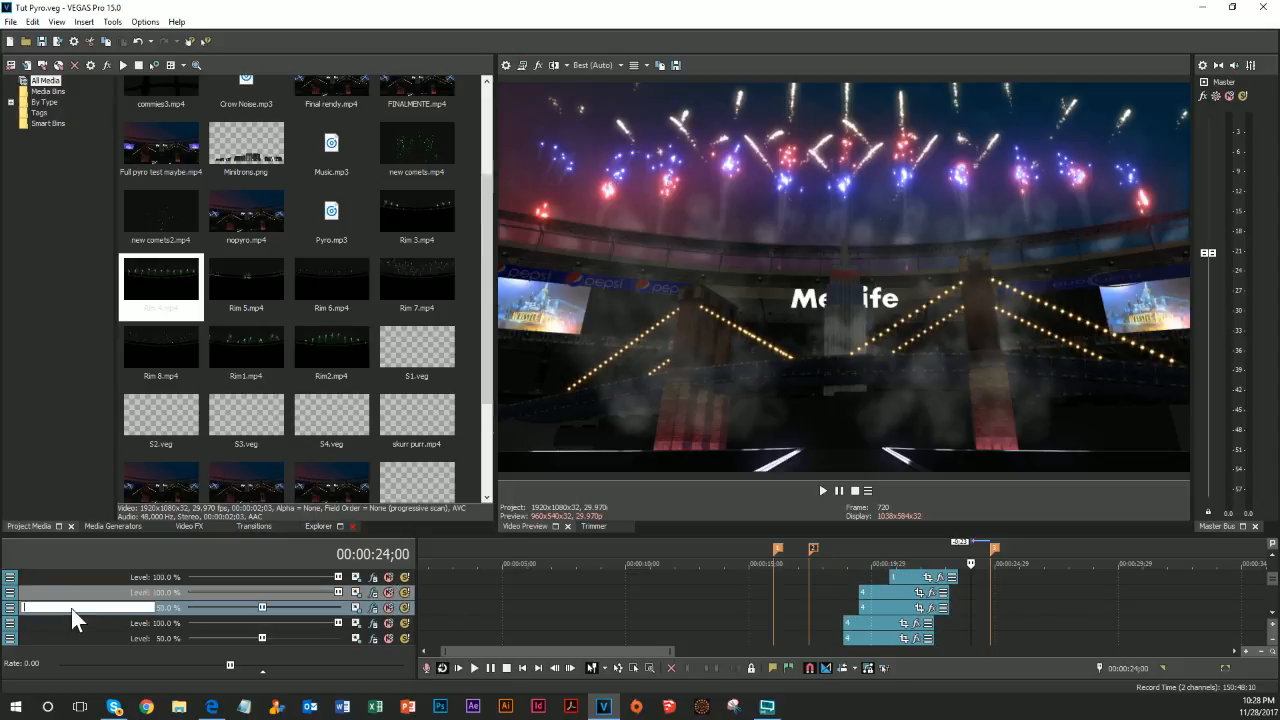
{"action": "right_click", "coordinate": [72, 608]}
{"action": "right_click", "coordinate": [163, 608]}
{"action": "left_click", "coordinate": [196, 442]}
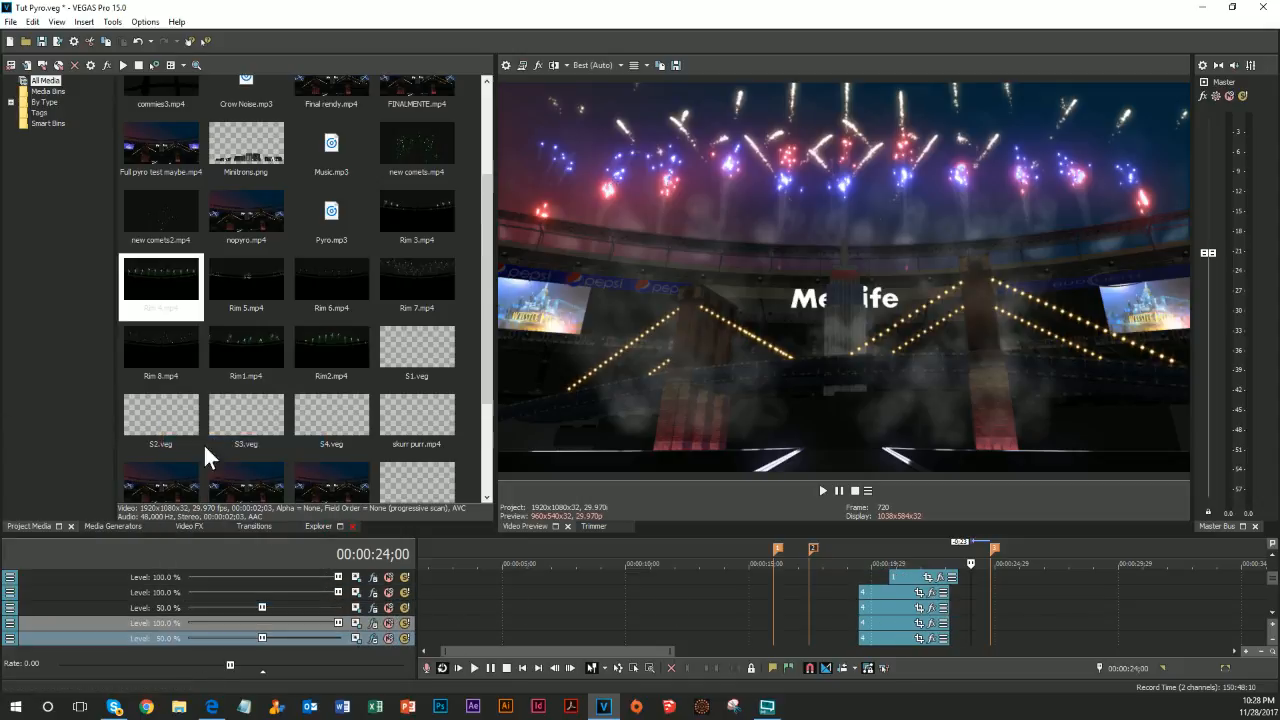
Move the upper pair of "4" clips to start at 00:00:24;00 and play back the result
{"action": "left_click_drag", "start_coordinate": [874, 592], "coordinate": [988, 603]}
{"action": "key", "text": "space"}
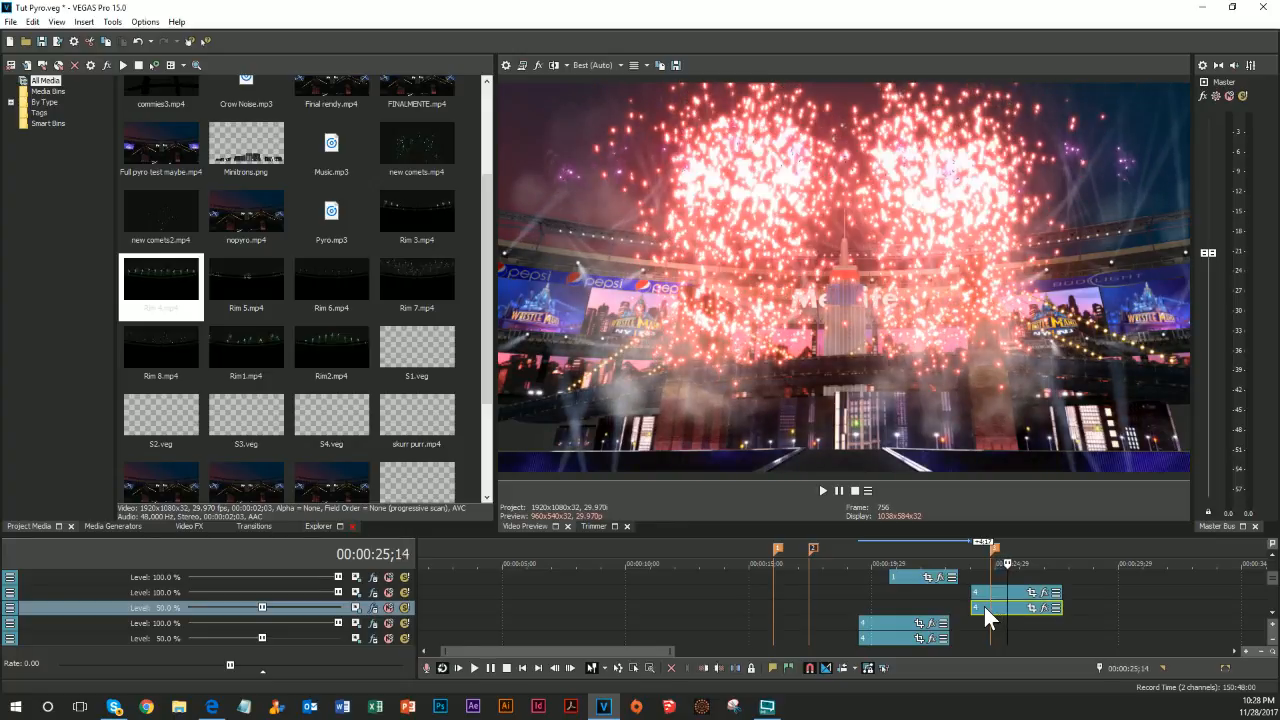
At 00:00:24;23, raise the Color Balance midtones red on the upper 100% track of "4" clips and close the track effects
{"action": "left_click", "coordinate": [989, 605]}
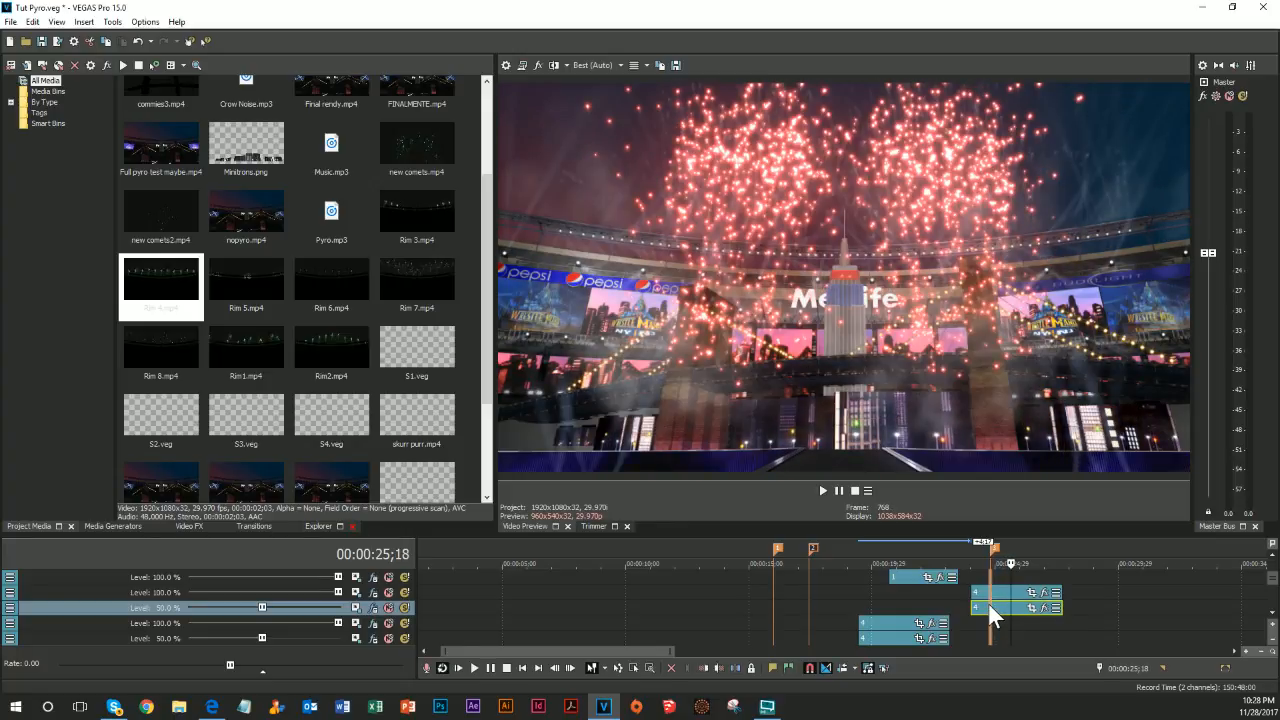
{"action": "left_click", "coordinate": [372, 592]}
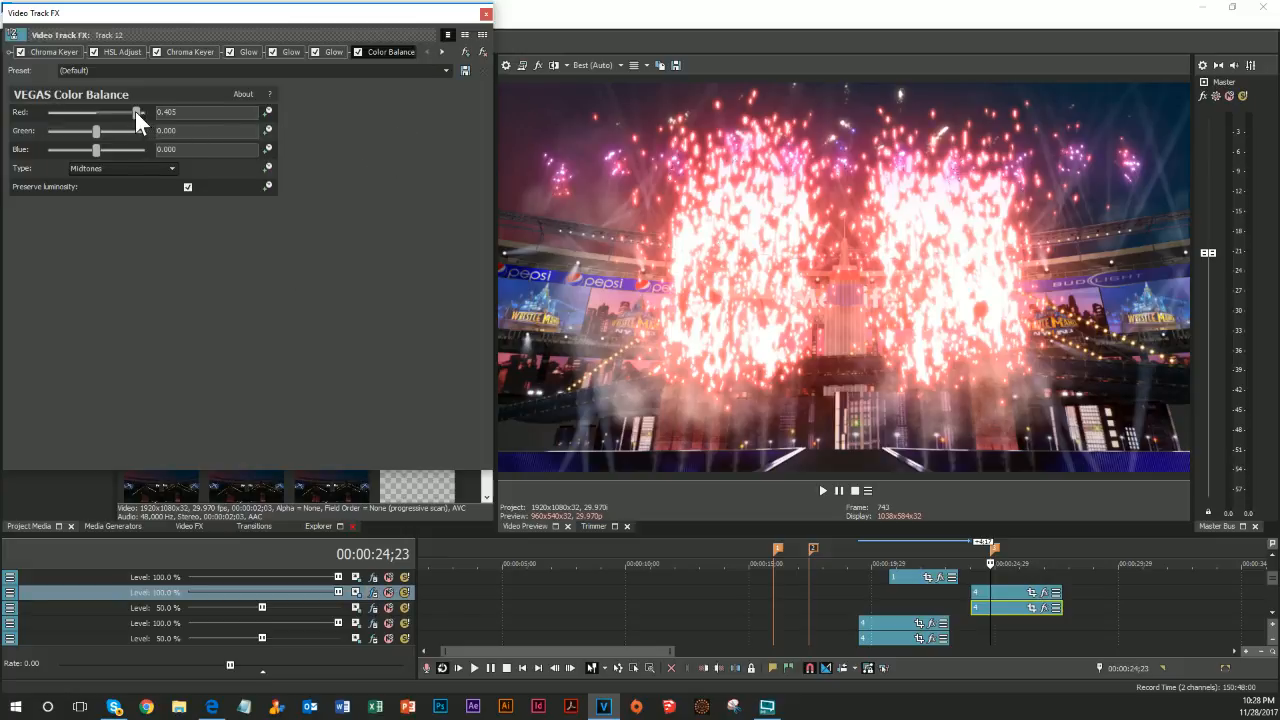
{"action": "left_click_drag", "start_coordinate": [135, 111], "coordinate": [148, 112]}
{"action": "left_click", "coordinate": [486, 16]}
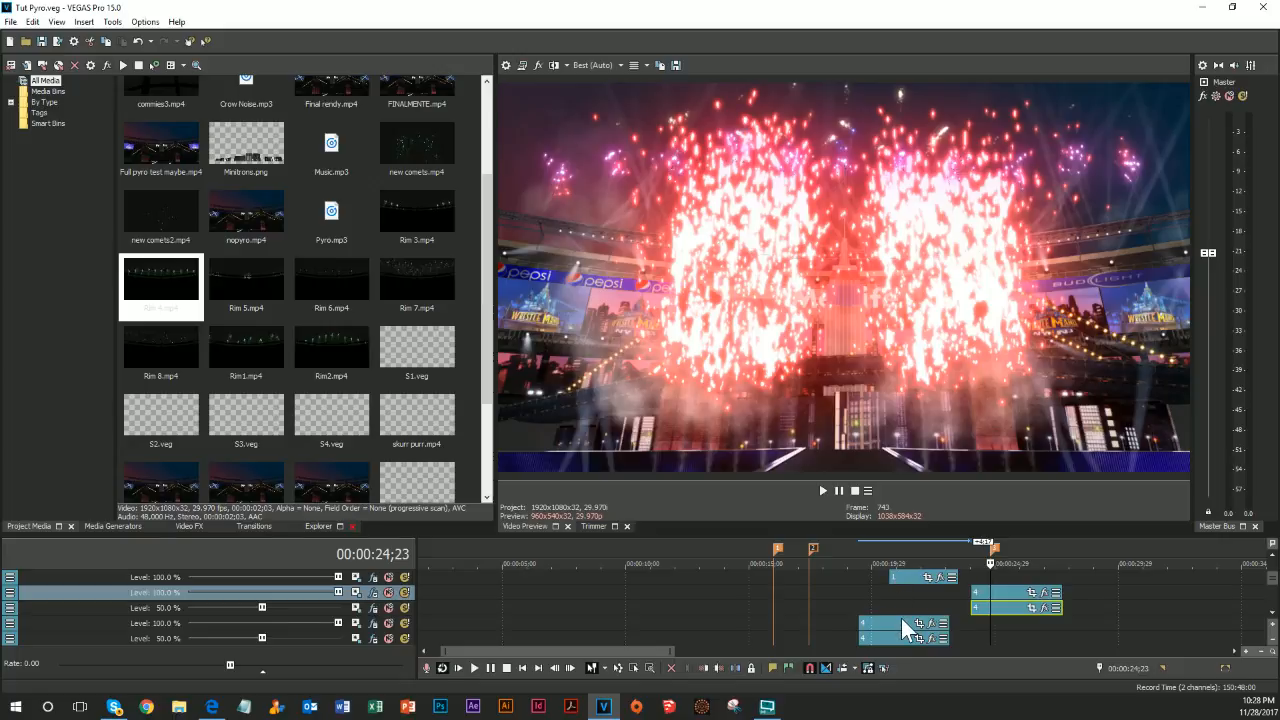
Insert an empty video track directly above the Background track
{"action": "key", "text": "ctrl+z"}
{"action": "key", "text": "ctrl+z"}
{"action": "key", "text": "ctrl+z"}
{"action": "key", "text": "ctrl+z"}
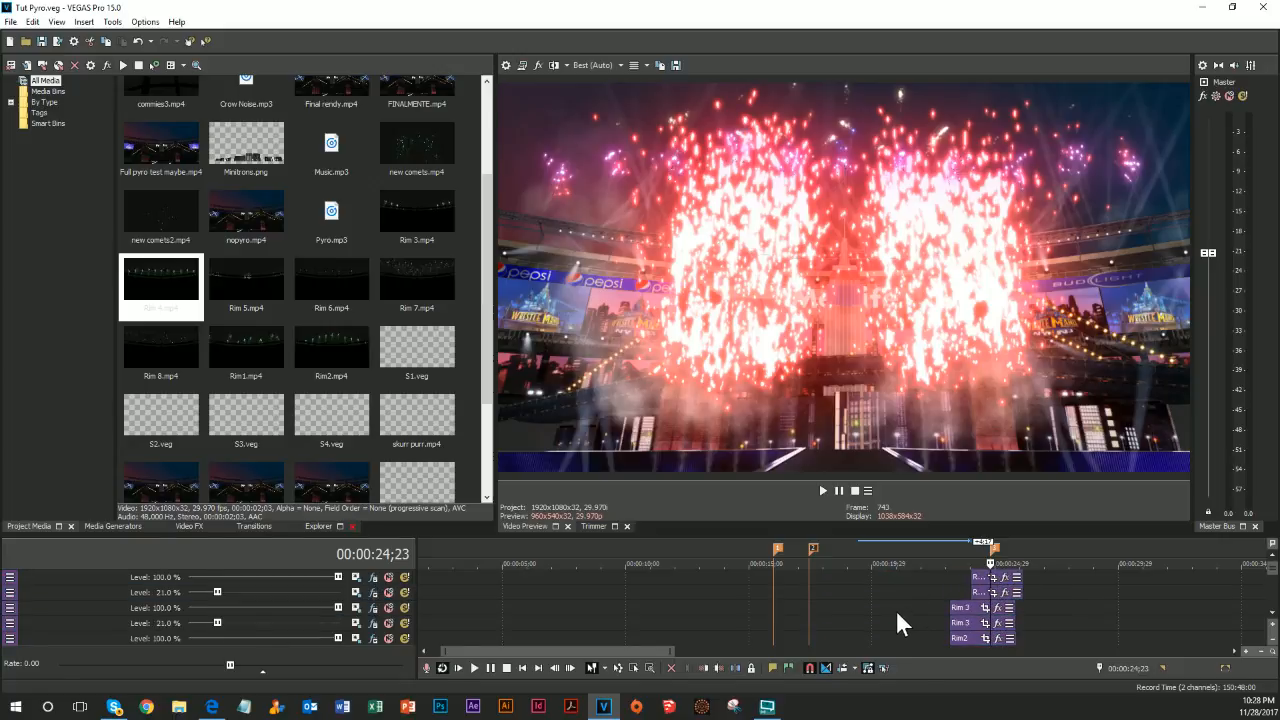
{"action": "key", "text": "ctrl+z"}
{"action": "key", "text": "ctrl+z"}
{"action": "key", "text": "ctrl+z"}
{"action": "key", "text": "ctrl+z"}
{"action": "key", "text": "ctrl+z"}
{"action": "key", "text": "ctrl+z"}
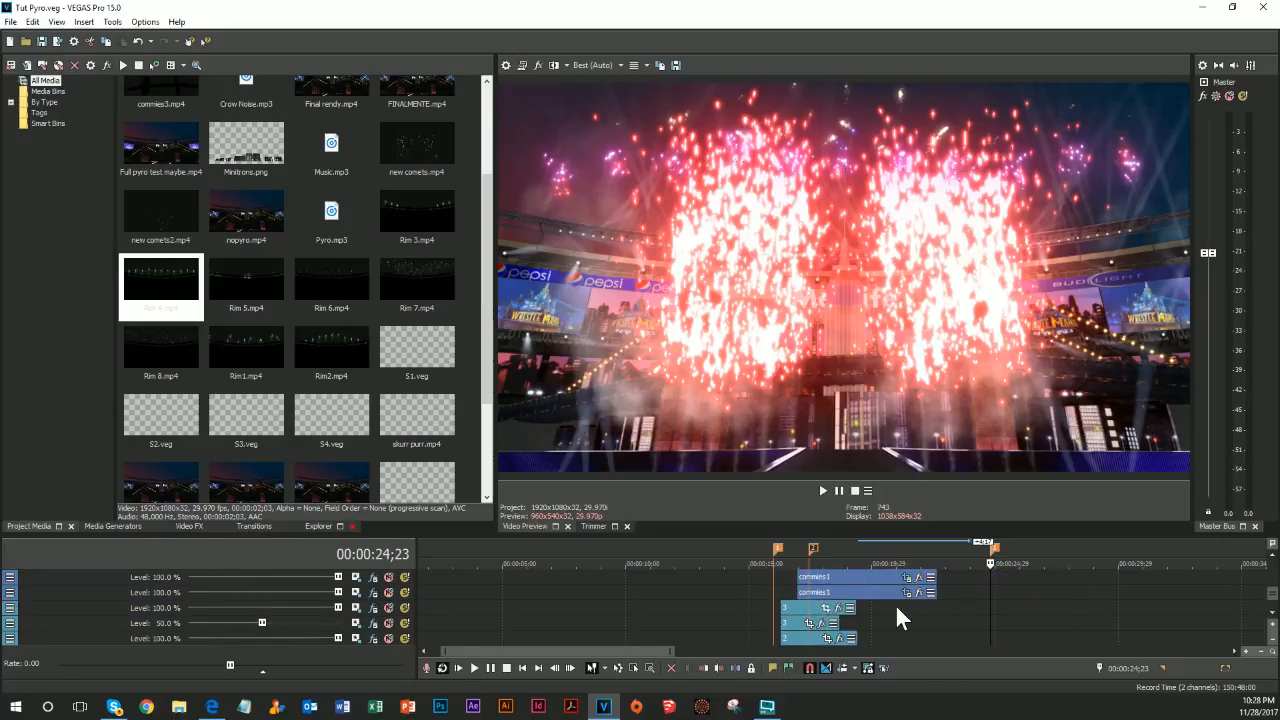
{"action": "key", "text": "ctrl+z"}
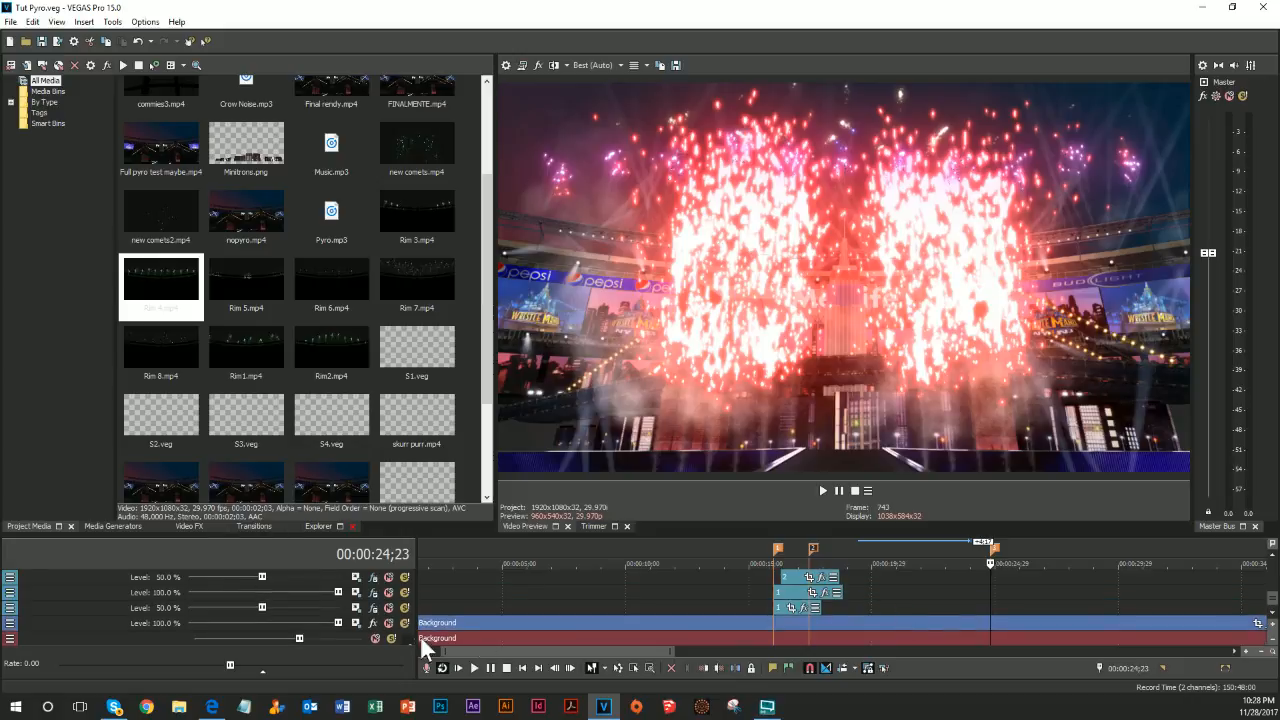
{"action": "left_click", "coordinate": [143, 628]}
{"action": "right_click", "coordinate": [143, 628]}
{"action": "left_click", "coordinate": [214, 446]}
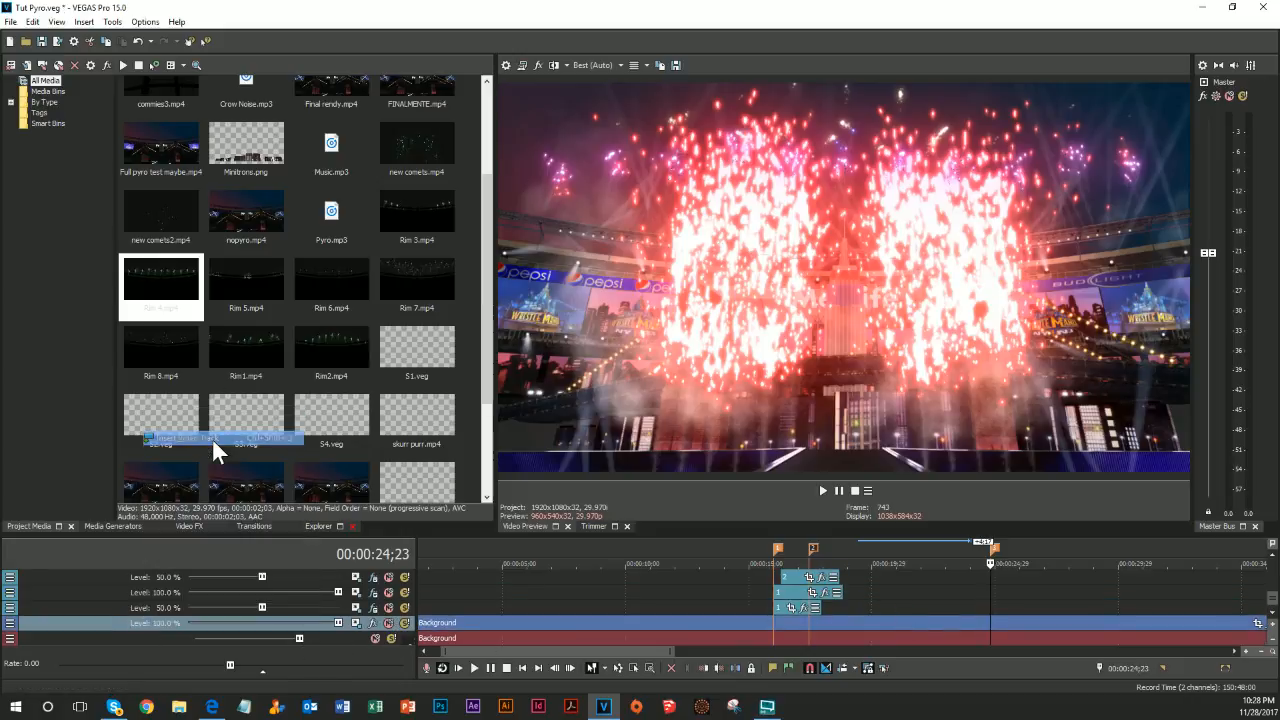
{"action": "left_click", "coordinate": [404, 608]}
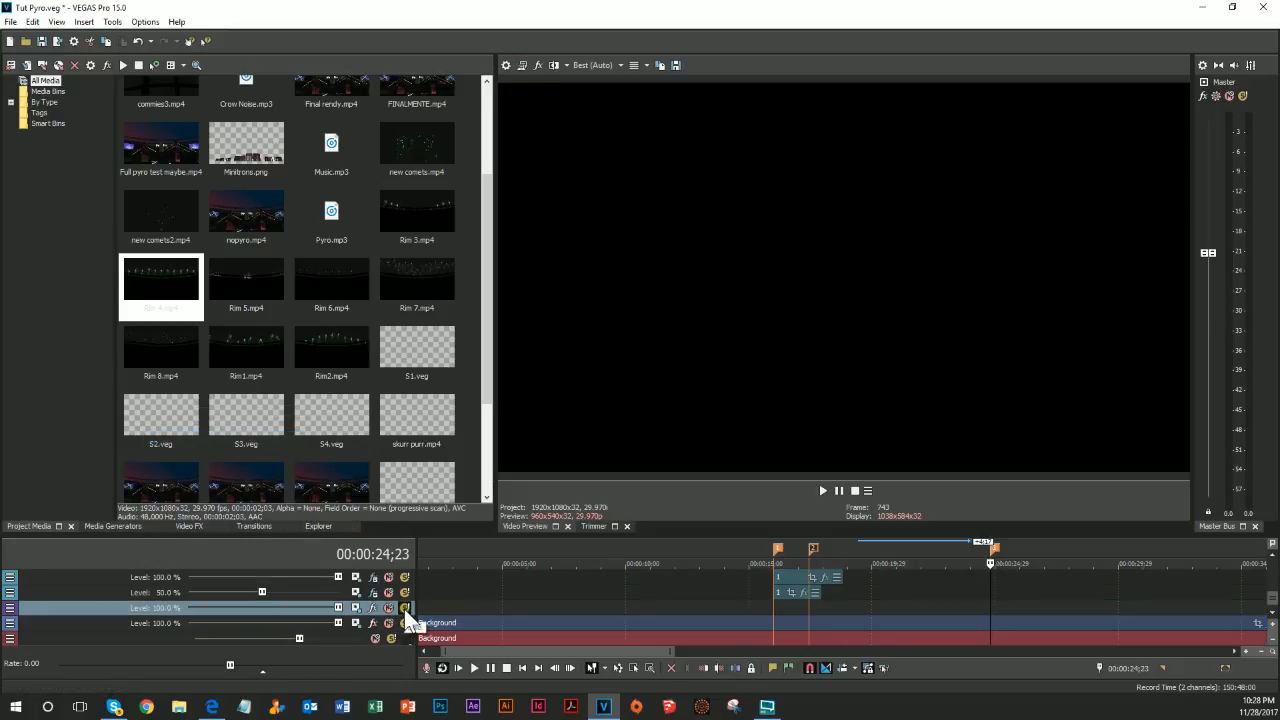
{"action": "left_click", "coordinate": [404, 608]}
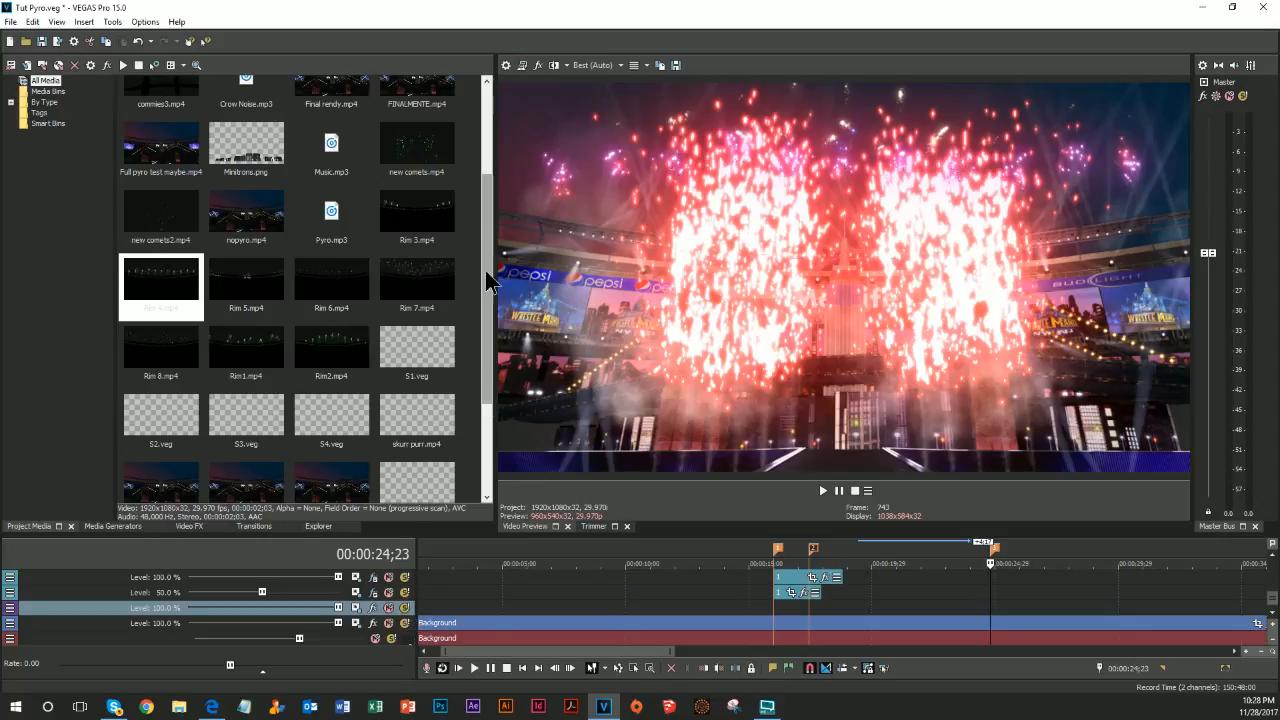
Place sy 1.mp4 on the new track starting at 00:00:24;23 and delete its audio track
{"action": "left_click_drag", "start_coordinate": [487, 280], "coordinate": [503, 410]}
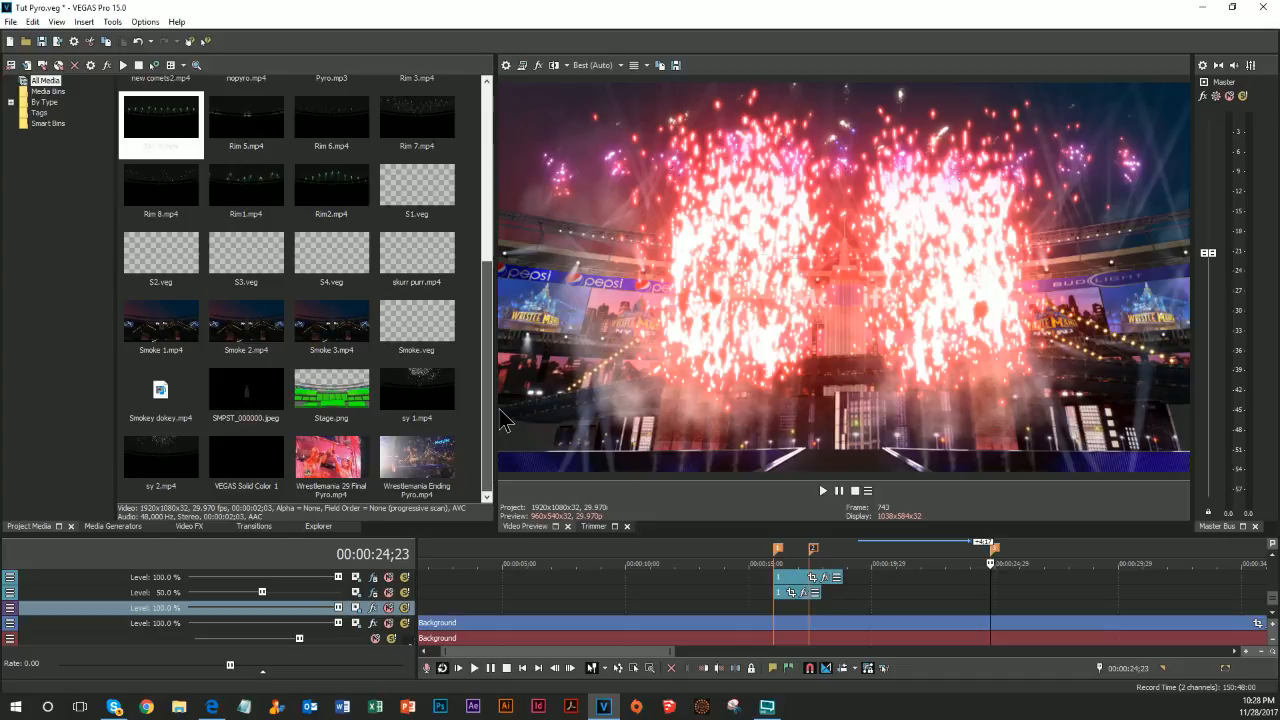
{"action": "left_click_drag", "start_coordinate": [410, 385], "coordinate": [998, 618]}
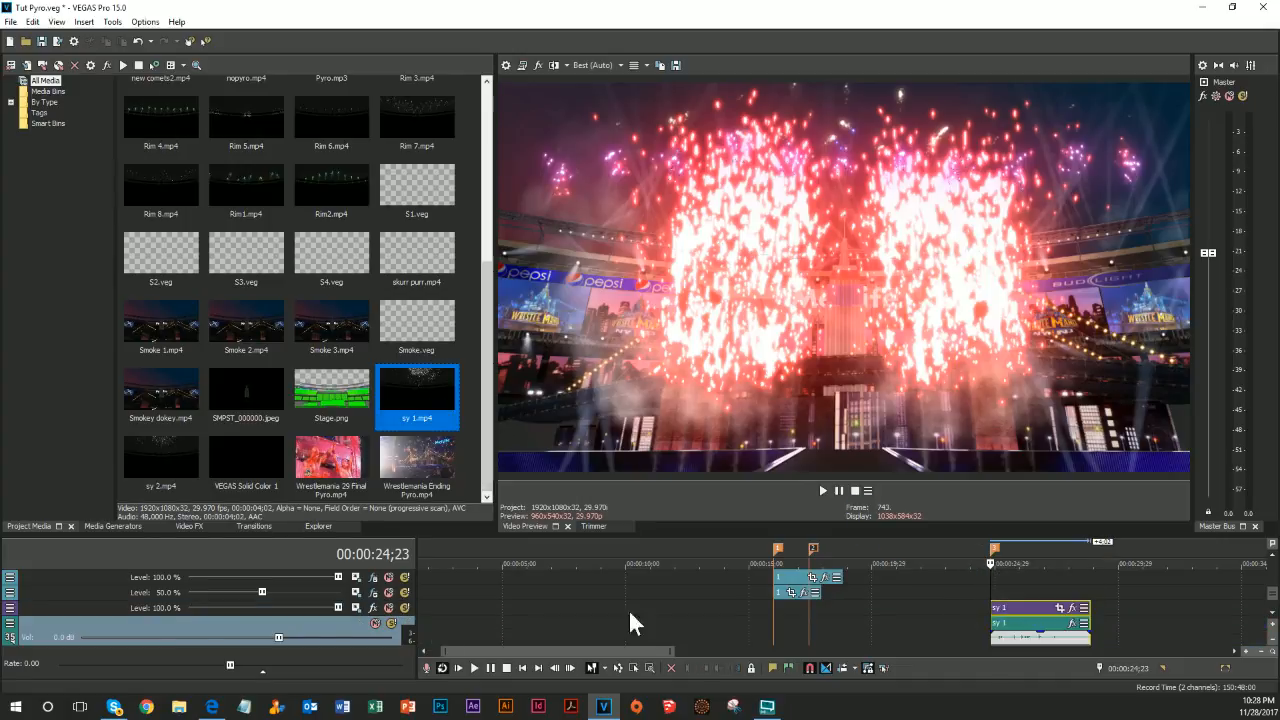
{"action": "right_click", "coordinate": [56, 628]}
{"action": "left_click", "coordinate": [140, 388]}
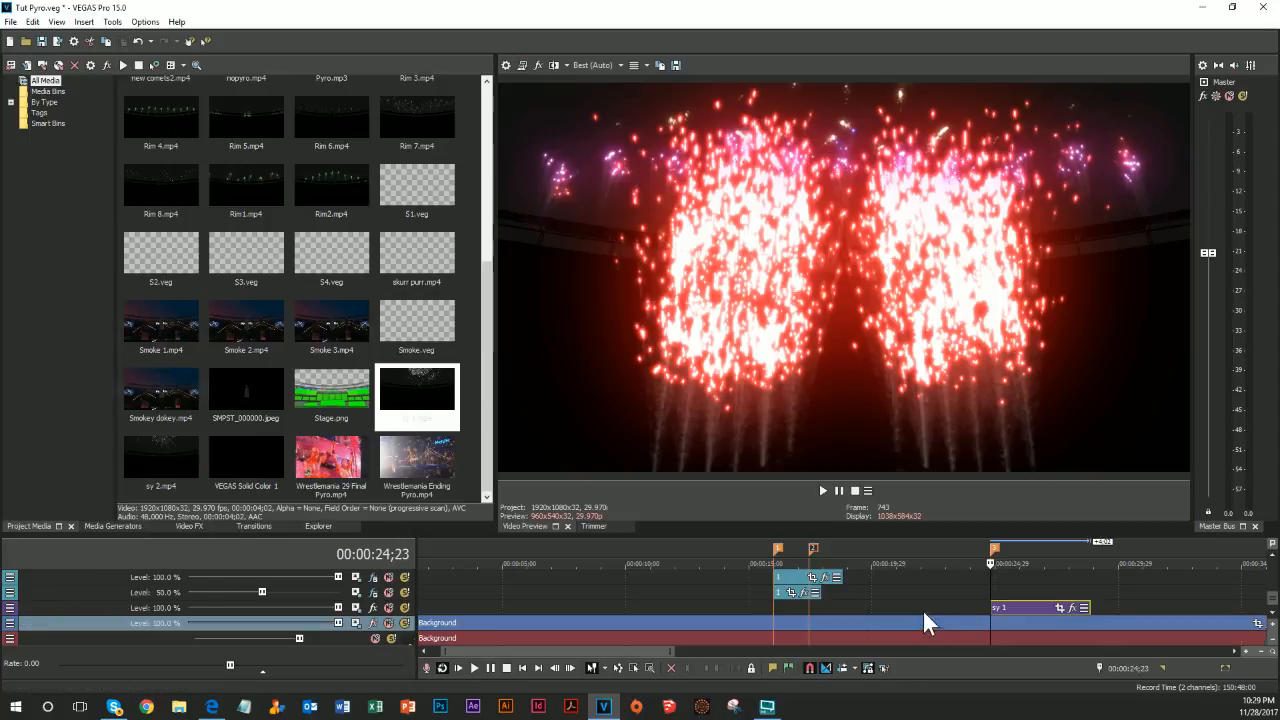
Play the sy 1 clip to find its burst and move the clip earlier so the burst lines up with the last marker
{"action": "left_click", "coordinate": [991, 608]}
{"action": "key", "text": "space"}
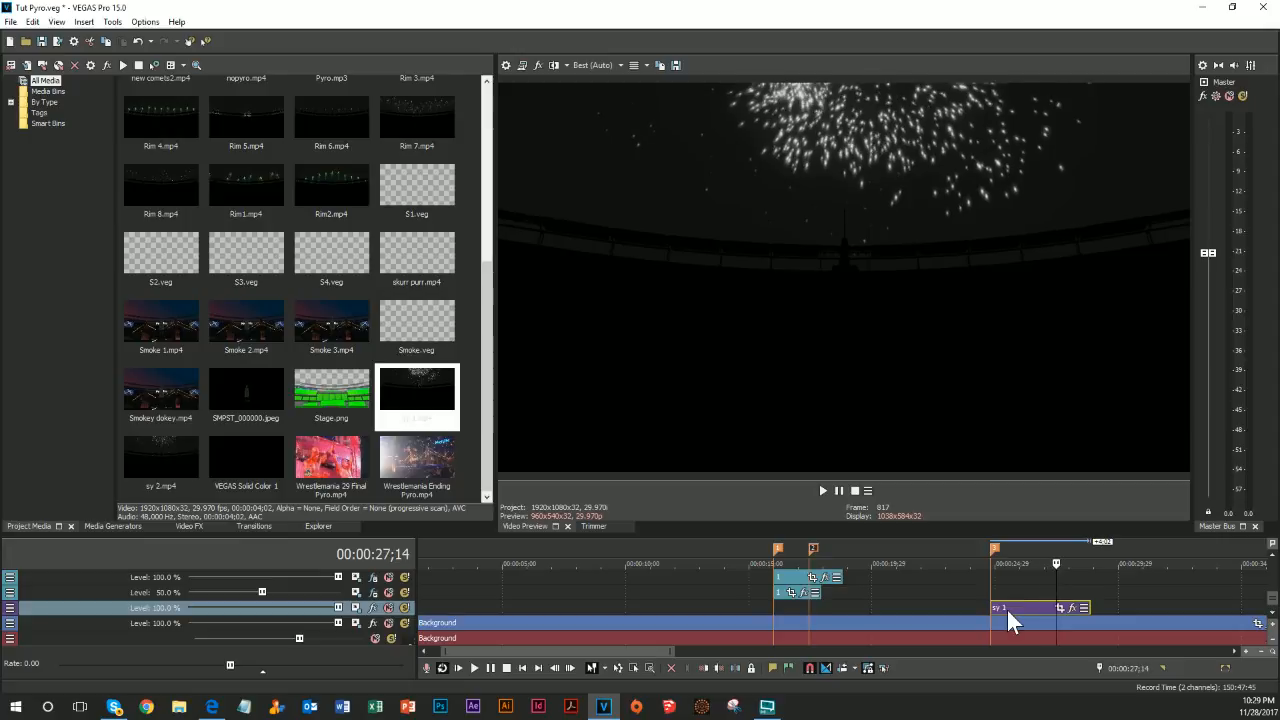
{"action": "key", "text": "Left"}
{"action": "key", "text": "Left"}
{"action": "key", "text": "Left"}
{"action": "key", "text": "Left"}
{"action": "key", "text": "Left"}
{"action": "key", "text": "Left"}
{"action": "key", "text": "Left"}
{"action": "key", "text": "Left"}
{"action": "key", "text": "Left"}
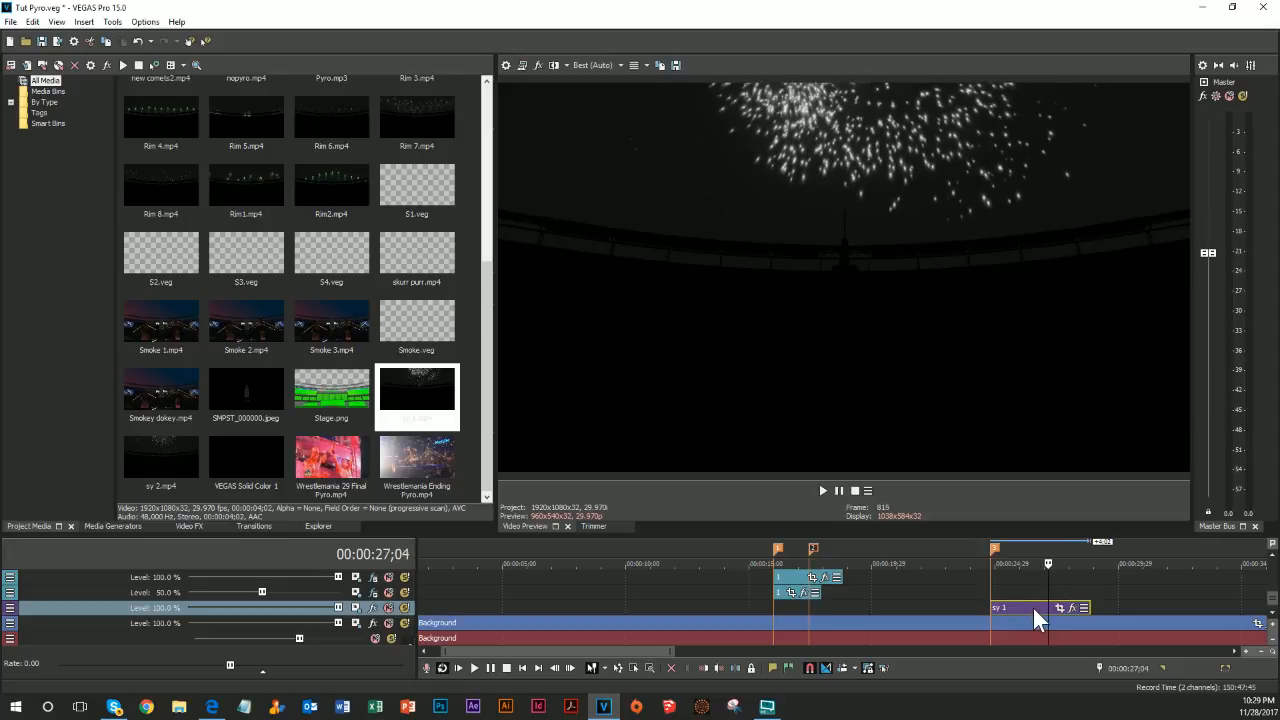
{"action": "left_click_drag", "start_coordinate": [1040, 607], "coordinate": [990, 607]}
With the sy 1 track muted, step through the frames before 00:00:24;23, move the last marker to 00:00:24;11, and unmute the track
{"action": "key", "text": "Left"}
{"action": "key", "text": "Left"}
{"action": "key", "text": "Left"}
{"action": "key", "text": "Left"}
{"action": "key", "text": "Left"}
{"action": "key", "text": "Left"}
{"action": "key", "text": "Left"}
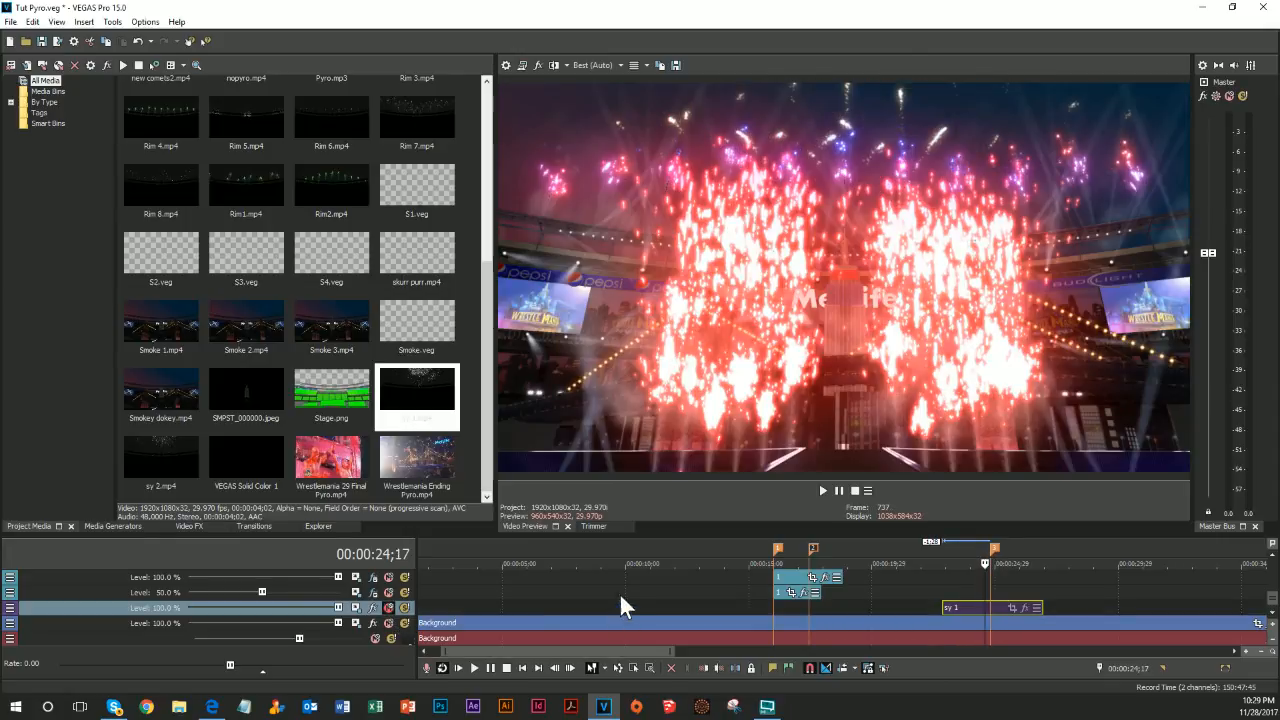
{"action": "key", "text": "Left"}
{"action": "key", "text": "Left"}
{"action": "key", "text": "Left"}
{"action": "key", "text": "Left"}
{"action": "key", "text": "Left"}
{"action": "key", "text": "Left"}
{"action": "key", "text": "Left"}
{"action": "key", "text": "Left"}
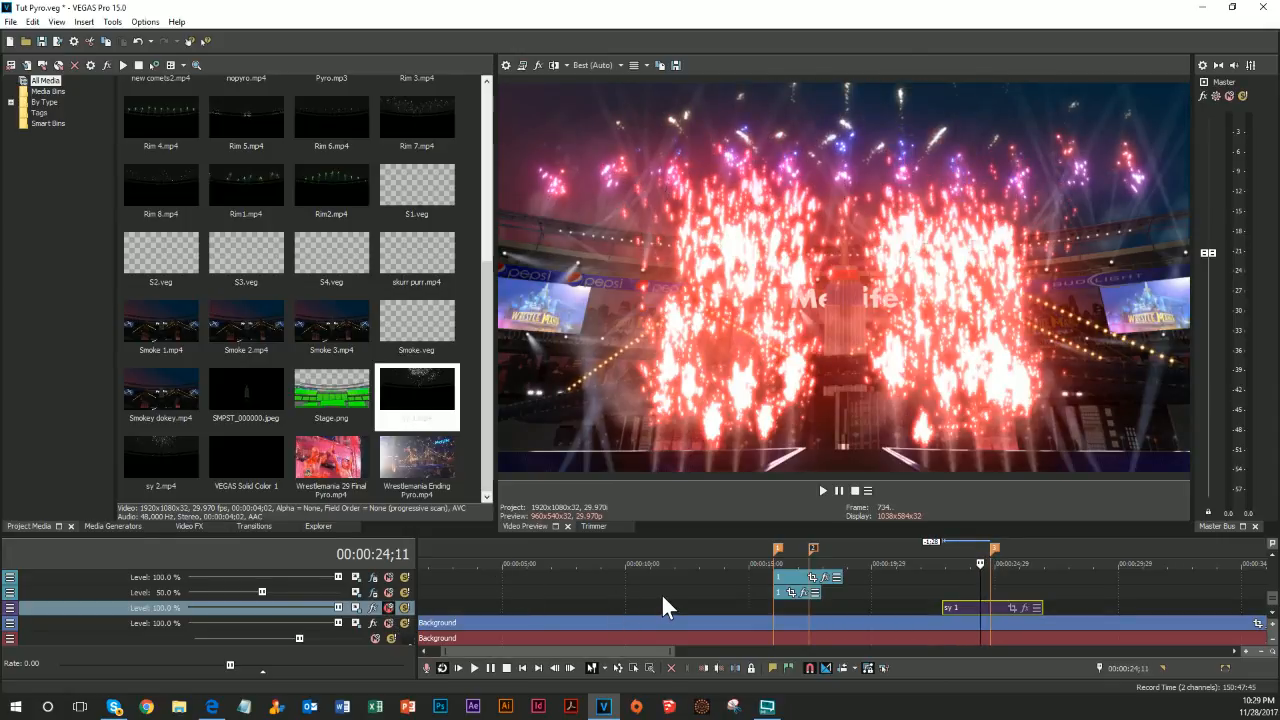
{"action": "key", "text": "Left"}
{"action": "key", "text": "Right"}
{"action": "key", "text": "Right"}
{"action": "key", "text": "Right"}
{"action": "key", "text": "Right"}
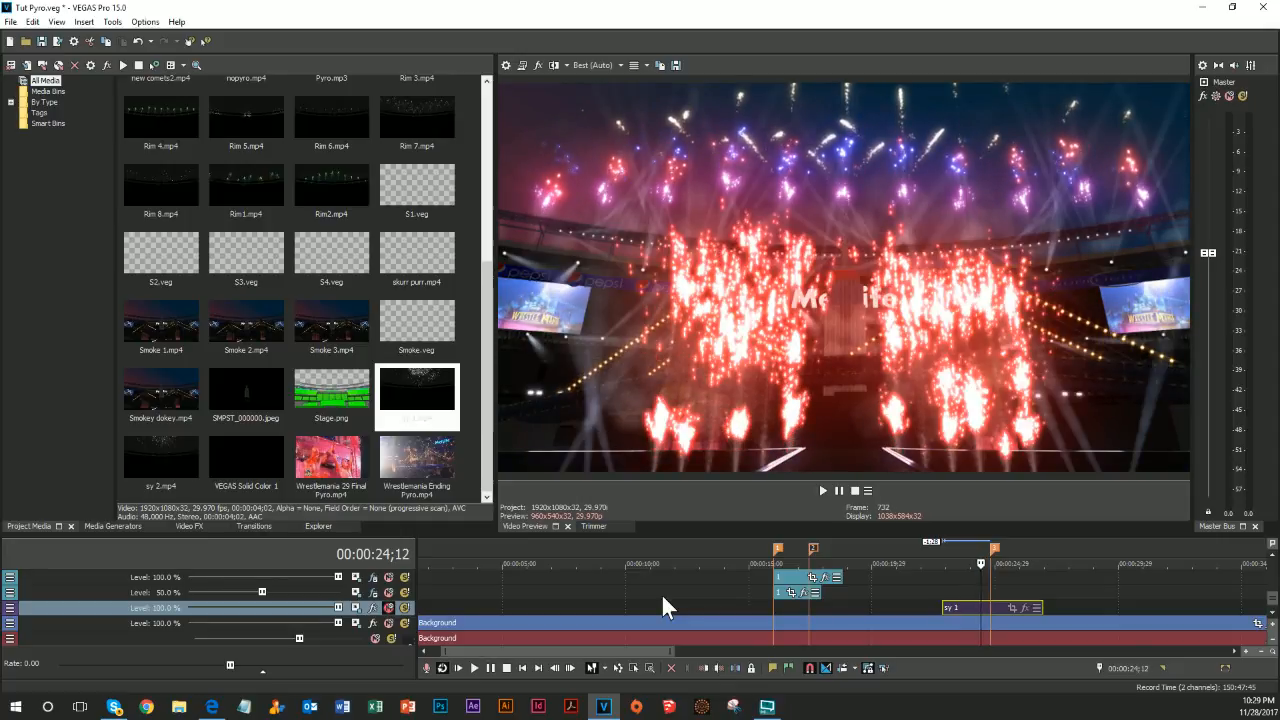
{"action": "key", "text": "Left"}
{"action": "key", "text": "Left"}
{"action": "key", "text": "Right"}
{"action": "left_click_drag", "start_coordinate": [996, 551], "coordinate": [988, 558]}
{"action": "left_click", "coordinate": [388, 607]}
{"action": "left_click", "coordinate": [388, 607]}
{"action": "left_click", "coordinate": [388, 607]}
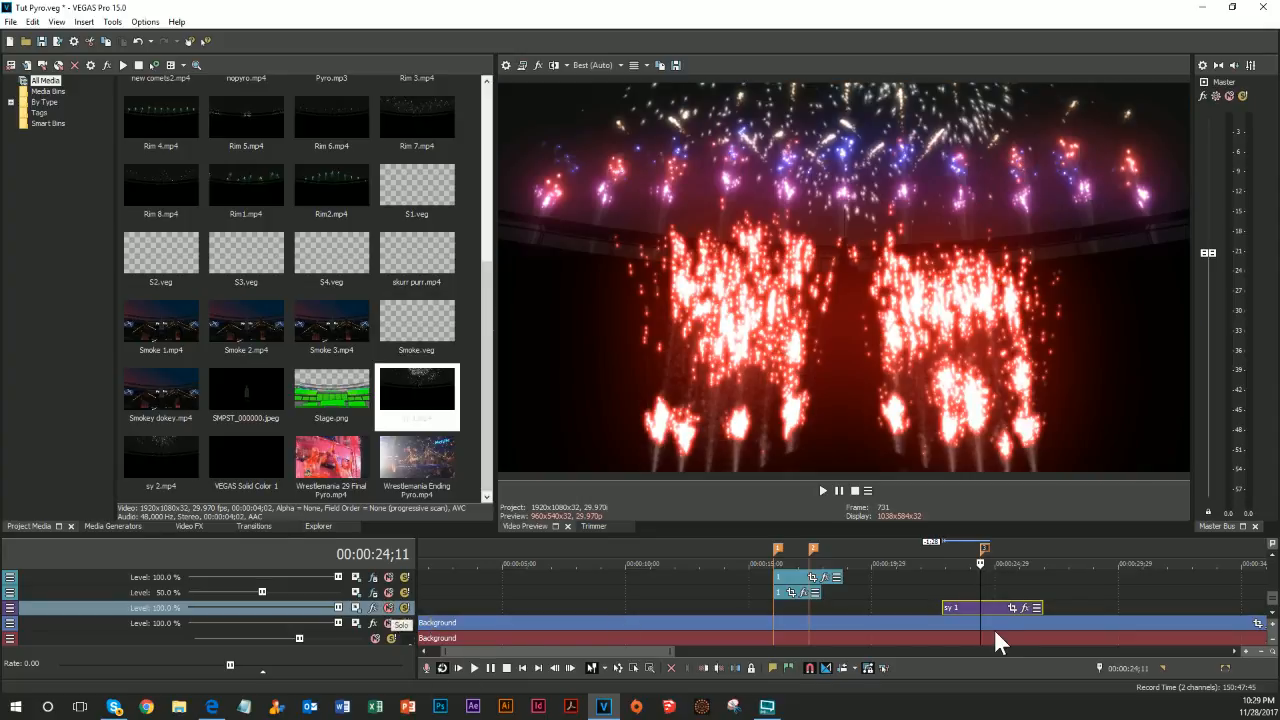
Solo the sy 1 and Background video tracks and add the VEGAS Chroma Keyer to the sy 1 track
{"action": "left_click", "coordinate": [403, 609]}
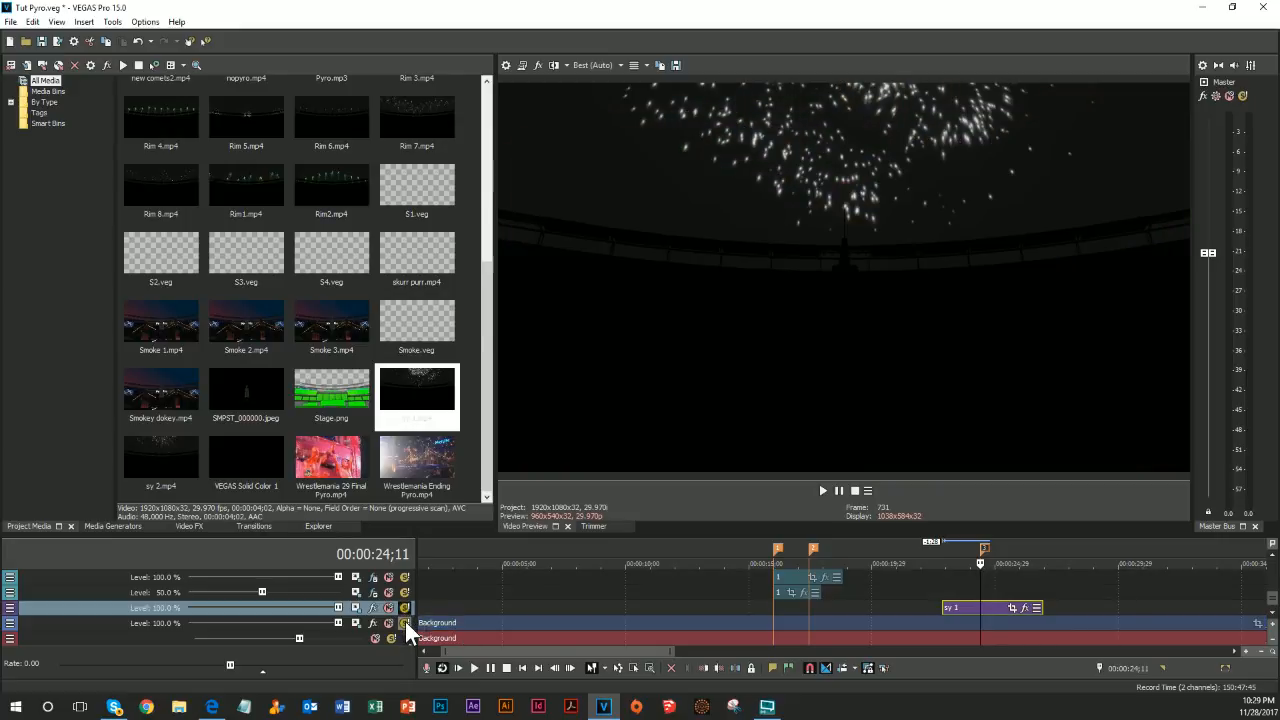
{"action": "left_click", "coordinate": [405, 621]}
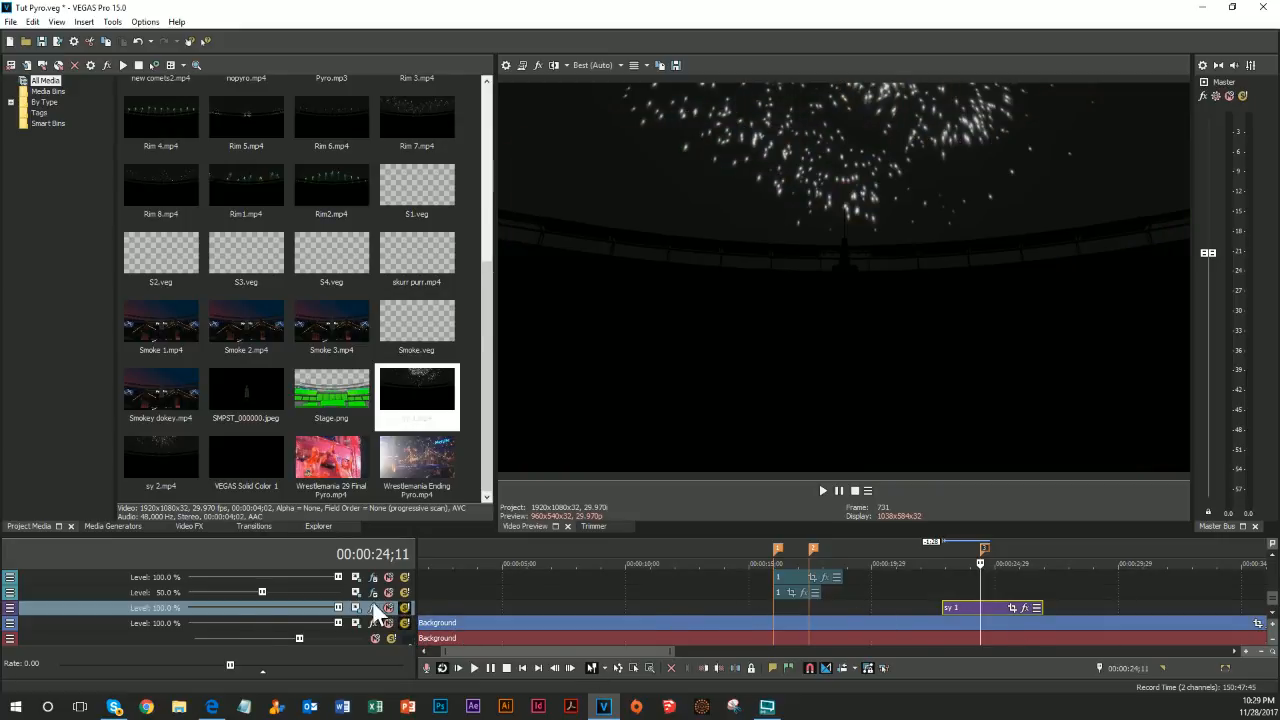
{"action": "left_click", "coordinate": [373, 608]}
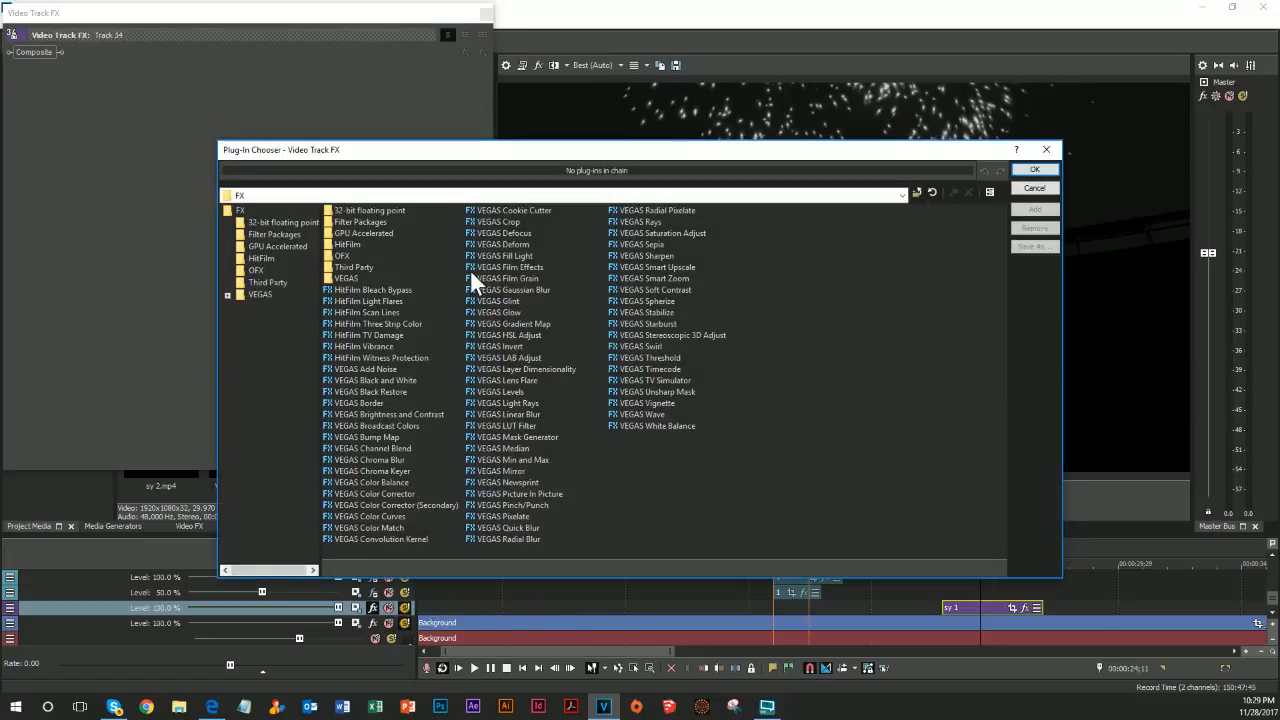
{"action": "left_click", "coordinate": [390, 471]}
{"action": "left_click", "coordinate": [1035, 209]}
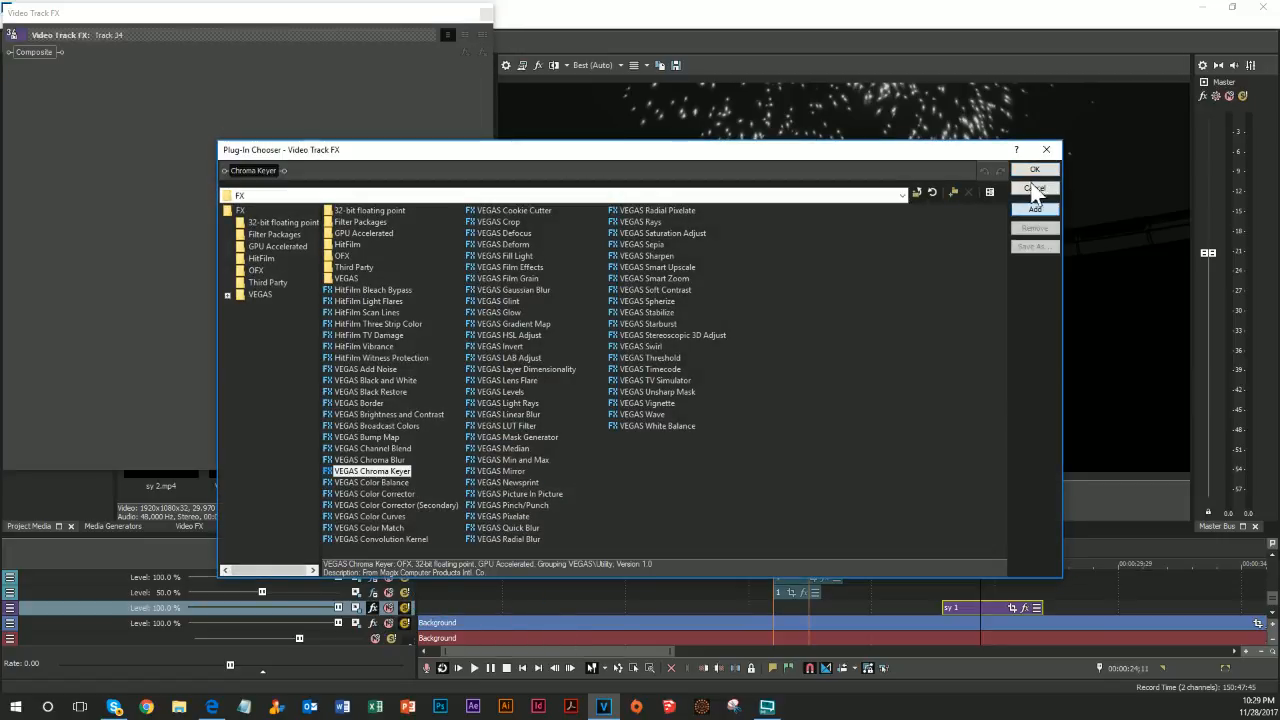
{"action": "left_click", "coordinate": [1035, 169]}
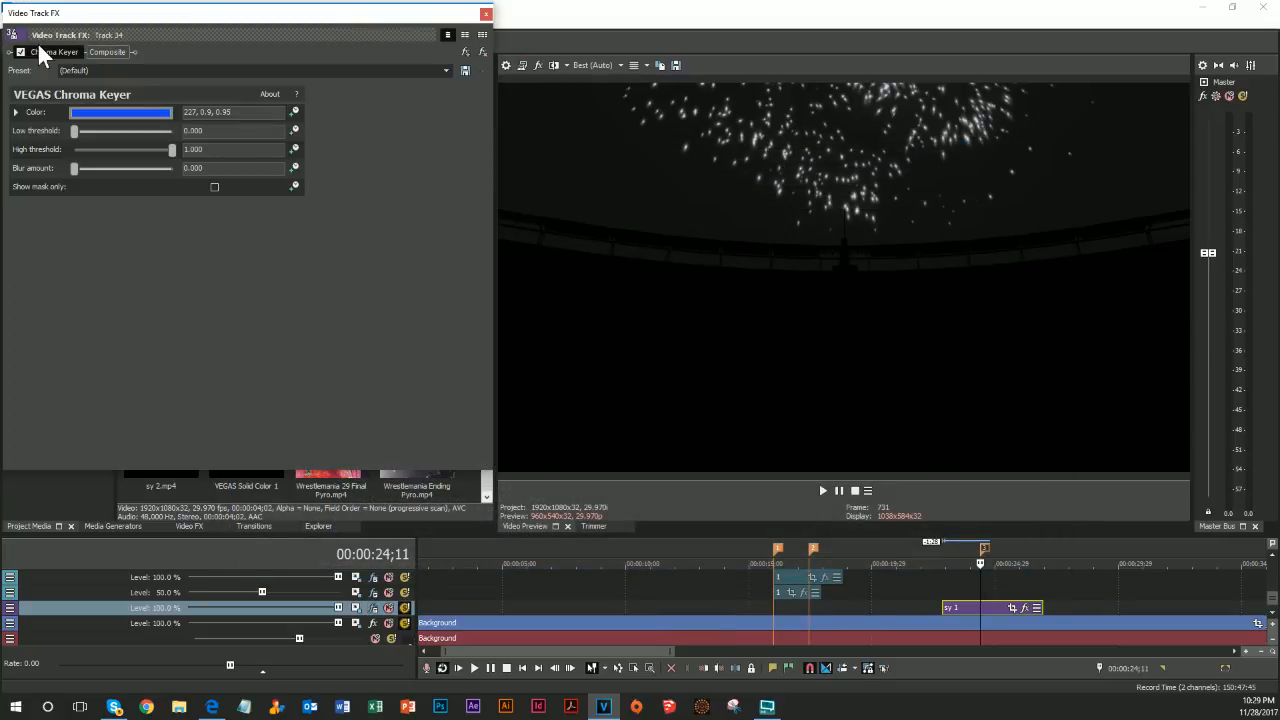
Sample the dark sky (0, 0.0, 0.06) as the Chroma Keyer color, enable Show mask only, and set the low threshold to 0.272
{"action": "left_click", "coordinate": [17, 112]}
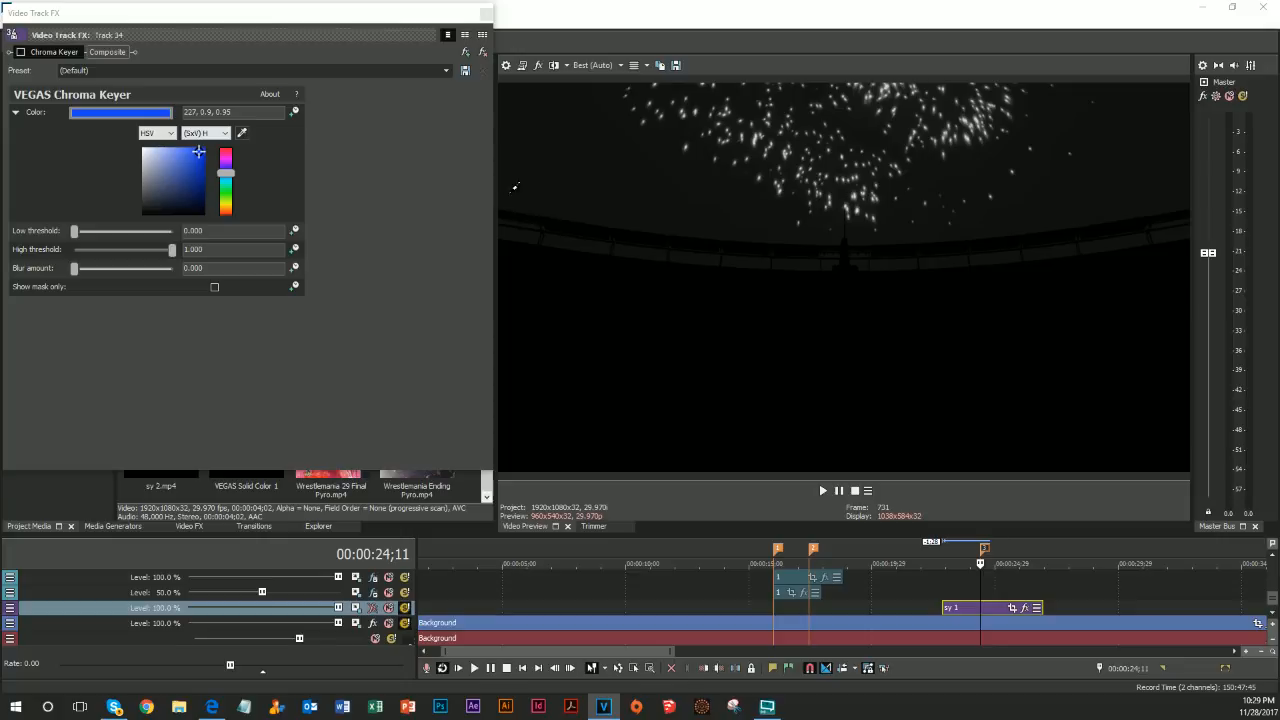
{"action": "left_click_drag", "start_coordinate": [198, 152], "coordinate": [142, 211]}
{"action": "left_click", "coordinate": [20, 52]}
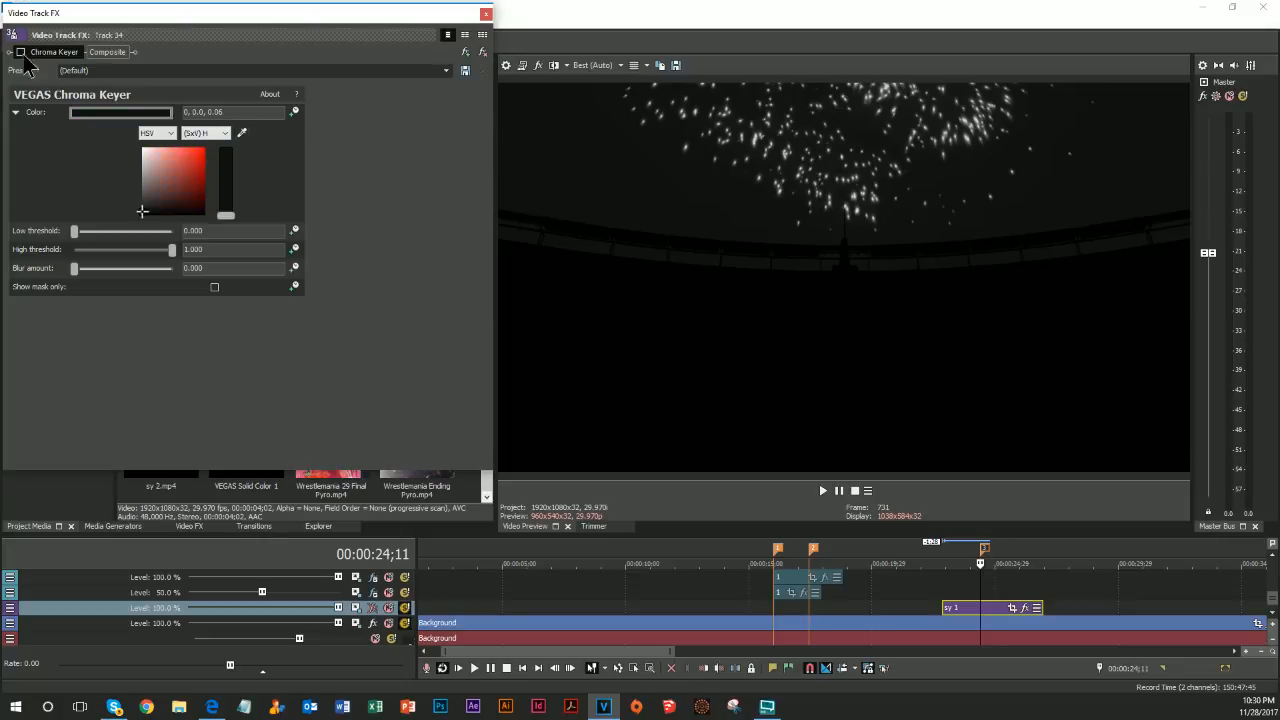
{"action": "left_click", "coordinate": [214, 288]}
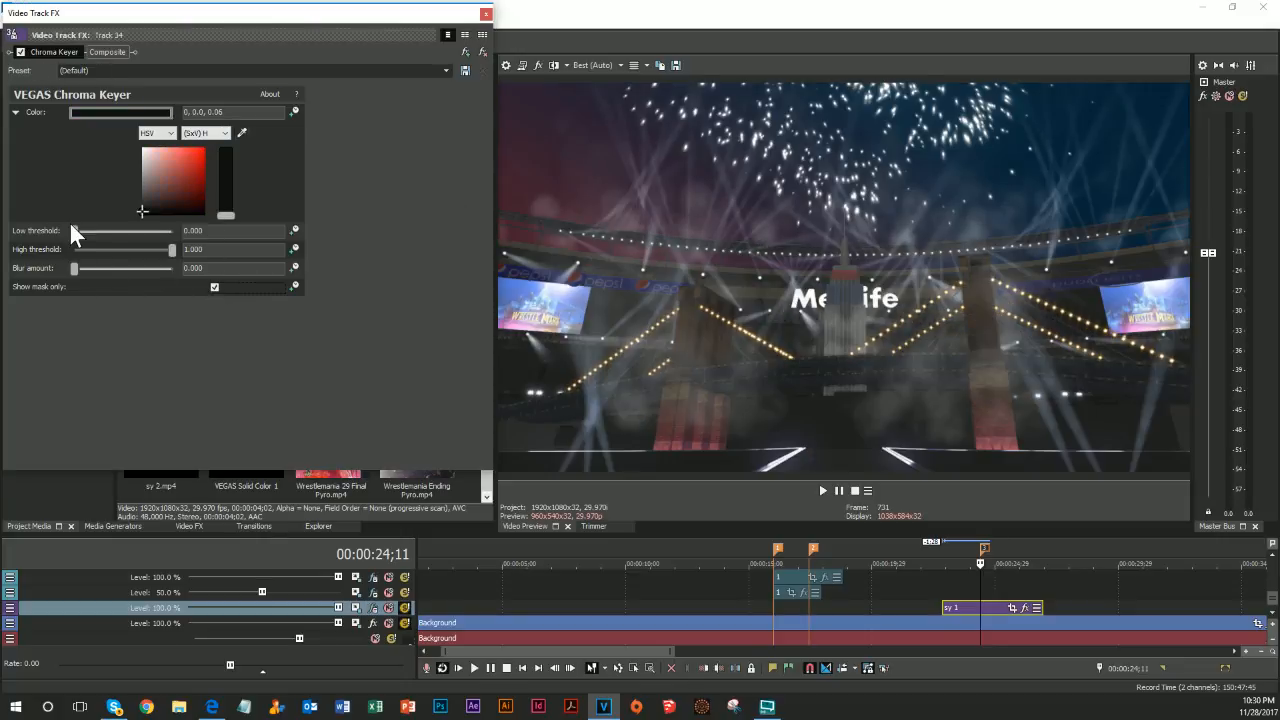
{"action": "left_click_drag", "start_coordinate": [72, 230], "coordinate": [98, 256]}
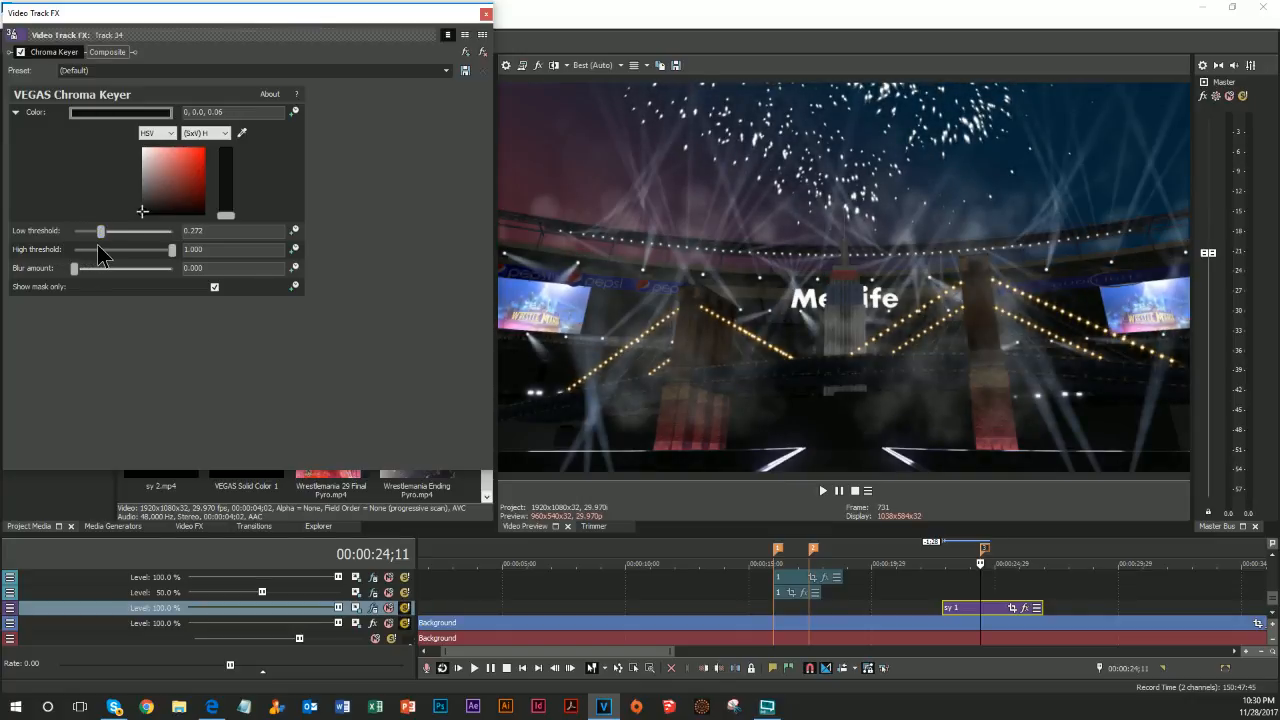
Add a VEGAS Glow to the sy 1 track with white color, intensity 1.769 and glow percent 0.011
{"action": "left_click", "coordinate": [465, 54]}
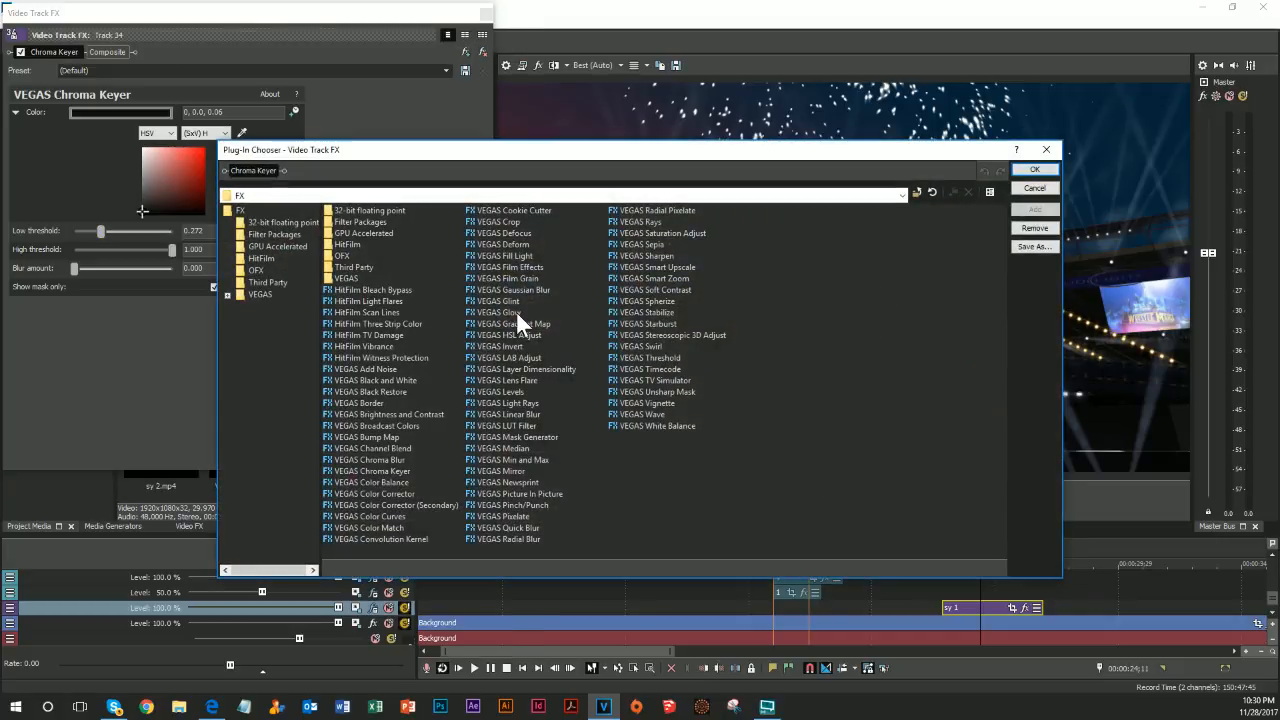
{"action": "left_click", "coordinate": [1036, 170]}
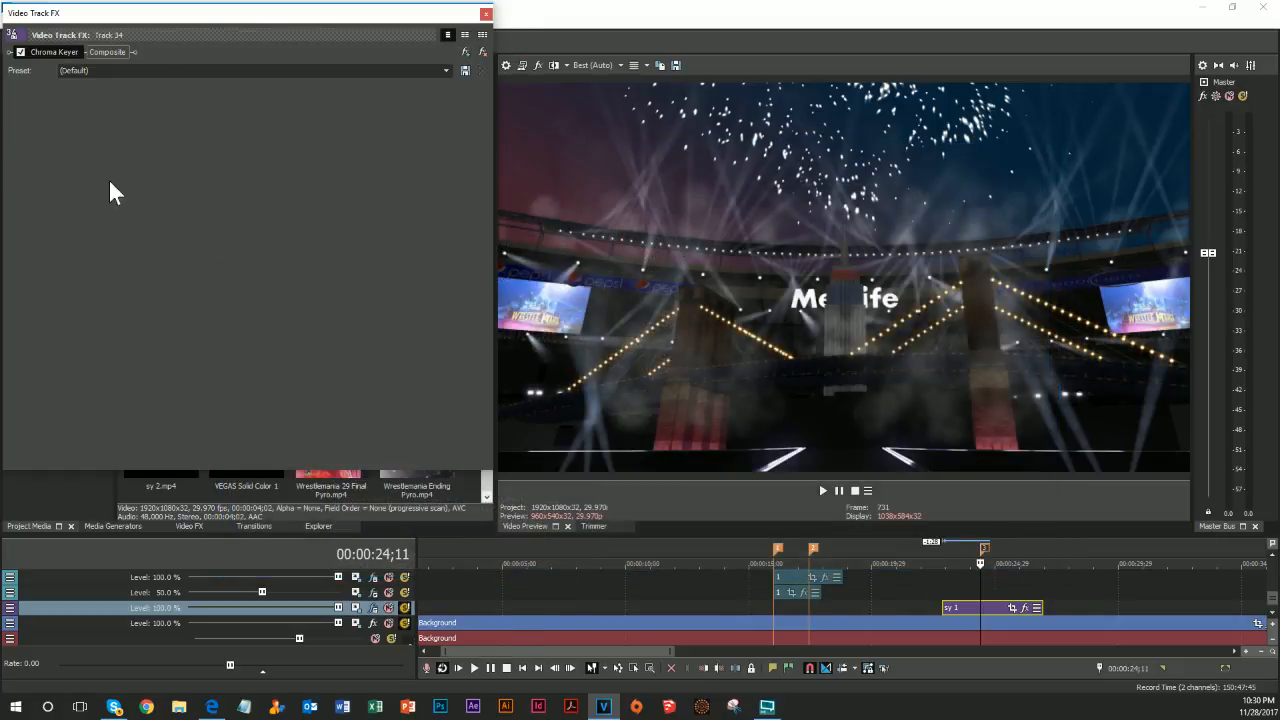
{"action": "left_click", "coordinate": [15, 168]}
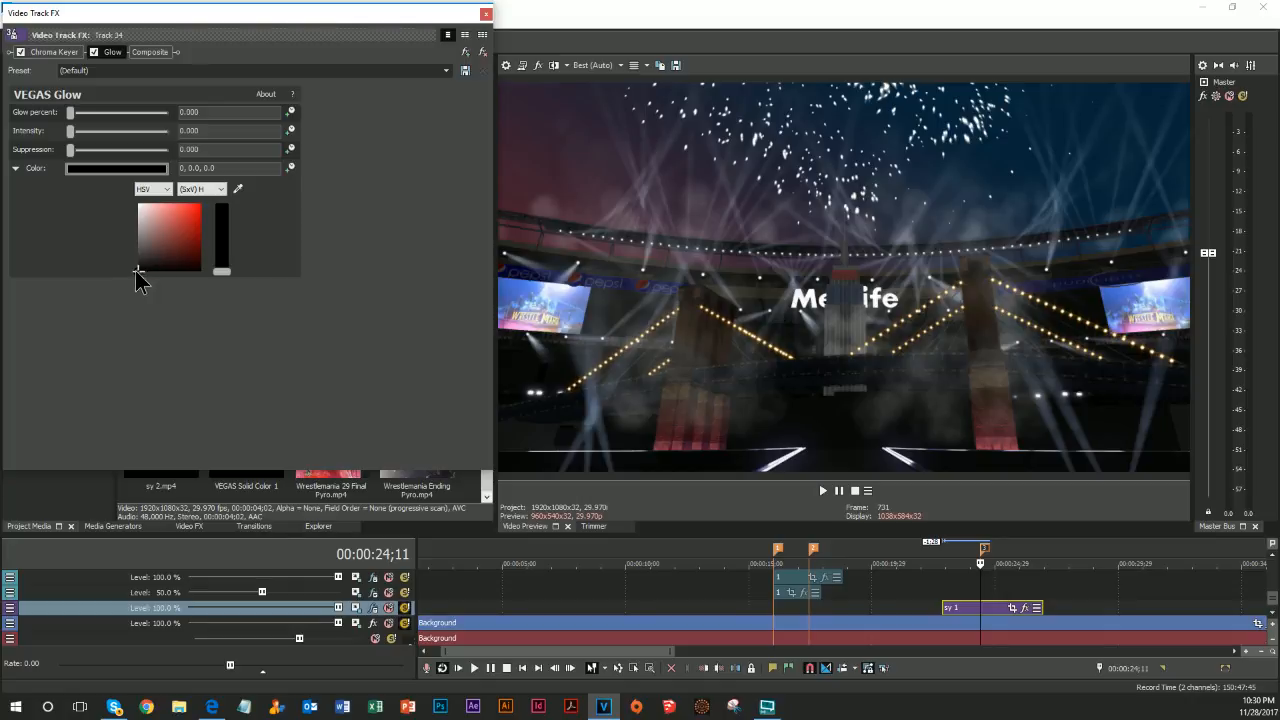
{"action": "left_click_drag", "start_coordinate": [137, 271], "coordinate": [118, 208]}
{"action": "left_click", "coordinate": [138, 200]}
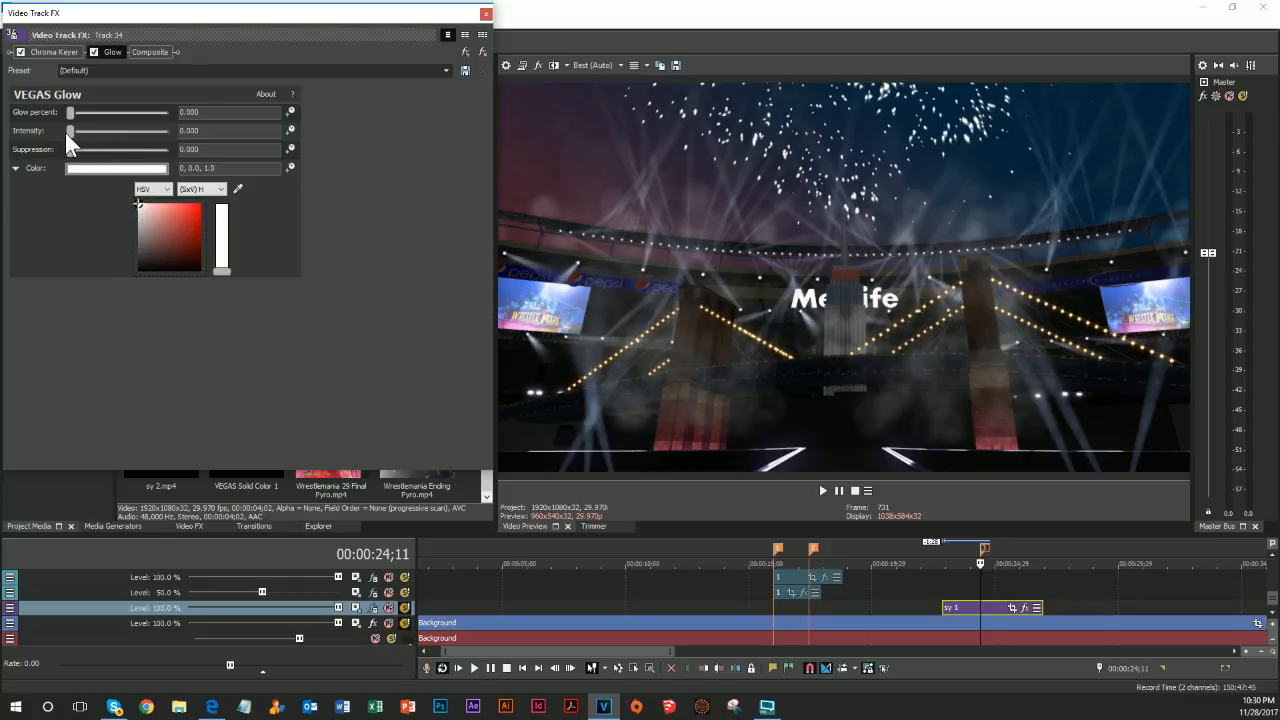
{"action": "mouse_move", "coordinate": [66, 135]}
{"action": "left_mouse_down"}
{"action": "mouse_move", "coordinate": [79, 135]}
{"action": "mouse_move", "coordinate": [74, 121]}
{"action": "left_mouse_up"}
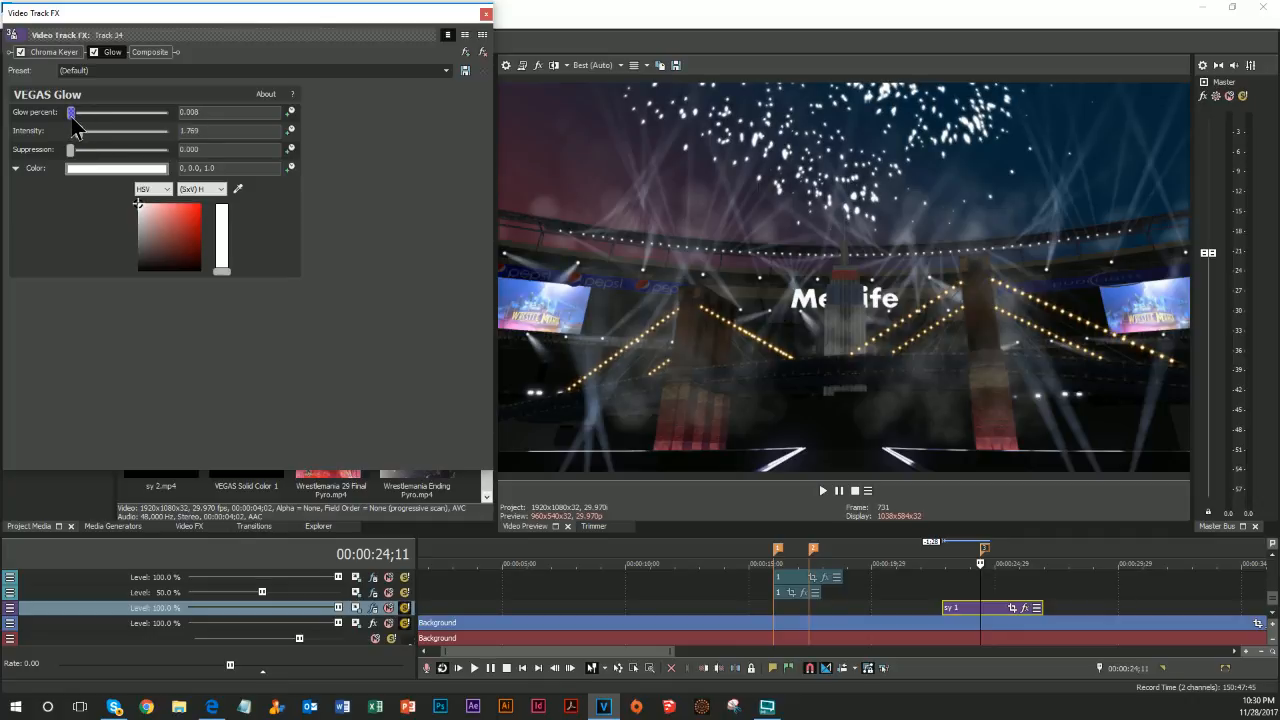
Add a second VEGAS Glow to the sy 1 track with white color, intensity 1.088 and glow percent 0.027
{"action": "left_click", "coordinate": [466, 52]}
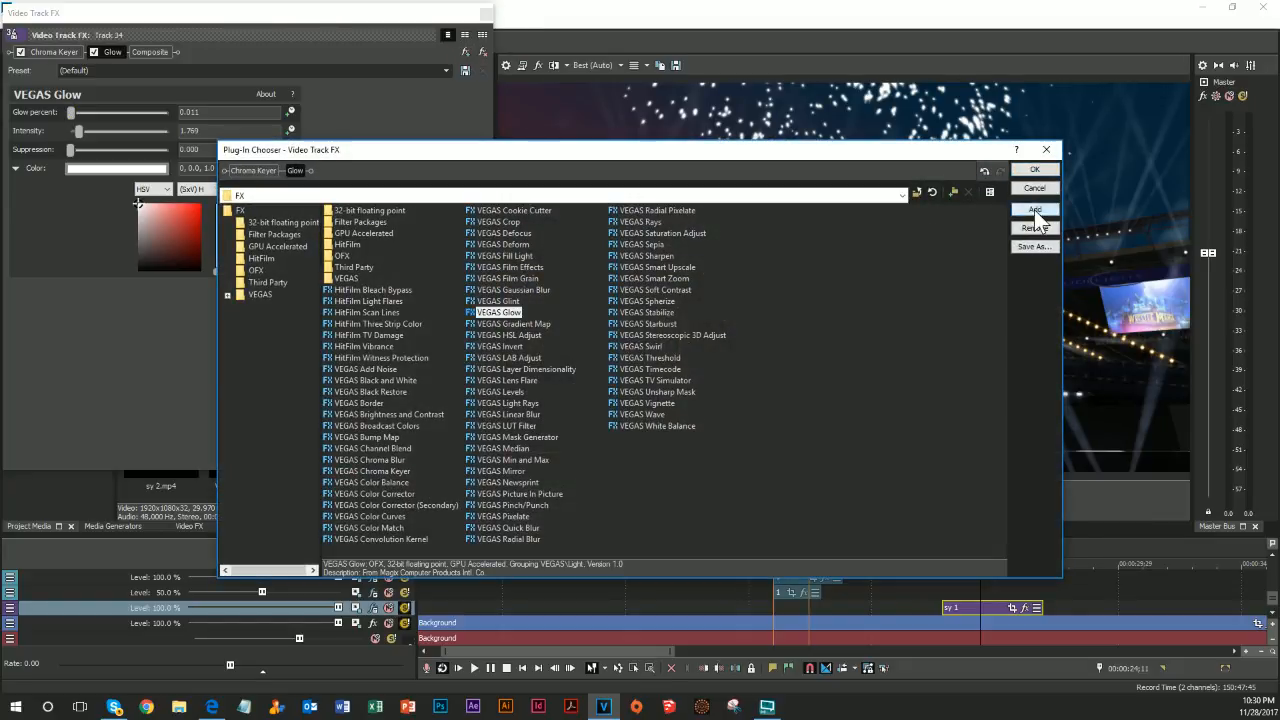
{"action": "left_click", "coordinate": [1034, 169]}
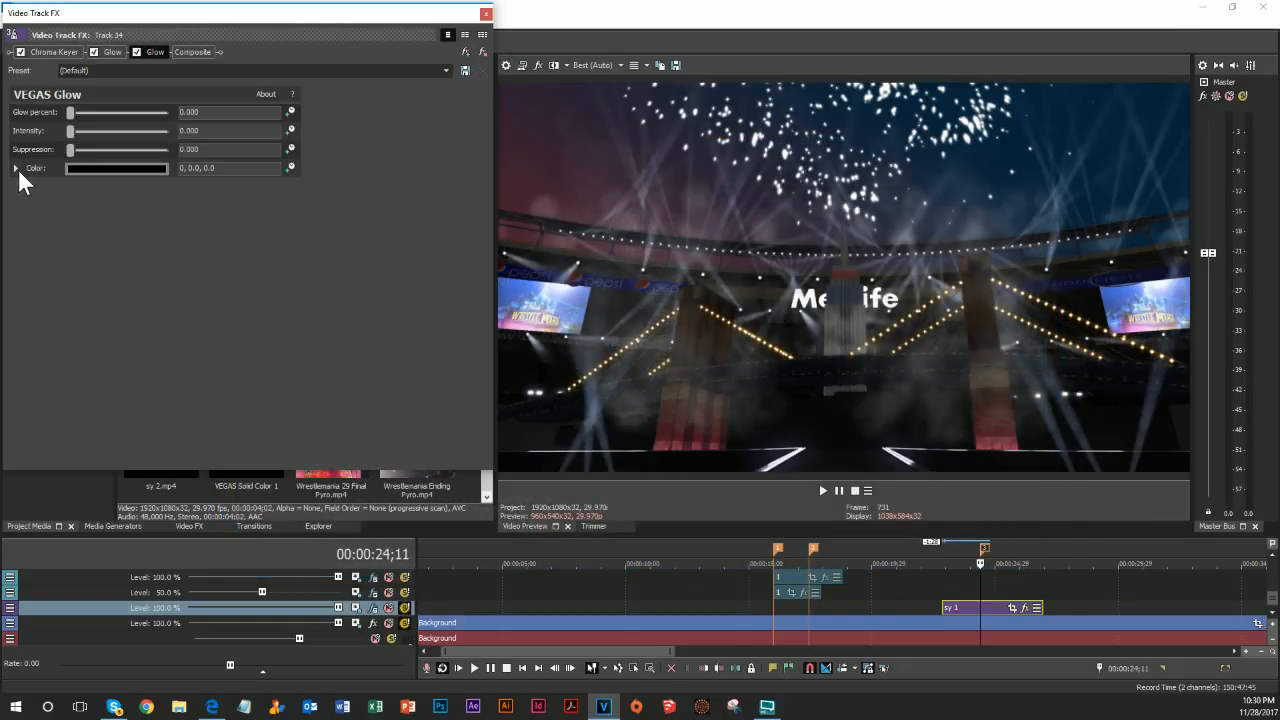
{"action": "left_click", "coordinate": [16, 168]}
{"action": "left_click_drag", "start_coordinate": [137, 268], "coordinate": [134, 188]}
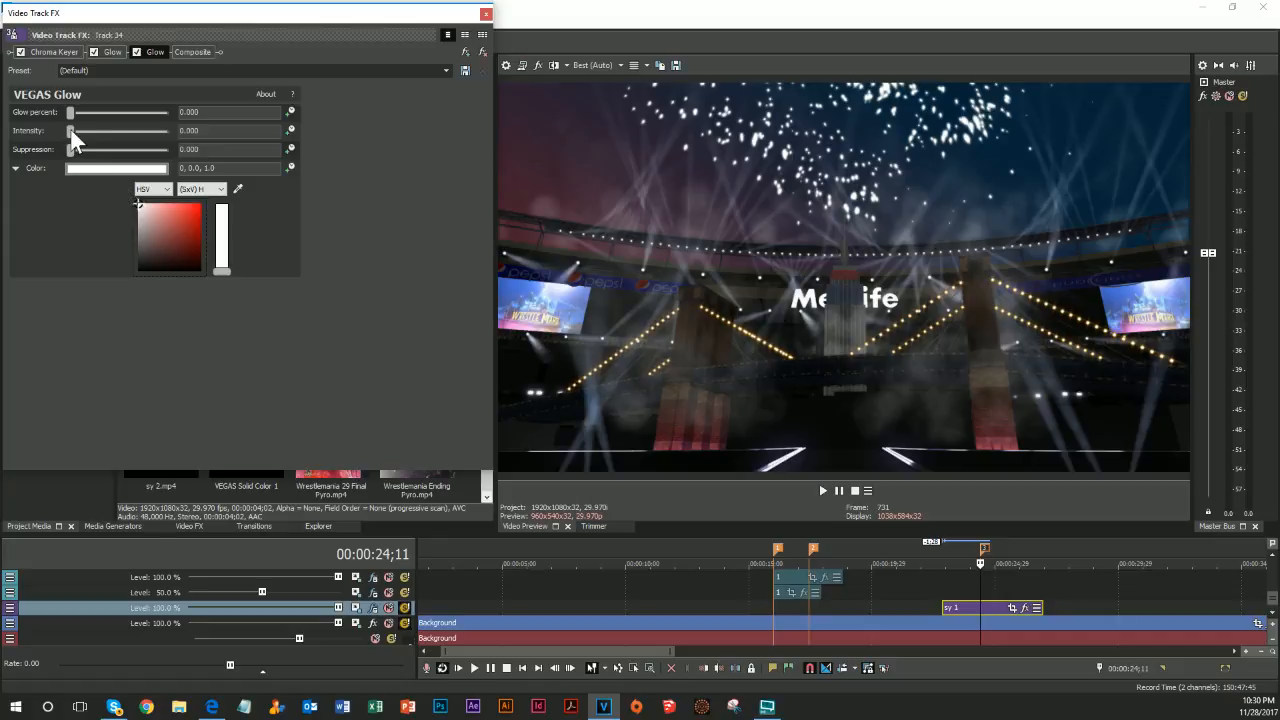
{"action": "left_click_drag", "start_coordinate": [71, 131], "coordinate": [73, 116]}
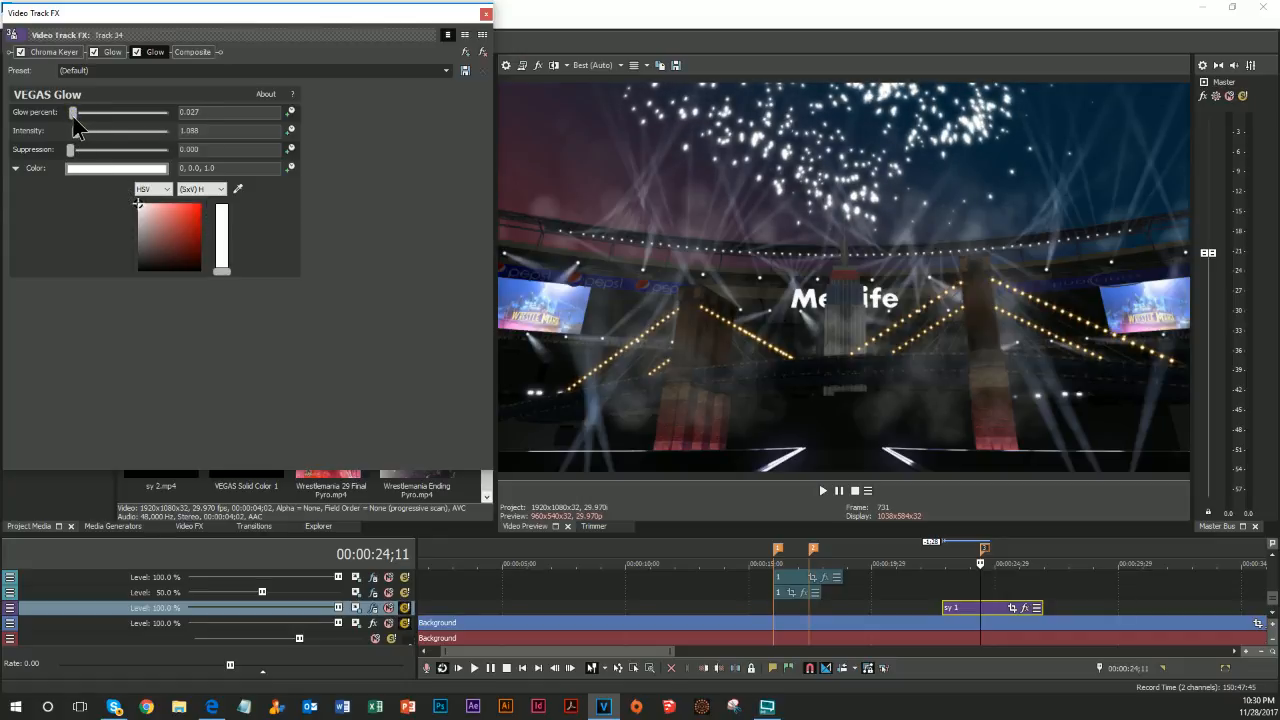
Add a third VEGAS Glow to the sy 1 track with white color, intensity 0.816 and glow percent 0.320
{"action": "left_click", "coordinate": [465, 53]}
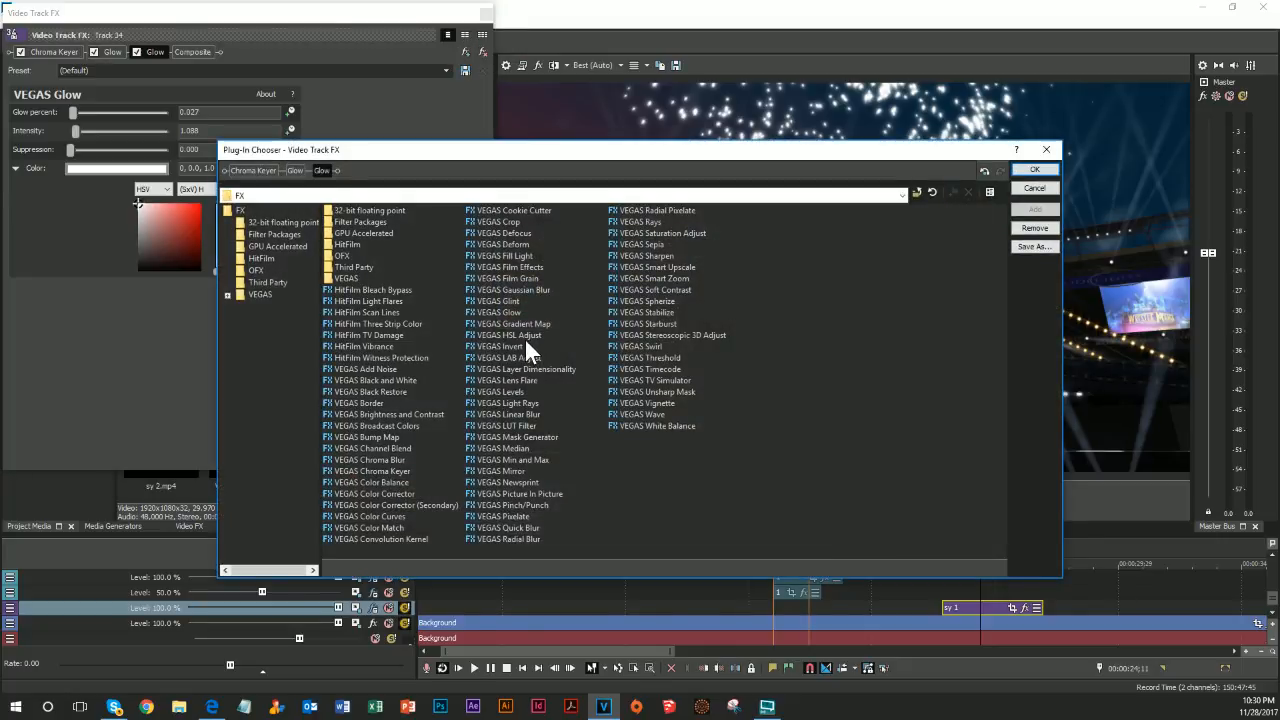
{"action": "left_click", "coordinate": [1034, 169]}
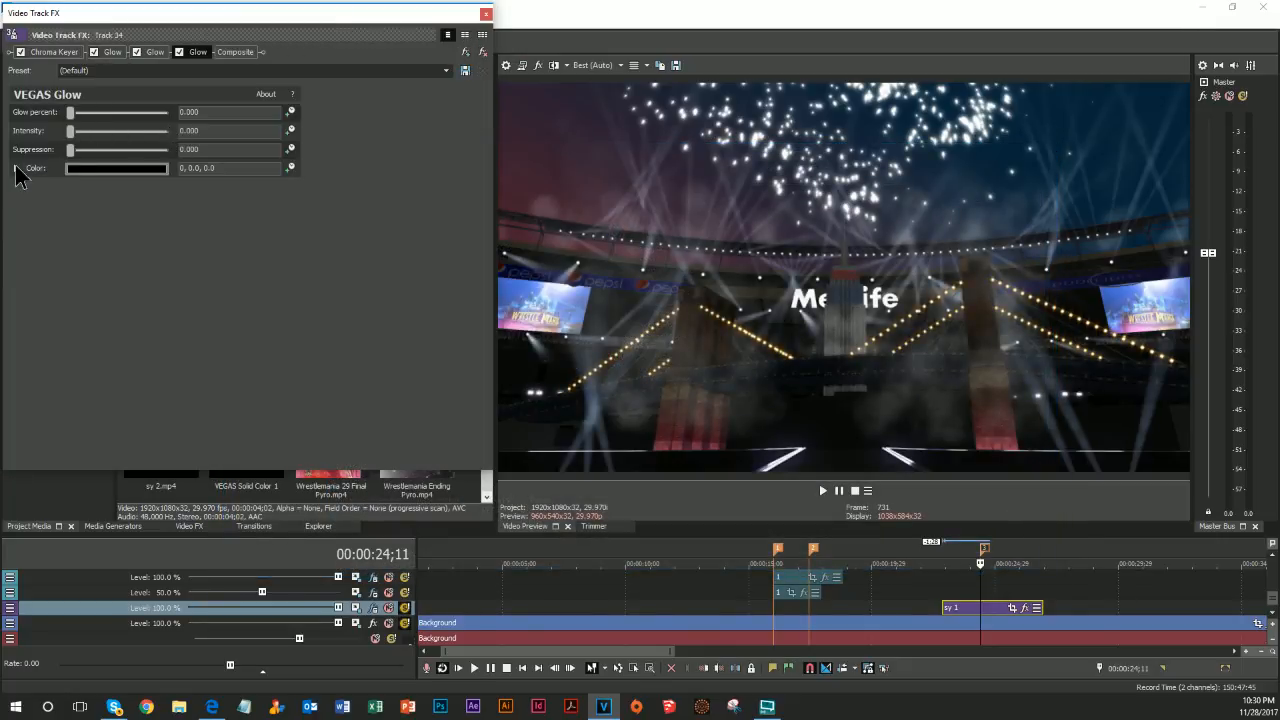
{"action": "left_click", "coordinate": [15, 168]}
{"action": "left_click_drag", "start_coordinate": [183, 222], "coordinate": [101, 112]}
Add the VEGAS Color Balance effect after the glows on the sy 1 track
{"action": "left_click", "coordinate": [465, 51]}
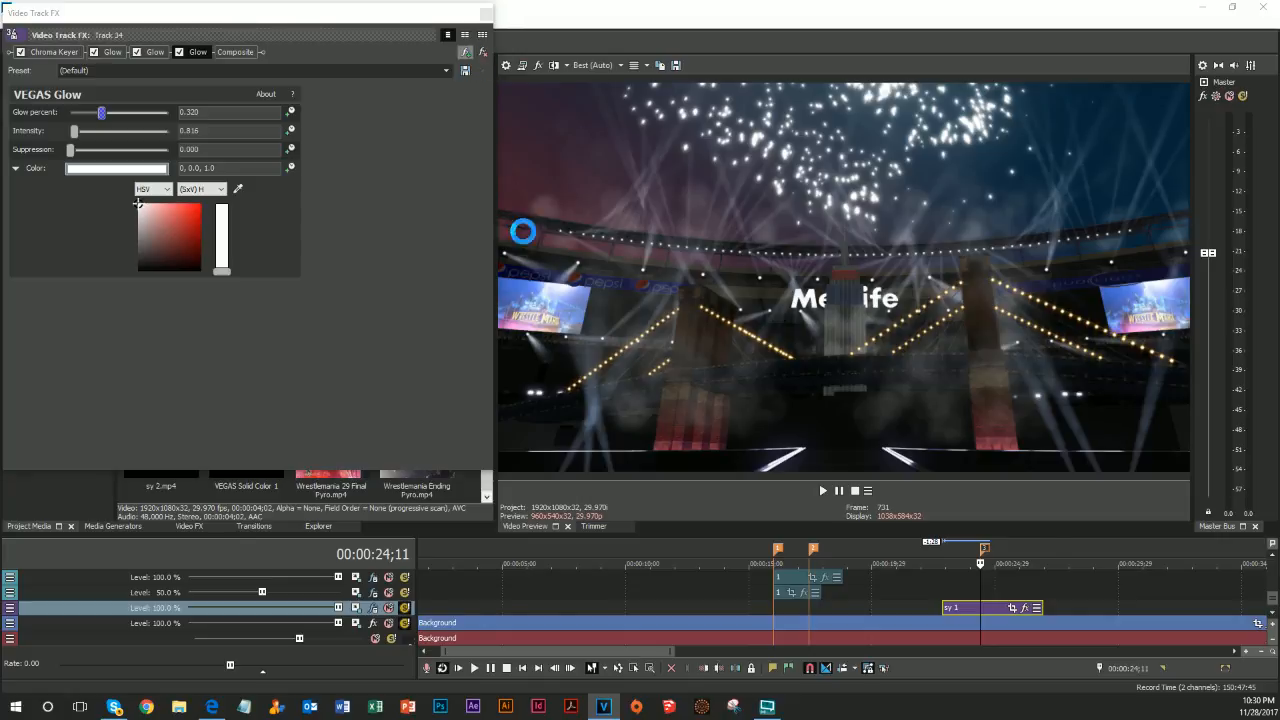
{"action": "double_click", "coordinate": [389, 480]}
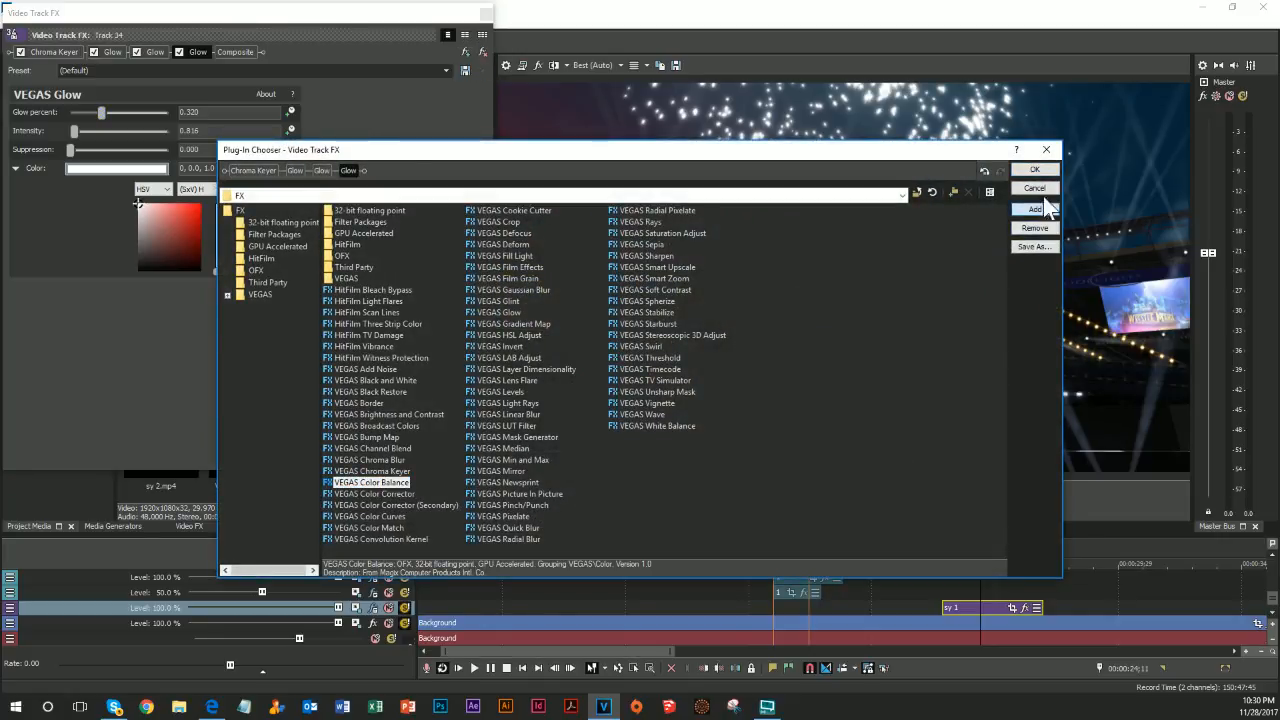
{"action": "key", "text": "Return"}
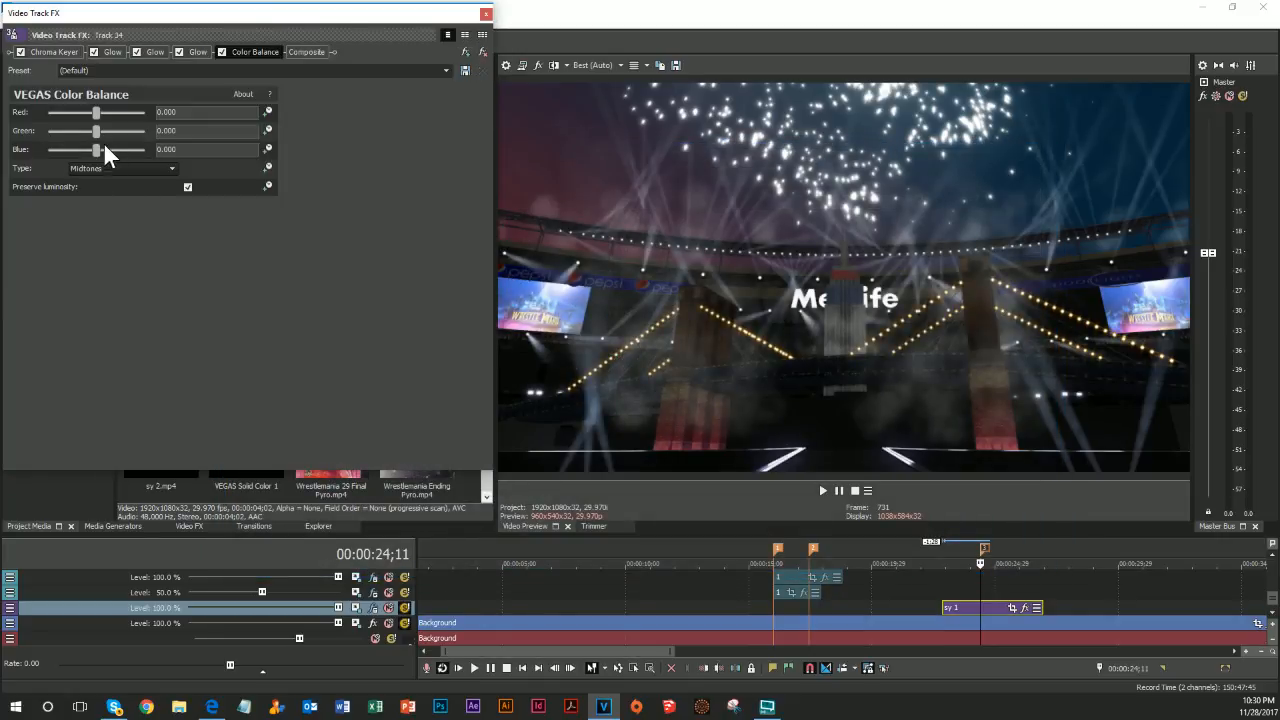
Try Color Balance shifts on the sy 1 burst, including green at -0.221, and reset the adjusted channels to zero
{"action": "left_click_drag", "start_coordinate": [106, 149], "coordinate": [108, 150]}
{"action": "double_click", "coordinate": [107, 149]}
{"action": "left_click_drag", "start_coordinate": [80, 134], "coordinate": [74, 131]}
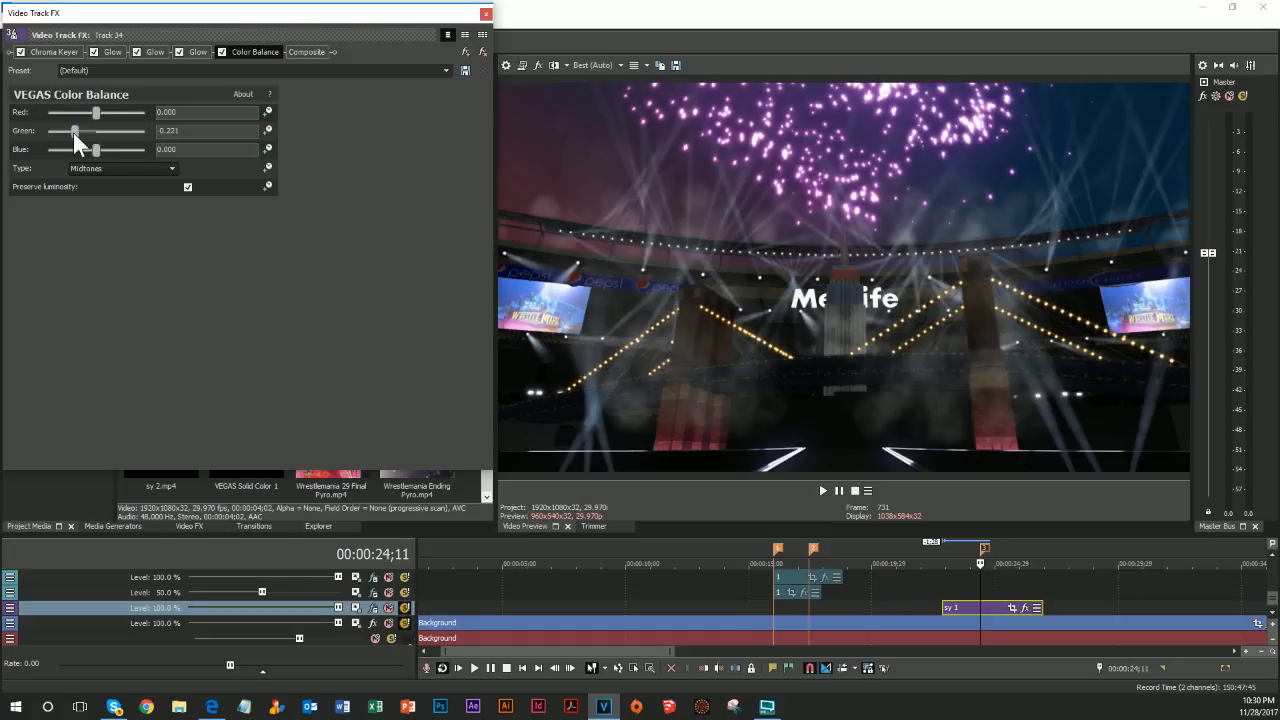
{"action": "double_click", "coordinate": [75, 132]}
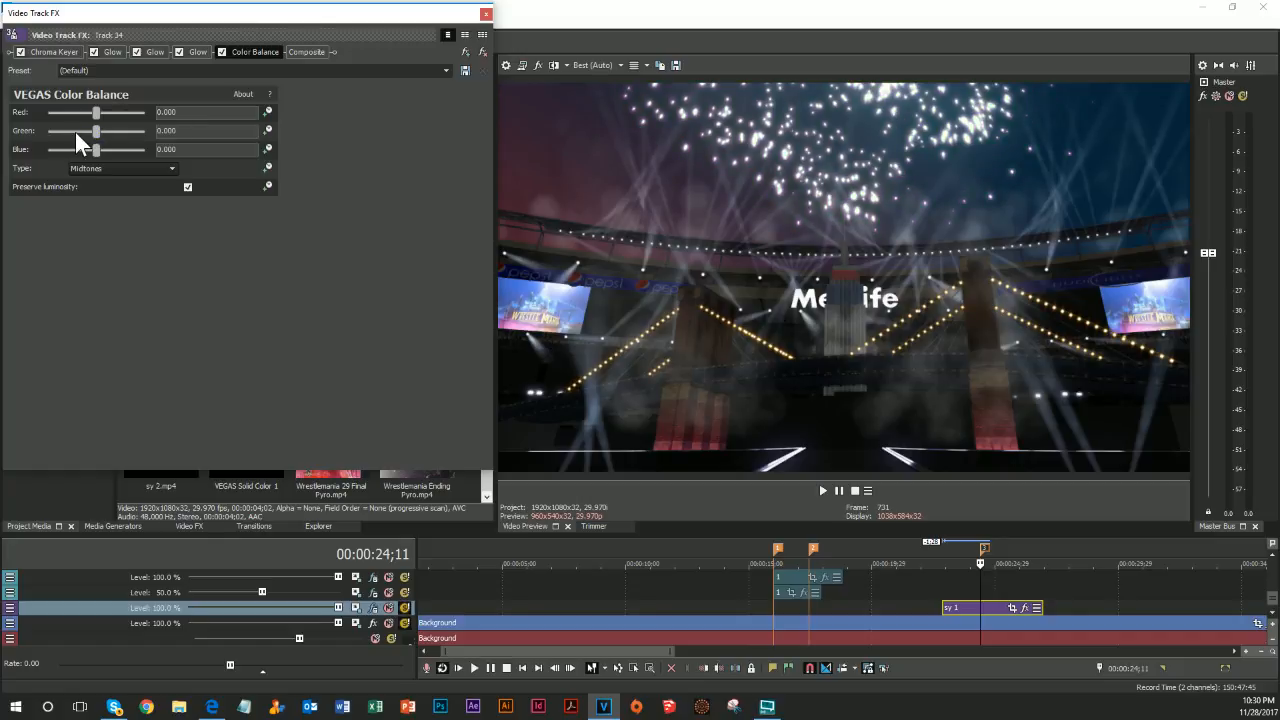
{"action": "left_click_drag", "start_coordinate": [97, 150], "coordinate": [127, 106]}
{"action": "double_click", "coordinate": [89, 149]}
Set the Color Balance green value to -0.194 for a purple burst and close the track effects
{"action": "mouse_move", "coordinate": [96, 131]}
{"action": "left_mouse_down"}
{"action": "mouse_move", "coordinate": [69, 133]}
{"action": "mouse_move", "coordinate": [82, 133]}
{"action": "left_mouse_up"}
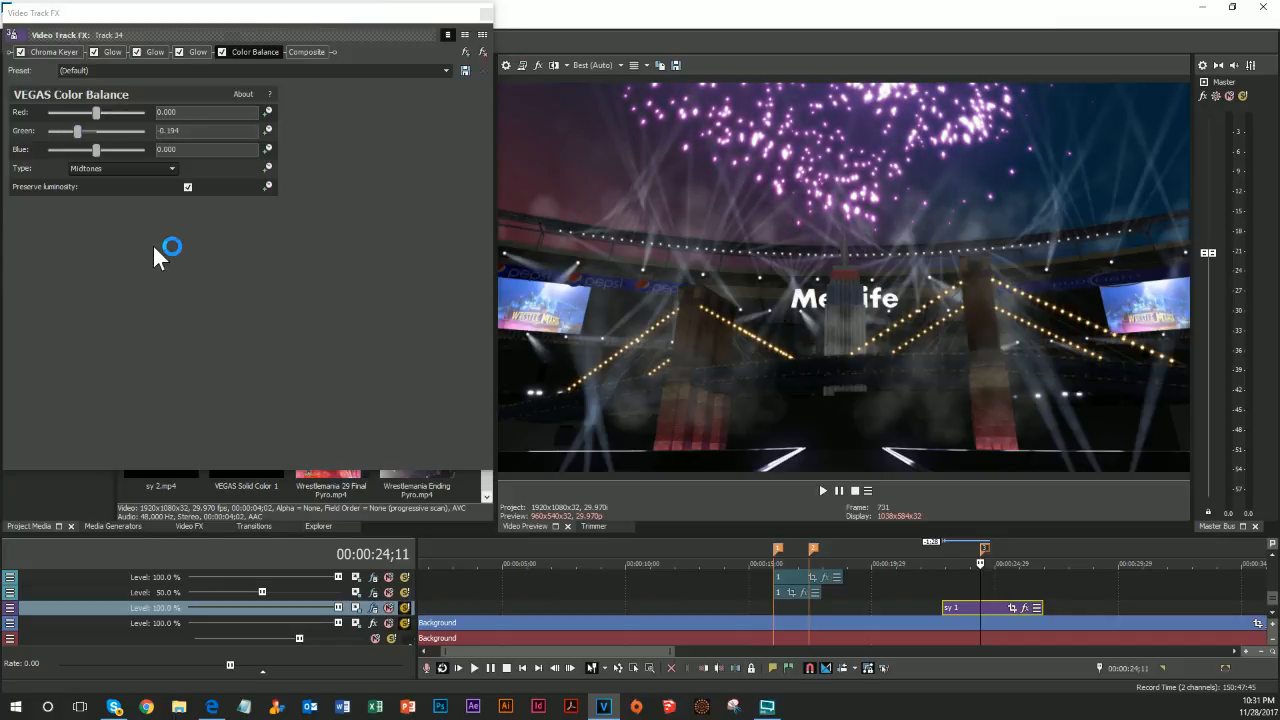
{"action": "left_click", "coordinate": [485, 13]}
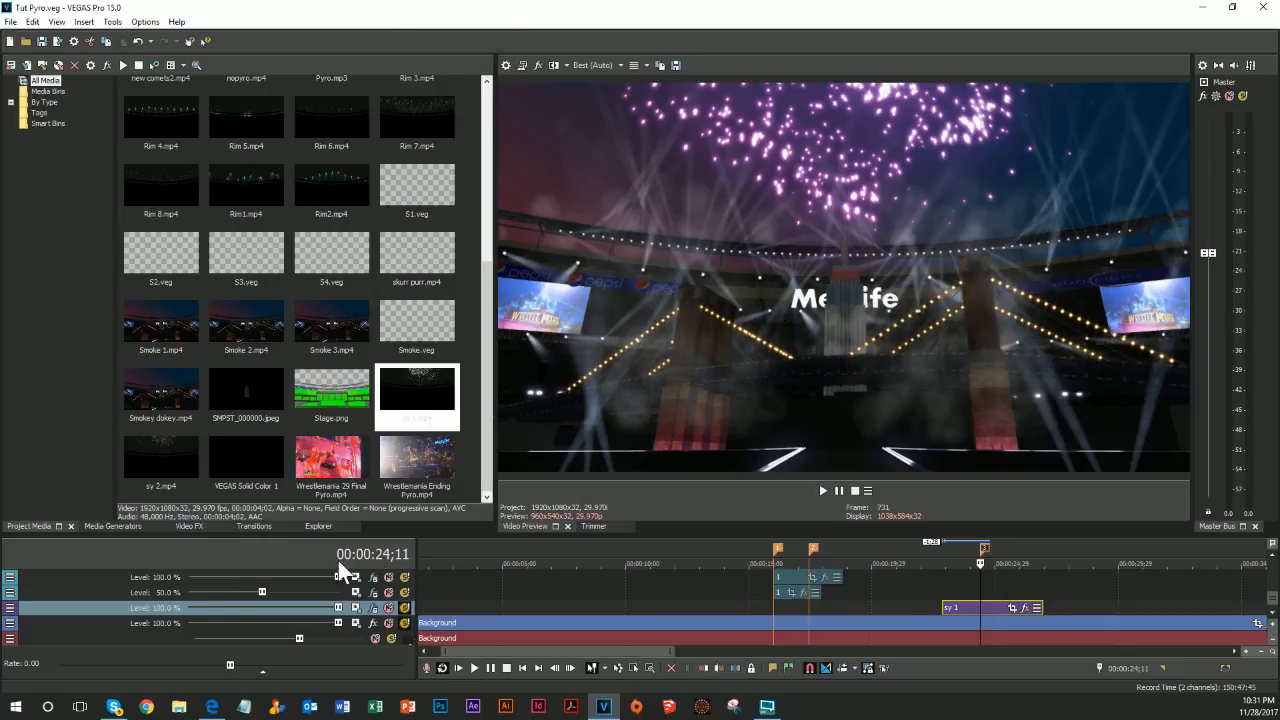
Duplicate the sy 1 track with its effects
{"action": "right_click", "coordinate": [143, 610]}
{"action": "left_click", "coordinate": [198, 455]}
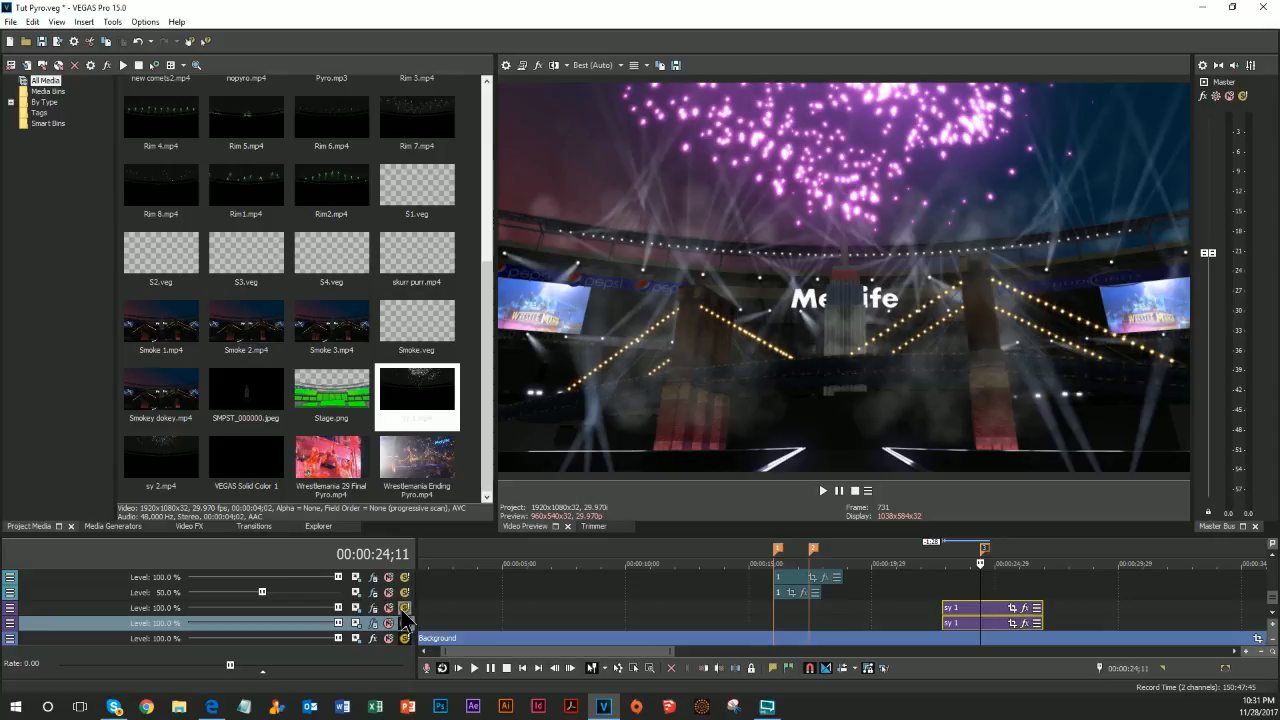
{"action": "left_click", "coordinate": [403, 609]}
{"action": "left_click", "coordinate": [403, 609]}
Insert a new video track and move it below the two sy 1 tracks, above Background
{"action": "left_click", "coordinate": [143, 611]}
{"action": "right_click", "coordinate": [143, 611]}
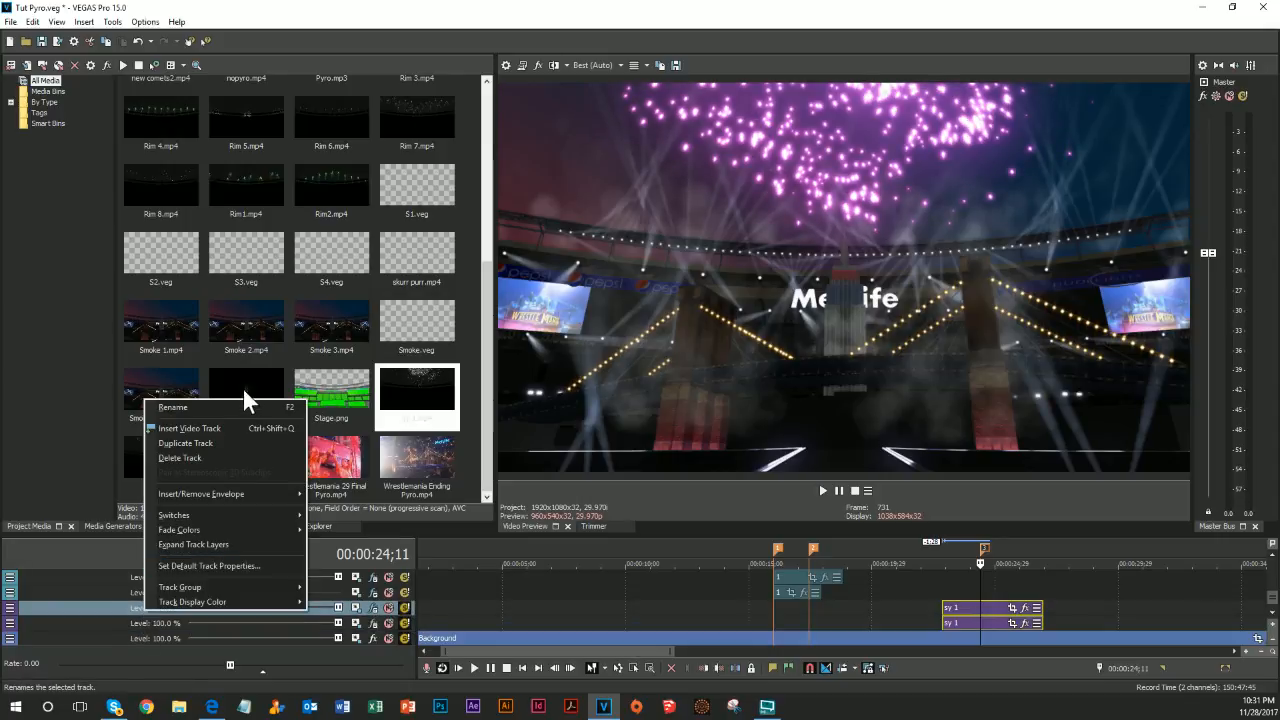
{"action": "left_click", "coordinate": [213, 429]}
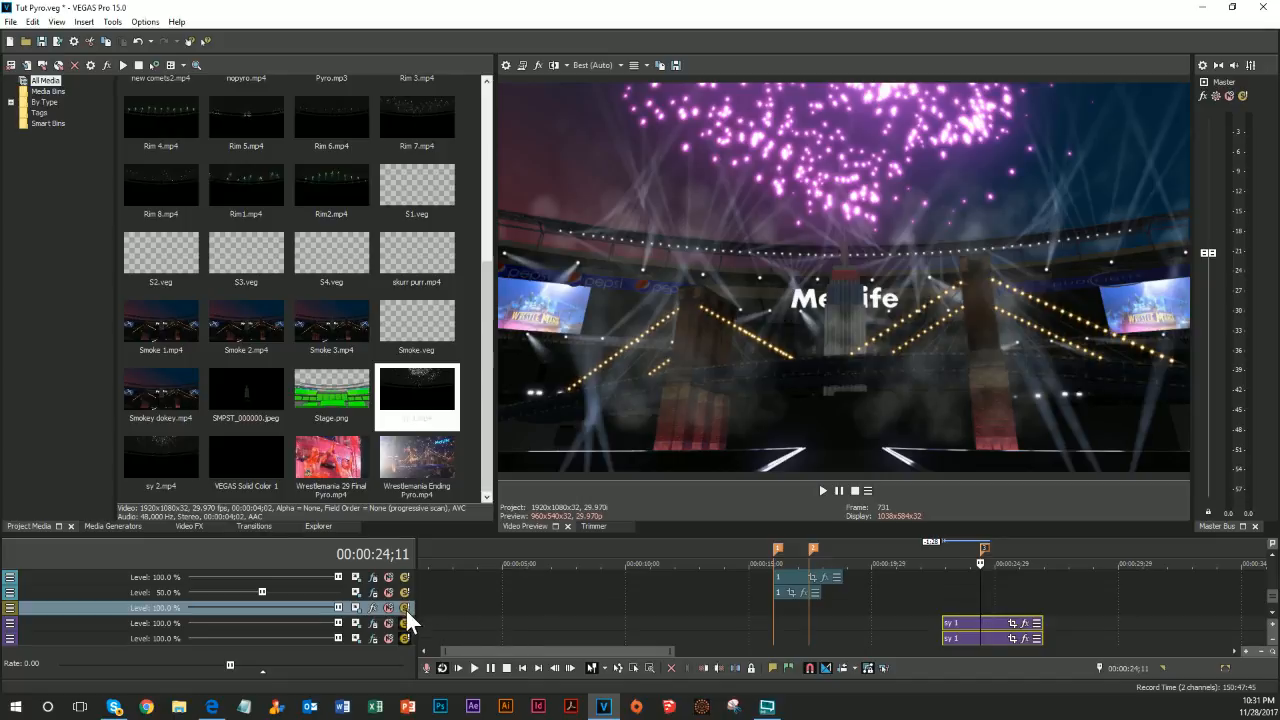
{"action": "left_click_drag", "start_coordinate": [165, 662], "coordinate": [168, 610]}
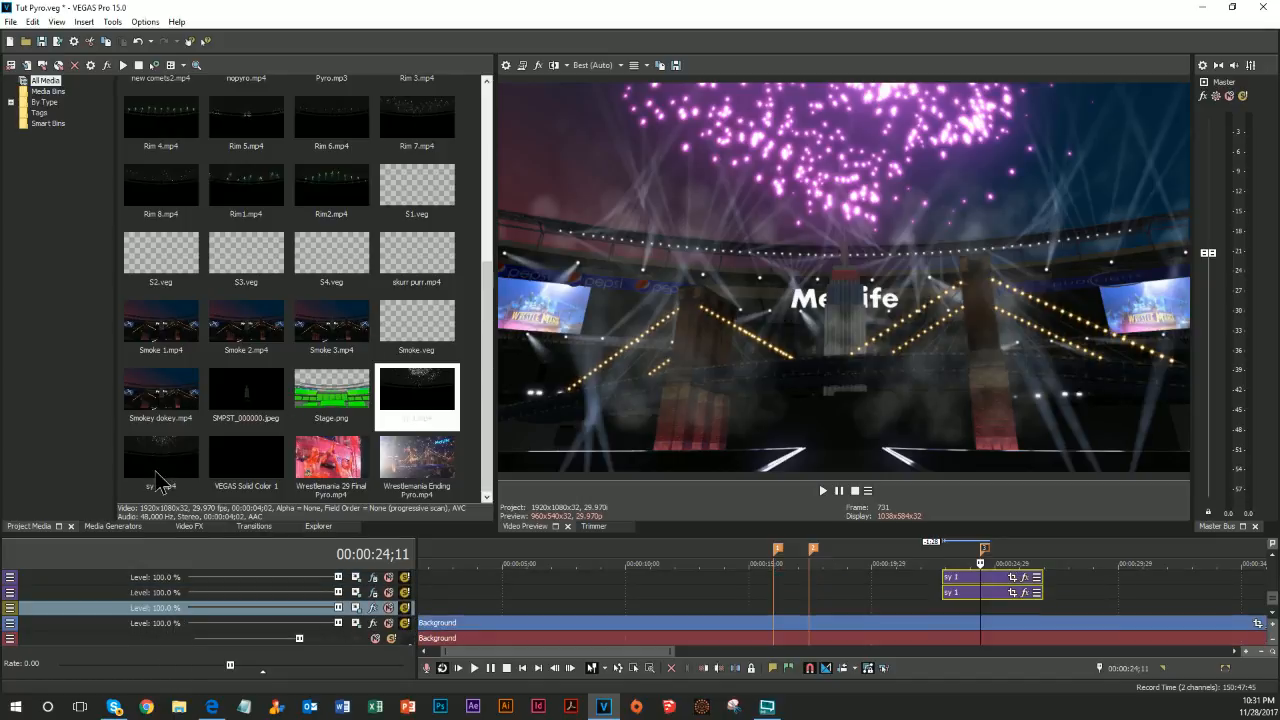
Place sy 2.mp4 on the new video track so that the clip spans the marker at 00:00:24;11
{"action": "left_click_drag", "start_coordinate": [160, 468], "coordinate": [966, 610]}
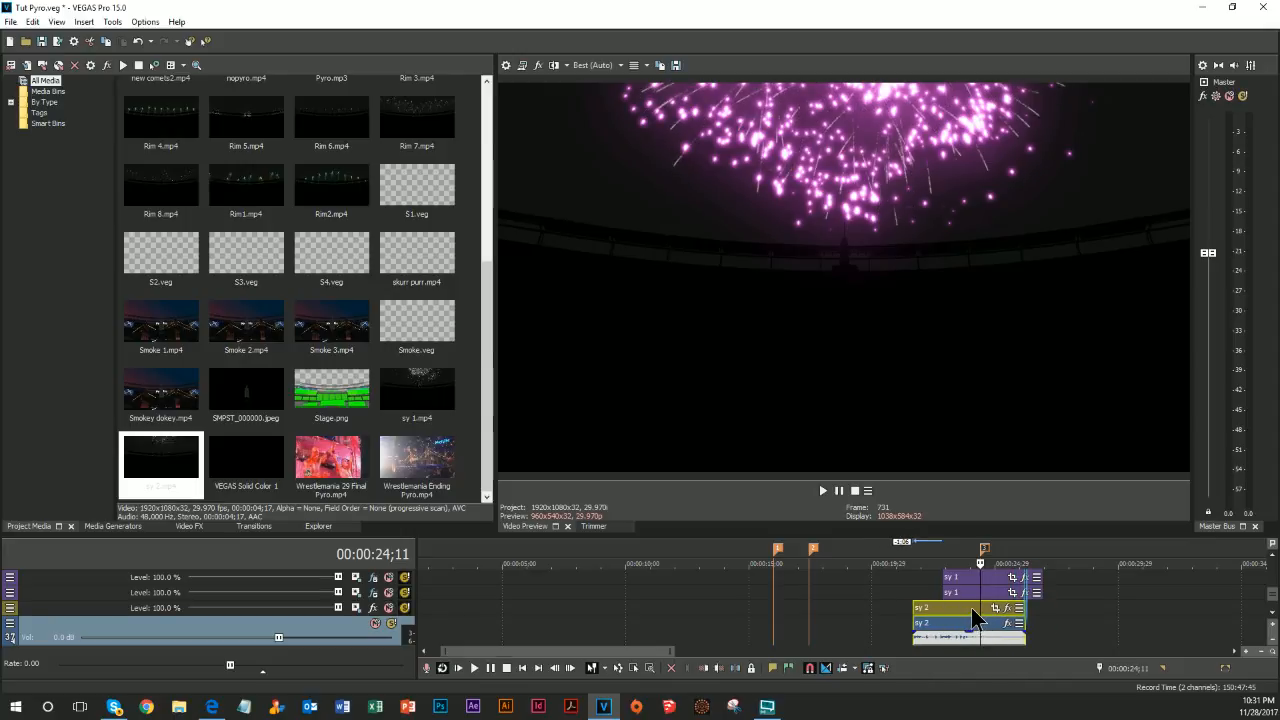
{"action": "left_click_drag", "start_coordinate": [975, 606], "coordinate": [978, 608]}
Raise the volume of the sy 2 audio track to 12.0 dB
{"action": "right_click", "coordinate": [34, 630]}
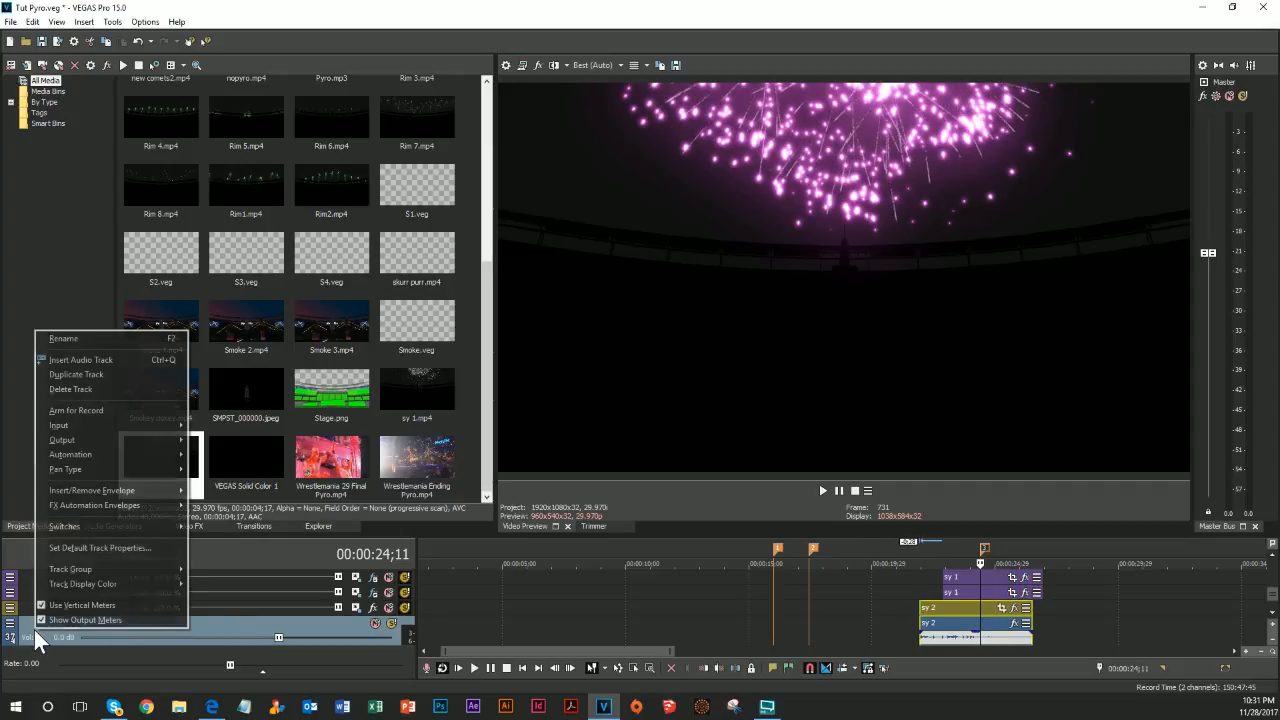
{"action": "left_click", "coordinate": [285, 635]}
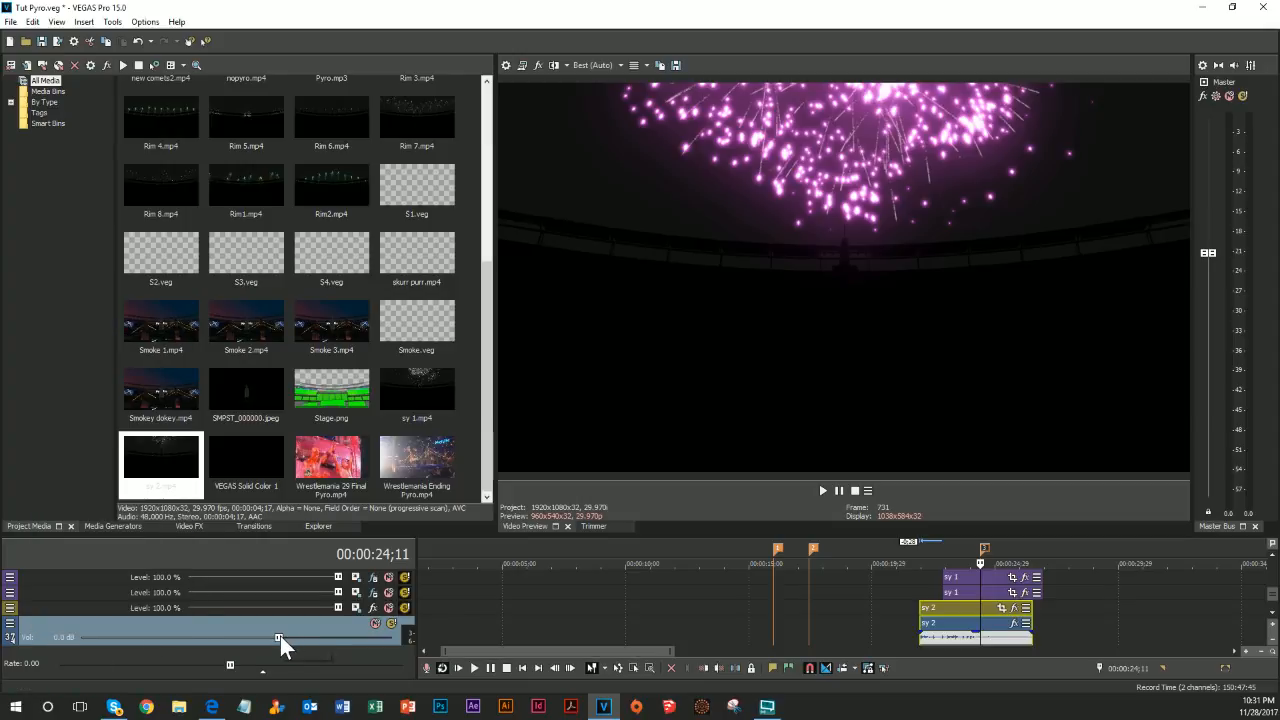
{"action": "left_click_drag", "start_coordinate": [313, 634], "coordinate": [425, 645]}
{"action": "scroll", "coordinate": [665, 586], "scroll_direction": "down", "scroll_amount": 2}
{"action": "scroll", "coordinate": [665, 598], "scroll_direction": "up", "scroll_amount": 2}
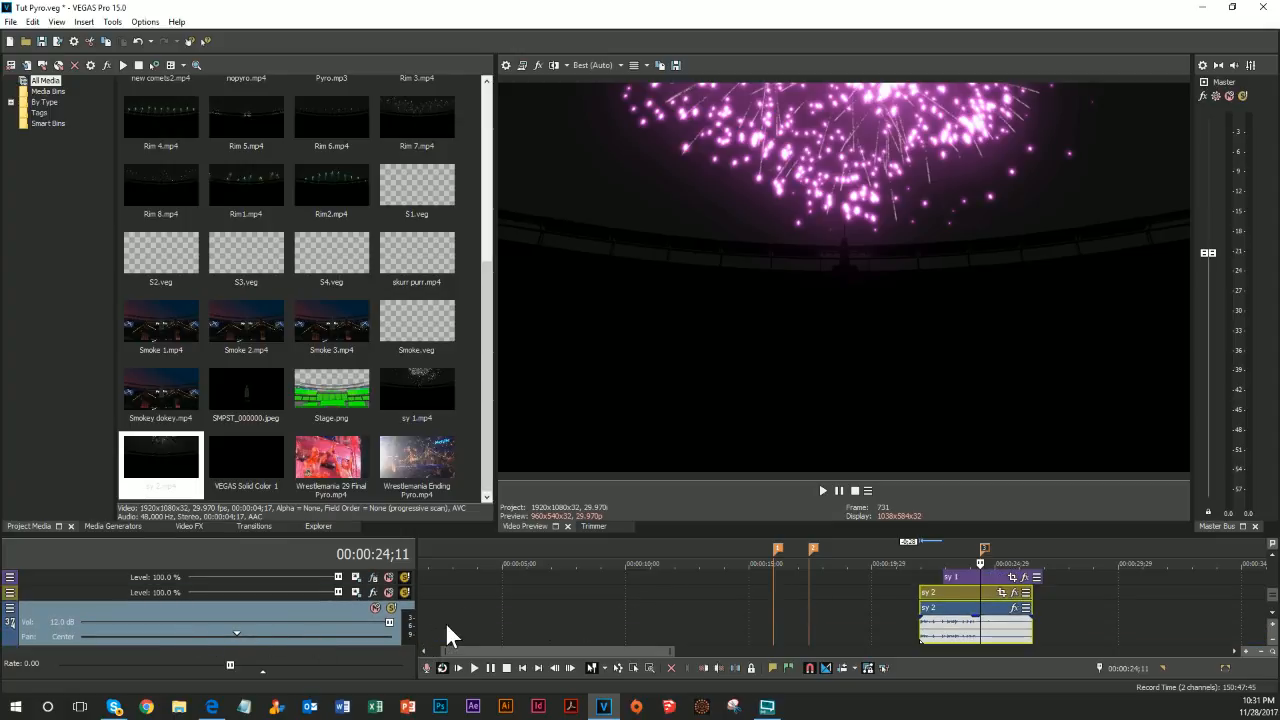
{"action": "scroll", "coordinate": [570, 630], "scroll_direction": "down", "scroll_amount": 2}
{"action": "scroll", "coordinate": [570, 630], "scroll_direction": "up", "scroll_amount": 3}
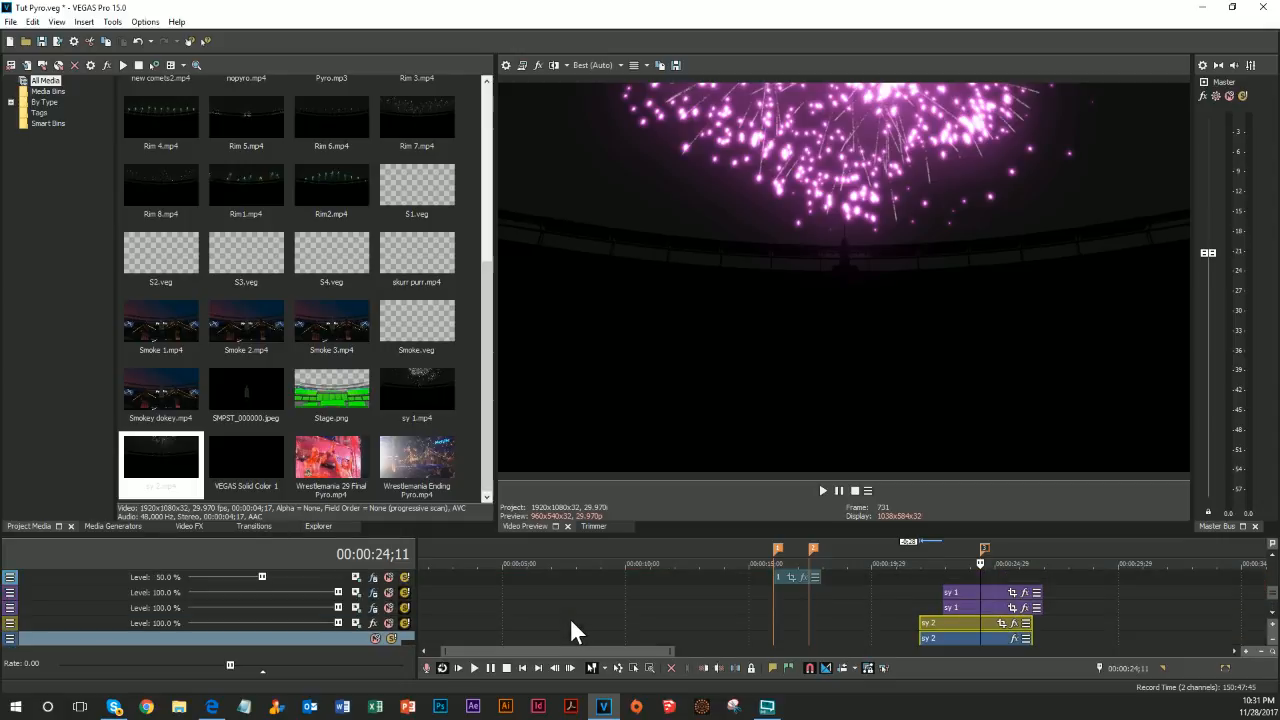
{"action": "scroll", "coordinate": [571, 620], "scroll_direction": "up", "scroll_amount": 1}
{"action": "scroll", "coordinate": [573, 620], "scroll_direction": "down", "scroll_amount": 1}
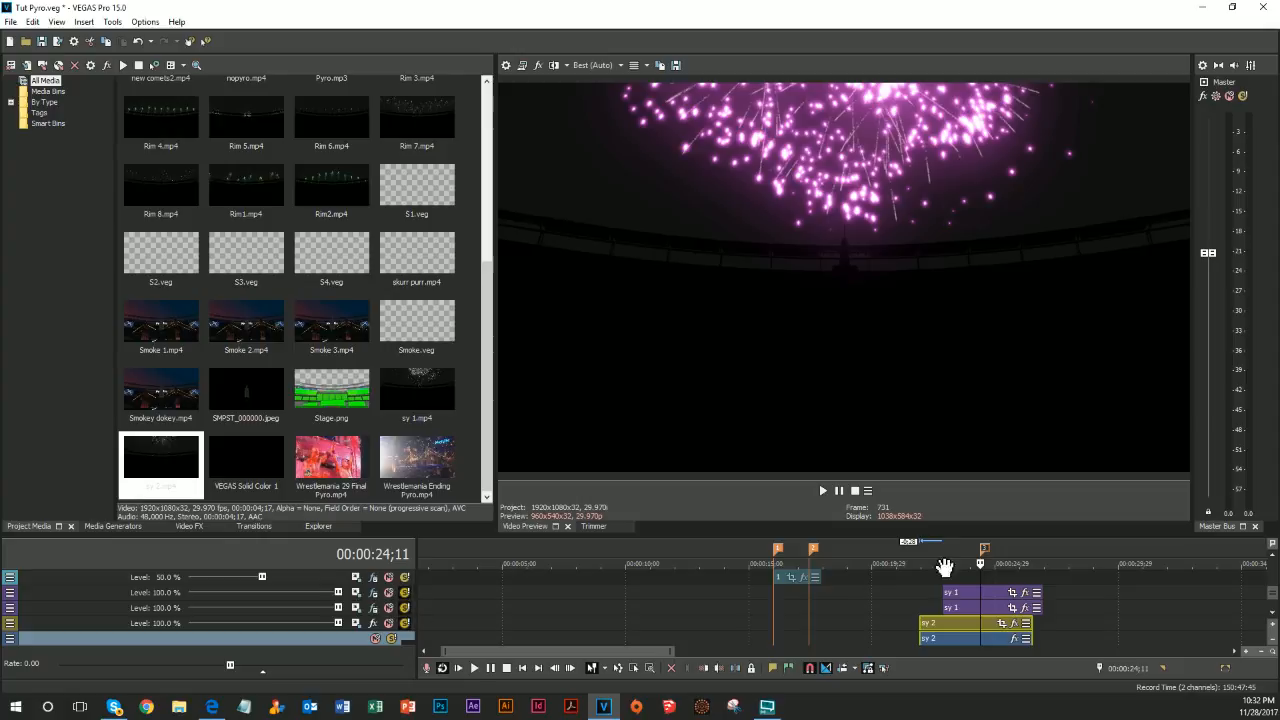
{"action": "scroll", "coordinate": [833, 584], "scroll_direction": "down", "scroll_amount": 1}
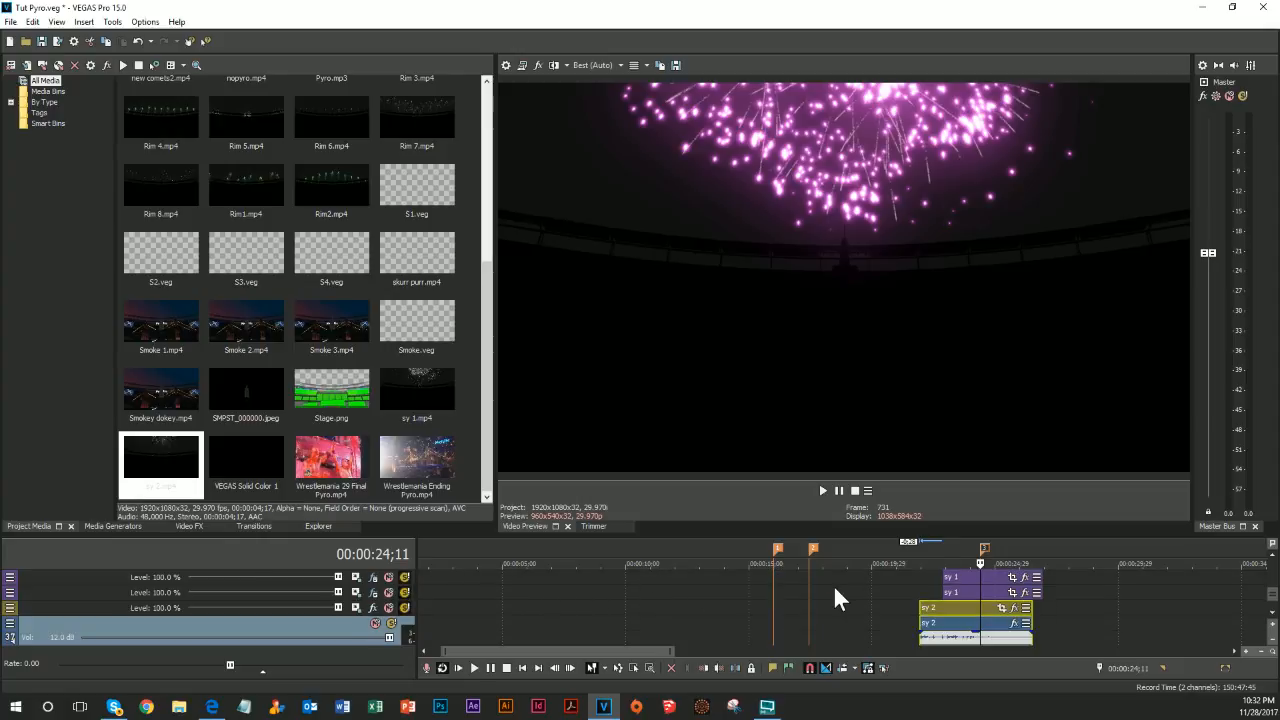
Turn off solo on both sy 1 tracks so that the sy 2 burst can be previewed without them
{"action": "left_click", "coordinate": [405, 579]}
{"action": "left_click", "coordinate": [405, 591]}
{"action": "scroll", "coordinate": [736, 604], "scroll_direction": "up", "scroll_amount": 1}
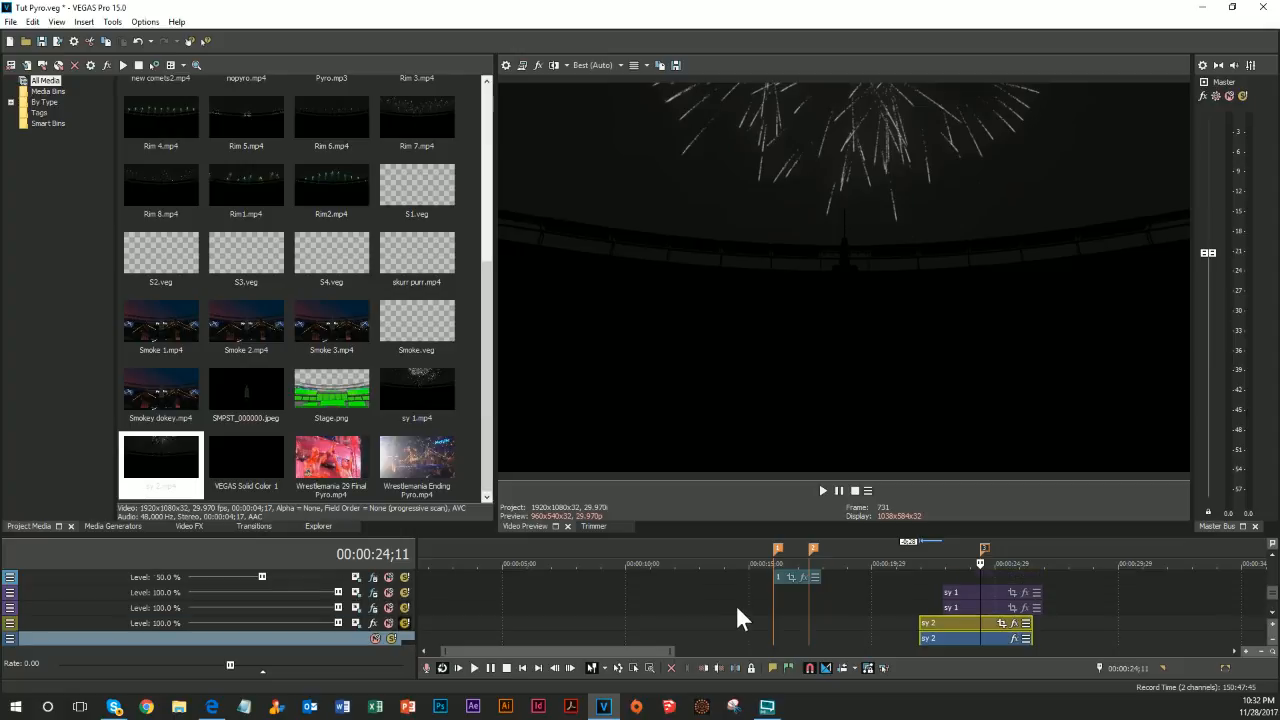
{"action": "scroll", "coordinate": [736, 604], "scroll_direction": "down", "scroll_amount": 1}
{"action": "scroll", "coordinate": [950, 626], "scroll_direction": "down", "scroll_amount": 1}
Scrub through the sy 2 clip between 00:00:22;18 and 00:00:24;00 to examine how the burst develops
{"action": "left_click", "coordinate": [967, 608]}
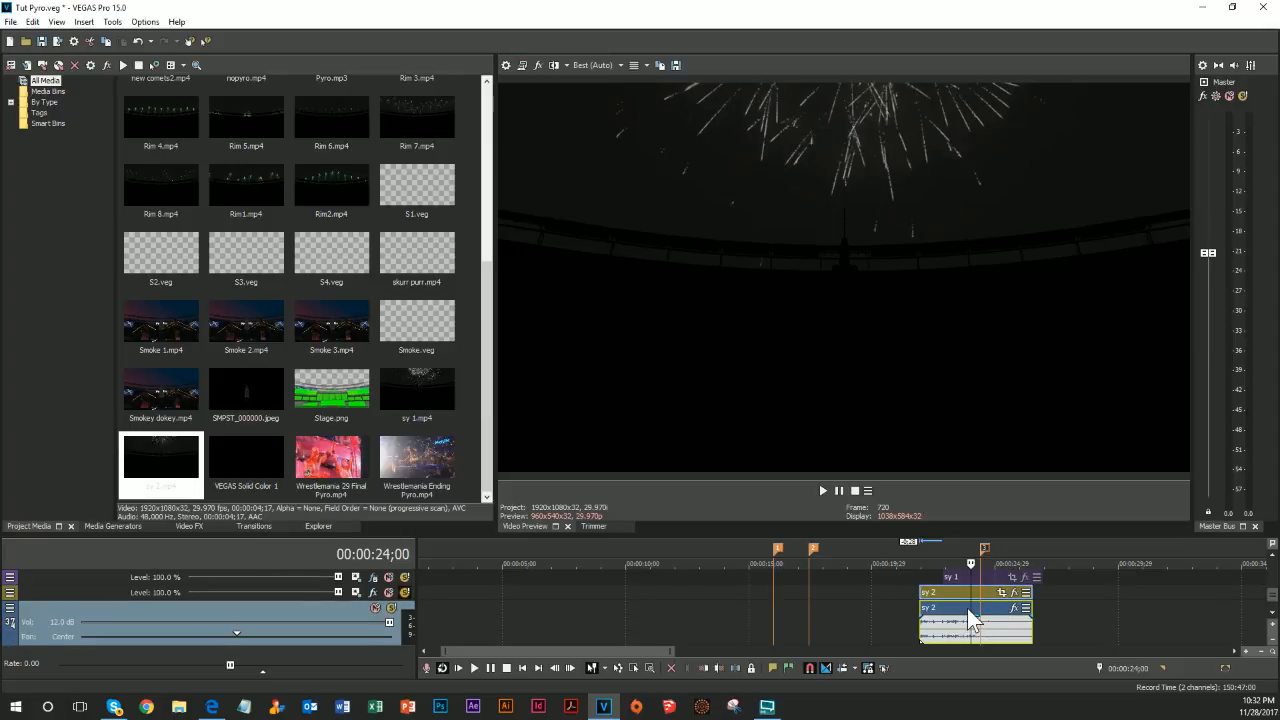
{"action": "left_click", "coordinate": [958, 612]}
{"action": "left_click", "coordinate": [941, 613]}
{"action": "left_click", "coordinate": [962, 610]}
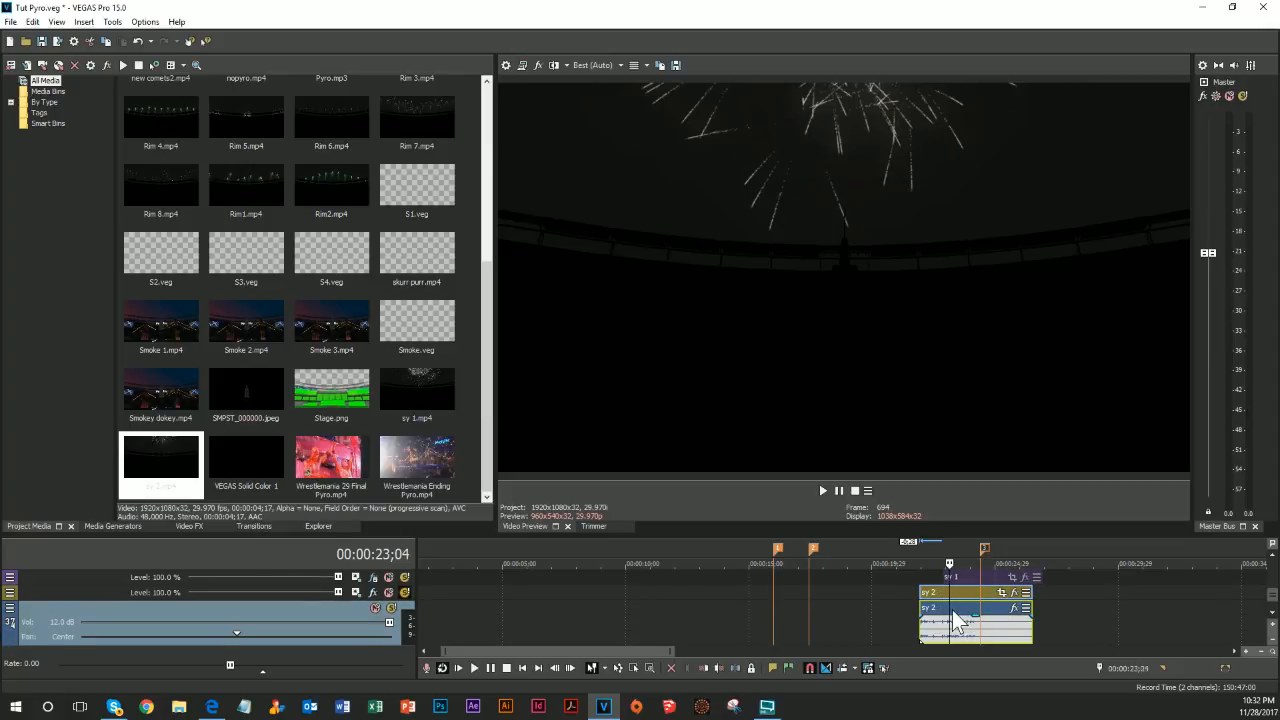
{"action": "left_click", "coordinate": [958, 616]}
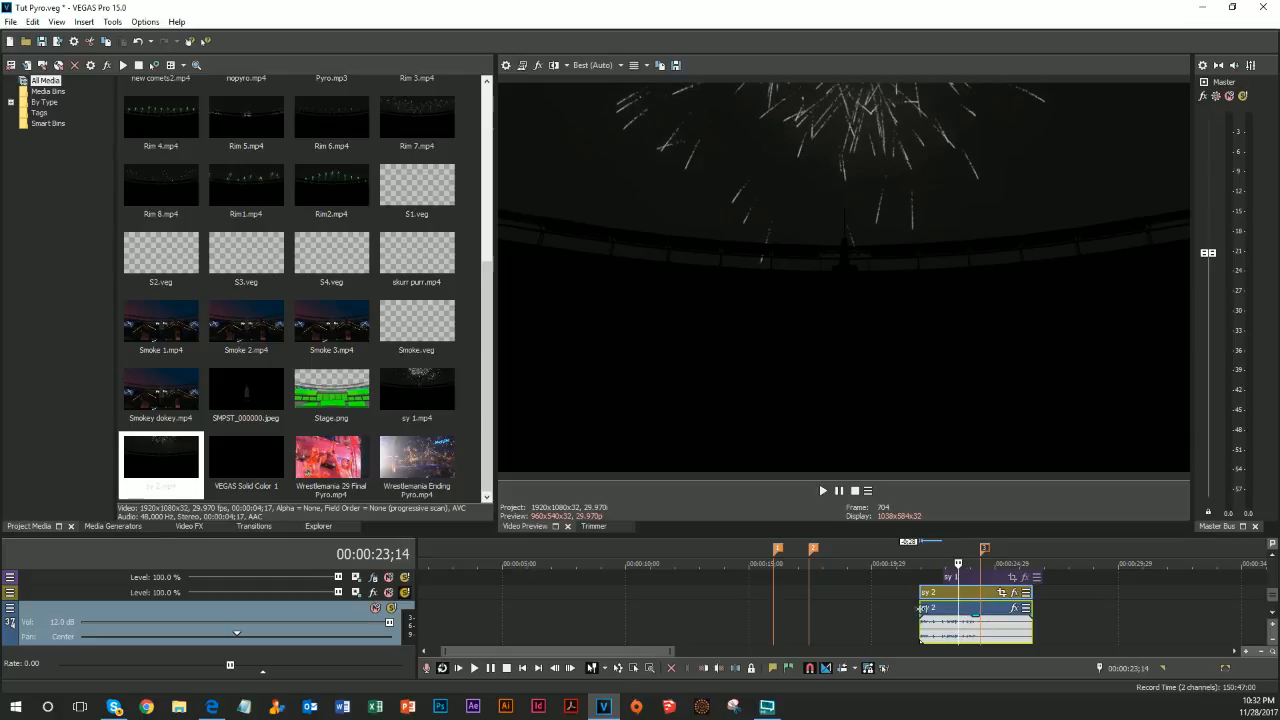
{"action": "left_click", "coordinate": [922, 610]}
{"action": "left_click", "coordinate": [929, 609]}
{"action": "left_click", "coordinate": [940, 608]}
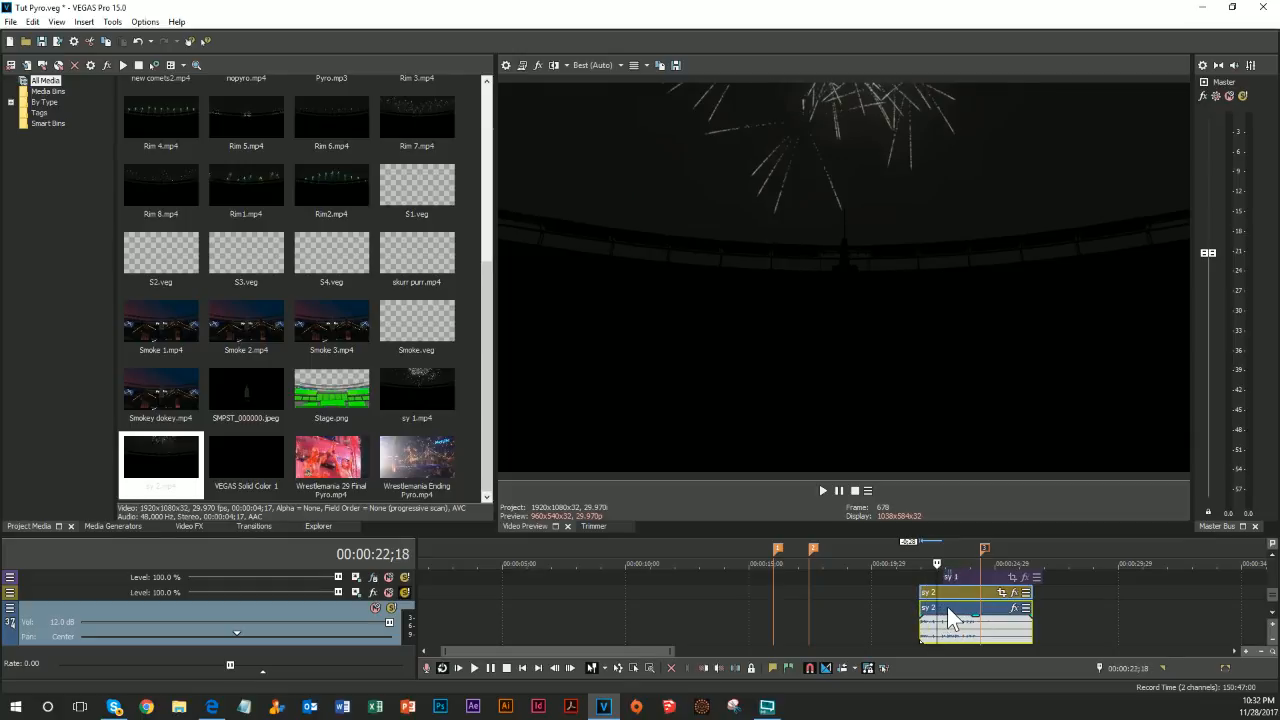
{"action": "left_click", "coordinate": [966, 607]}
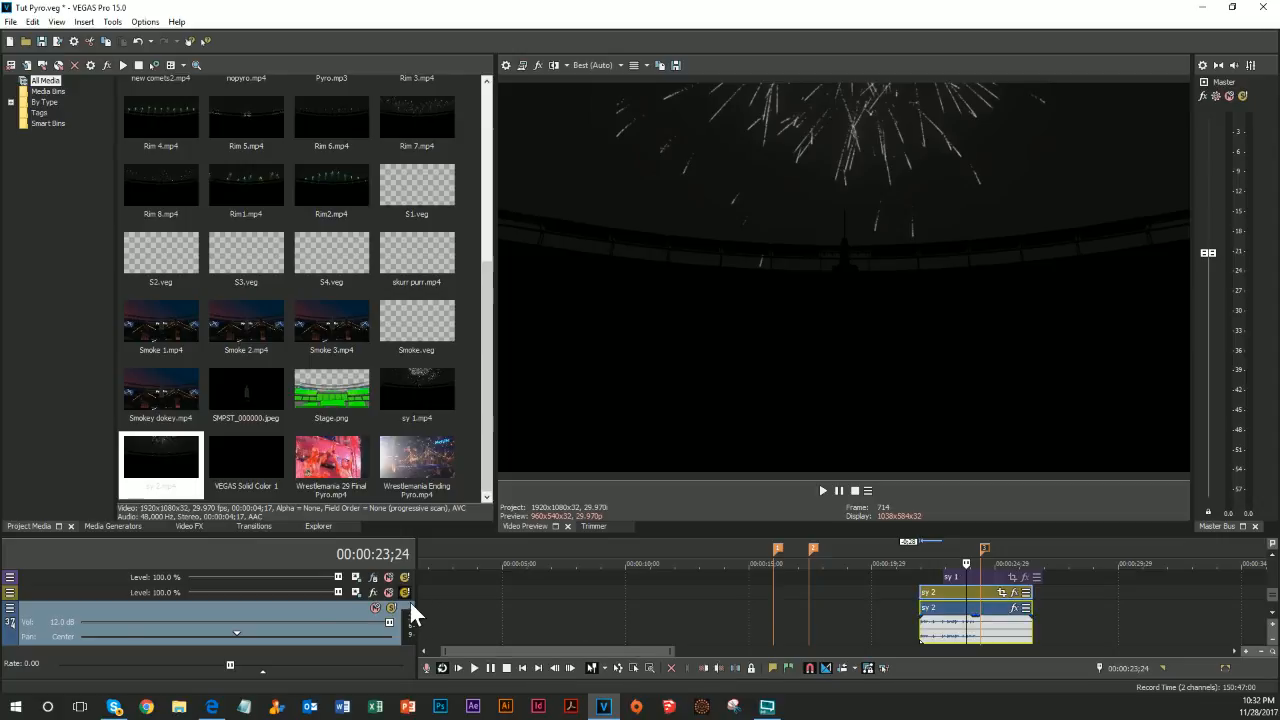
Delete the sy 2 audio track
{"action": "right_click", "coordinate": [74, 612]}
{"action": "left_click", "coordinate": [129, 371]}
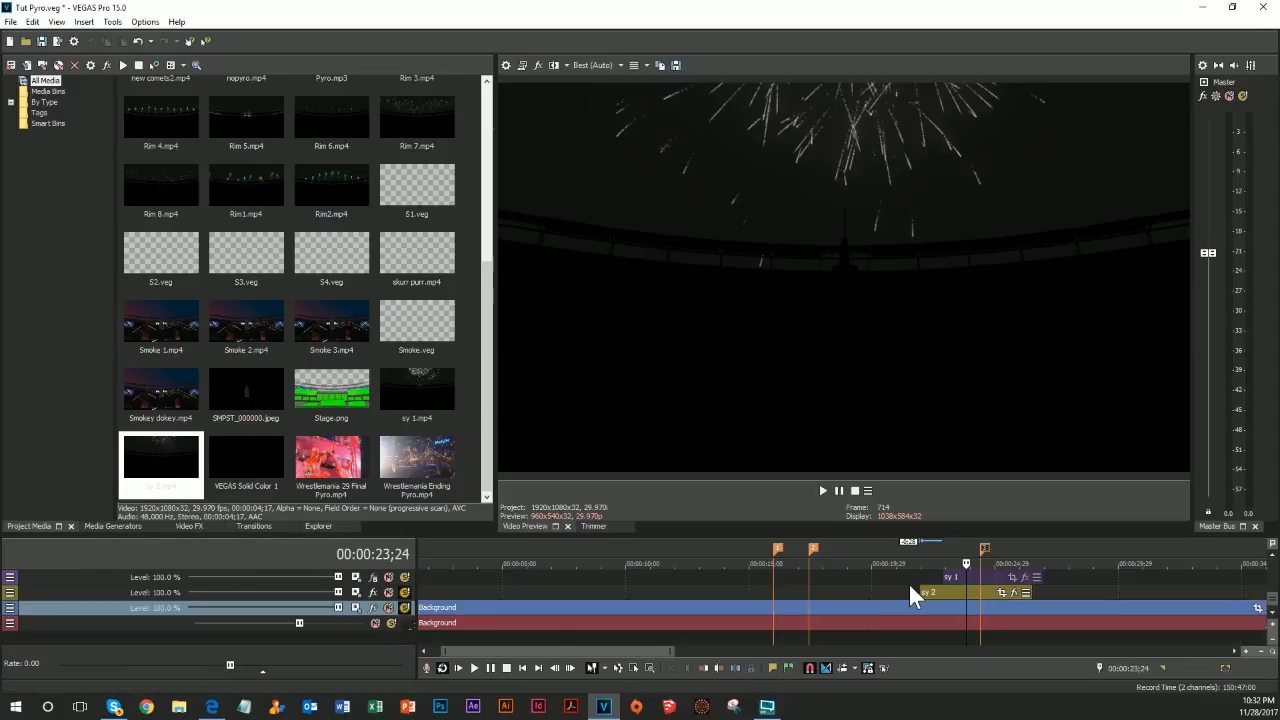
Add the VEGAS Chroma Keyer effect to the sy 2 video track
{"action": "left_click", "coordinate": [372, 592]}
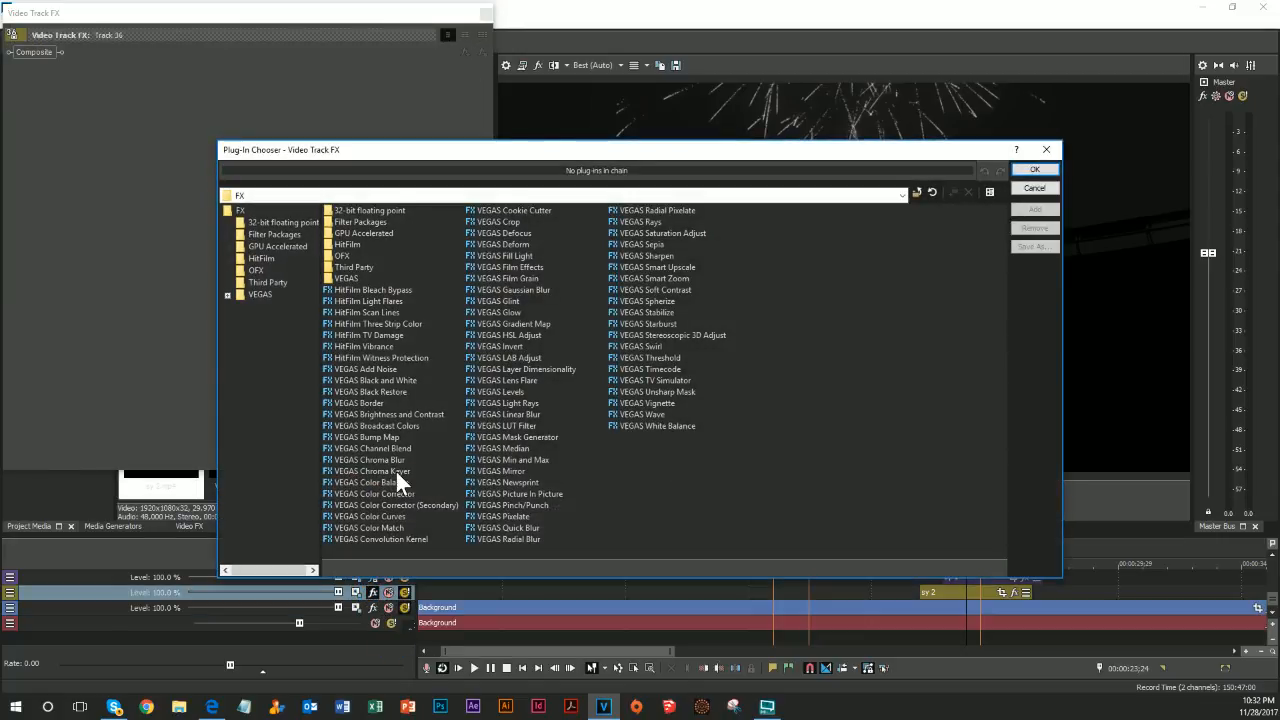
{"action": "left_click", "coordinate": [395, 470]}
{"action": "left_click", "coordinate": [1035, 209]}
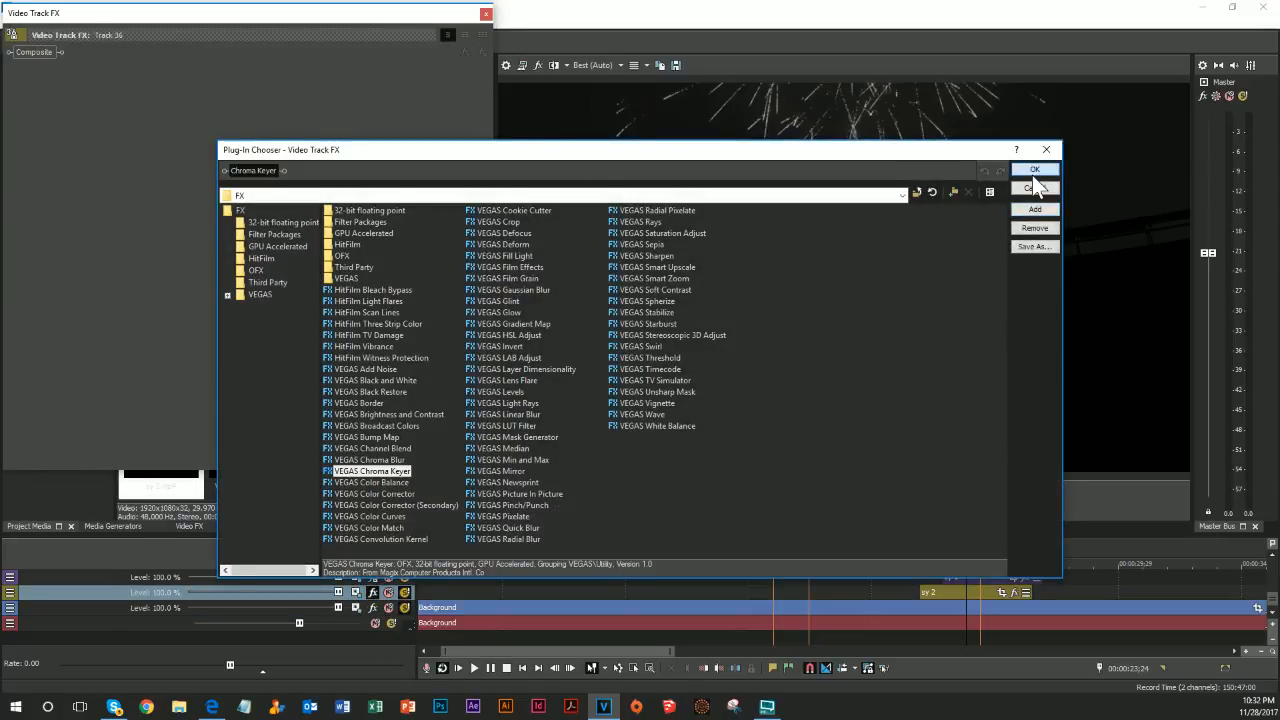
{"action": "left_click", "coordinate": [1035, 172]}
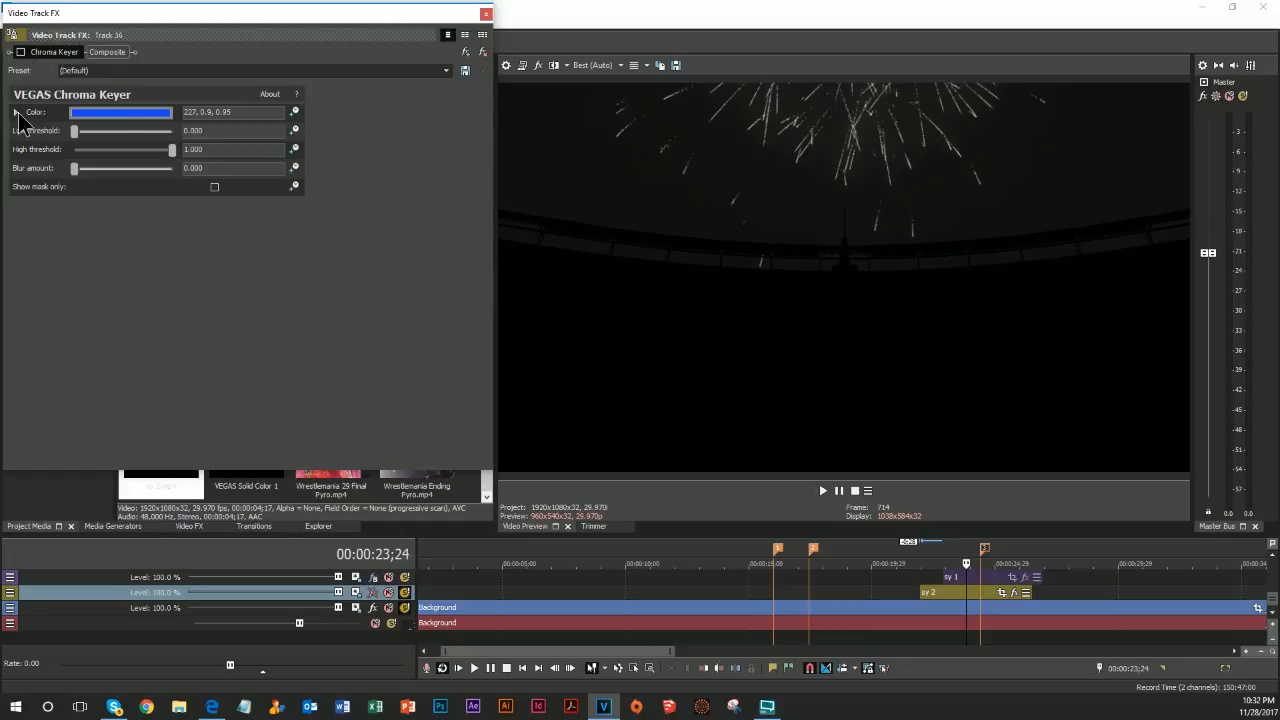
Enable the Chroma Keyer with the clip's dark sky (0, 0.0, 0.06) as key color, low threshold 0.272 and show mask only on
{"action": "left_click", "coordinate": [16, 113]}
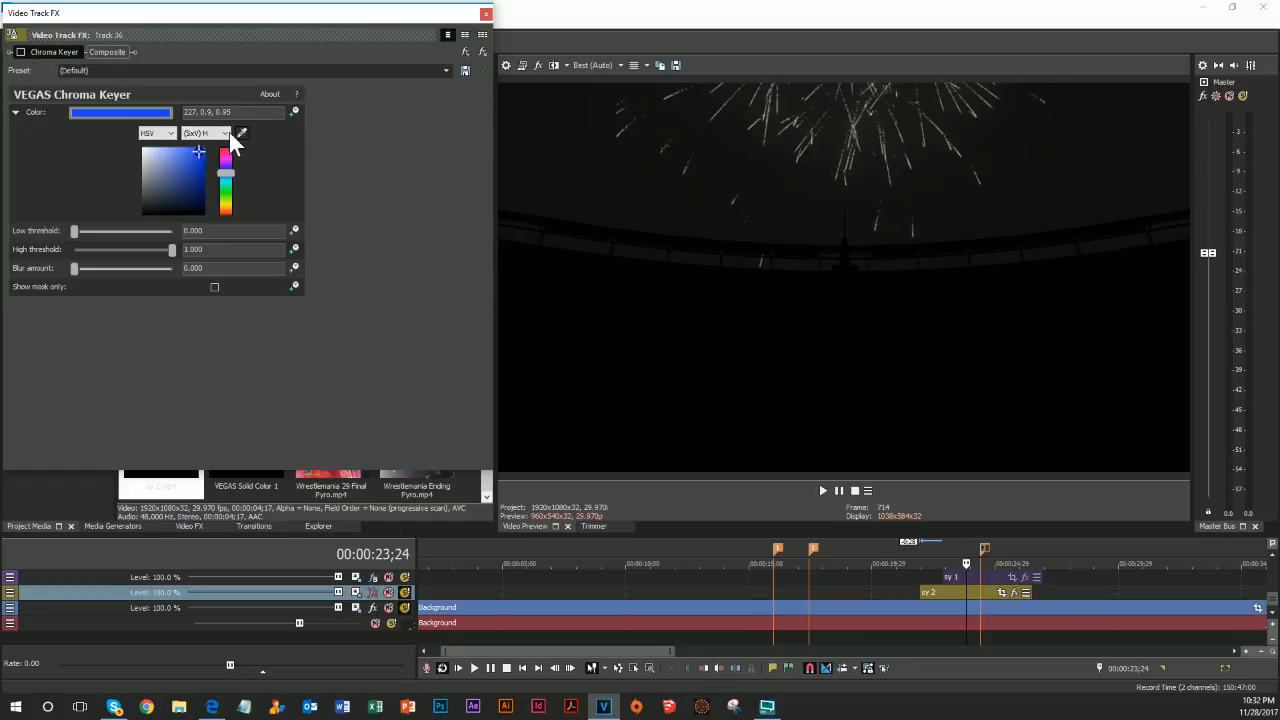
{"action": "left_click", "coordinate": [1184, 190]}
{"action": "left_click", "coordinate": [21, 52]}
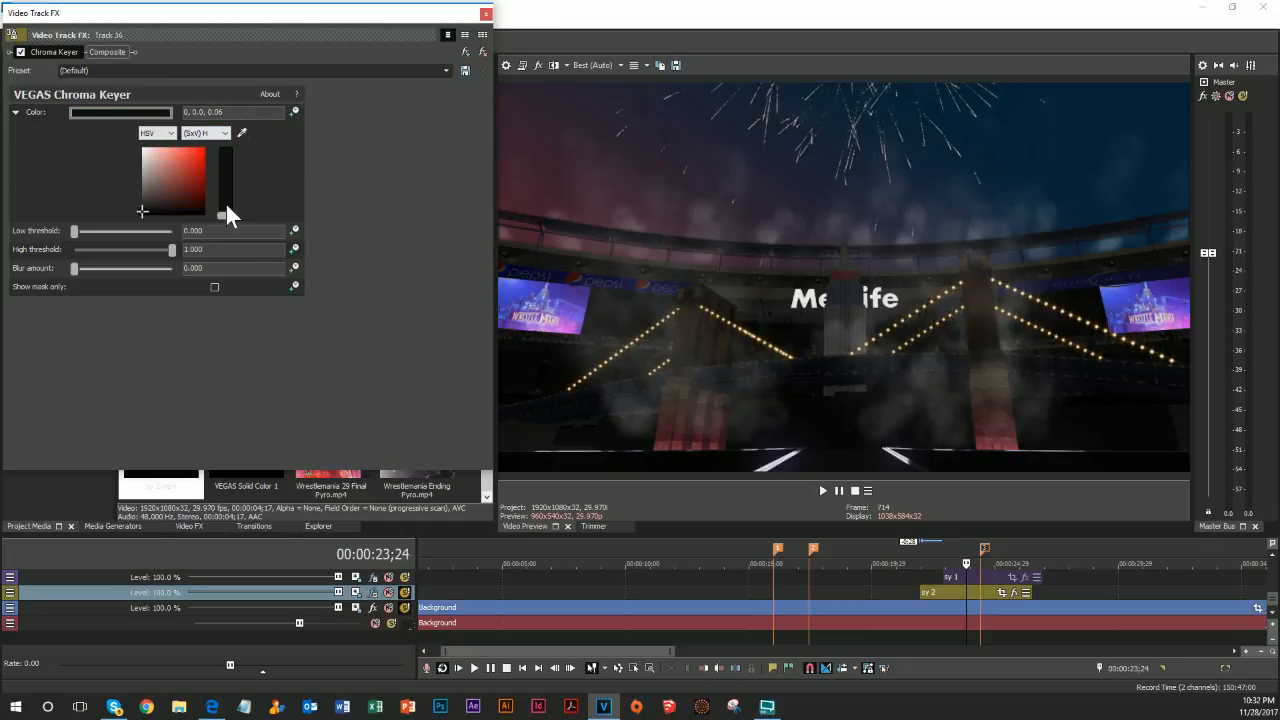
{"action": "left_click", "coordinate": [214, 287]}
{"action": "left_click_drag", "start_coordinate": [73, 230], "coordinate": [104, 237]}
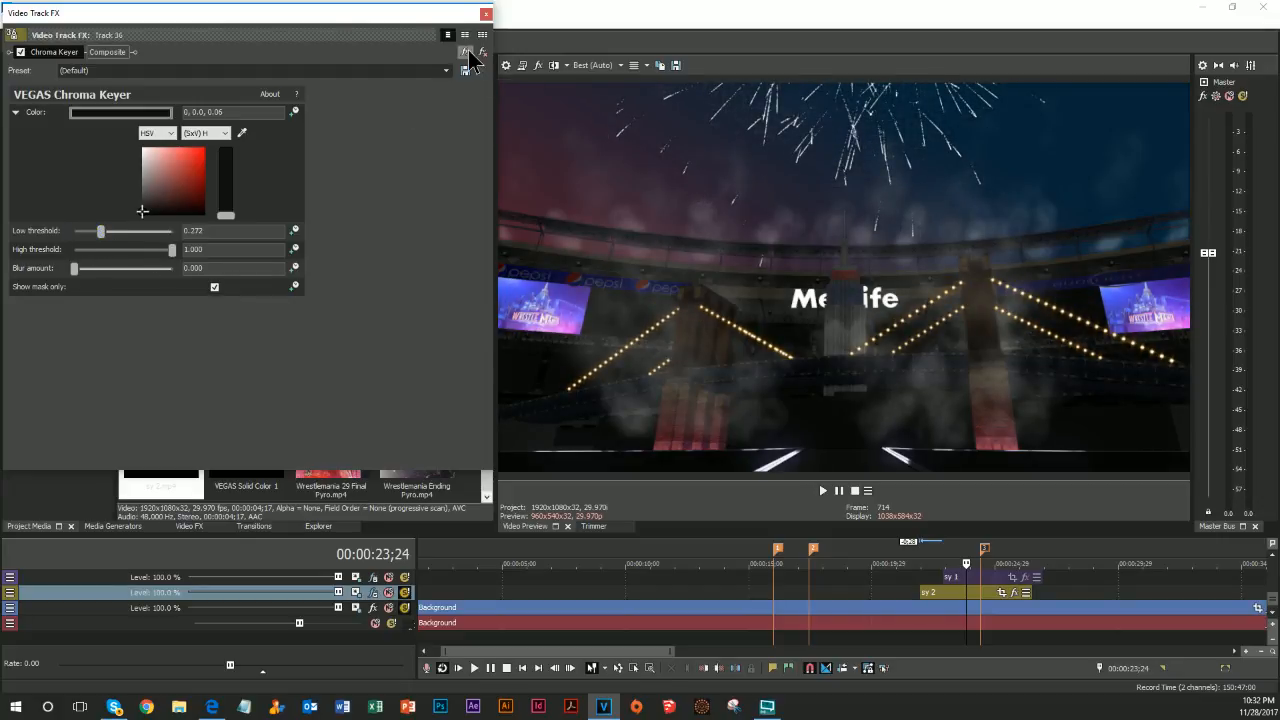
Add a VEGAS Glow effect to the sy 2 track with white color, intensity 2.449 and glow percent 0.007
{"action": "left_click", "coordinate": [465, 51]}
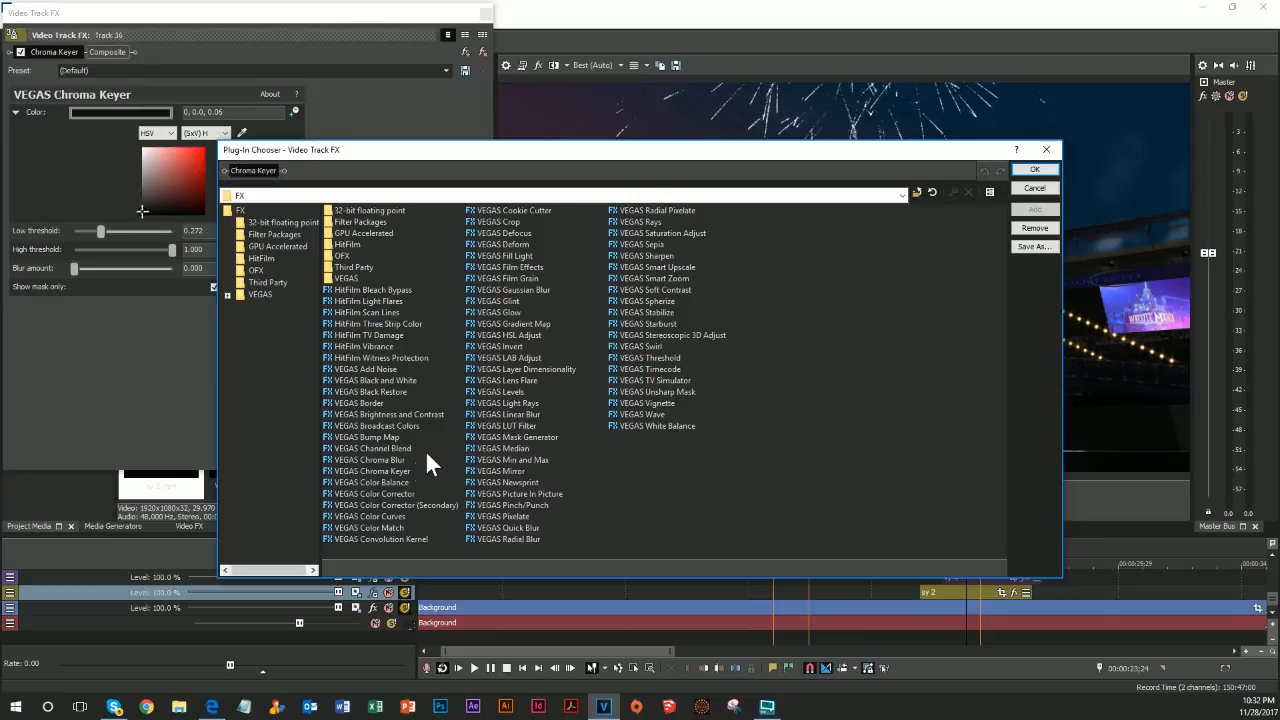
{"action": "left_click", "coordinate": [1036, 170]}
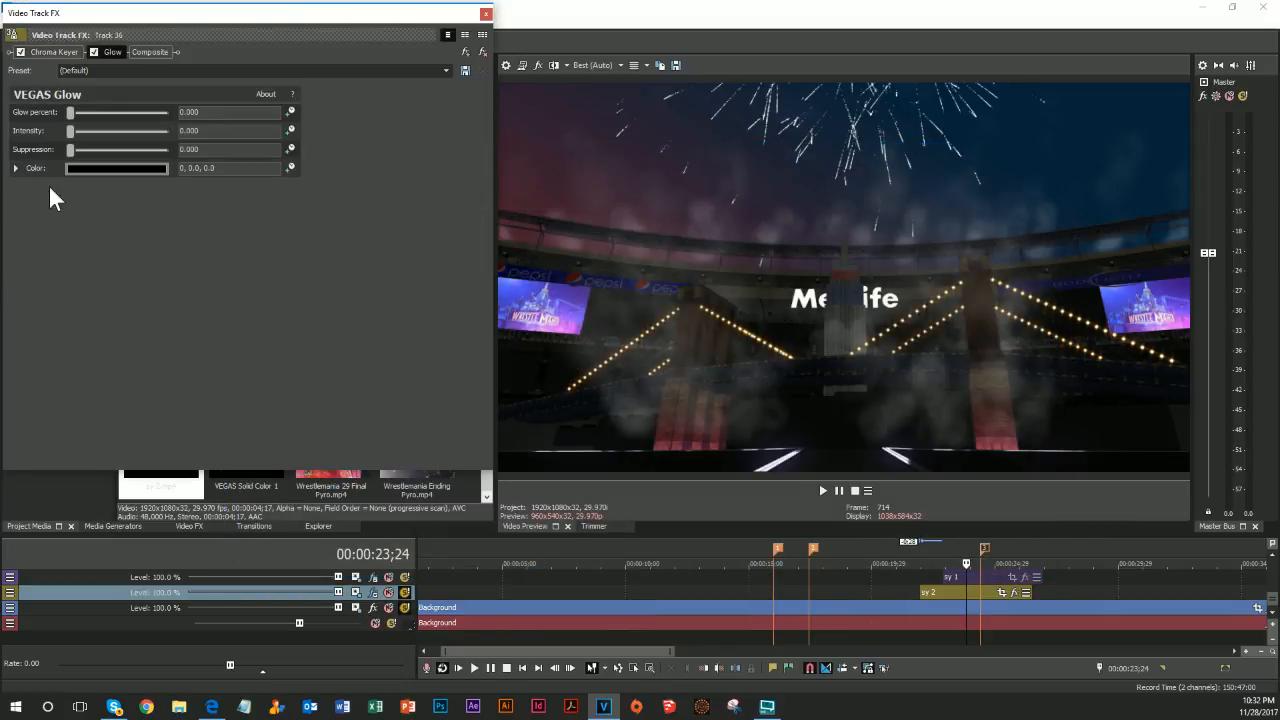
{"action": "left_click", "coordinate": [16, 168]}
{"action": "left_click_drag", "start_coordinate": [140, 270], "coordinate": [115, 190]}
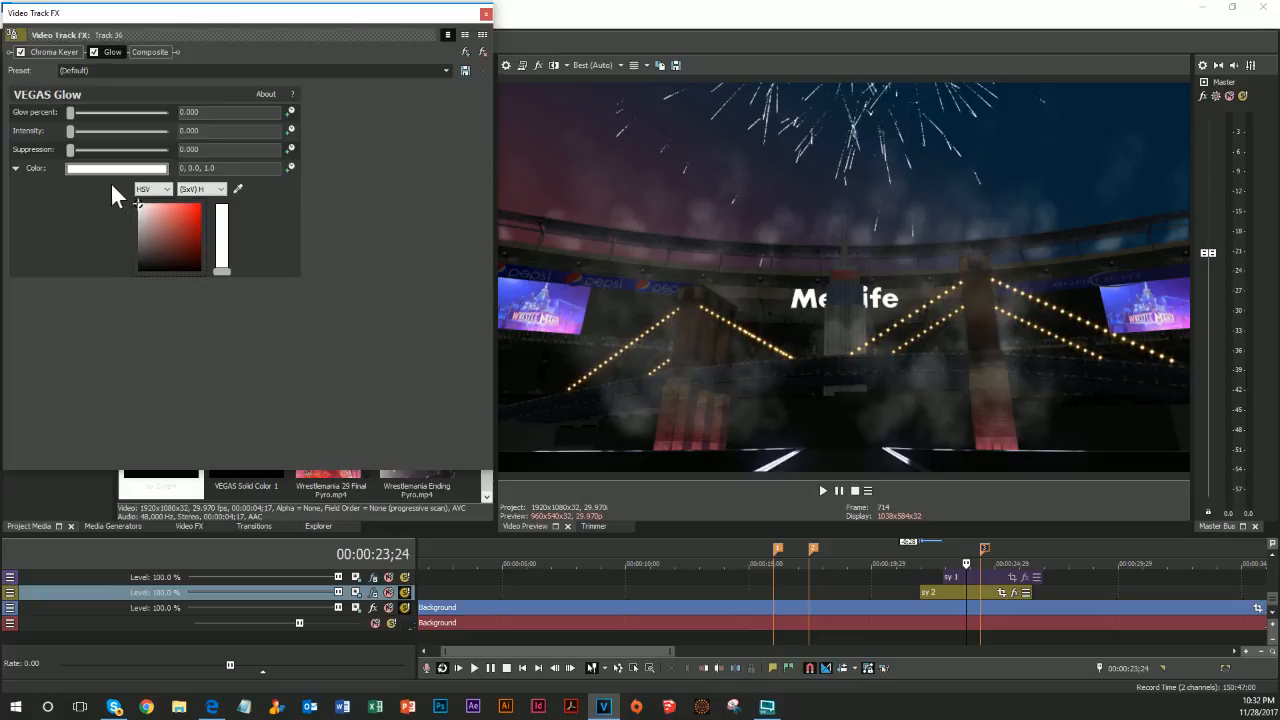
{"action": "mouse_move", "coordinate": [69, 130]}
{"action": "left_mouse_down"}
{"action": "mouse_move", "coordinate": [80, 131]}
{"action": "mouse_move", "coordinate": [72, 113]}
{"action": "left_mouse_up"}
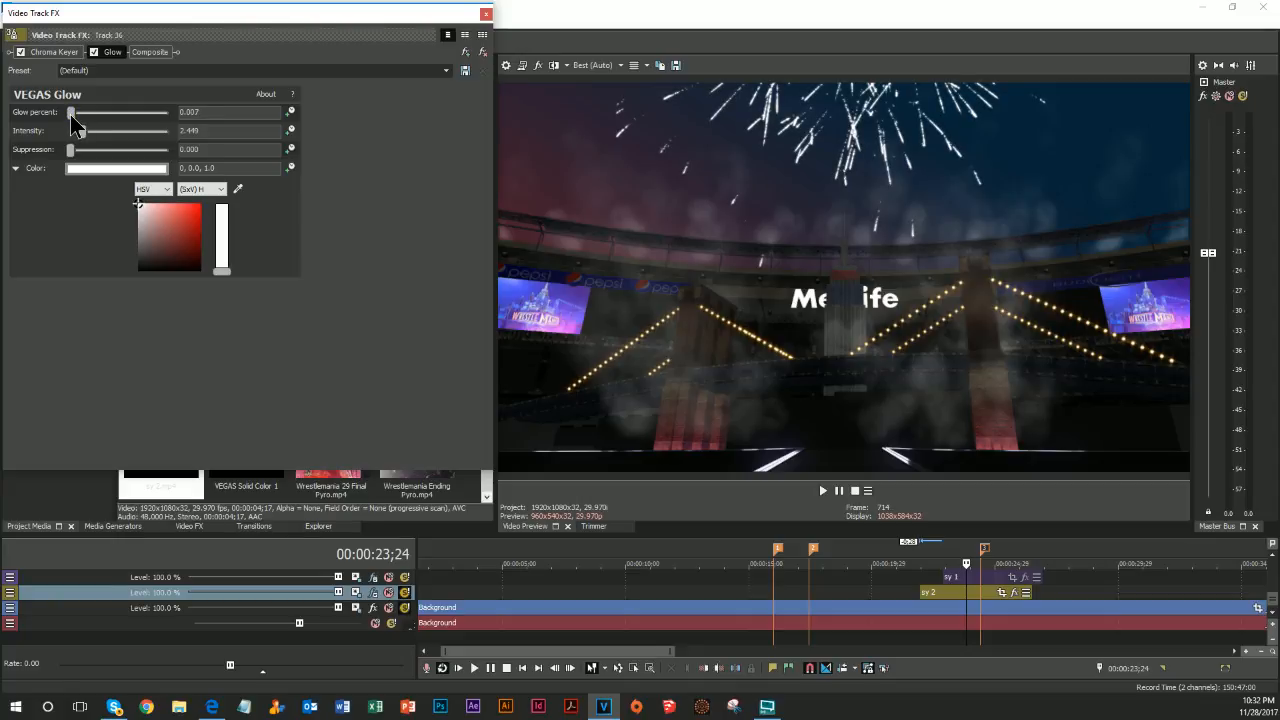
Add a second Glow effect to the sy 2 track with white color, intensity 0.952 and glow percent 0.005
{"action": "left_click", "coordinate": [464, 52]}
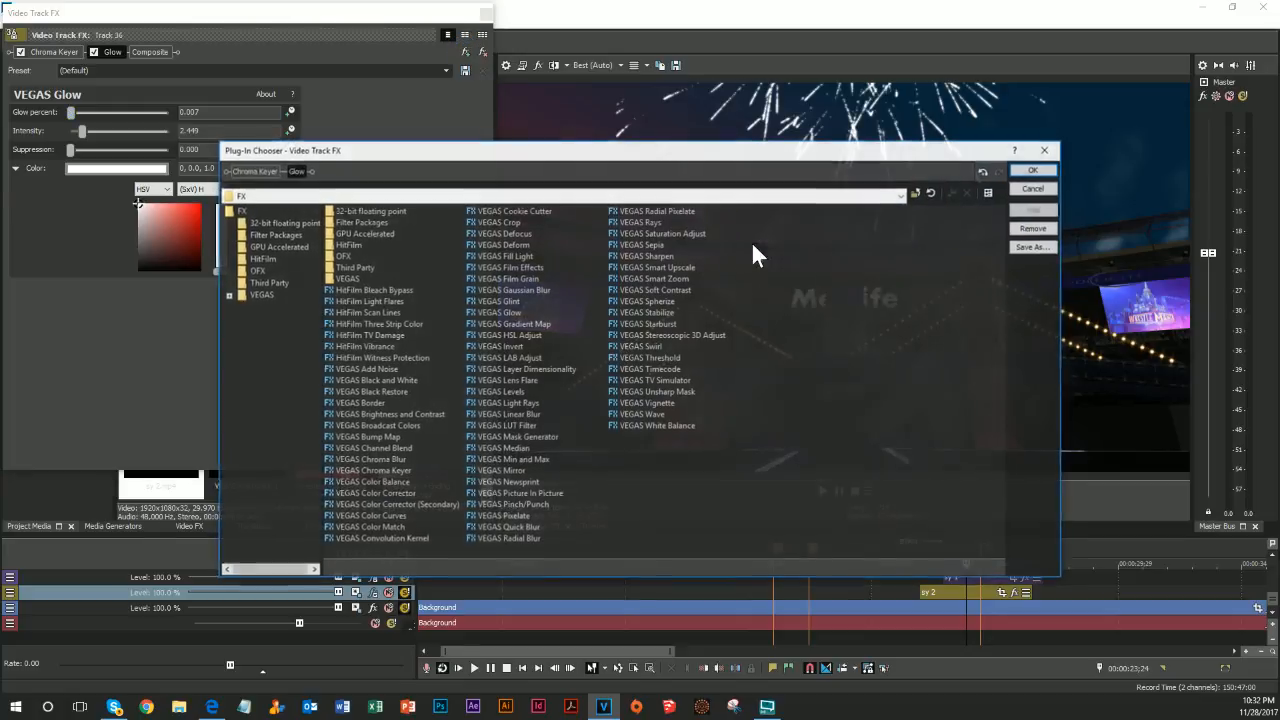
{"action": "left_click", "coordinate": [1036, 169]}
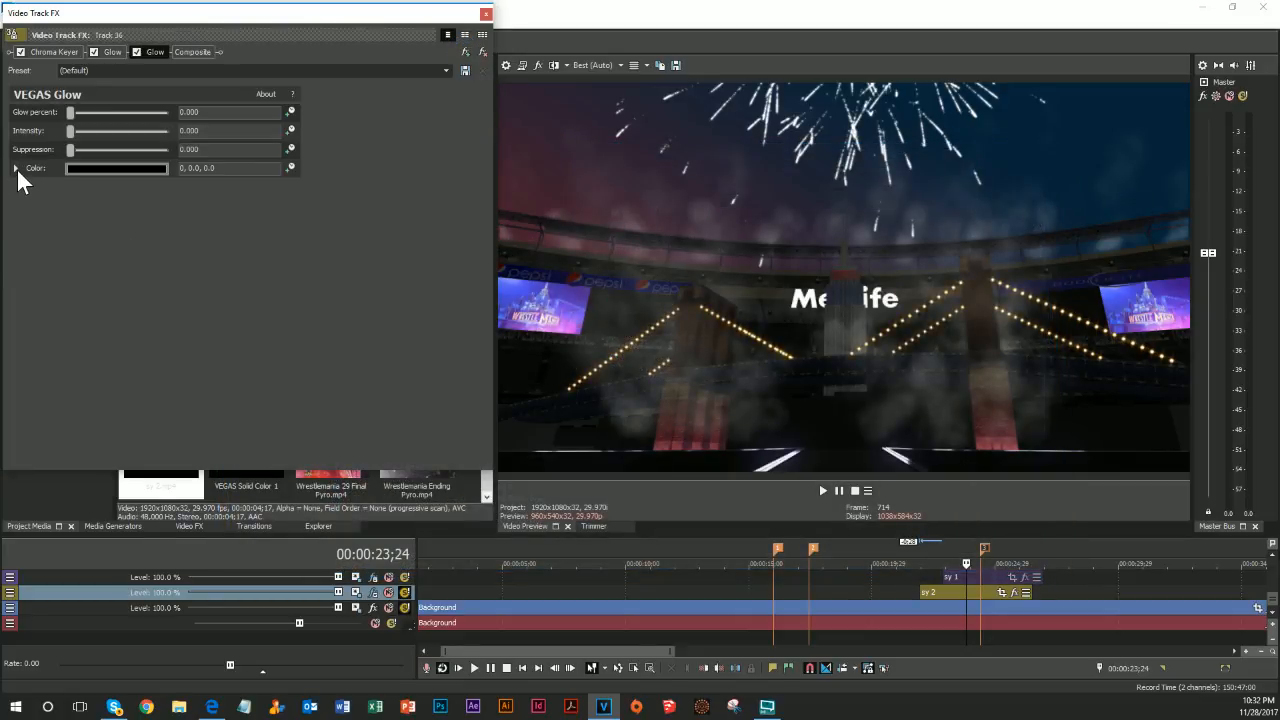
{"action": "left_click", "coordinate": [16, 168]}
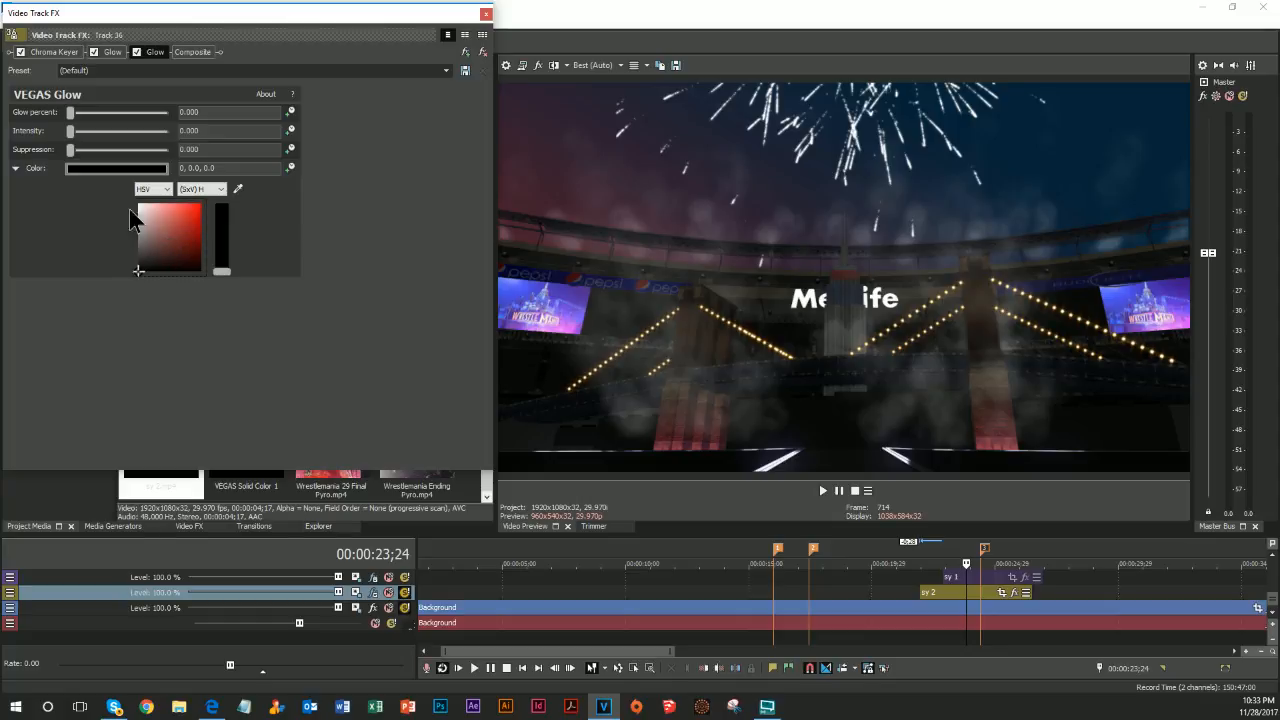
{"action": "left_click_drag", "start_coordinate": [139, 206], "coordinate": [71, 115]}
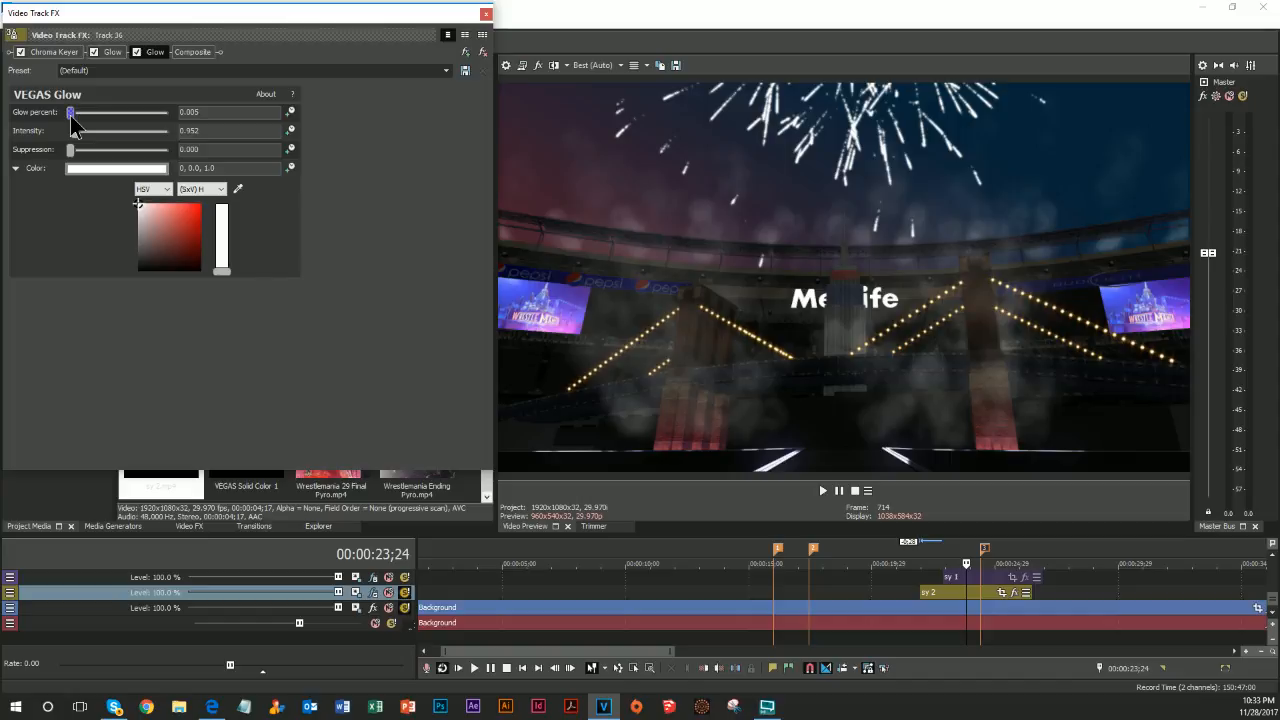
Add a third Glow effect to the sy 2 track with white color, intensity 0.884 and glow percent 0.347
{"action": "left_click", "coordinate": [465, 54]}
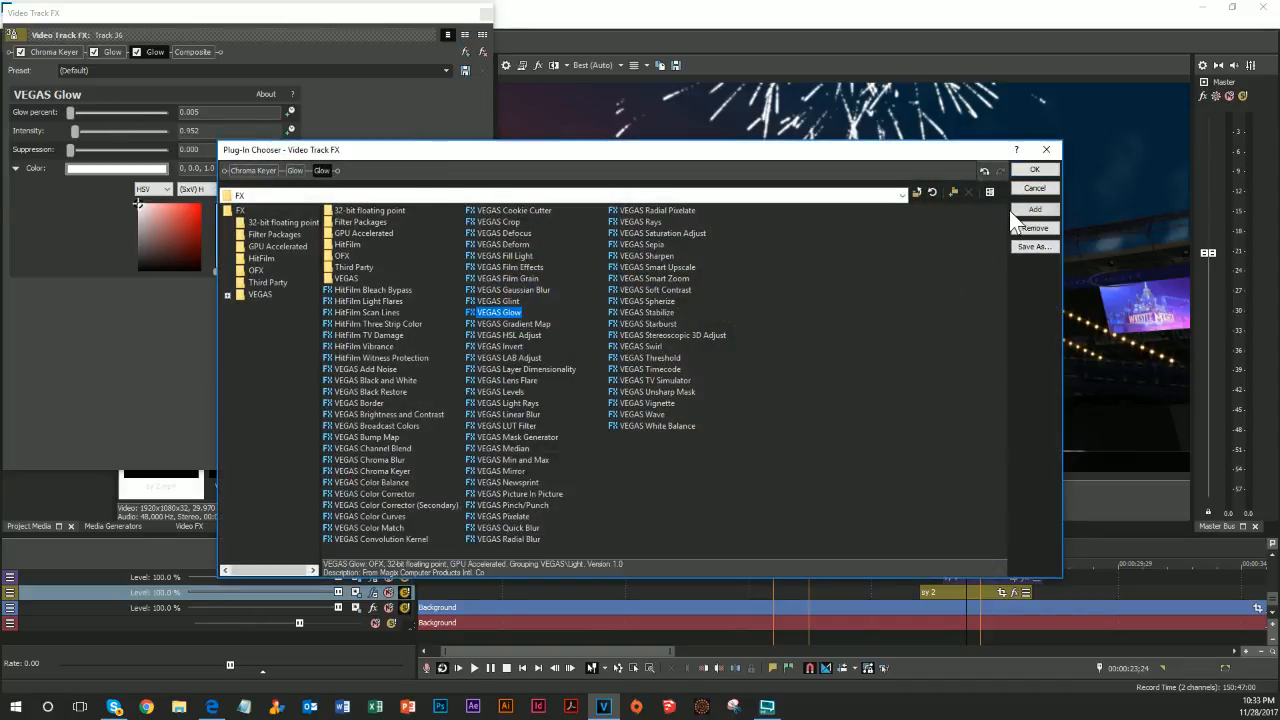
{"action": "left_click", "coordinate": [1014, 211]}
{"action": "left_click", "coordinate": [1020, 173]}
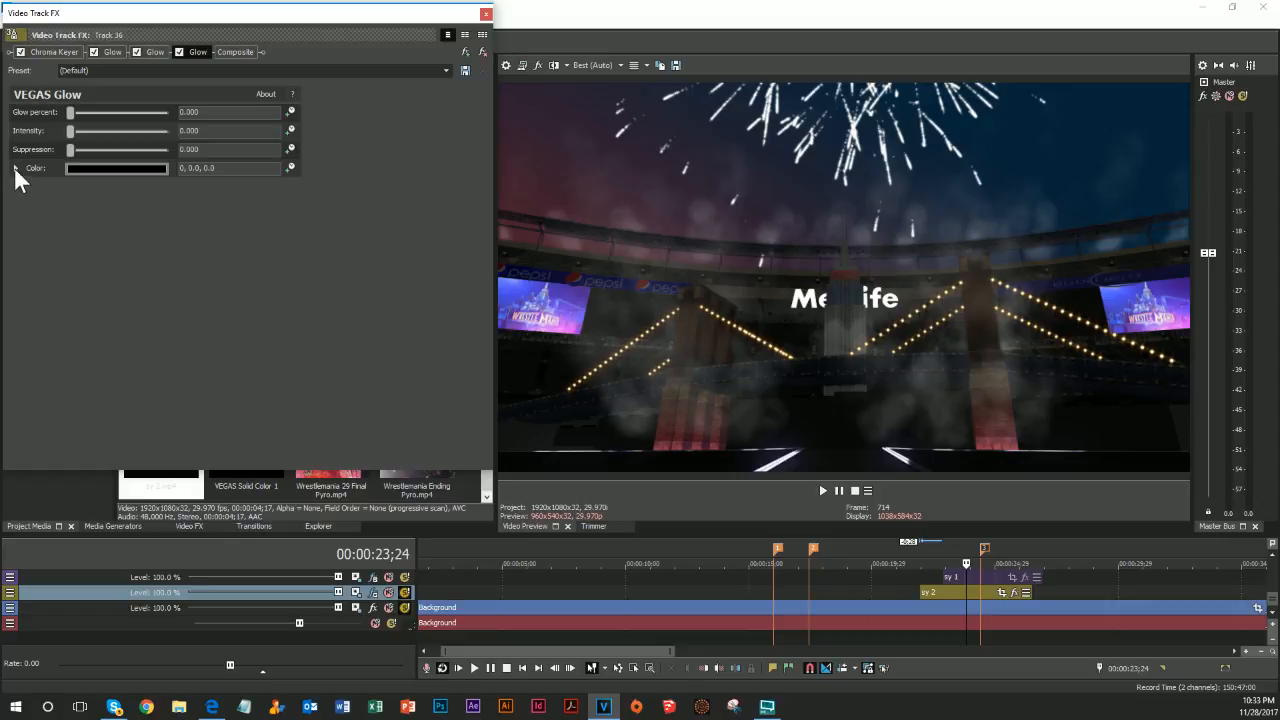
{"action": "left_click", "coordinate": [15, 168]}
{"action": "left_click_drag", "start_coordinate": [134, 268], "coordinate": [107, 112]}
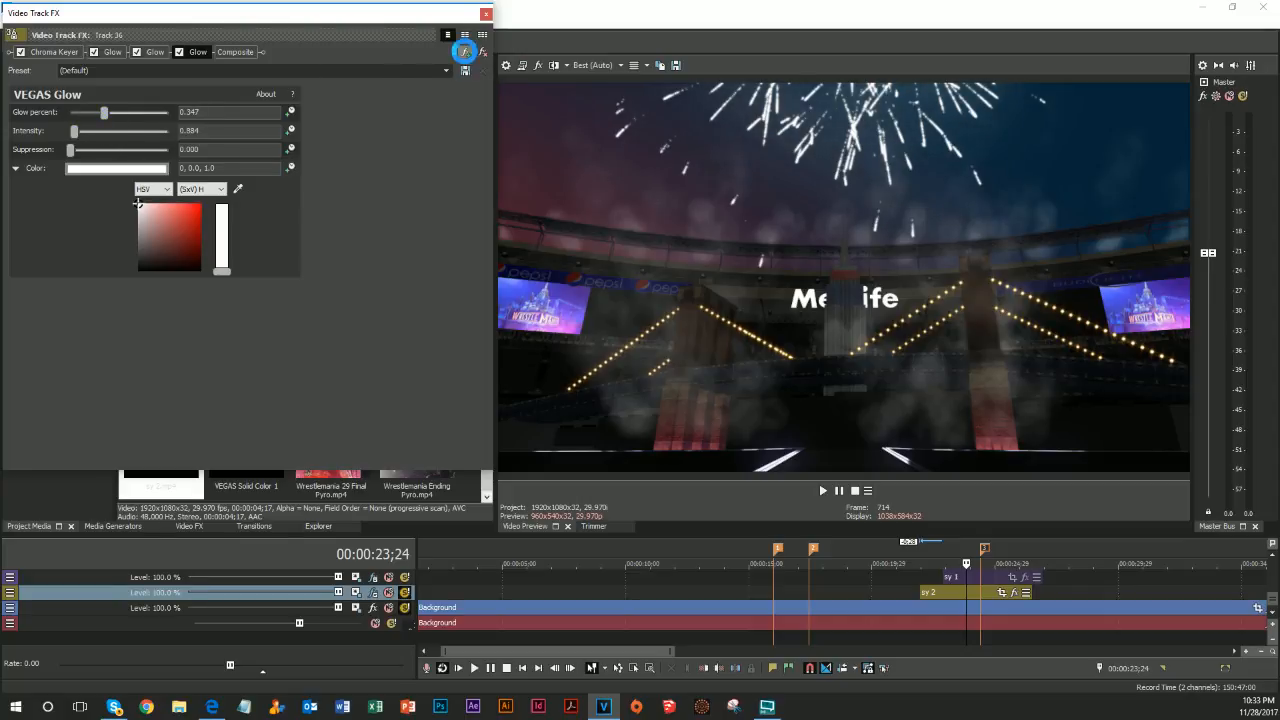
Add VEGAS Color Balance to the sy 2 track with midtones red at 0.031 and blue at -0.033, and close the track effects
{"action": "left_click", "coordinate": [465, 52]}
{"action": "left_click", "coordinate": [370, 482]}
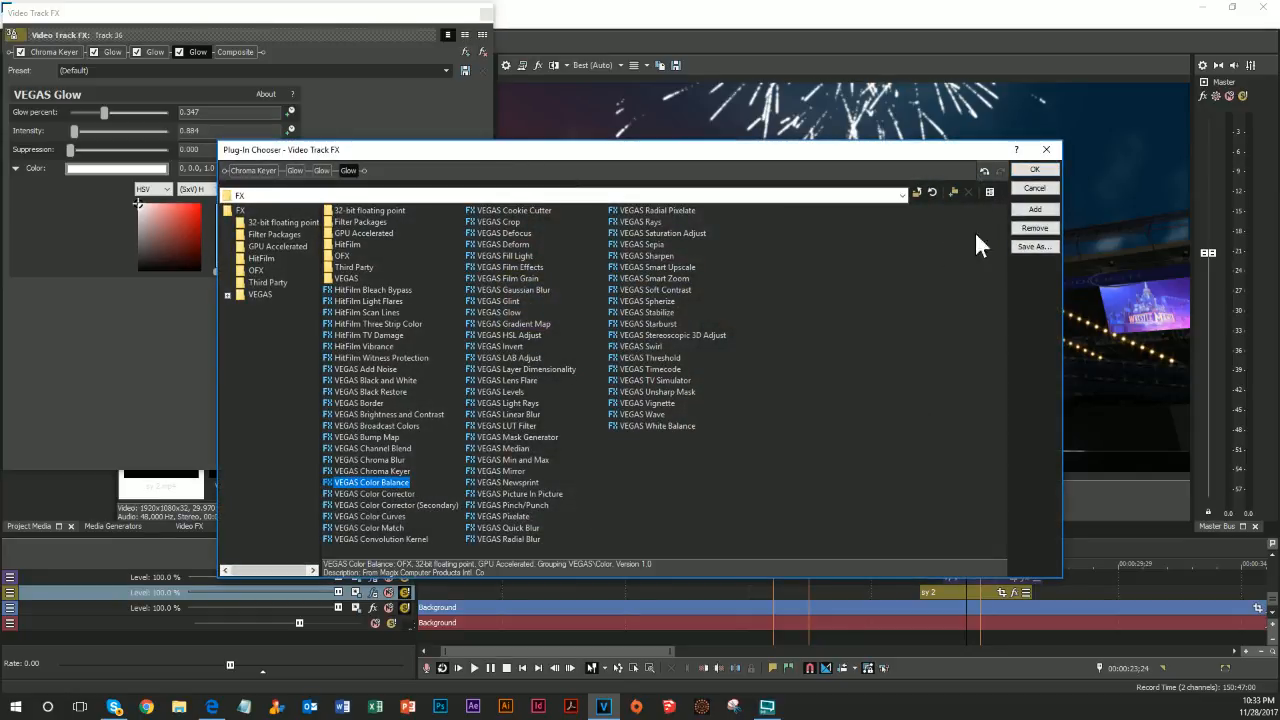
{"action": "left_click", "coordinate": [1034, 209]}
{"action": "left_click", "coordinate": [1023, 172]}
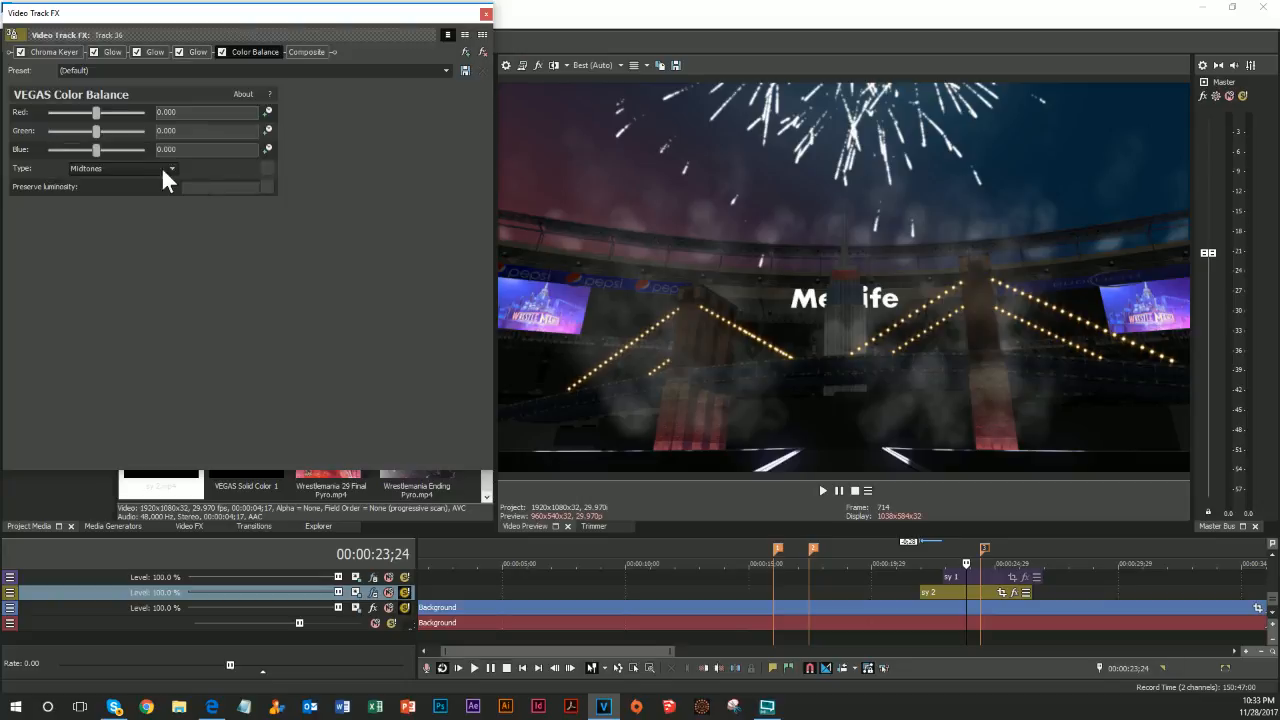
{"action": "left_click_drag", "start_coordinate": [97, 149], "coordinate": [93, 162]}
{"action": "left_click_drag", "start_coordinate": [96, 114], "coordinate": [93, 155]}
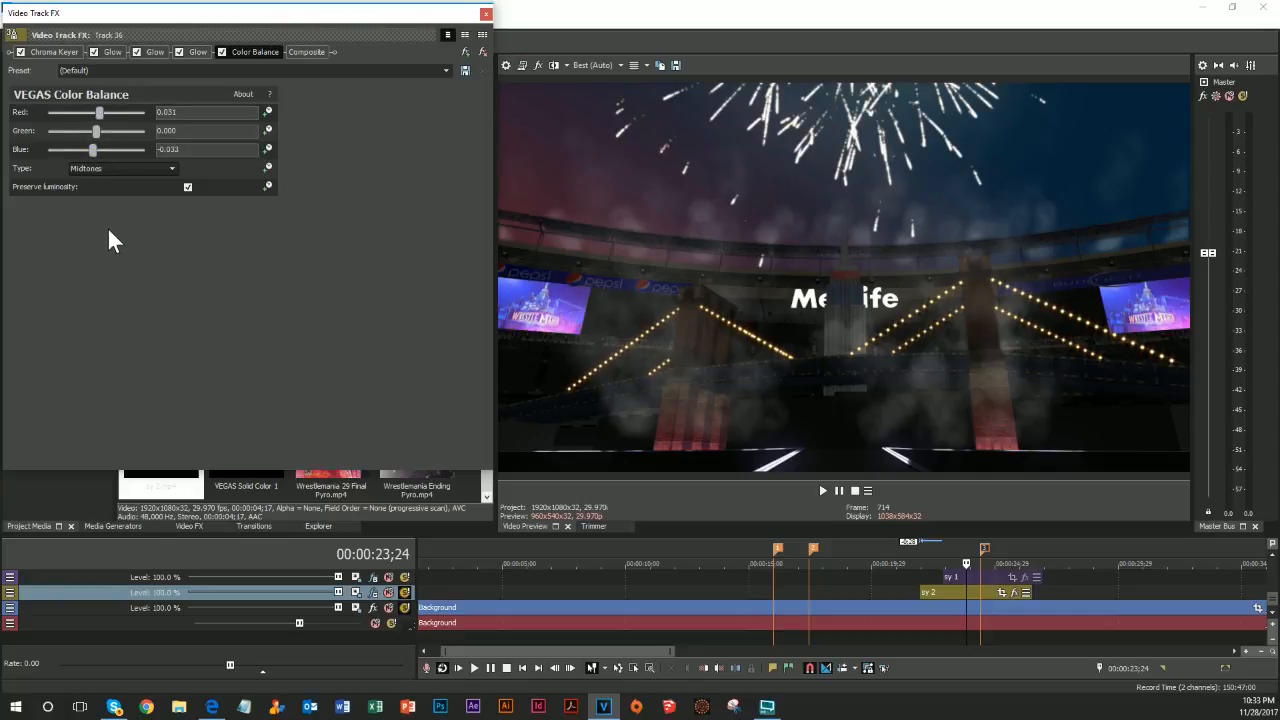
{"action": "left_click", "coordinate": [533, 25]}
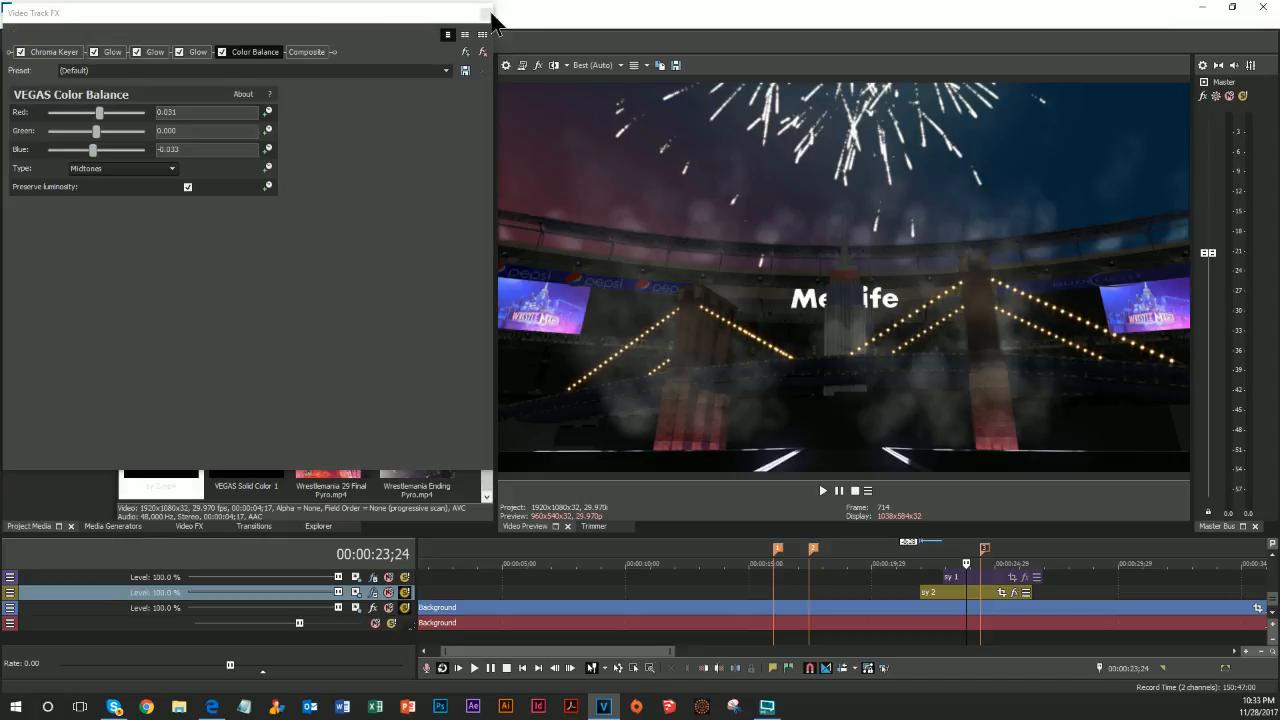
{"action": "left_click", "coordinate": [488, 12]}
Turn off solo on the sy 2 and Background video tracks and preview the full composite at 00:00:24;00 and 00:00:25;05
{"action": "left_click", "coordinate": [405, 593]}
{"action": "left_click", "coordinate": [405, 608]}
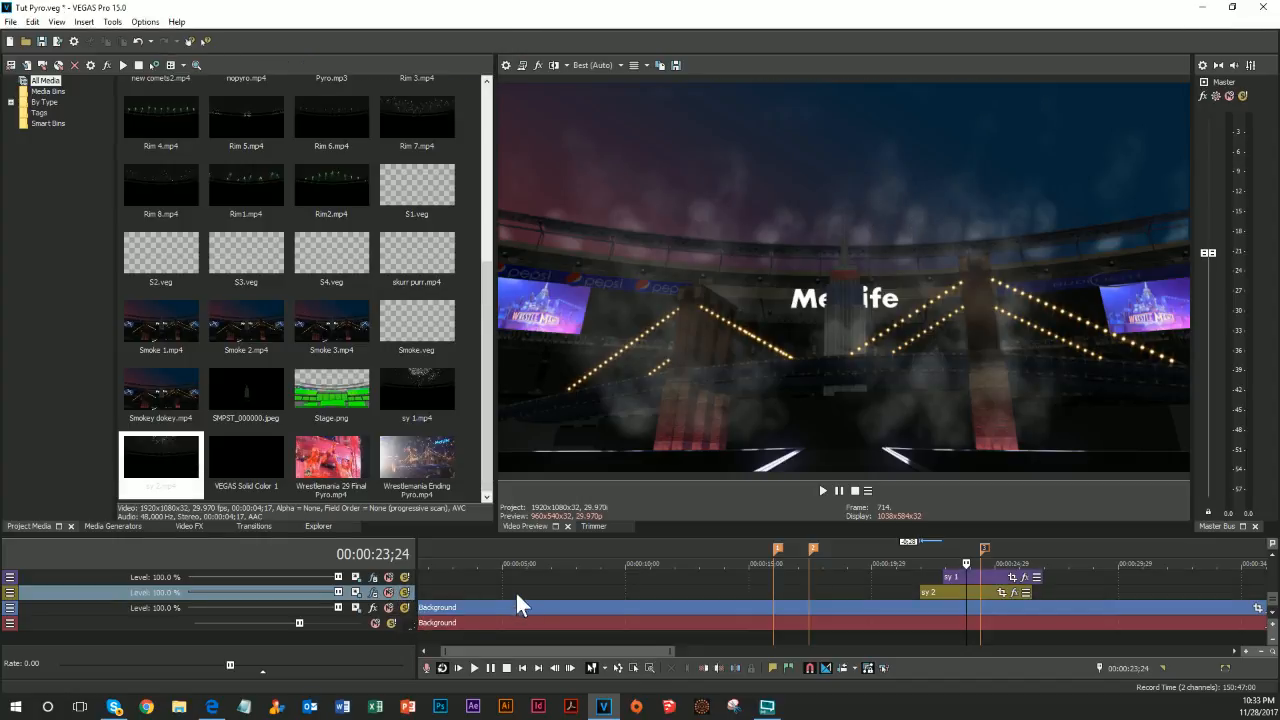
{"action": "left_click", "coordinate": [974, 588]}
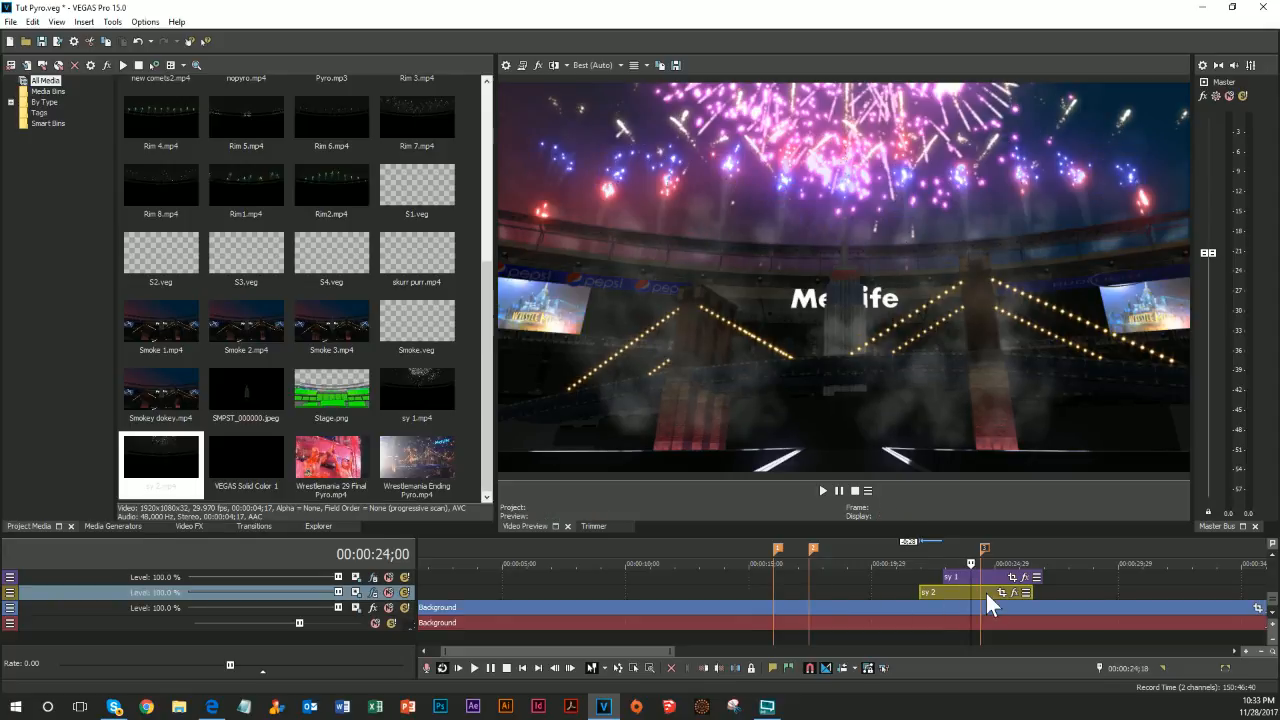
{"action": "left_click", "coordinate": [986, 593]}
{"action": "left_click", "coordinate": [999, 574]}
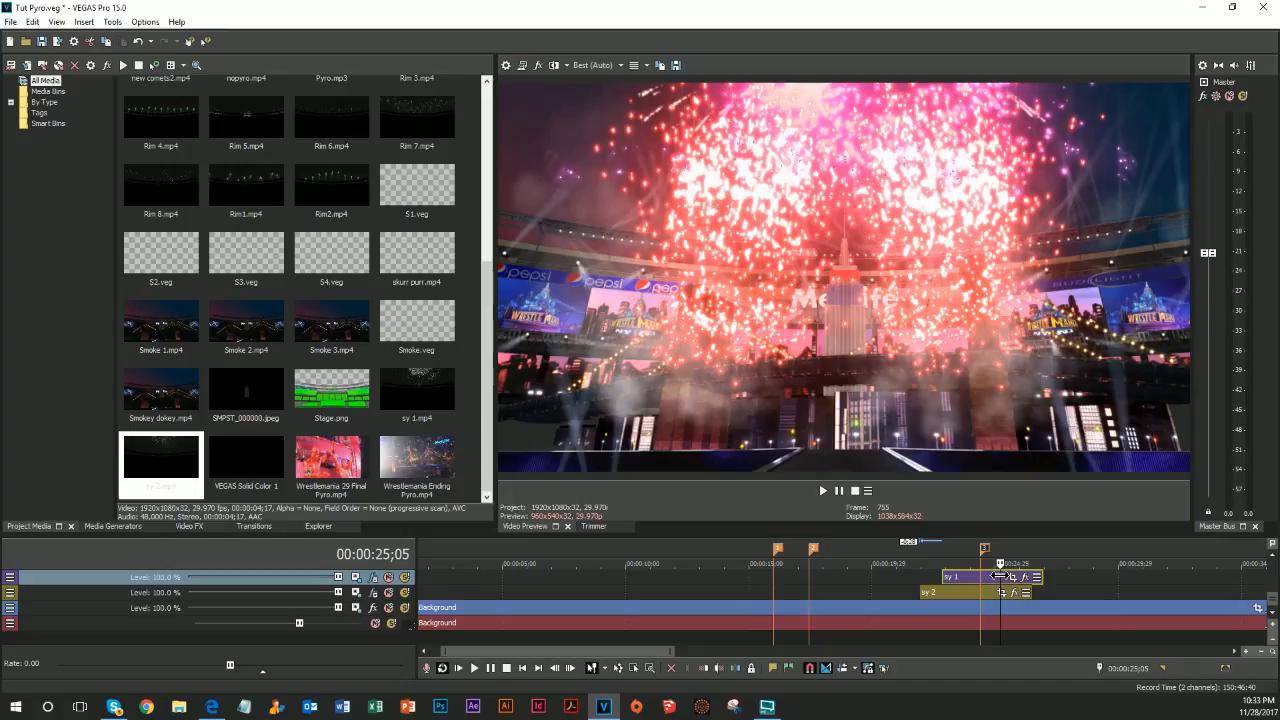
Set the video preview quality to Best (Full)
{"action": "left_click", "coordinate": [596, 66]}
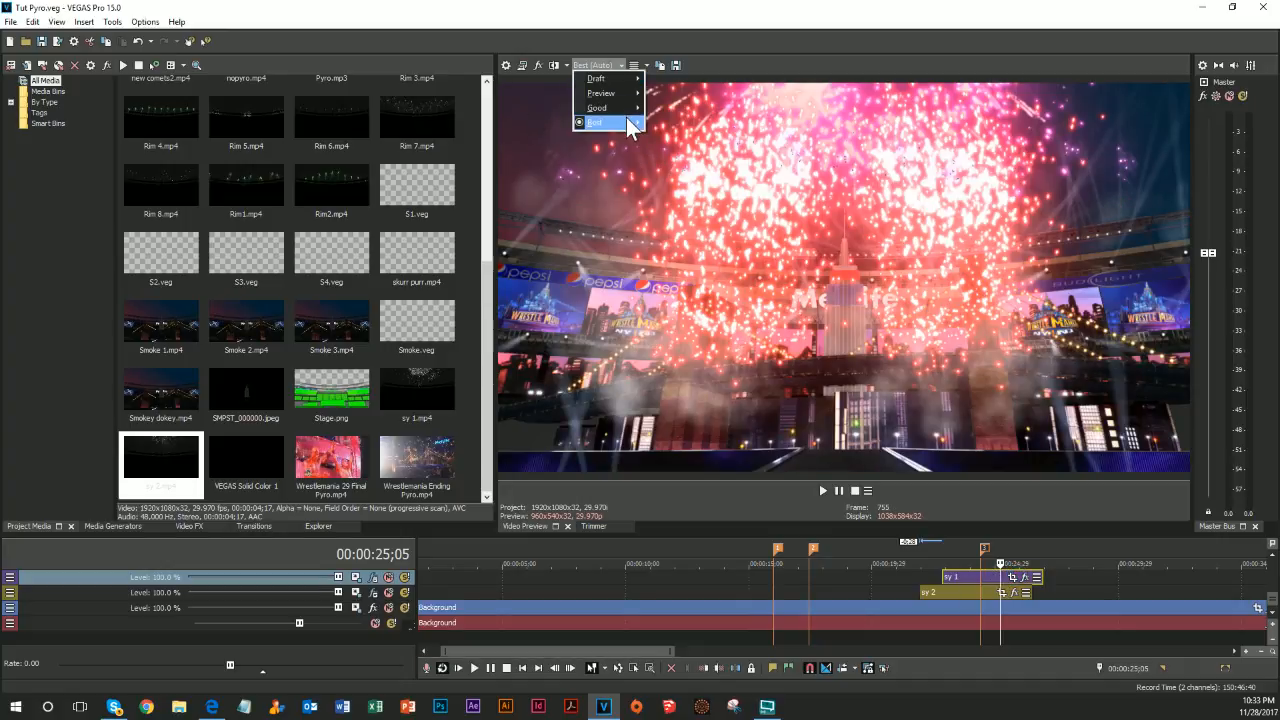
{"action": "mouse_move", "coordinate": [626, 120]}
{"action": "left_click", "coordinate": [542, 137]}
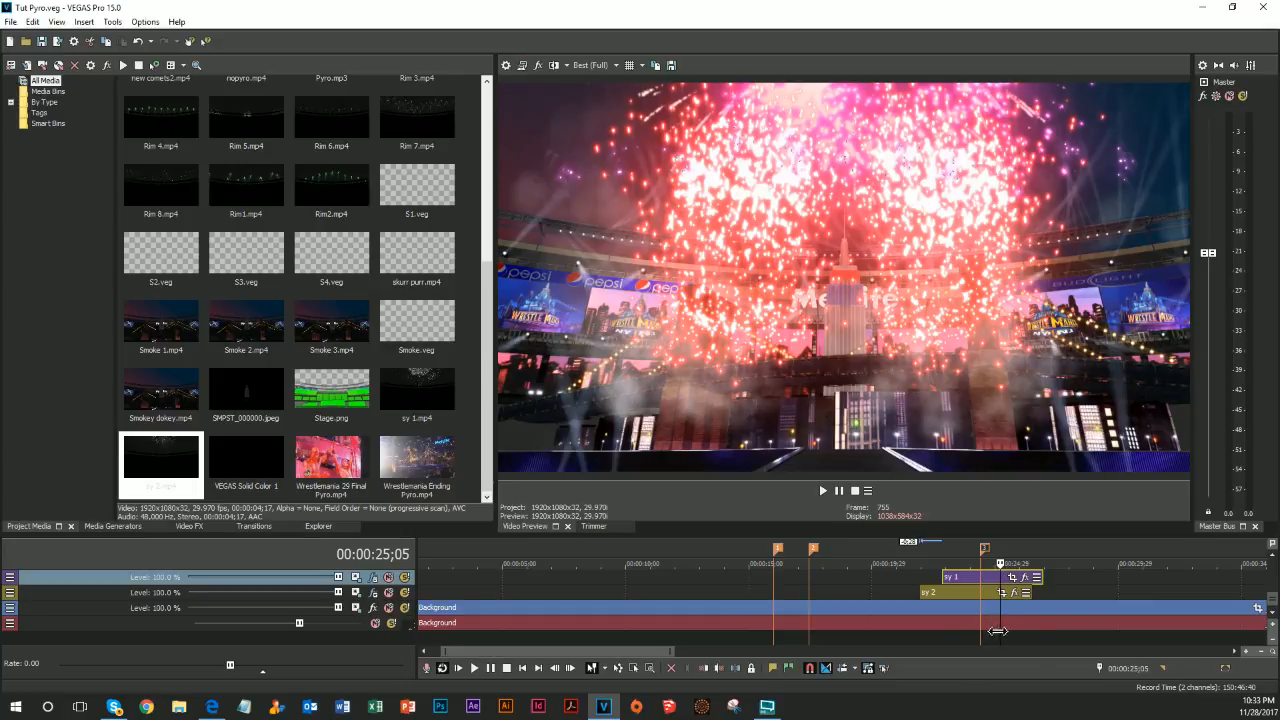
Select the two video tracks holding the clip 4 bursts near 00:00:24;00 and move them up above the Rim tracks
{"action": "scroll", "coordinate": [906, 628], "scroll_direction": "up", "scroll_amount": 8}
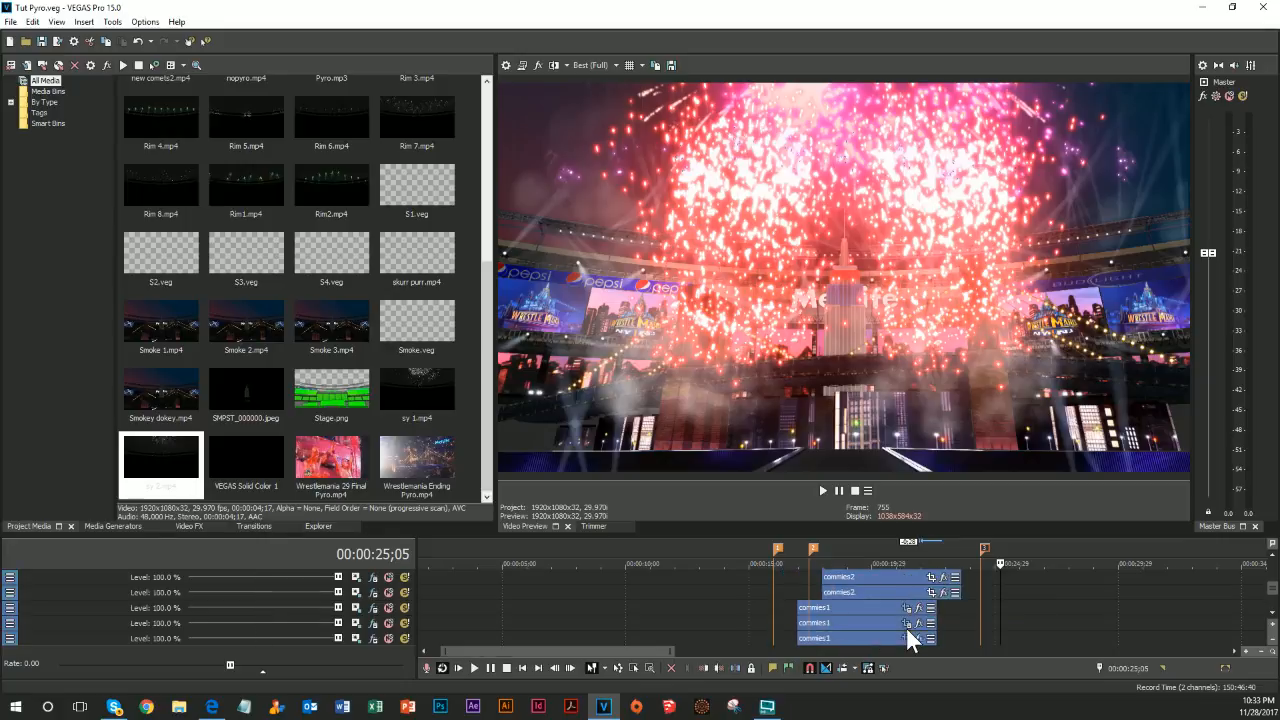
{"action": "scroll", "coordinate": [912, 616], "scroll_direction": "up", "scroll_amount": 5}
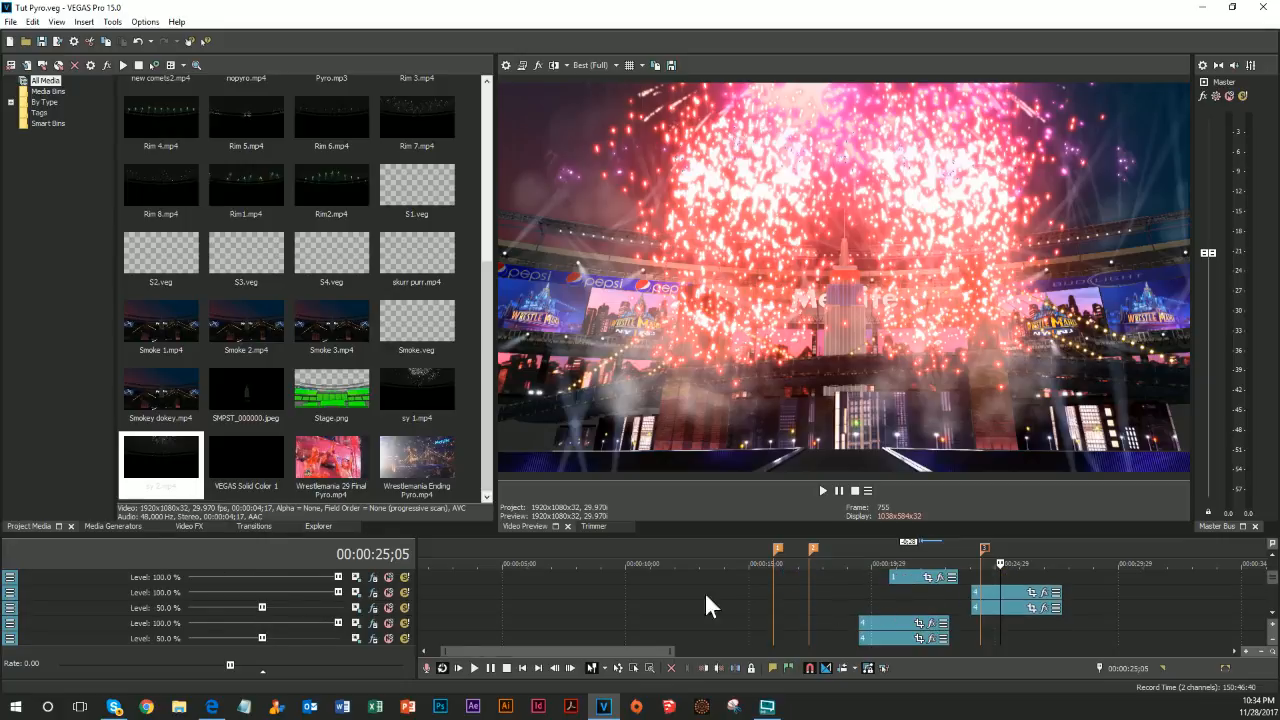
{"action": "left_click", "coordinate": [119, 595]}
{"action": "double_click", "coordinate": [111, 607]}
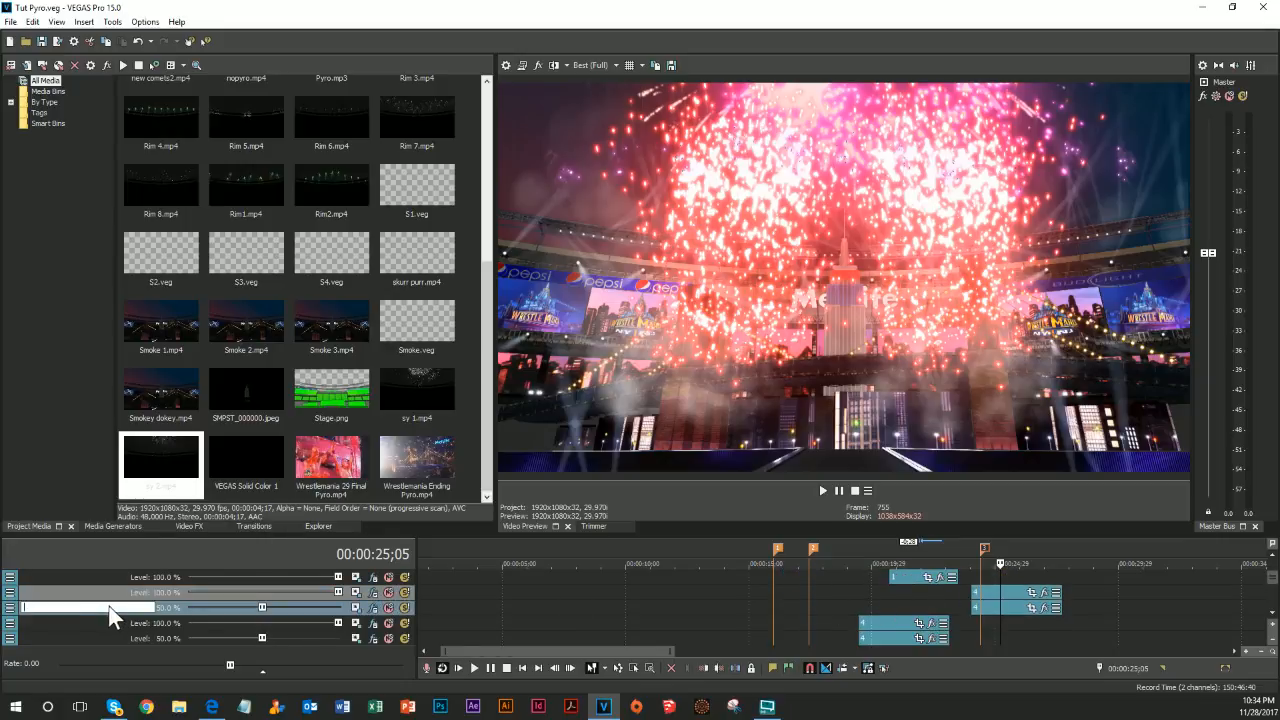
{"action": "left_click_drag", "start_coordinate": [173, 593], "coordinate": [200, 567]}
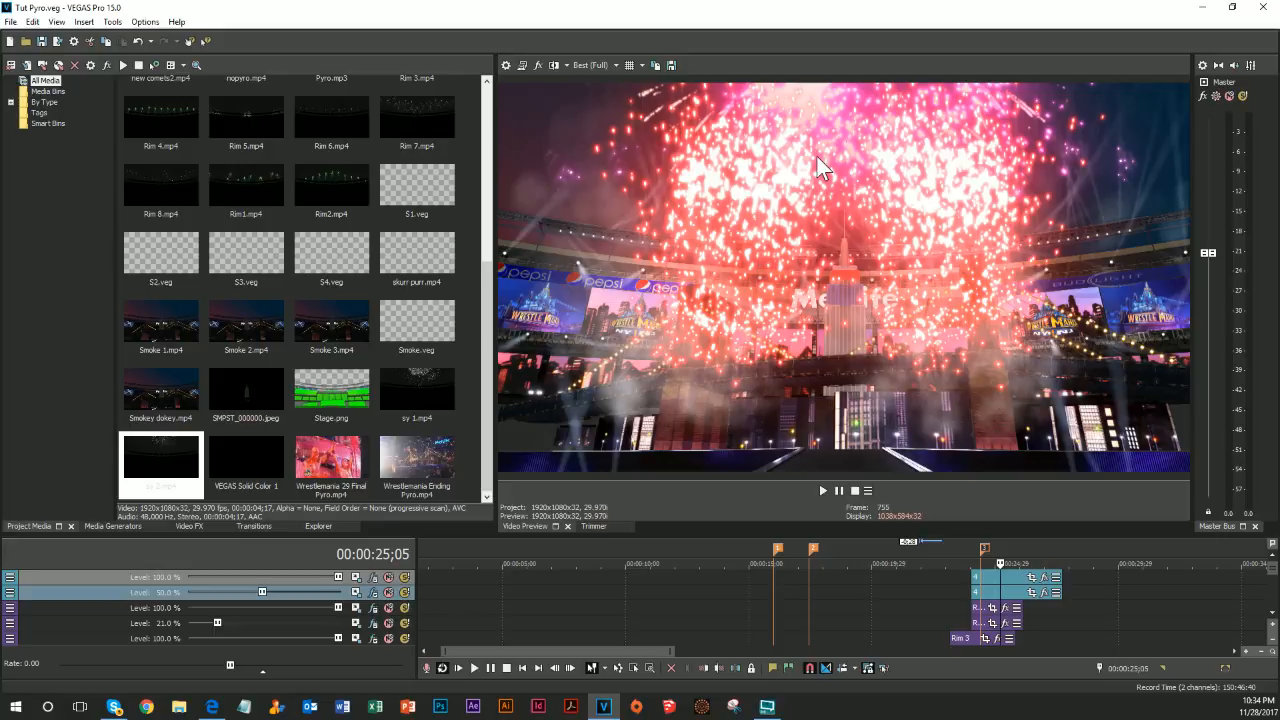
{"action": "scroll", "coordinate": [1146, 560], "scroll_direction": "down", "scroll_amount": 6}
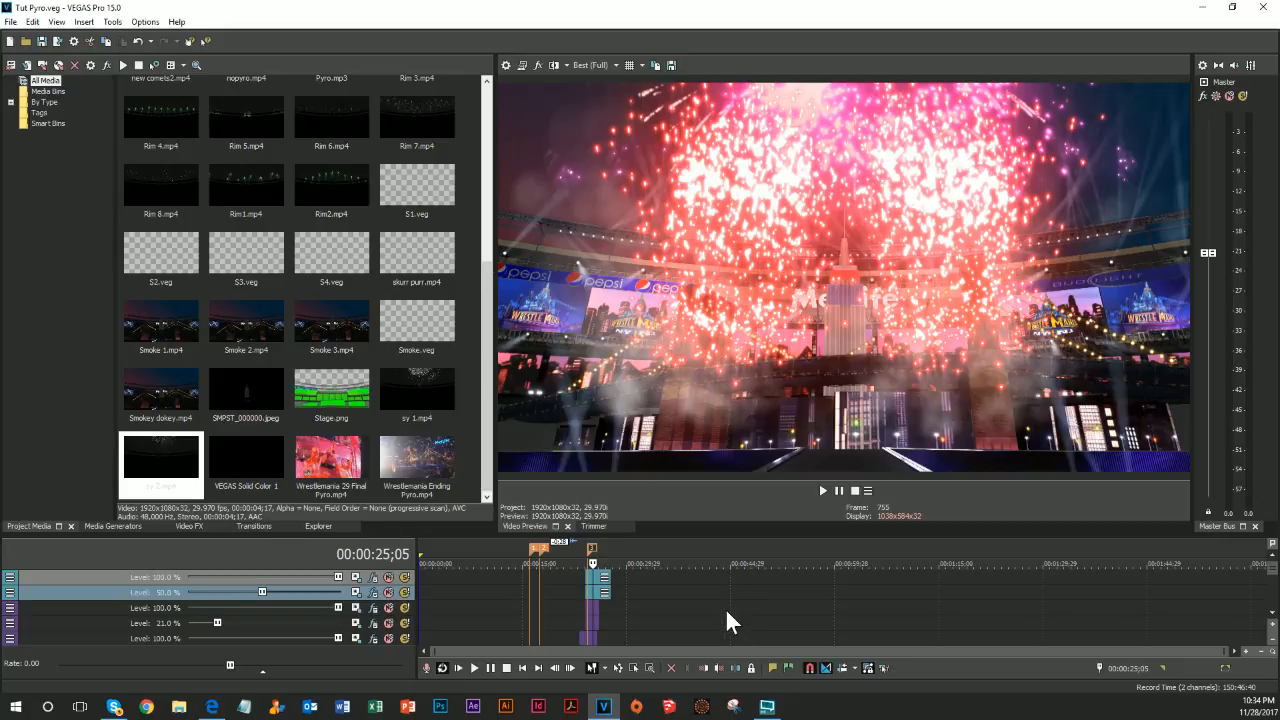
{"action": "left_click", "coordinate": [773, 712]}
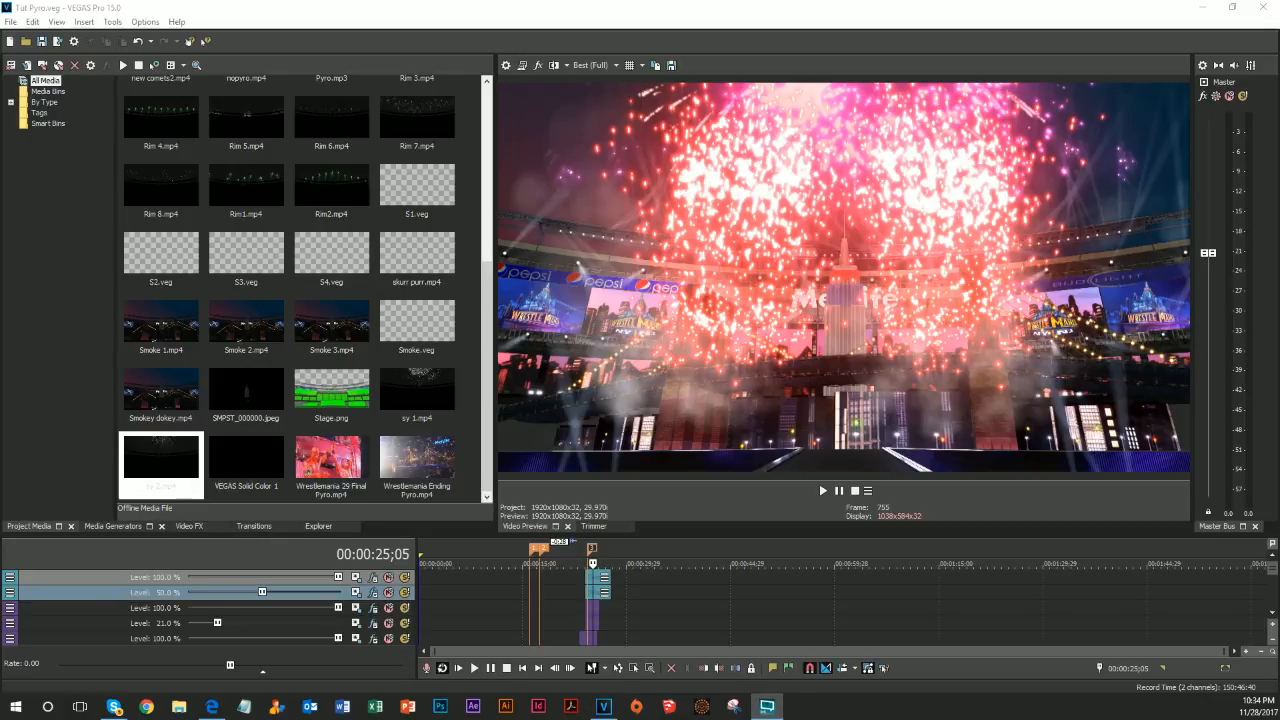